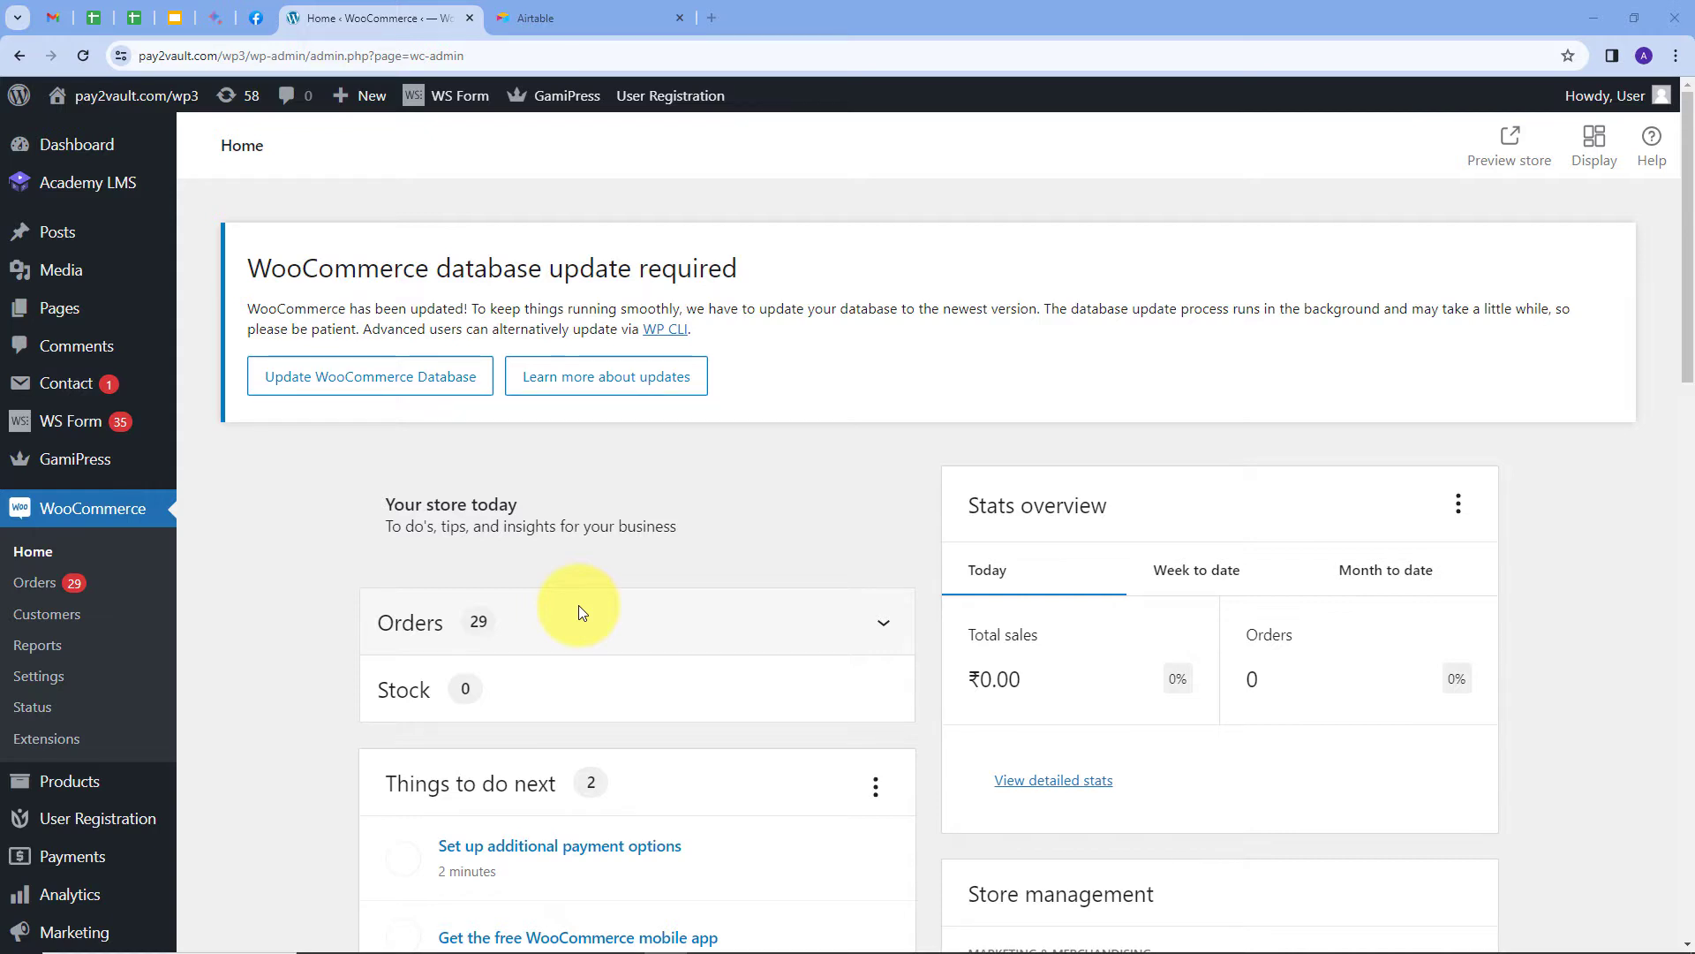
Alternate between the WooCommerce admin and Airtable home tabs, ending with Airtable's bases listed.
{"action": "left_click", "coordinate": [560, 21]}
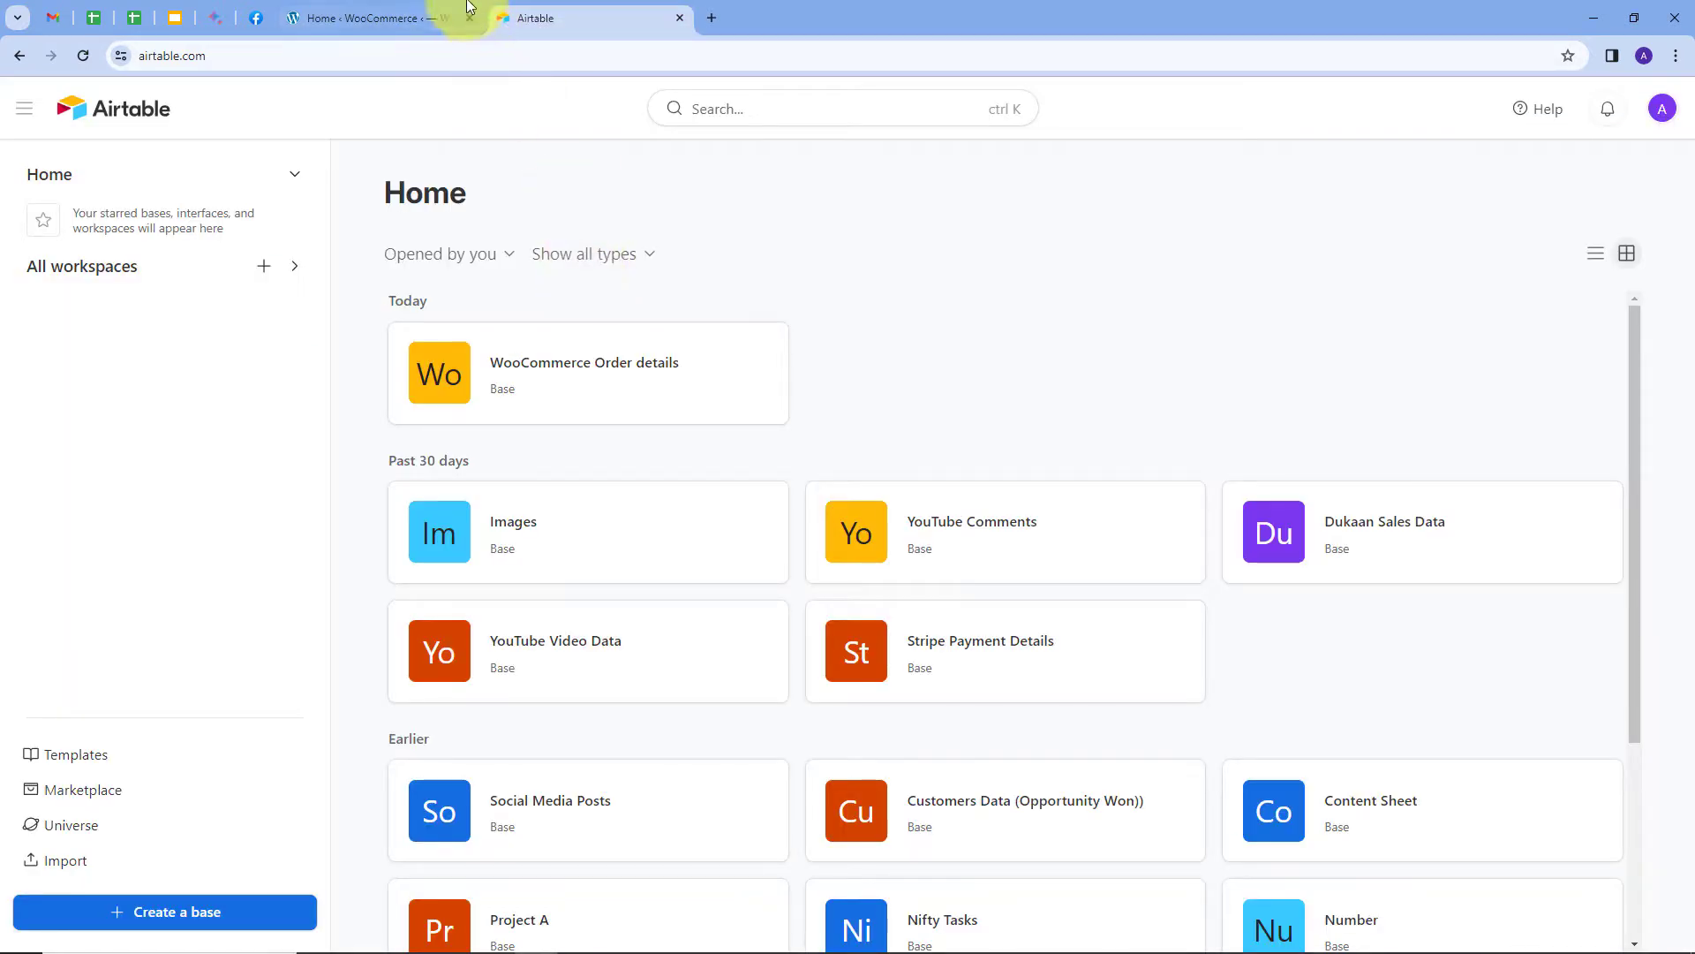
{"action": "left_click", "coordinate": [407, 18]}
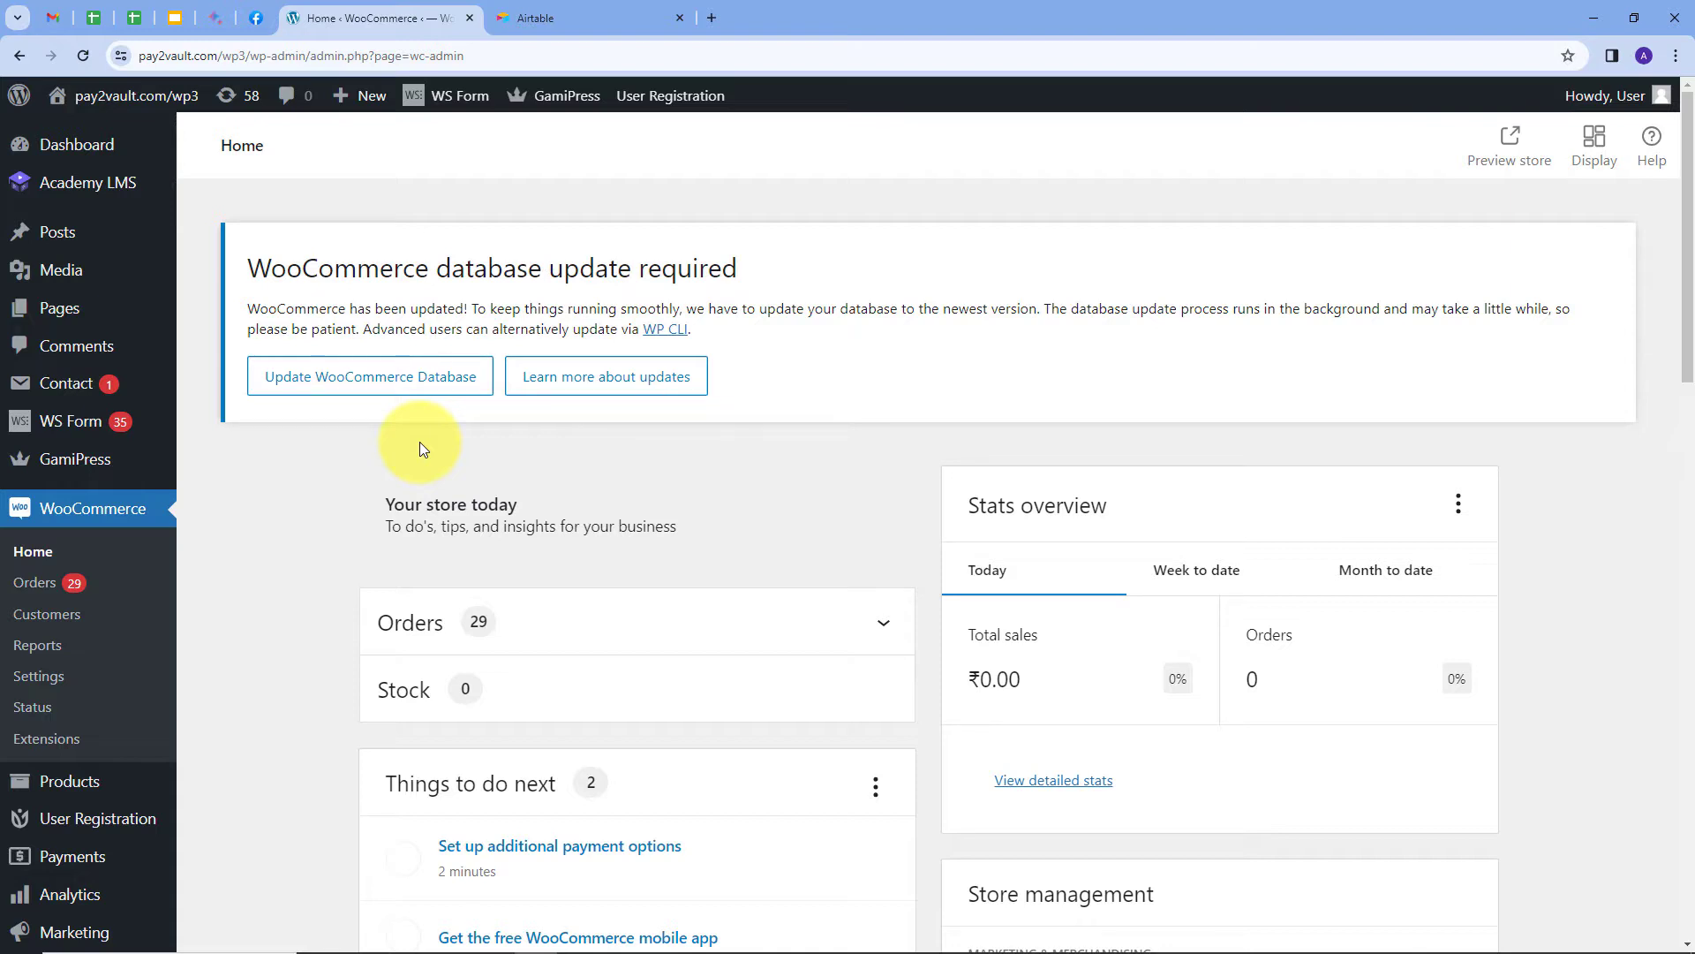
{"action": "left_click", "coordinate": [536, 18]}
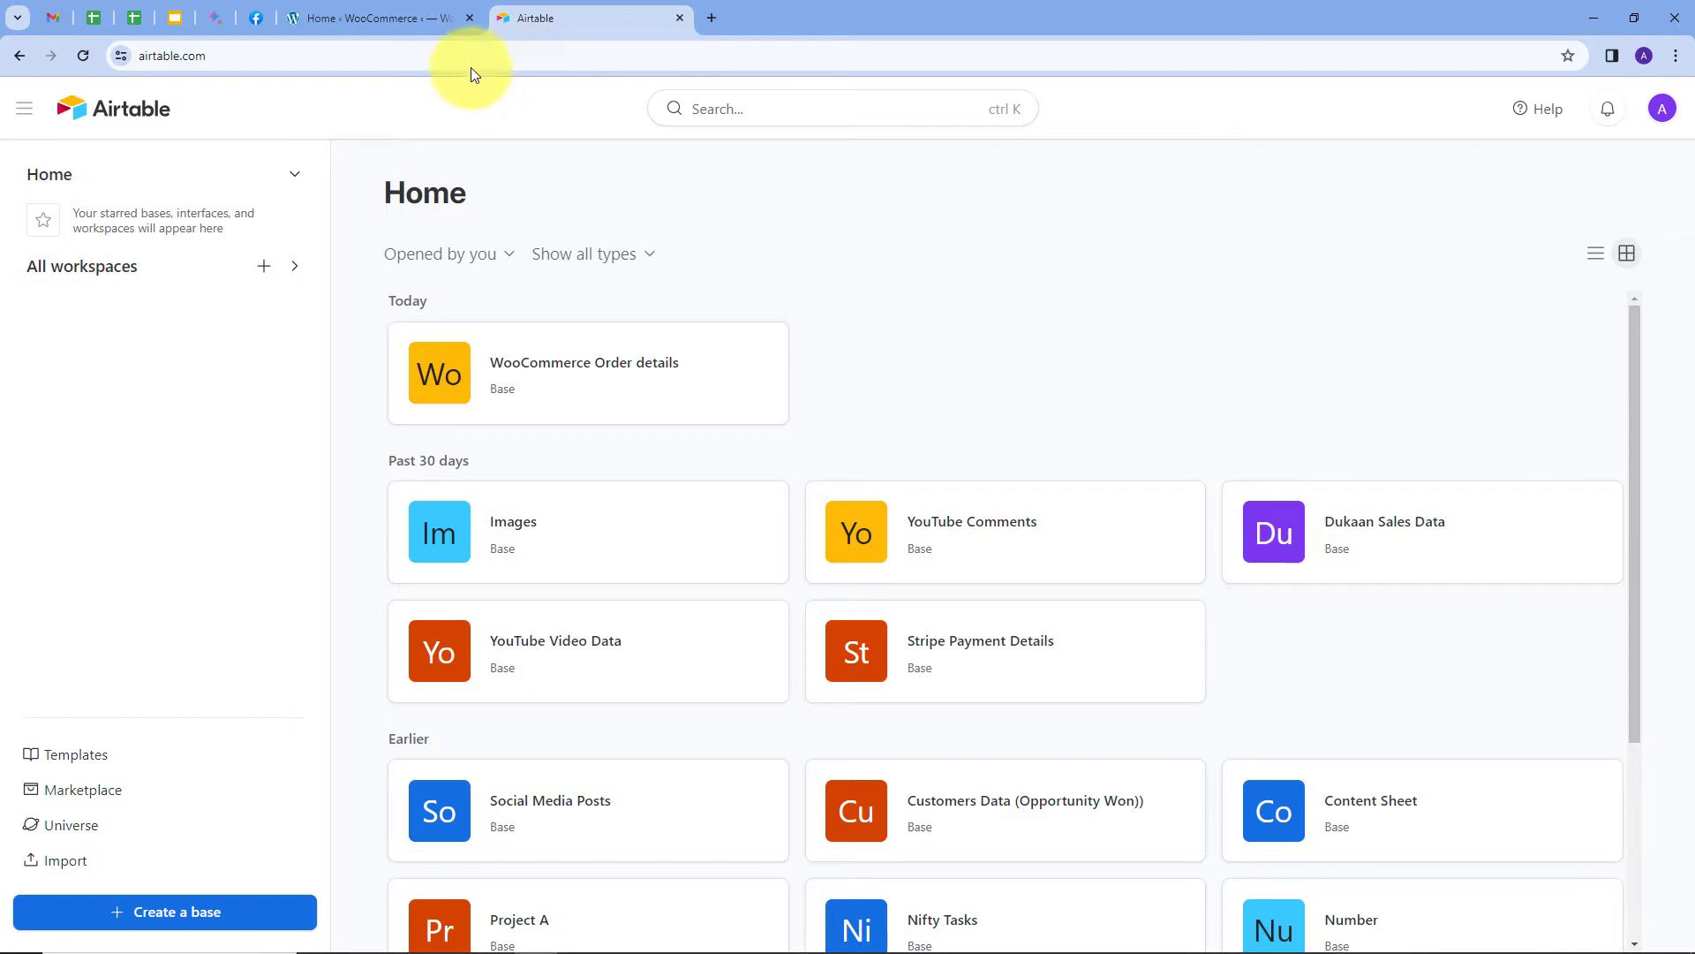
{"action": "left_click", "coordinate": [346, 16]}
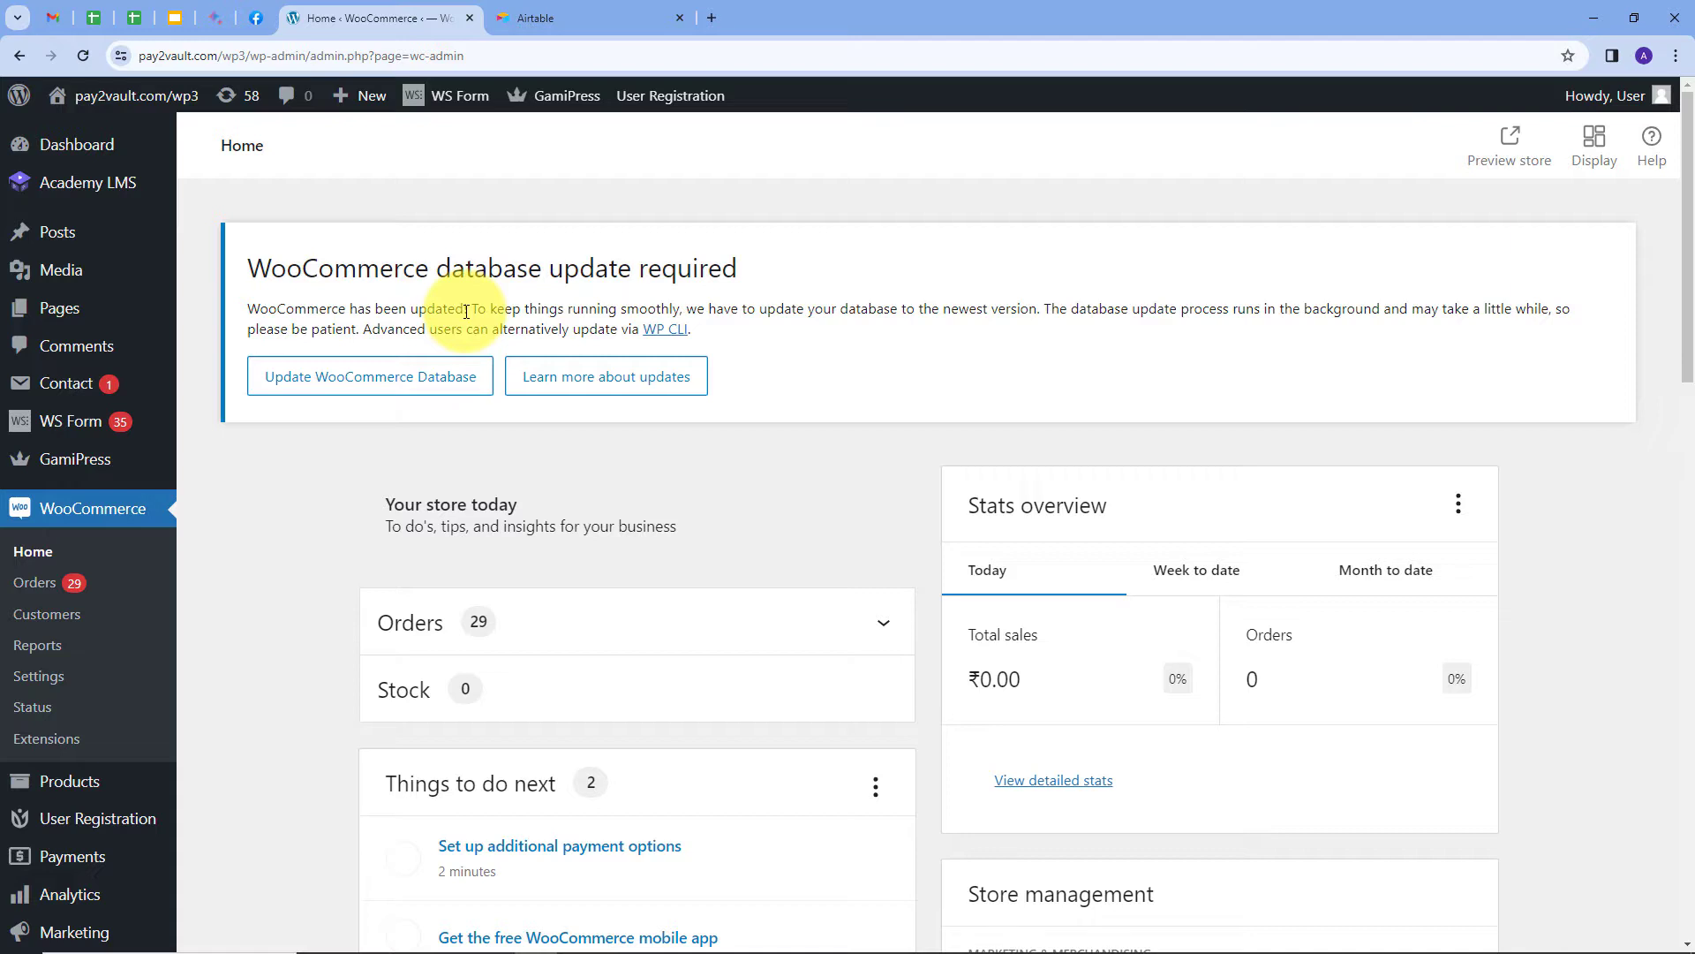
{"action": "key", "text": "ctrl+Tab"}
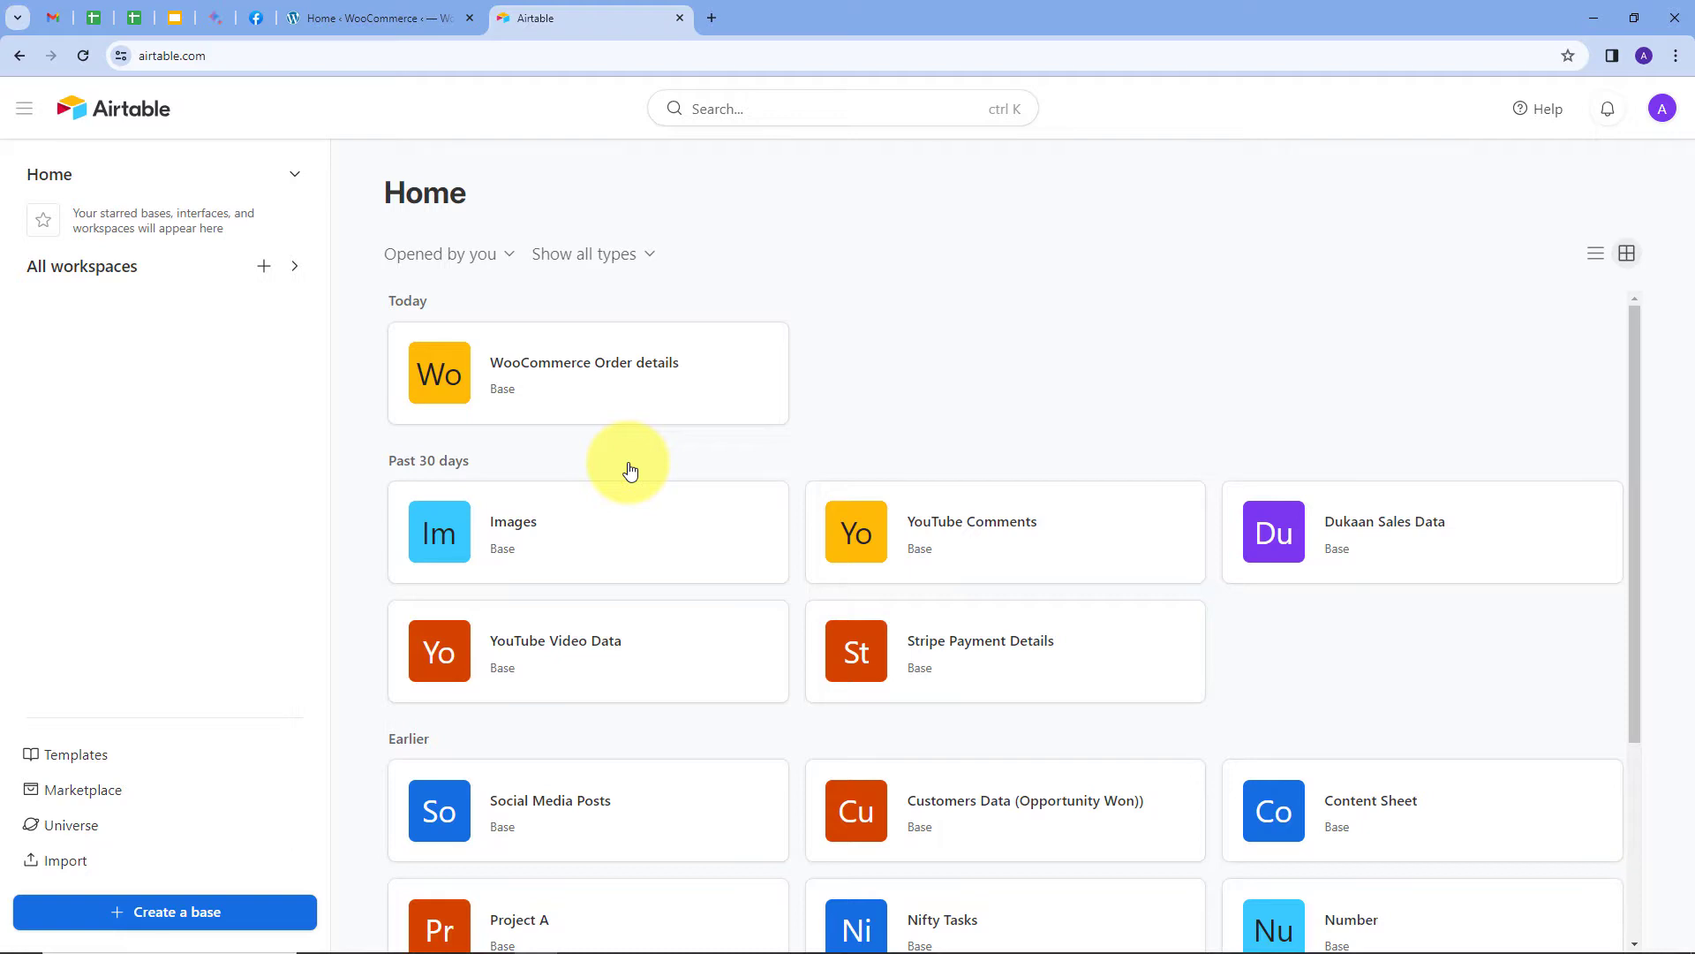
{"action": "left_click", "coordinate": [378, 17]}
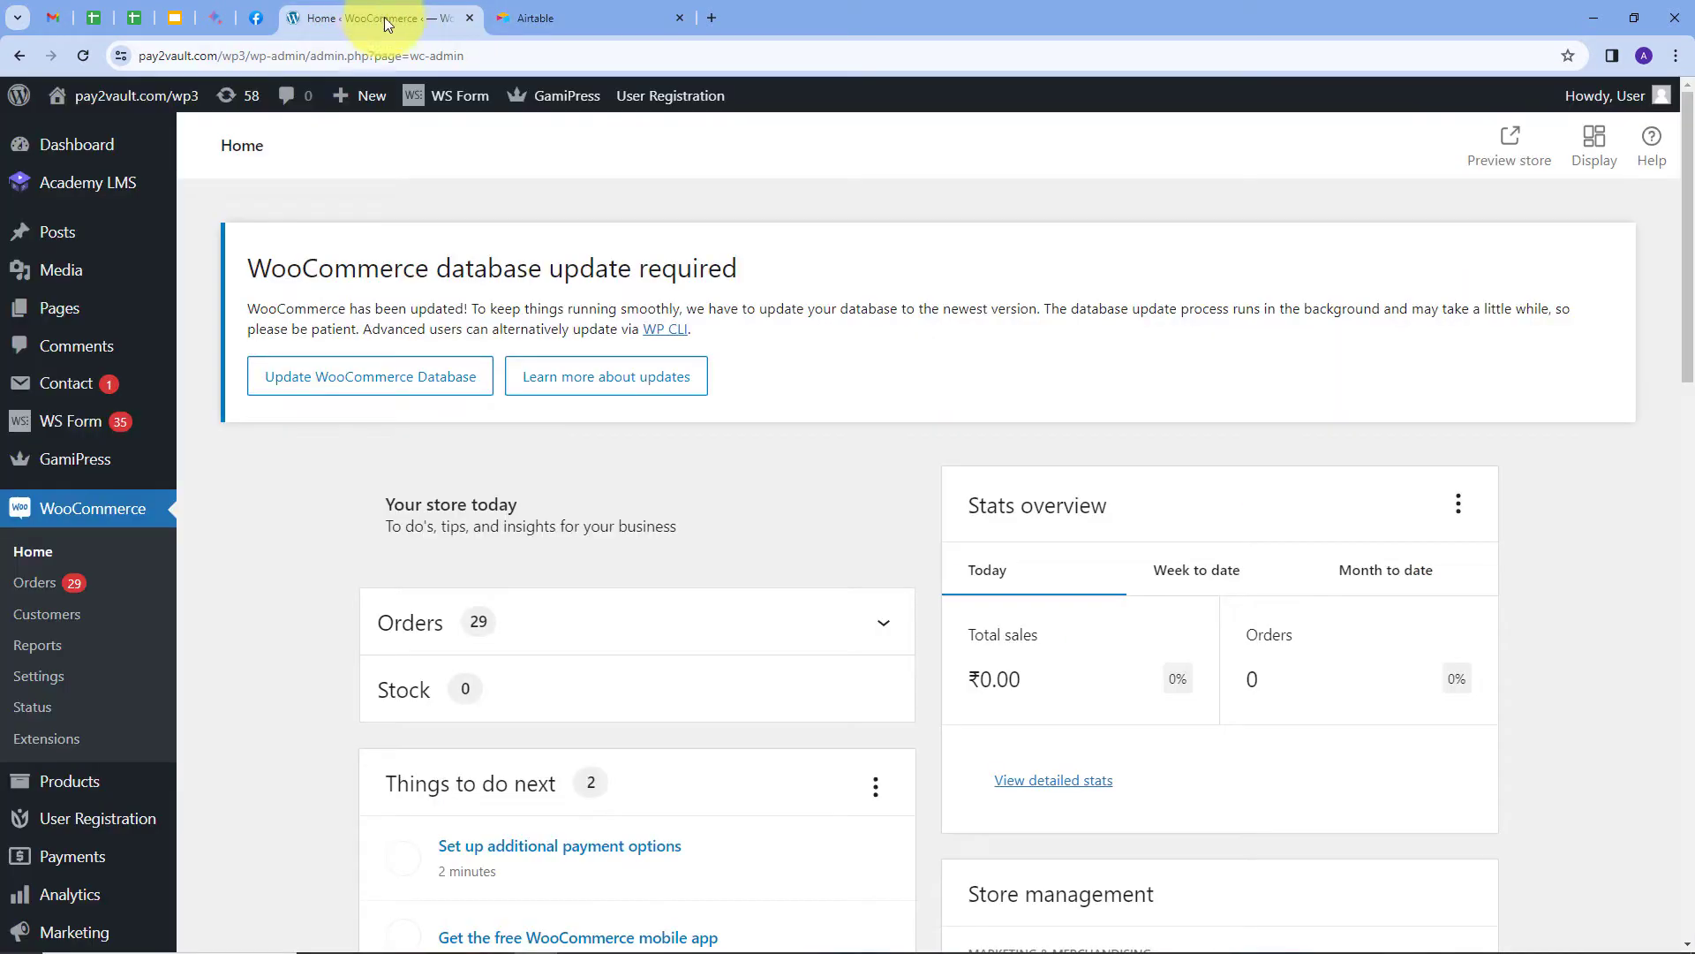
{"action": "left_click", "coordinate": [530, 17]}
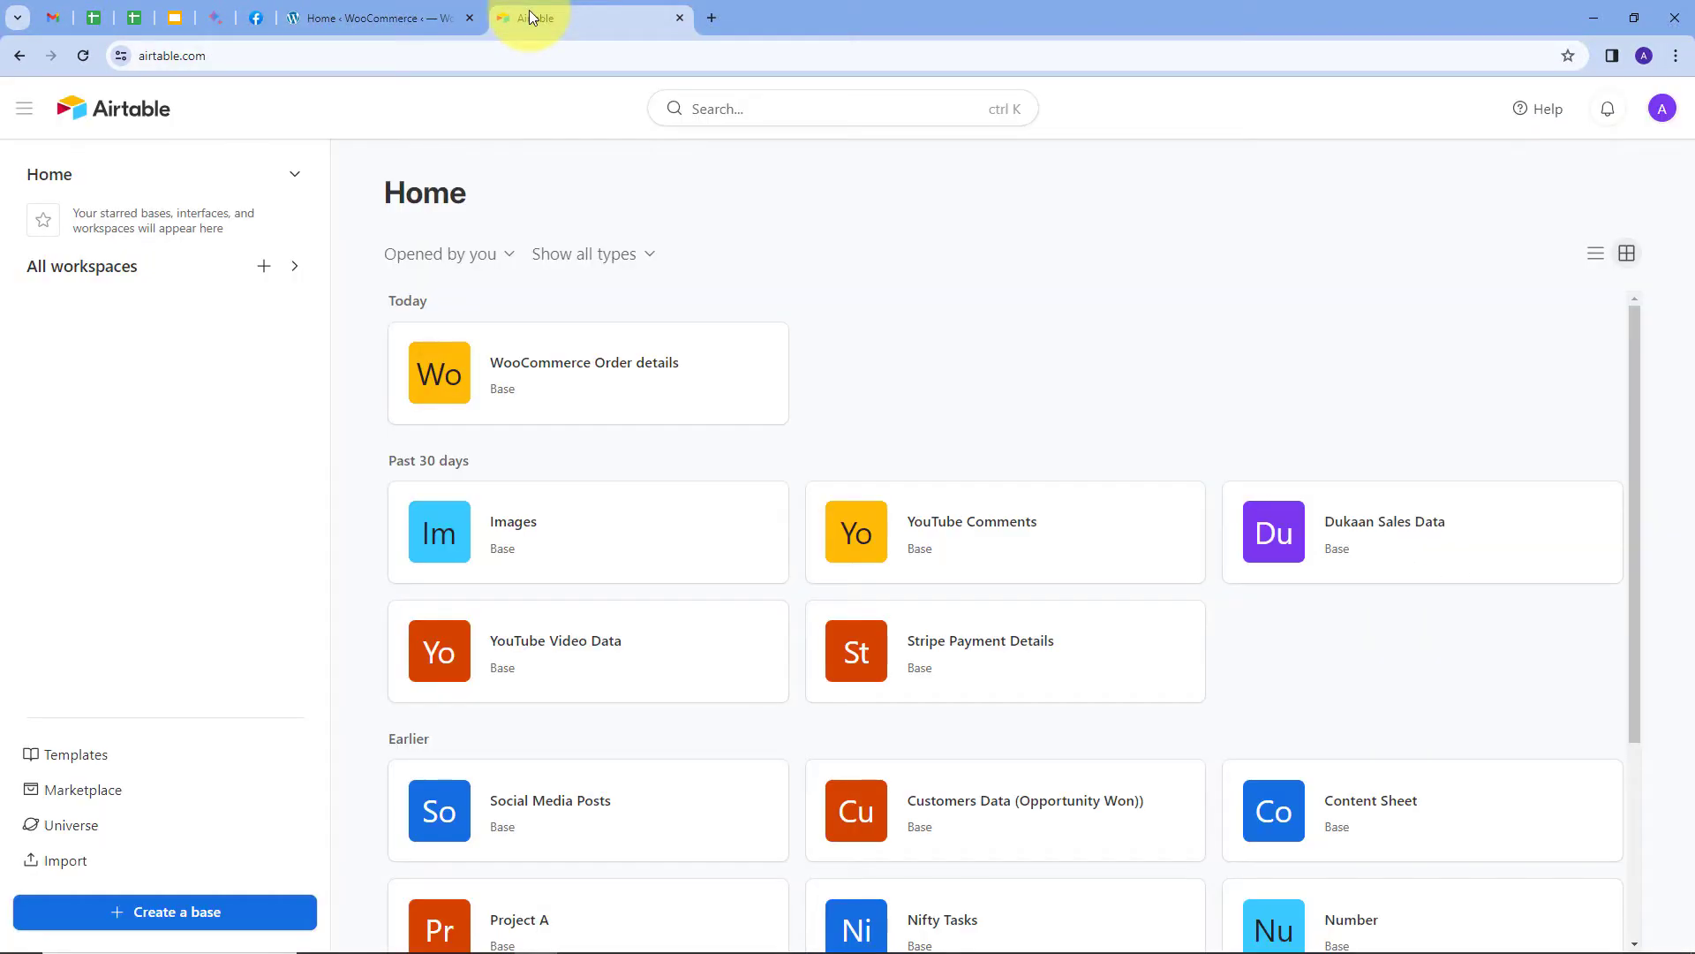
{"action": "left_click", "coordinate": [715, 20]}
Load pabbly.com, sign in, and launch Pabbly Connect from its Access Now card.
{"action": "type", "text": "pabbly.com"}
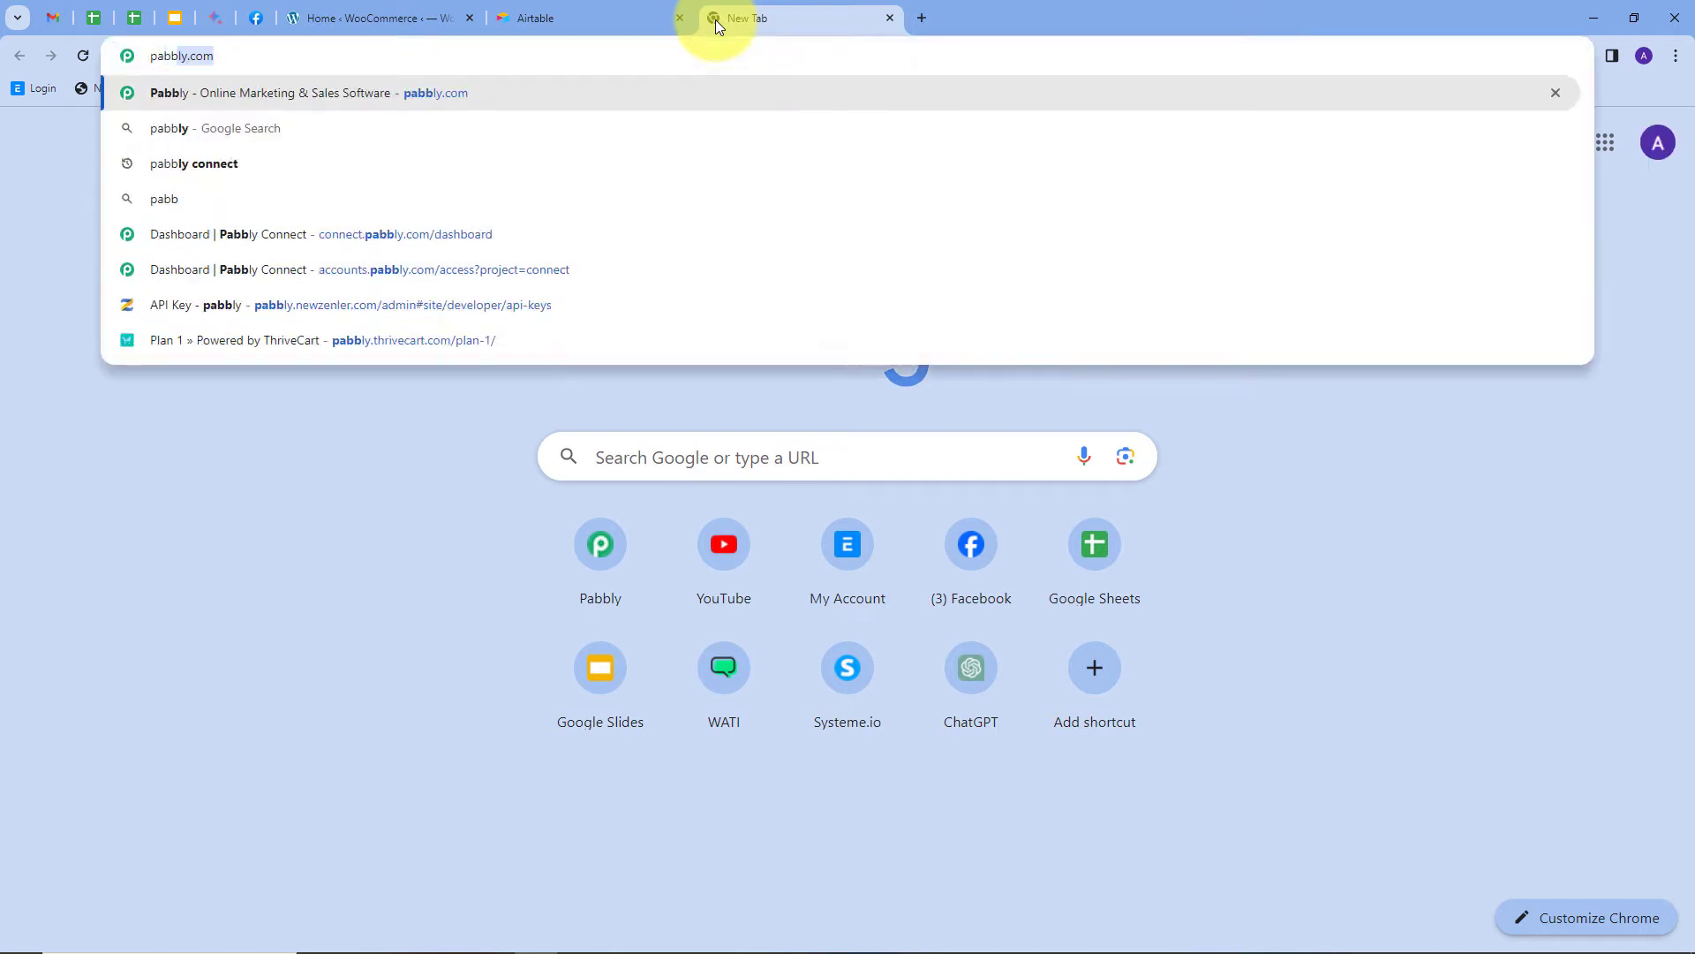
{"action": "key", "text": "Return"}
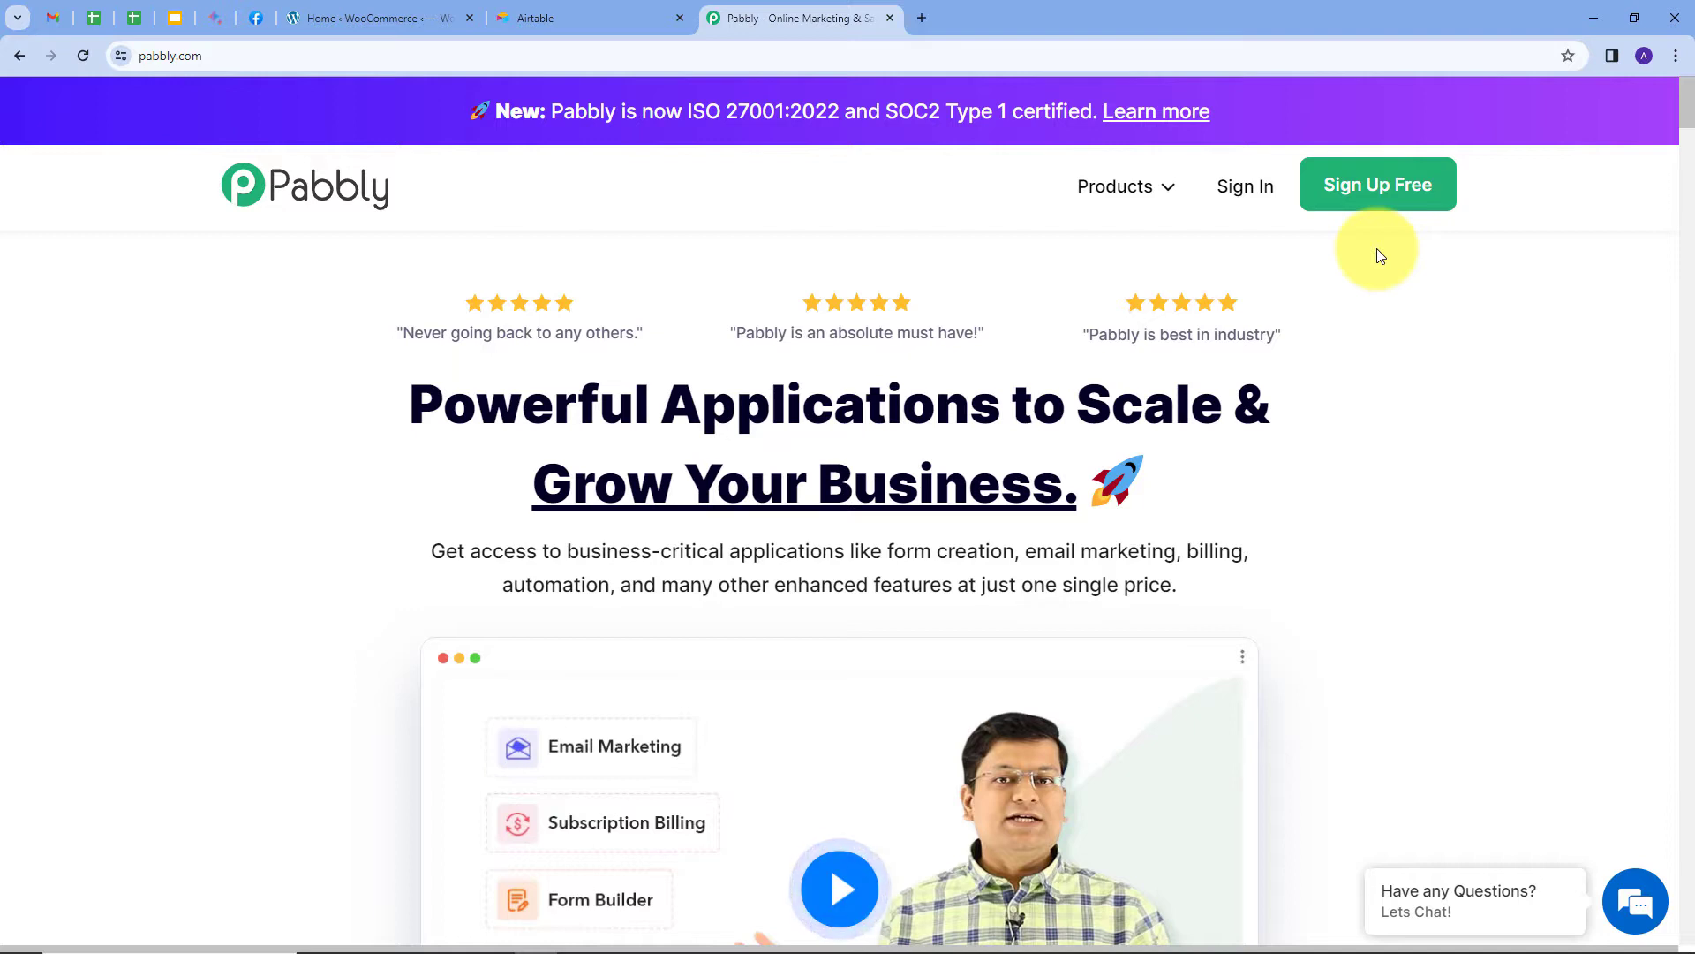
{"action": "left_click", "coordinate": [1257, 203]}
{"action": "scroll", "coordinate": [495, 299], "scroll_direction": "down", "scroll_amount": 1}
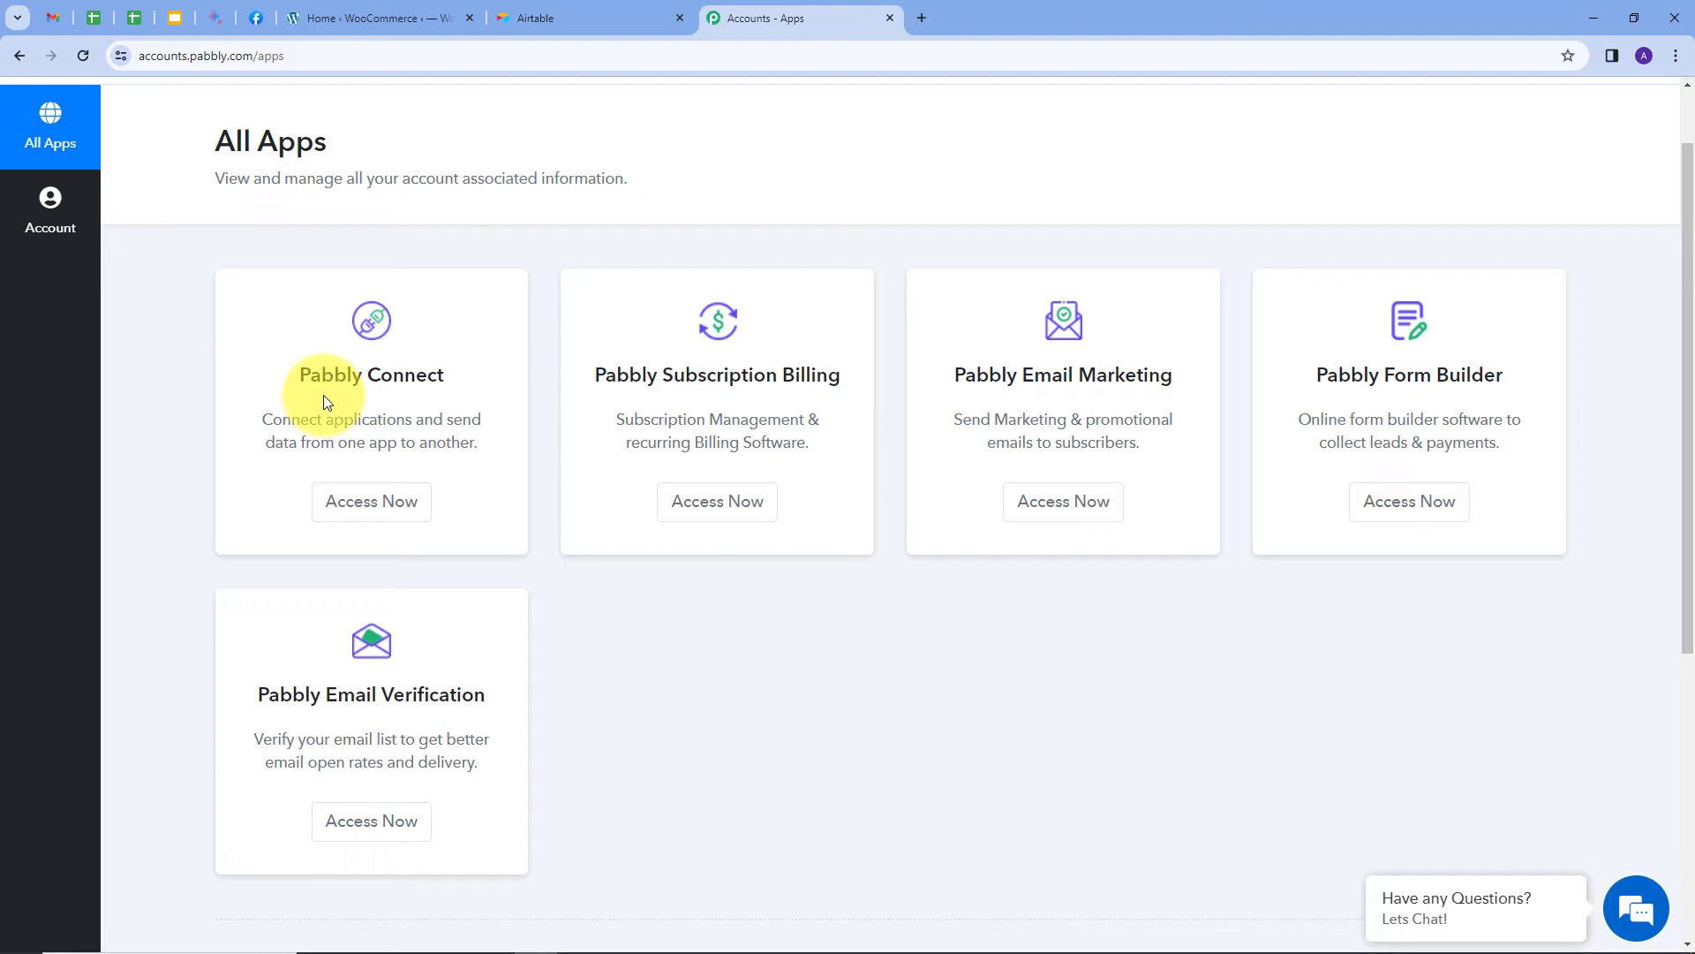
{"action": "left_click", "coordinate": [354, 503]}
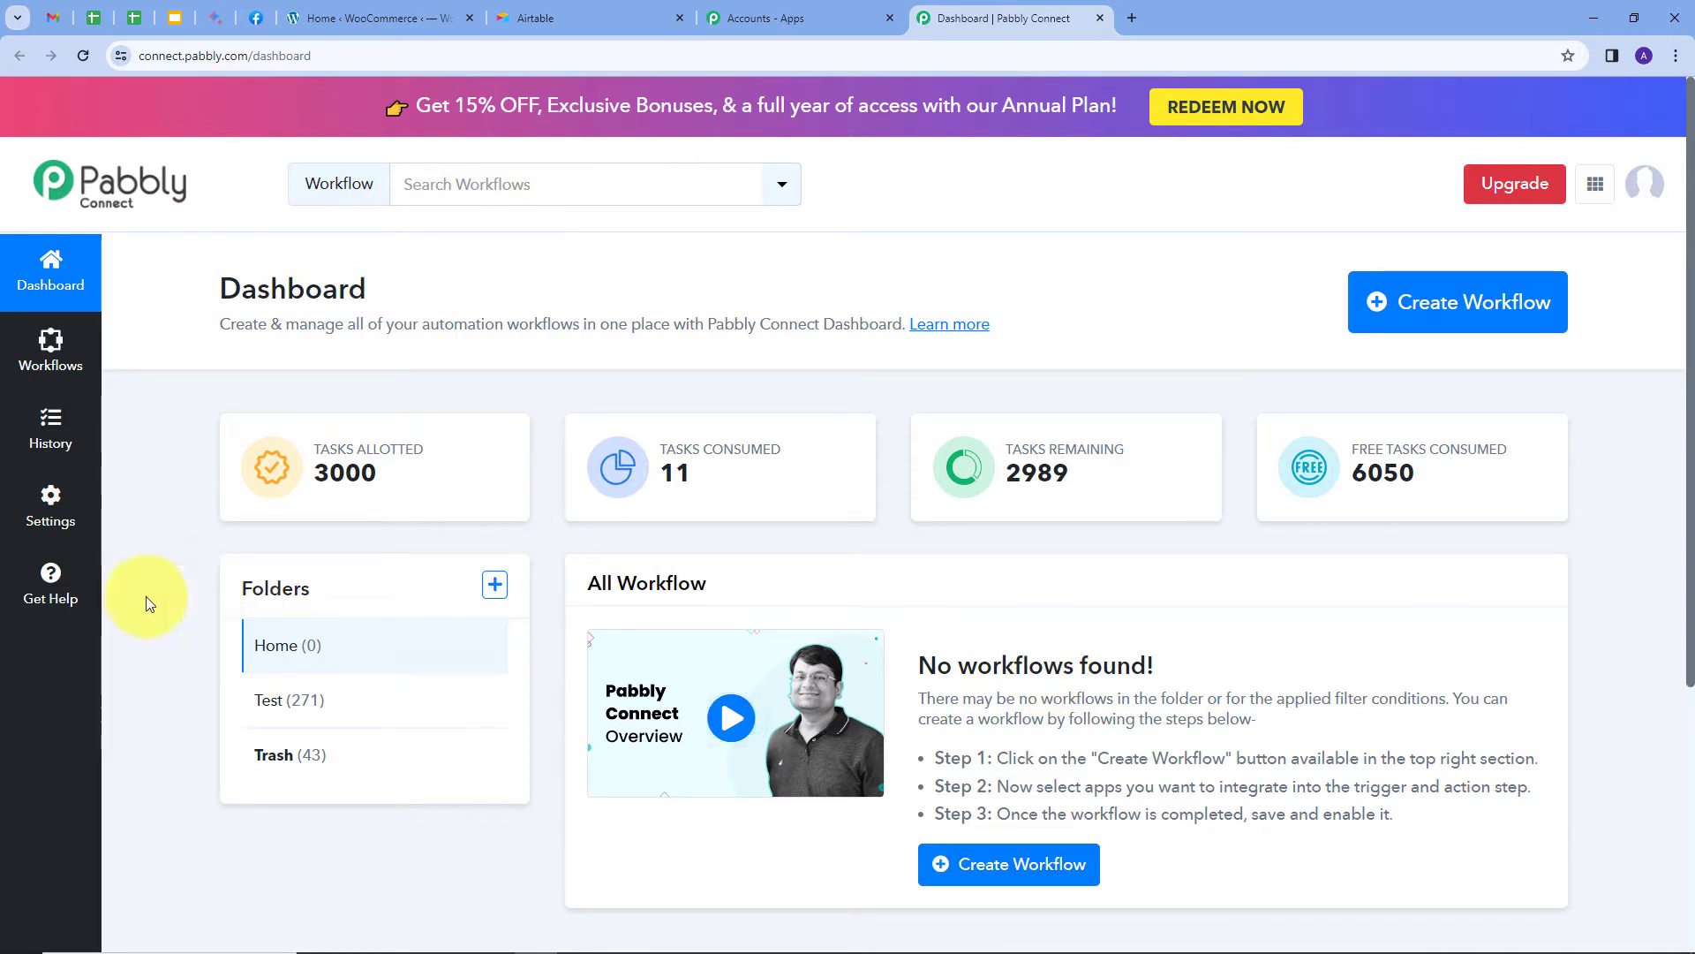
Create the 'Automatically Add Multi-Product WooCommerce Order Details…' workflow in the Home folder.
{"action": "mouse_move", "coordinate": [309, 595]}
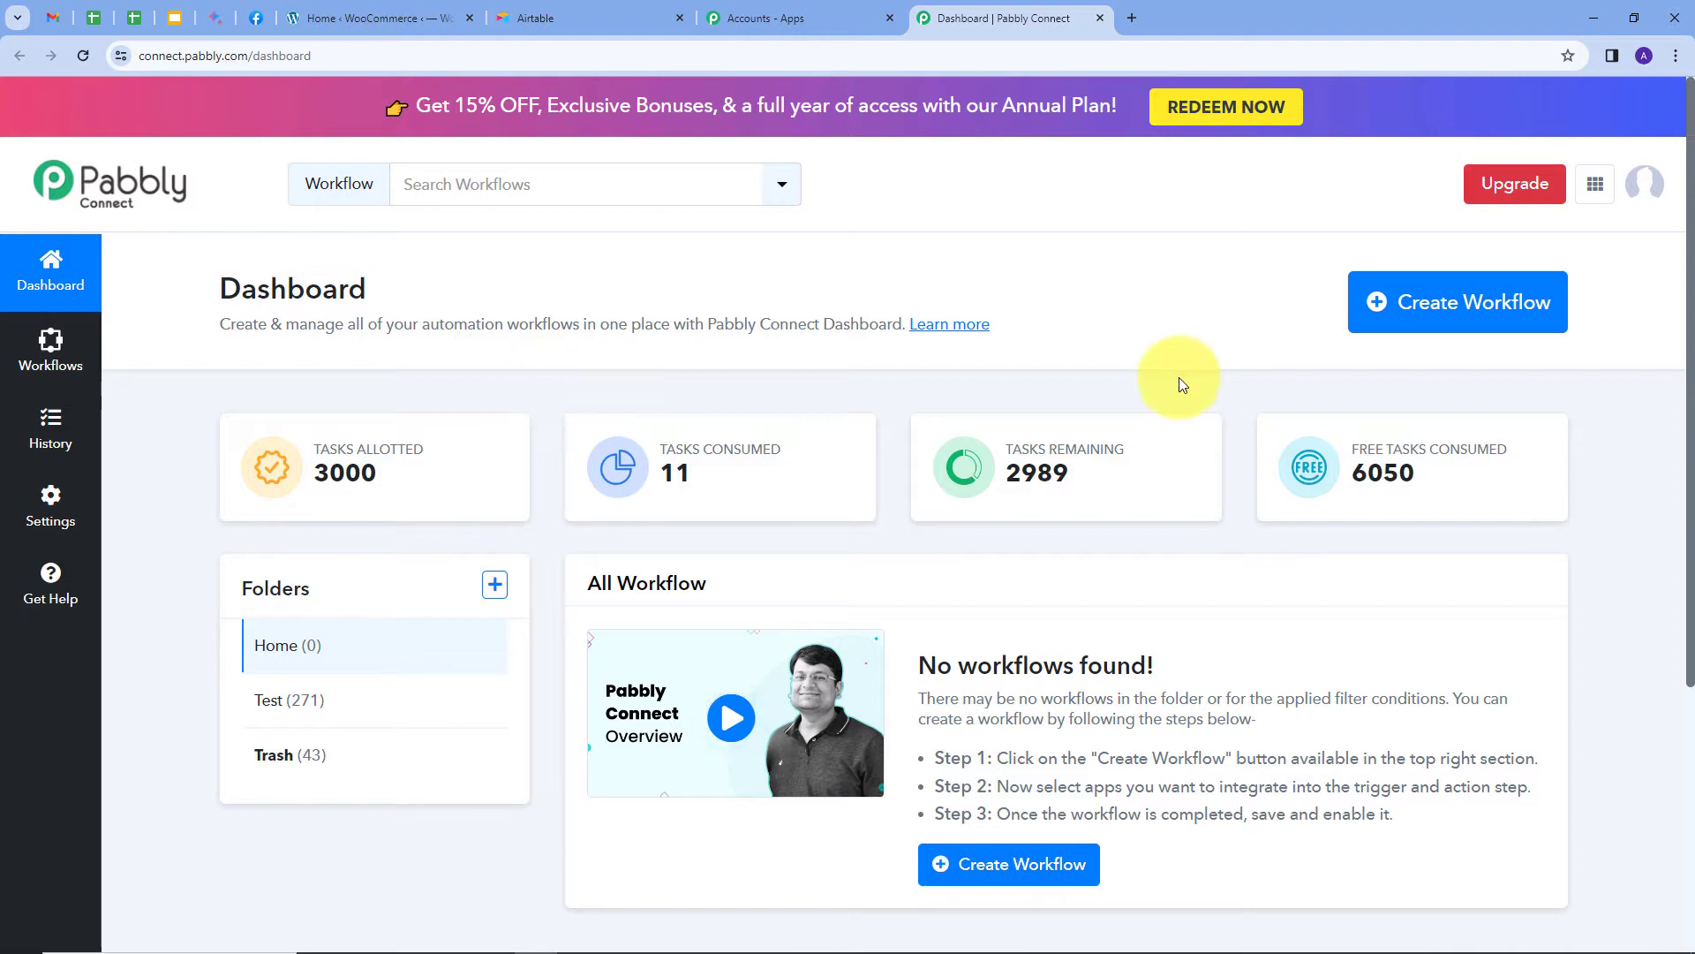
{"action": "left_click", "coordinate": [1419, 322]}
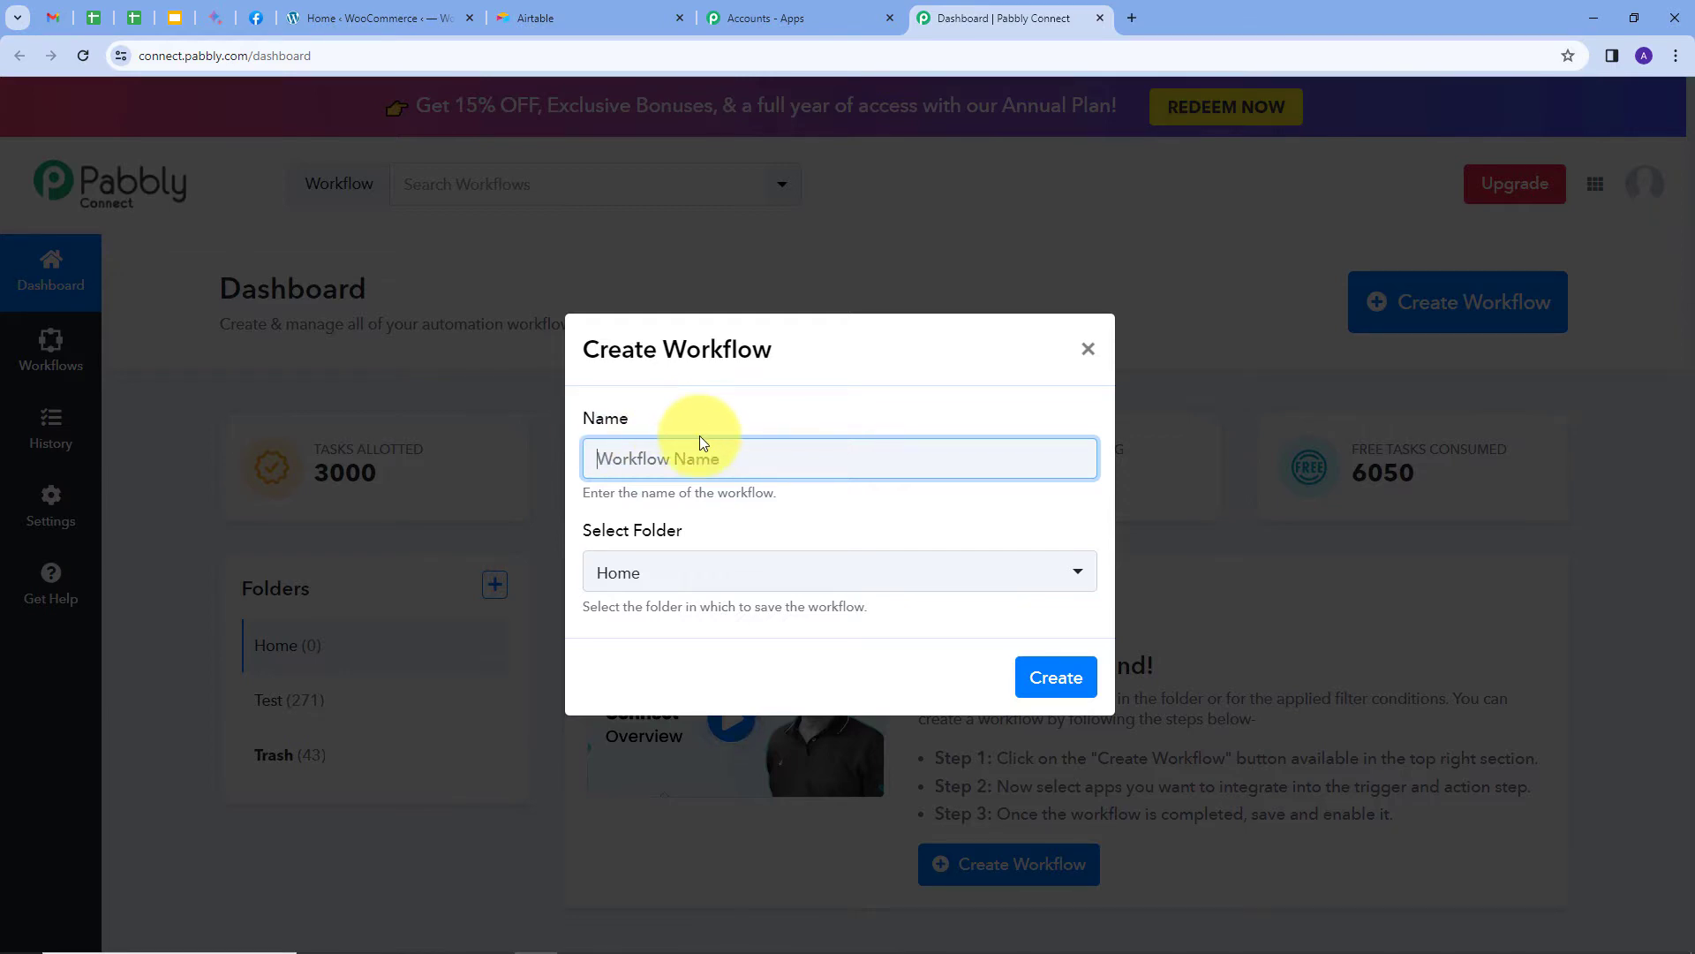
{"action": "key", "text": "ctrl+v"}
{"action": "left_click", "coordinate": [606, 491]}
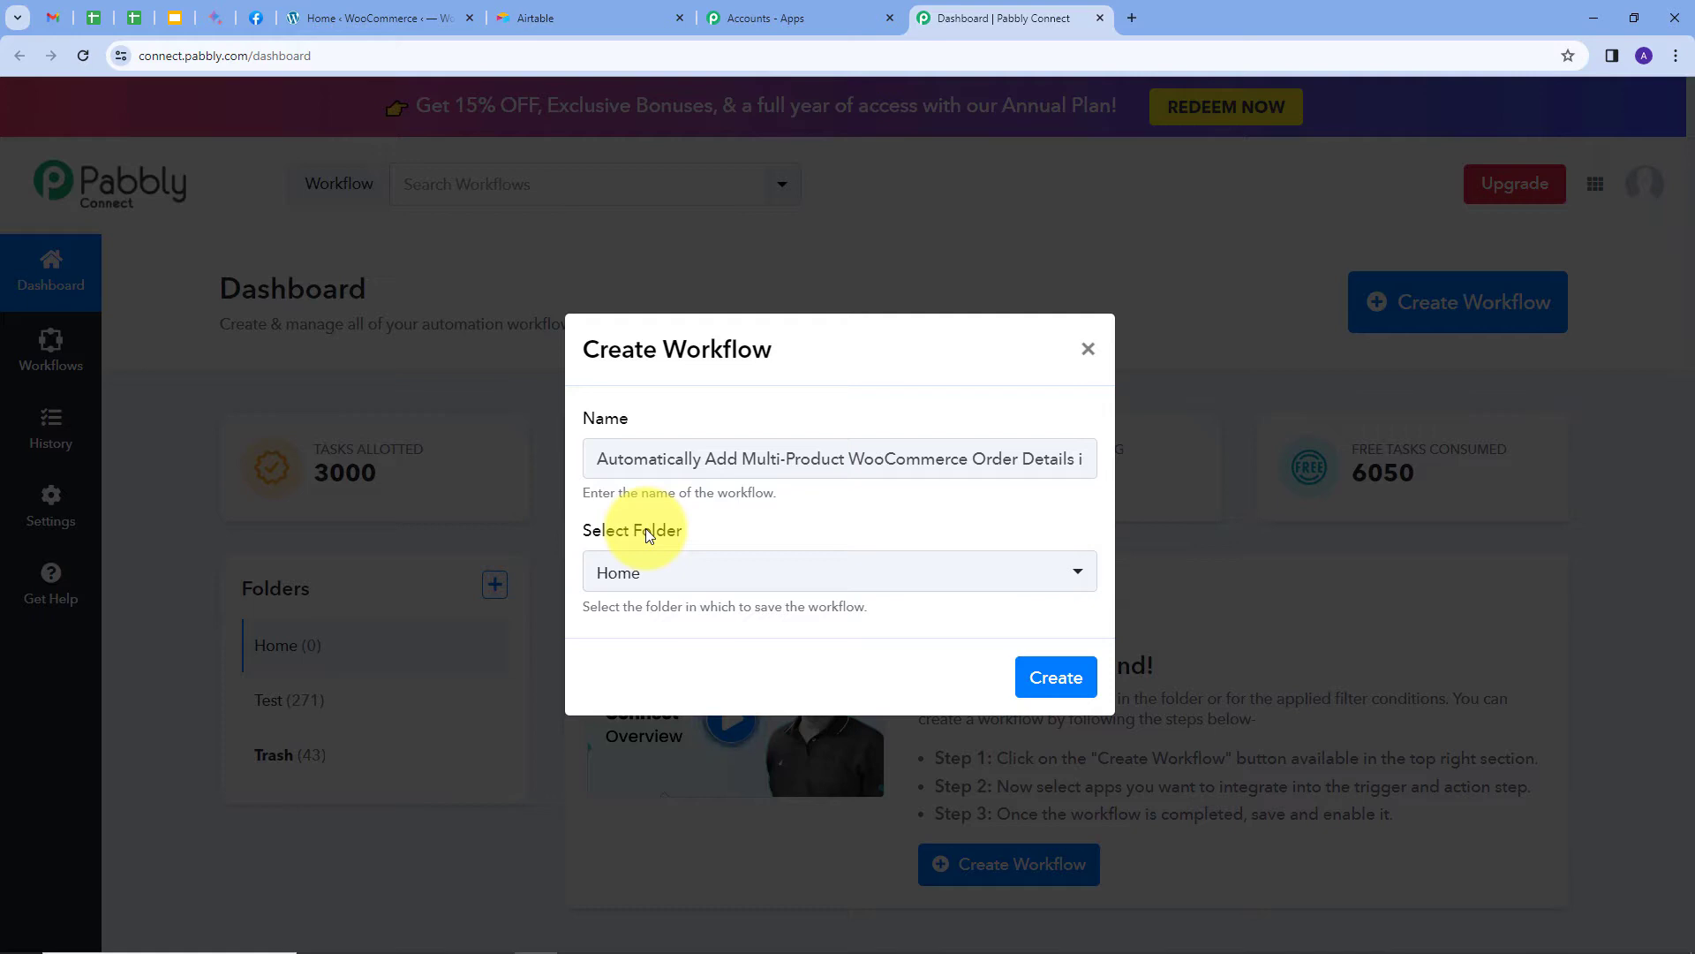
{"action": "left_click", "coordinate": [688, 576]}
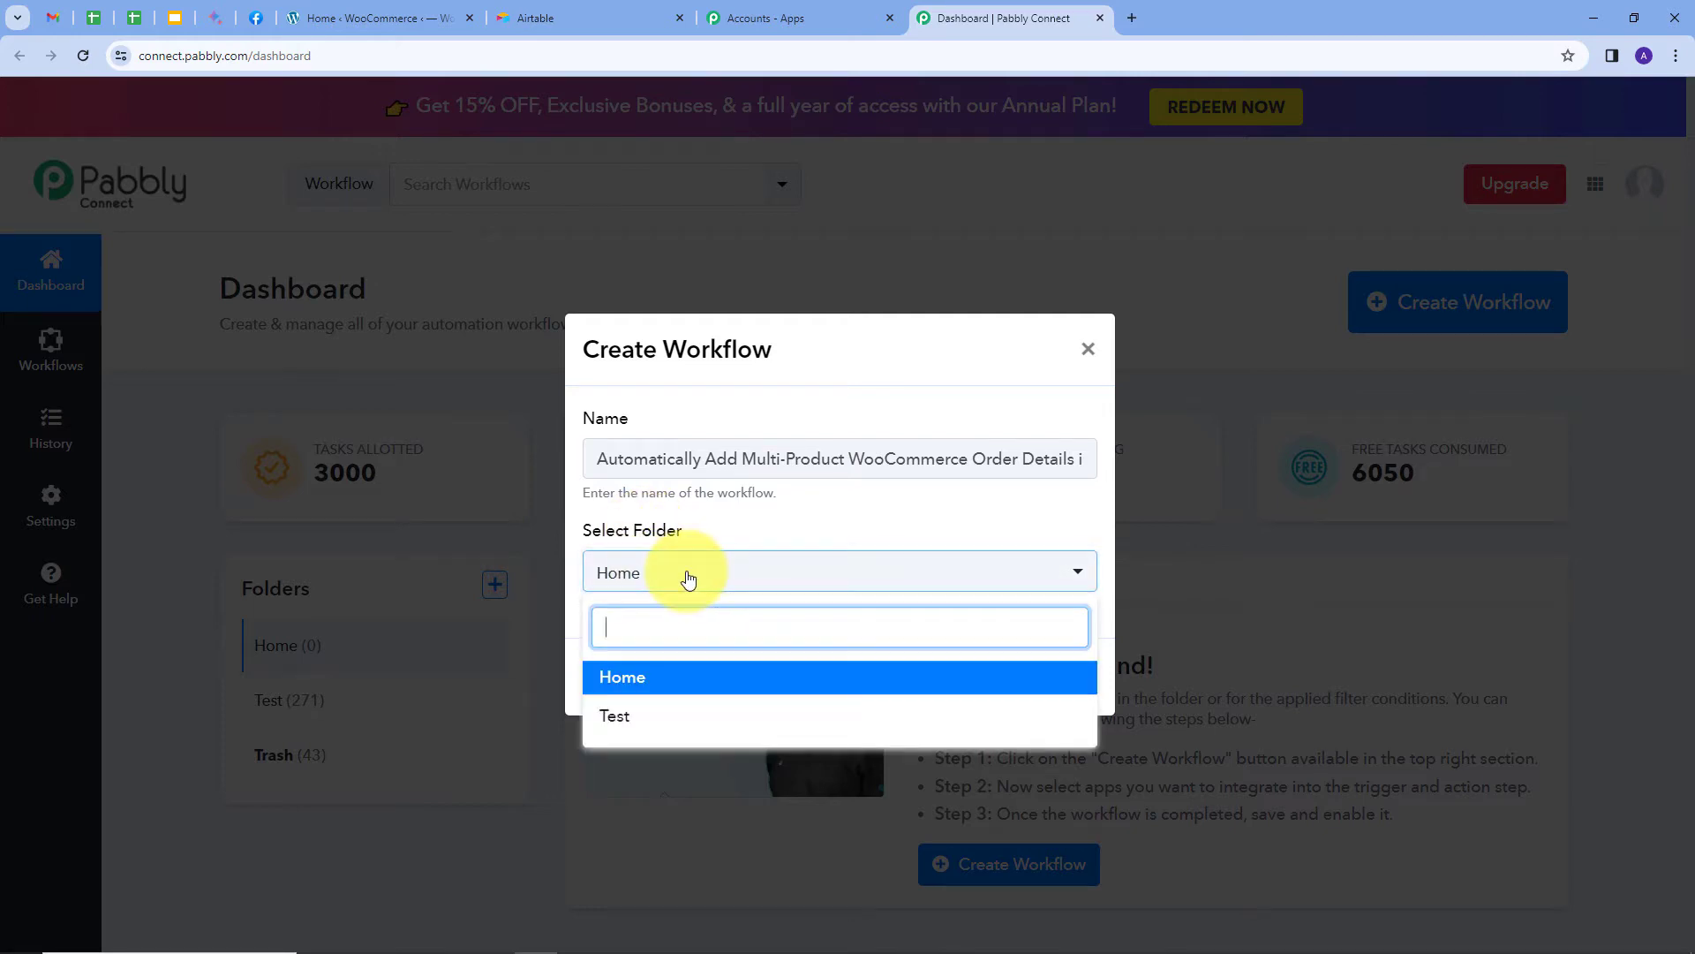
{"action": "left_click", "coordinate": [629, 678]}
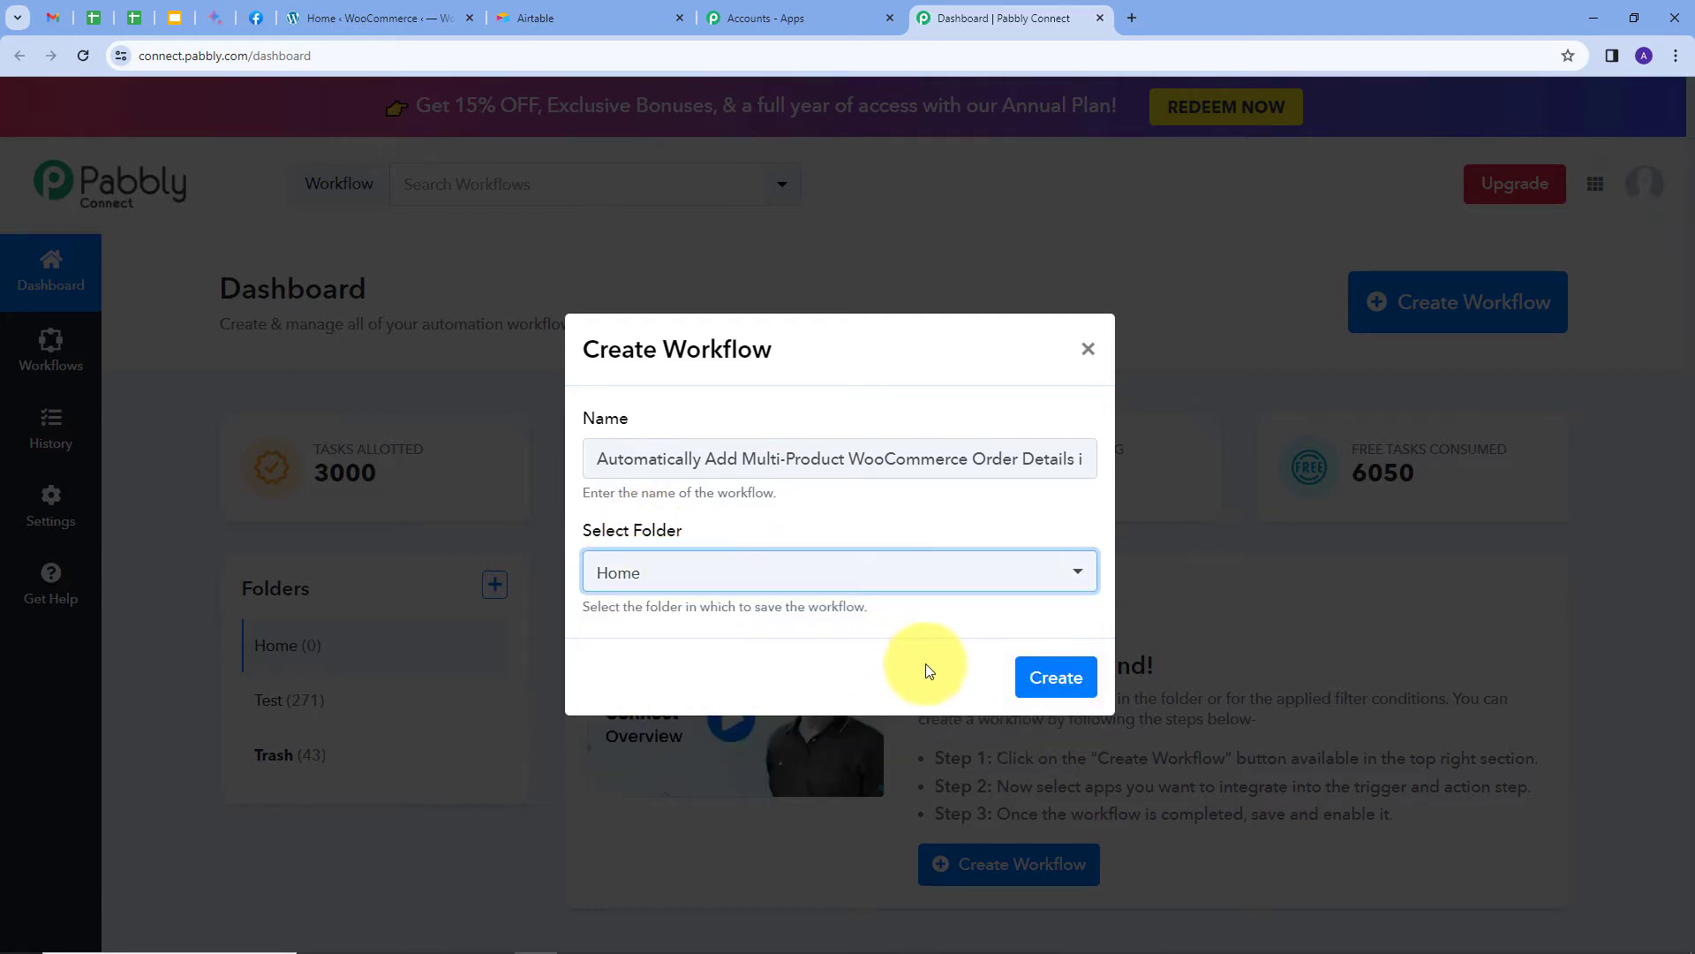
{"action": "left_click", "coordinate": [1056, 676]}
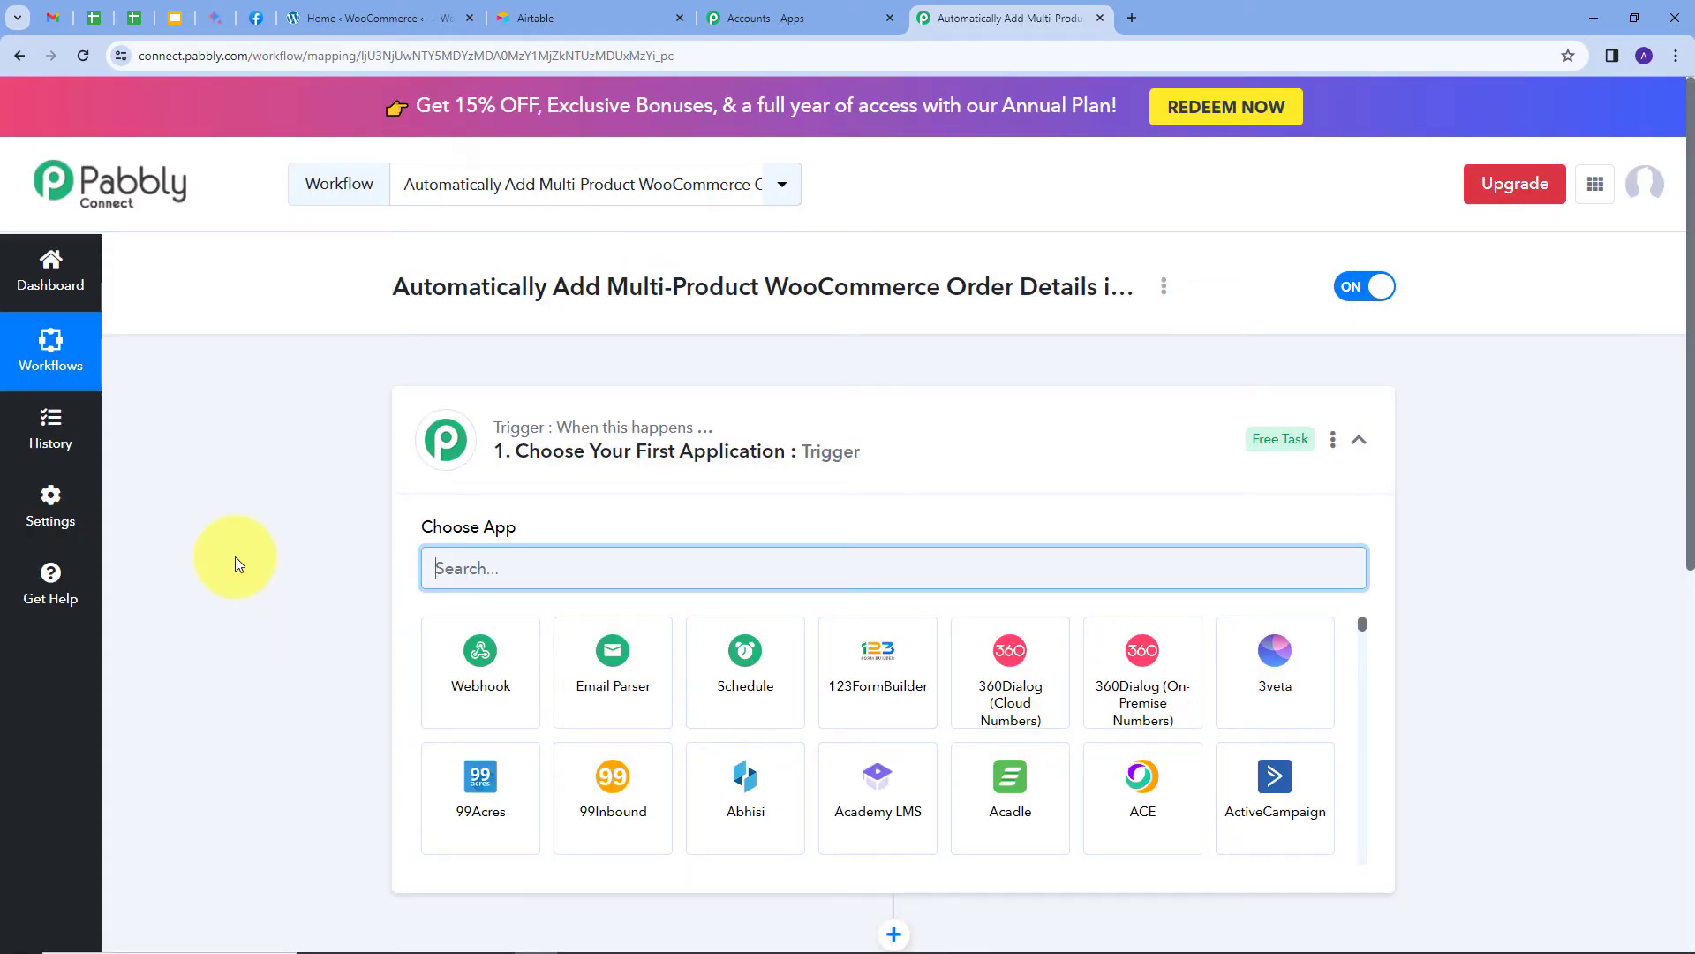
Set the trigger app to WooCommerce with the New Order Created event.
{"action": "scroll", "coordinate": [235, 556], "scroll_direction": "down", "scroll_amount": 3}
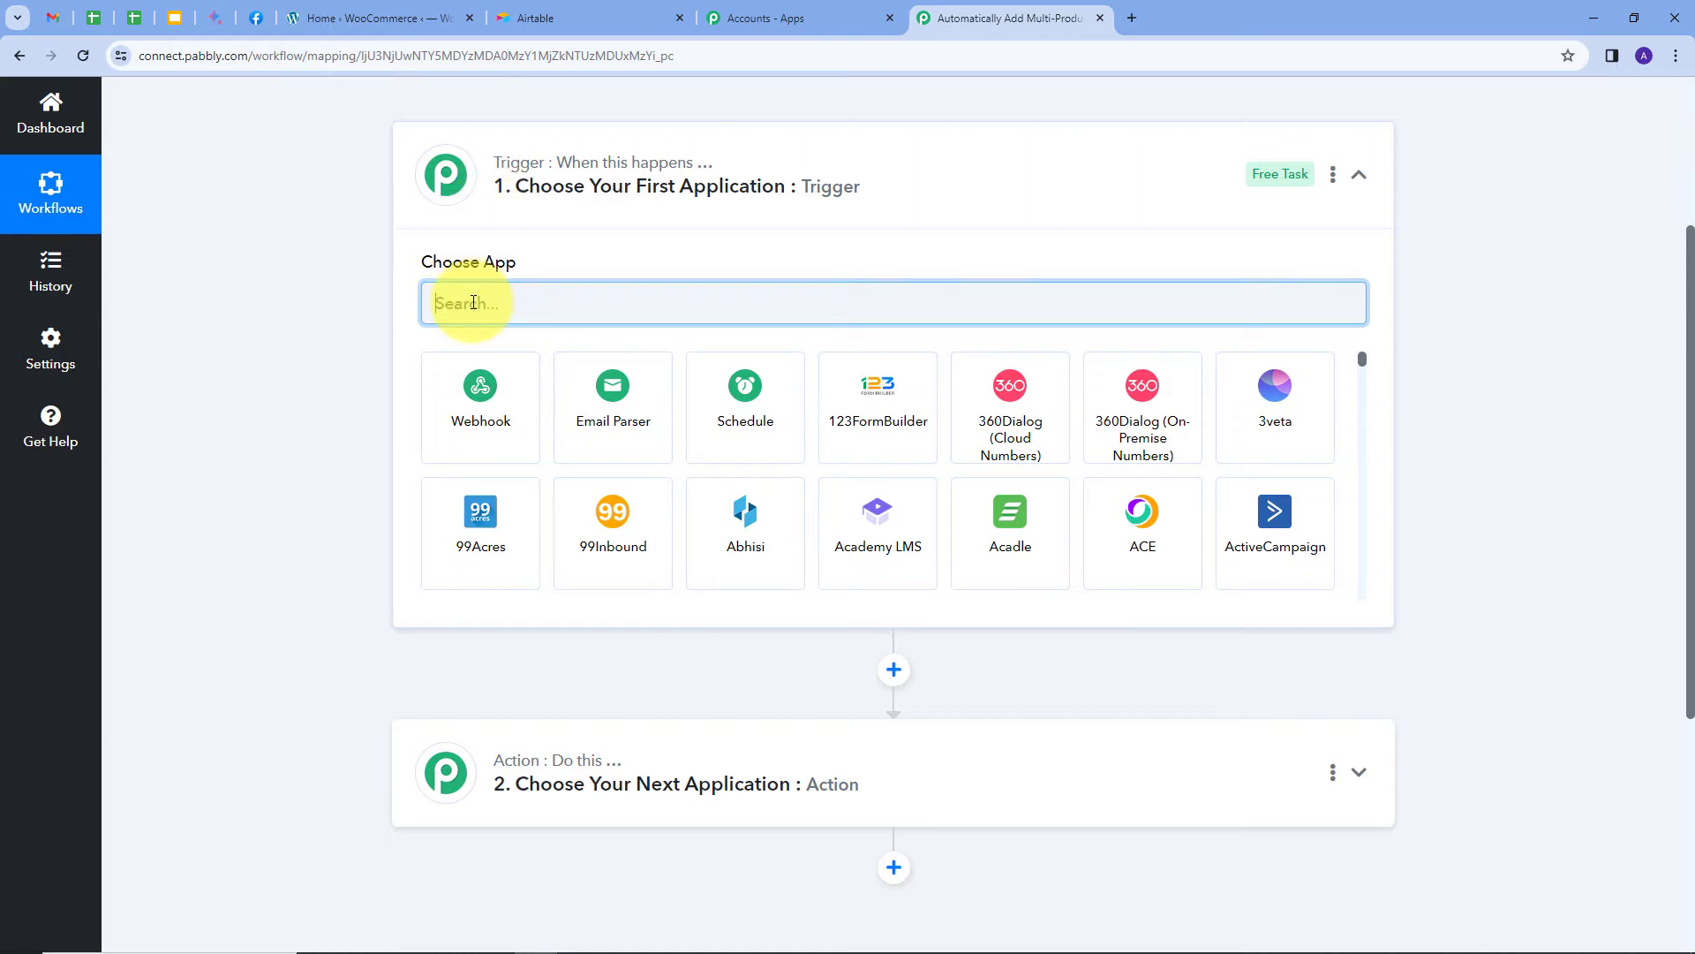
{"action": "type", "text": "woo"}
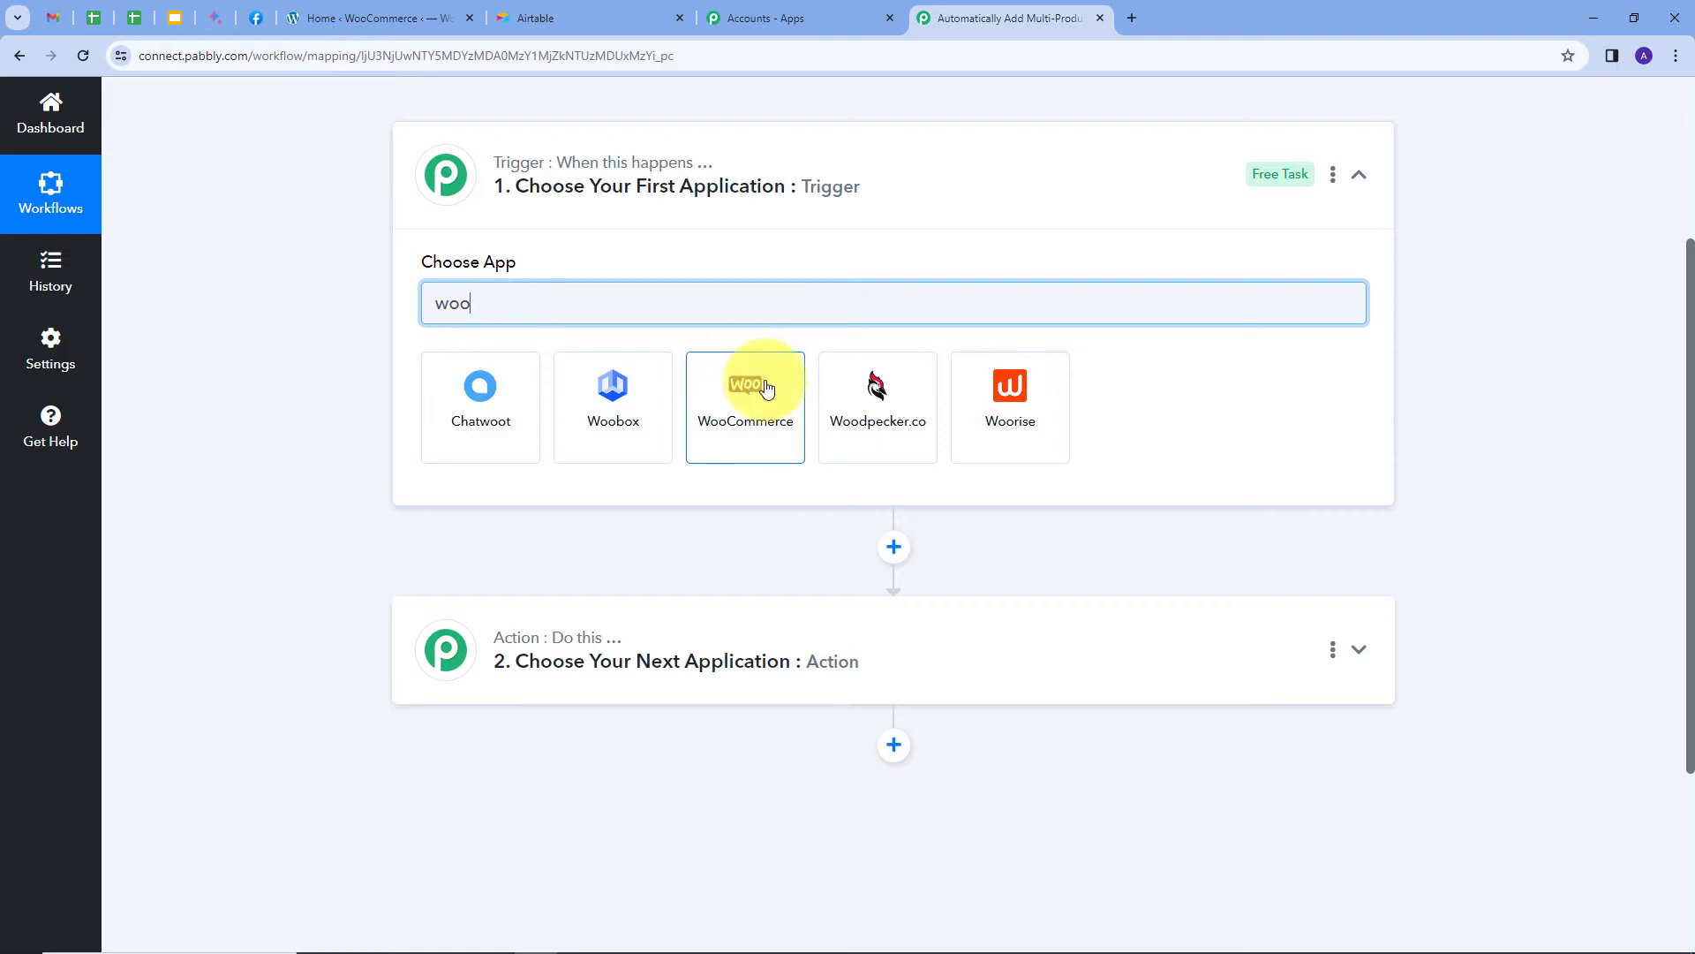
{"action": "left_click", "coordinate": [766, 389]}
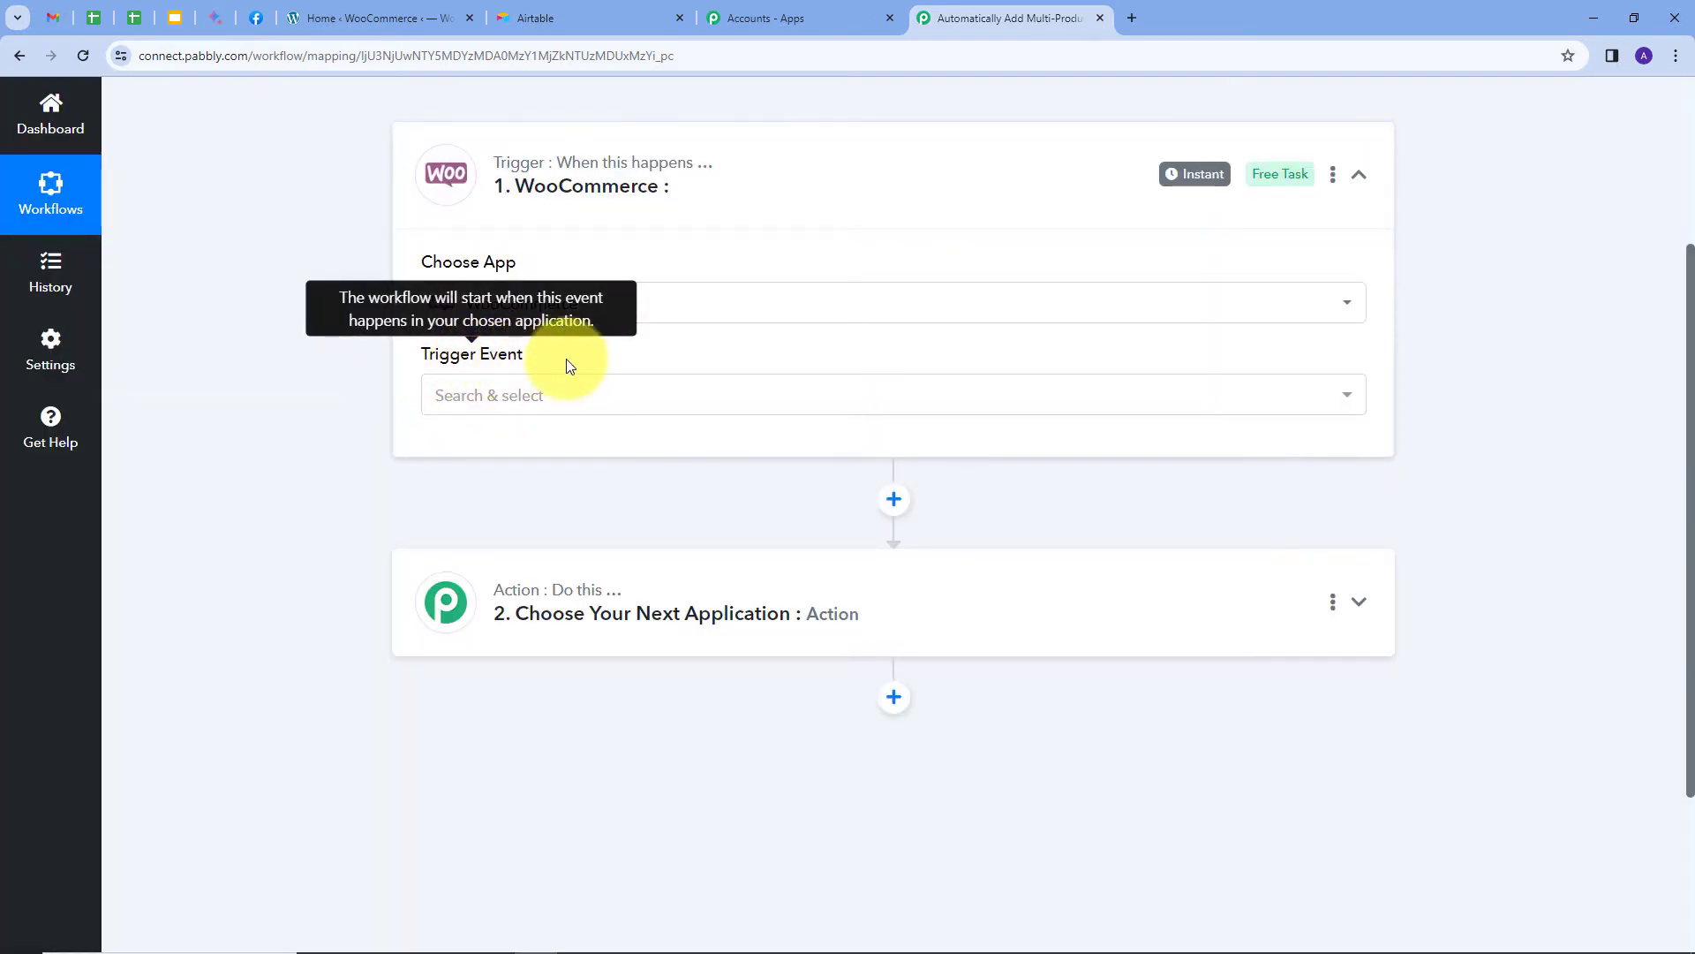
{"action": "left_click", "coordinate": [621, 402]}
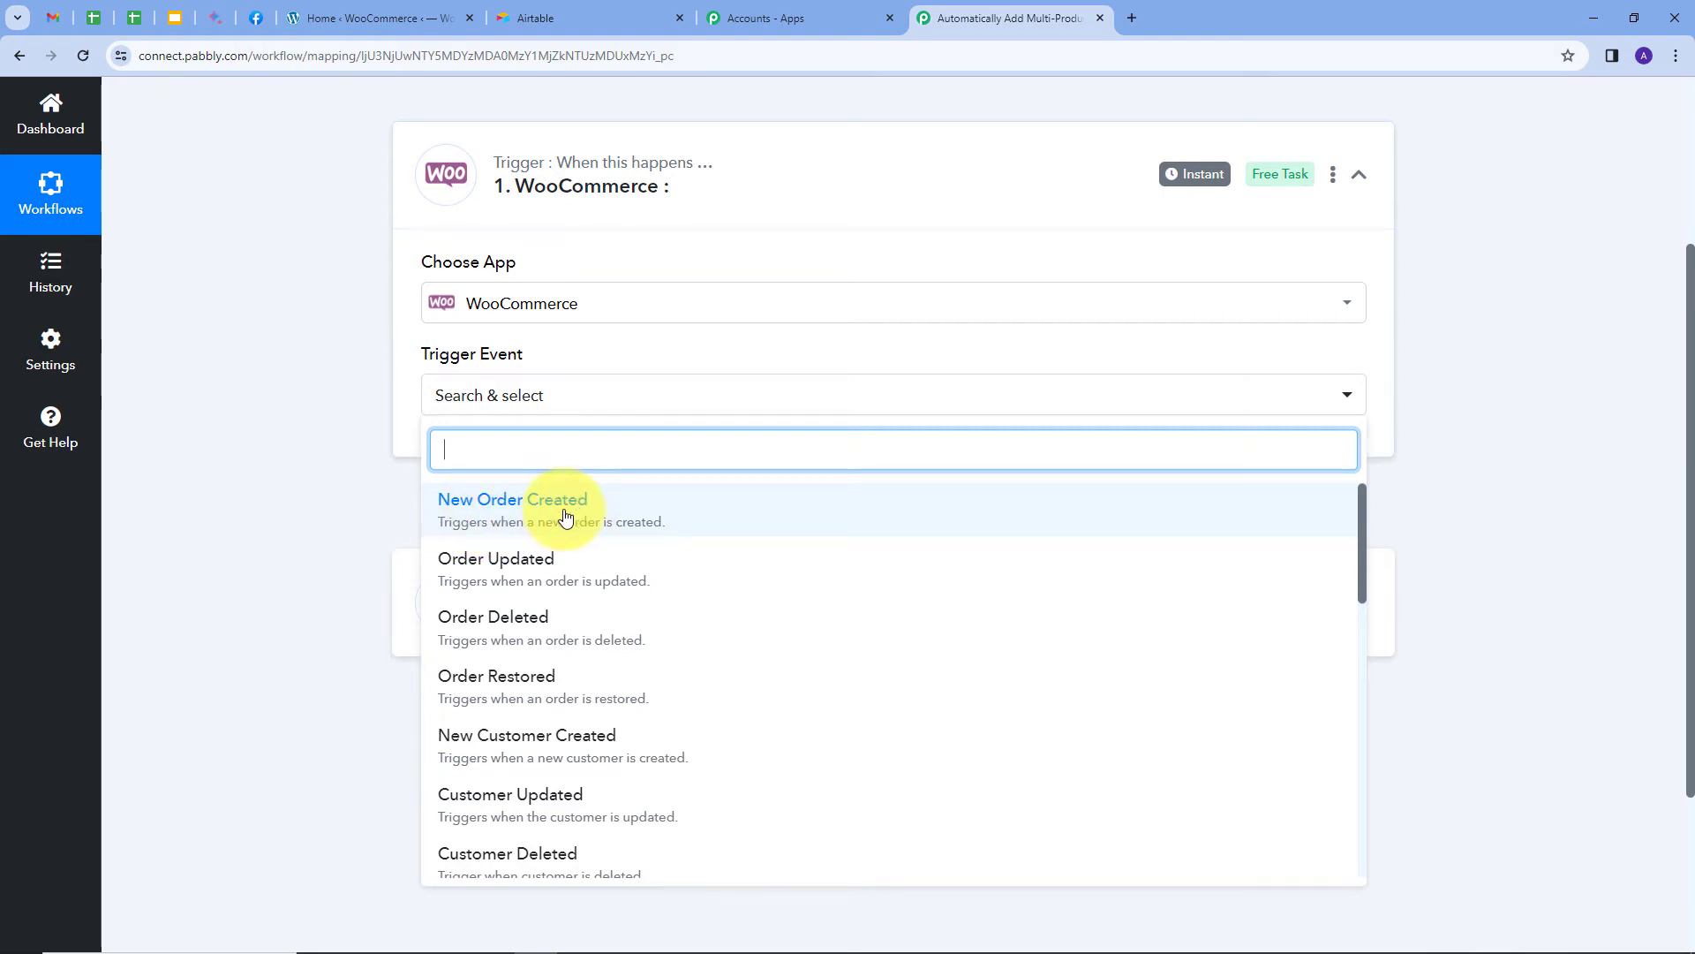
{"action": "left_click", "coordinate": [566, 516]}
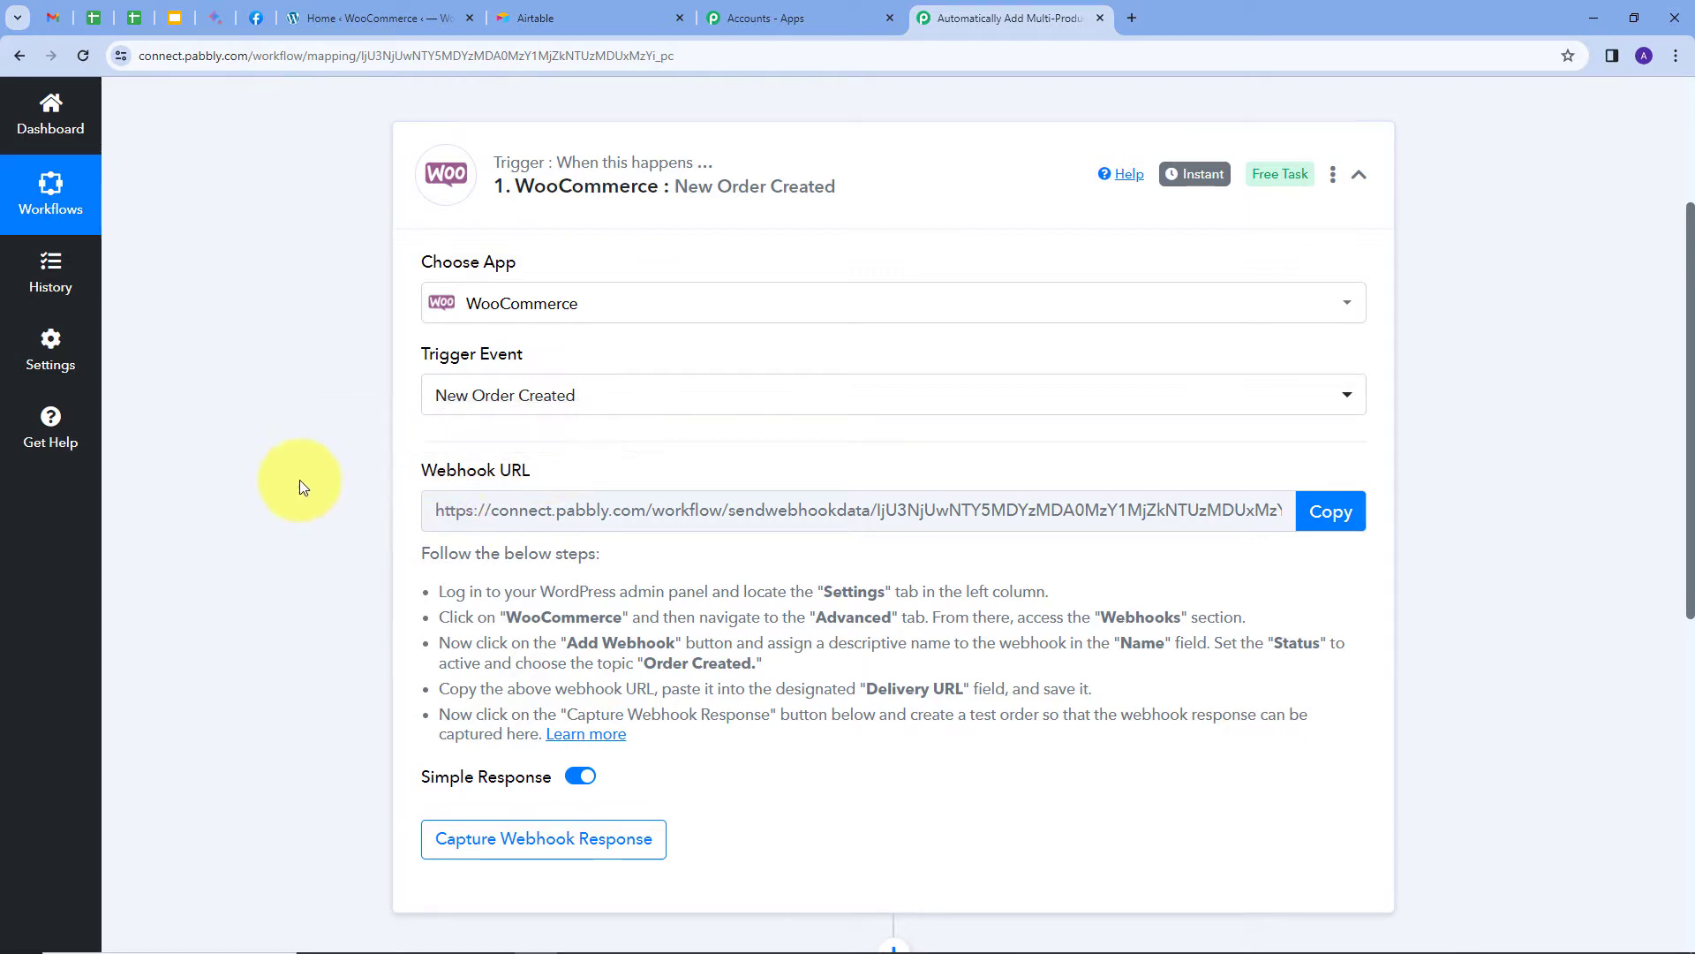
Copy the trigger's webhook URL and begin waiting for a webhook response.
{"action": "left_click_drag", "start_coordinate": [409, 607], "coordinate": [770, 754]}
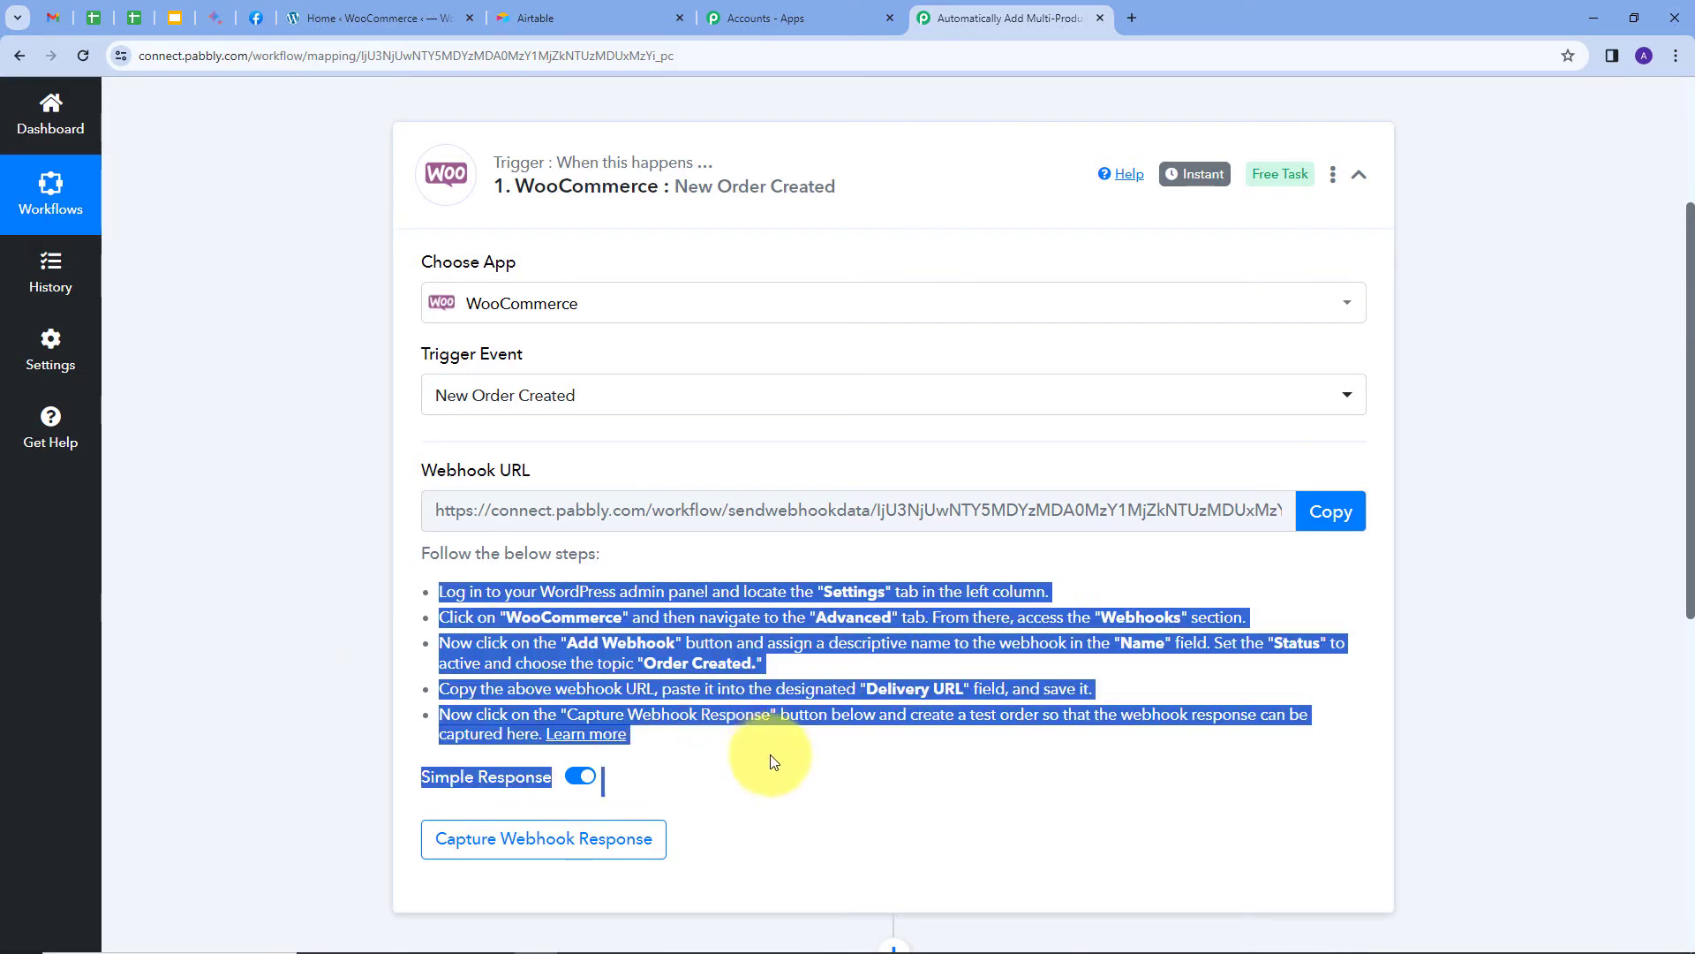
{"action": "left_click", "coordinate": [772, 756]}
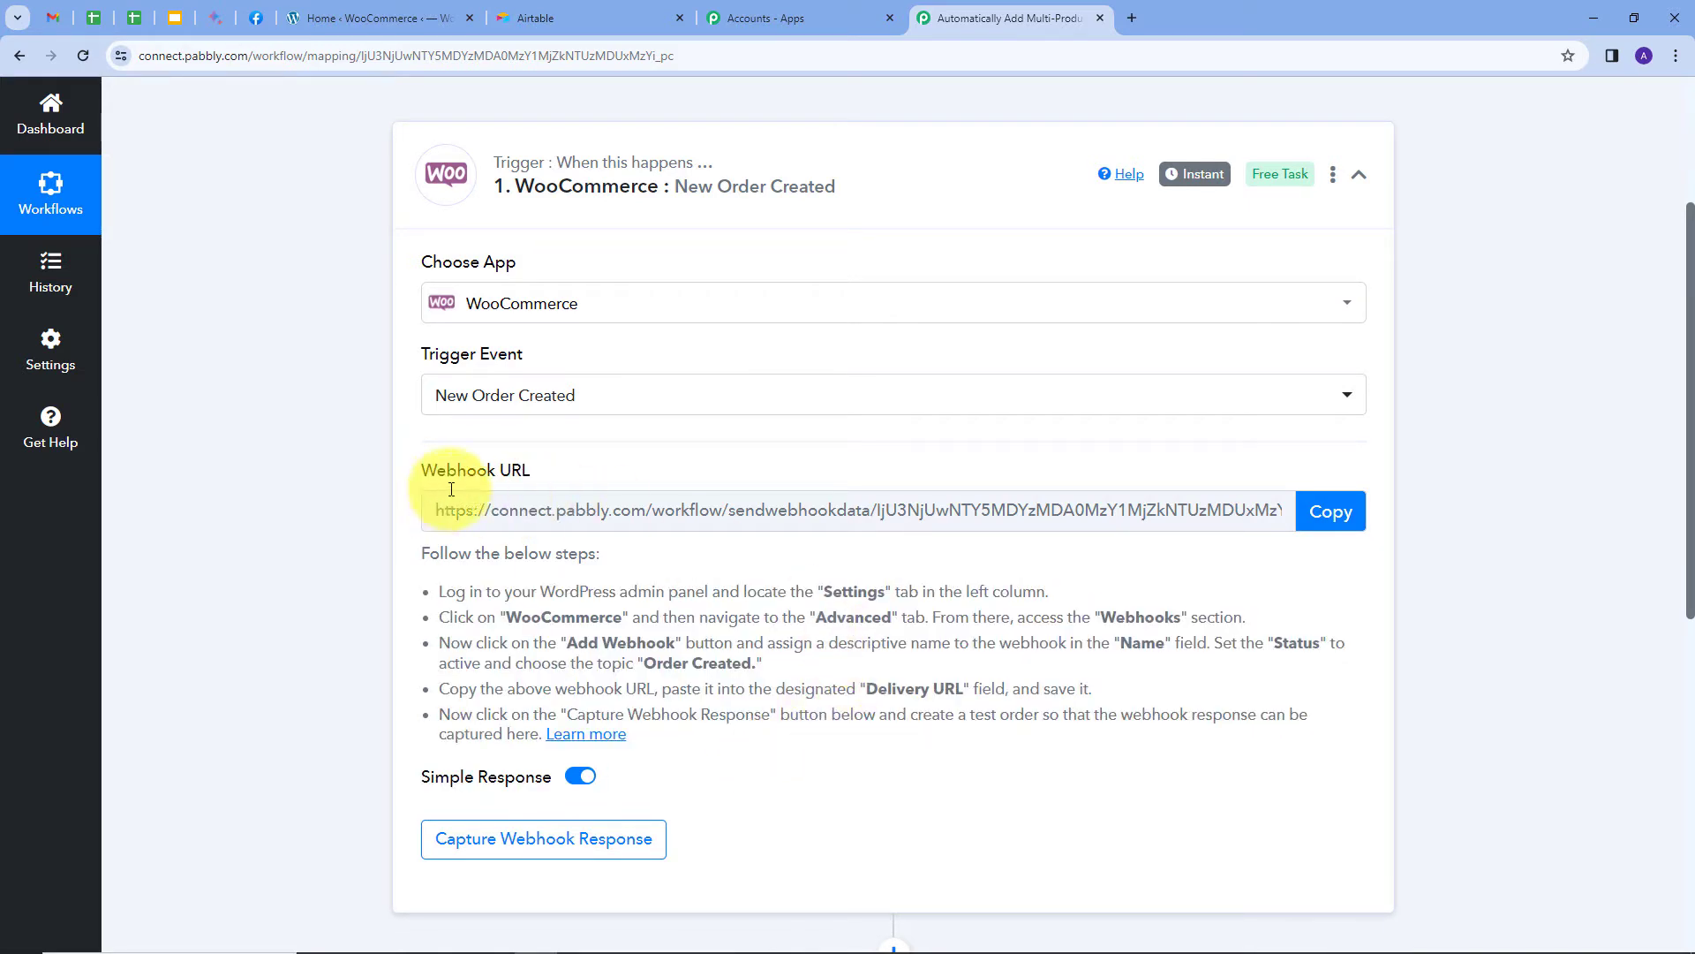
{"action": "left_click", "coordinate": [1361, 499]}
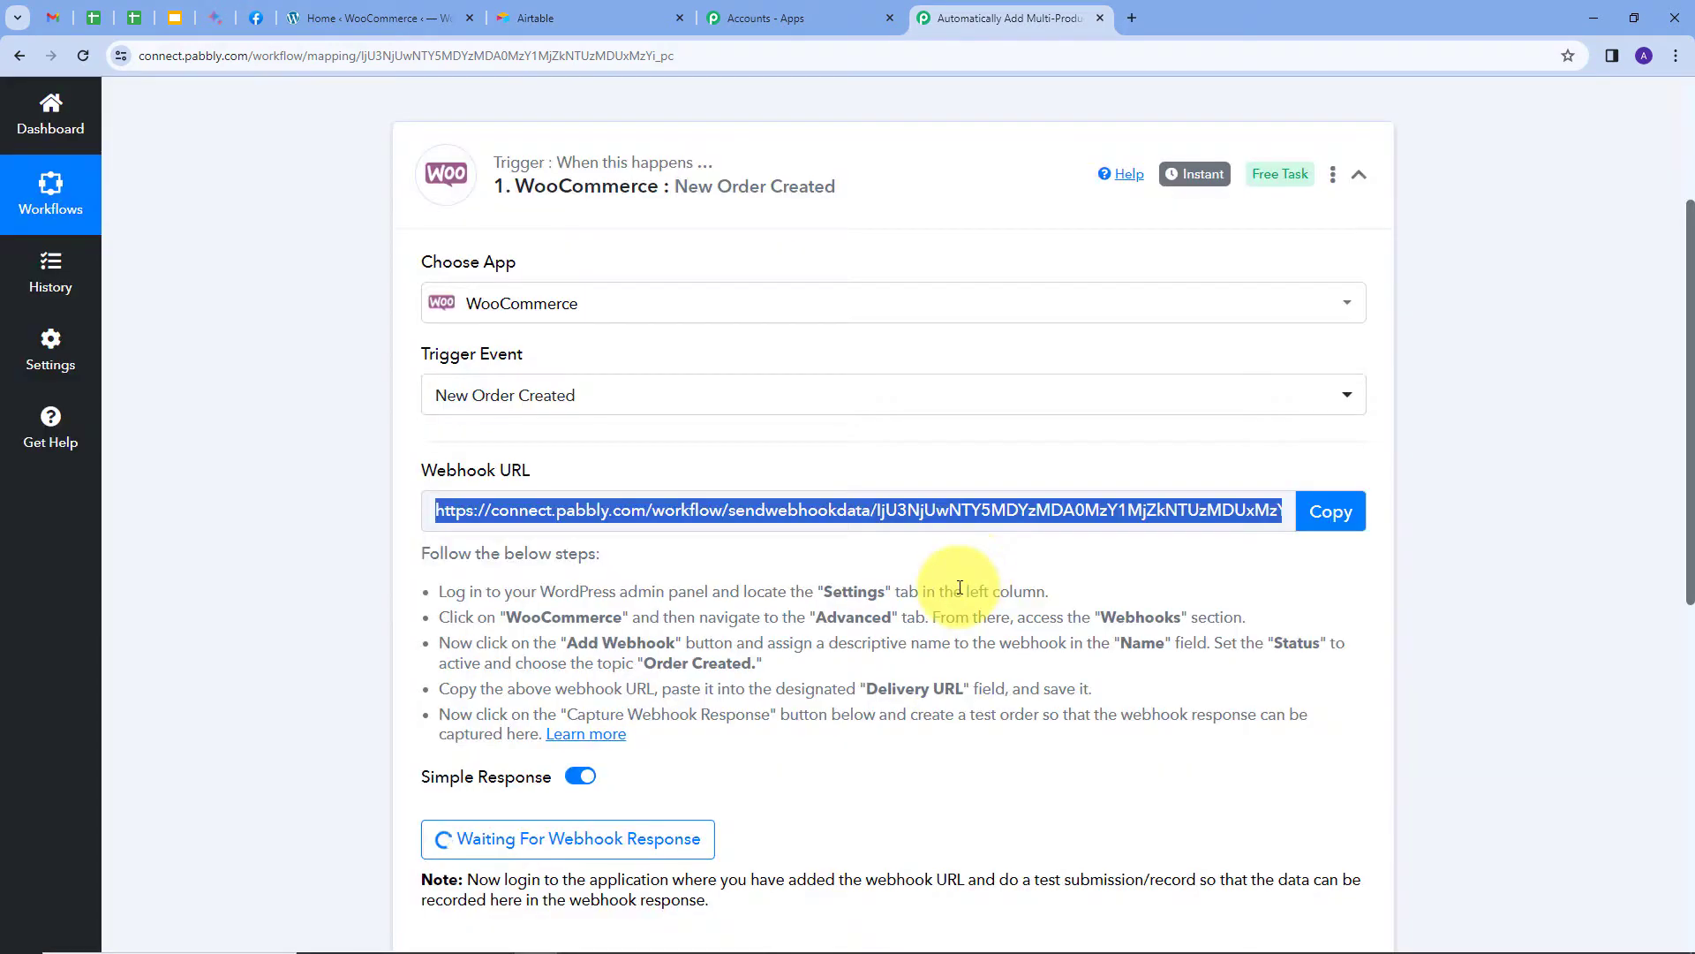
Go to WooCommerce Settings > Advanced > Webhooks and add a new webhook.
{"action": "left_click", "coordinate": [371, 18]}
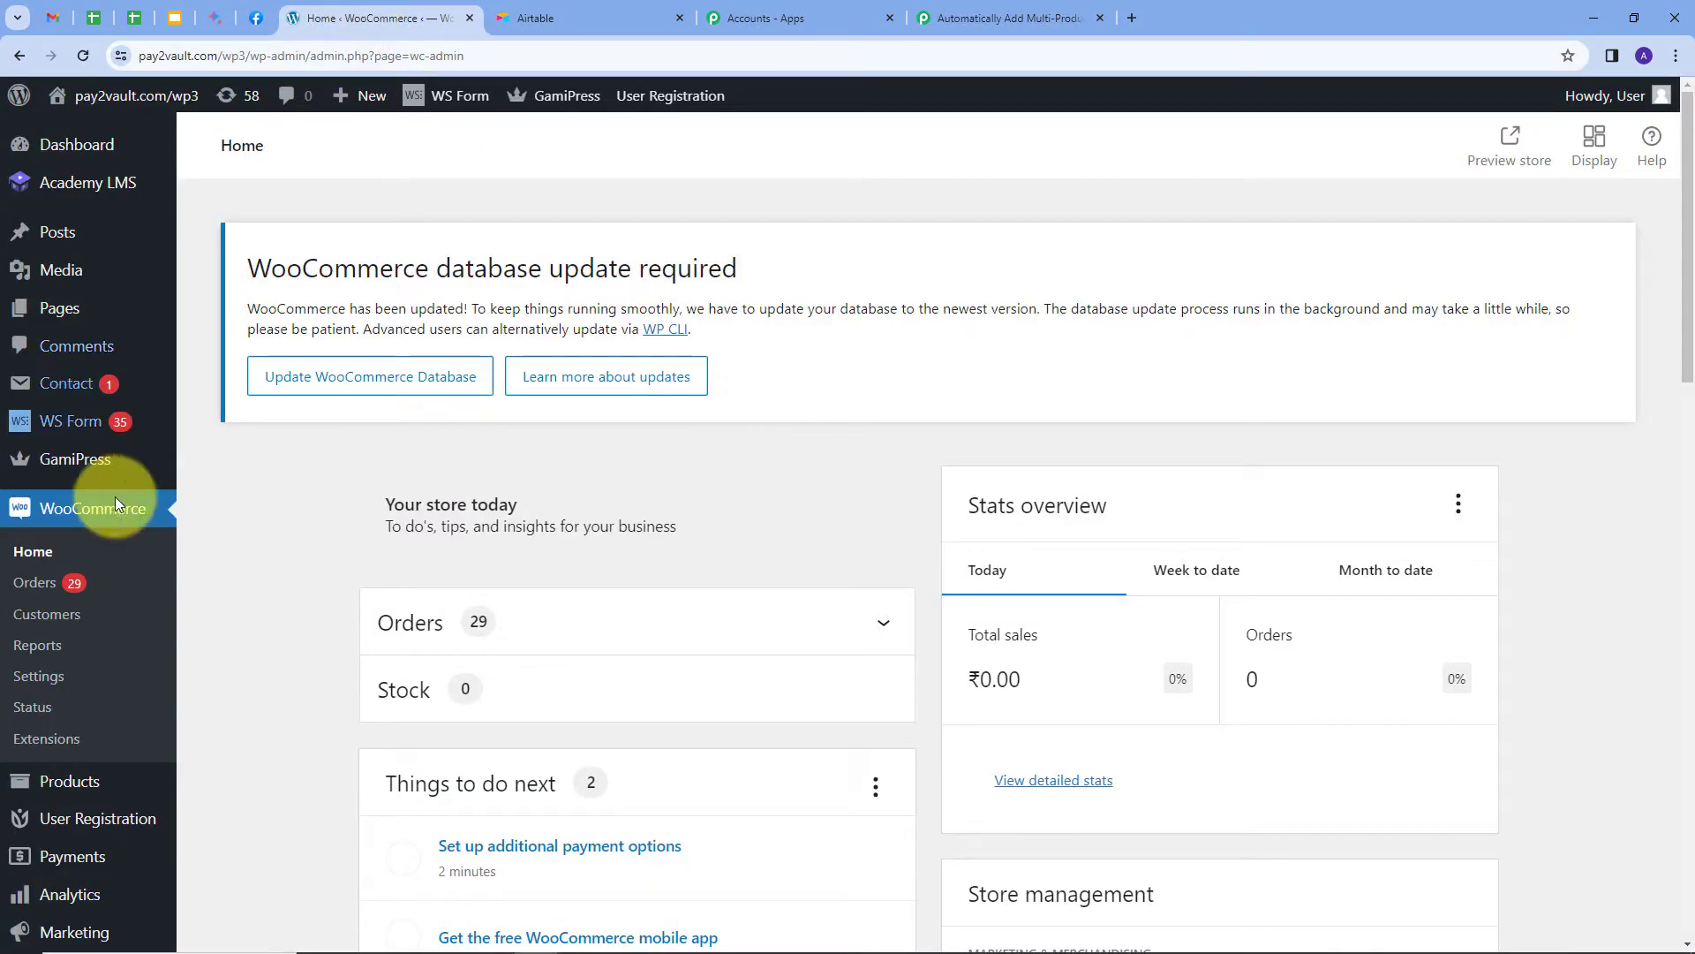
{"action": "left_click", "coordinate": [33, 677]}
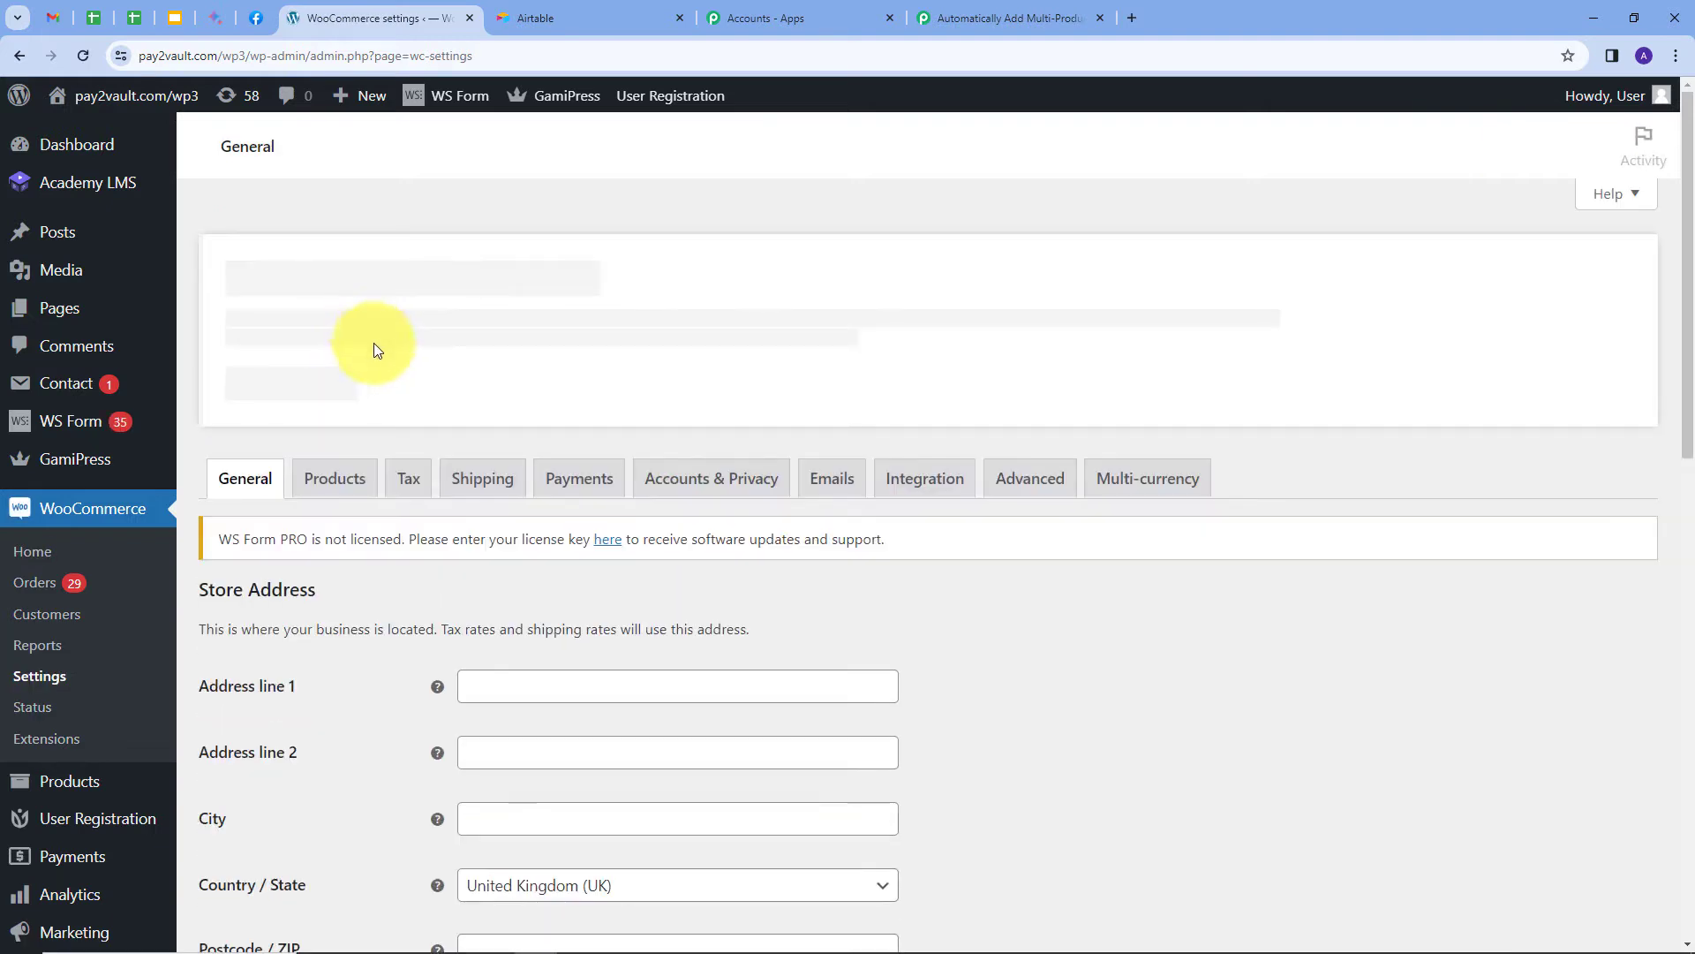
{"action": "left_click", "coordinate": [1023, 484]}
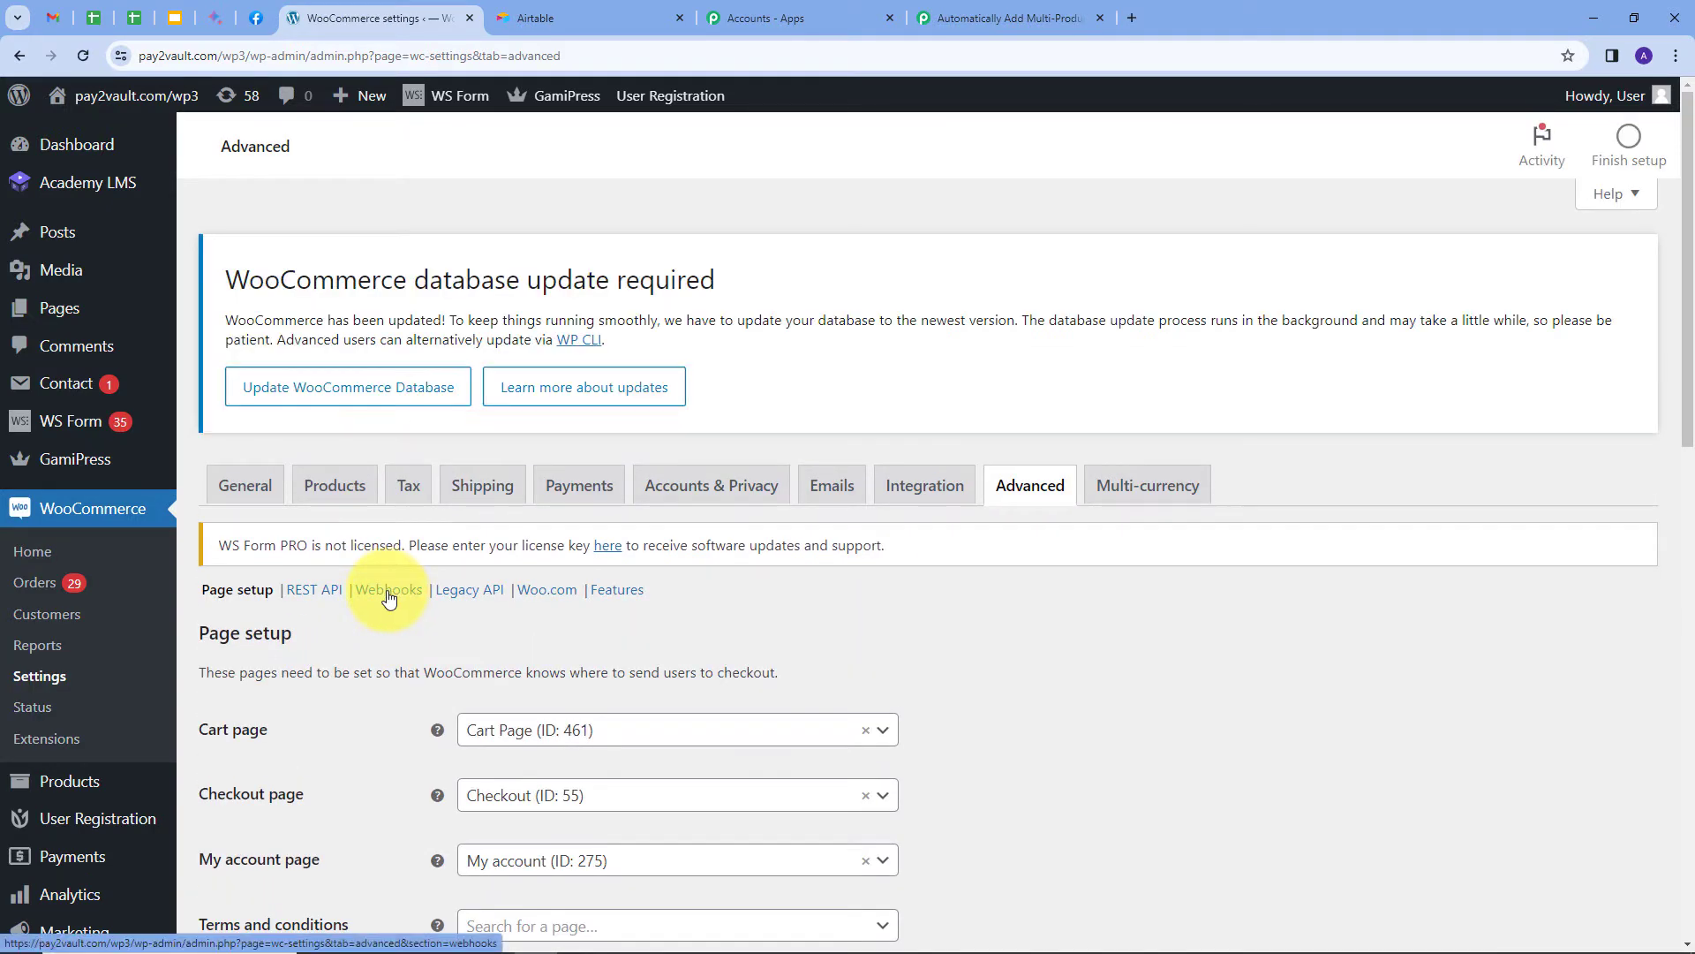
{"action": "left_click", "coordinate": [388, 591]}
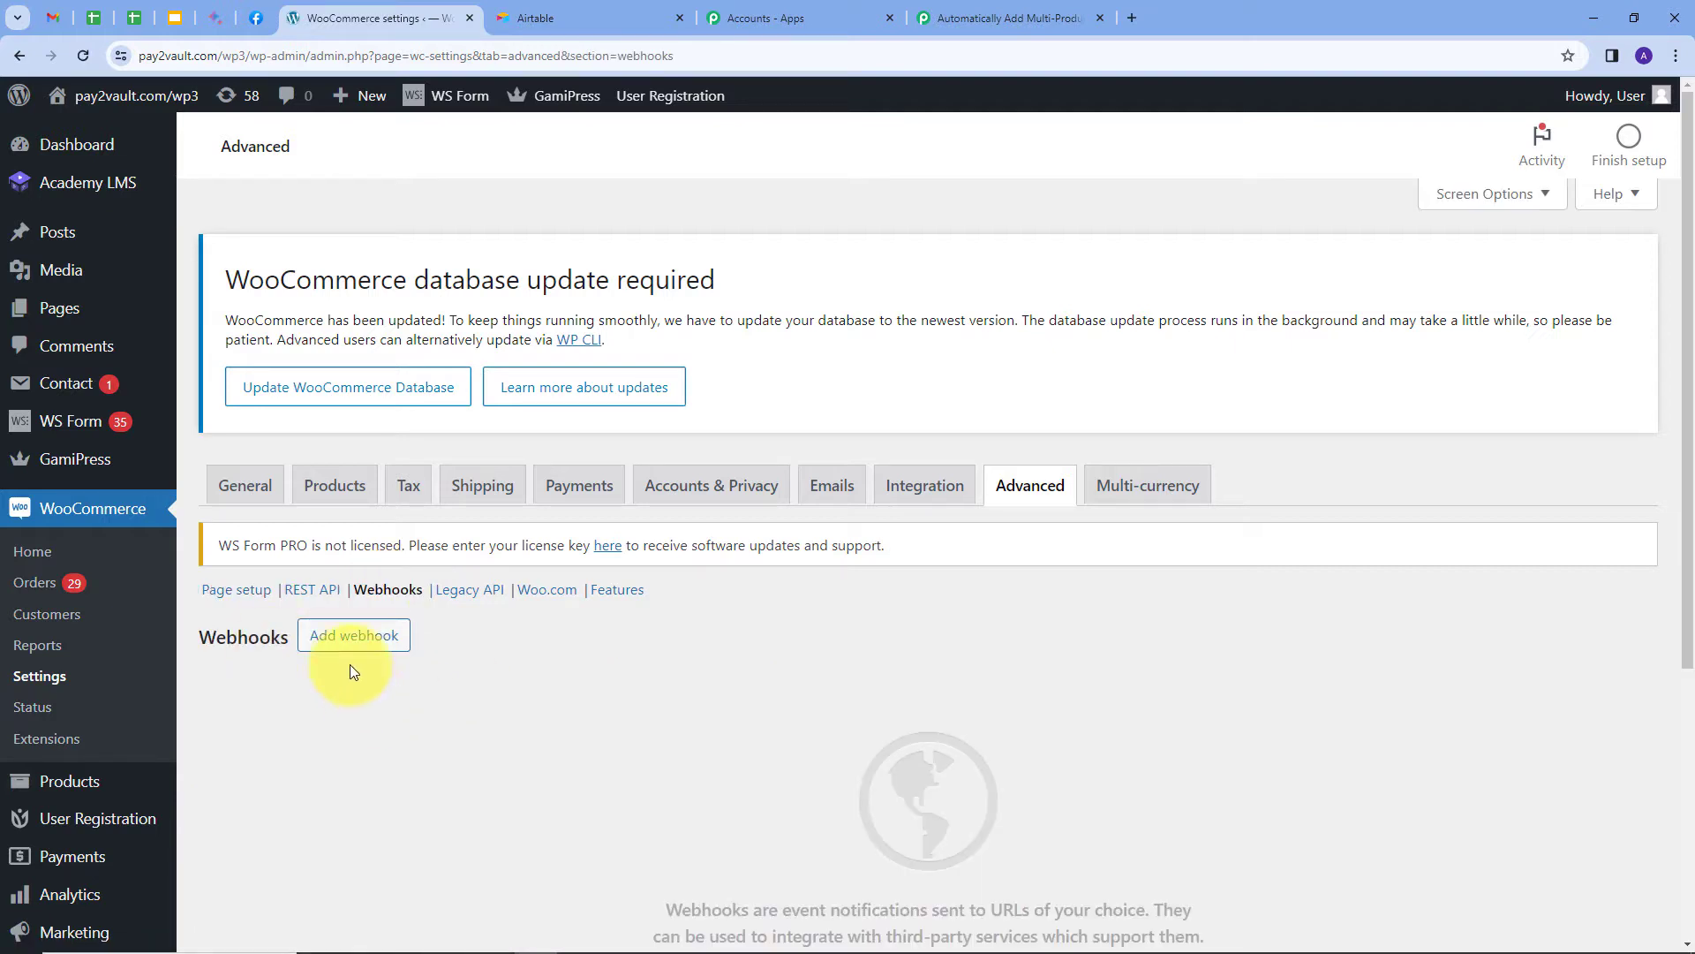
{"action": "left_click", "coordinate": [331, 644]}
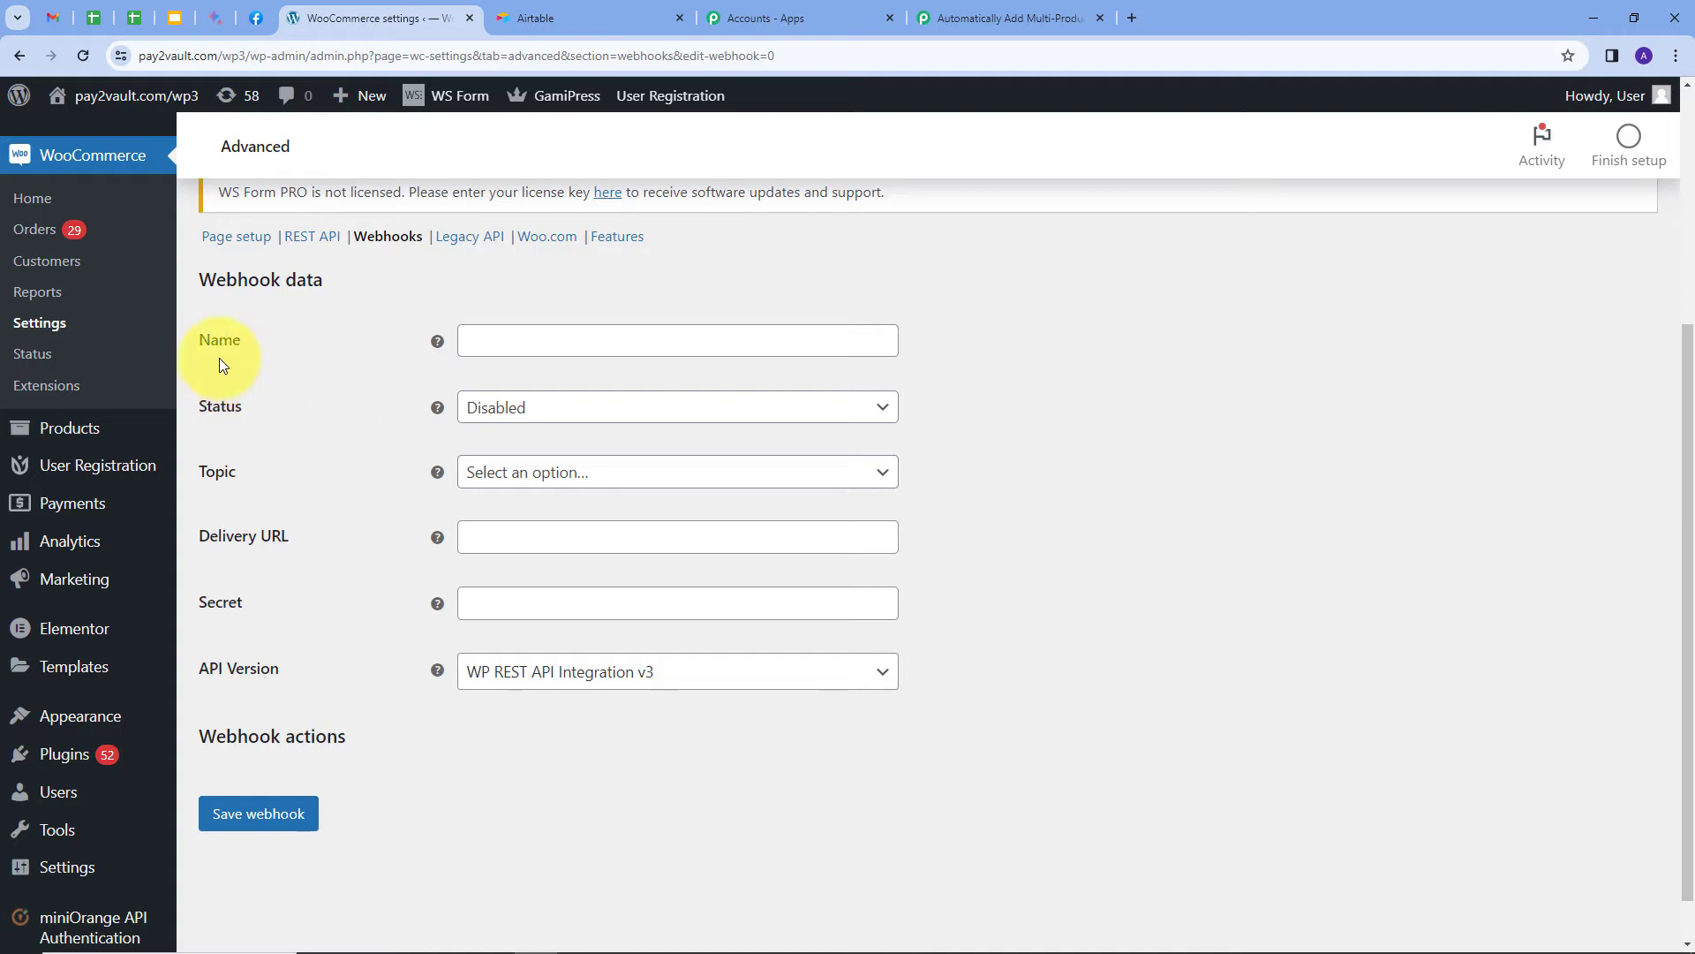
Name the webhook 'Test', with status Active and topic Order created.
{"action": "left_click", "coordinate": [510, 345]}
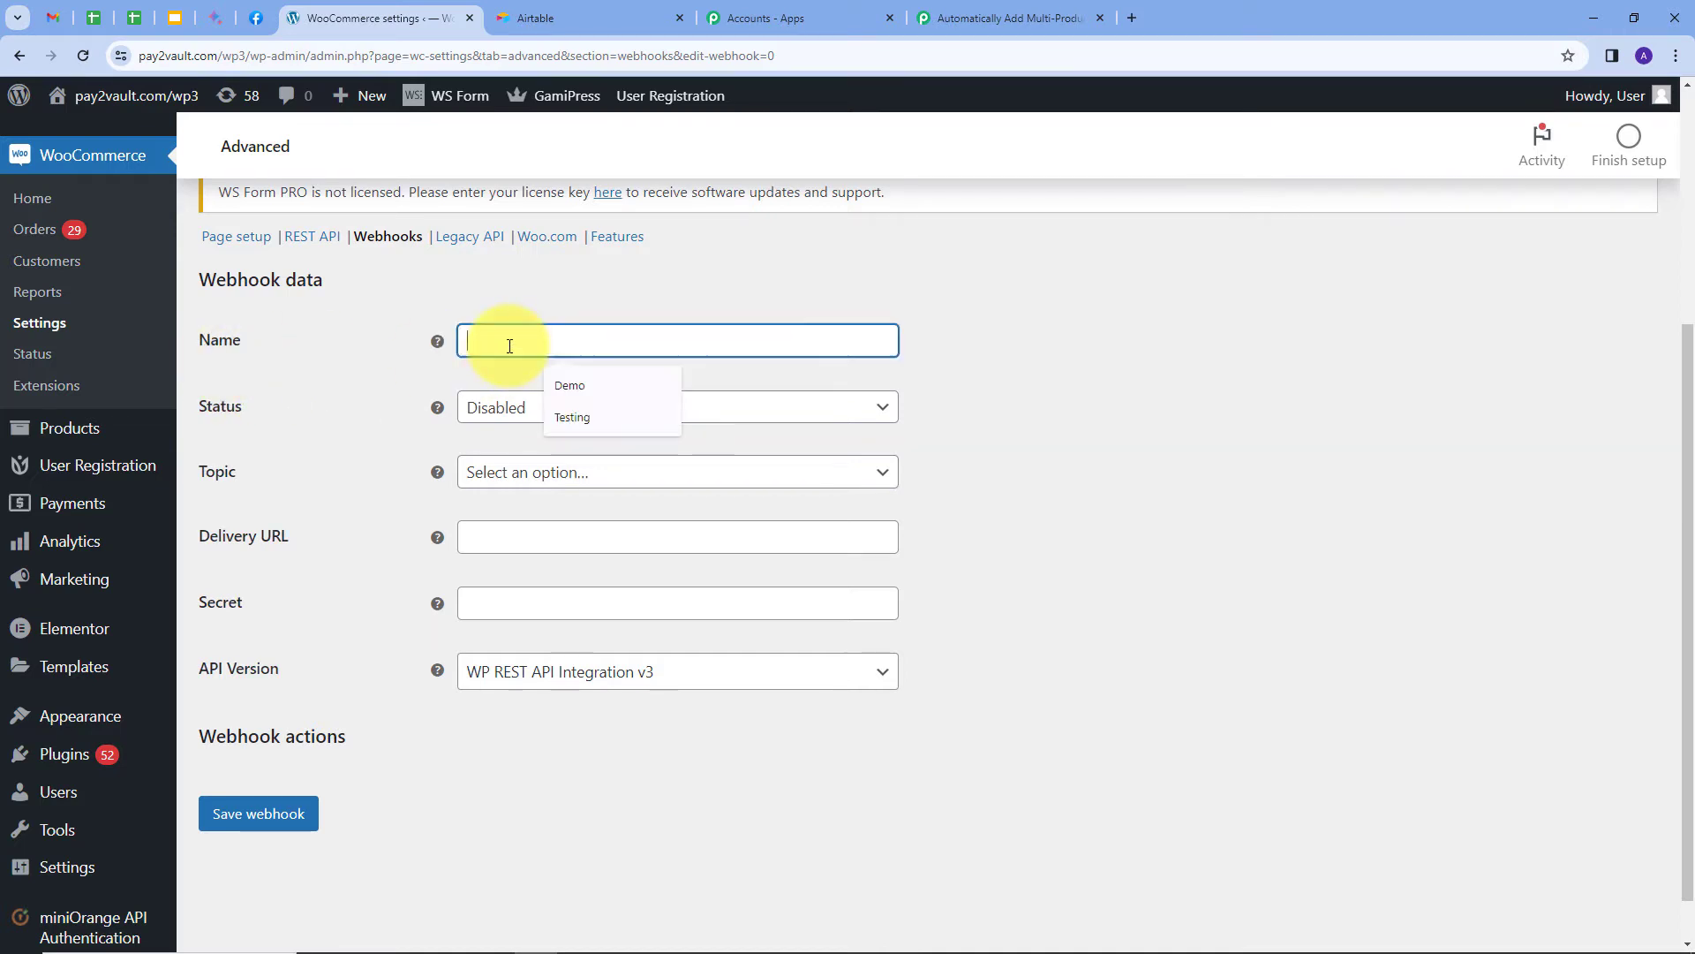
{"action": "type", "text": "Test"}
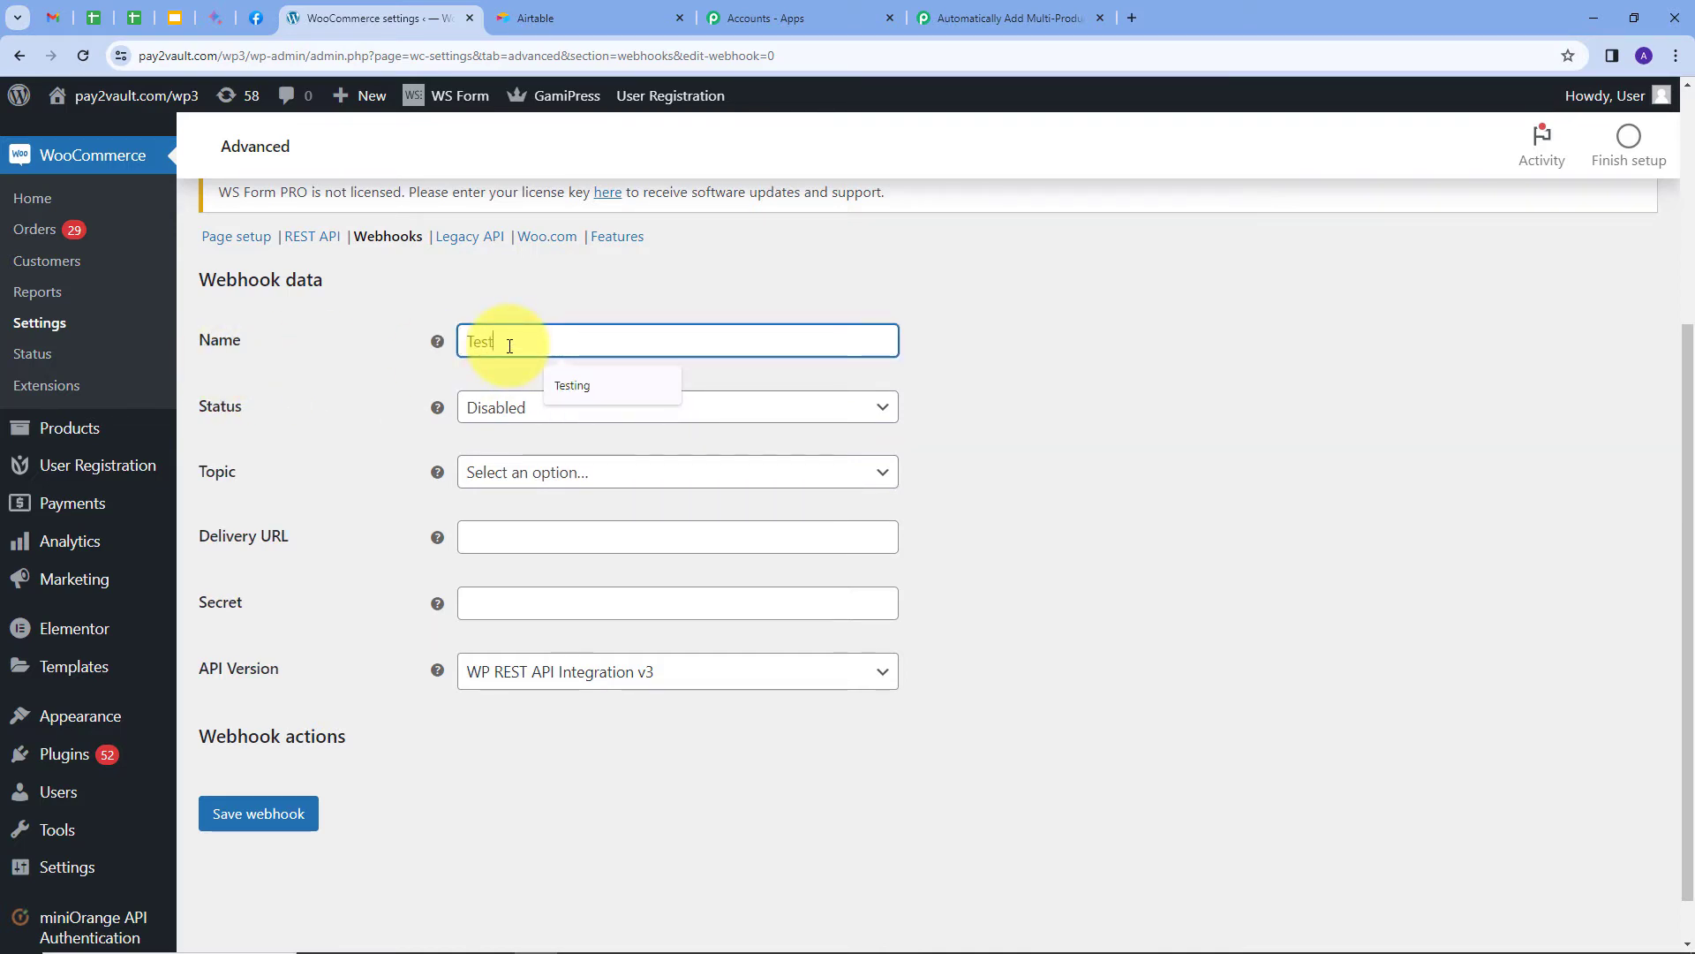
{"action": "left_click", "coordinate": [615, 415]}
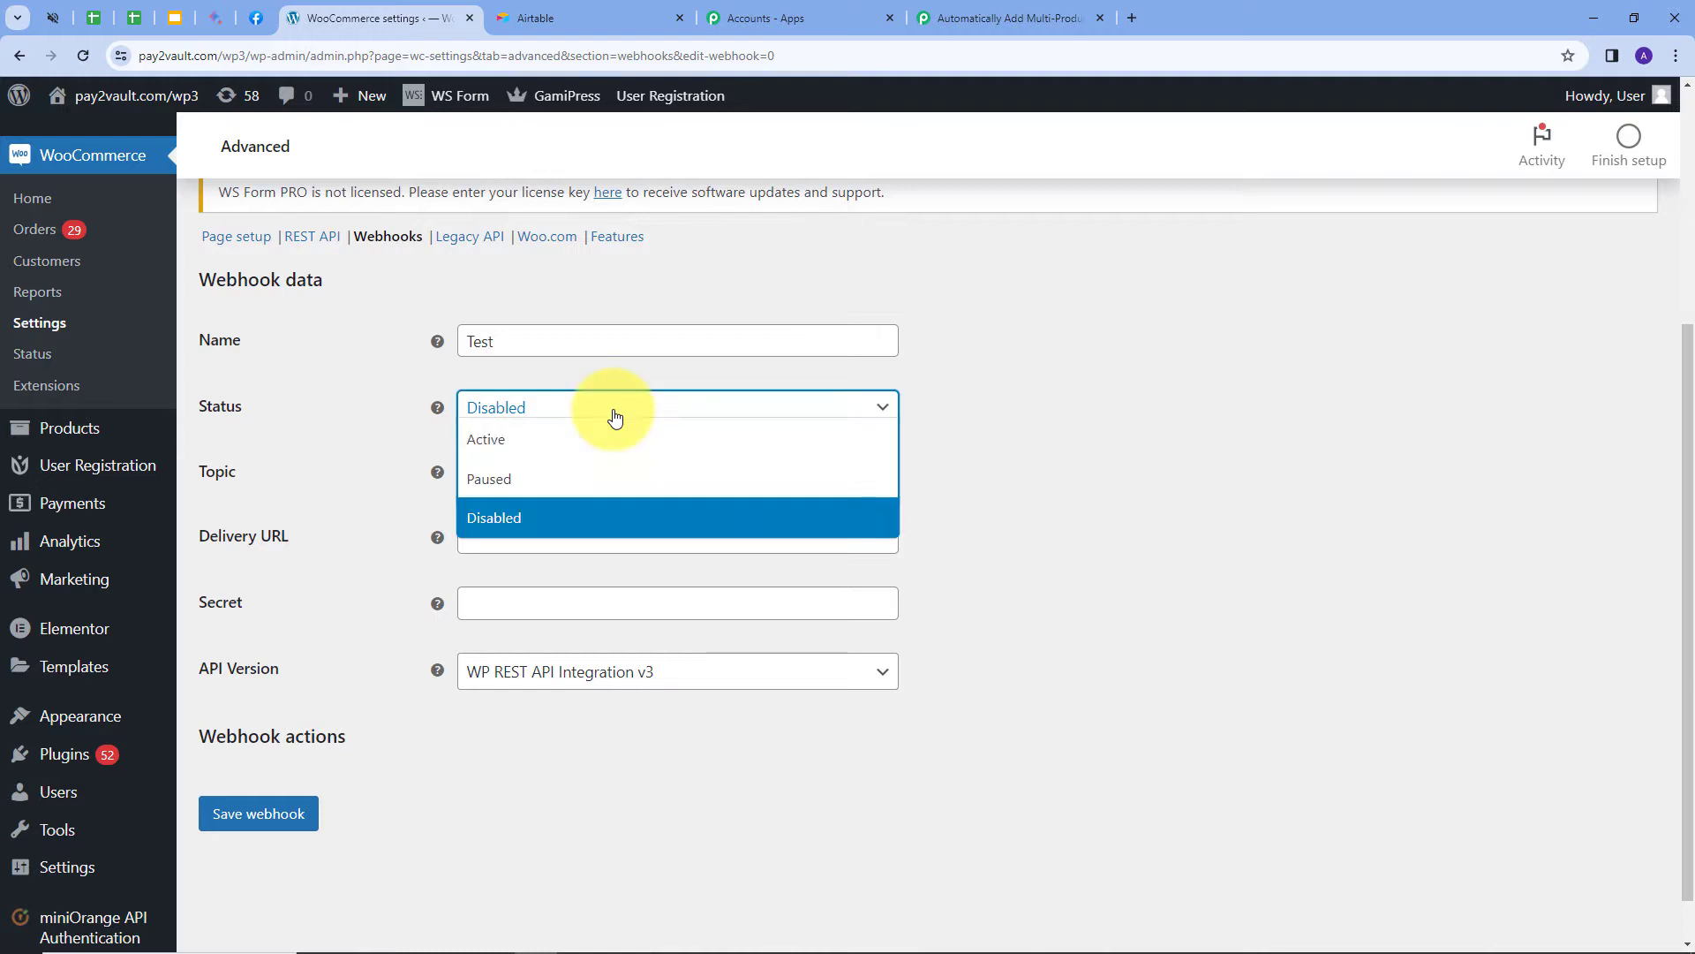
{"action": "left_click", "coordinate": [518, 445]}
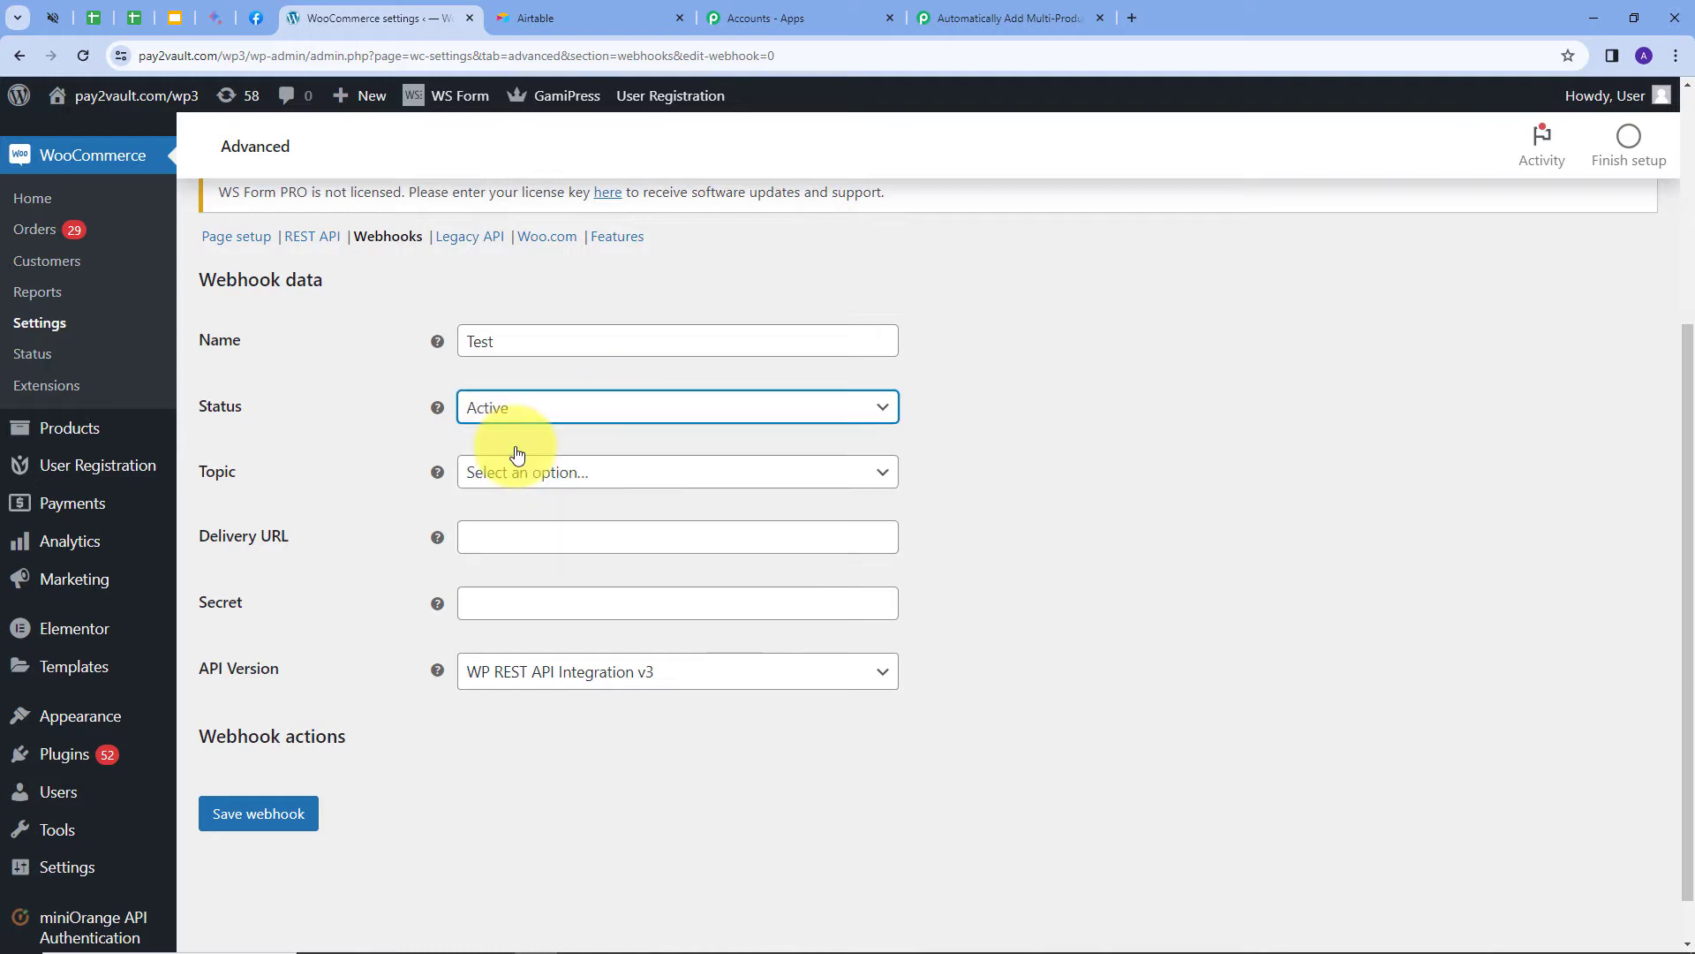
{"action": "left_click", "coordinate": [765, 478]}
{"action": "scroll", "coordinate": [608, 590], "scroll_direction": "down", "scroll_amount": 3}
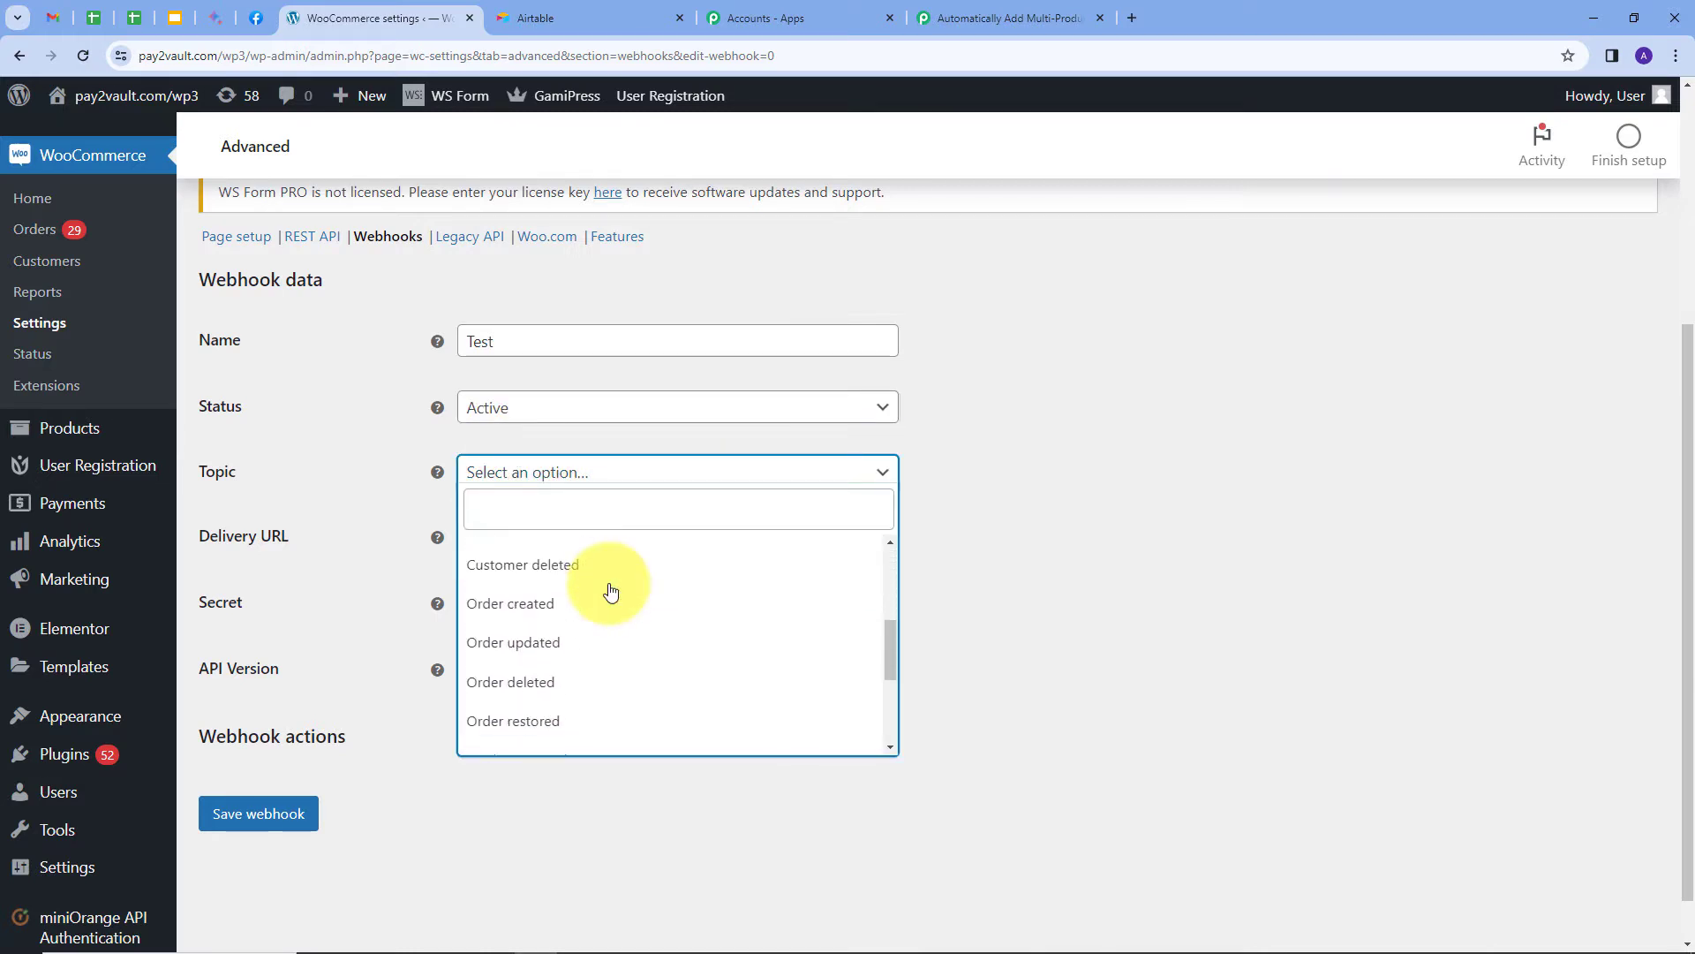
{"action": "left_click", "coordinate": [513, 615]}
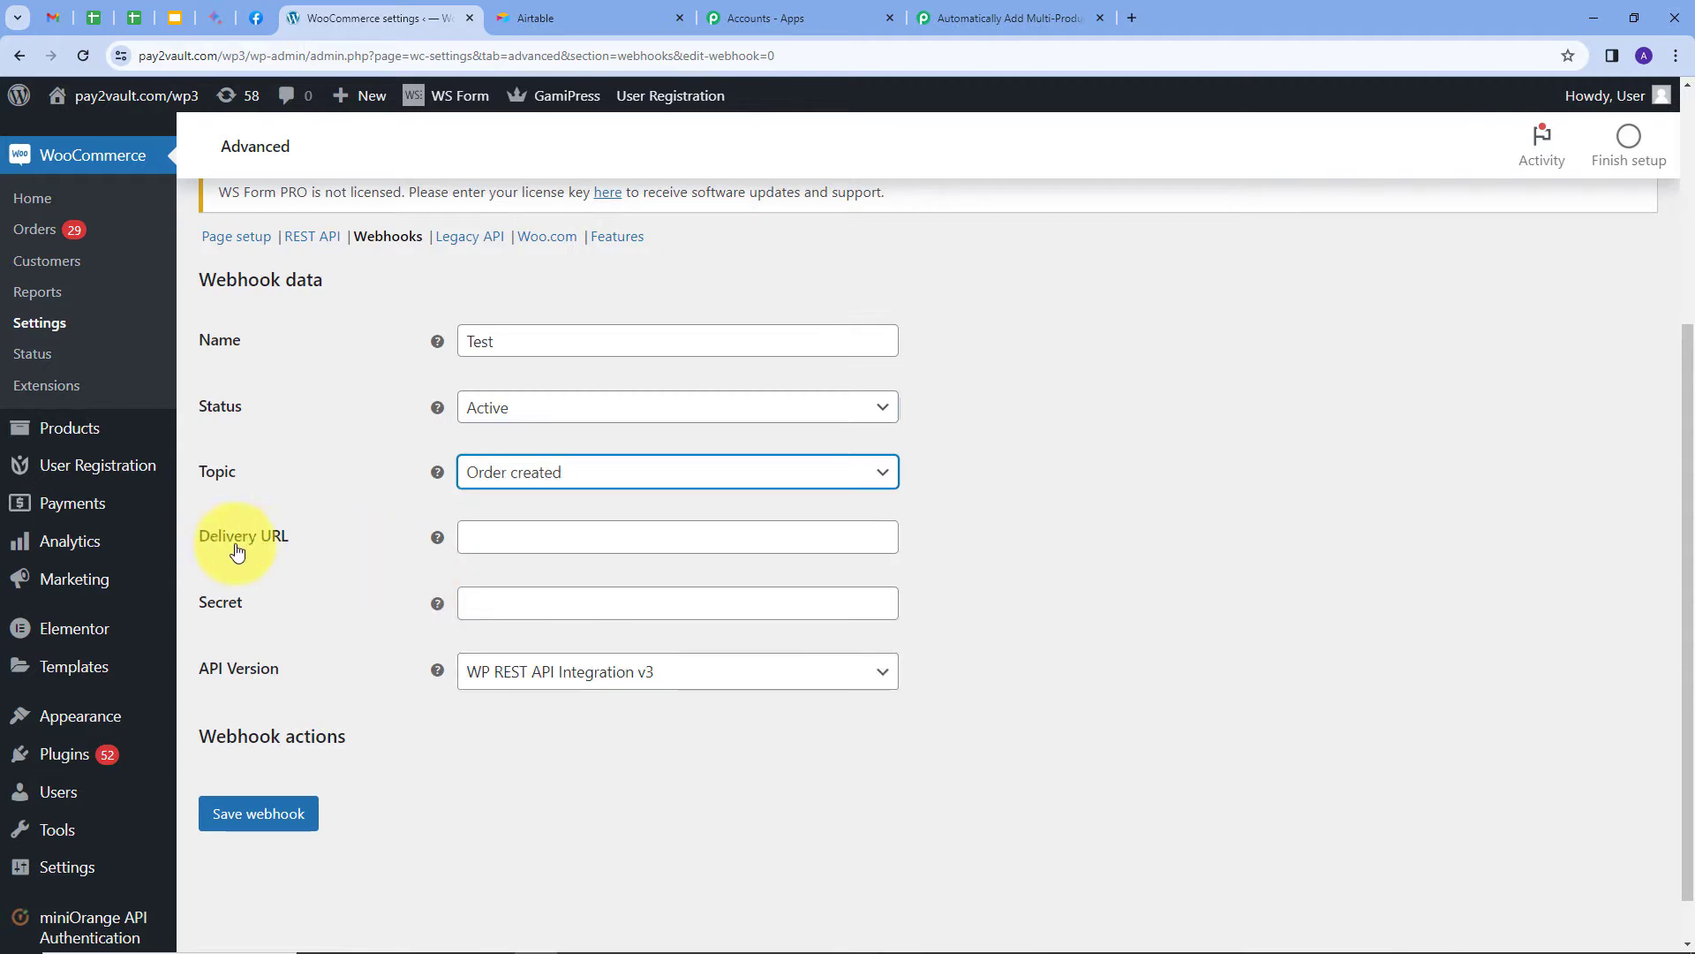
Paste the Pabbly webhook URL as the delivery URL and save the webhook.
{"action": "left_click", "coordinate": [474, 537]}
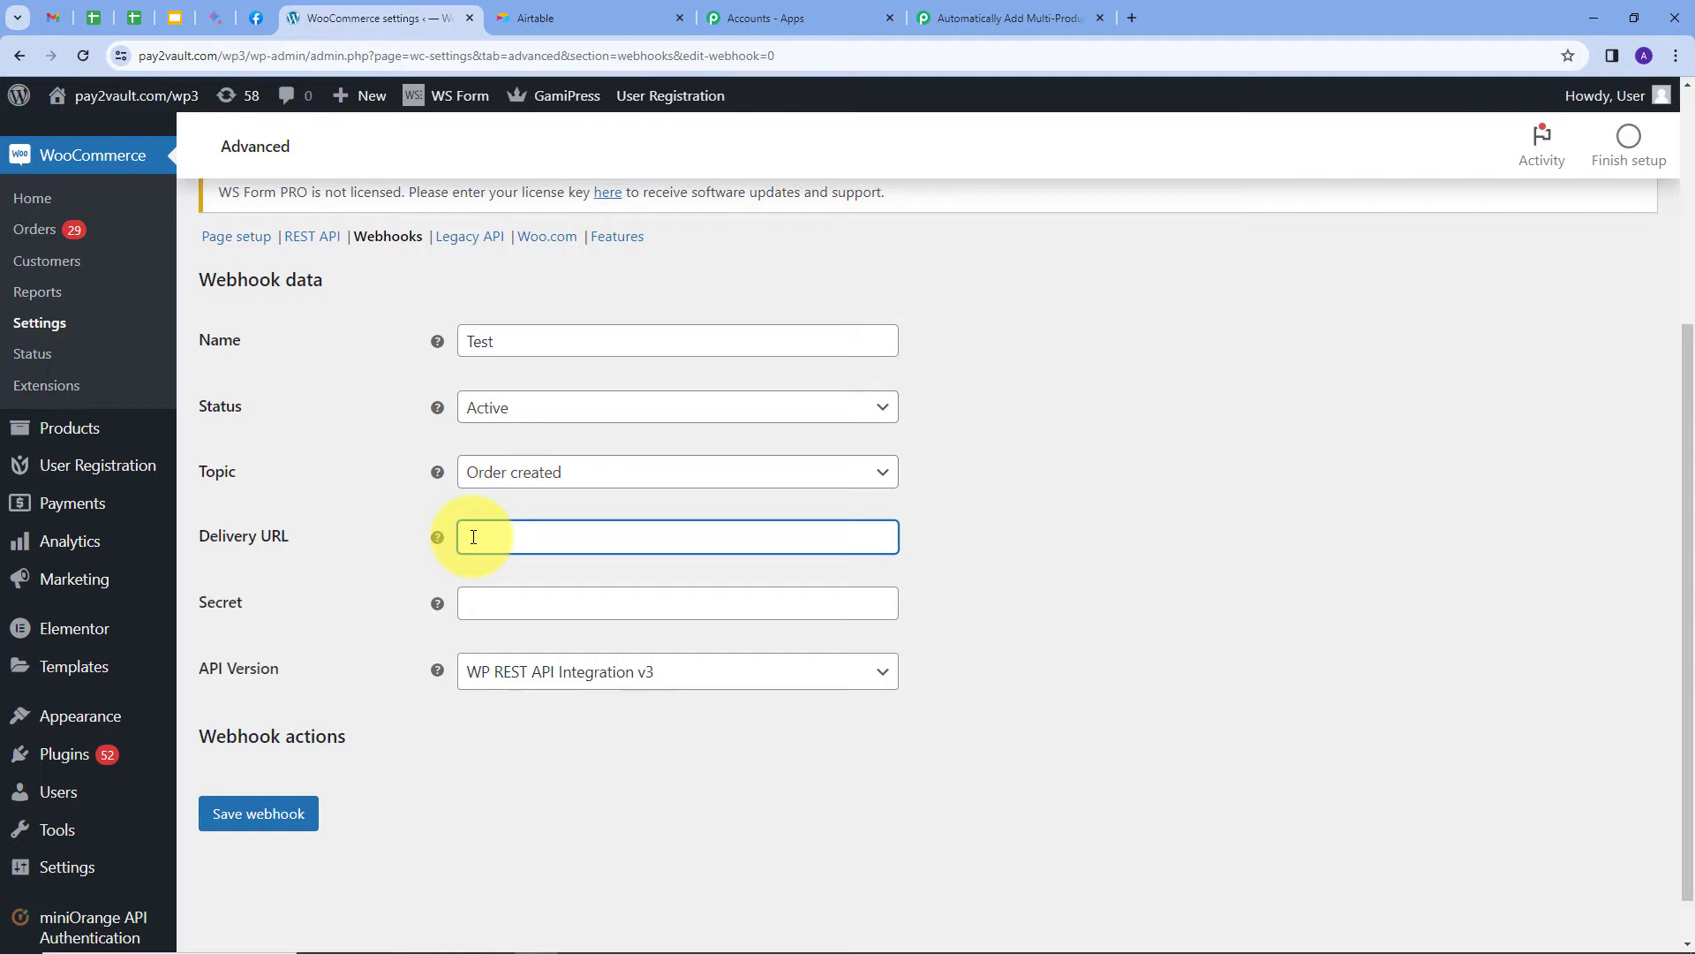
{"action": "scroll", "coordinate": [388, 618], "scroll_direction": "down", "scroll_amount": 1}
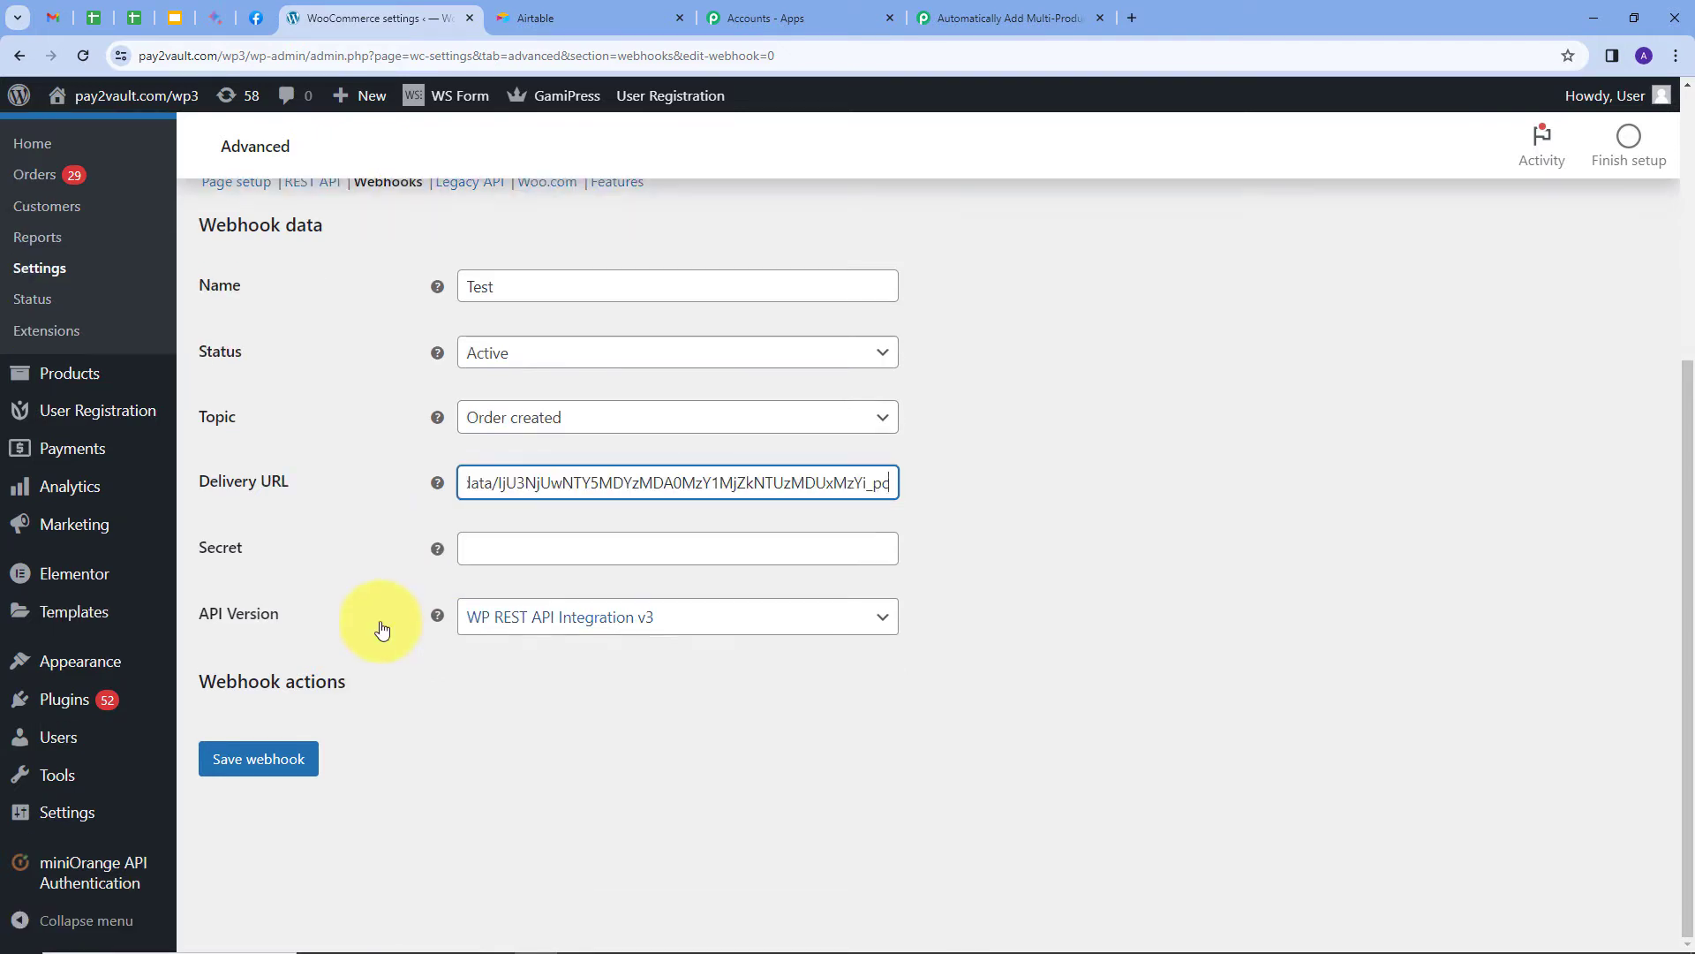
{"action": "left_click", "coordinate": [274, 761]}
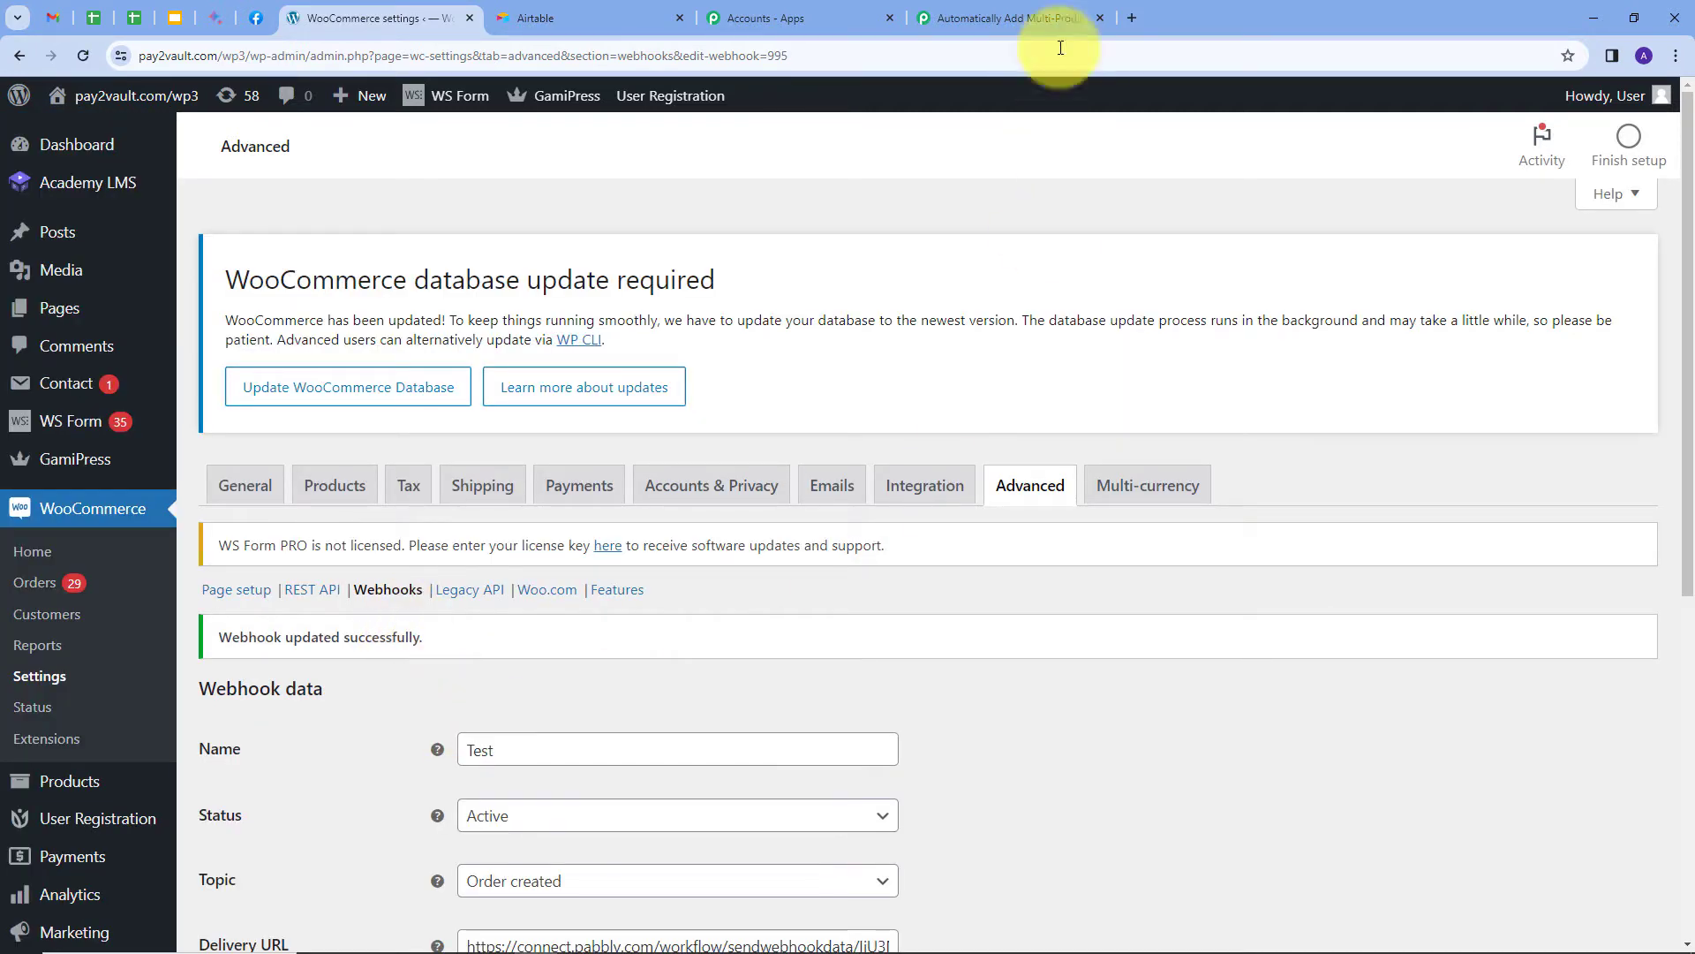
{"action": "left_click", "coordinate": [1019, 18]}
Disable Simple Response and confirm re-capturing a fresh webhook response.
{"action": "scroll", "coordinate": [790, 371], "scroll_direction": "down", "scroll_amount": 3}
{"action": "scroll", "coordinate": [790, 371], "scroll_direction": "down", "scroll_amount": 2}
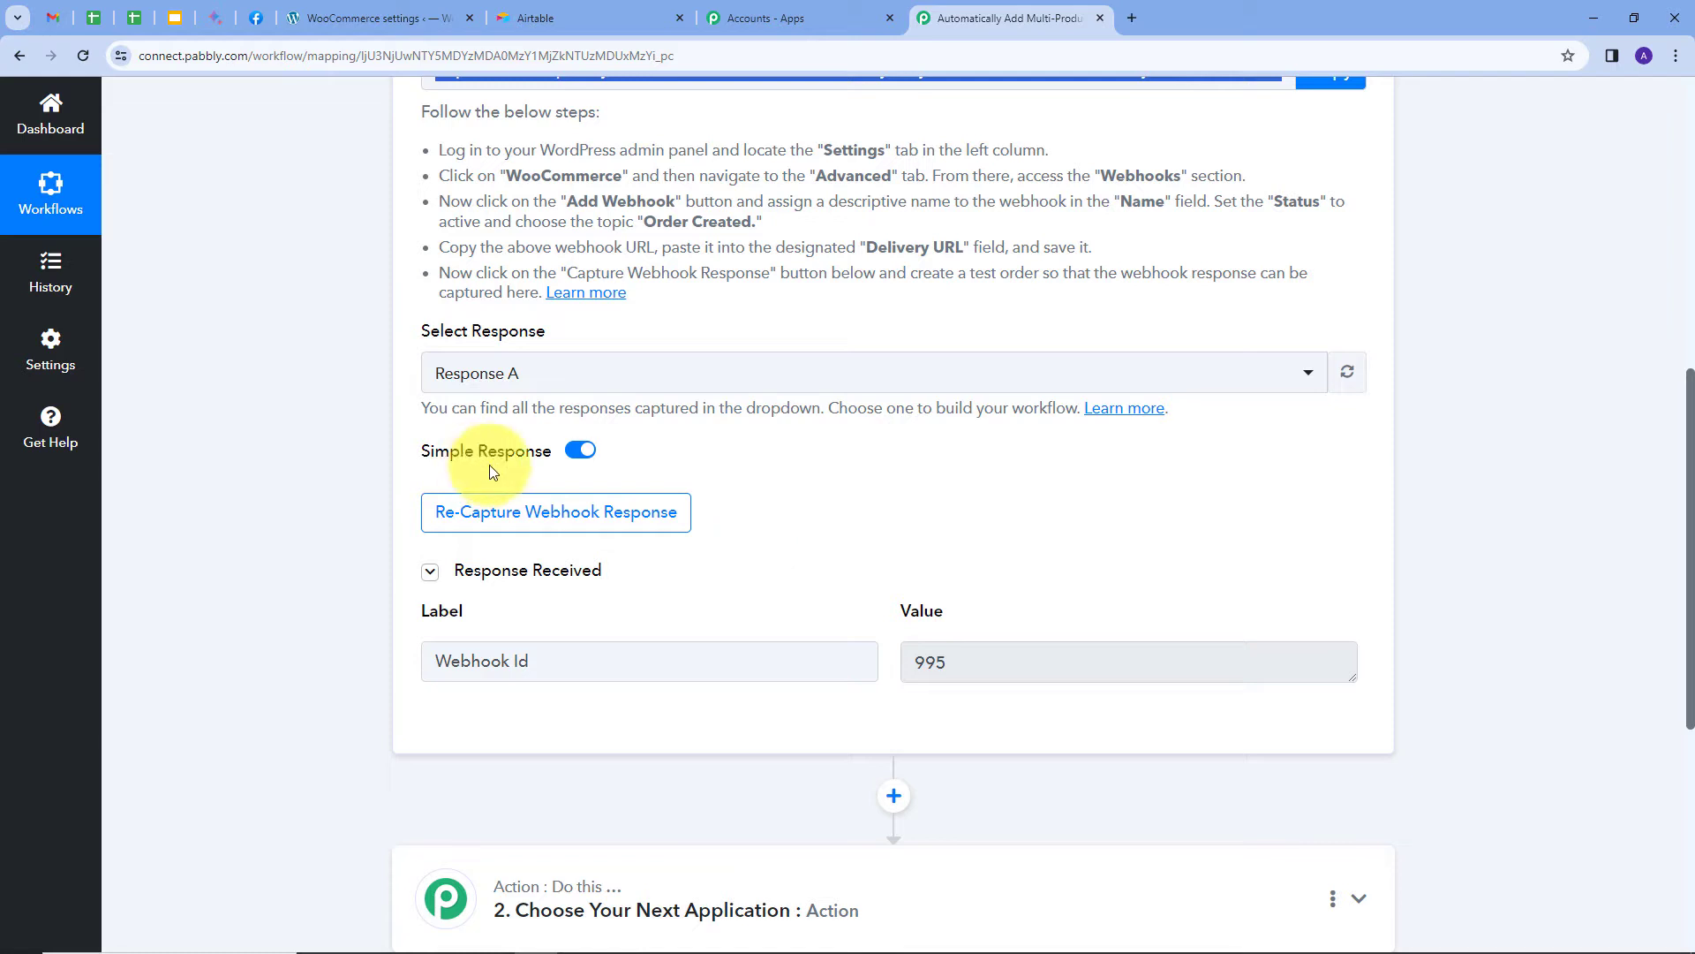
{"action": "left_click", "coordinate": [578, 455]}
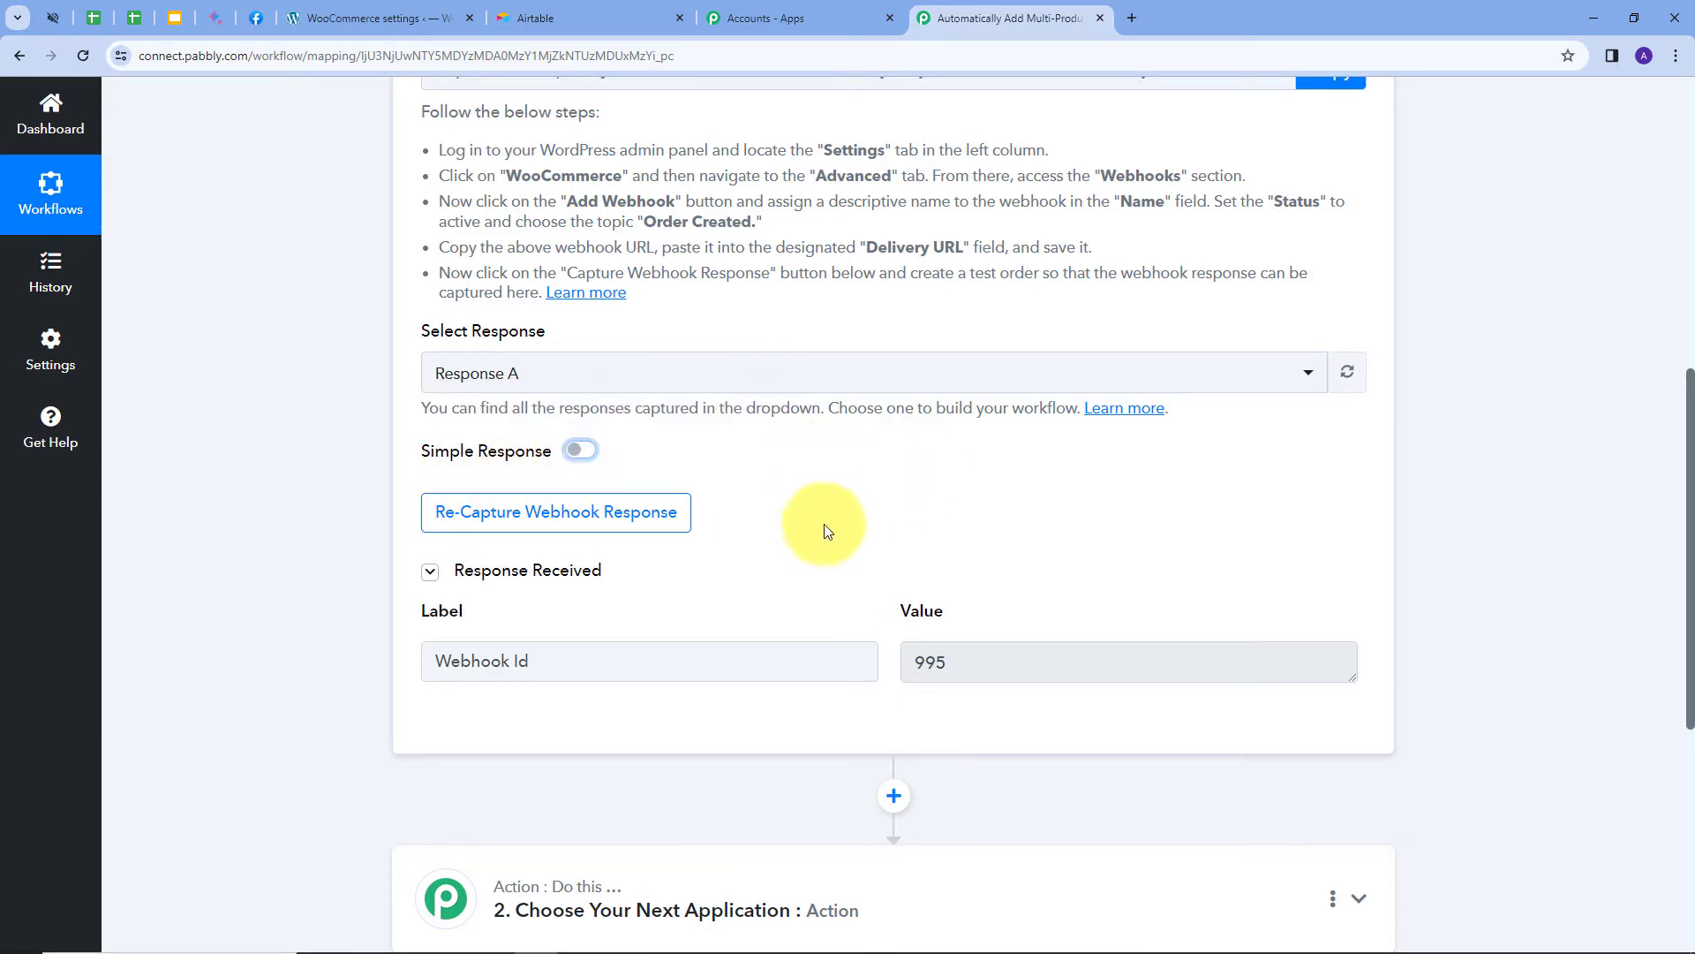
{"action": "left_click", "coordinate": [543, 523]}
{"action": "left_click", "coordinate": [782, 634]}
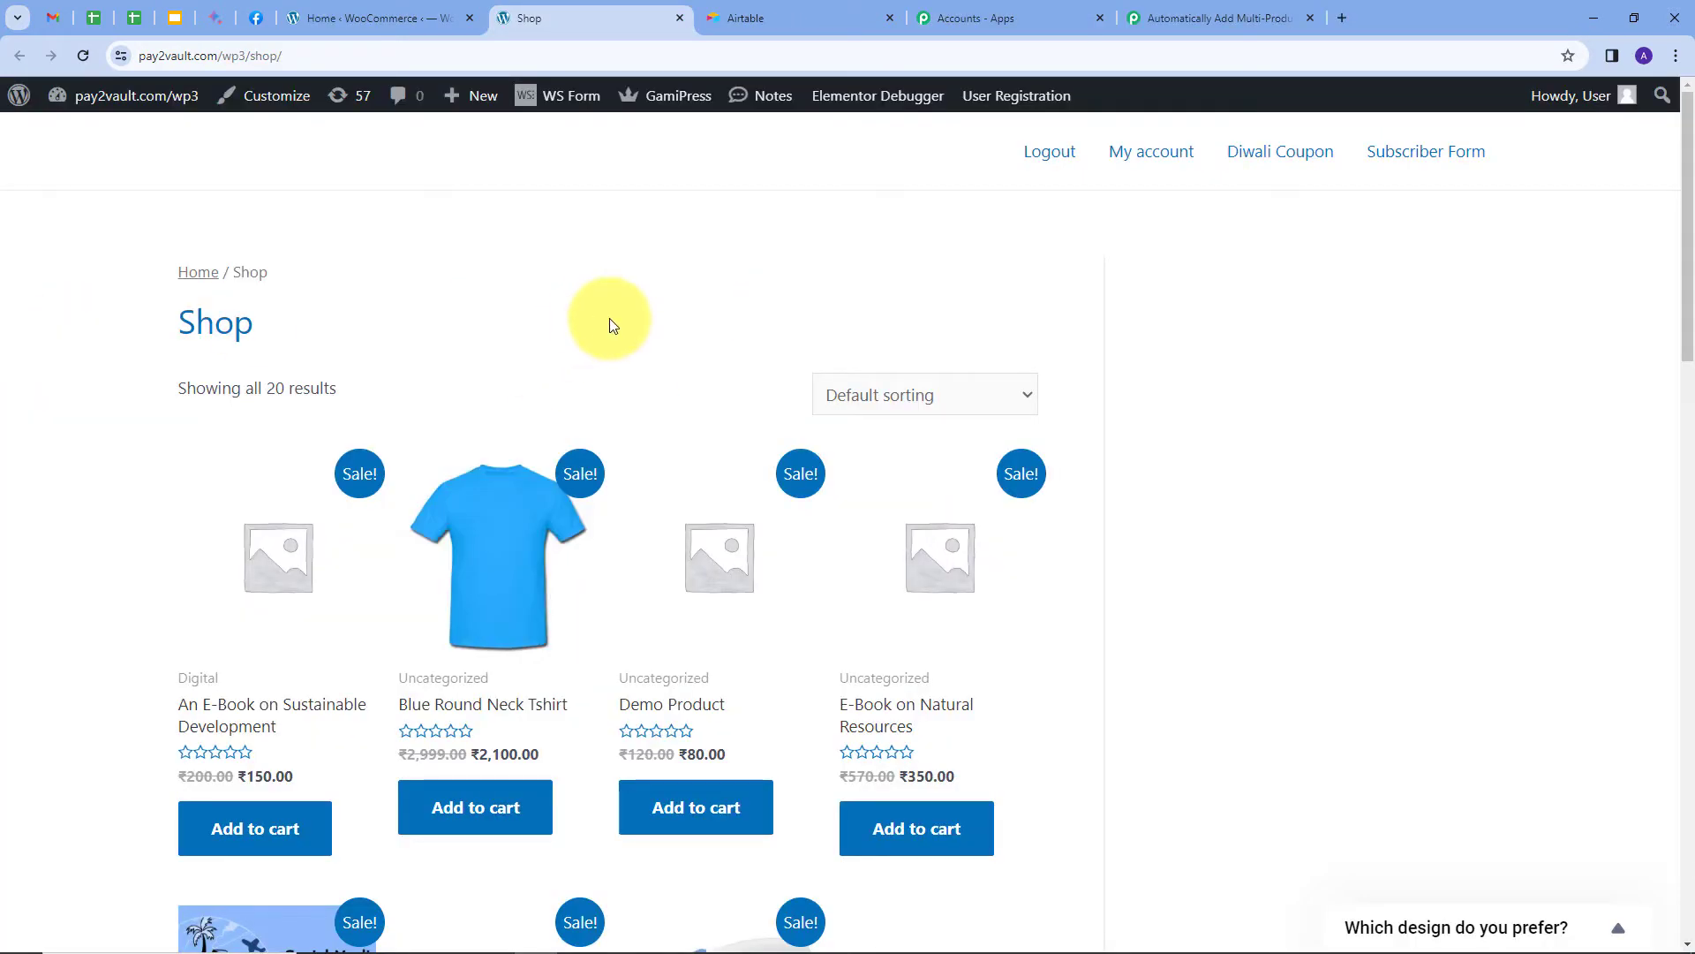
Add the Blue Round Neck Tshirt, E-Book on Social Media and Iron Press to the cart.
{"action": "scroll", "coordinate": [611, 325], "scroll_direction": "down", "scroll_amount": 10}
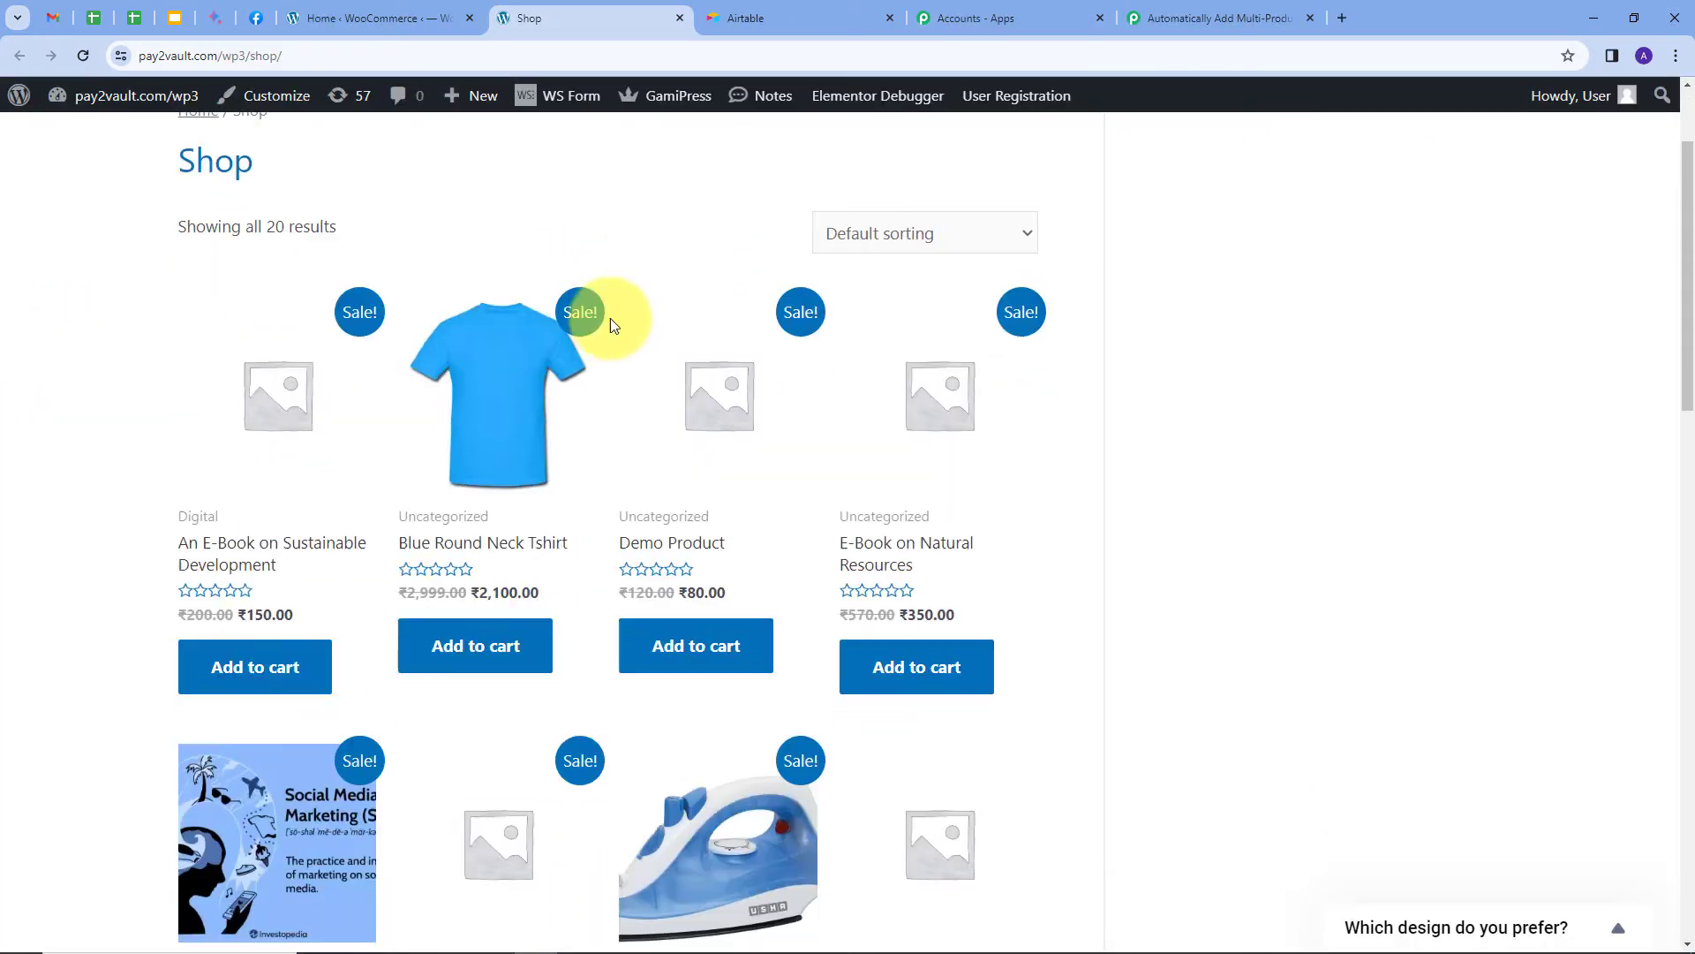
{"action": "scroll", "coordinate": [595, 568], "scroll_direction": "down", "scroll_amount": 2}
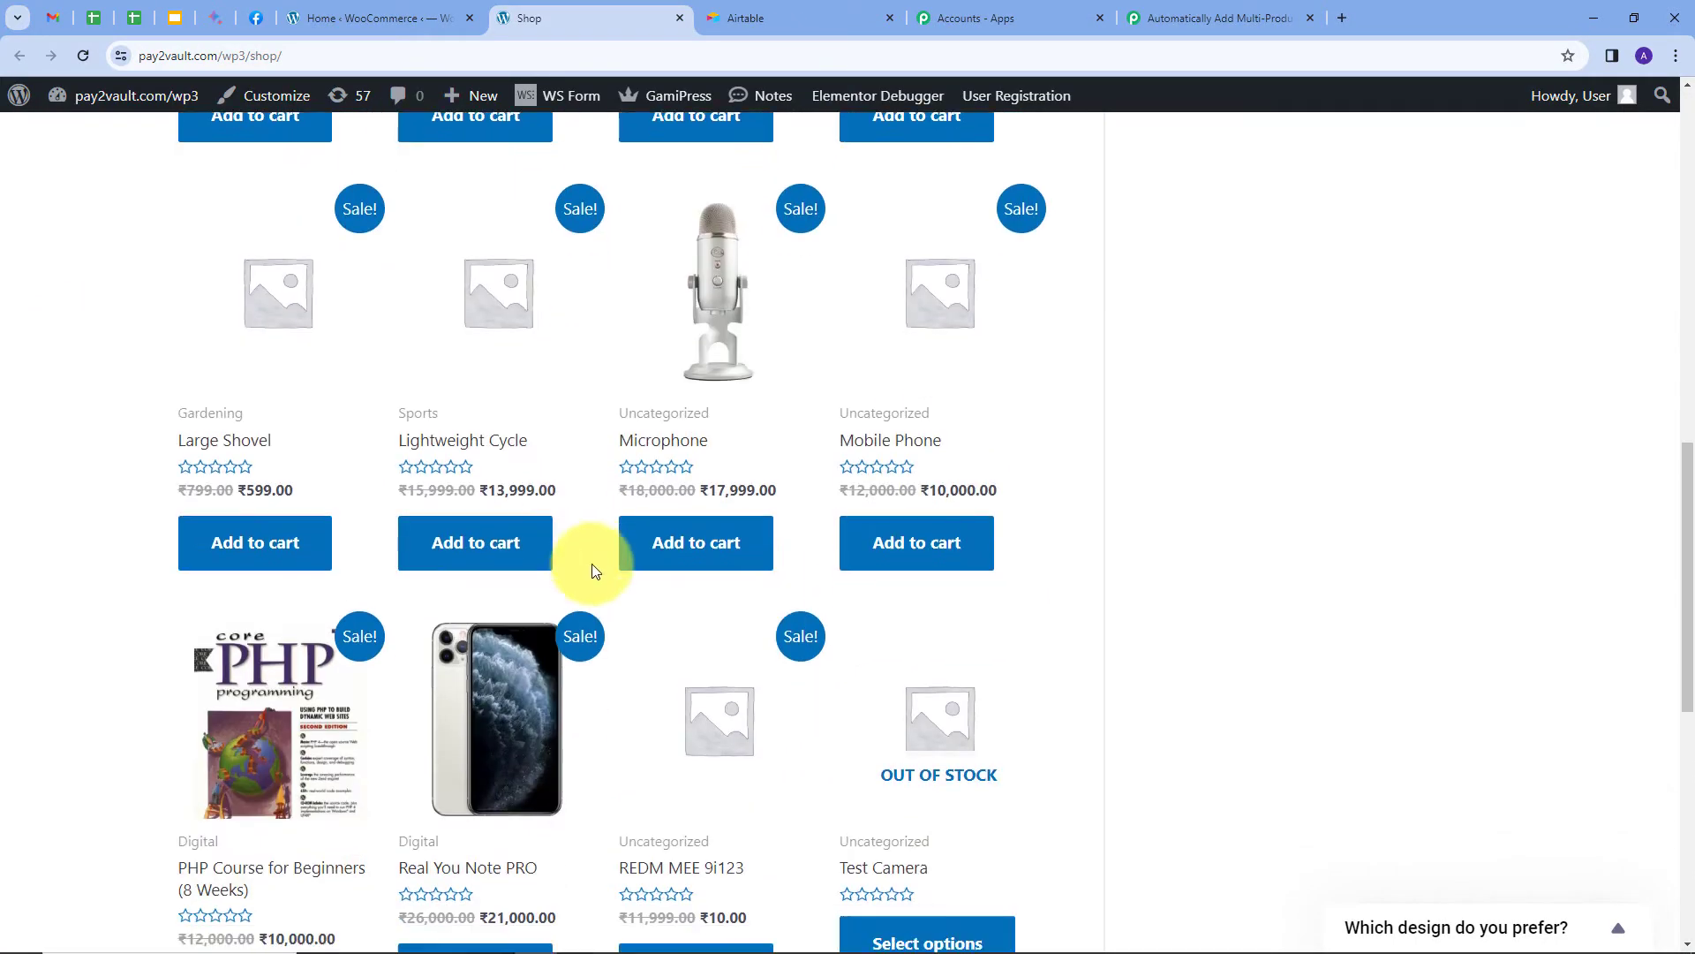
{"action": "scroll", "coordinate": [644, 492], "scroll_direction": "up", "scroll_amount": 10}
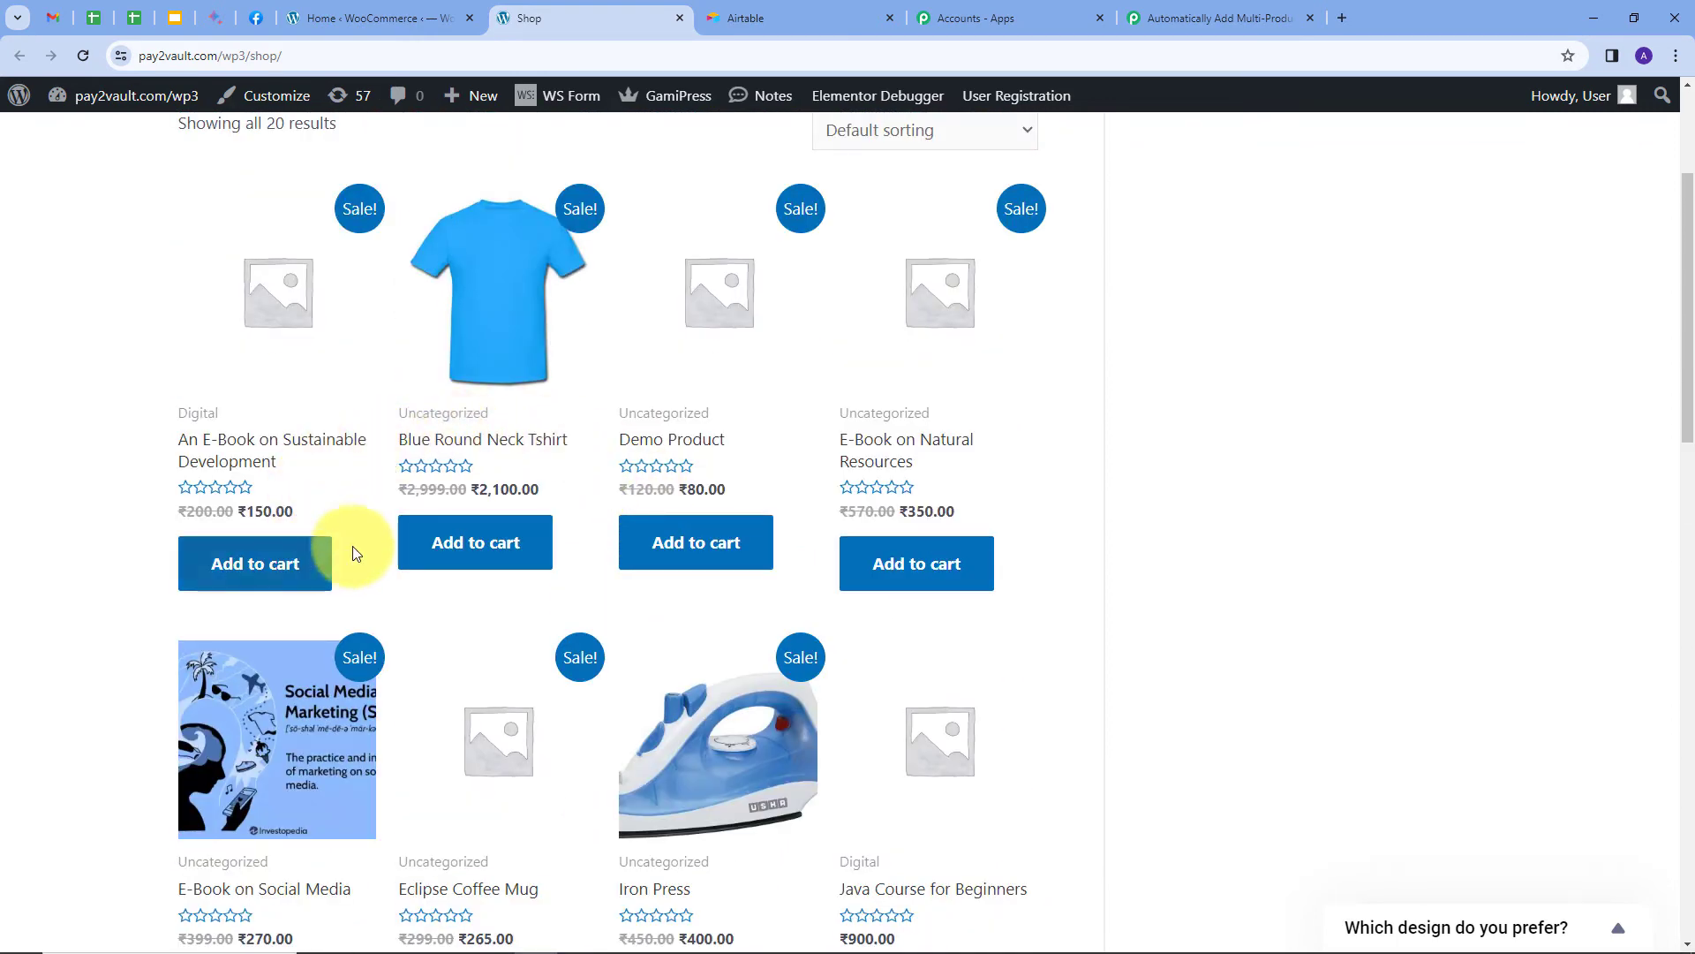
{"action": "scroll", "coordinate": [504, 441], "scroll_direction": "down", "scroll_amount": 1}
{"action": "left_click", "coordinate": [502, 434]}
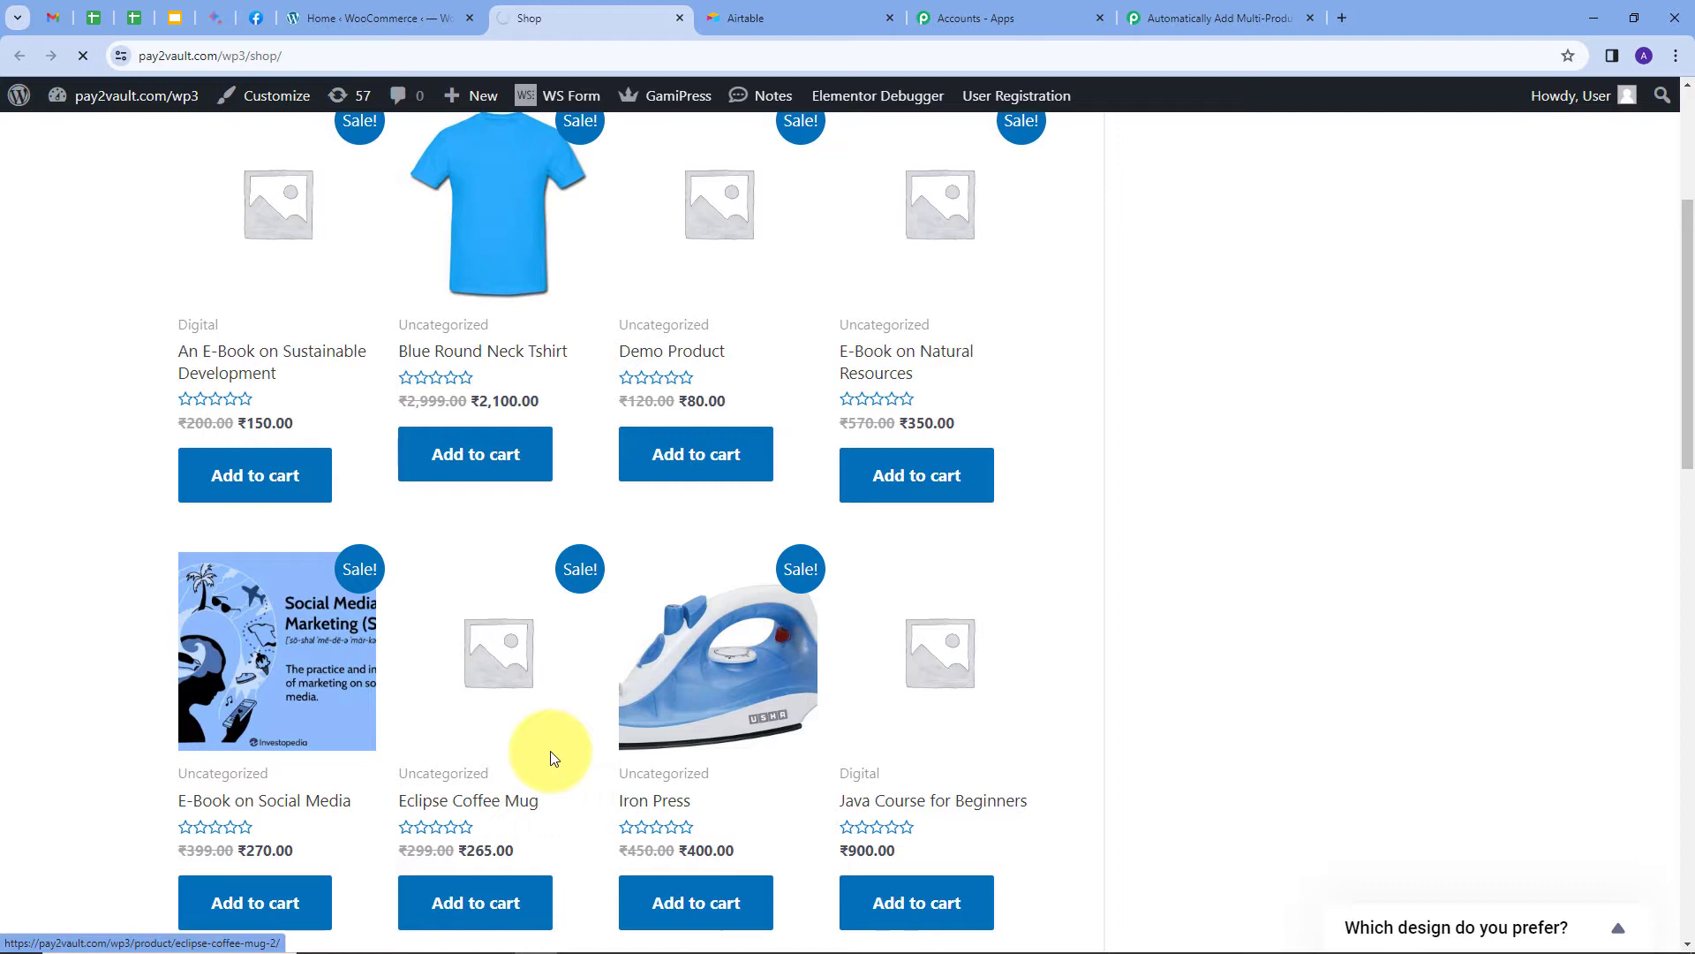
{"action": "scroll", "coordinate": [1166, 508], "scroll_direction": "down", "scroll_amount": 5}
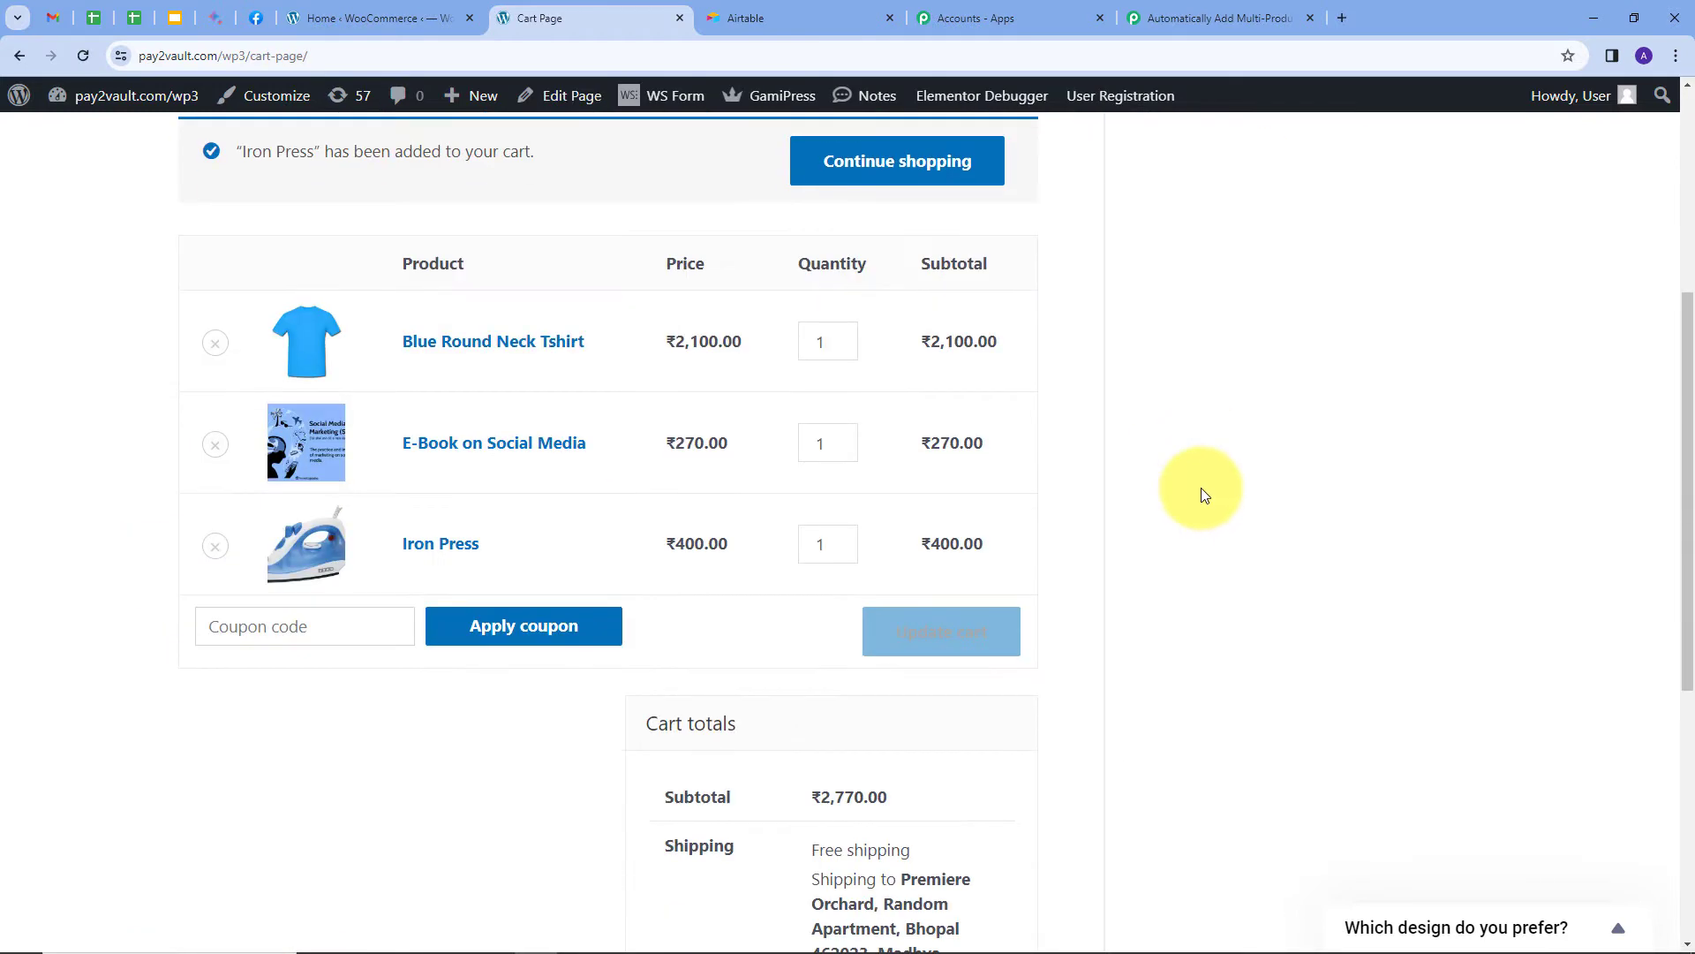
{"action": "scroll", "coordinate": [1204, 492], "scroll_direction": "down", "scroll_amount": 1}
Update the cart to 2 T-shirts and 3 e-books (₹5,410.00) and proceed to checkout.
{"action": "left_click", "coordinate": [847, 255]}
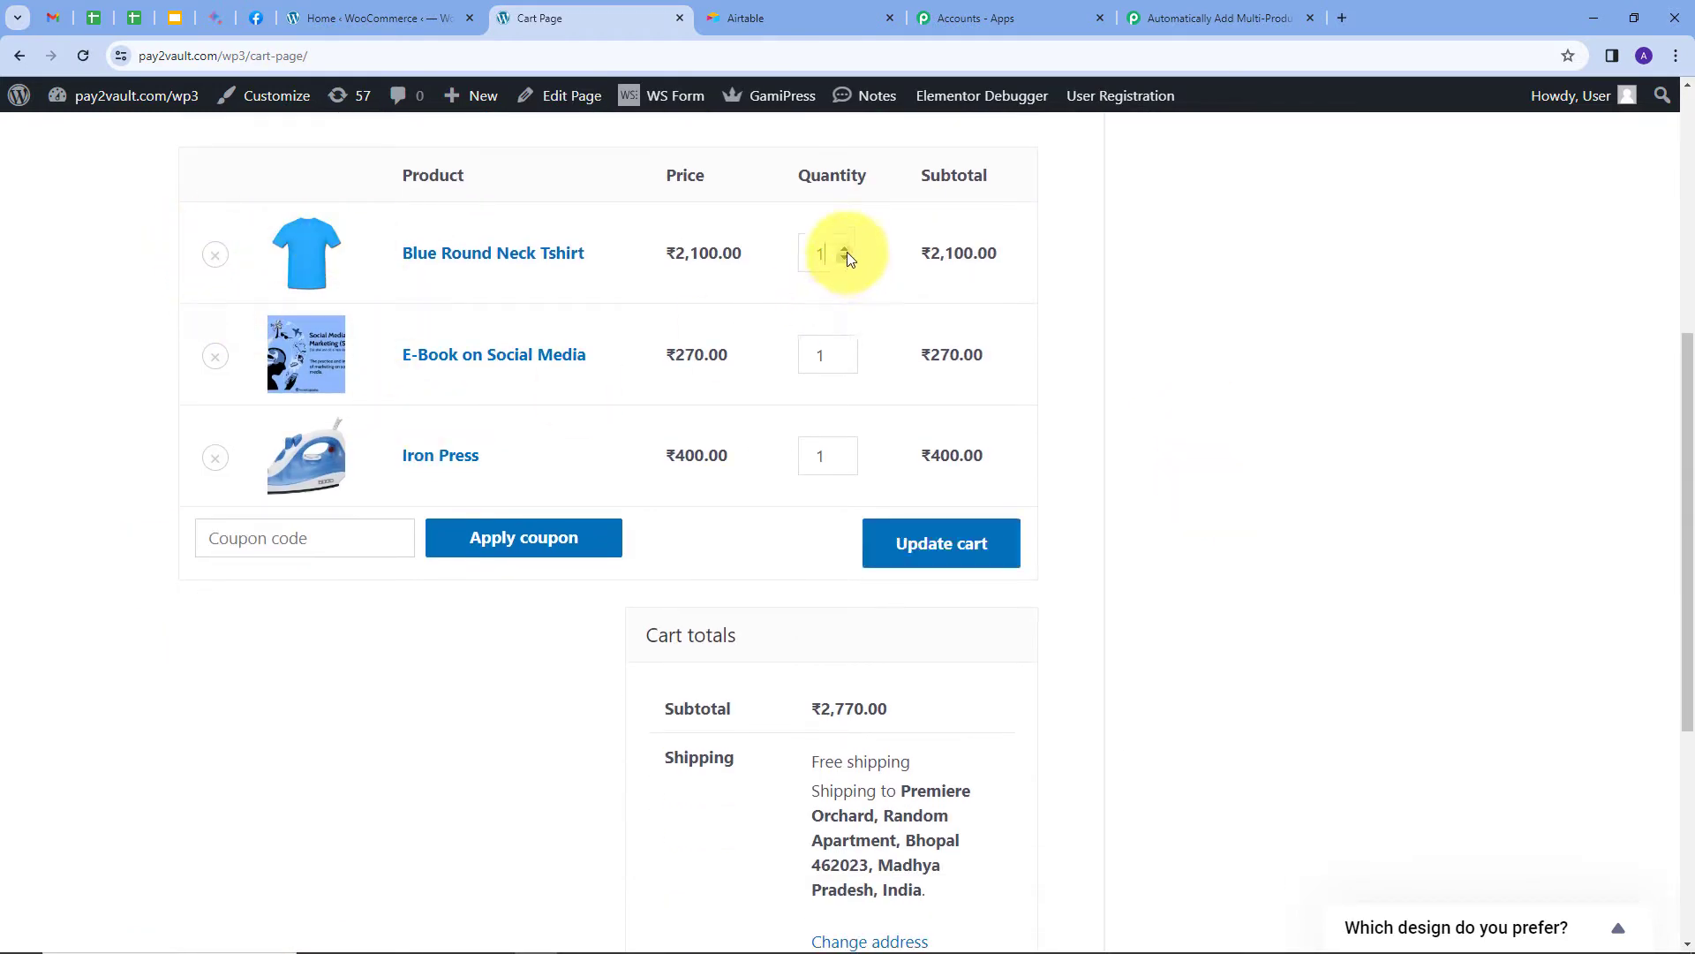
{"action": "left_click", "coordinate": [844, 352]}
{"action": "left_click", "coordinate": [844, 352]}
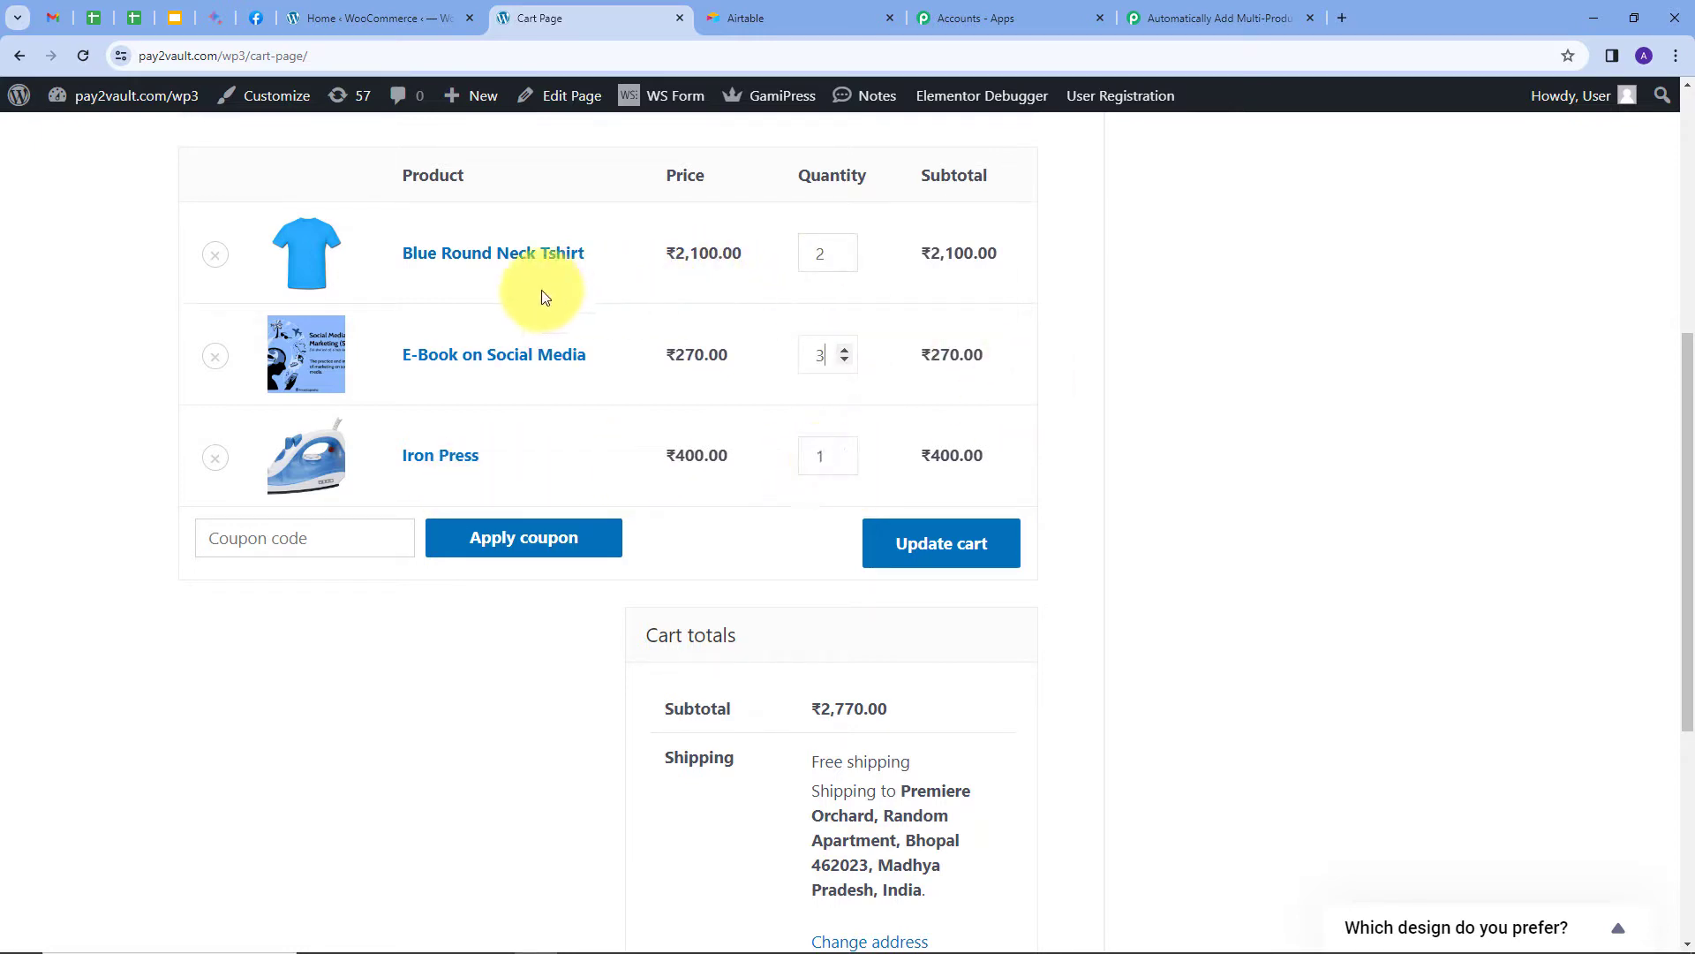
{"action": "scroll", "coordinate": [597, 388], "scroll_direction": "down", "scroll_amount": 5}
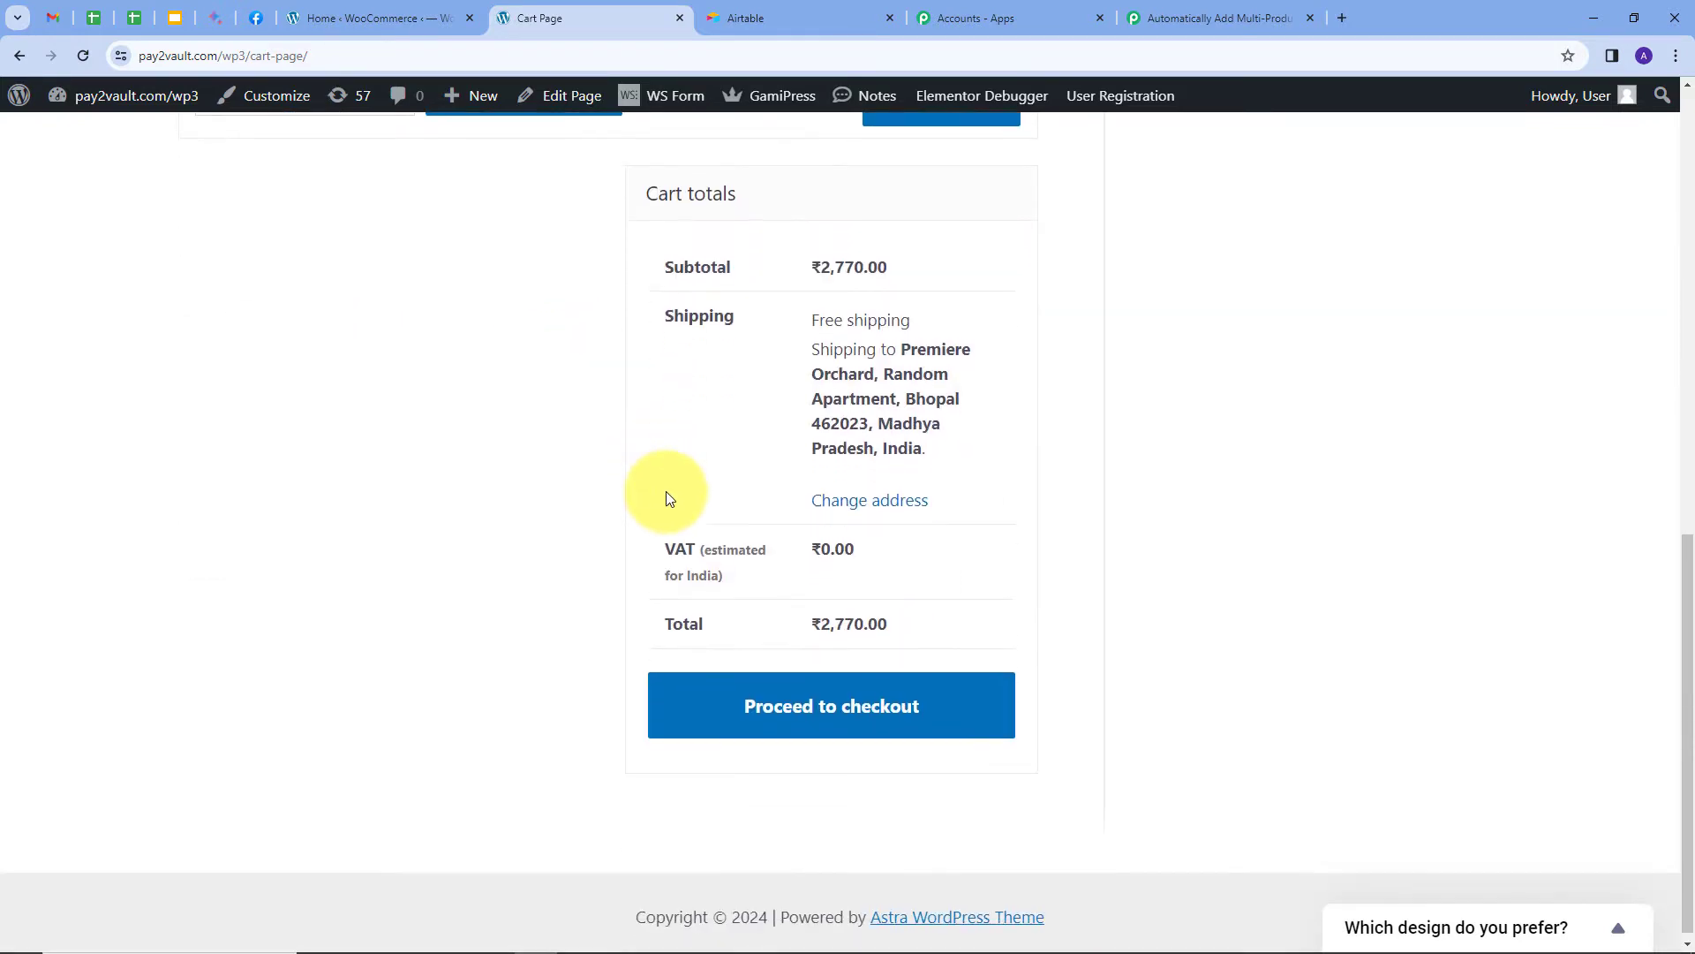
{"action": "scroll", "coordinate": [669, 491], "scroll_direction": "up", "scroll_amount": 3}
{"action": "left_click", "coordinate": [950, 369]}
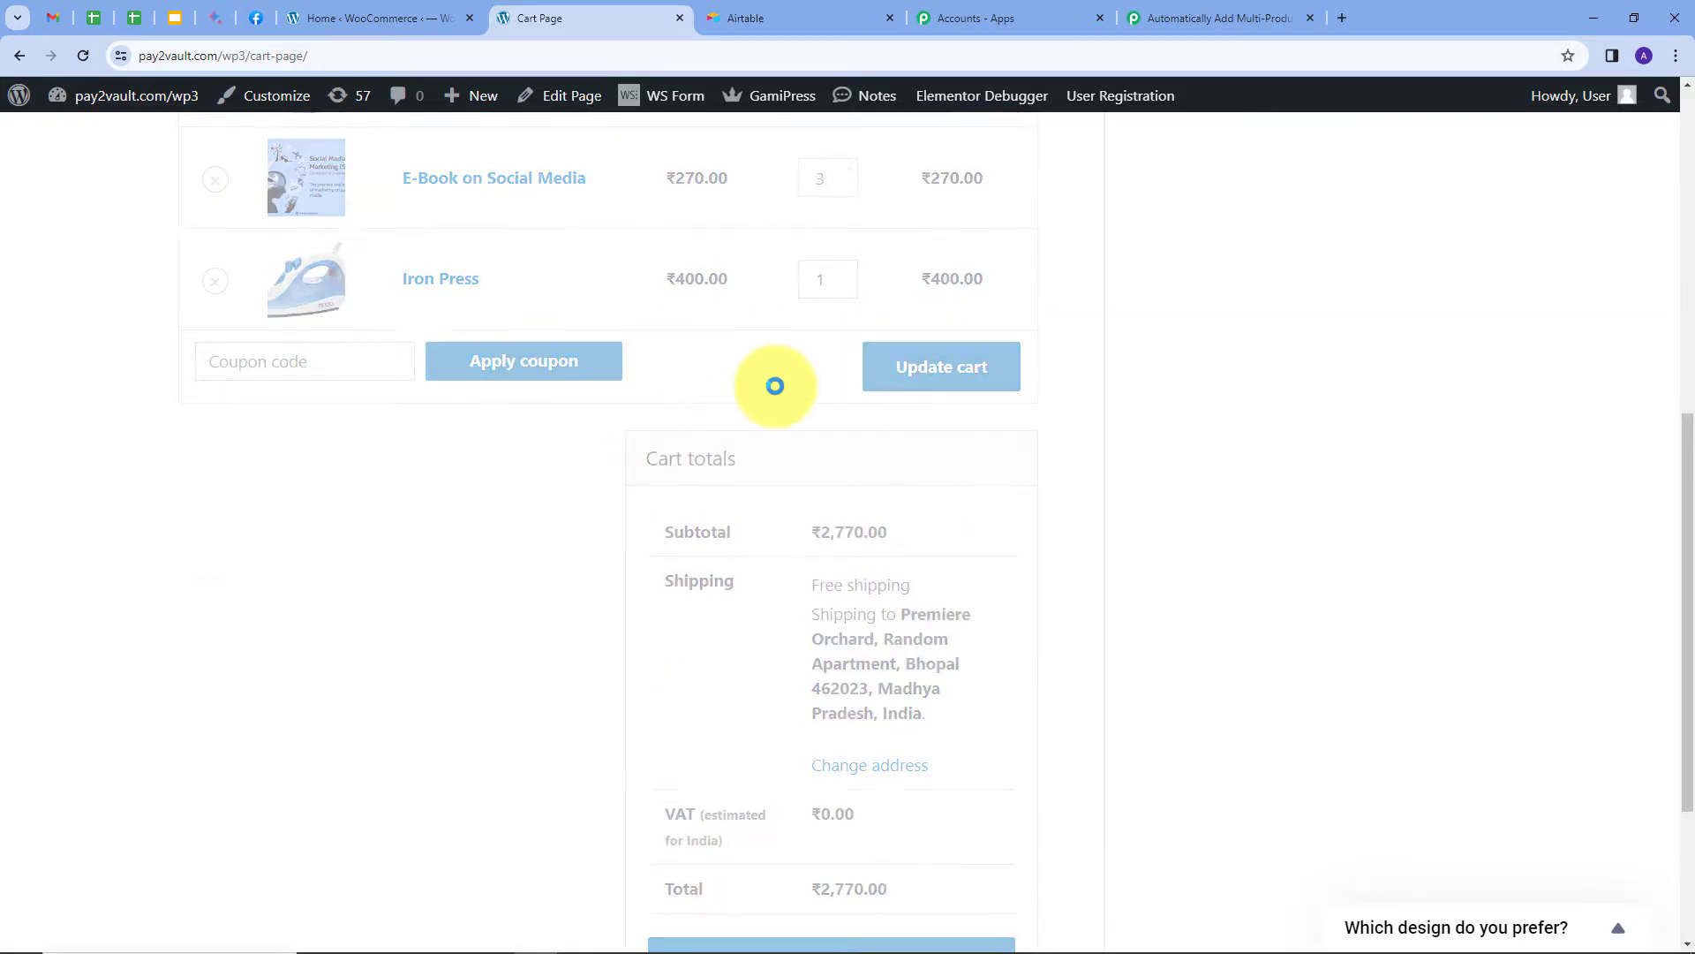
{"action": "scroll", "coordinate": [1093, 486], "scroll_direction": "down", "scroll_amount": 3}
{"action": "scroll", "coordinate": [1084, 474], "scroll_direction": "down", "scroll_amount": 1}
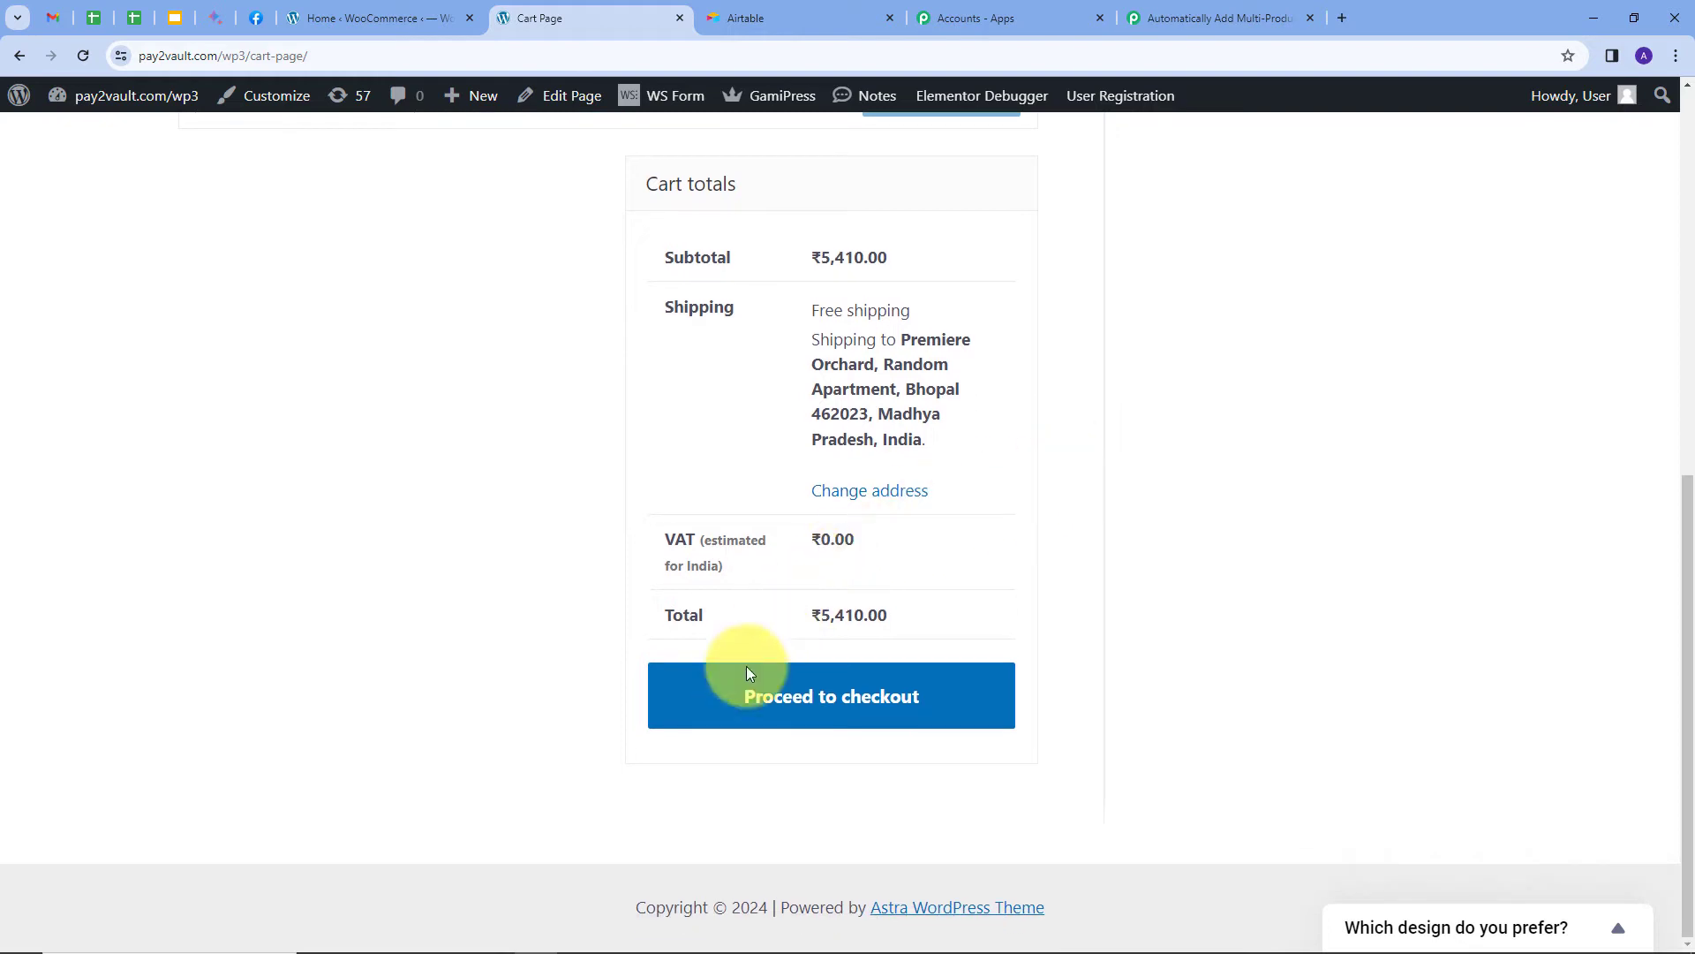
{"action": "left_click", "coordinate": [841, 704]}
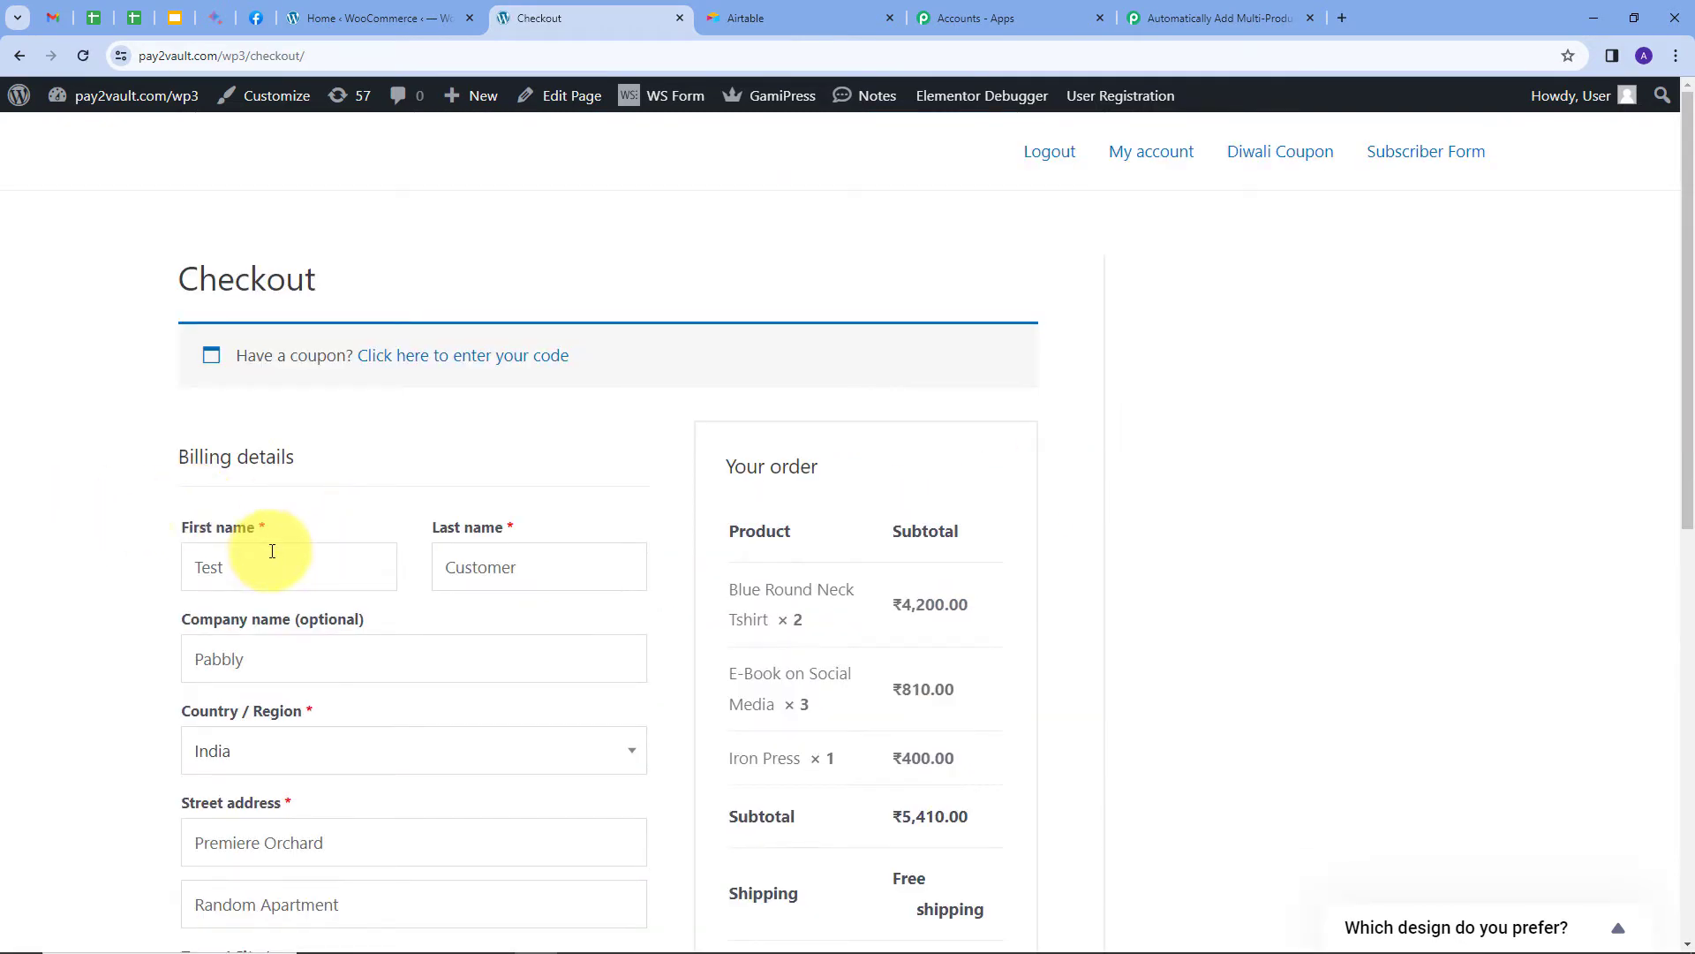
Place the ₹5,410.00 cash-on-delivery test order and return to the Pabbly workflow.
{"action": "scroll", "coordinate": [265, 540], "scroll_direction": "down", "scroll_amount": 2}
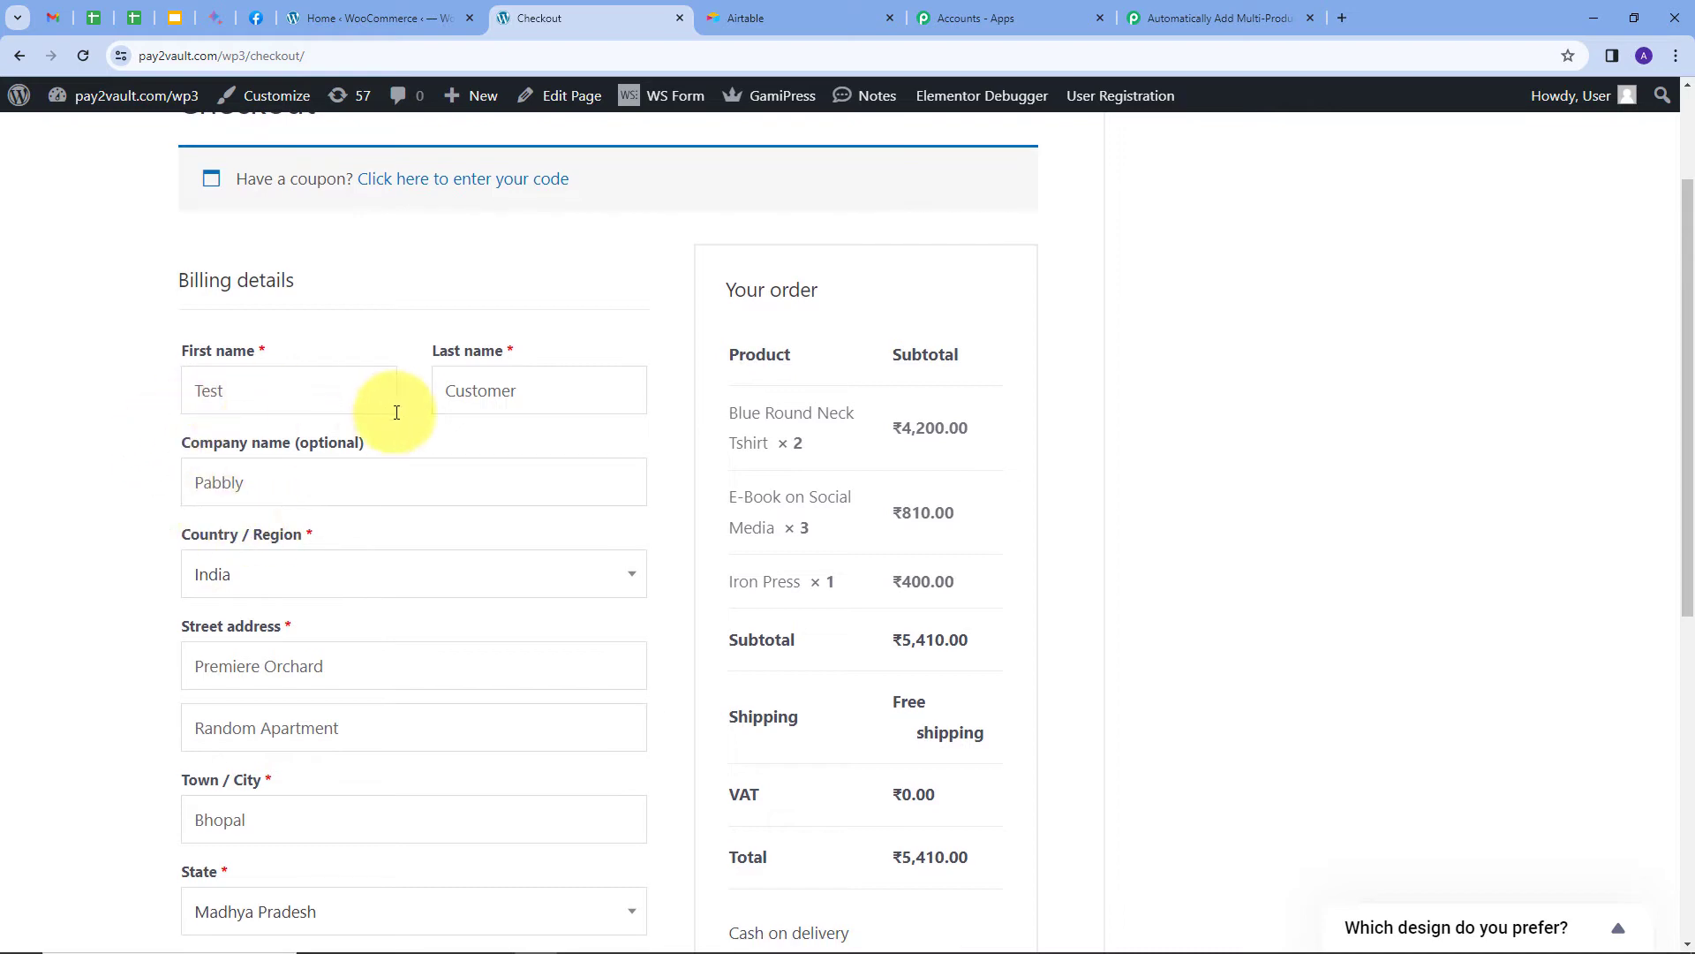
{"action": "scroll", "coordinate": [385, 412], "scroll_direction": "down", "scroll_amount": 1}
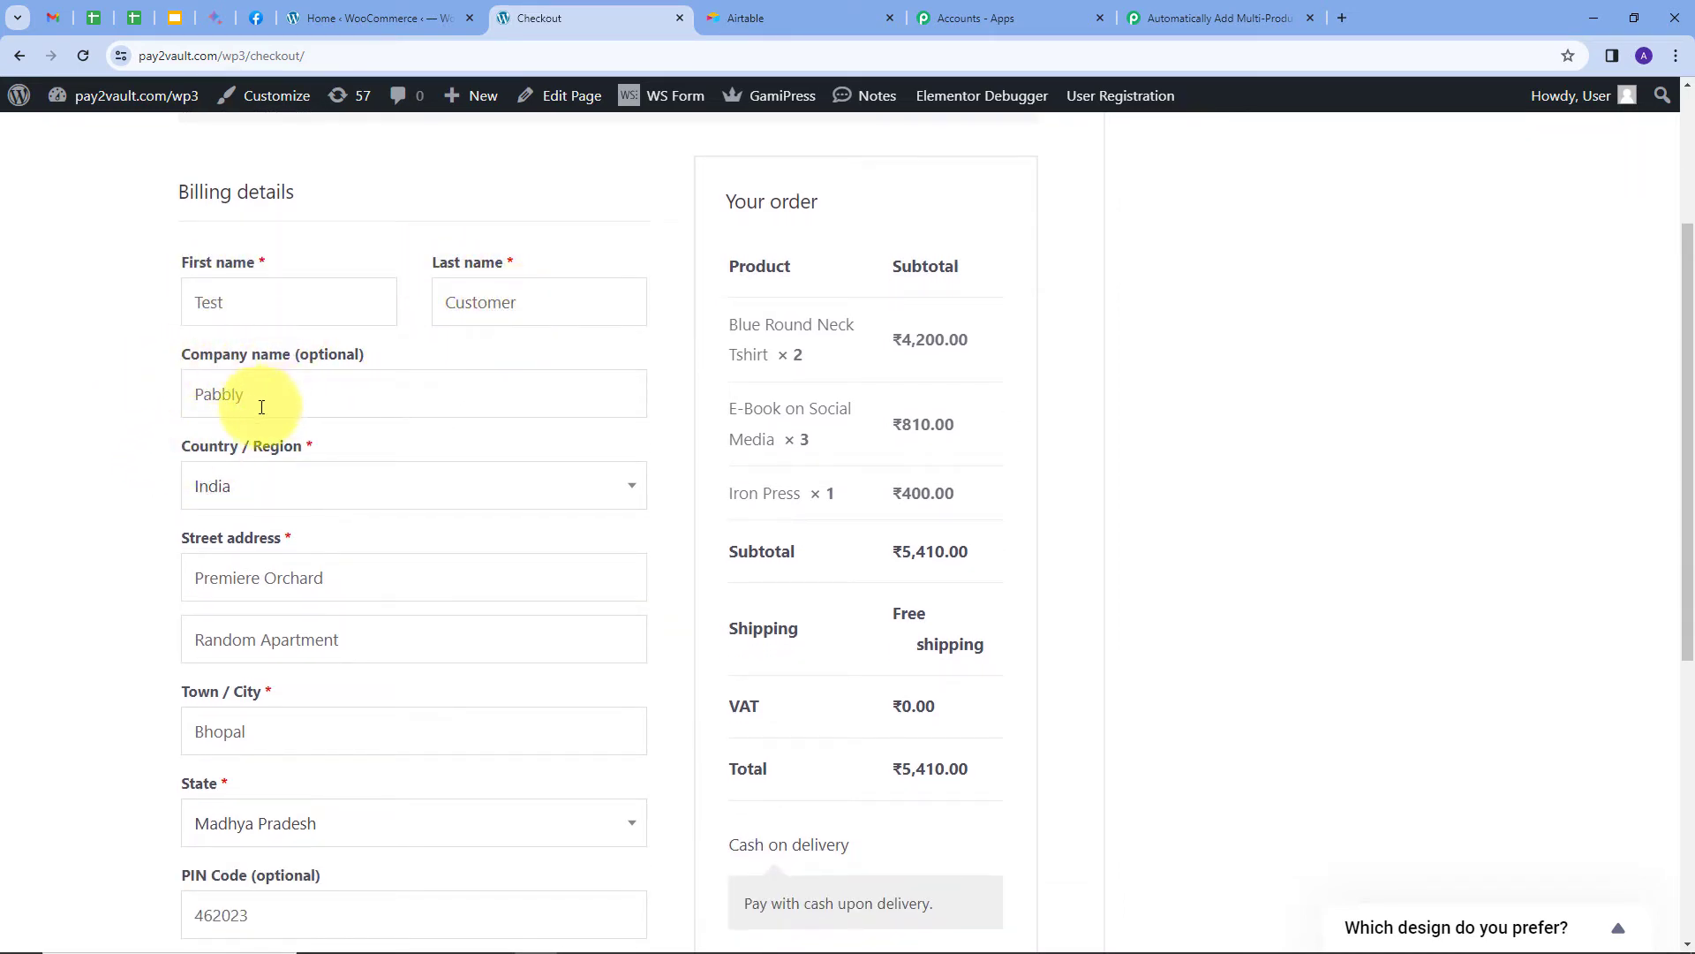
{"action": "scroll", "coordinate": [226, 393], "scroll_direction": "down", "scroll_amount": 2}
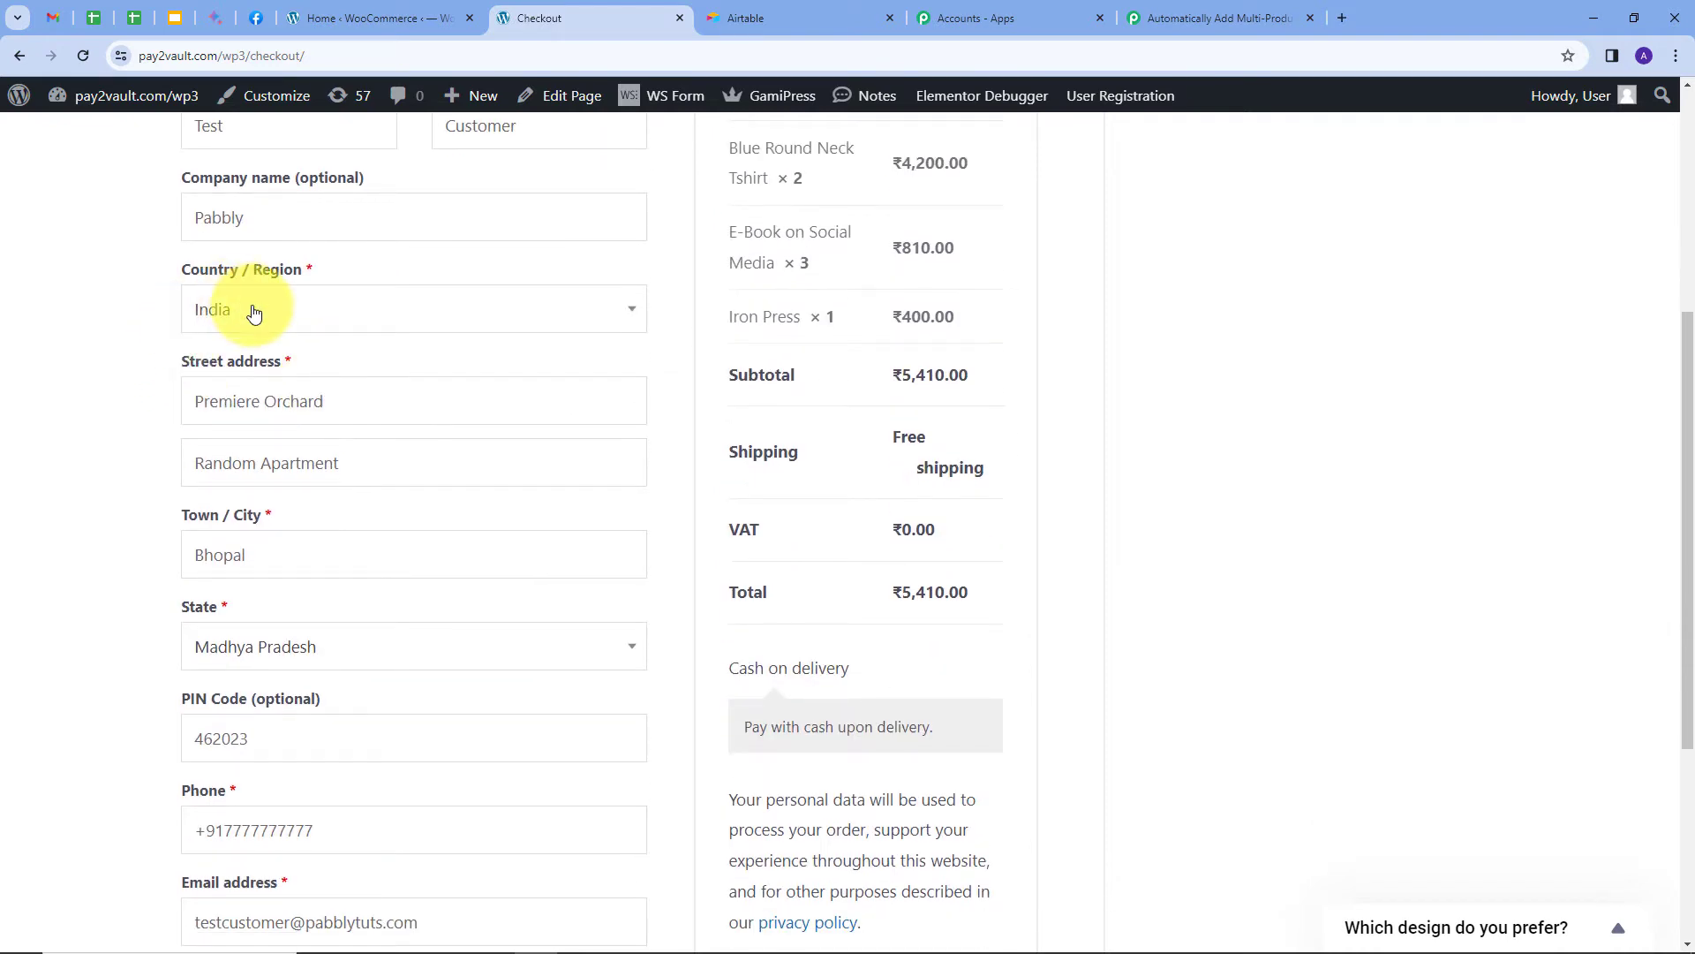
{"action": "scroll", "coordinate": [251, 318], "scroll_direction": "down", "scroll_amount": 2}
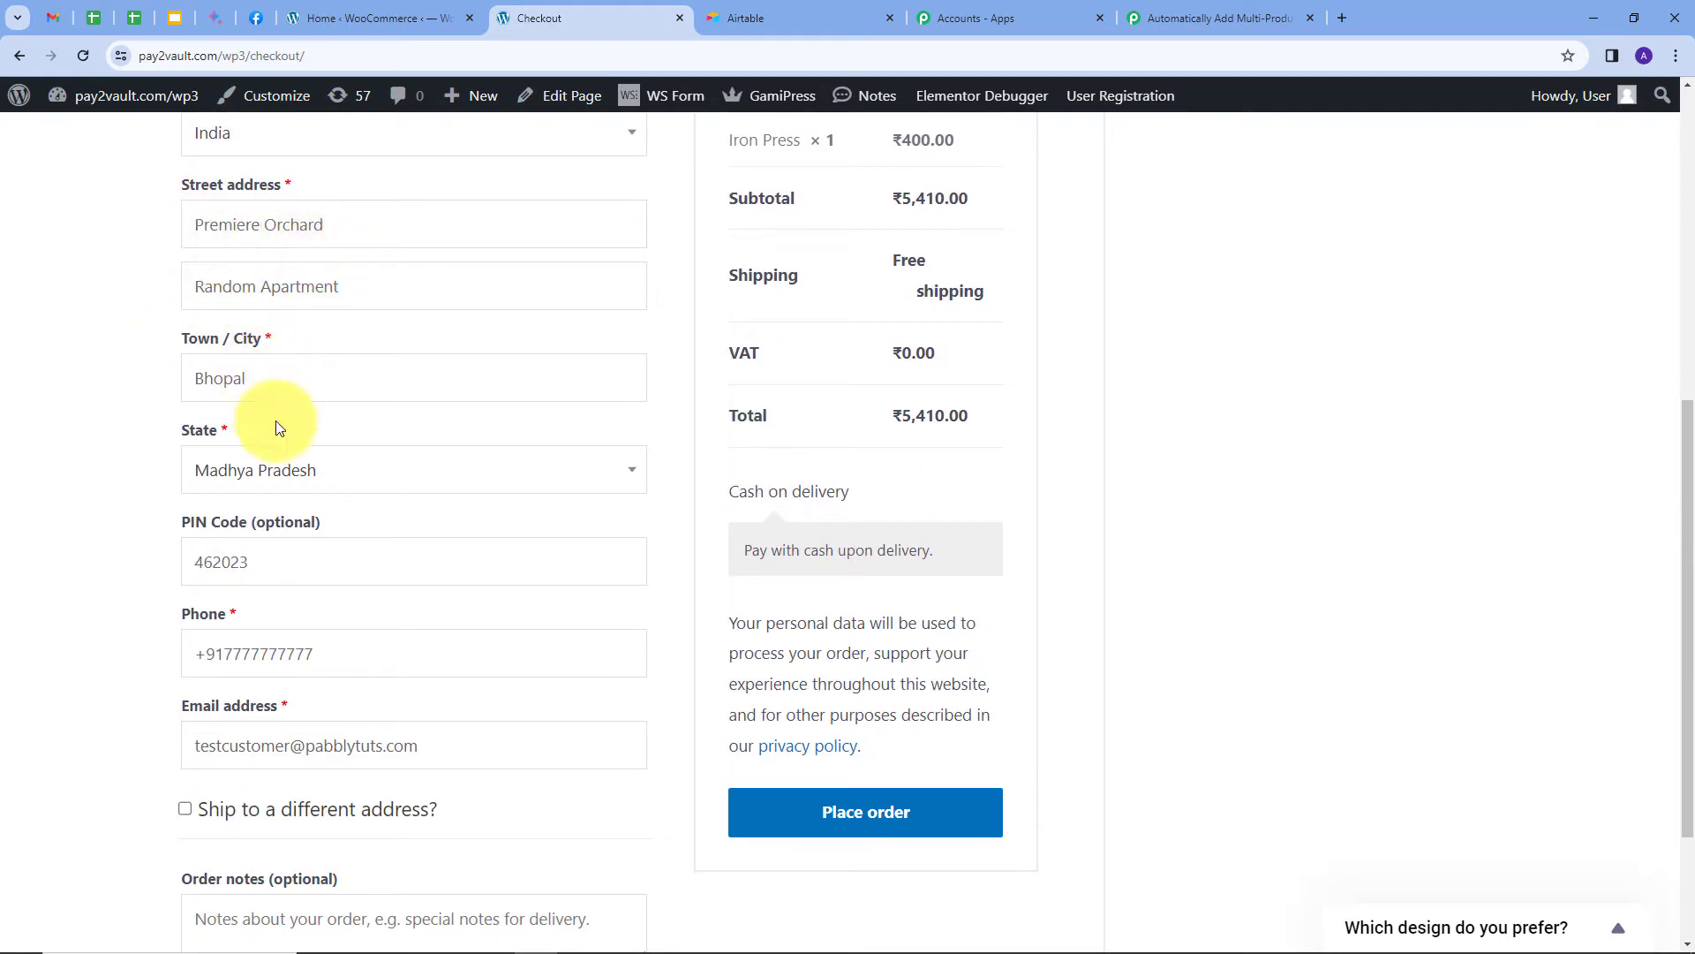
{"action": "scroll", "coordinate": [243, 569], "scroll_direction": "down", "scroll_amount": 2}
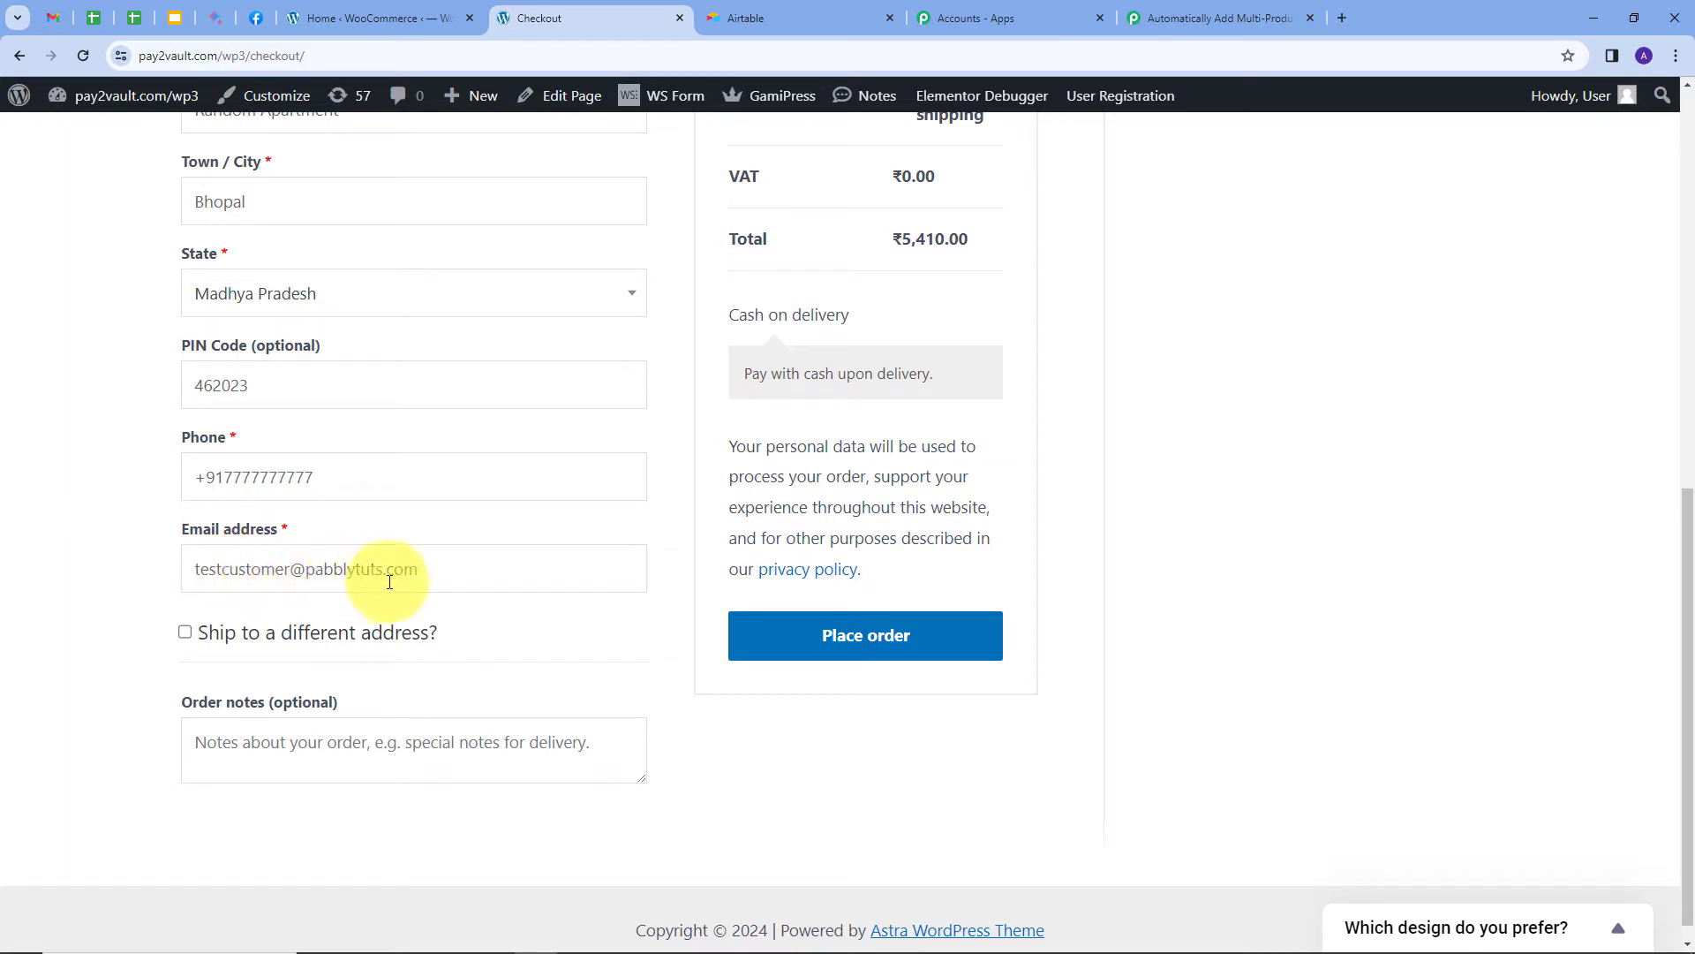
{"action": "scroll", "coordinate": [957, 428], "scroll_direction": "up", "scroll_amount": 4}
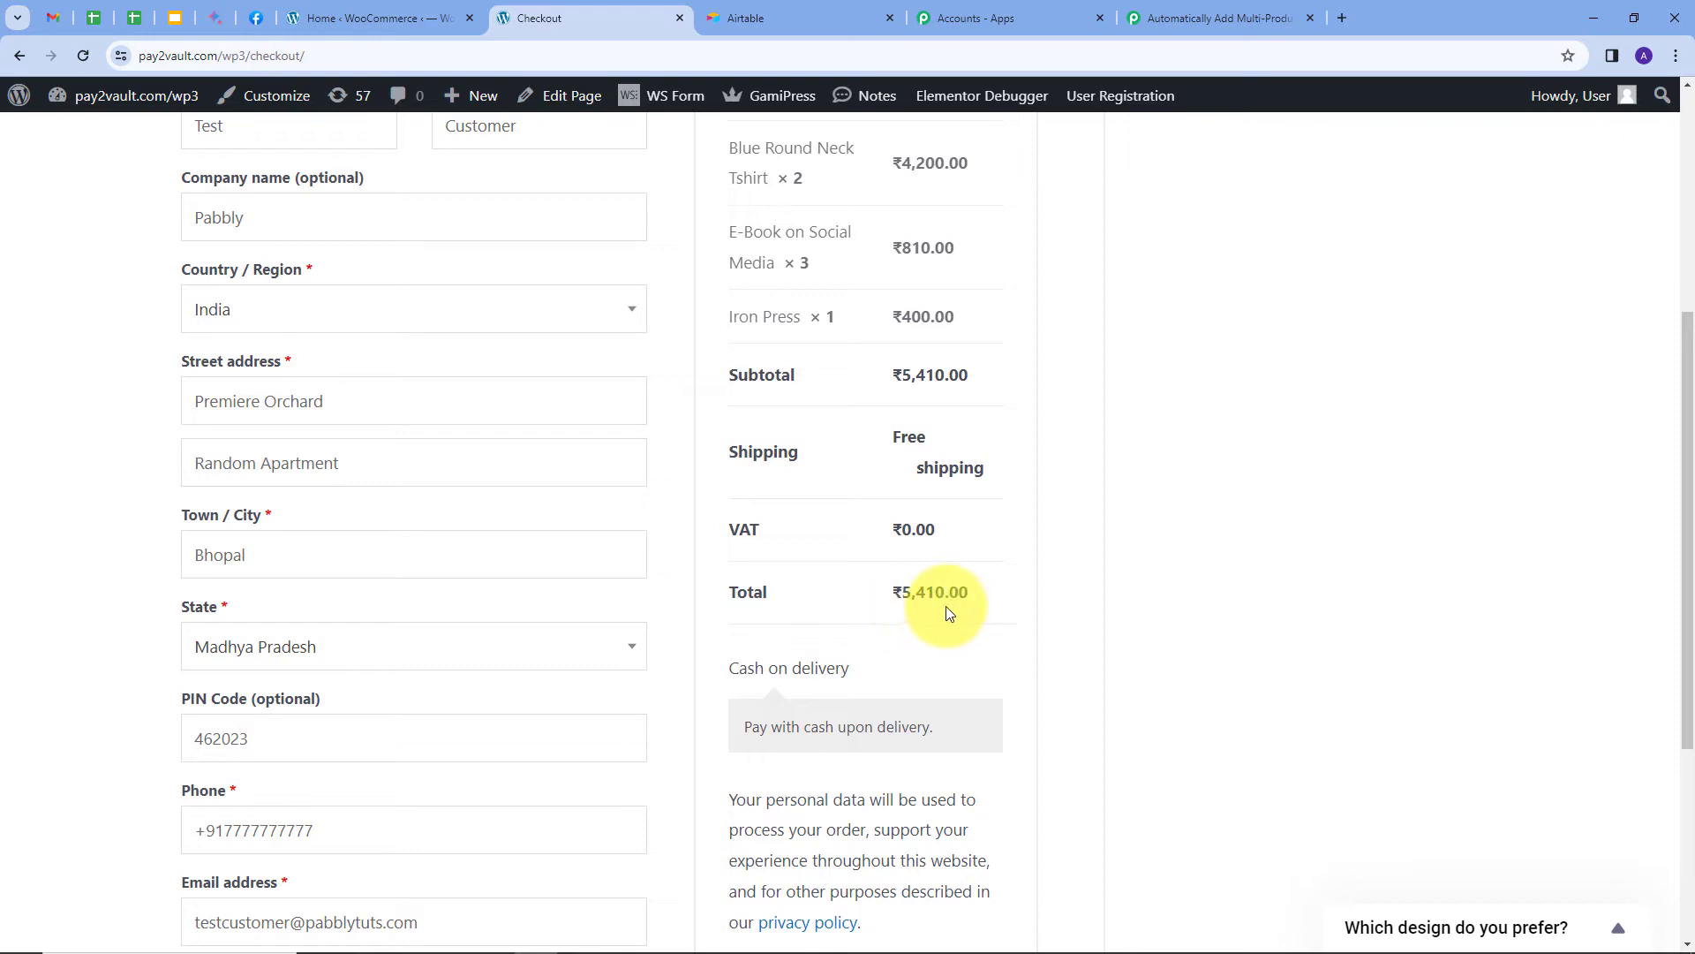
{"action": "scroll", "coordinate": [948, 611], "scroll_direction": "up", "scroll_amount": 5}
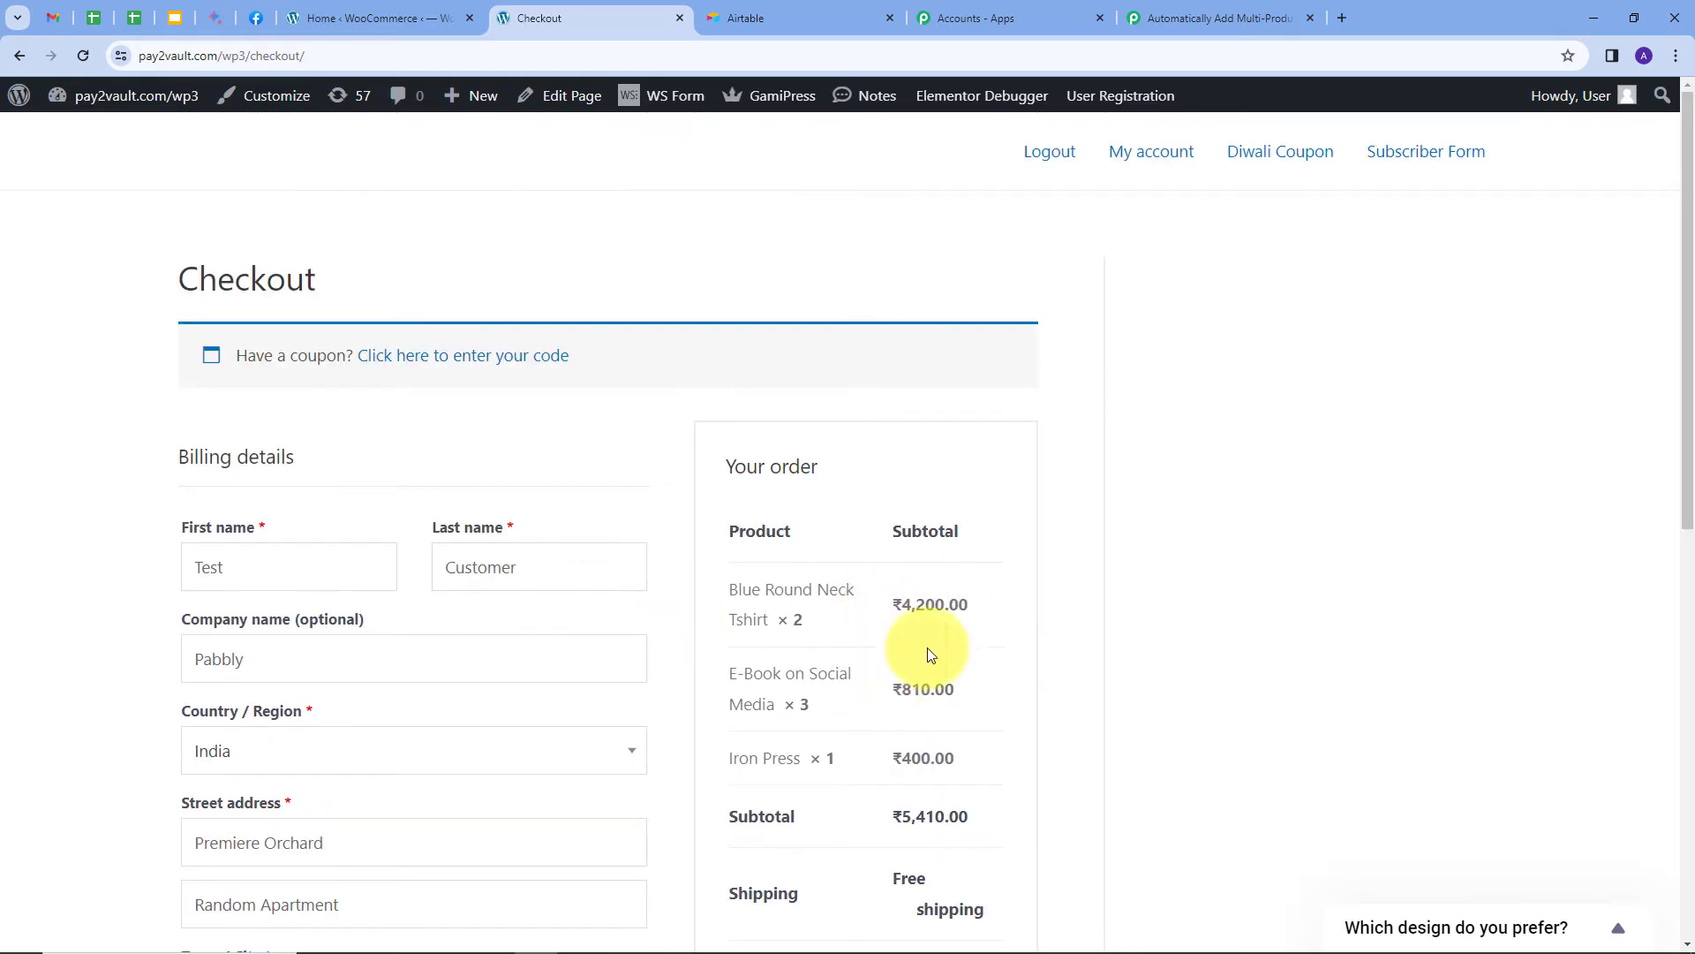
{"action": "scroll", "coordinate": [1057, 576], "scroll_direction": "down", "scroll_amount": 9}
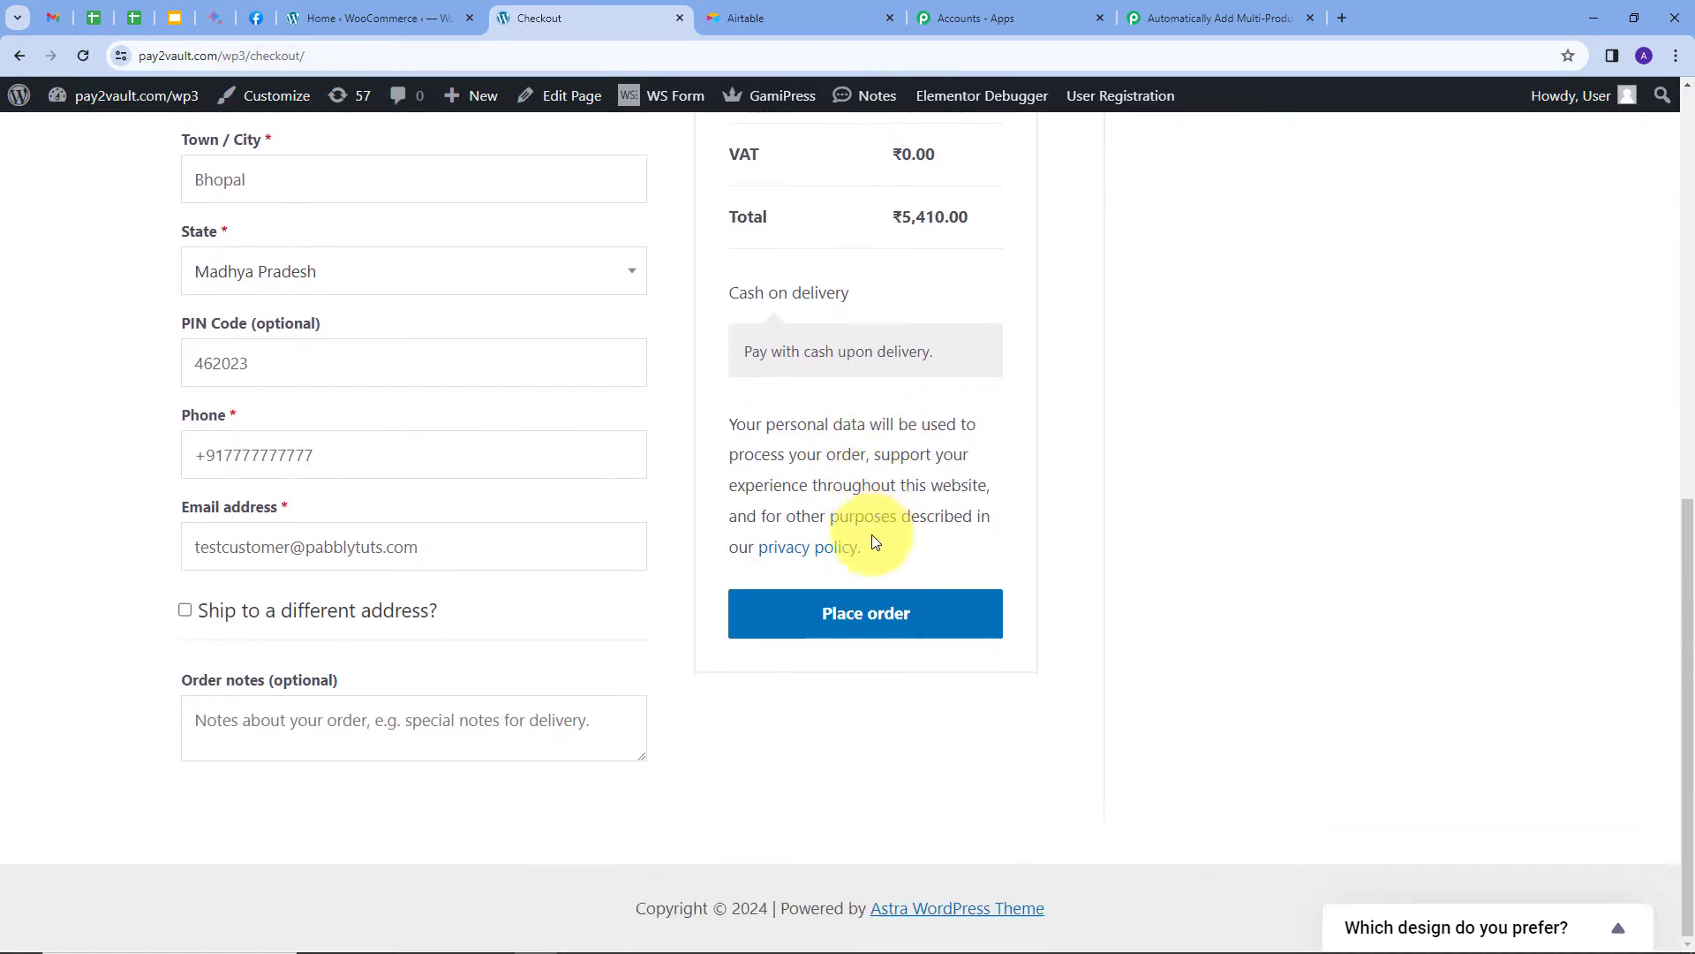
{"action": "left_click", "coordinate": [865, 620]}
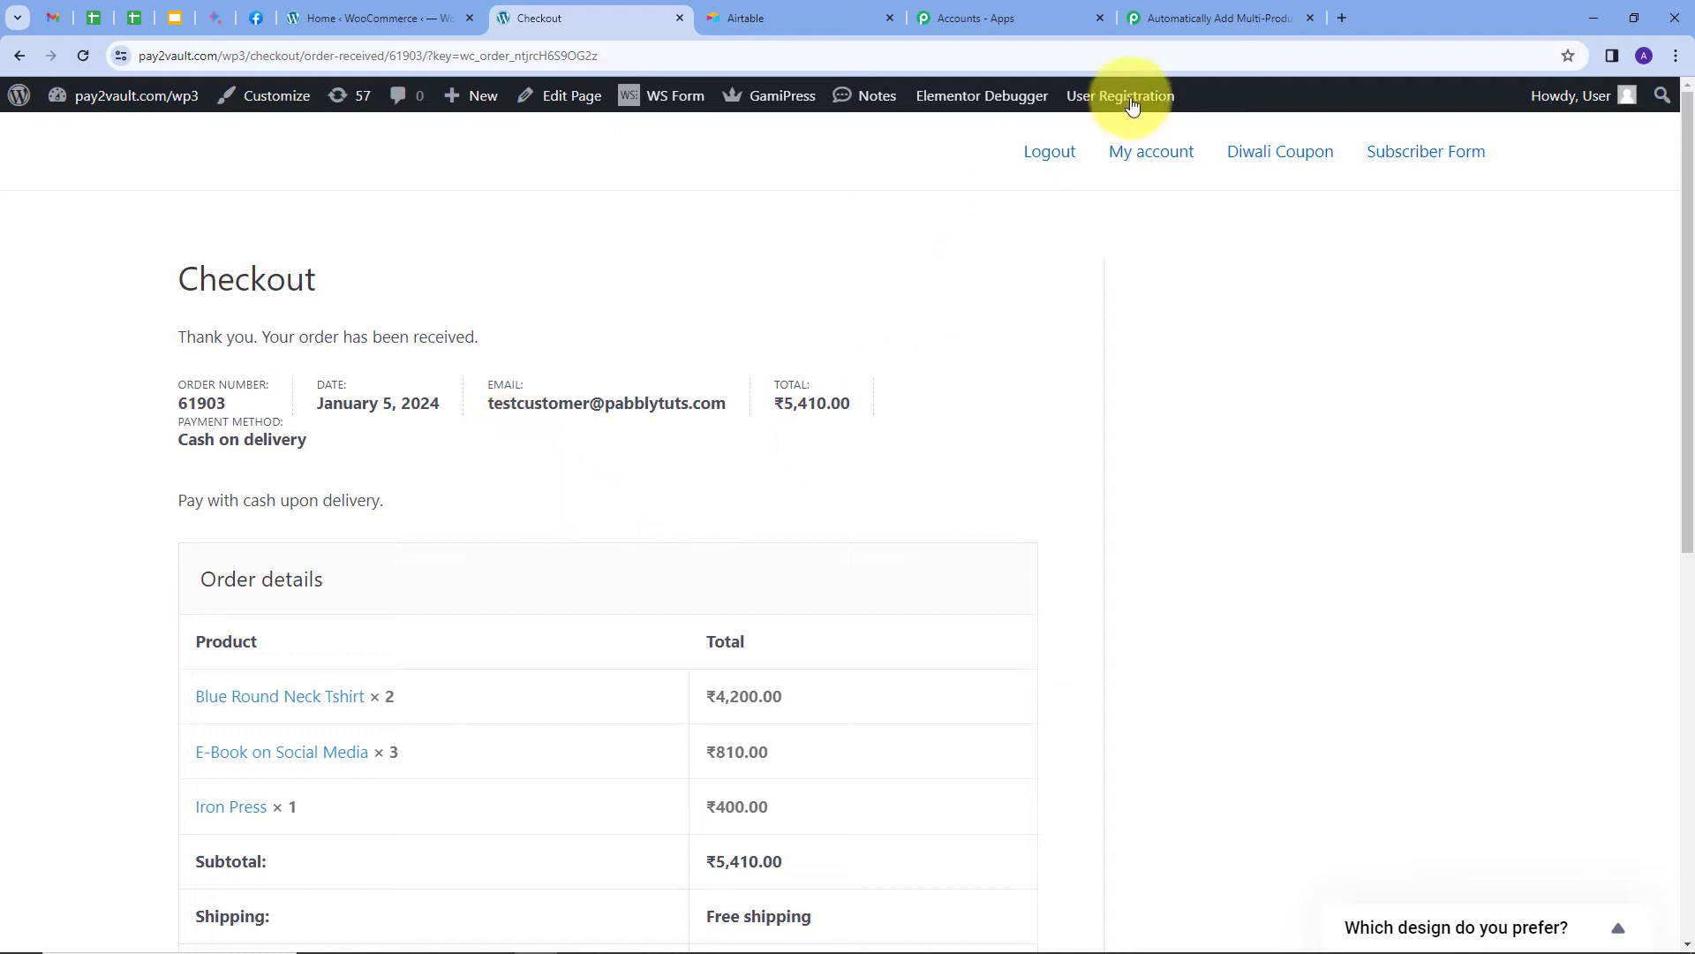
{"action": "left_click", "coordinate": [1181, 13]}
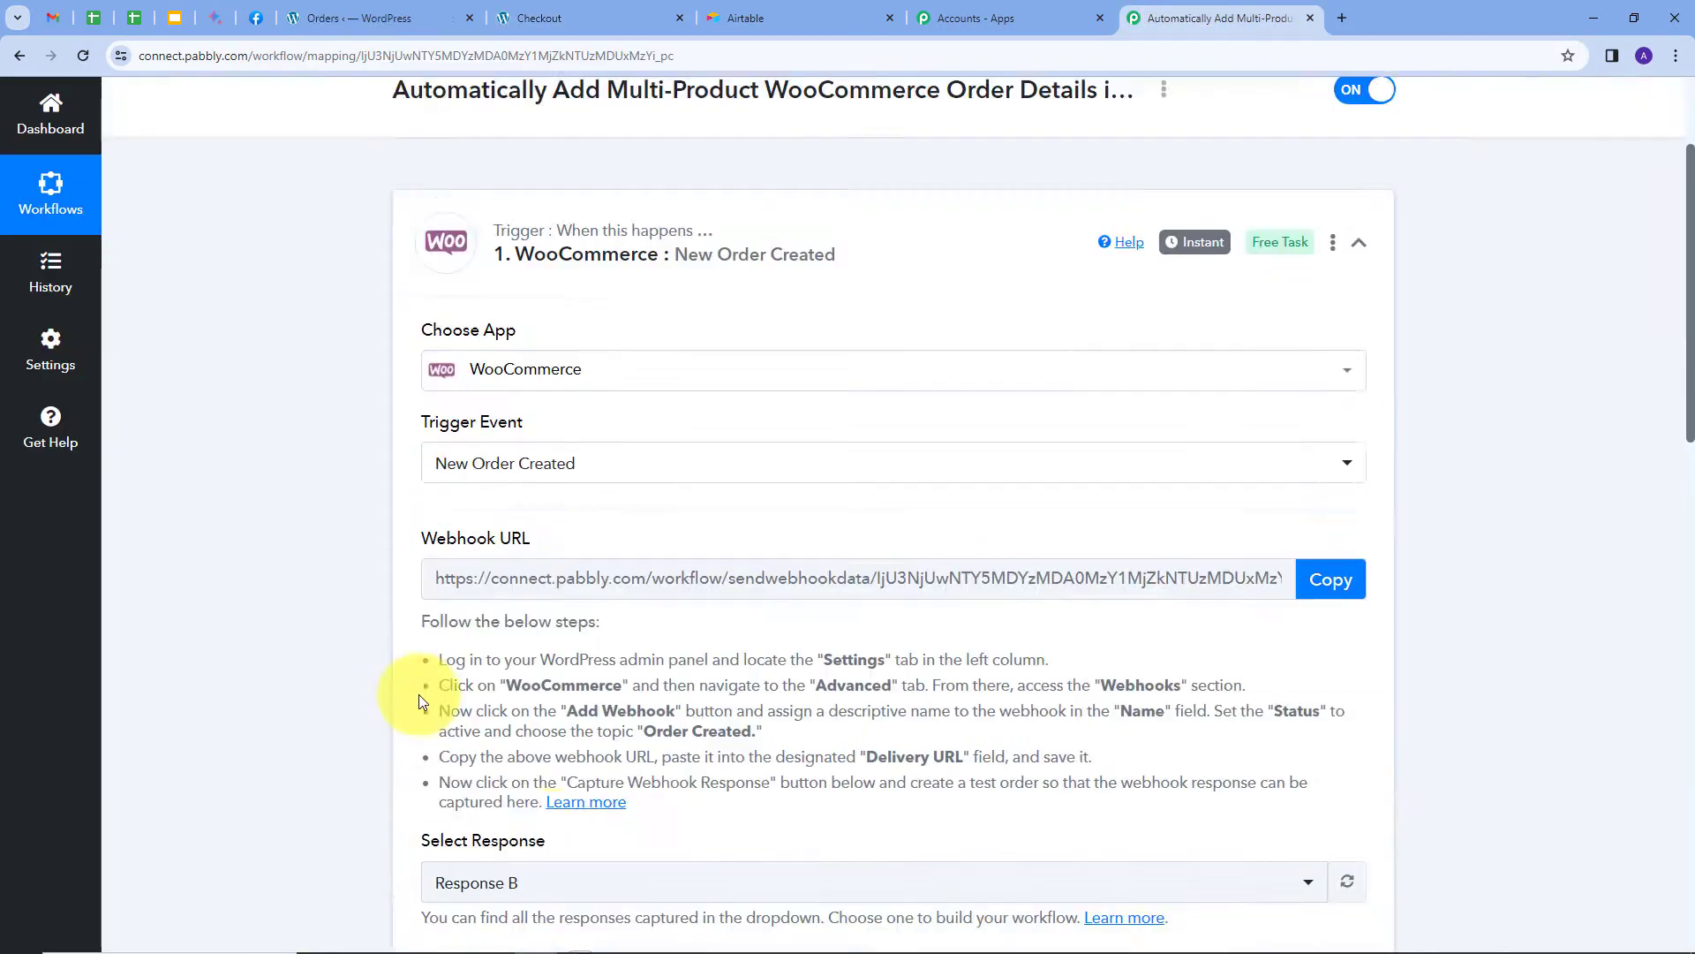
Locate the order Total of 5410.00 in the captured response.
{"action": "scroll", "coordinate": [686, 655], "scroll_direction": "down", "scroll_amount": 5}
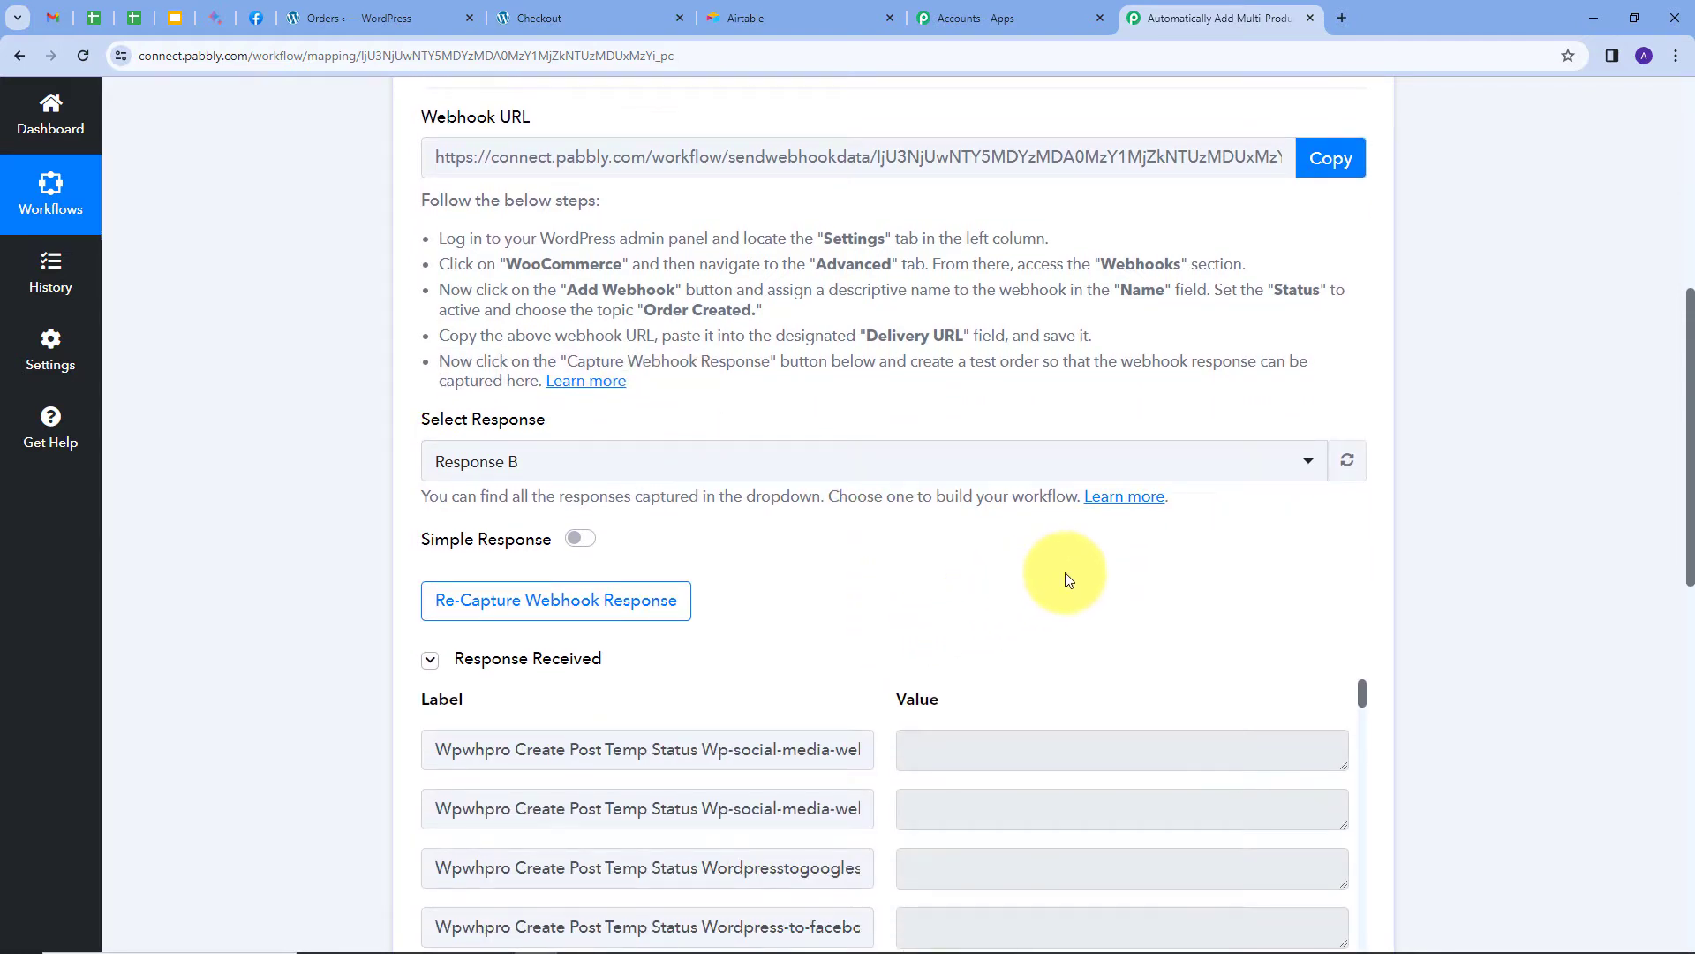
{"action": "scroll", "coordinate": [1511, 507], "scroll_direction": "down", "scroll_amount": 4}
{"action": "scroll", "coordinate": [1040, 509], "scroll_direction": "down", "scroll_amount": 4}
{"action": "scroll", "coordinate": [1039, 510], "scroll_direction": "down", "scroll_amount": 15}
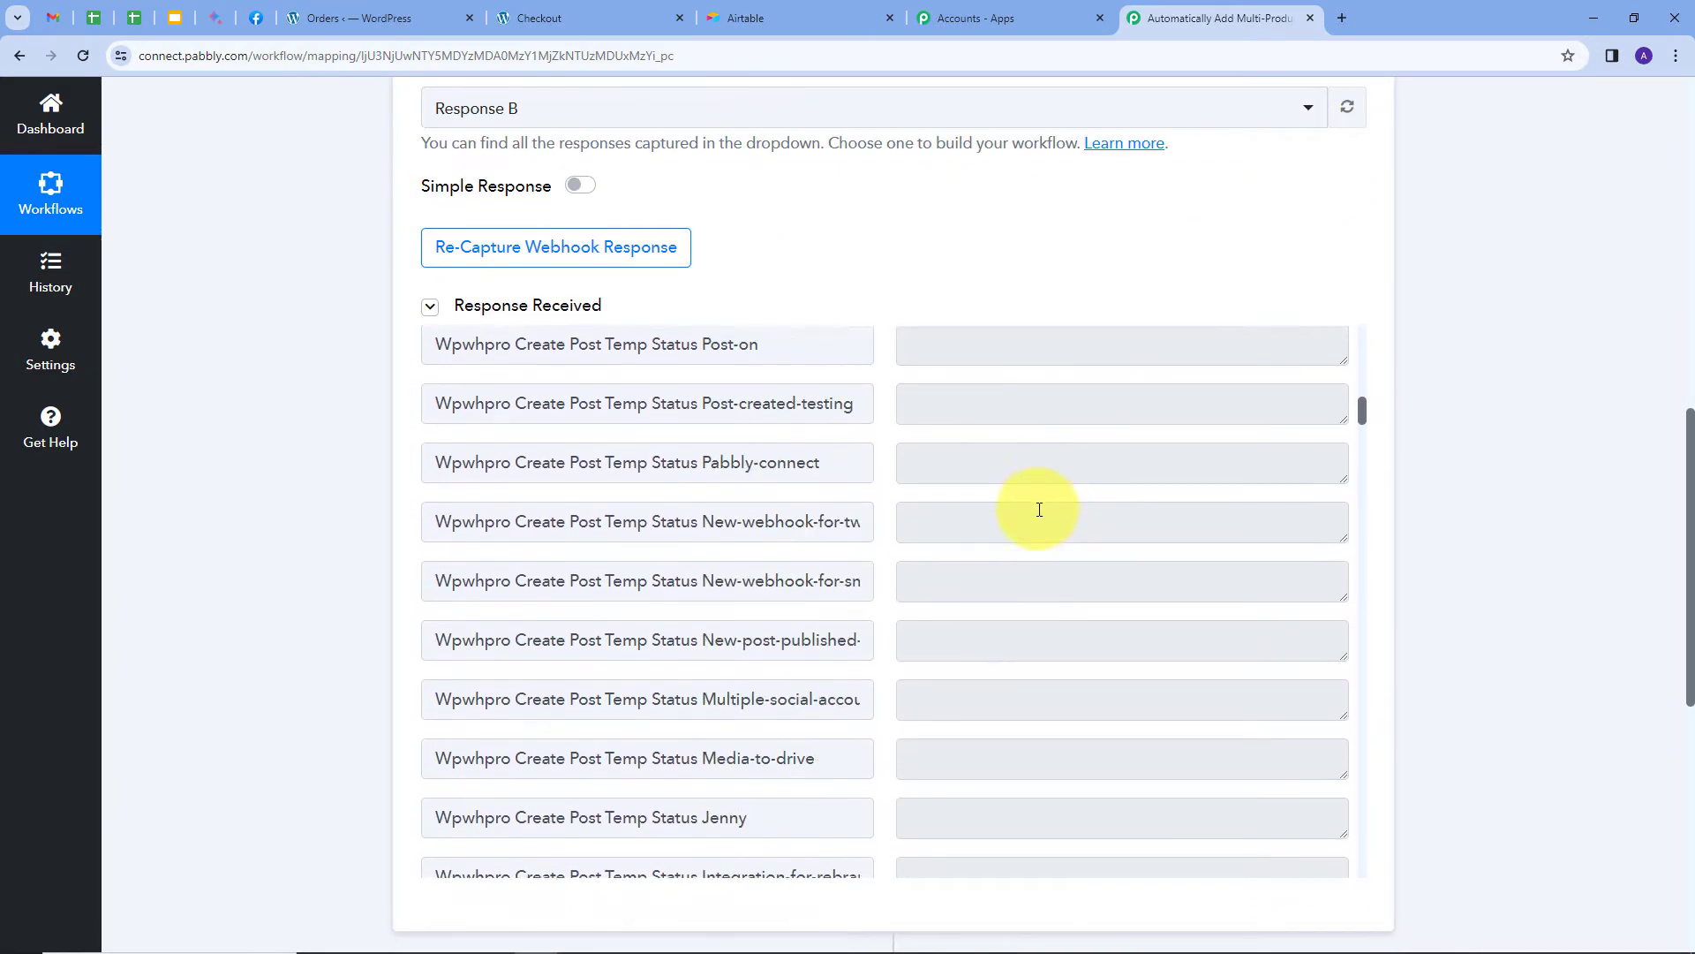
{"action": "scroll", "coordinate": [1039, 510], "scroll_direction": "up", "scroll_amount": 4}
{"action": "scroll", "coordinate": [1039, 510], "scroll_direction": "up", "scroll_amount": 3}
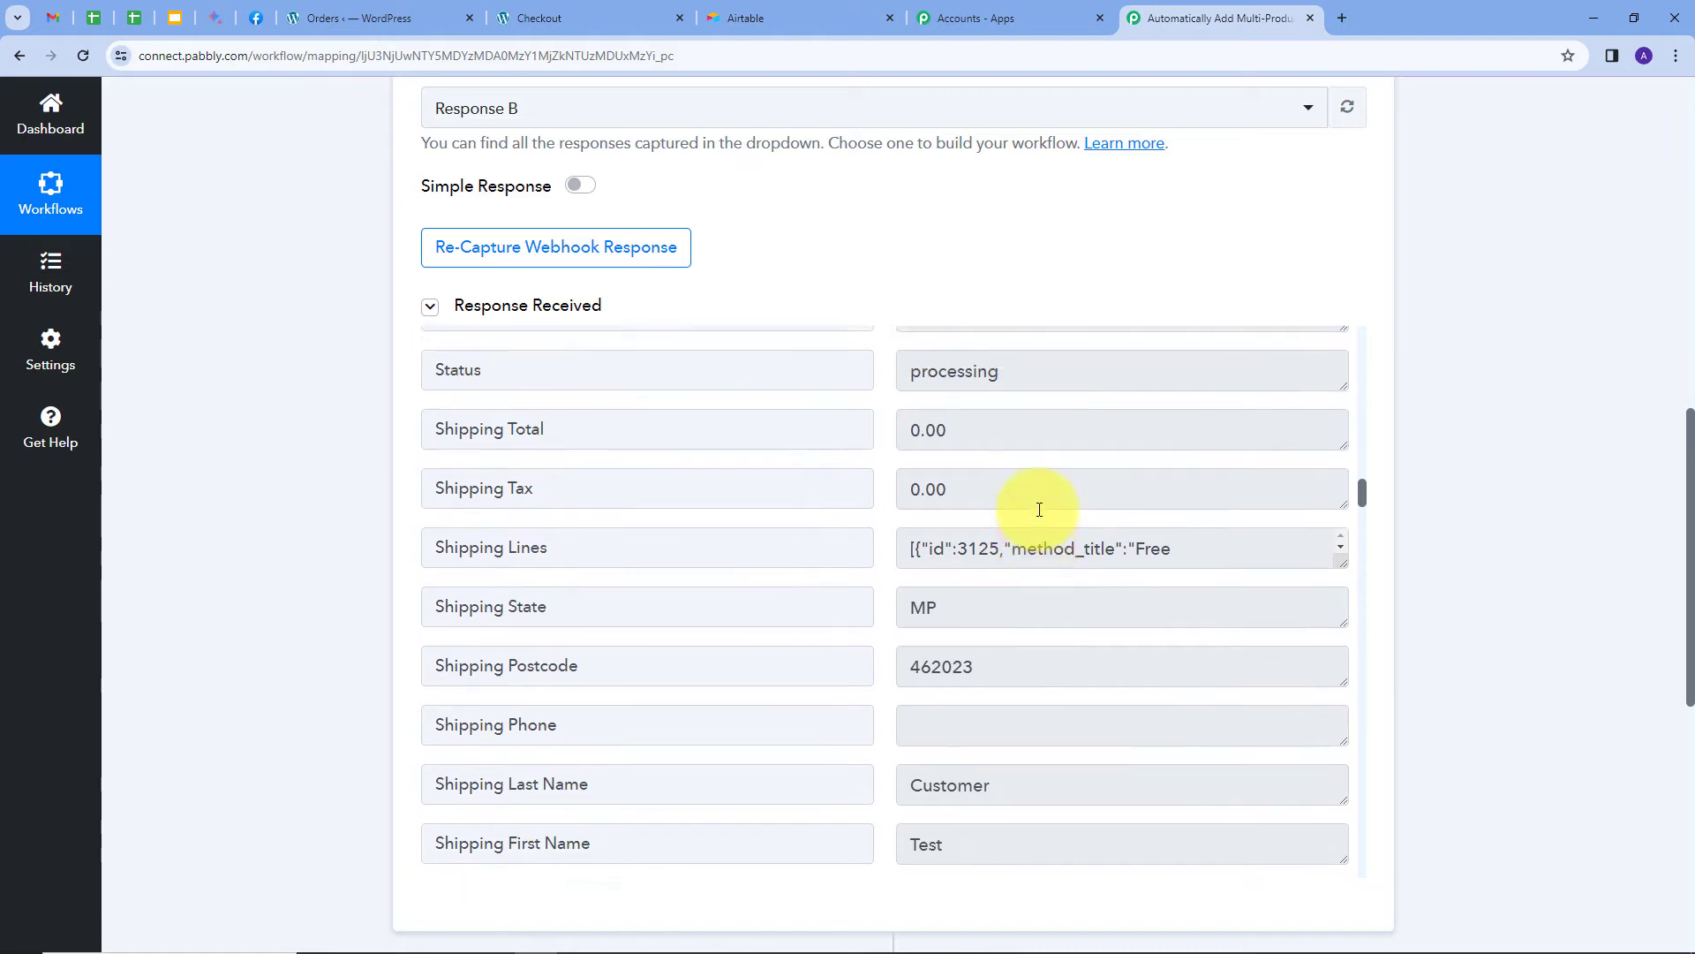
{"action": "left_click", "coordinate": [928, 530]}
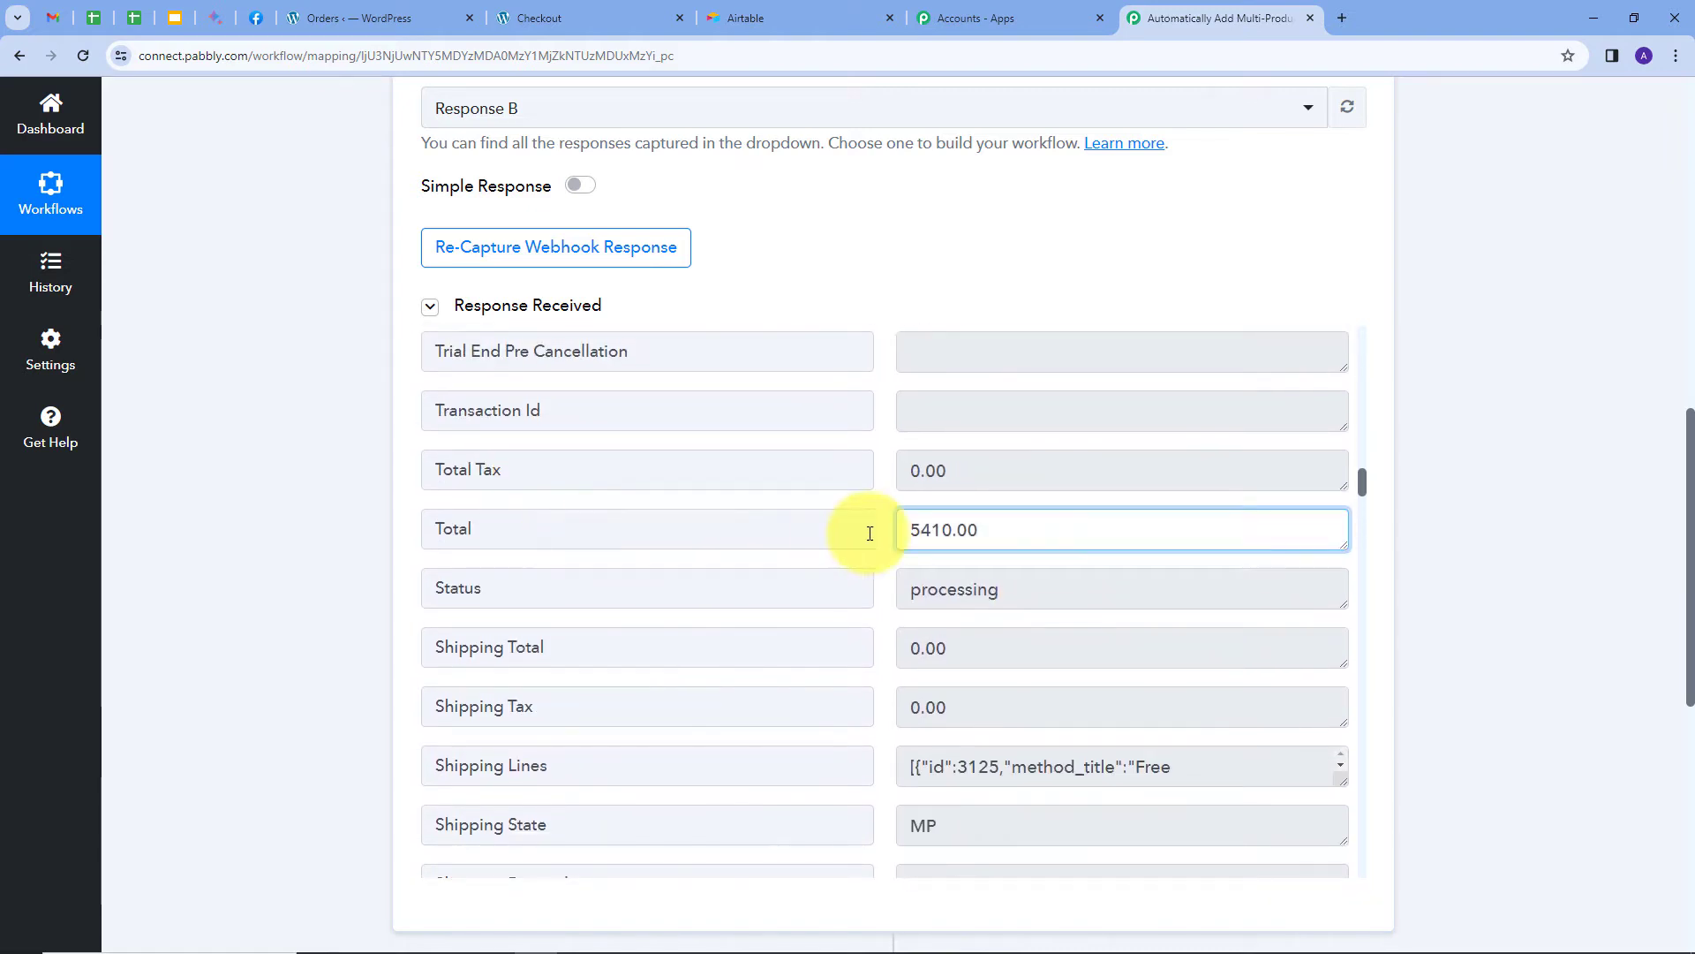
{"action": "double_click", "coordinate": [931, 533]}
Inspect the shipping first name, last name, company and country values.
{"action": "scroll", "coordinate": [983, 543], "scroll_direction": "down", "scroll_amount": 2}
{"action": "scroll", "coordinate": [983, 544], "scroll_direction": "down", "scroll_amount": 5}
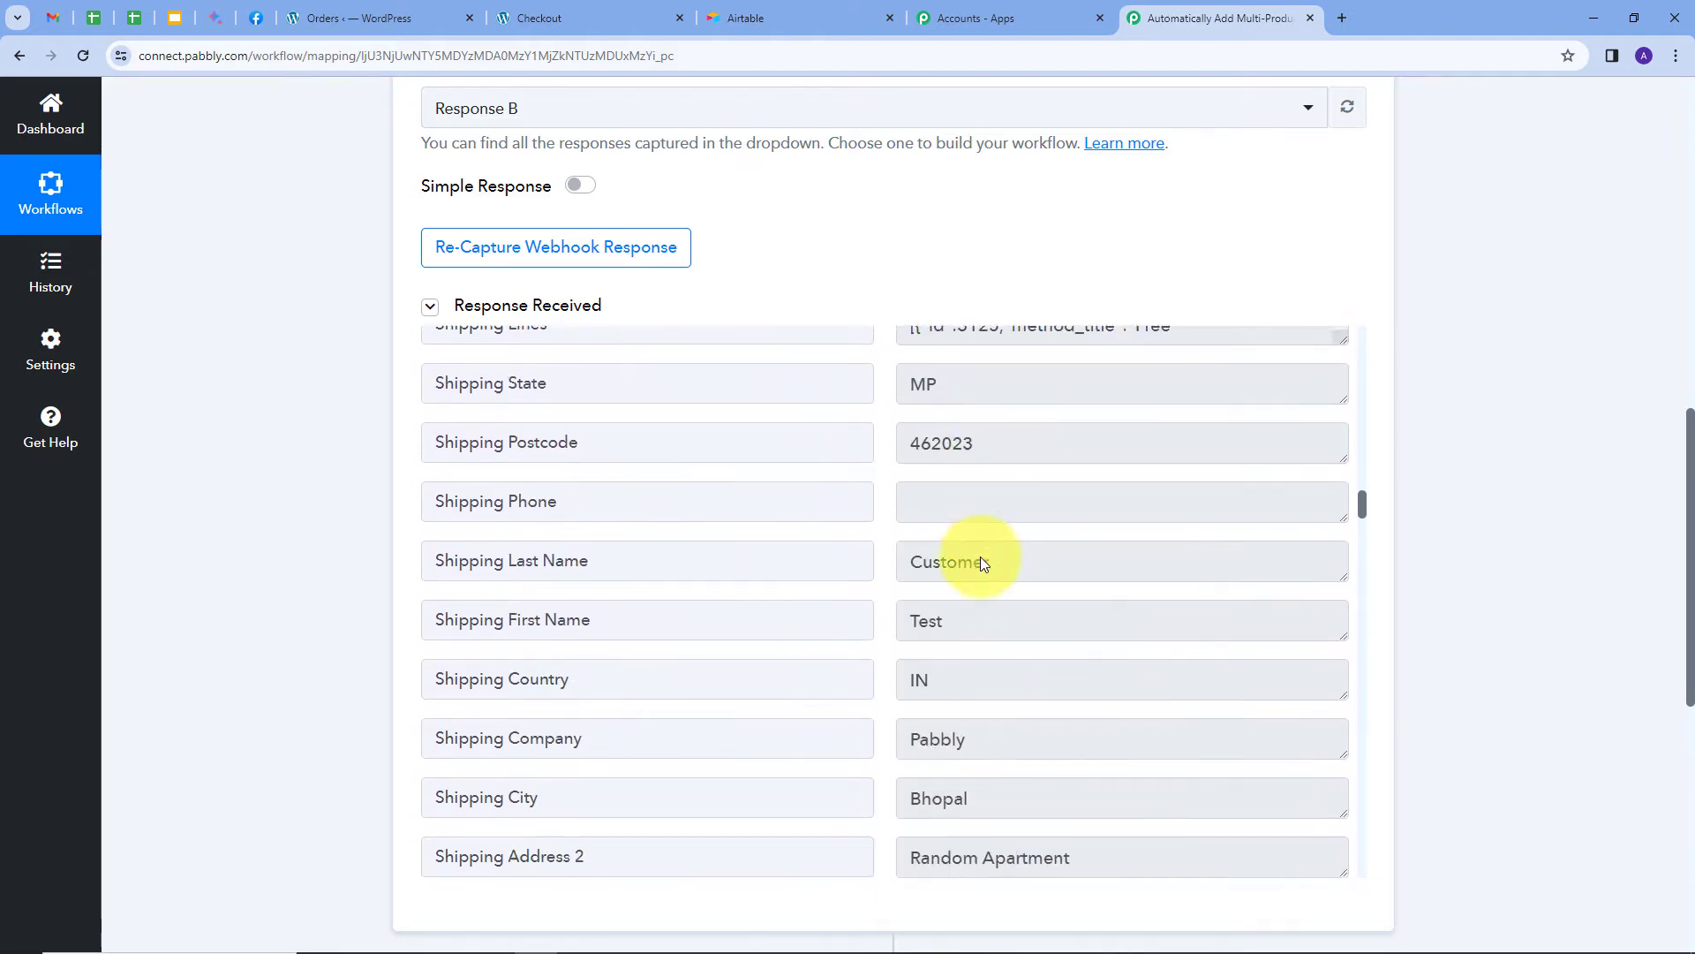
{"action": "left_click", "coordinate": [969, 442]}
{"action": "double_click", "coordinate": [969, 443]}
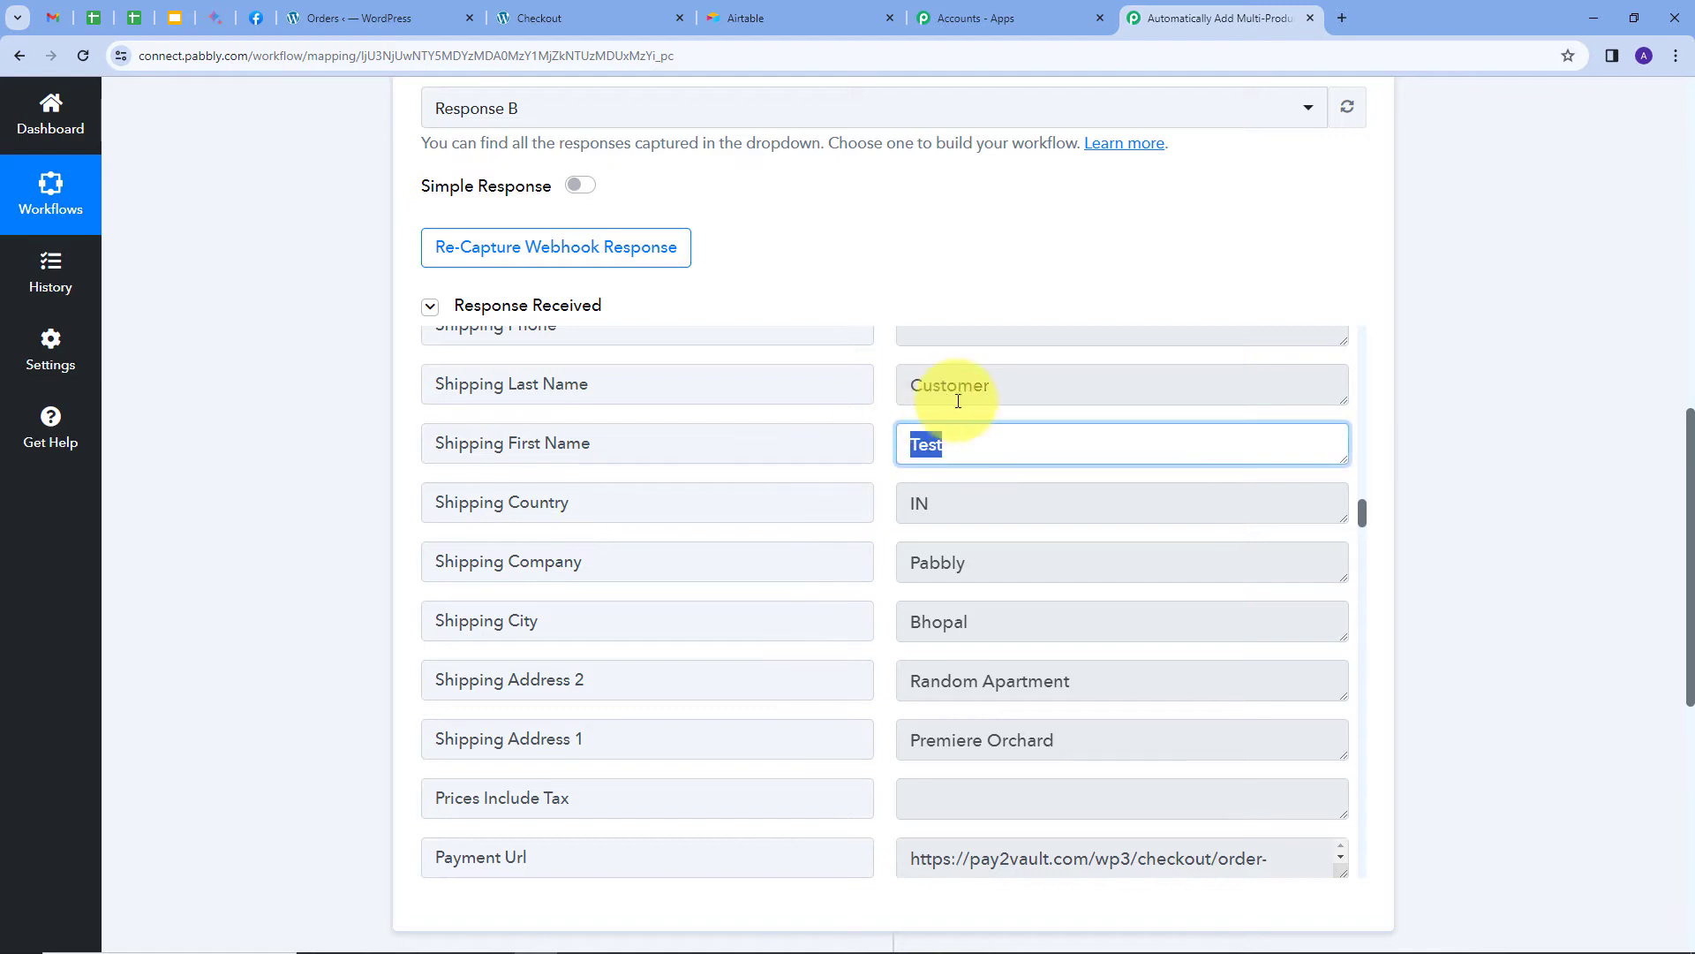
{"action": "double_click", "coordinate": [1024, 385]}
{"action": "left_click", "coordinate": [972, 574]}
{"action": "double_click", "coordinate": [922, 569]}
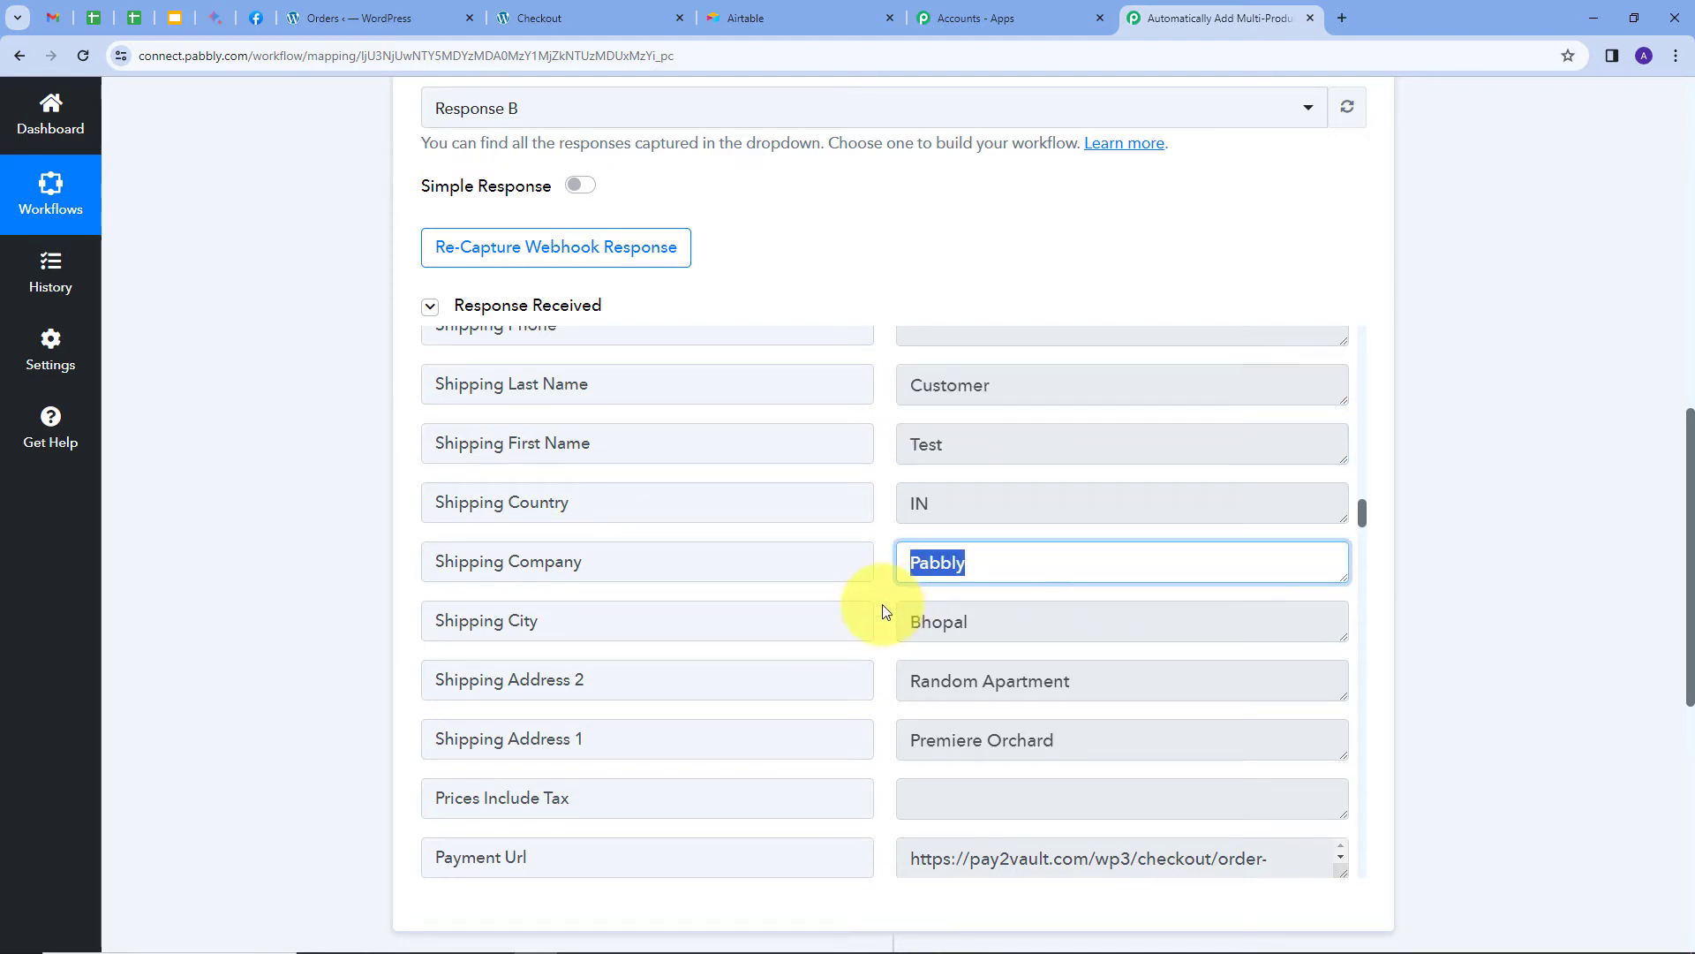
{"action": "scroll", "coordinate": [1010, 636], "scroll_direction": "down", "scroll_amount": 1}
{"action": "scroll", "coordinate": [974, 594], "scroll_direction": "up", "scroll_amount": 1}
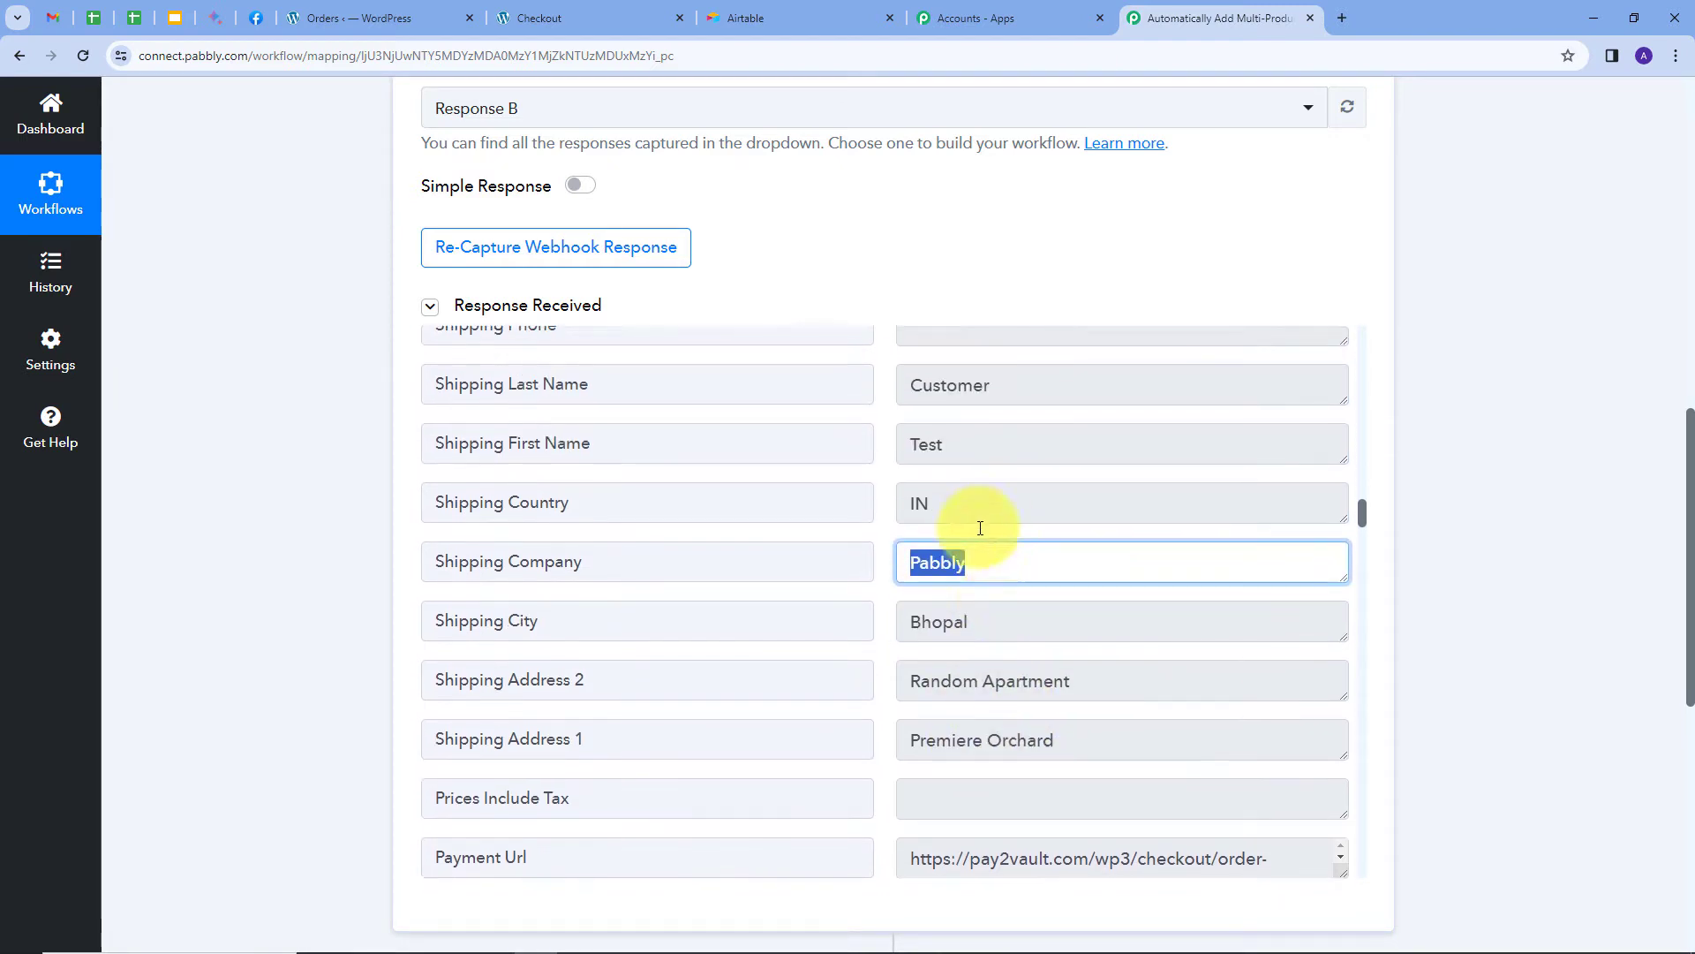
{"action": "double_click", "coordinate": [968, 501]}
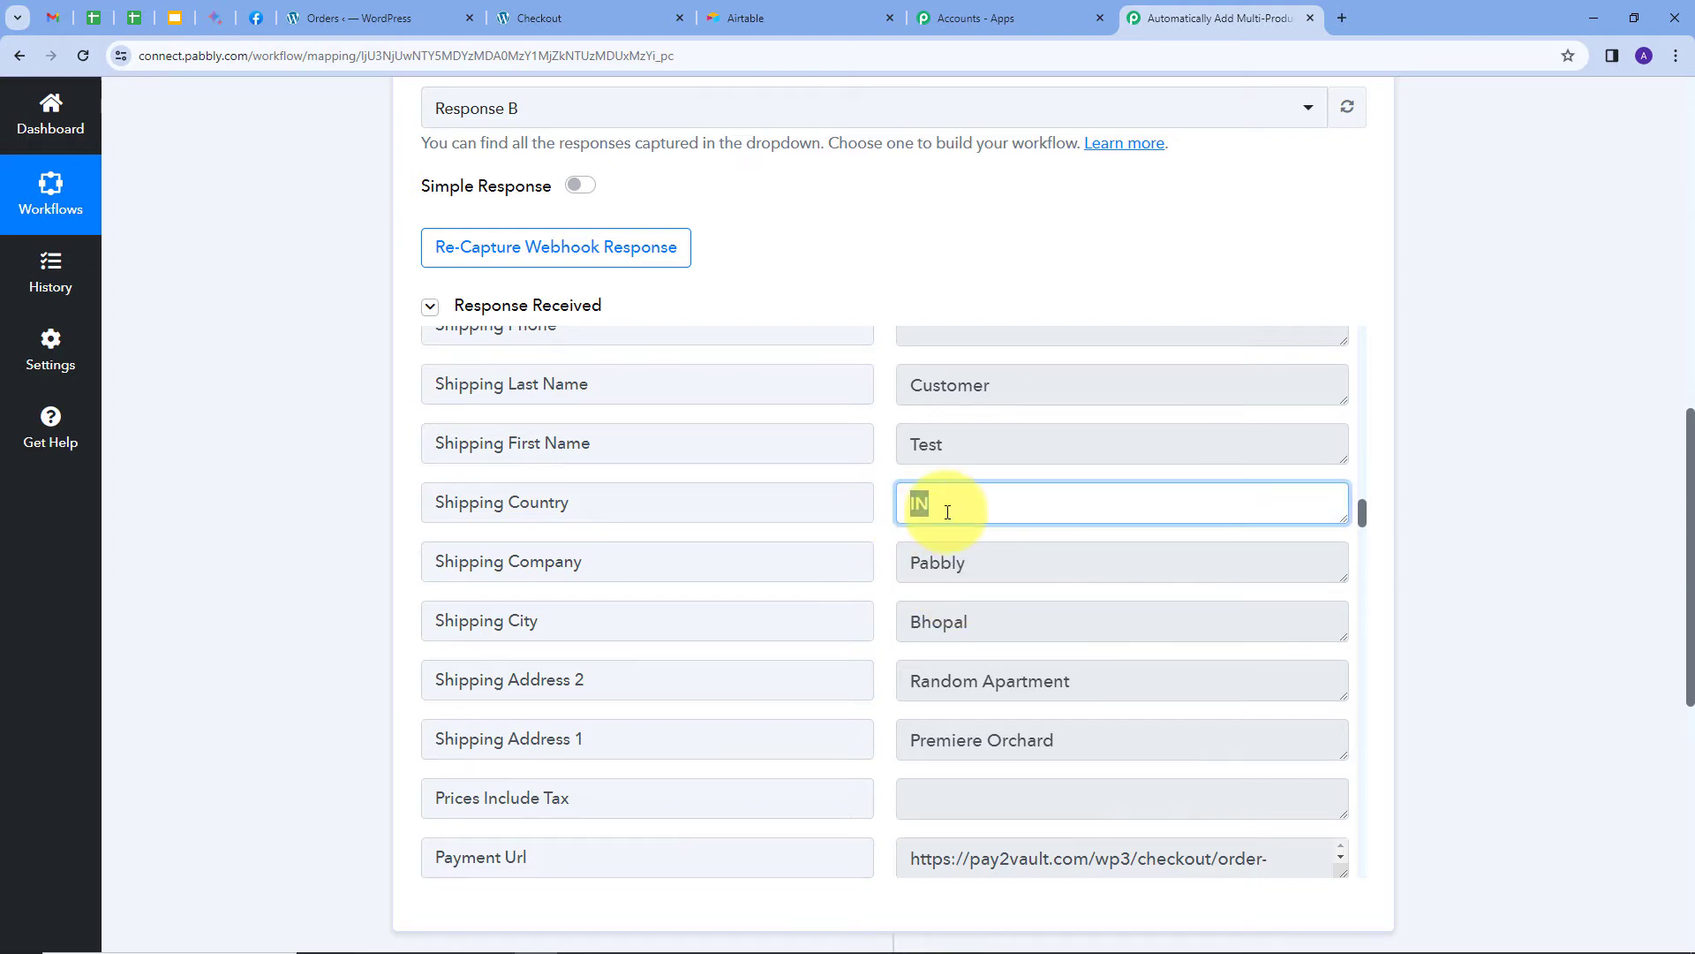
Review the payment method title and the enlarged Line Items showing Tshirt ×2 and E-Book ×3.
{"action": "scroll", "coordinate": [980, 512], "scroll_direction": "down", "scroll_amount": 4}
{"action": "left_click", "coordinate": [1016, 581]}
{"action": "left_click_drag", "start_coordinate": [1015, 588], "coordinate": [916, 605]}
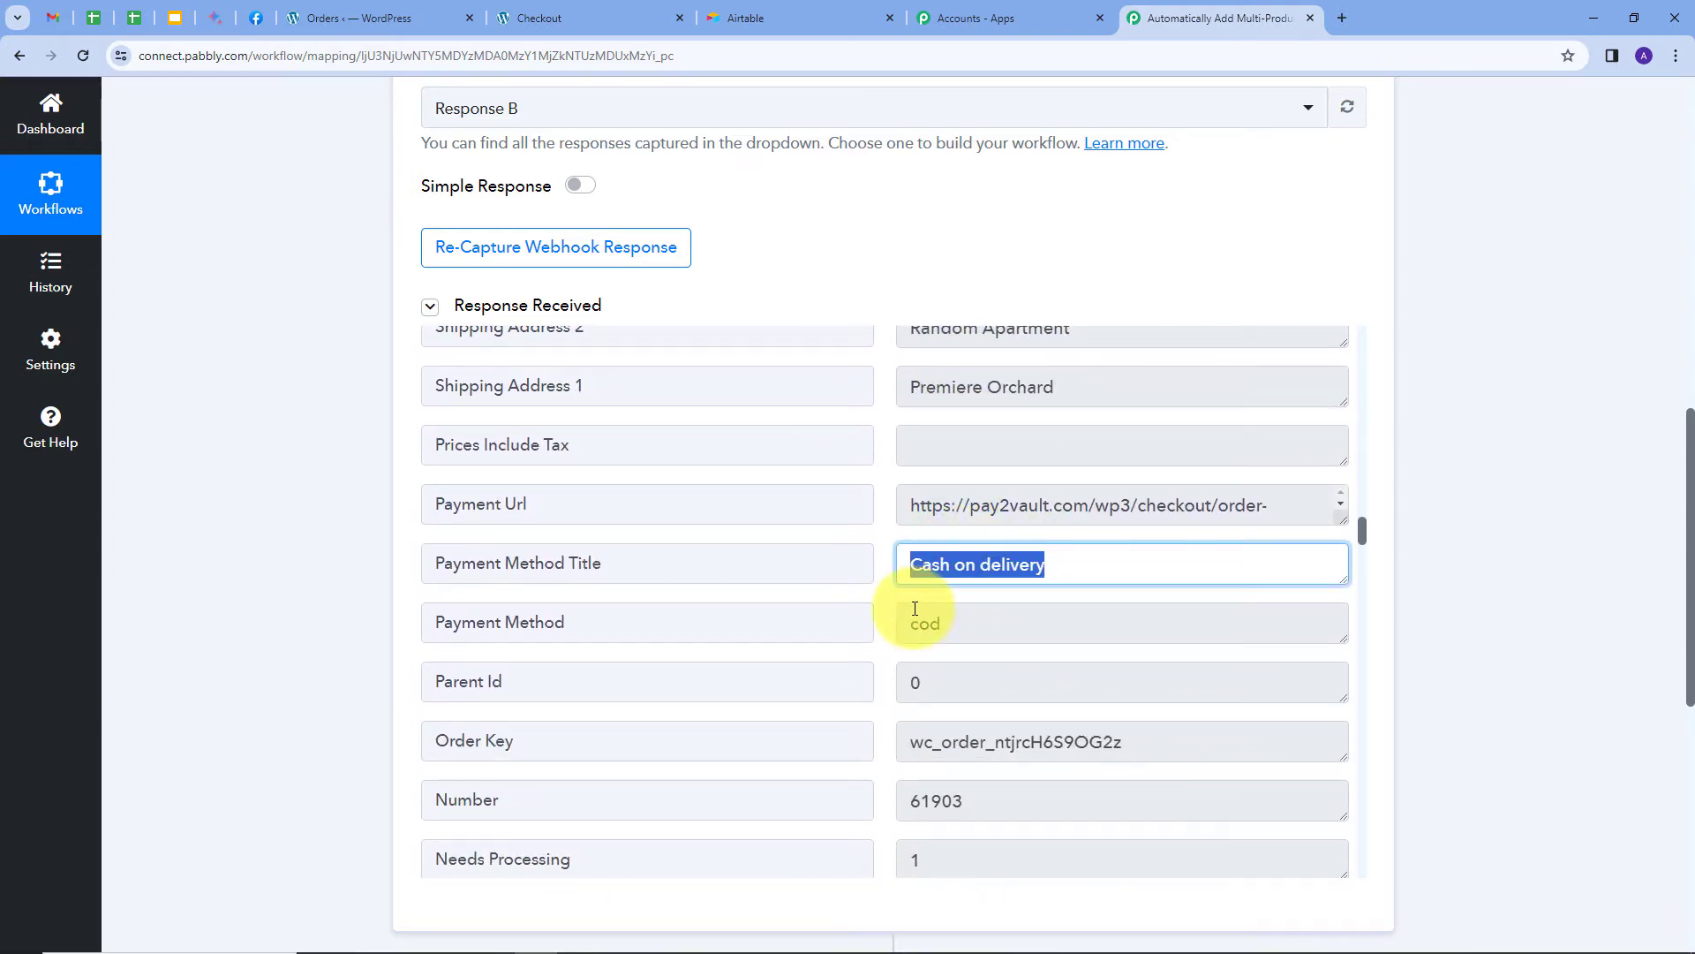
{"action": "scroll", "coordinate": [1020, 576], "scroll_direction": "down", "scroll_amount": 4}
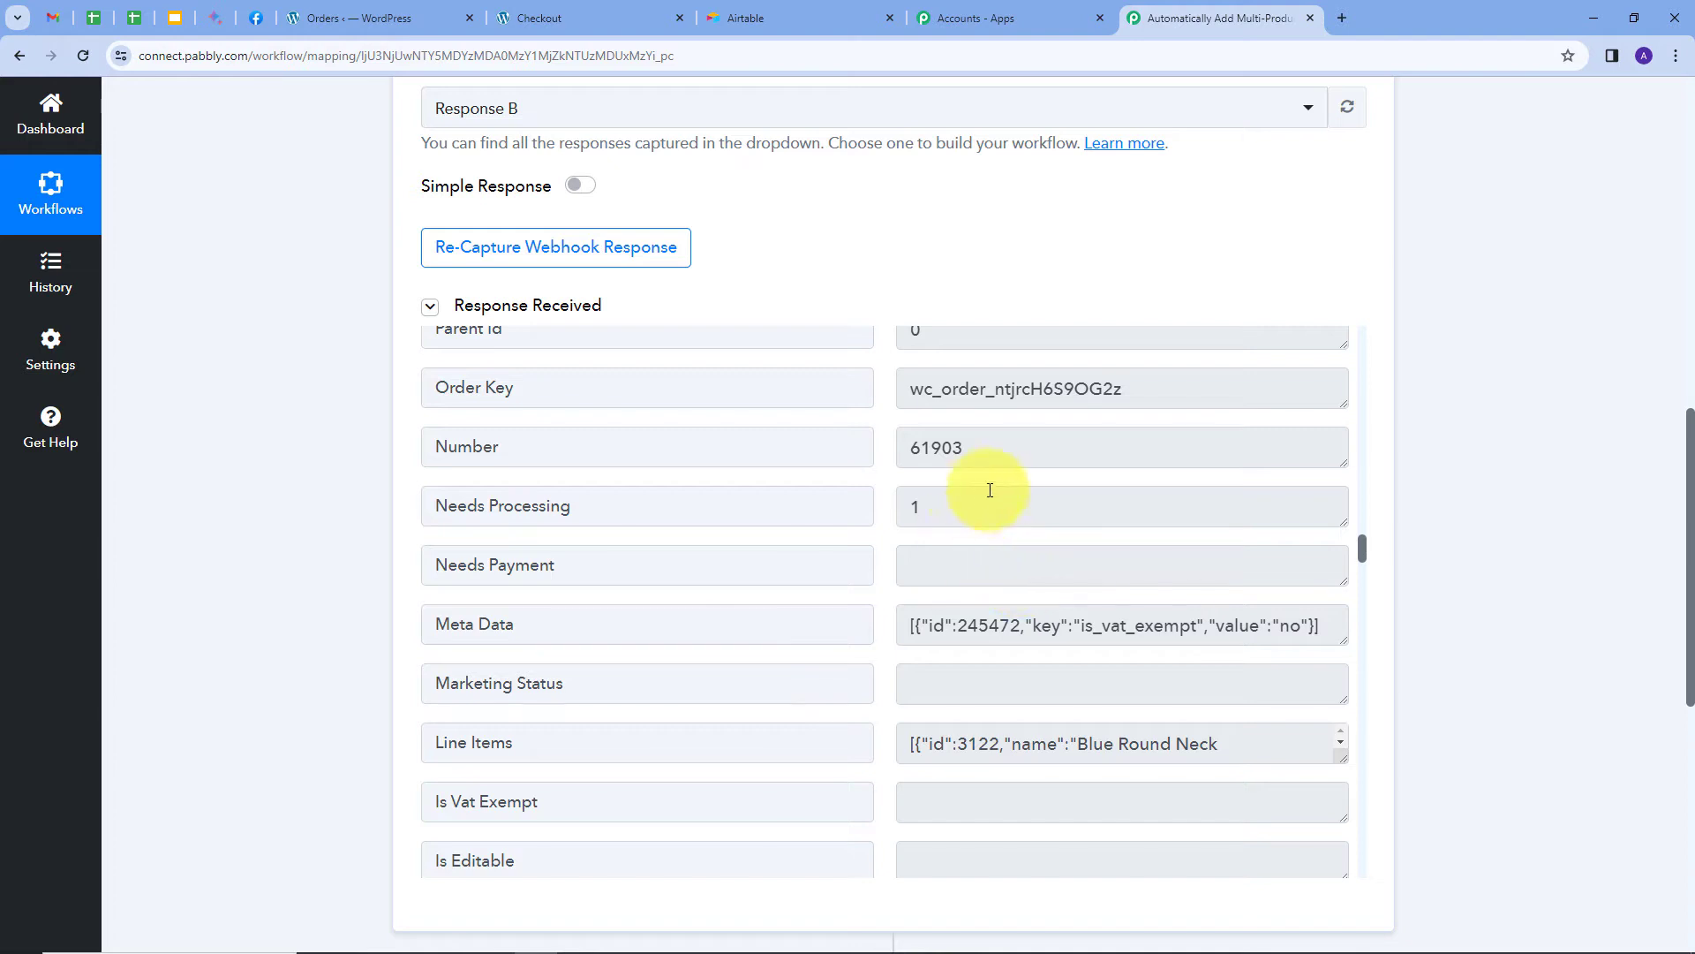
{"action": "scroll", "coordinate": [988, 485], "scroll_direction": "down", "scroll_amount": 2}
{"action": "left_click_drag", "start_coordinate": [1341, 579], "coordinate": [1306, 936]}
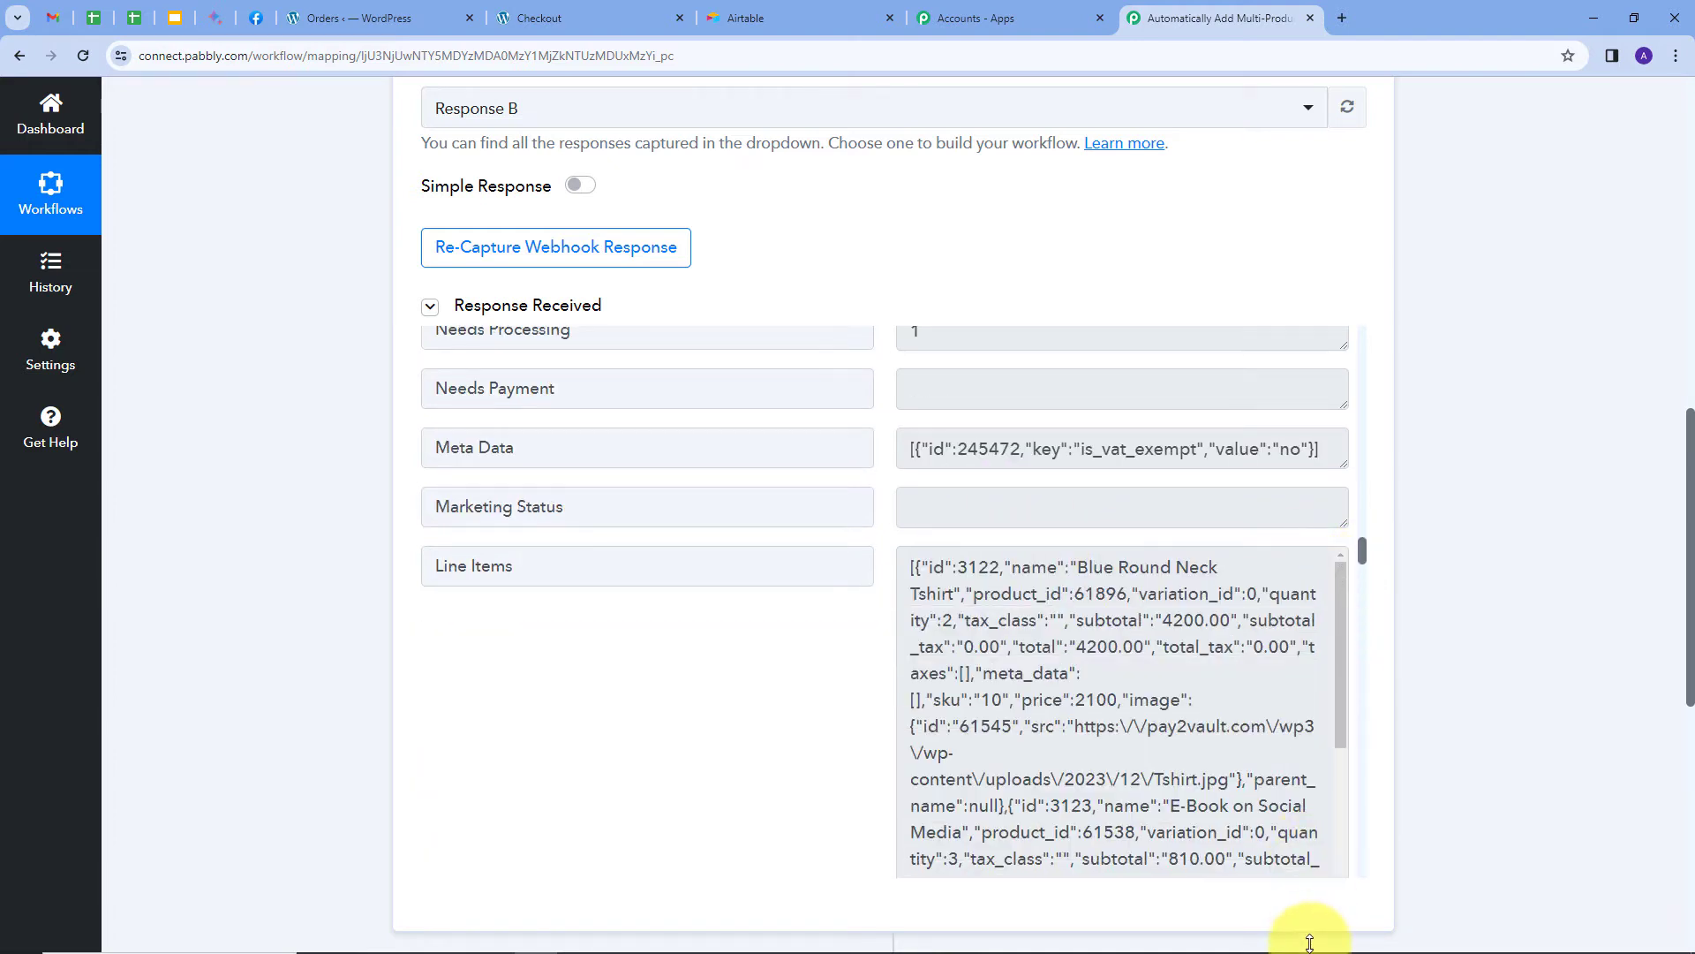
{"action": "scroll", "coordinate": [1193, 670], "scroll_direction": "down", "scroll_amount": 2}
{"action": "scroll", "coordinate": [1193, 670], "scroll_direction": "down", "scroll_amount": 3}
{"action": "scroll", "coordinate": [1193, 670], "scroll_direction": "up", "scroll_amount": 5}
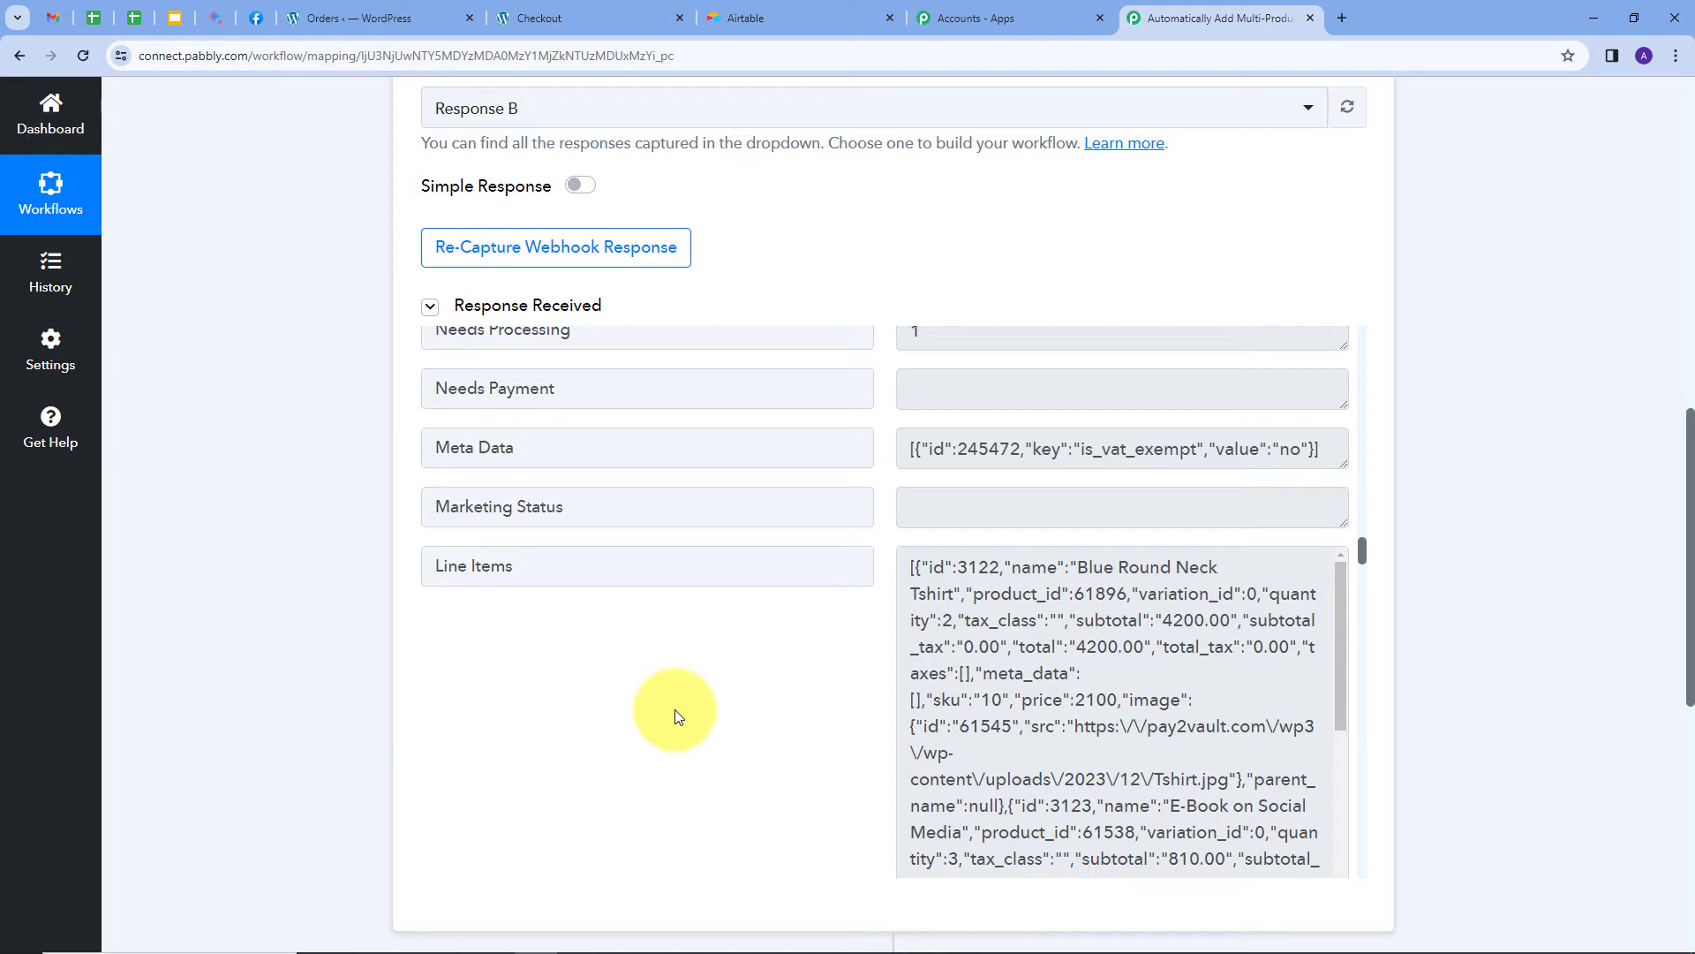
{"action": "scroll", "coordinate": [562, 628], "scroll_direction": "down", "scroll_amount": 1}
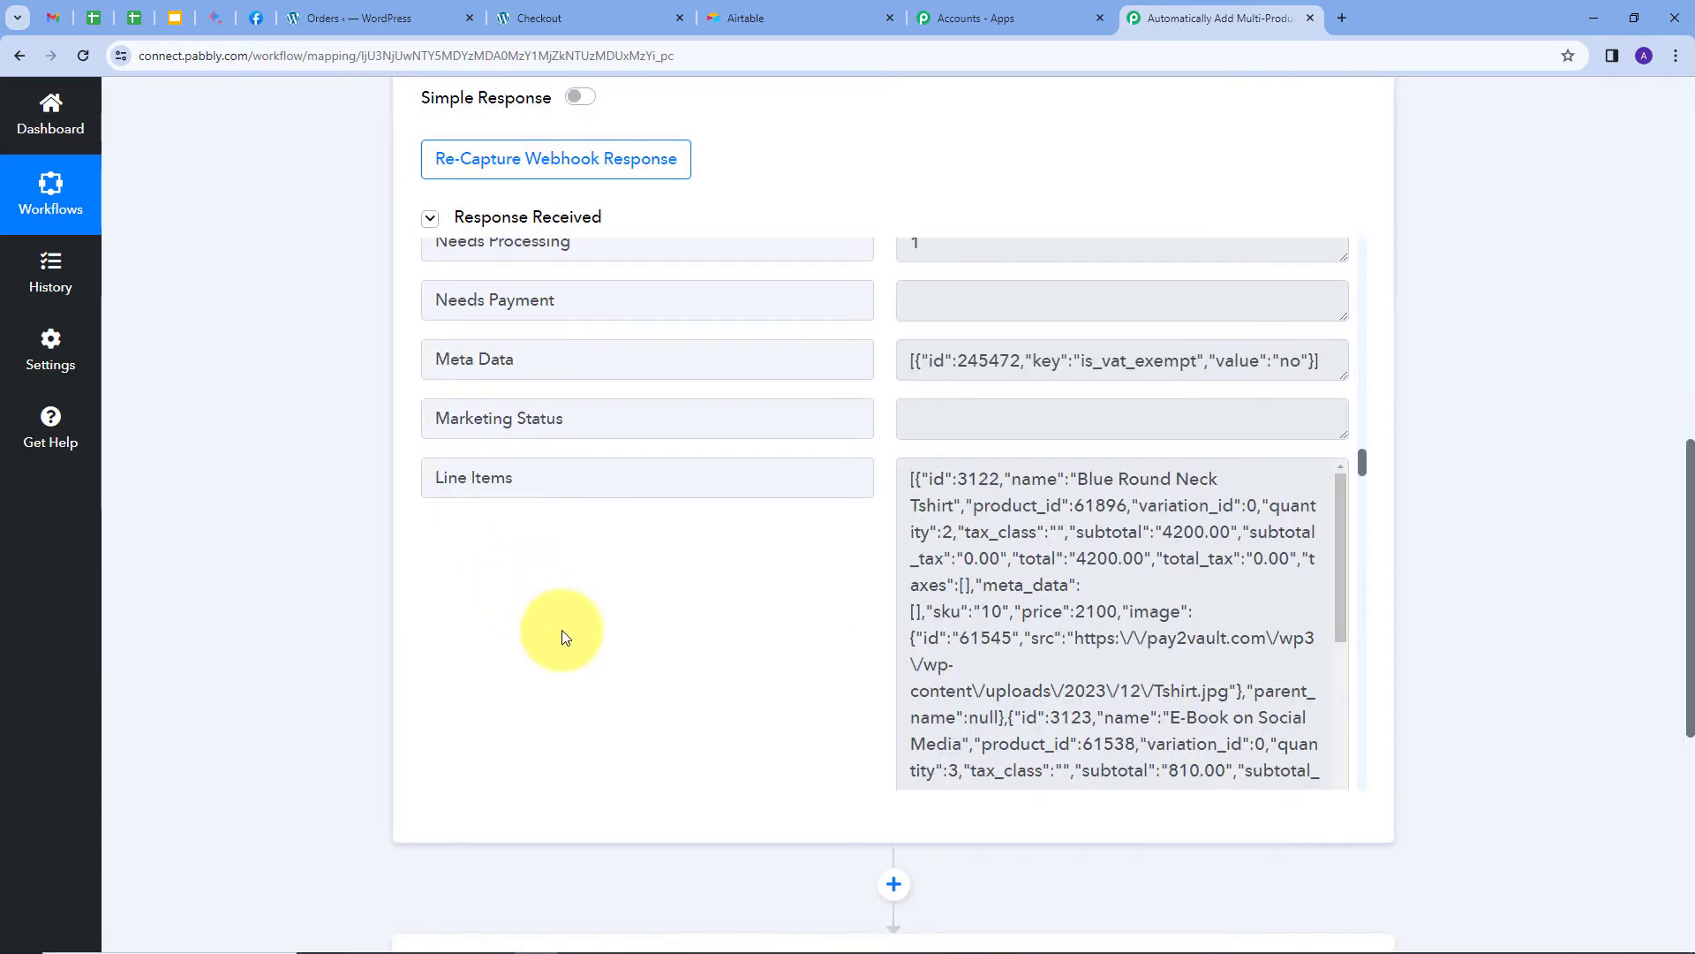
{"action": "scroll", "coordinate": [609, 609], "scroll_direction": "down", "scroll_amount": 2}
{"action": "scroll", "coordinate": [609, 610], "scroll_direction": "down", "scroll_amount": 2}
{"action": "scroll", "coordinate": [1540, 606], "scroll_direction": "down", "scroll_amount": 5}
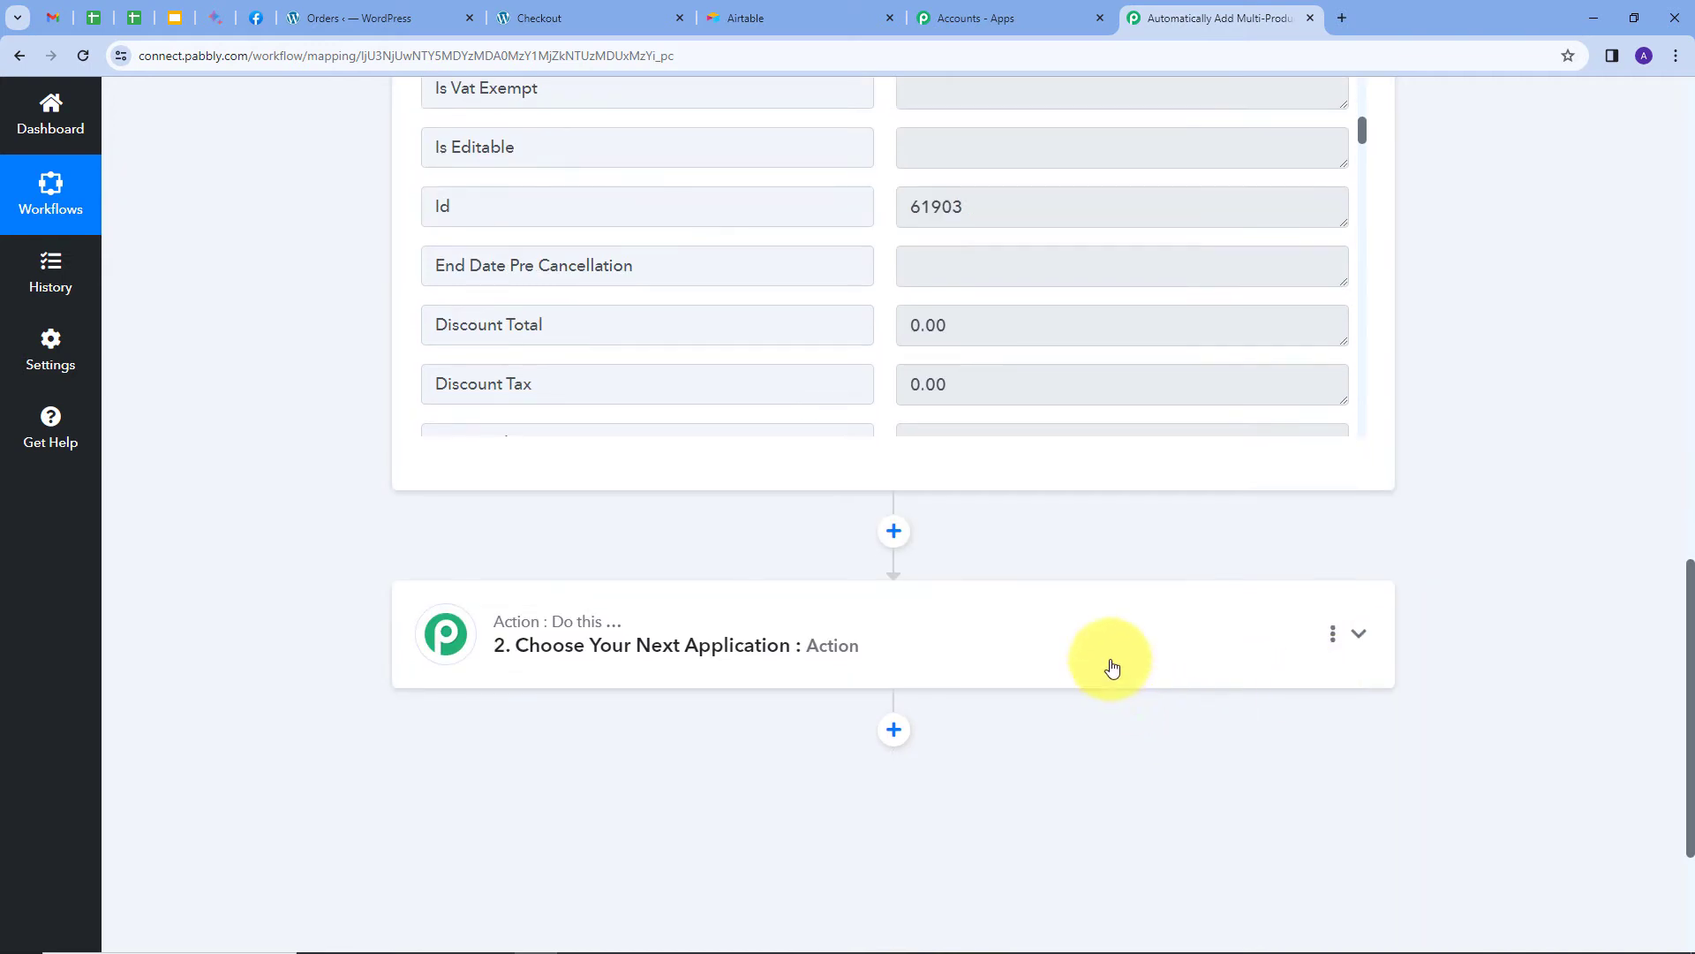
Set step 2 to Data Transformer by Pabbly with the Line Itemizer action event, and connect it.
{"action": "left_click", "coordinate": [1111, 664]}
{"action": "left_click", "coordinate": [553, 456]}
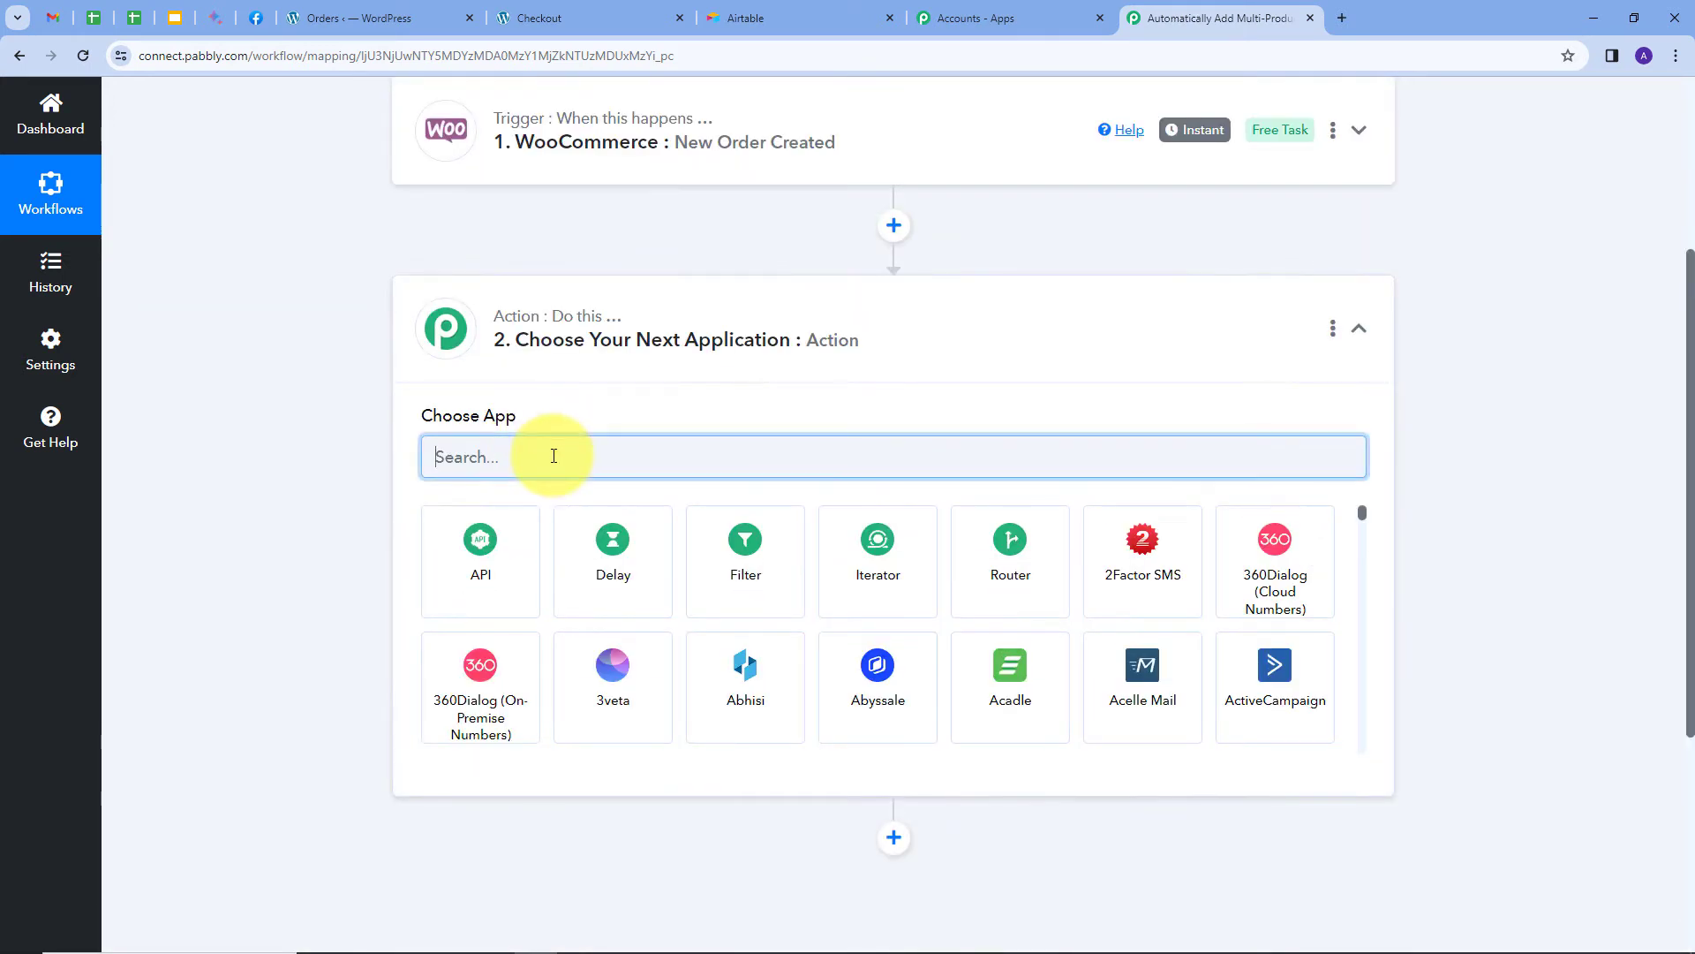
{"action": "type", "text": "data"}
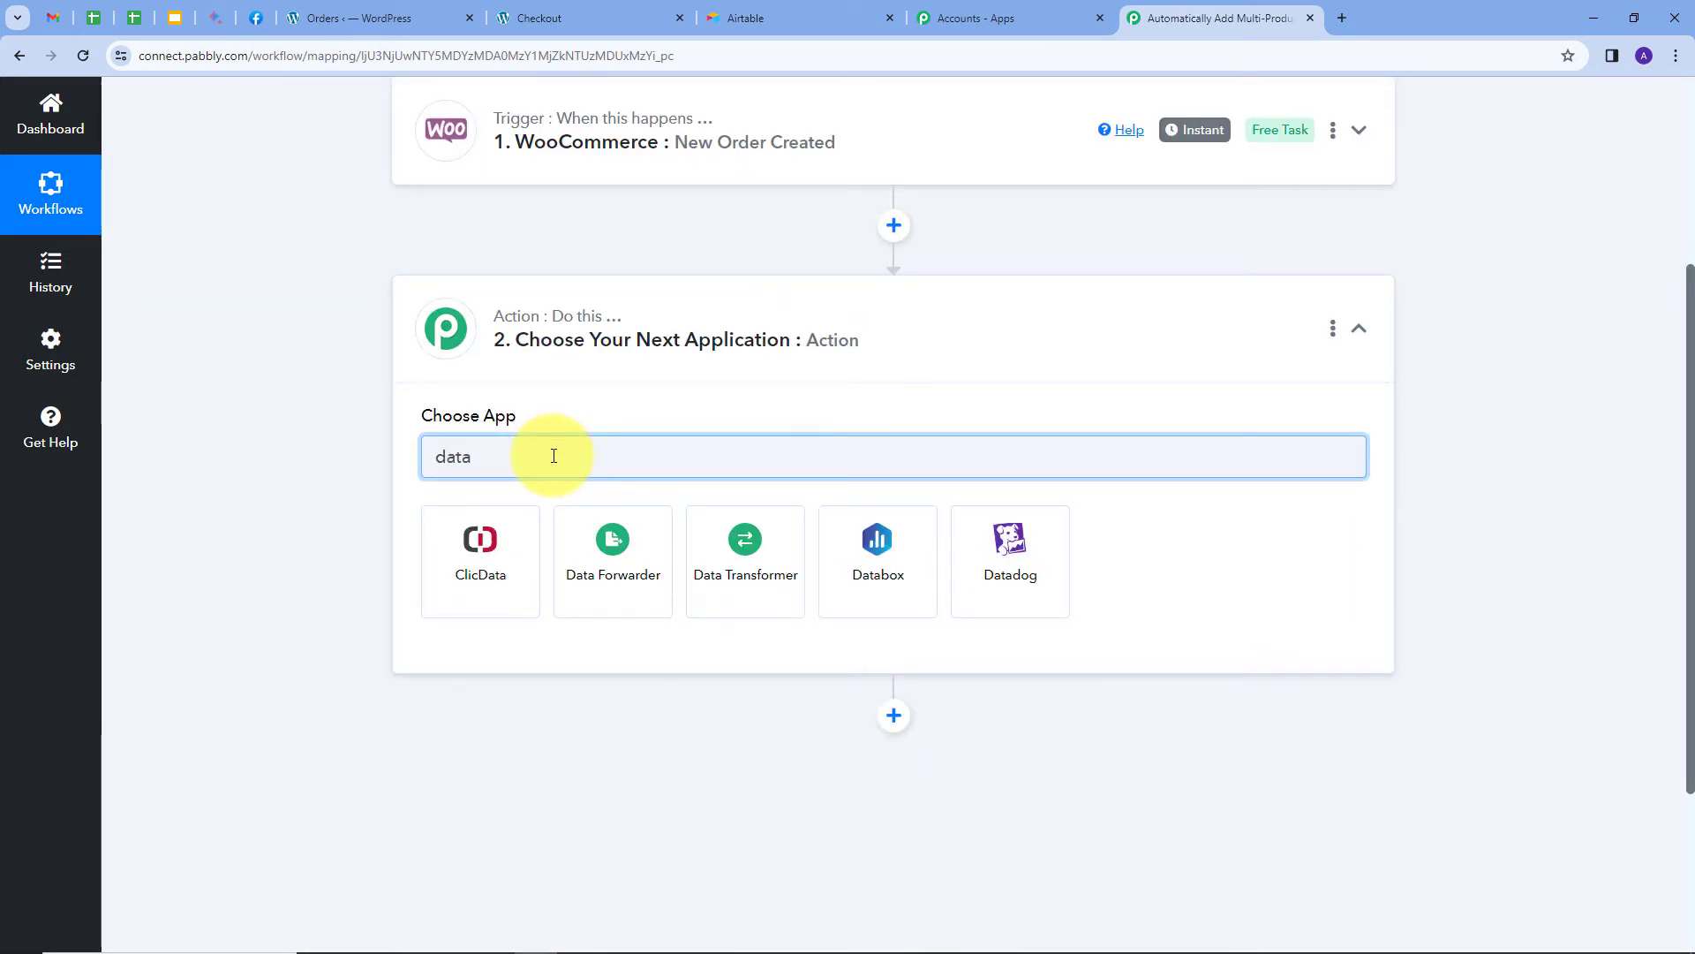
{"action": "left_click", "coordinate": [745, 547]}
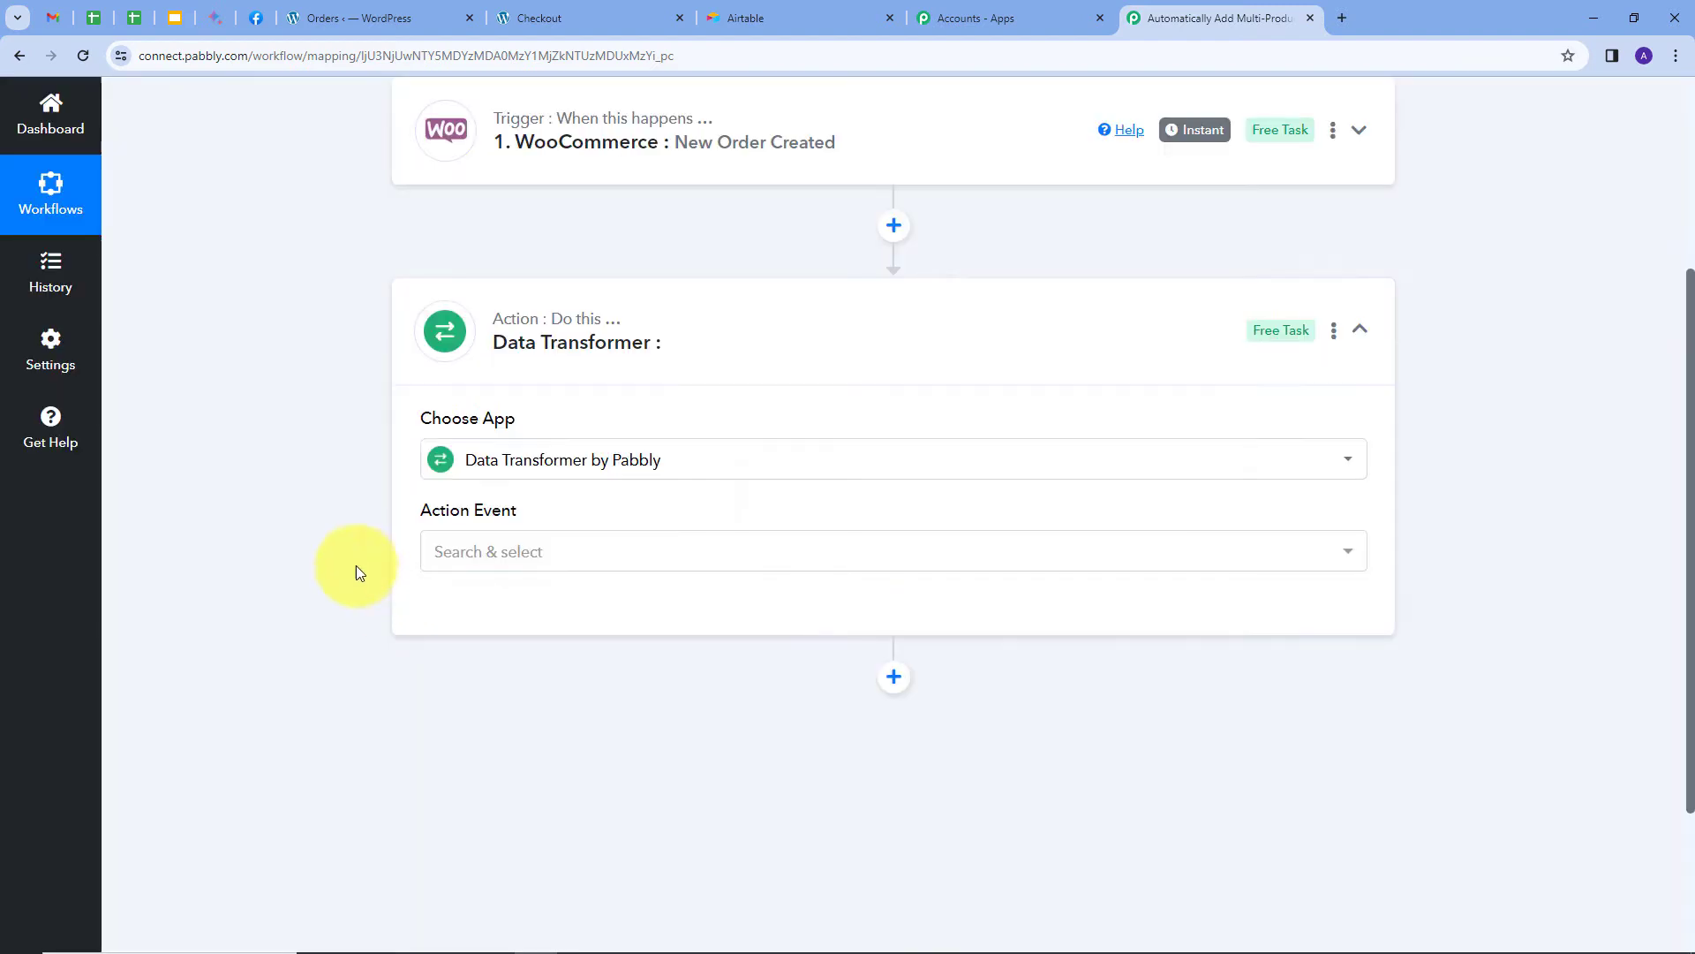
{"action": "left_click", "coordinate": [717, 551]}
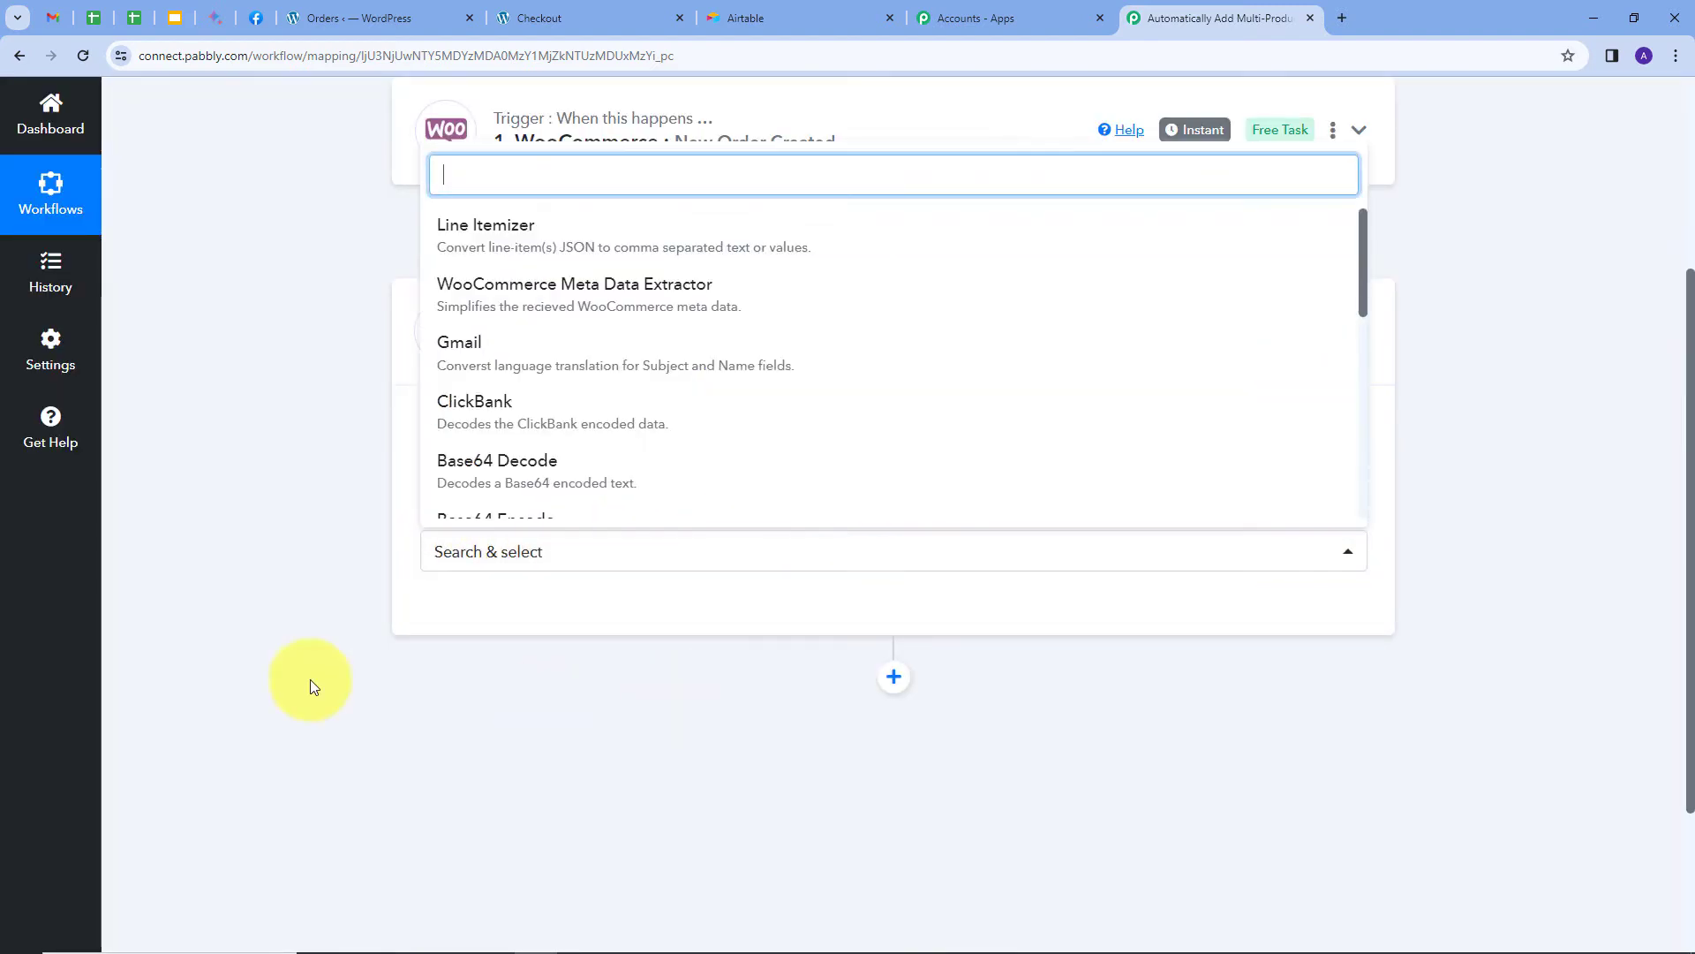
{"action": "left_click", "coordinate": [507, 257]}
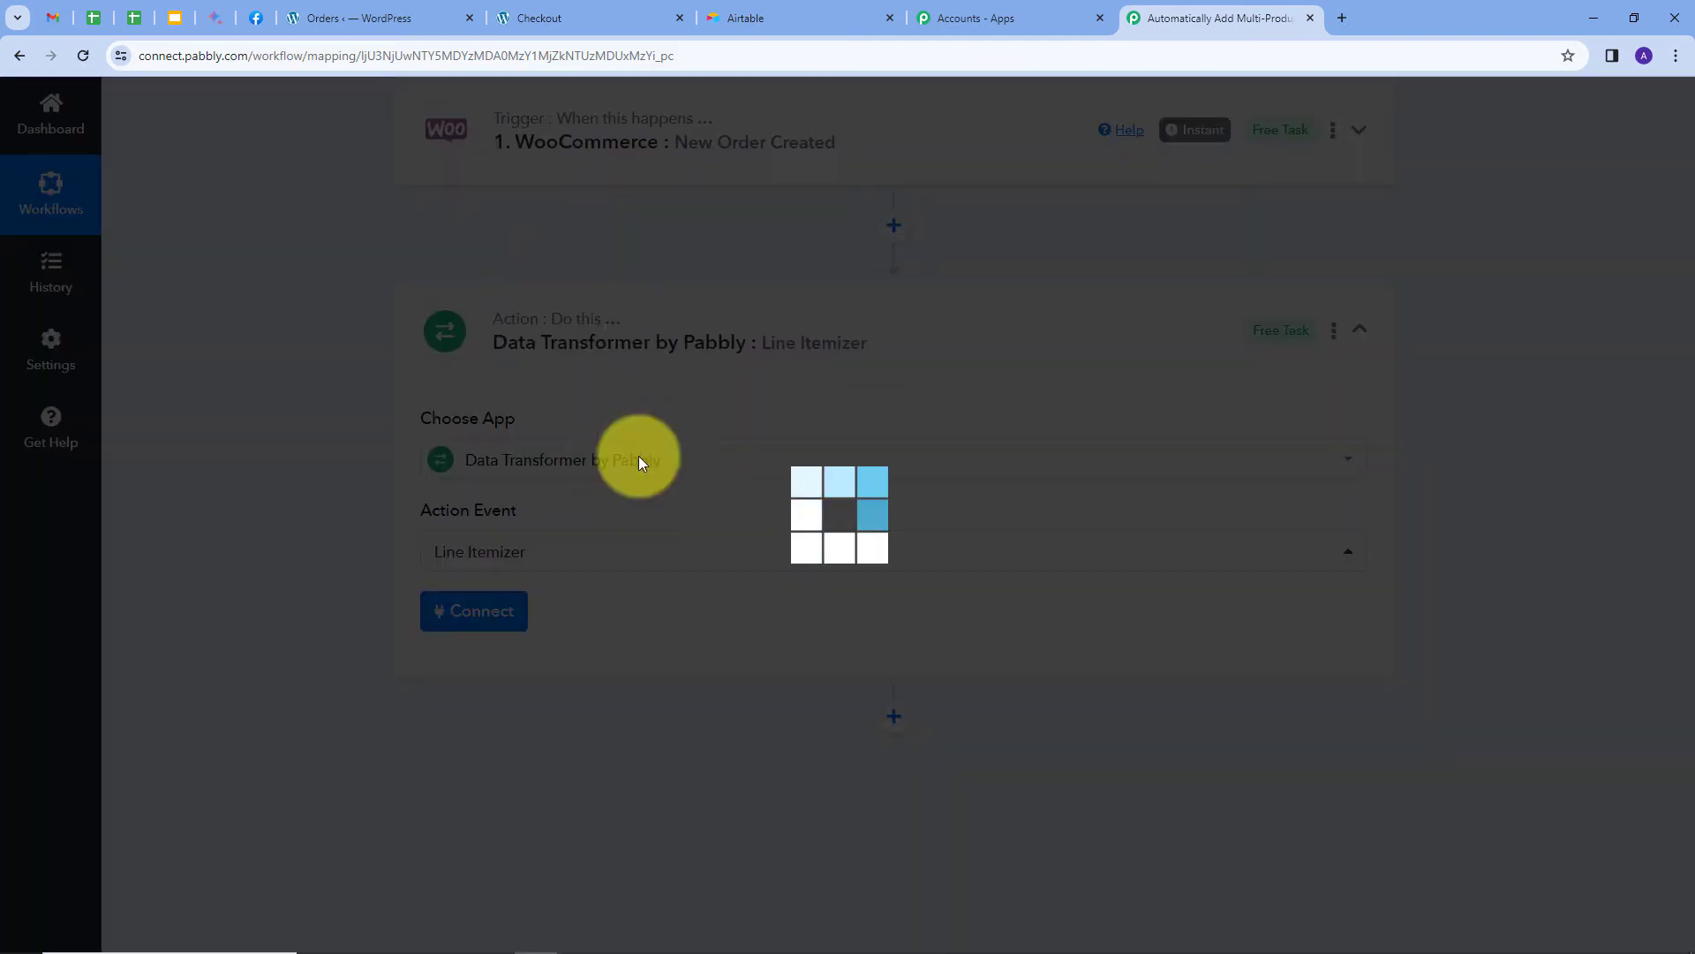
{"action": "left_click", "coordinate": [468, 623]}
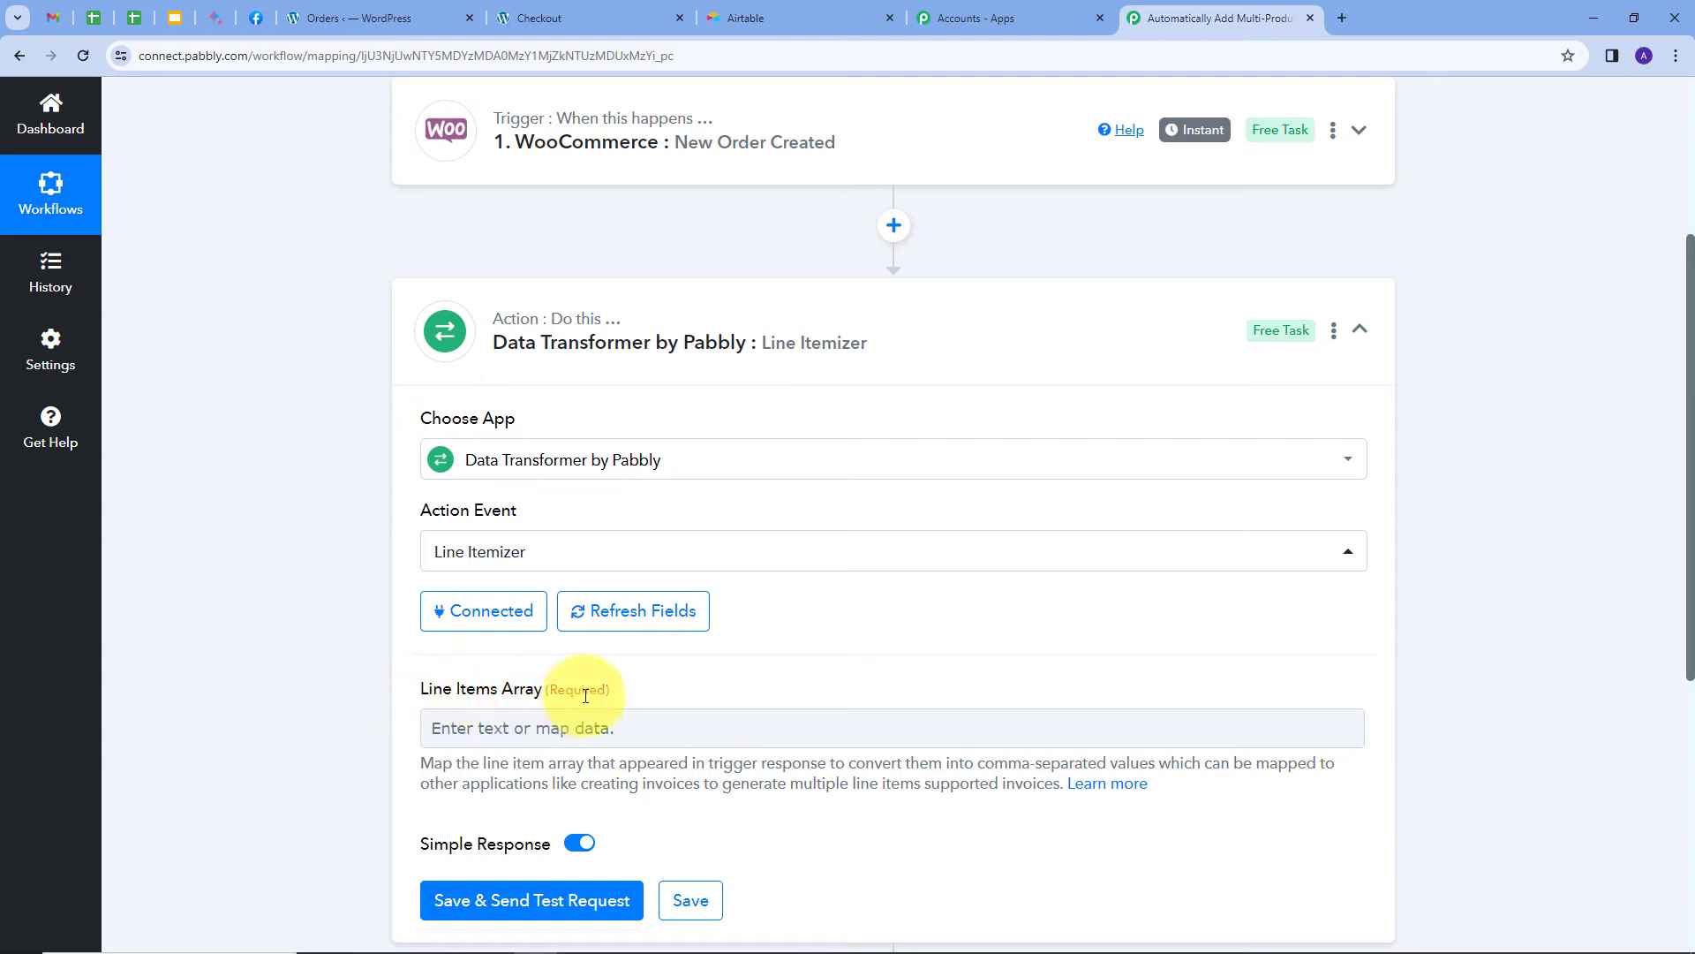
{"action": "scroll", "coordinate": [551, 605], "scroll_direction": "down", "scroll_amount": 2}
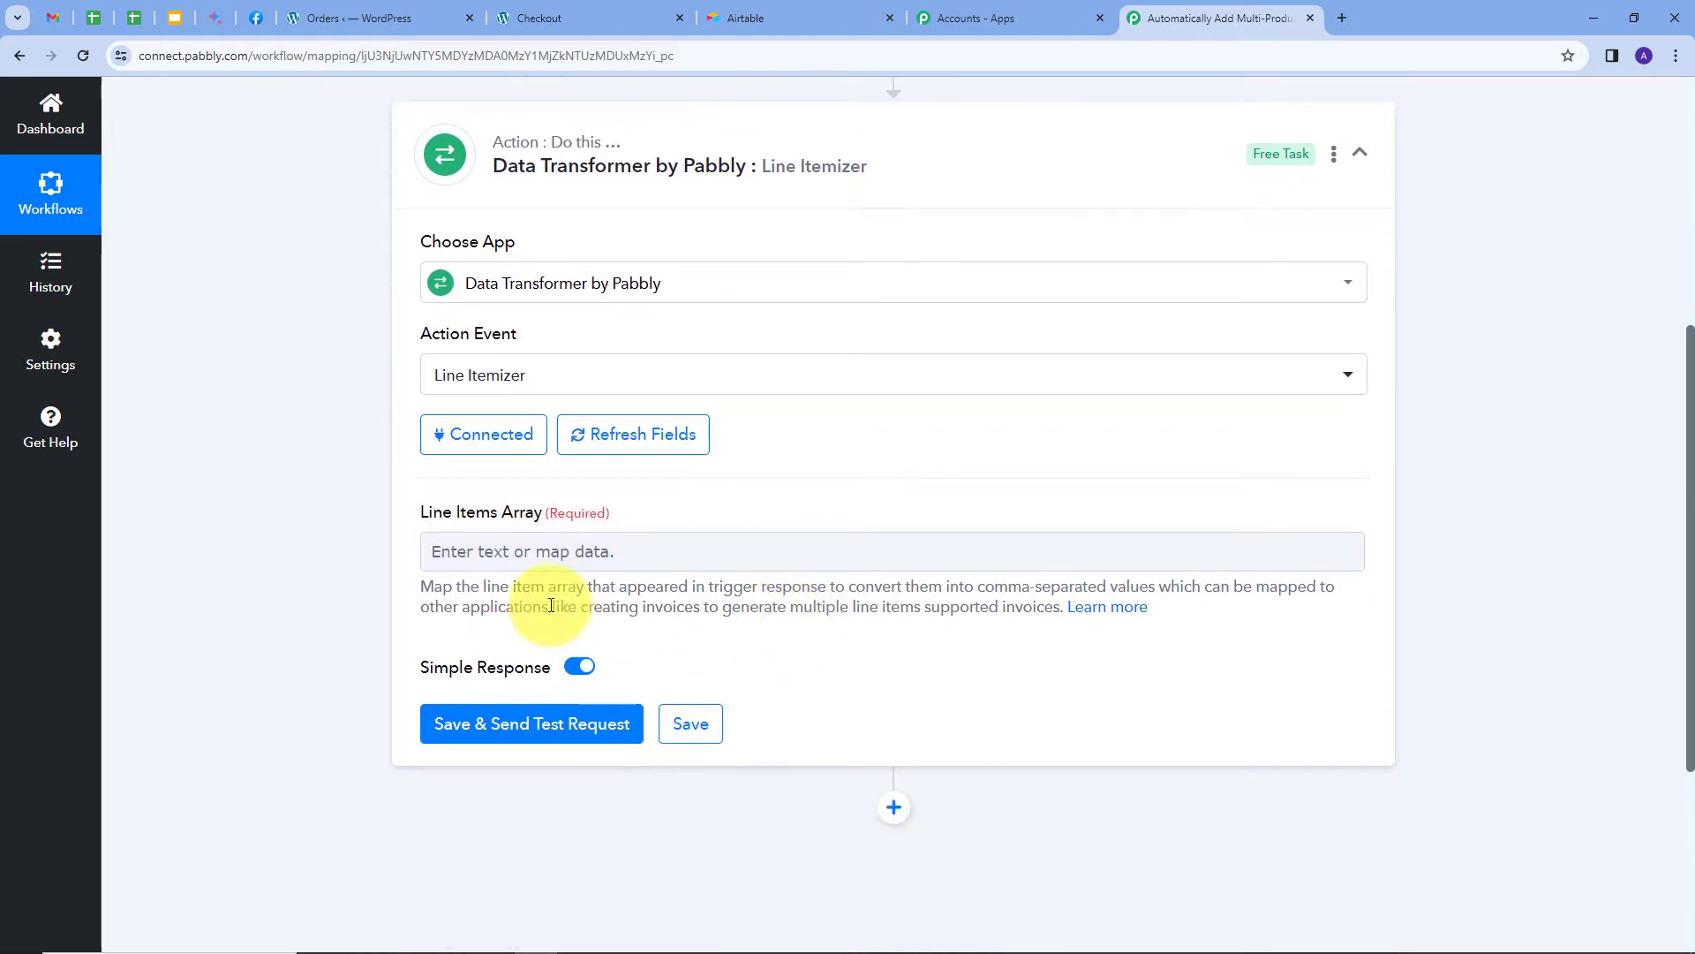
Map the WooCommerce order's Line Items into the Line Items Array and send a test request.
{"action": "left_click", "coordinate": [539, 555]}
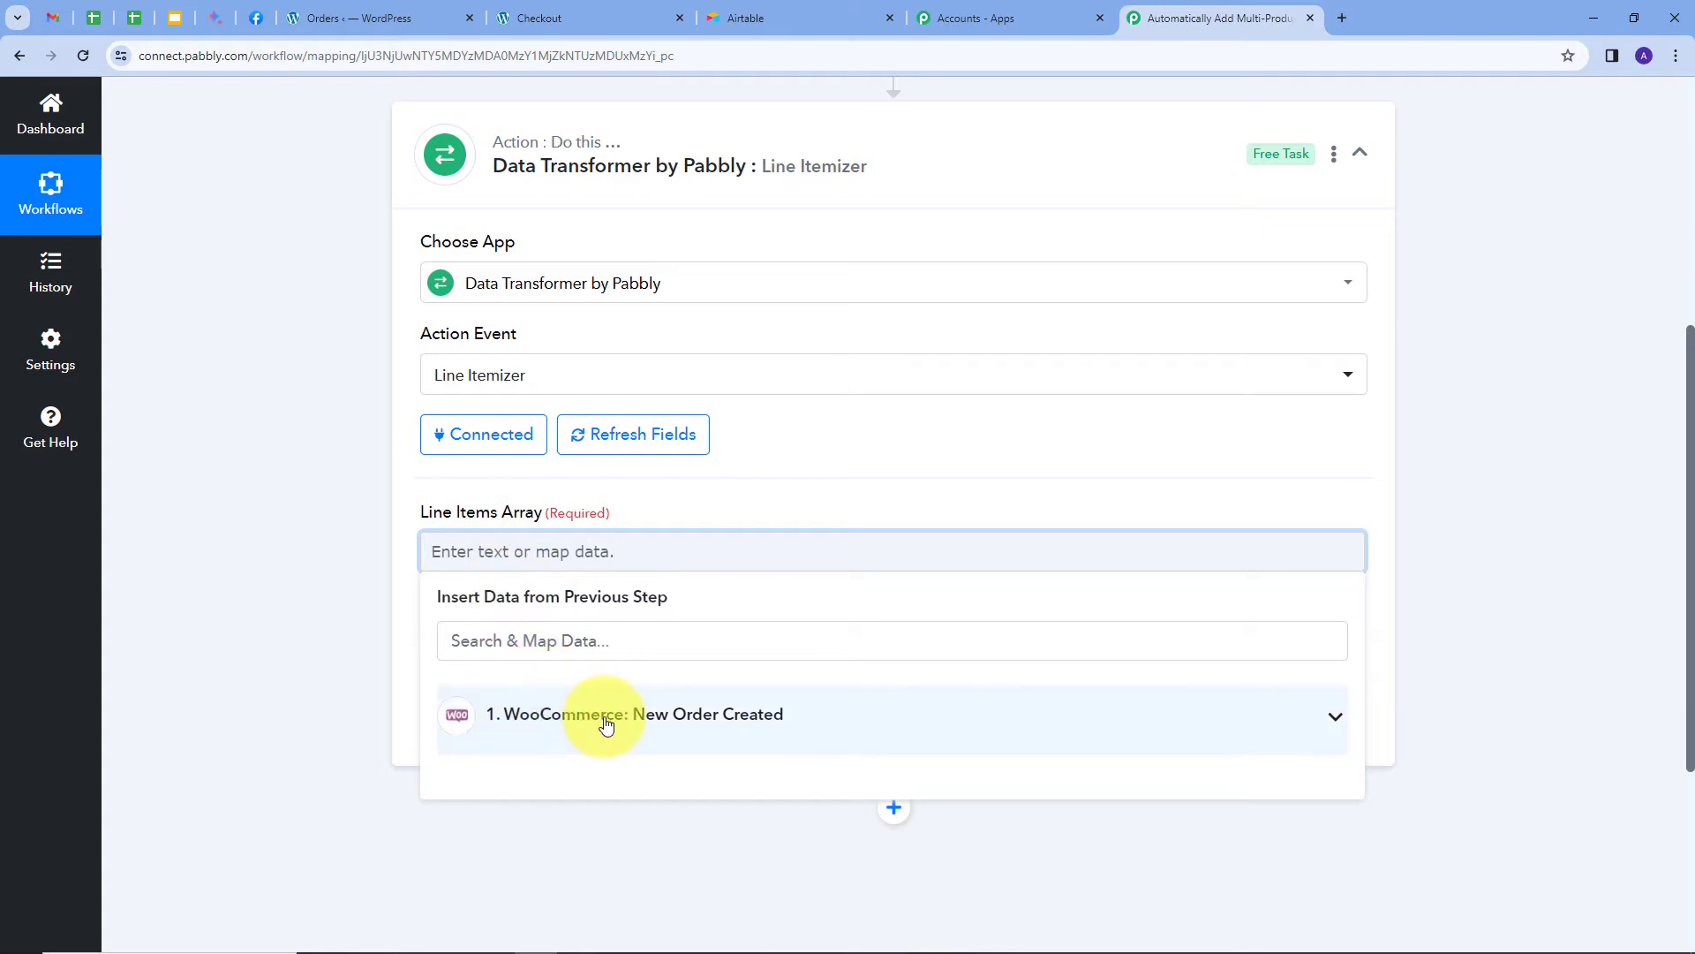
{"action": "left_click", "coordinate": [606, 722]}
{"action": "scroll", "coordinate": [673, 678], "scroll_direction": "down", "scroll_amount": 5}
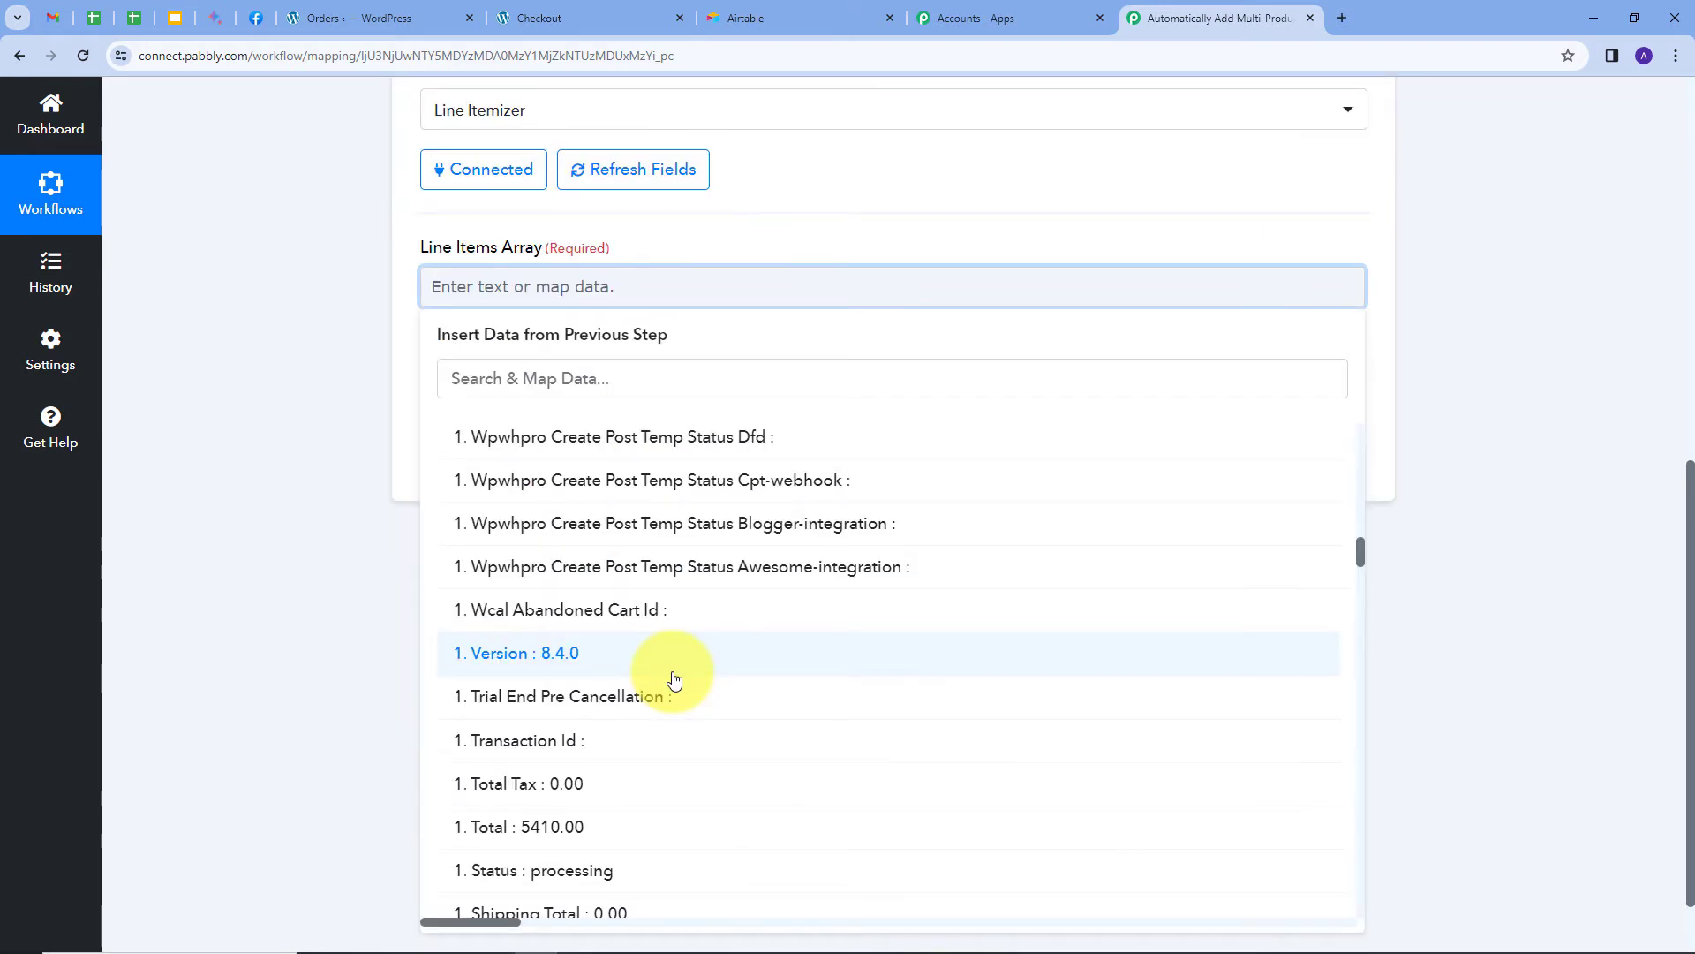
{"action": "scroll", "coordinate": [663, 666], "scroll_direction": "down", "scroll_amount": 4}
{"action": "scroll", "coordinate": [659, 673], "scroll_direction": "down", "scroll_amount": 5}
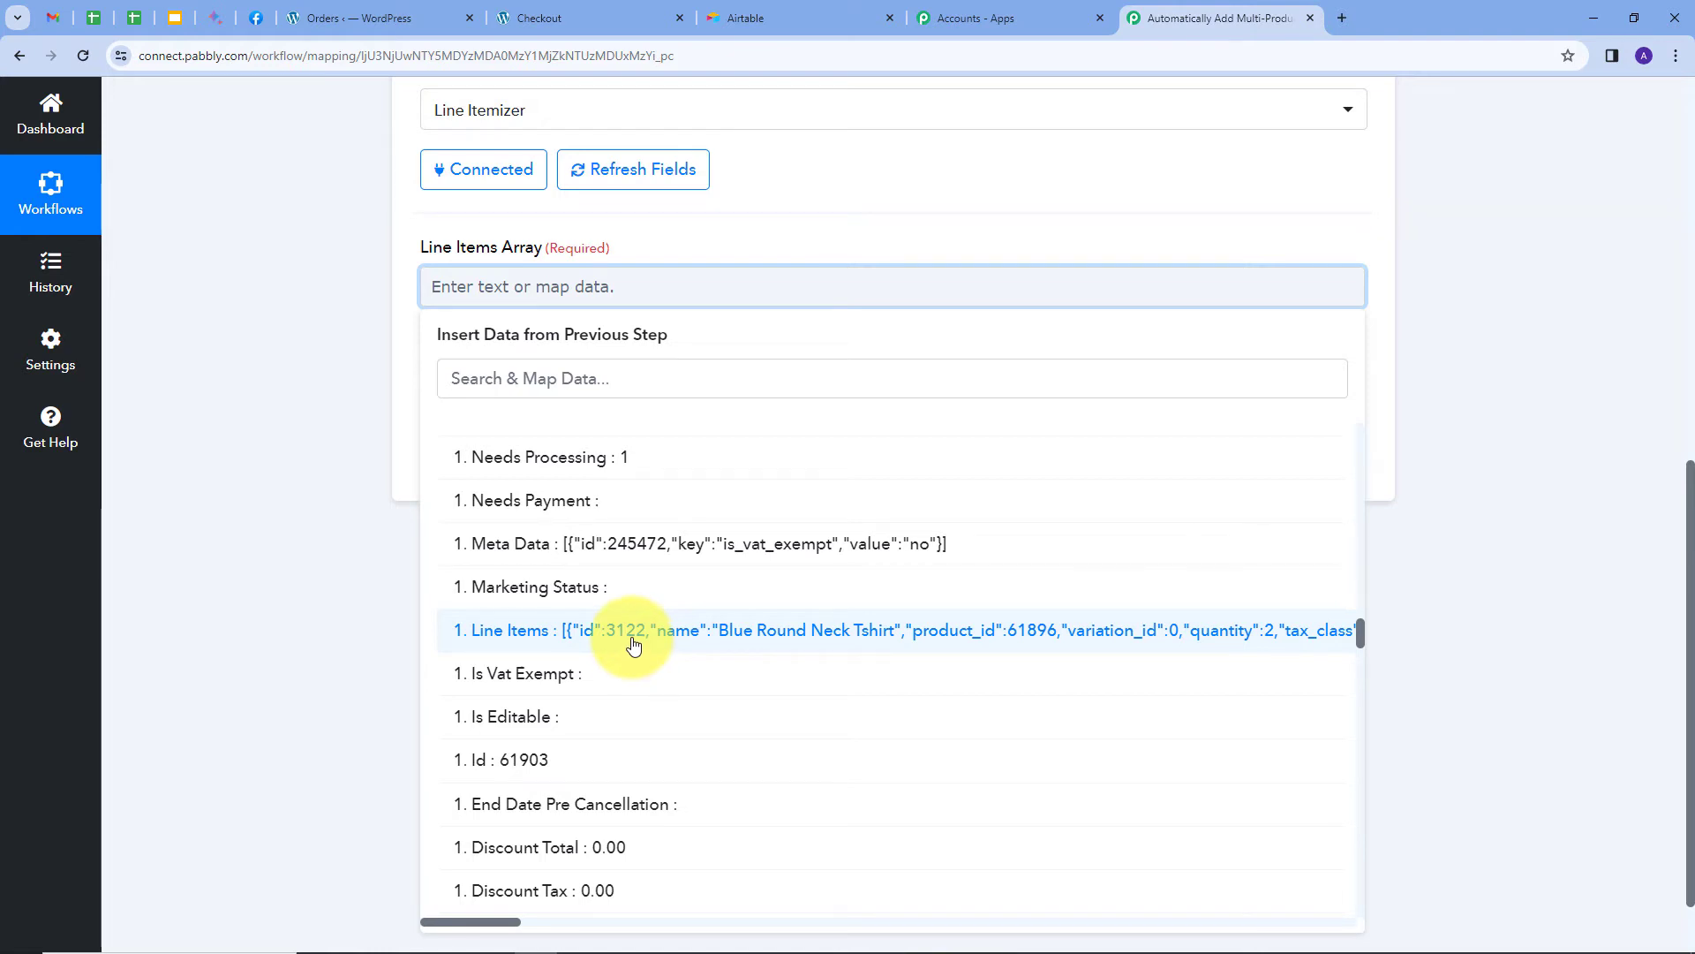
{"action": "left_click", "coordinate": [634, 650]}
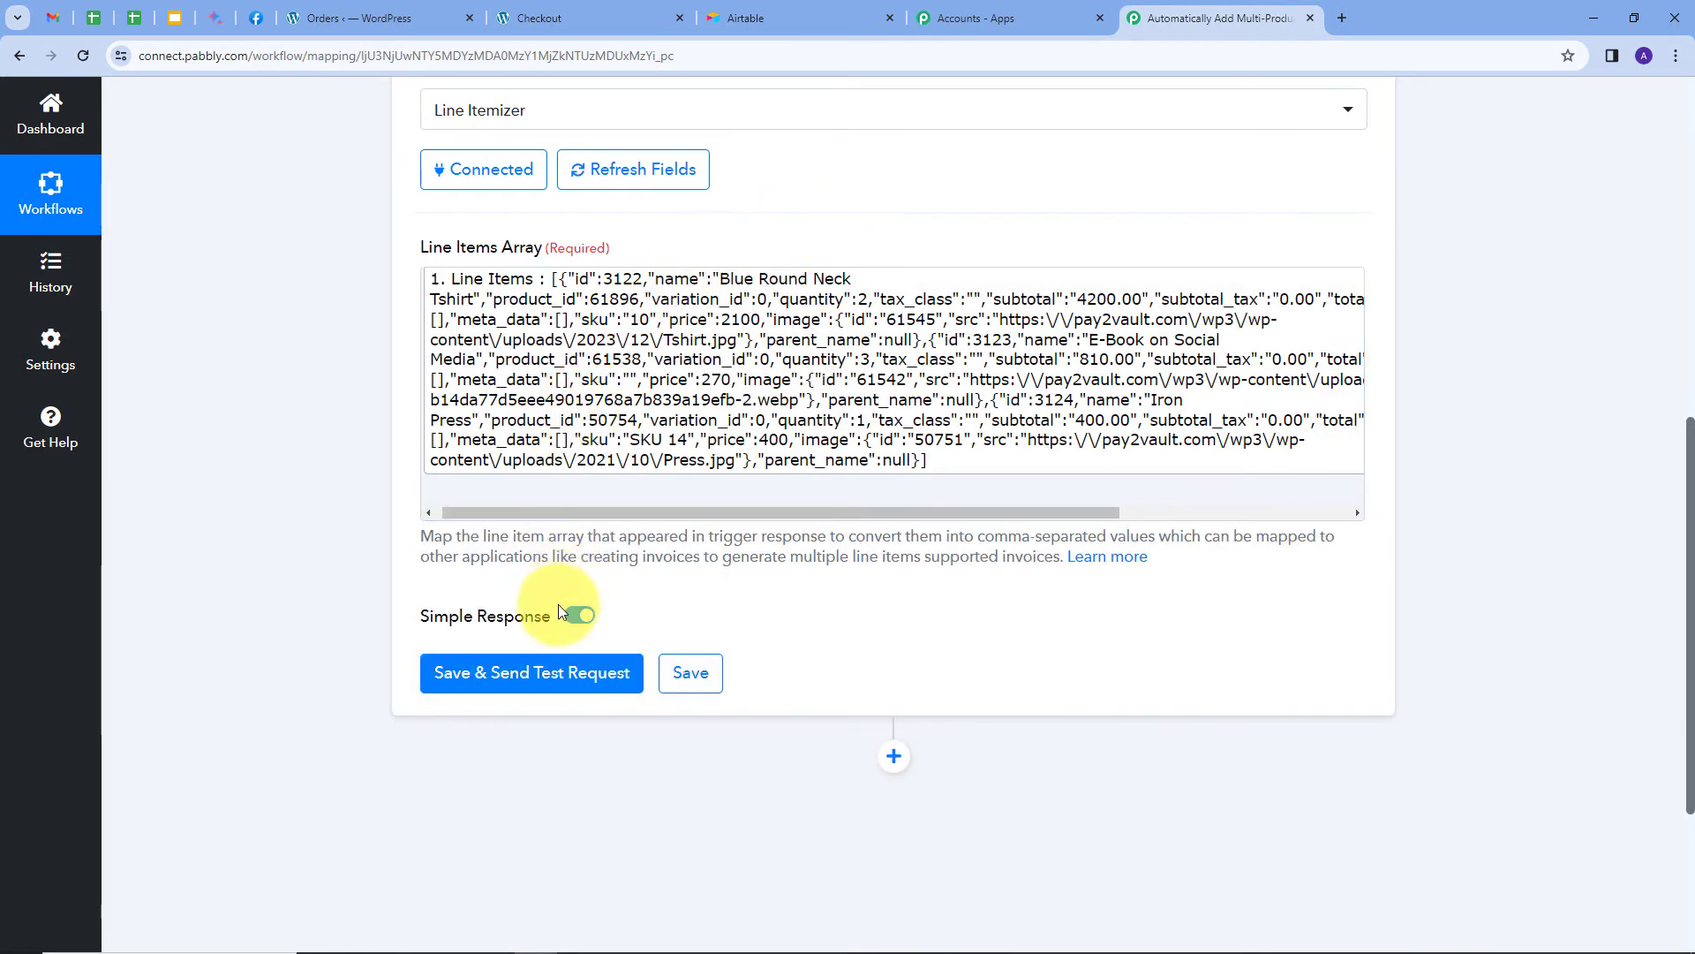
{"action": "left_click", "coordinate": [506, 674]}
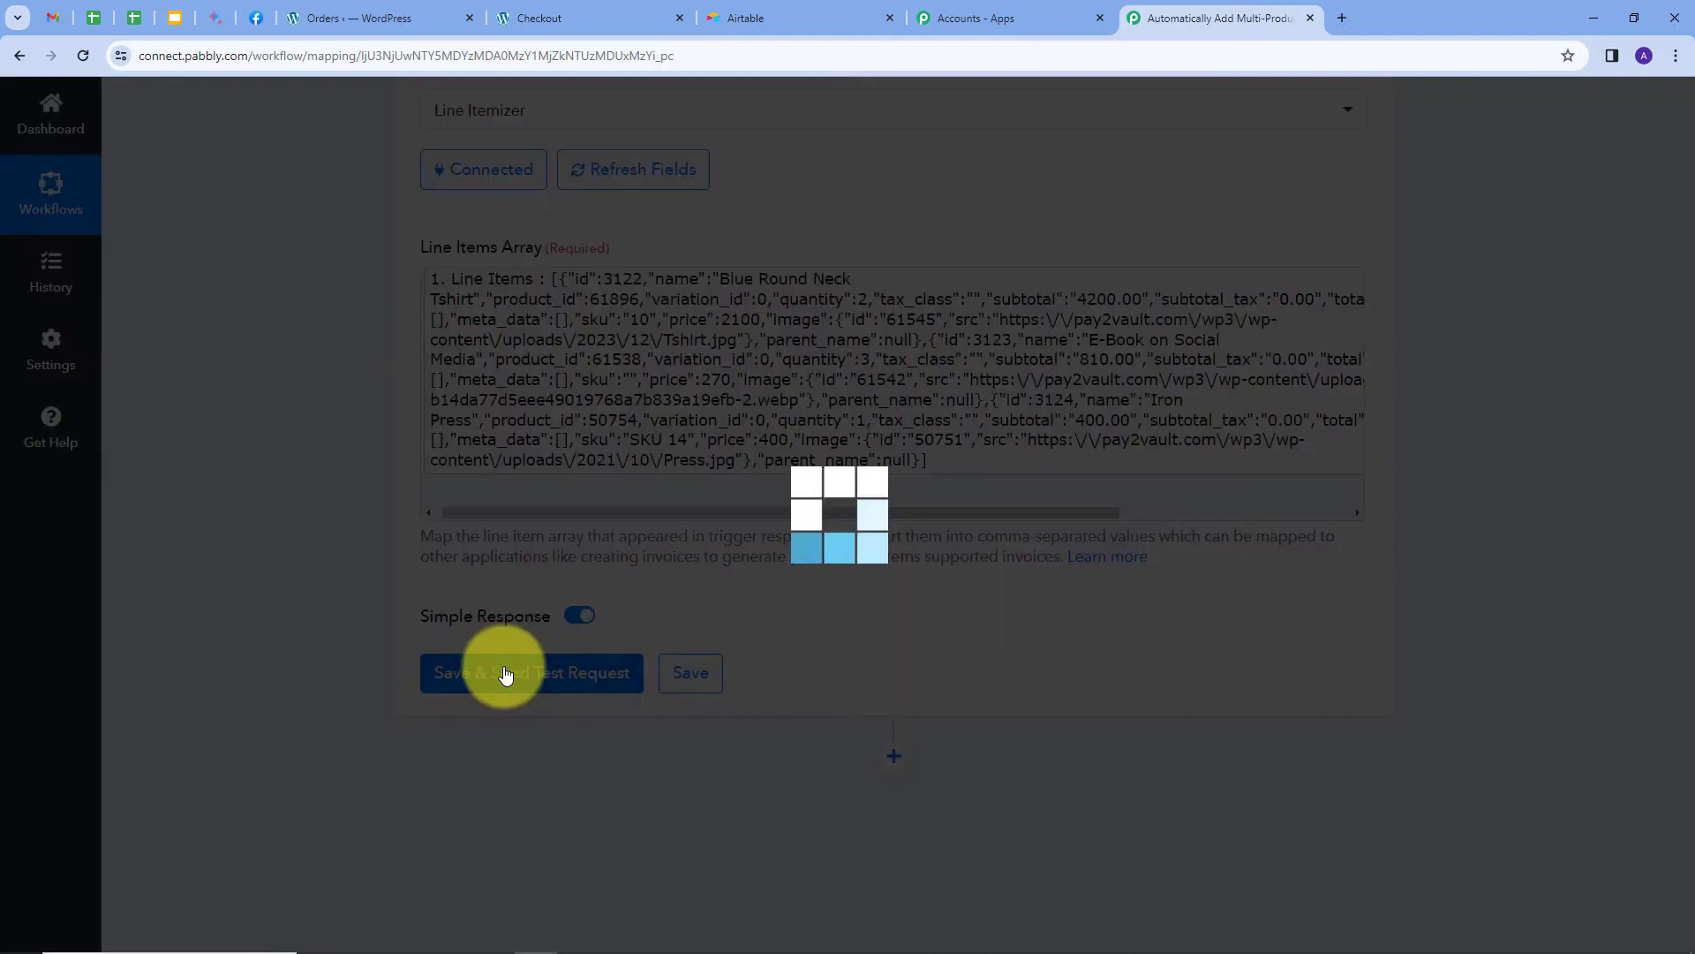
Review the returned comma-separated Id, Product Id, Quantity and Subtotal values.
{"action": "scroll", "coordinate": [1430, 566], "scroll_direction": "down", "scroll_amount": 4}
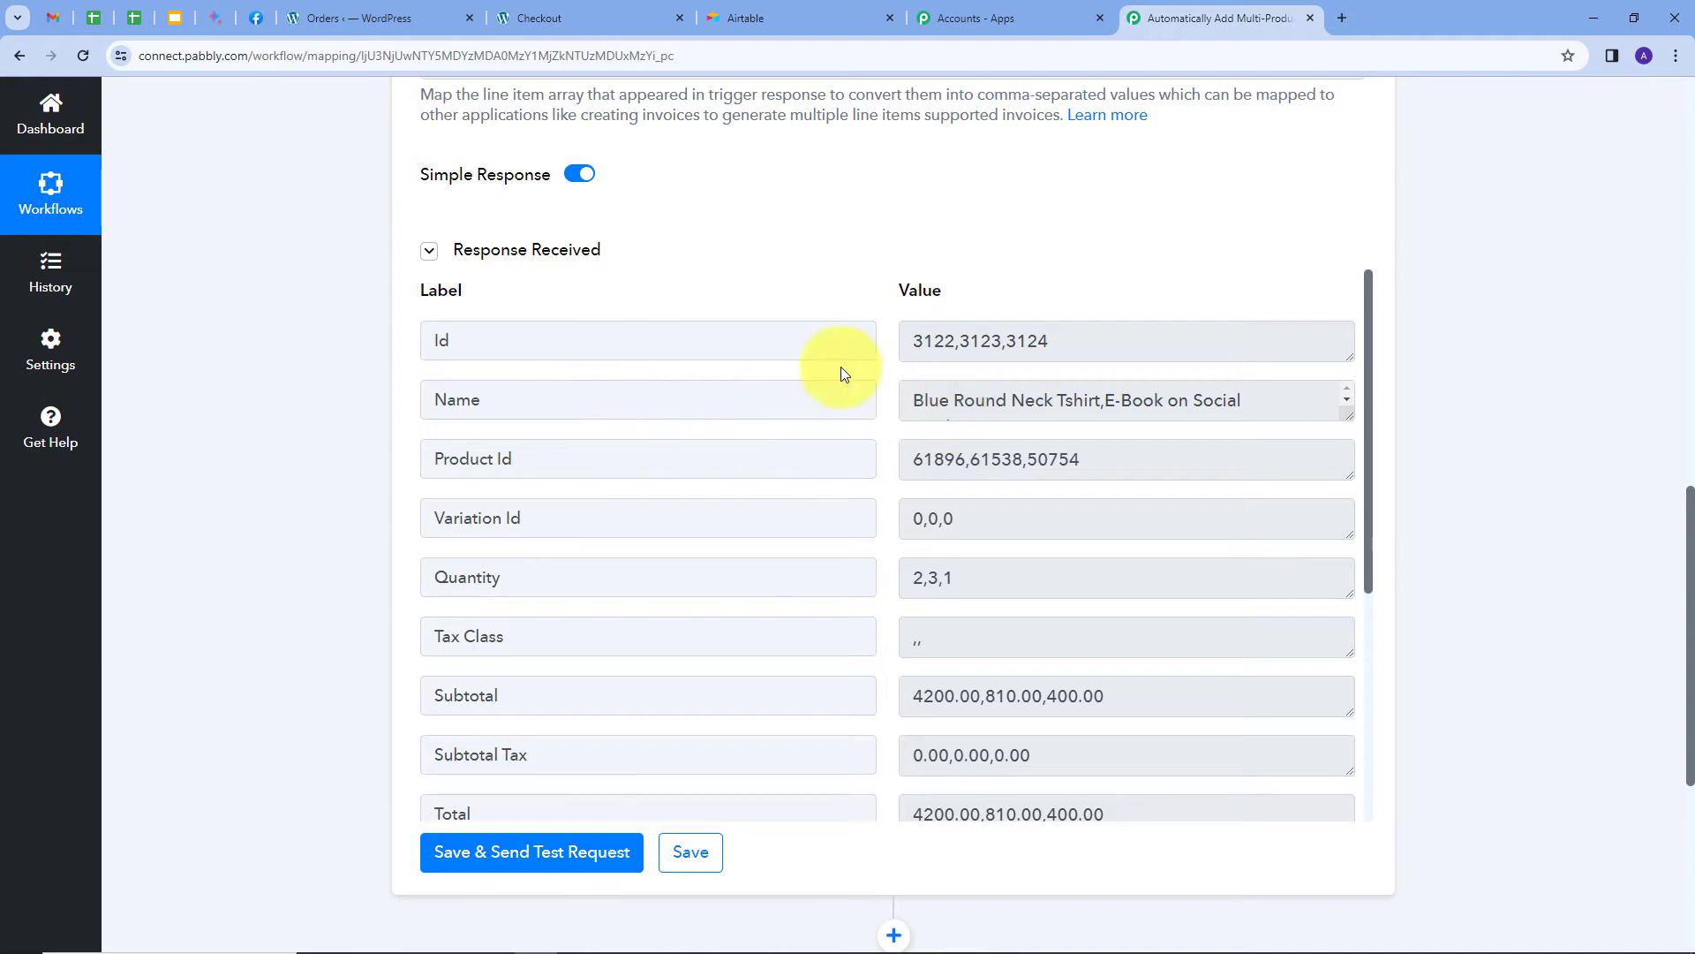
{"action": "left_click_drag", "start_coordinate": [1088, 338], "coordinate": [1035, 432]}
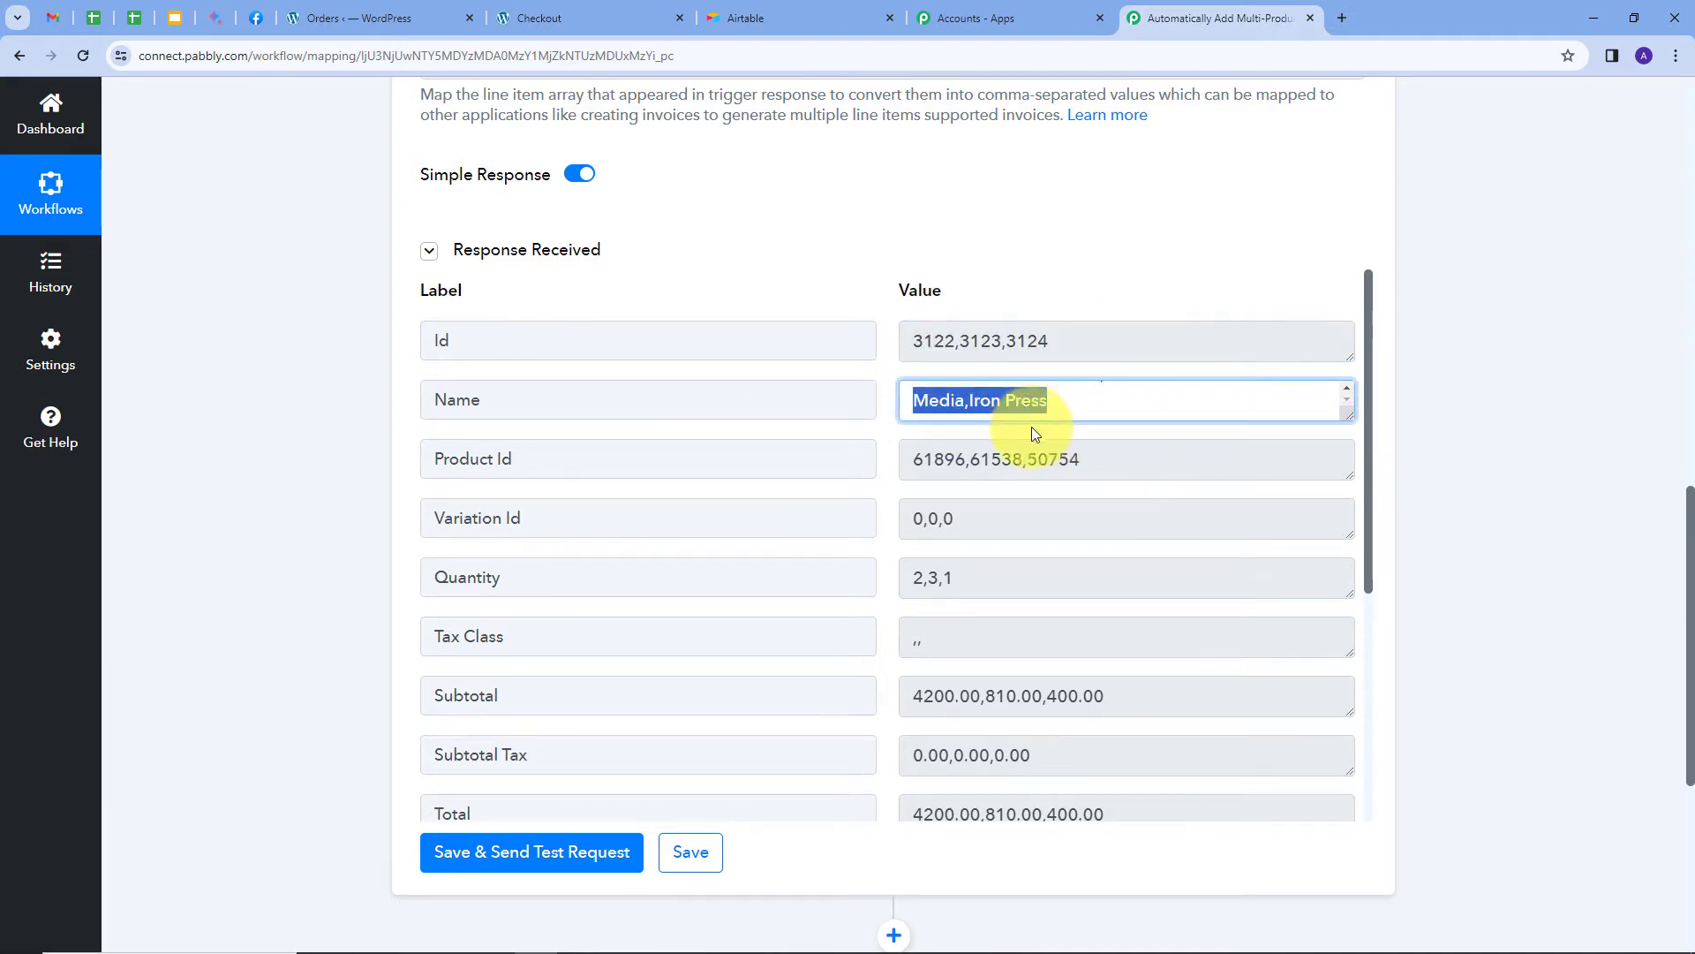
{"action": "left_click_drag", "start_coordinate": [1155, 462], "coordinate": [834, 466]}
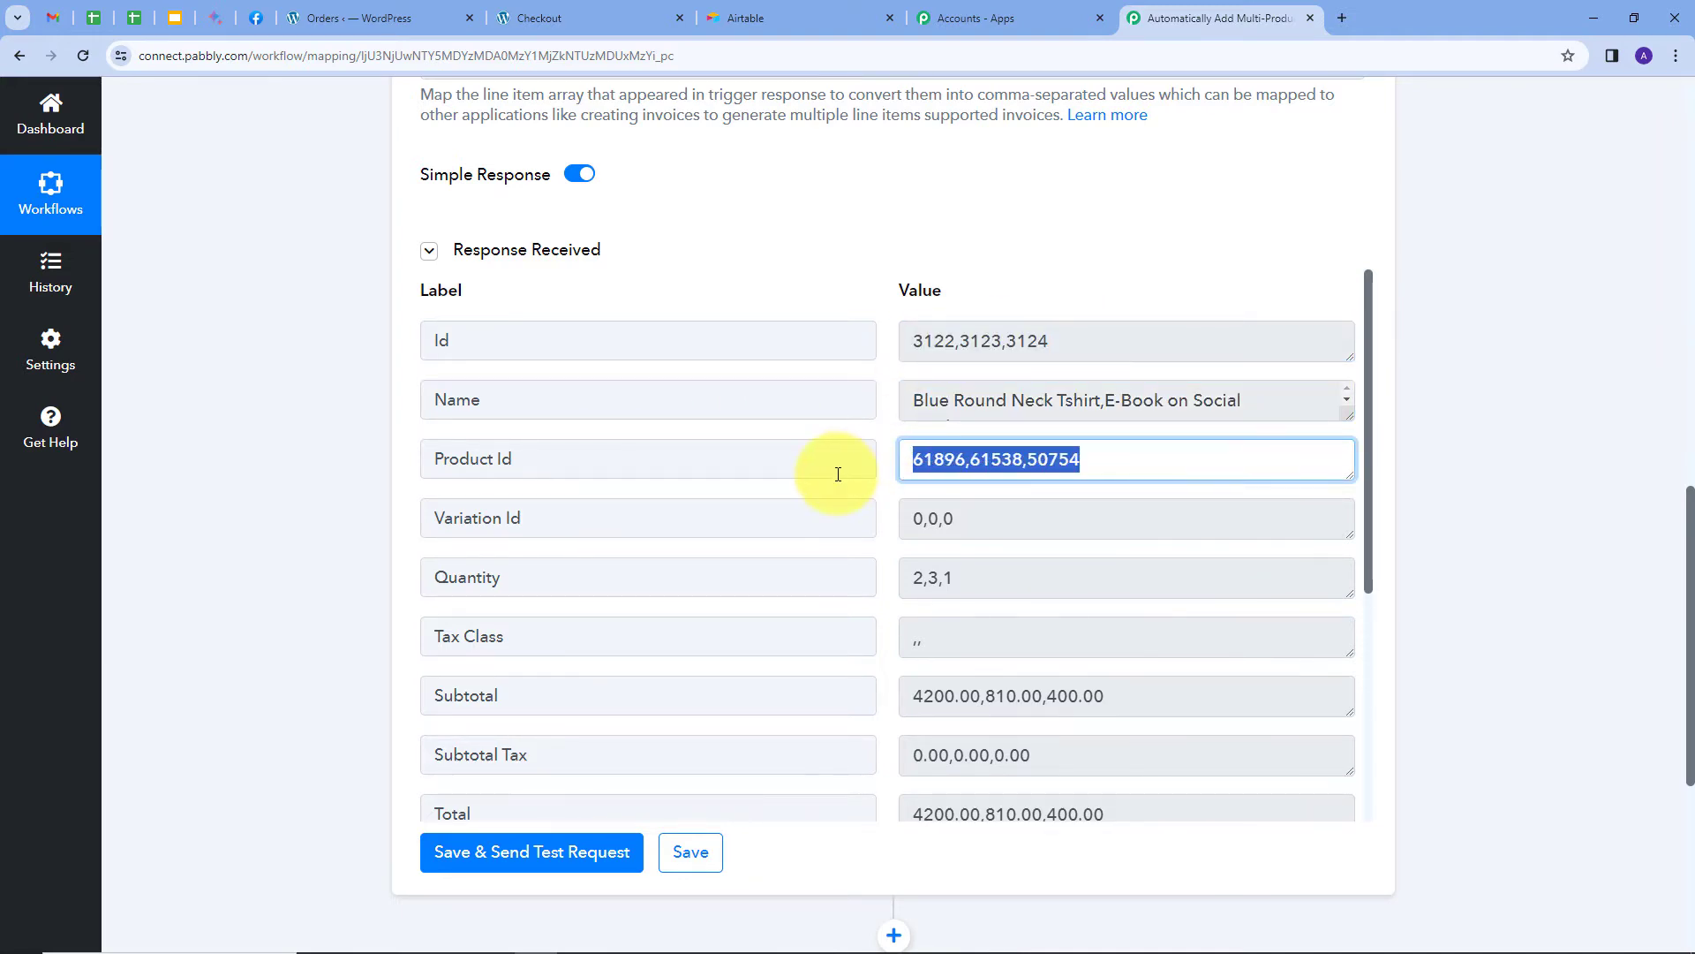
{"action": "left_click_drag", "start_coordinate": [991, 577], "coordinate": [863, 586]}
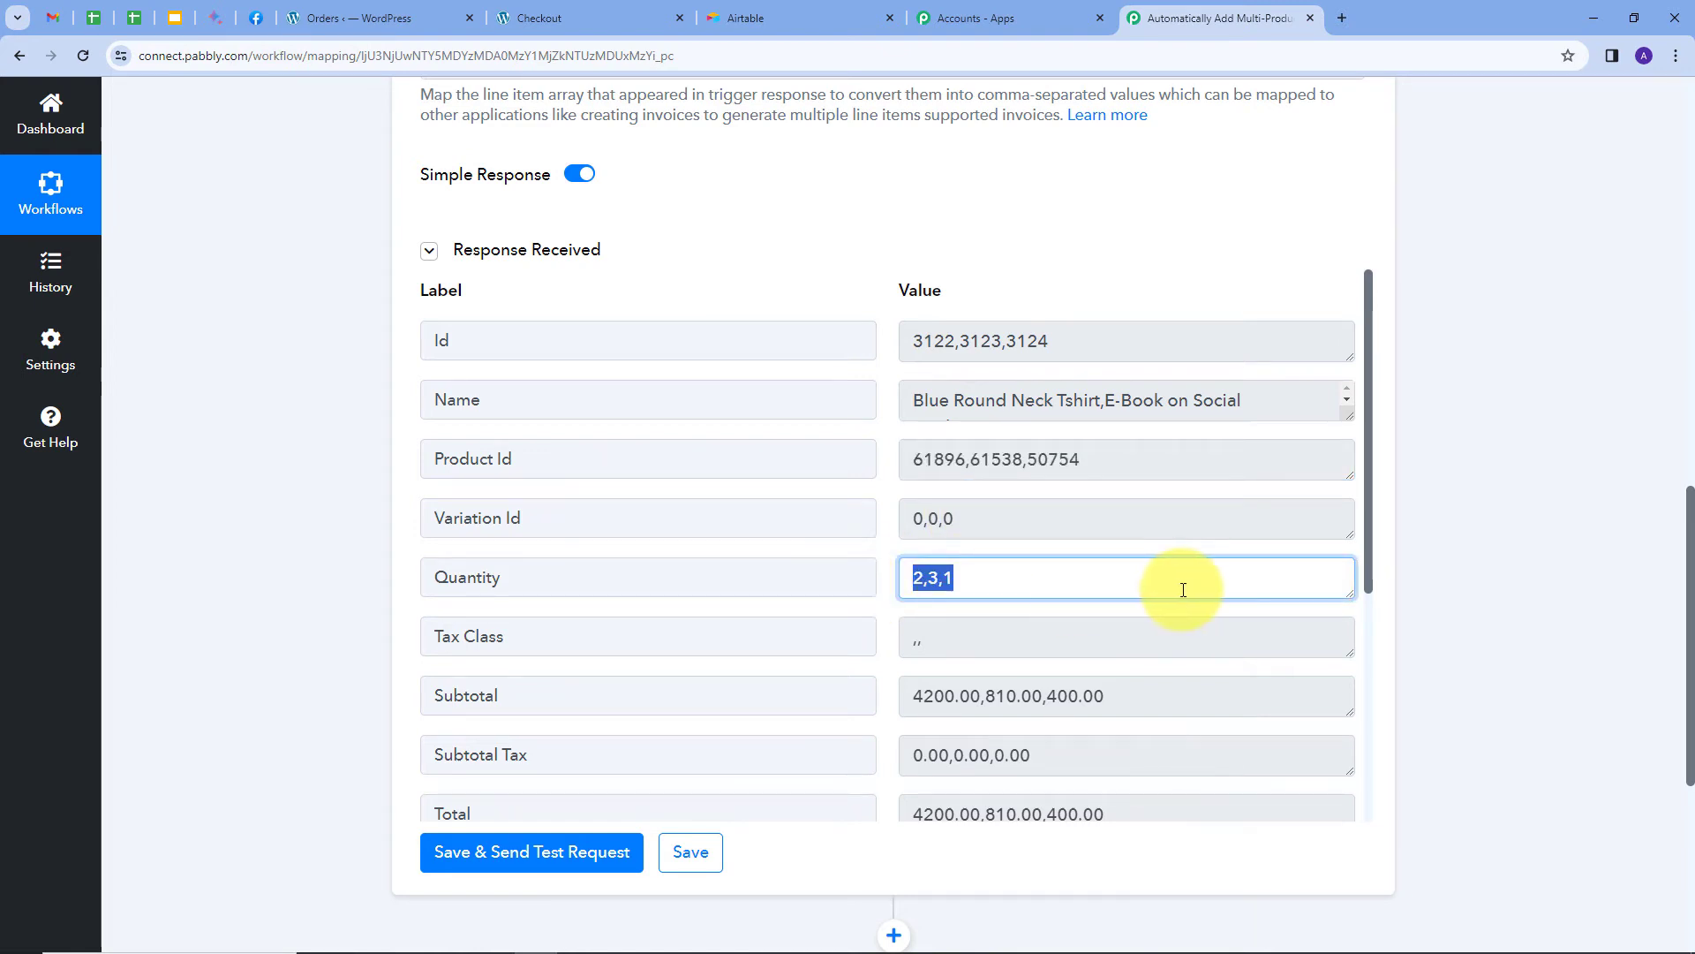
{"action": "scroll", "coordinate": [1206, 607], "scroll_direction": "down", "scroll_amount": 1}
{"action": "left_click_drag", "start_coordinate": [1206, 612], "coordinate": [719, 629]}
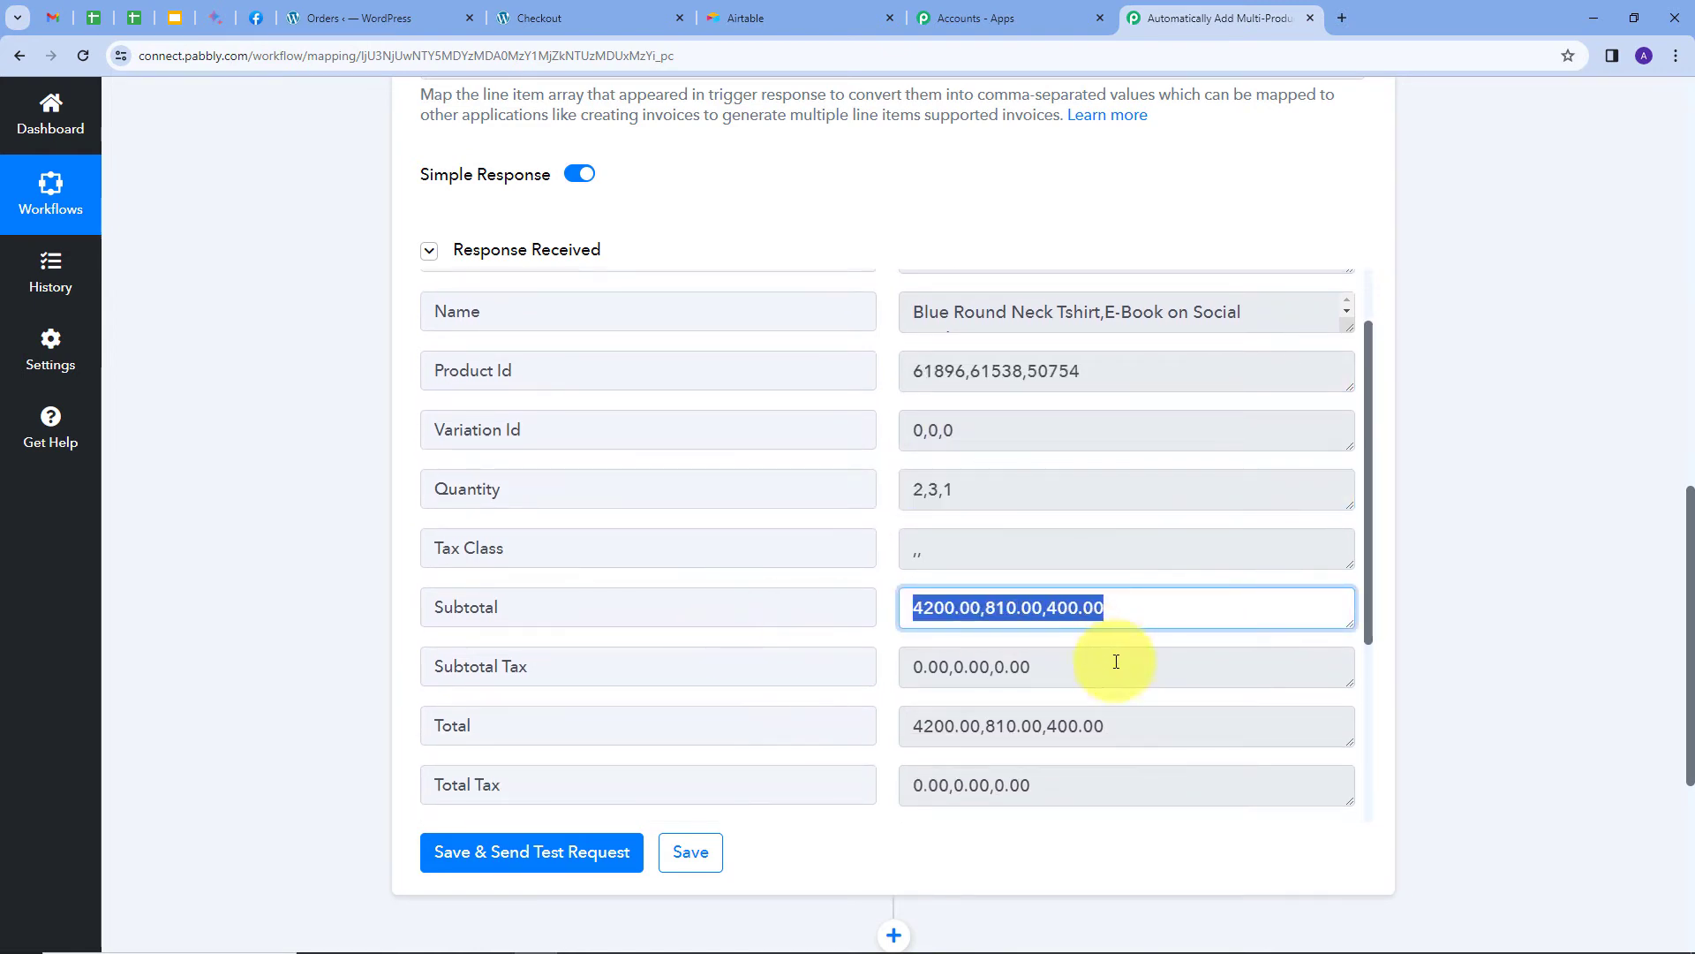
{"action": "scroll", "coordinate": [1005, 567], "scroll_direction": "up", "scroll_amount": 1}
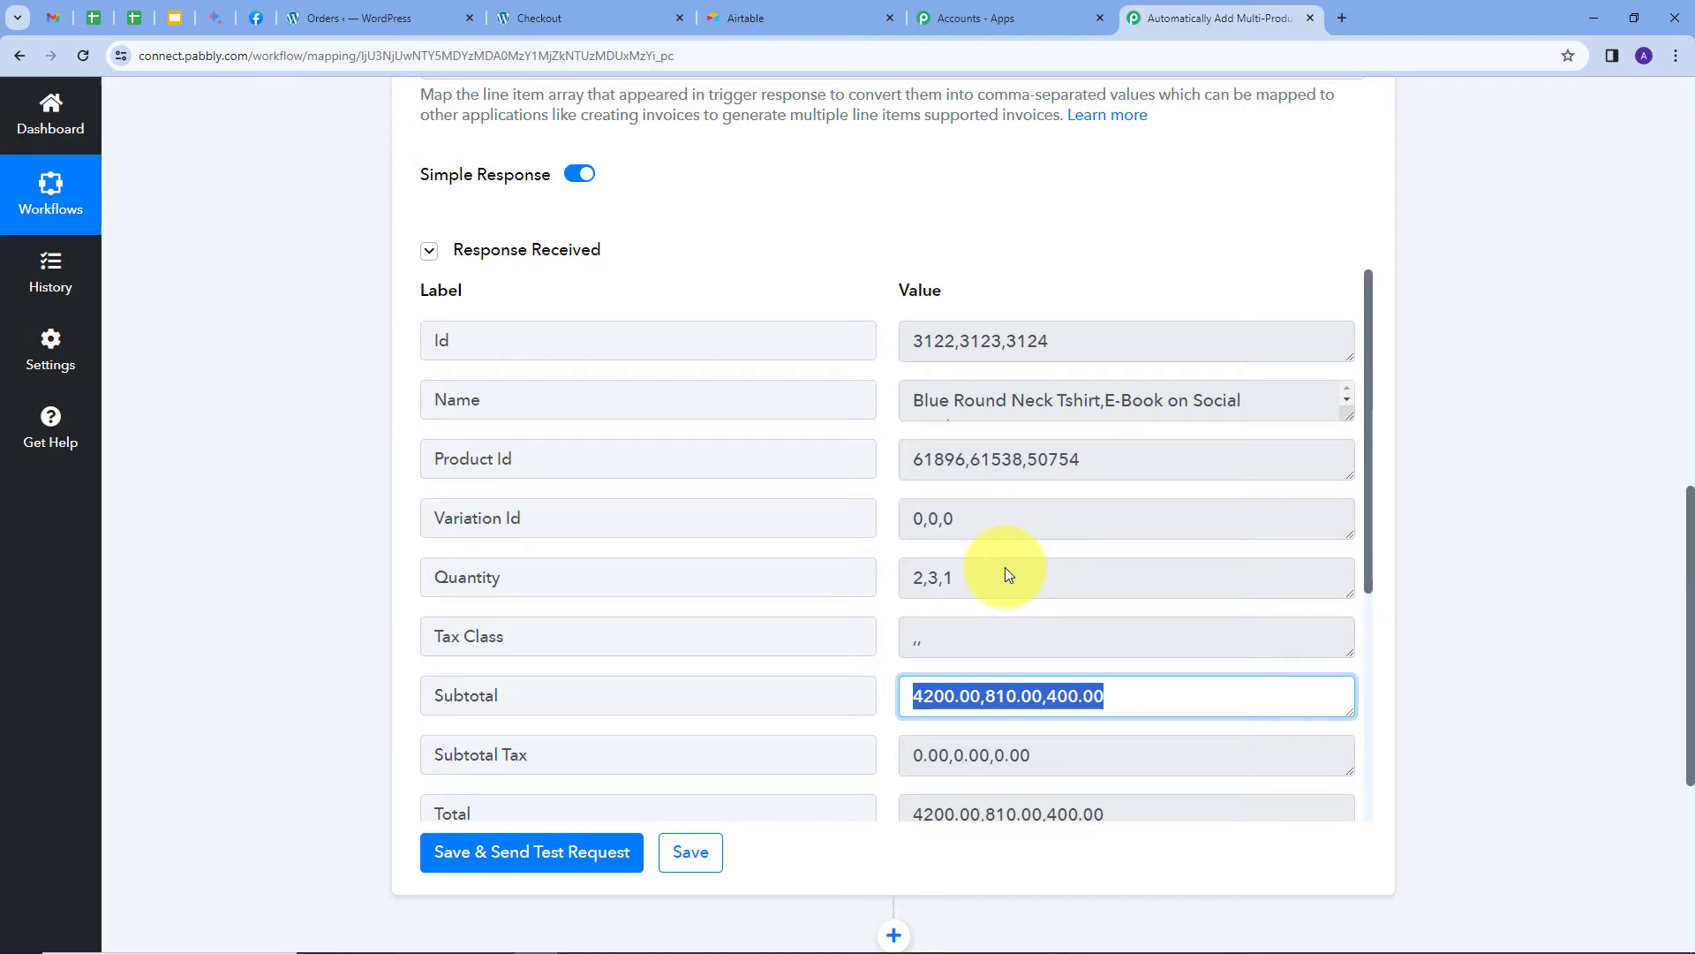
{"action": "left_click", "coordinate": [892, 549]}
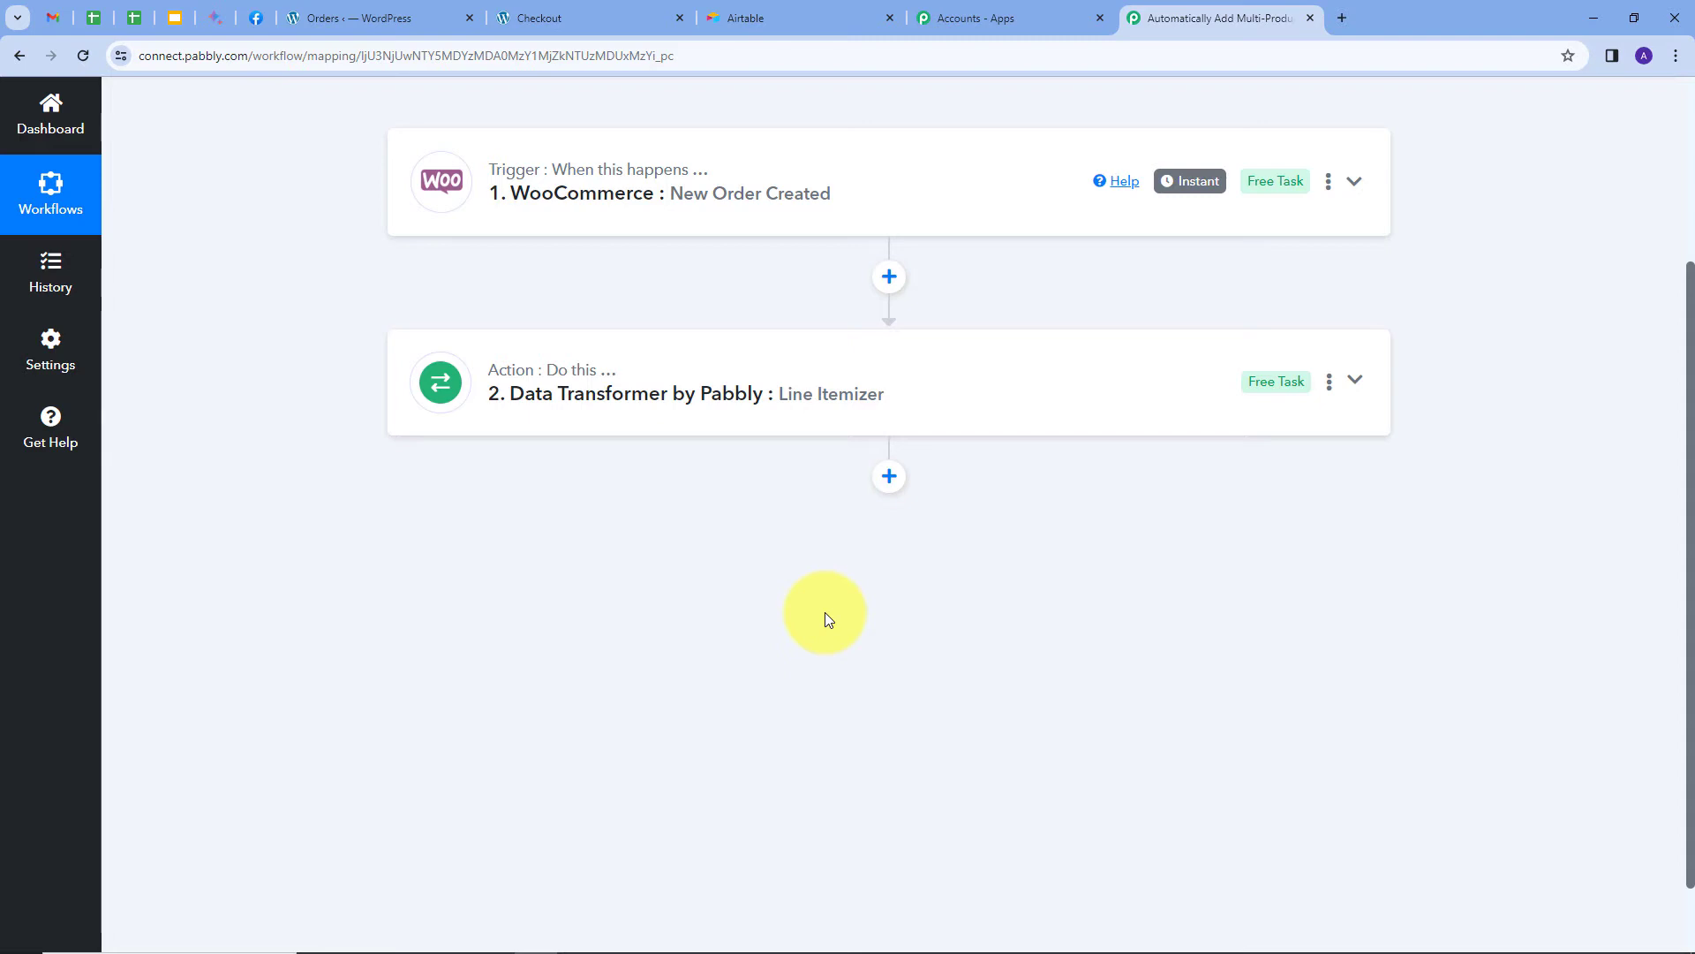
Add a connected Text Formatter step using the Replace Text action.
{"action": "left_click", "coordinate": [890, 478]}
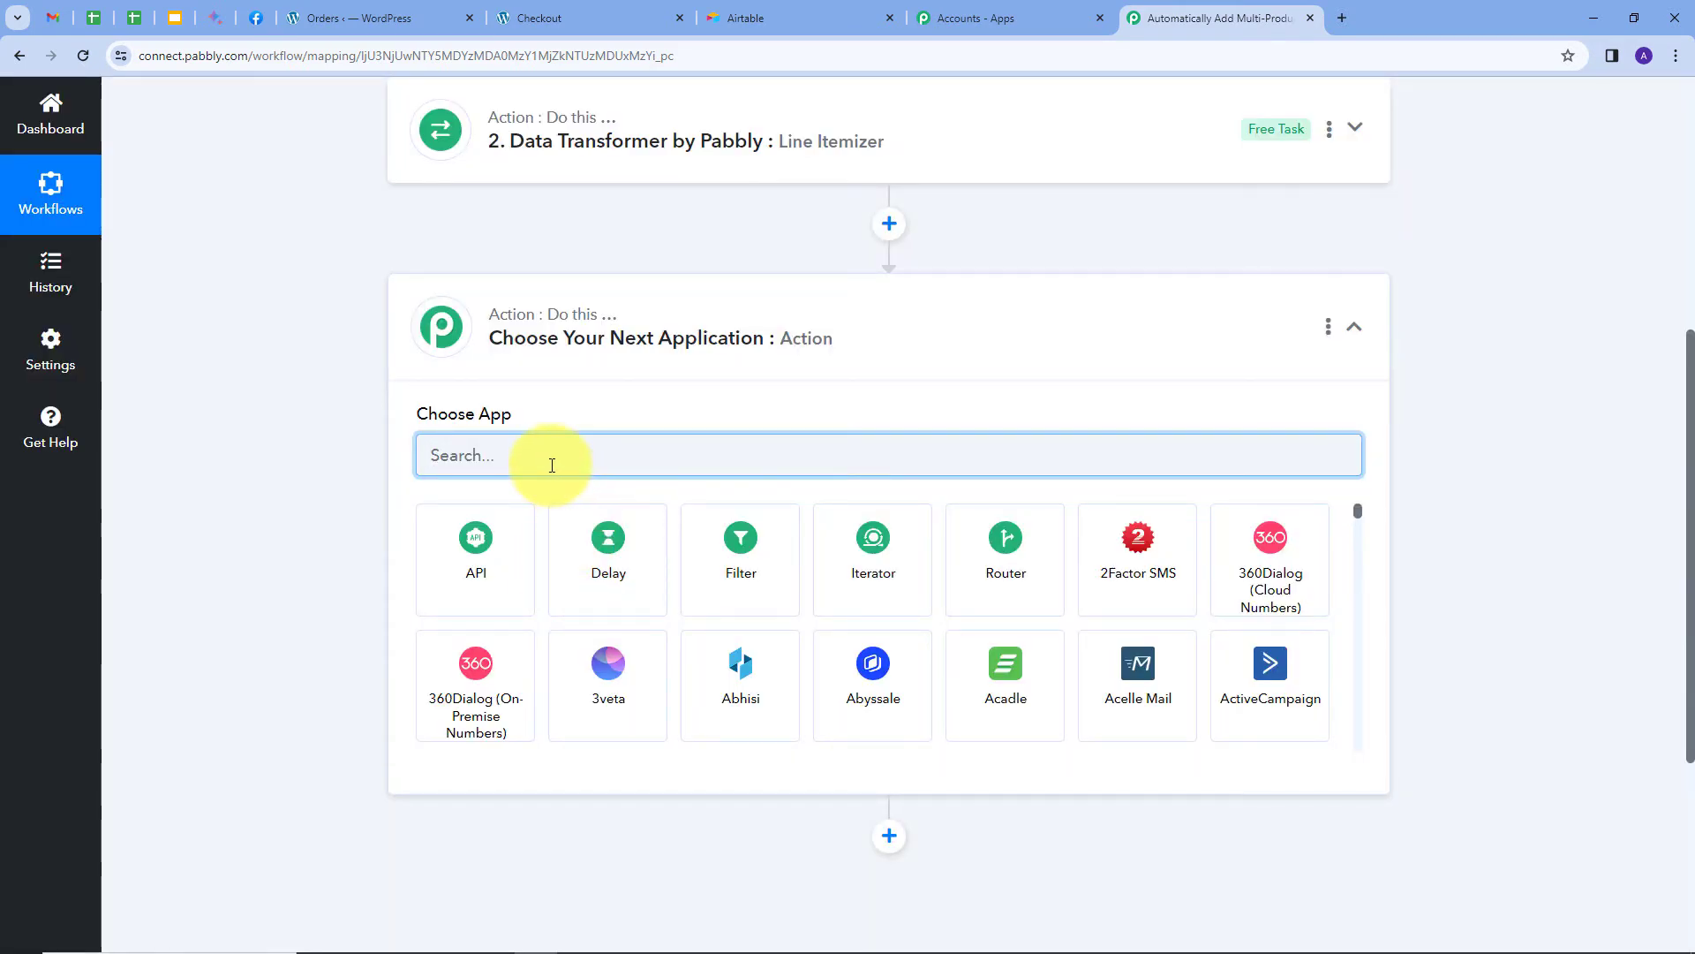
{"action": "type", "text": "text"}
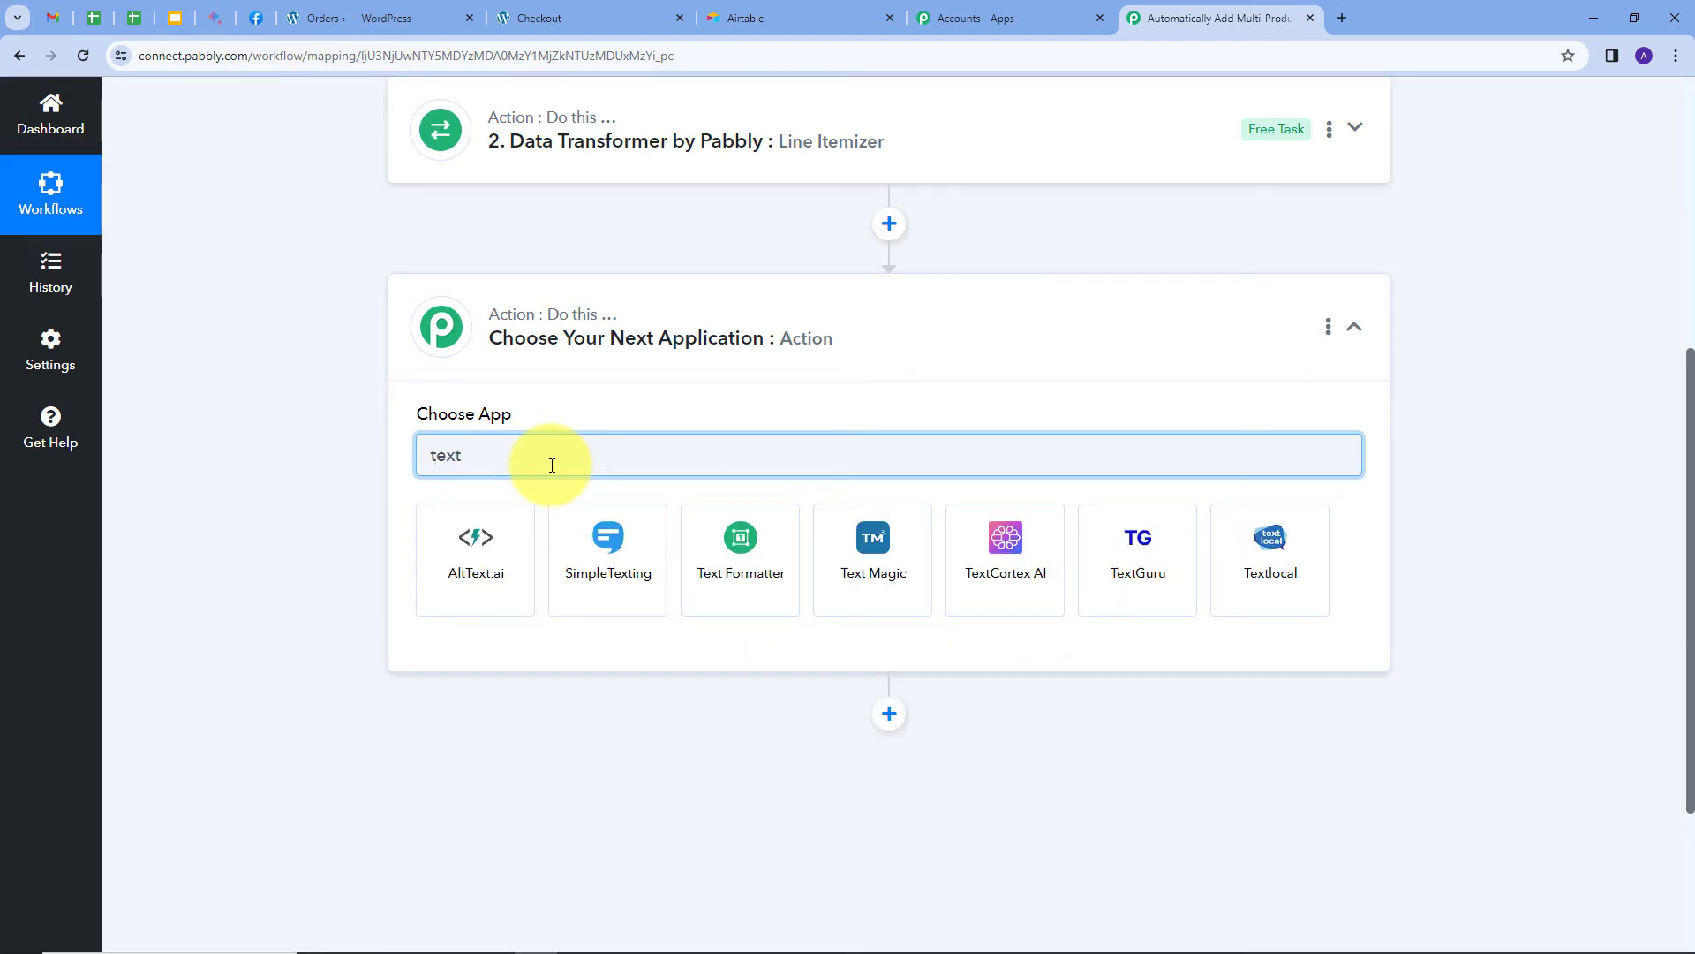
{"action": "left_click", "coordinate": [733, 540]}
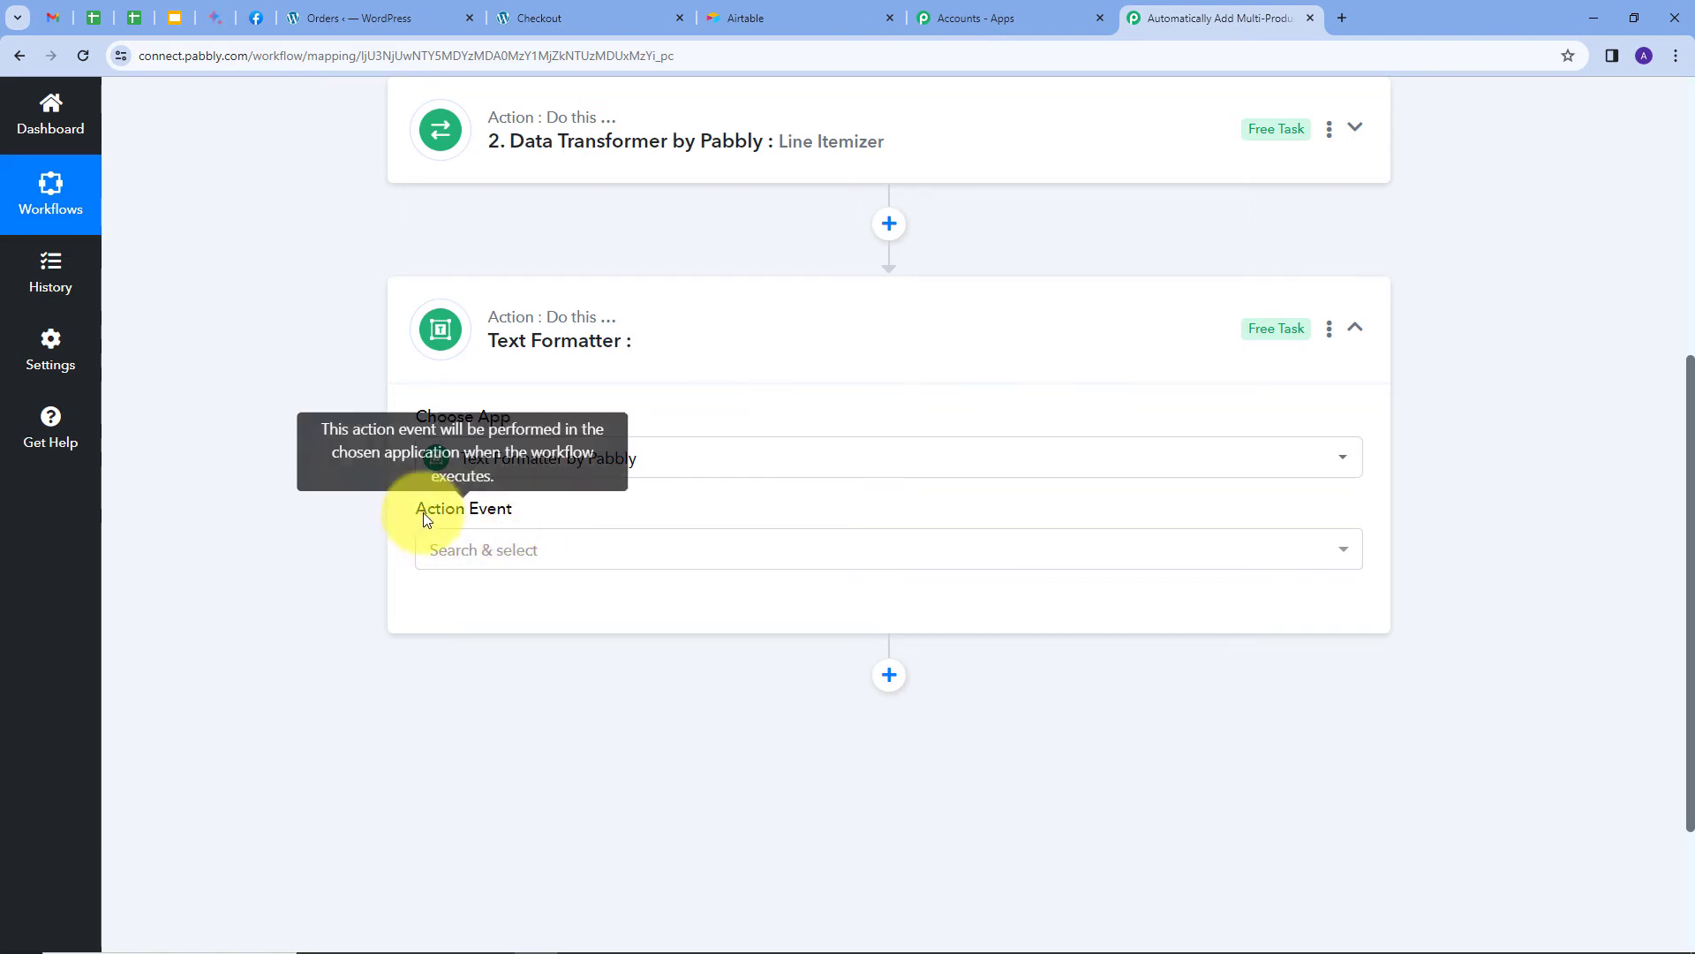
{"action": "left_click", "coordinate": [675, 552]}
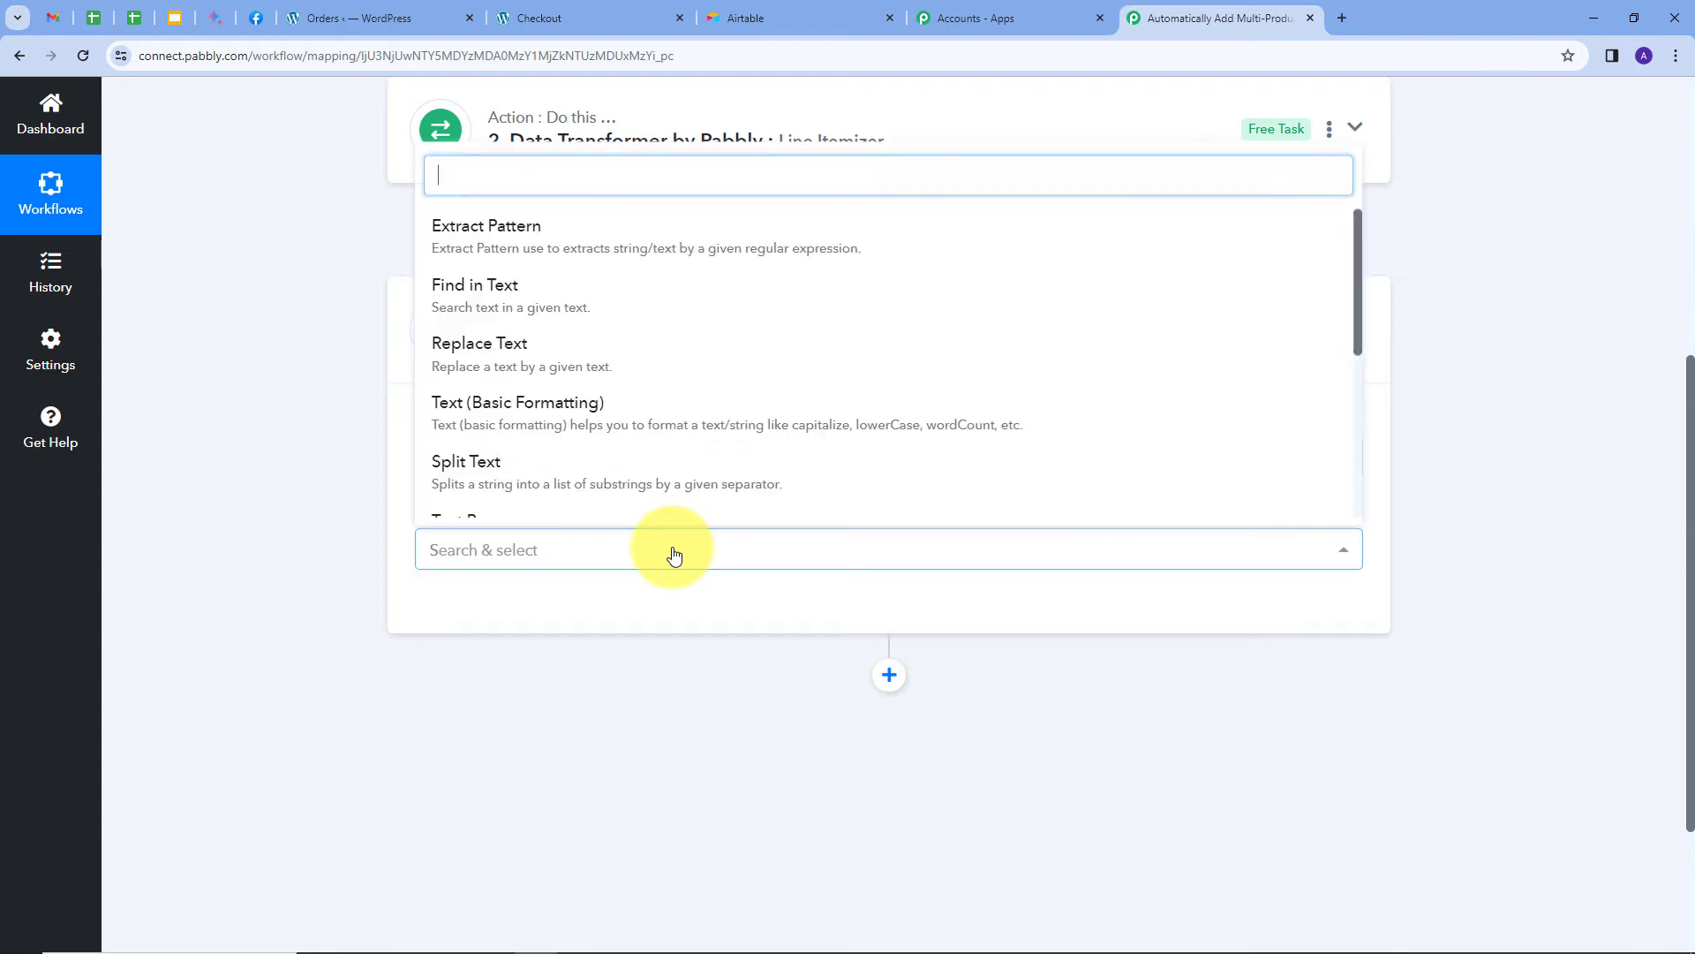
{"action": "left_click", "coordinate": [514, 369]}
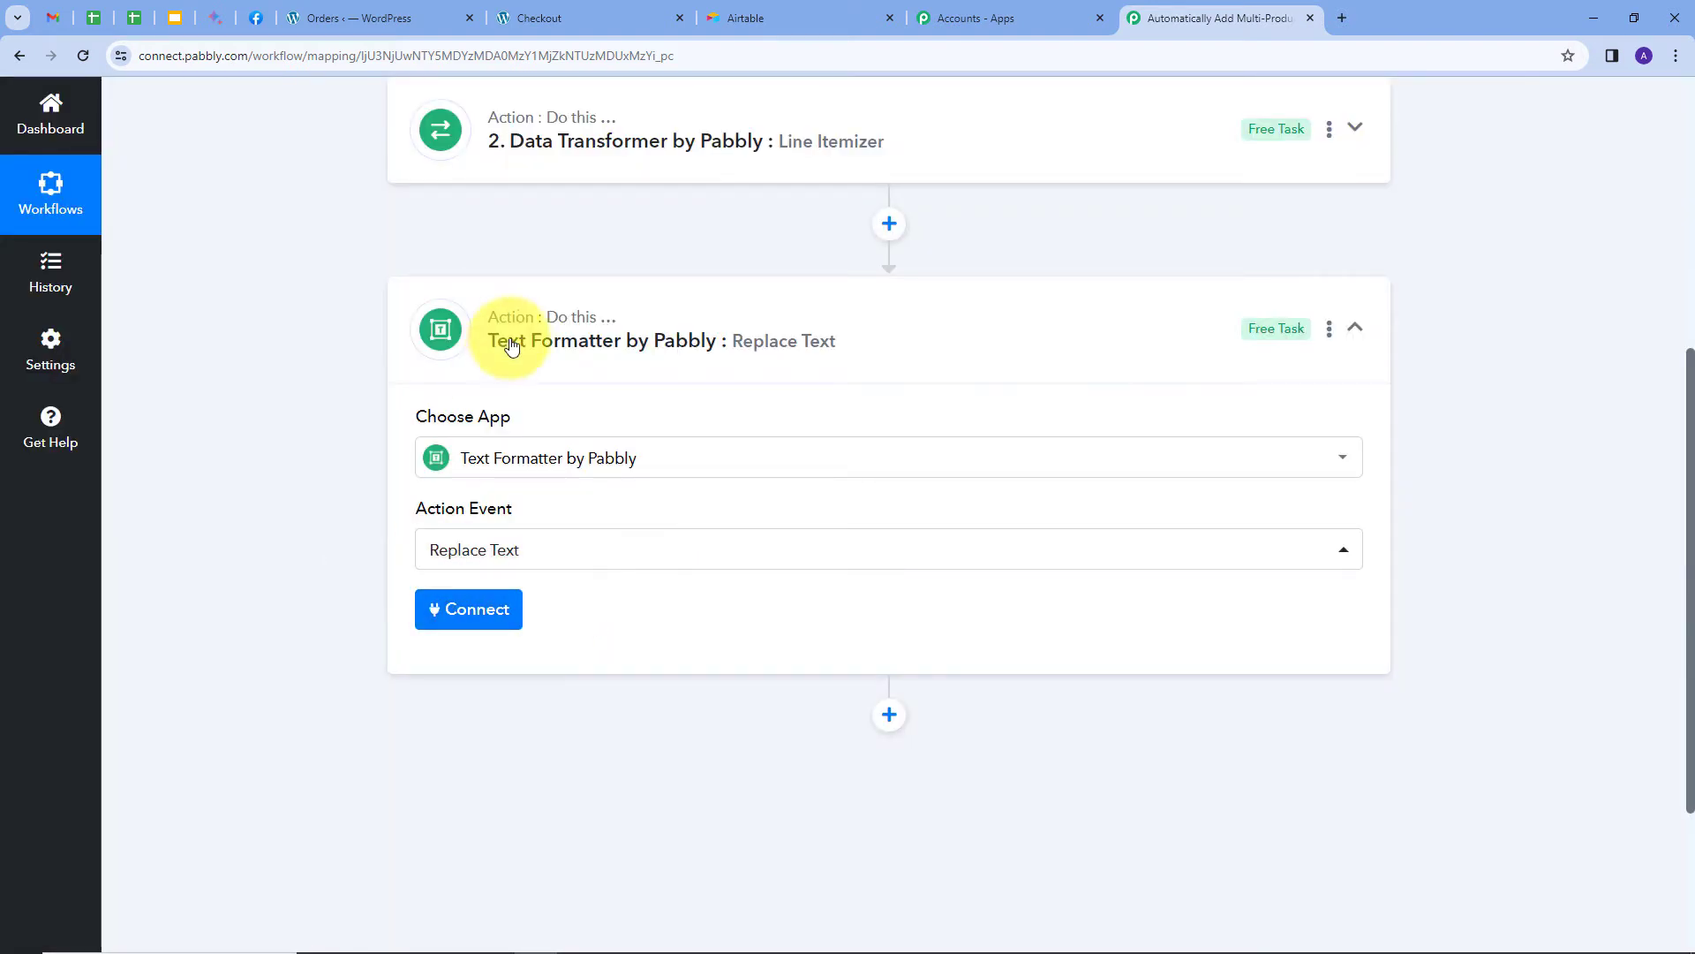
{"action": "left_click", "coordinate": [455, 611]}
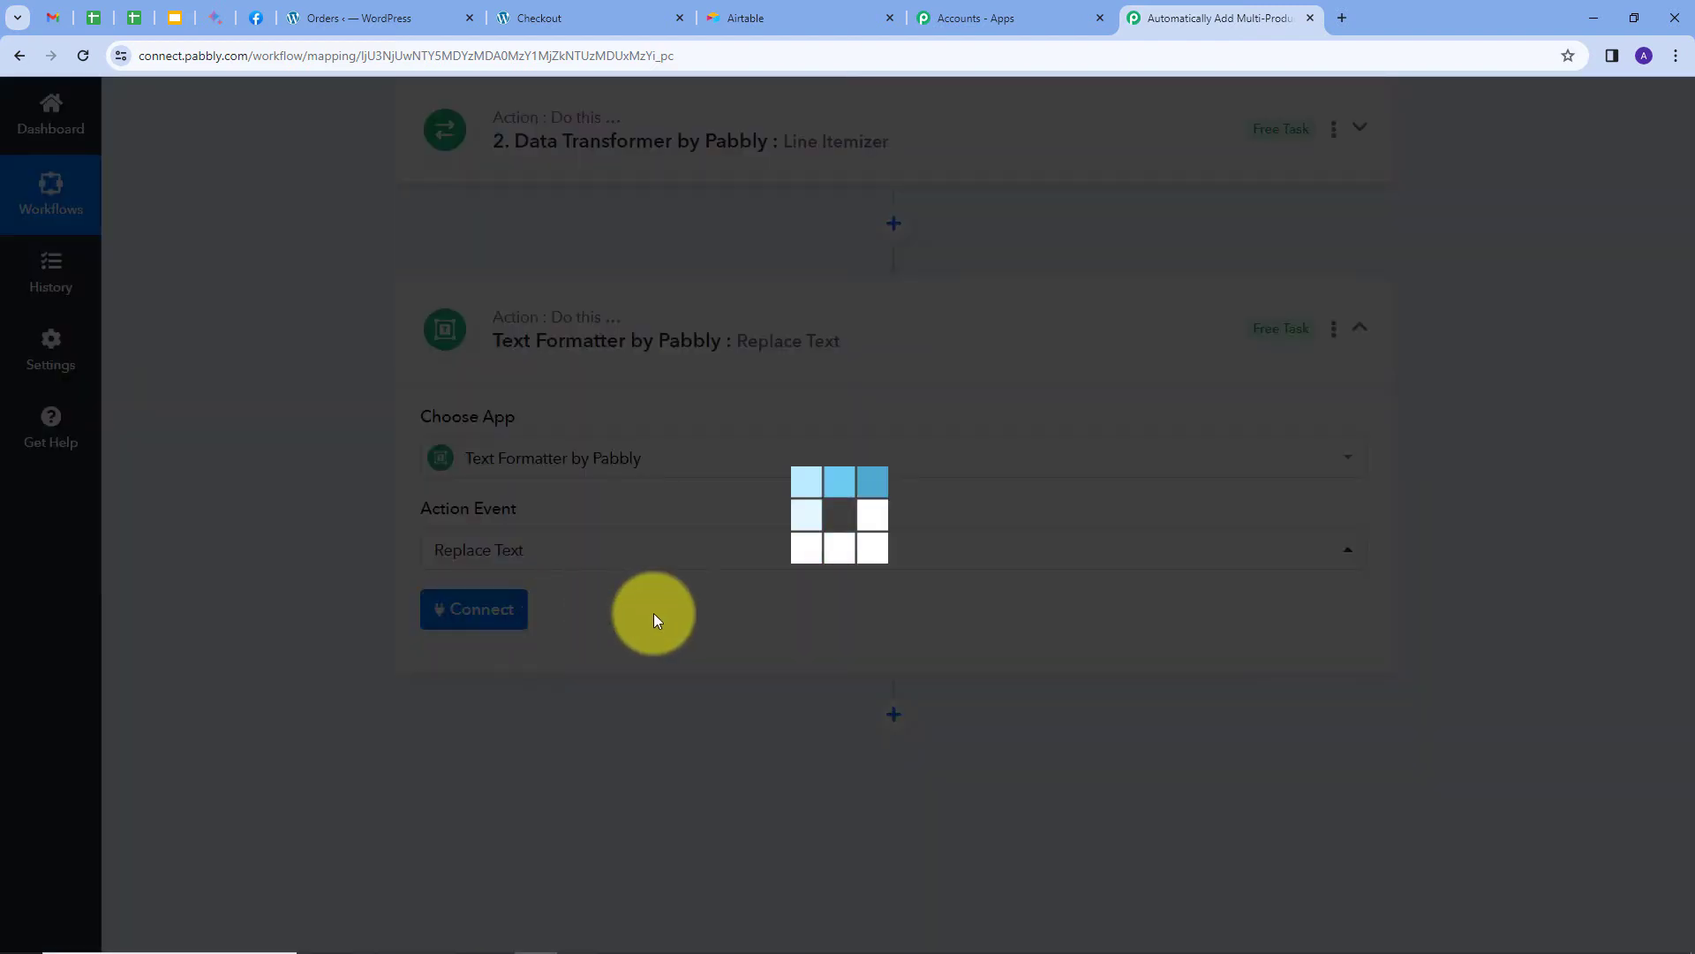
Map the Line Itemizer Name values into Text, with Find ',' and Replace '\n'.
{"action": "left_click", "coordinate": [548, 547]}
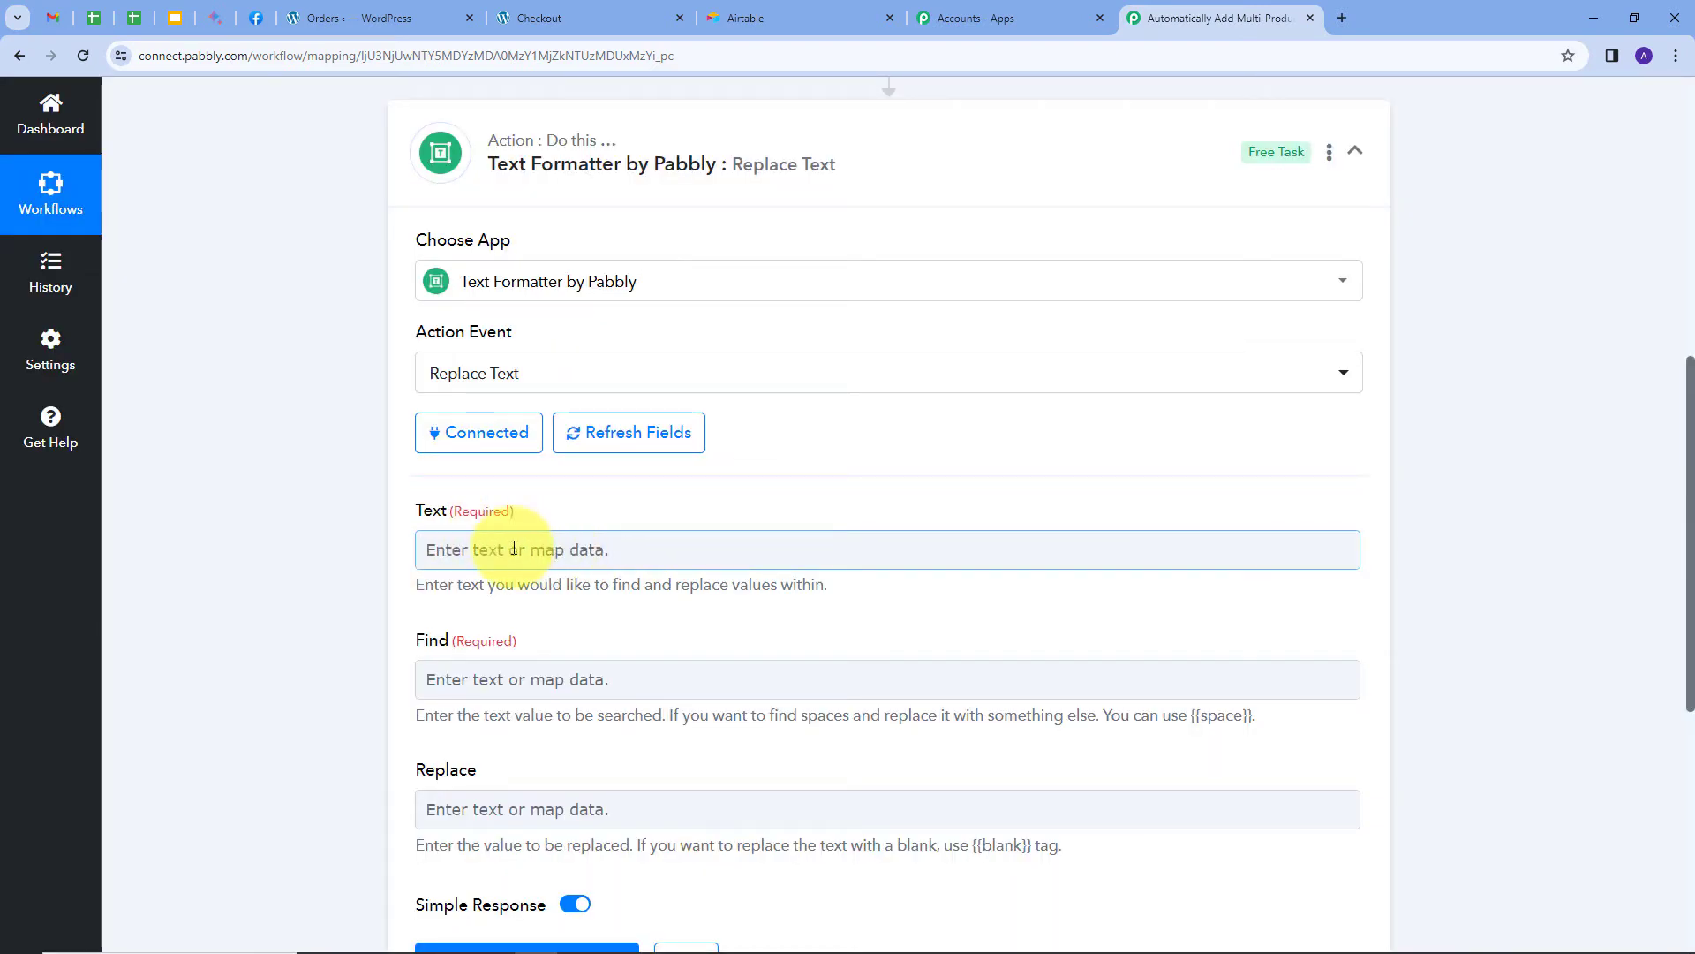
{"action": "left_click", "coordinate": [553, 548]}
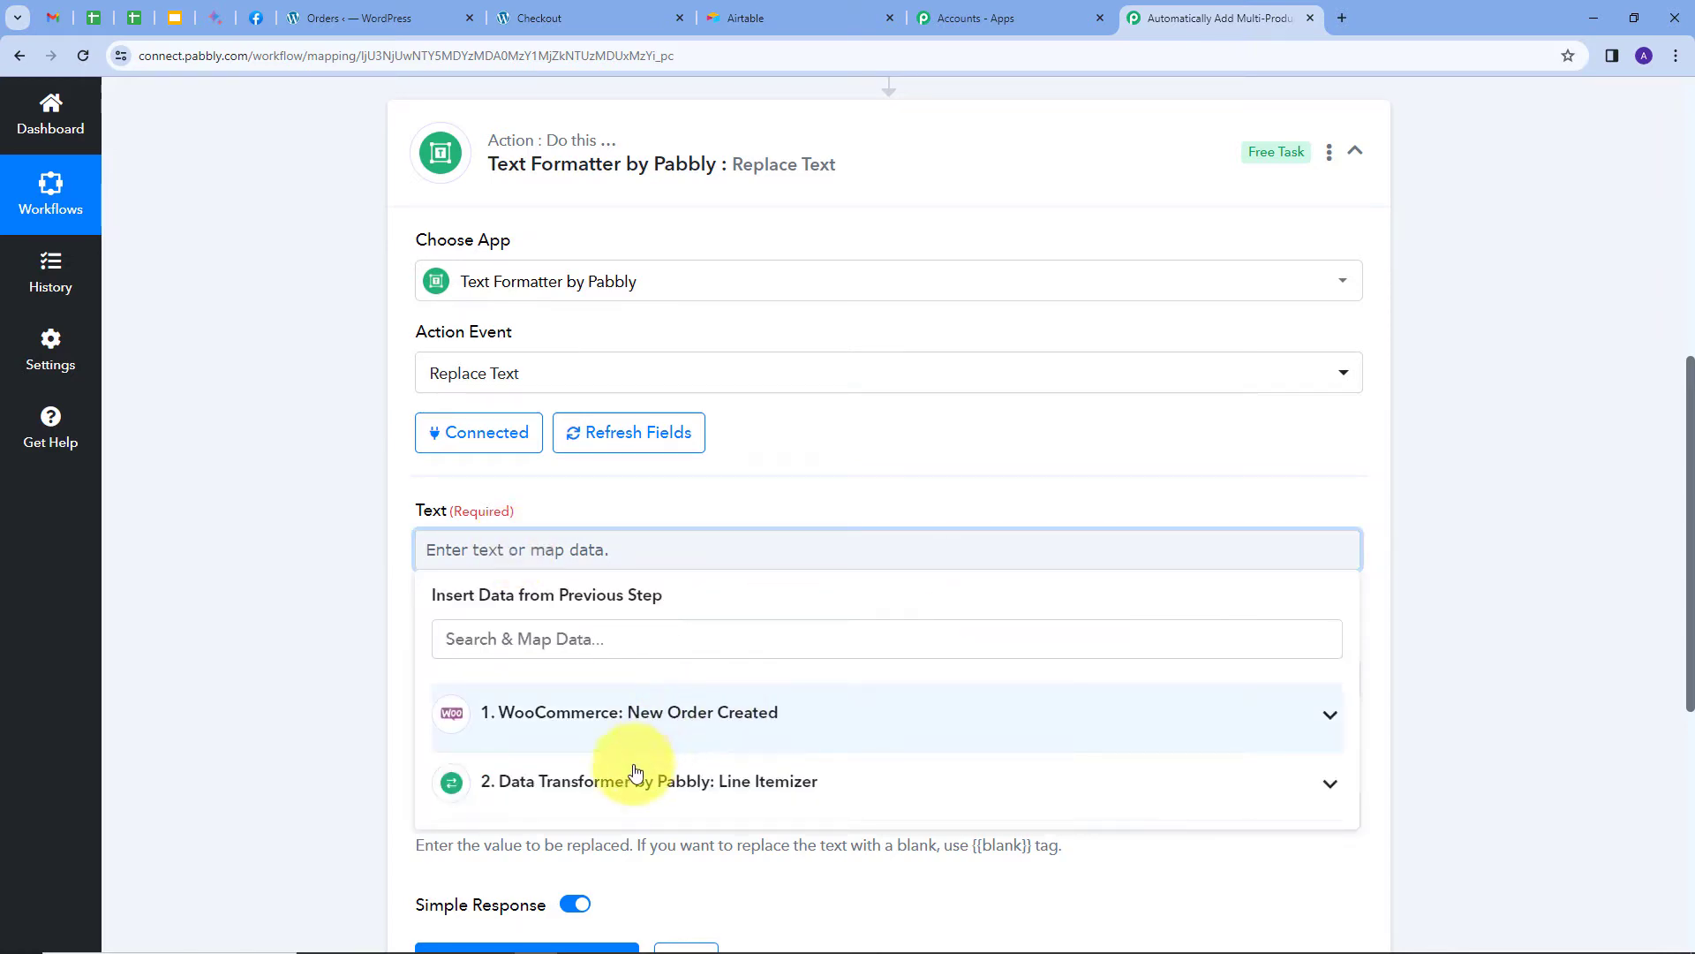
{"action": "left_click", "coordinate": [733, 784]}
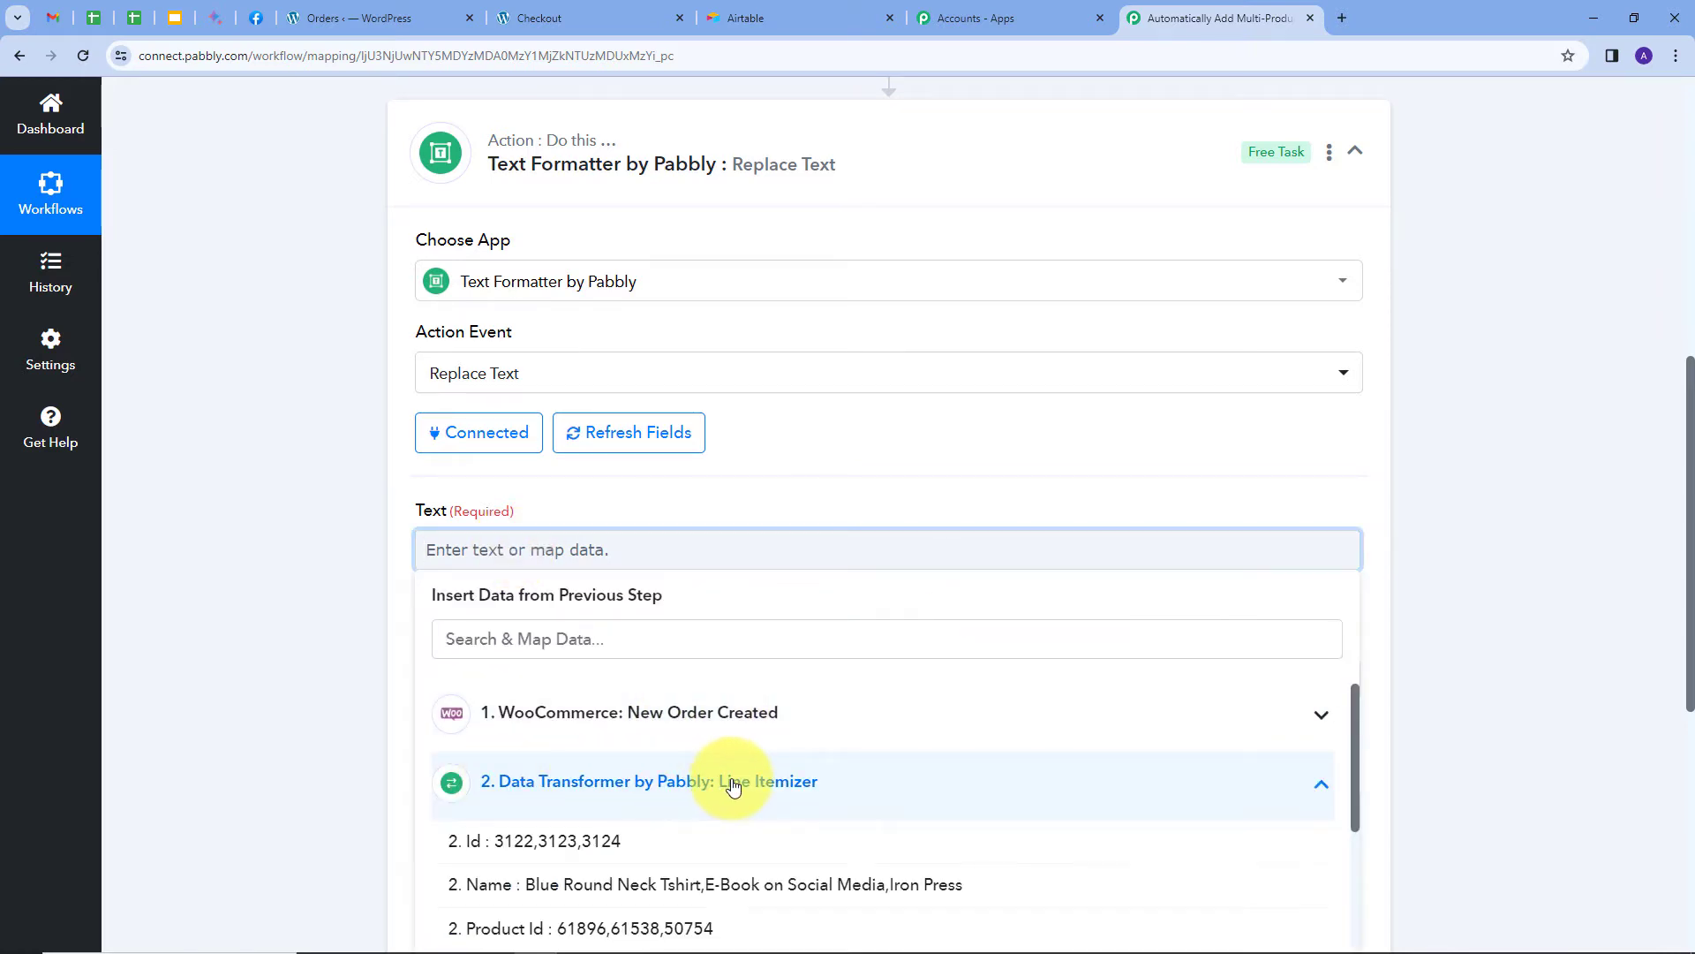
{"action": "scroll", "coordinate": [794, 529], "scroll_direction": "down", "scroll_amount": 3}
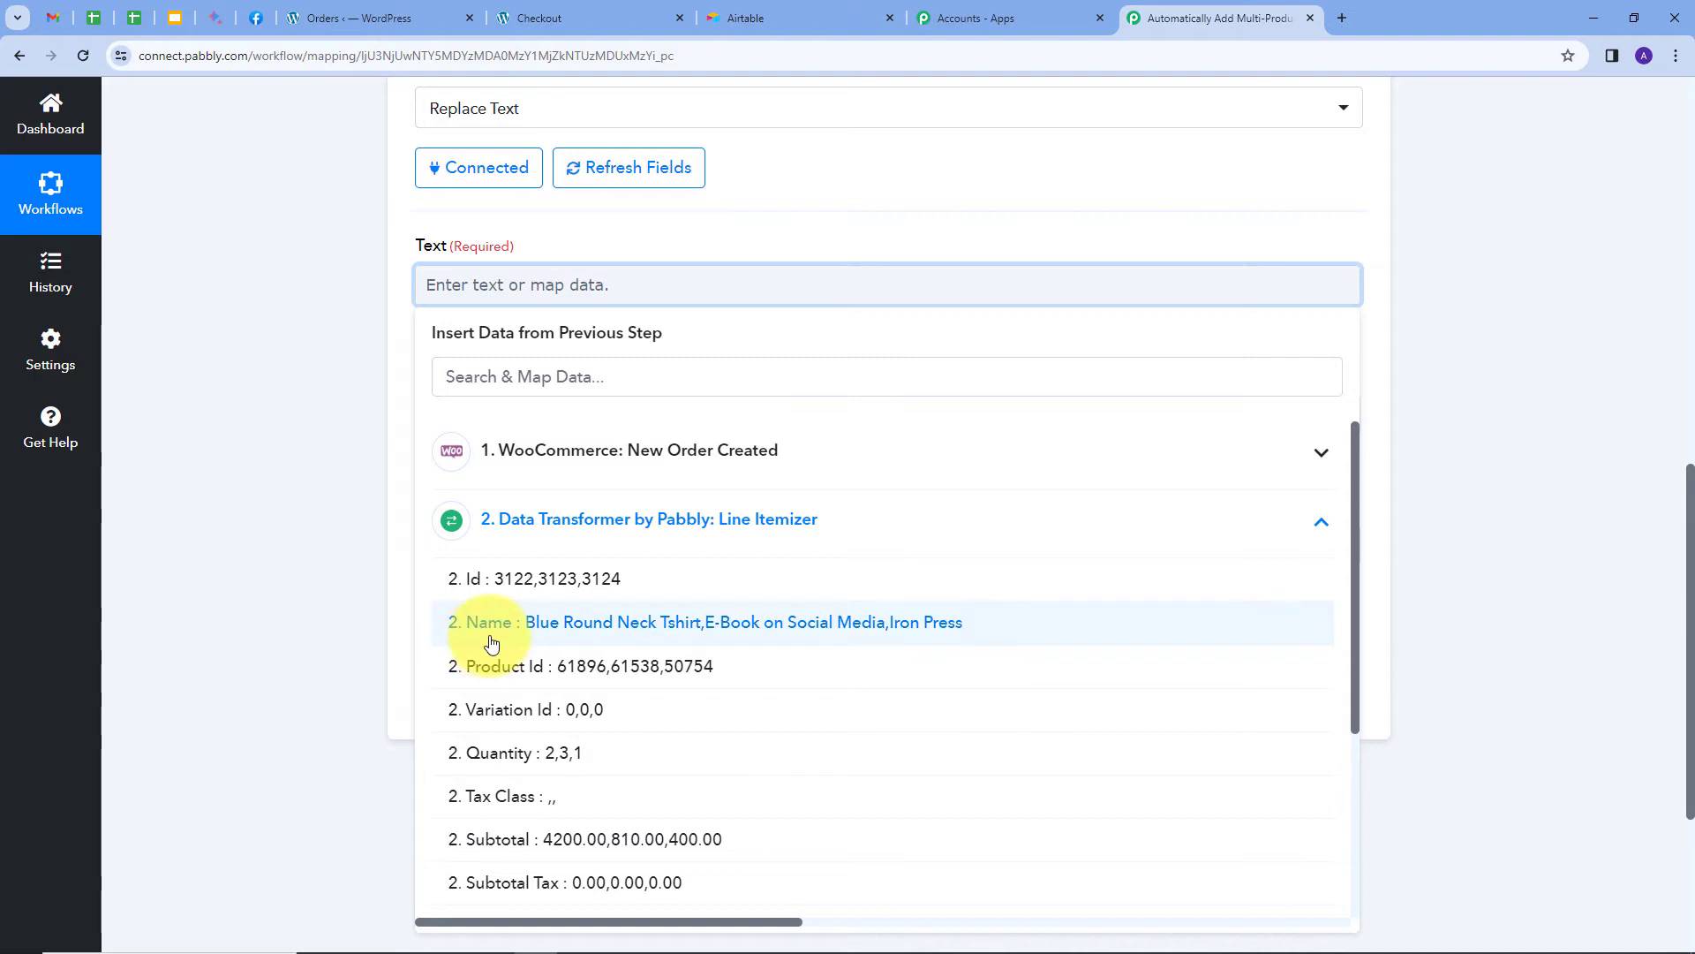
{"action": "left_click", "coordinate": [583, 629]}
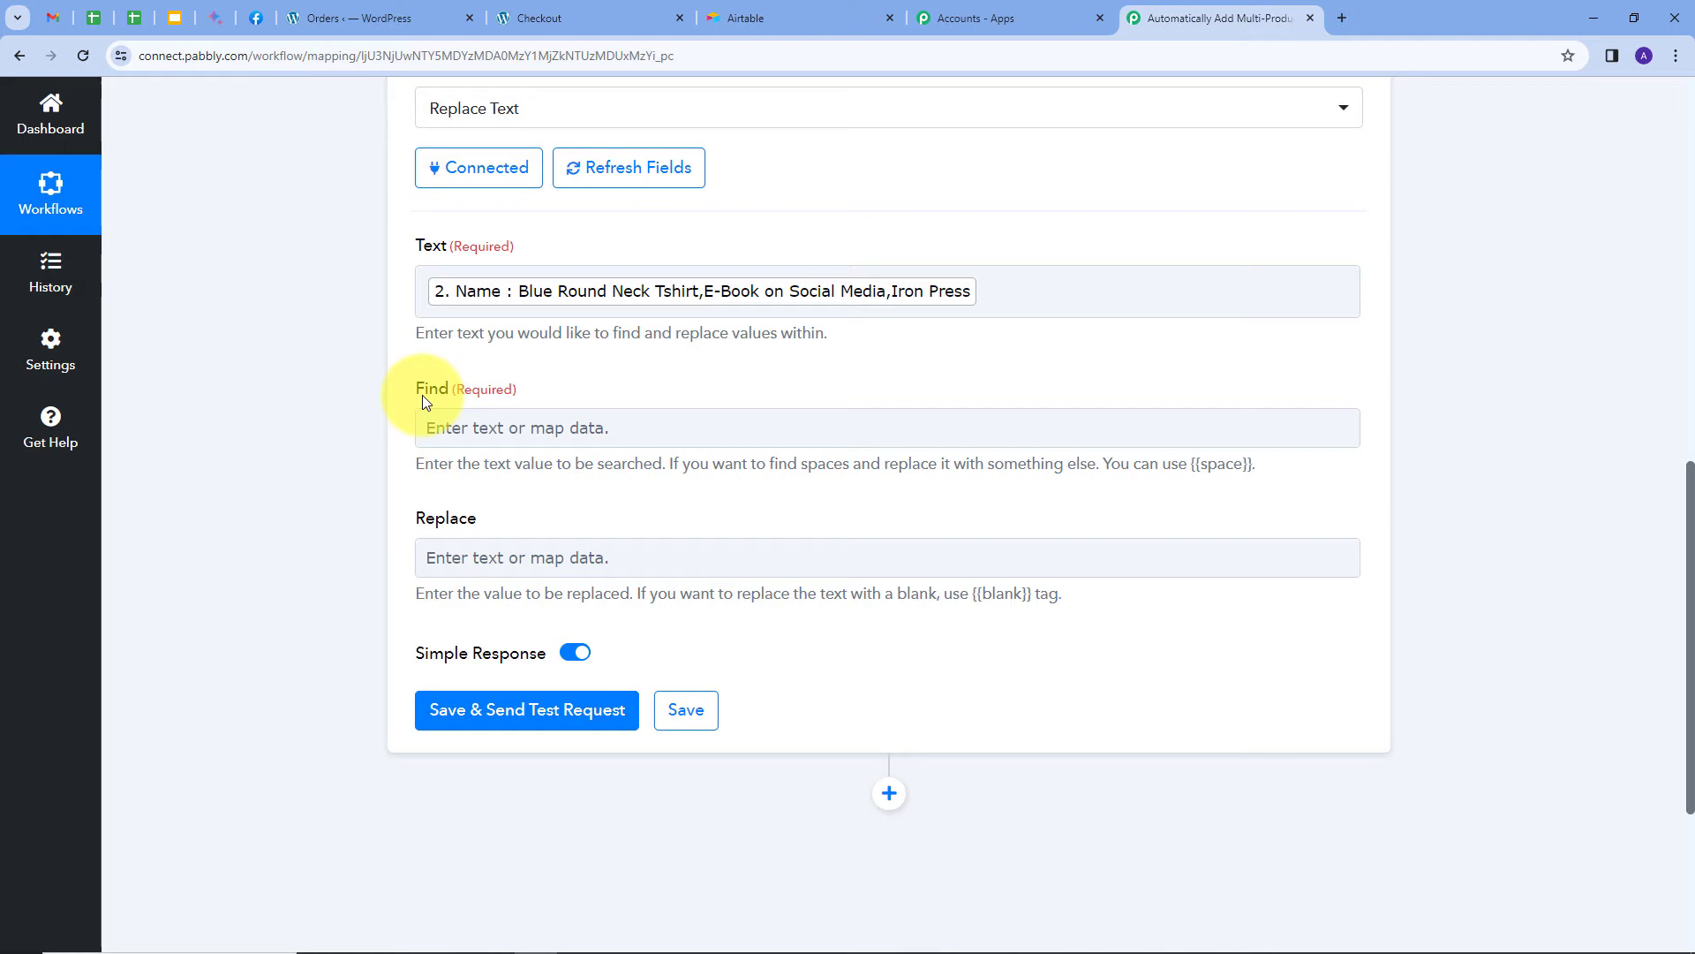
{"action": "left_click", "coordinate": [482, 411]}
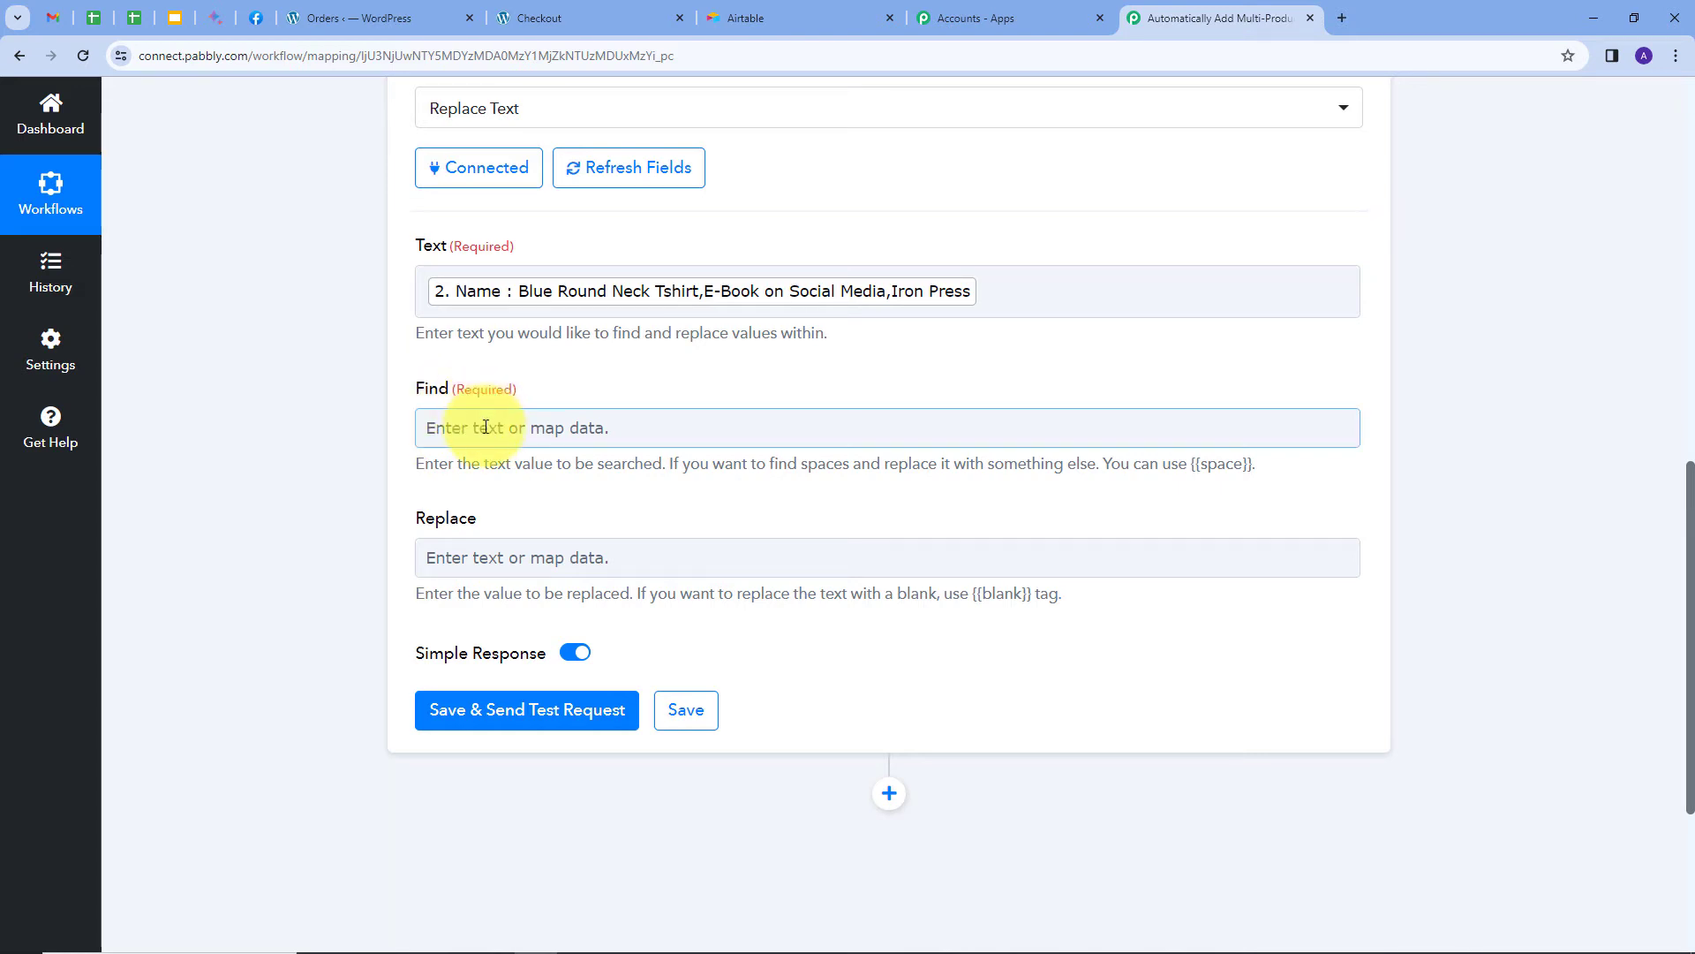
{"action": "left_click", "coordinate": [486, 428]}
{"action": "type", "text": ","}
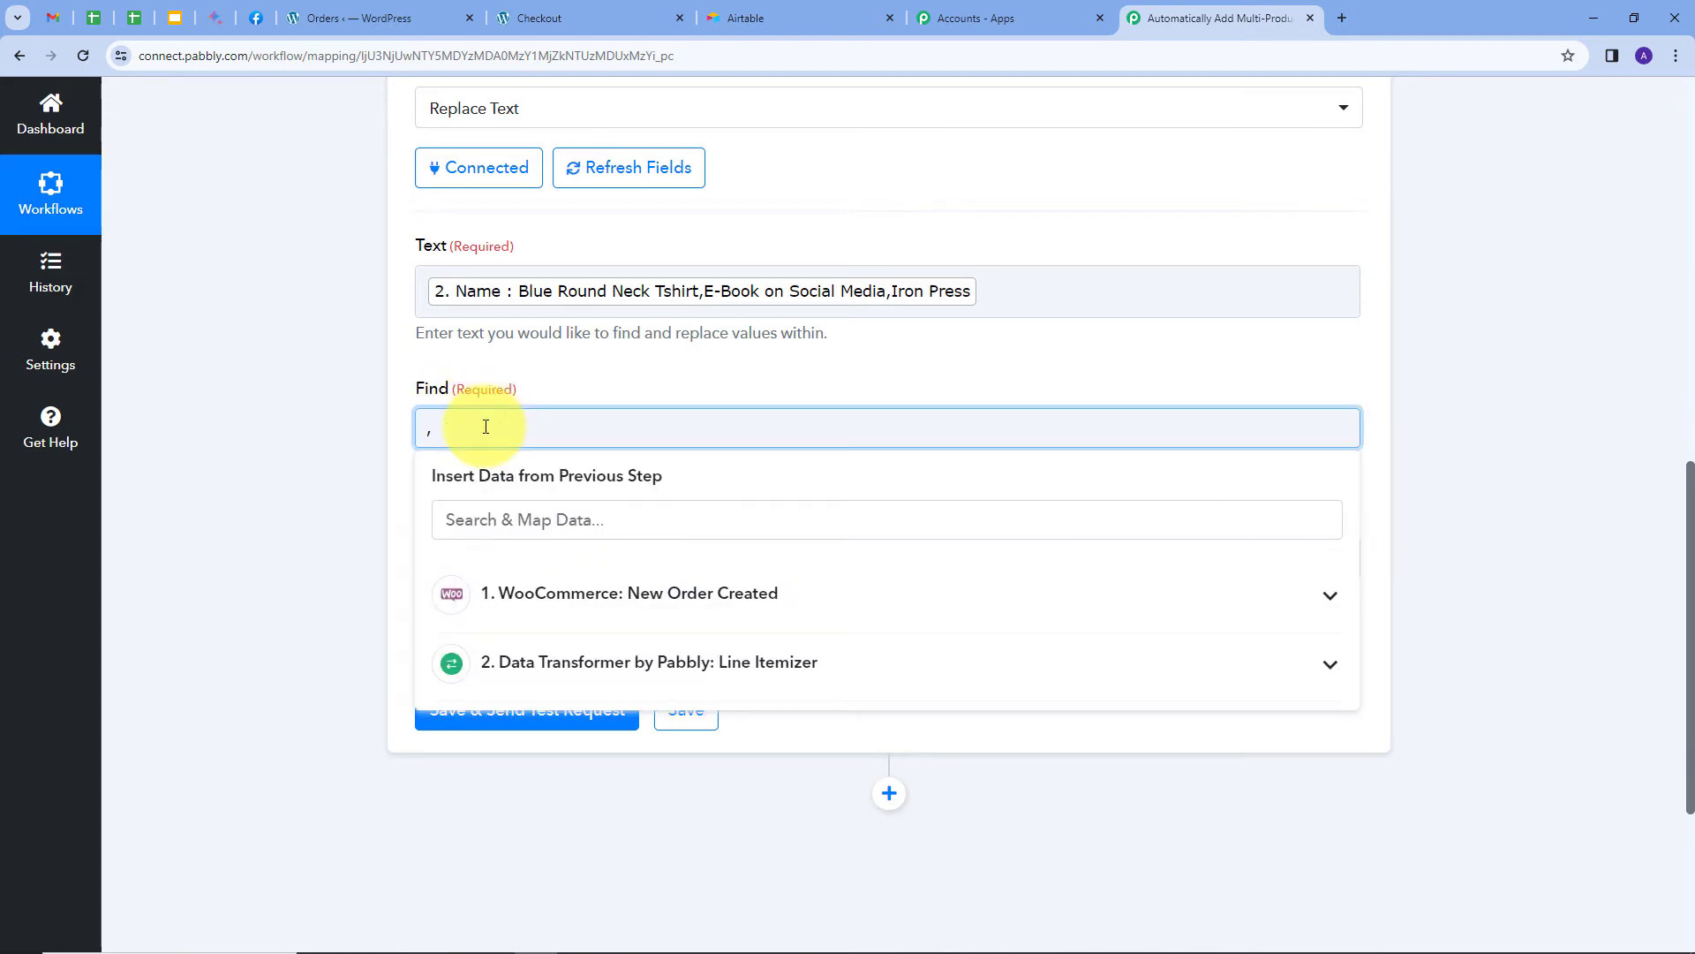
{"action": "left_click", "coordinate": [701, 362]}
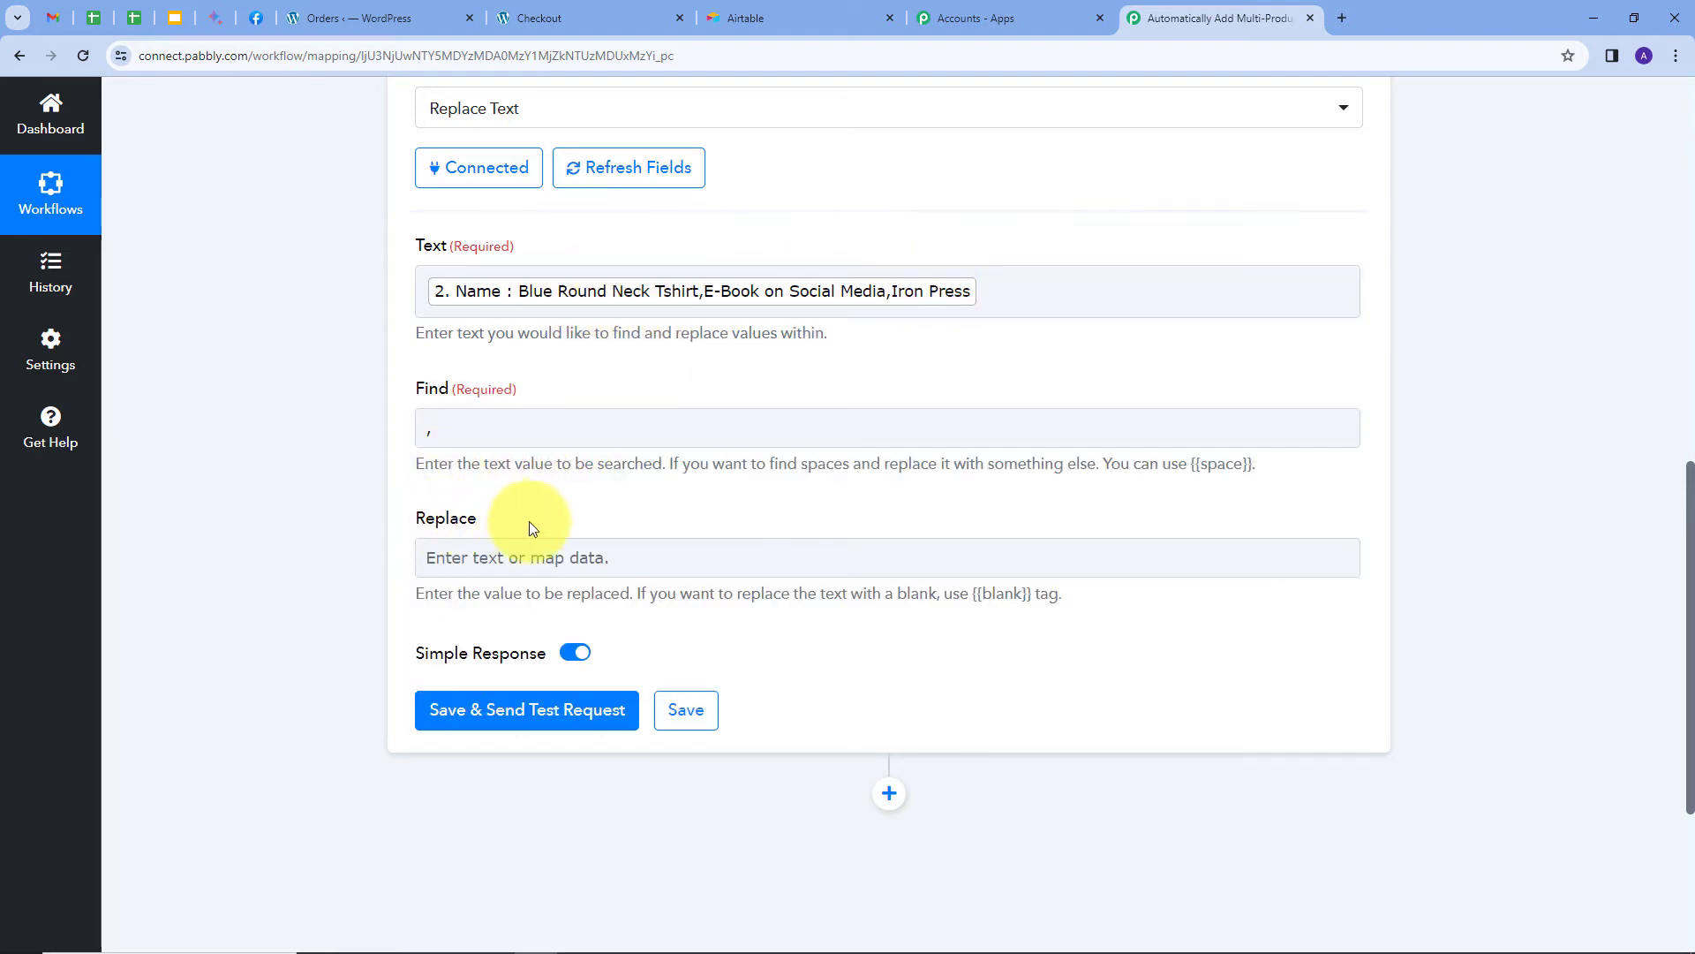
{"action": "left_click", "coordinate": [513, 557]}
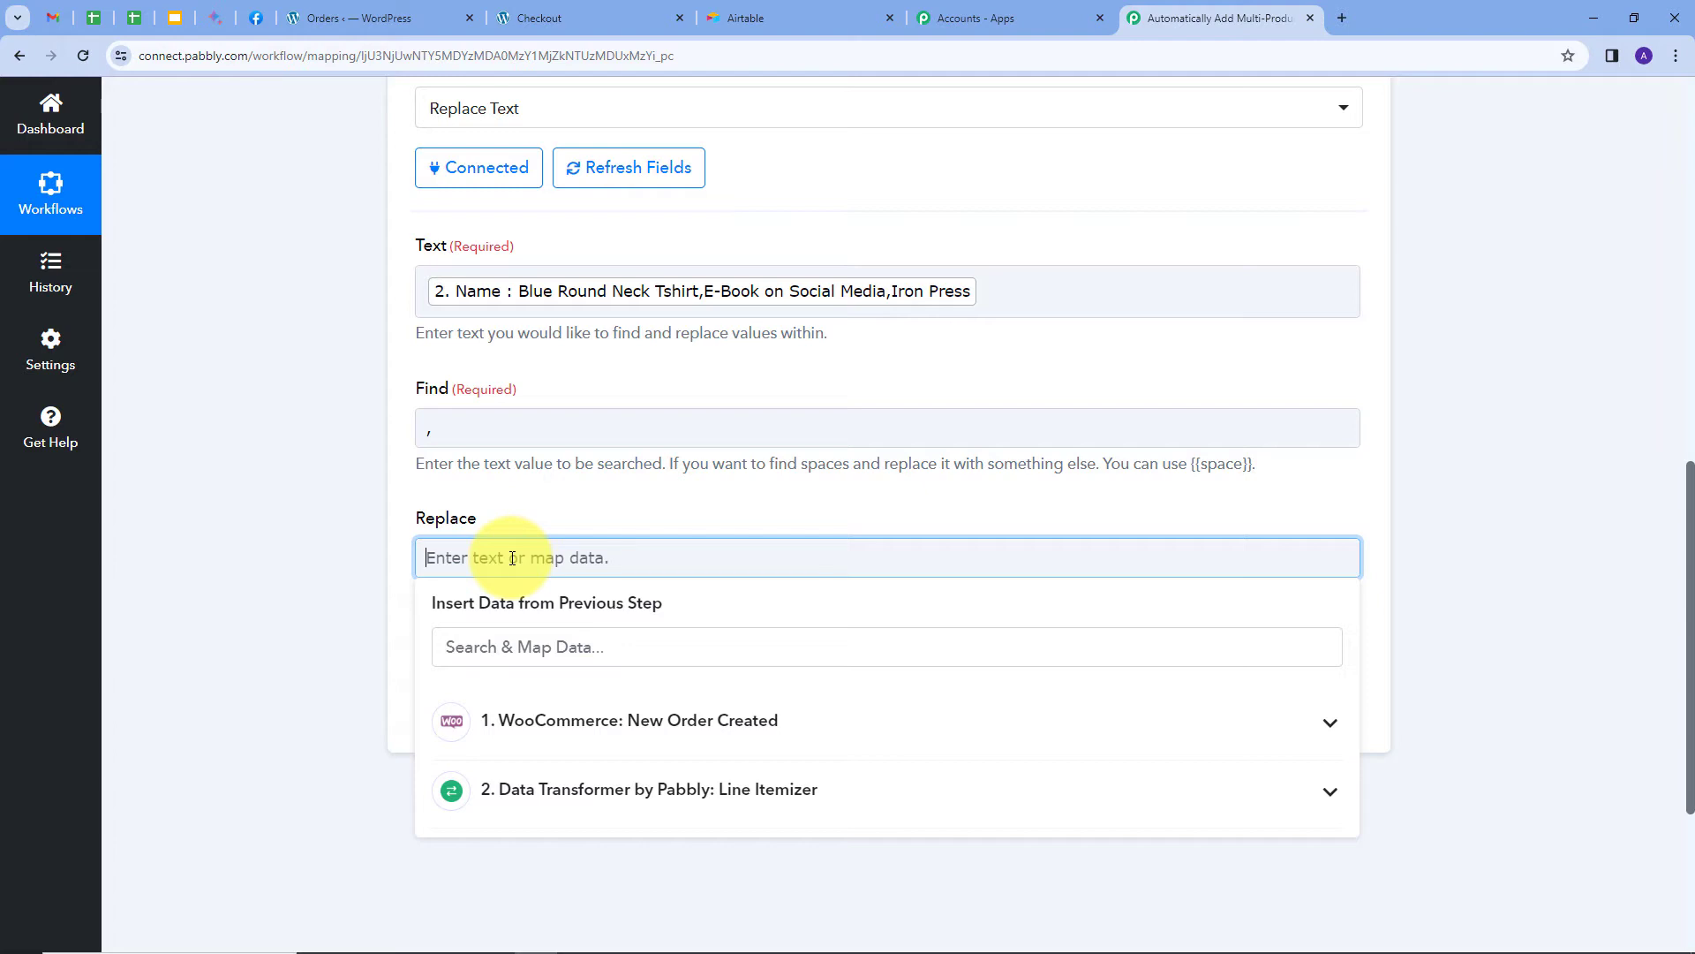
{"action": "type", "text": "\\n"}
{"action": "left_click", "coordinate": [554, 493]}
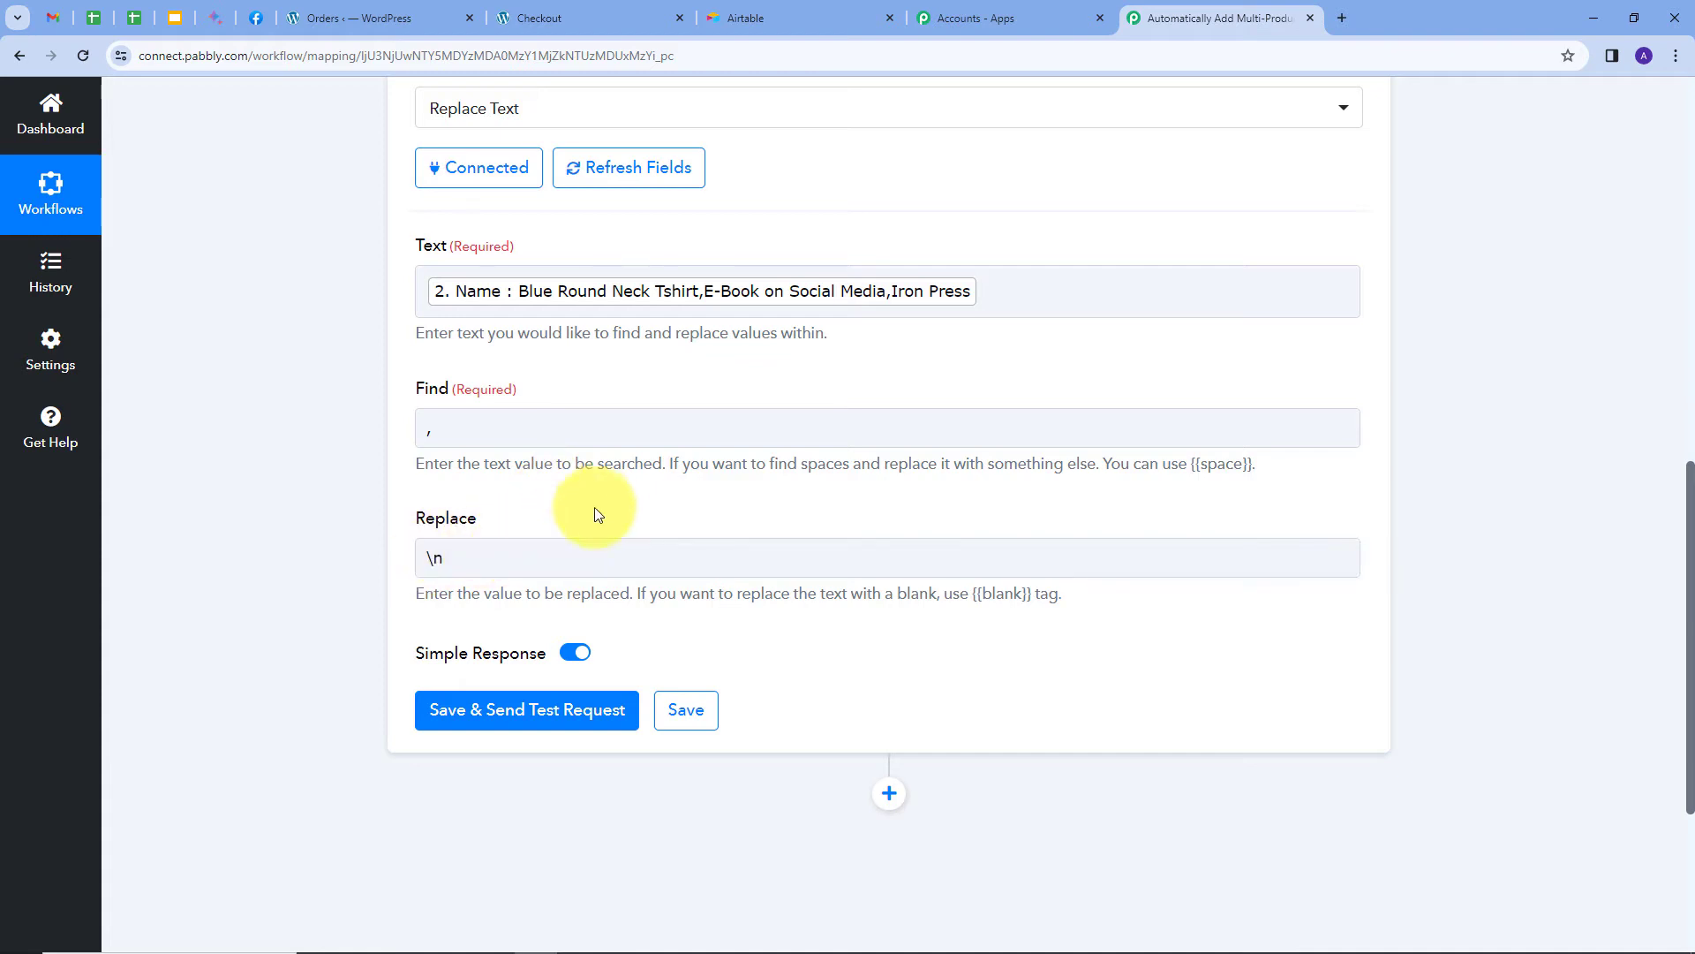
Test the Replace Text step and check the product names appear one per line.
{"action": "left_click", "coordinate": [482, 711]}
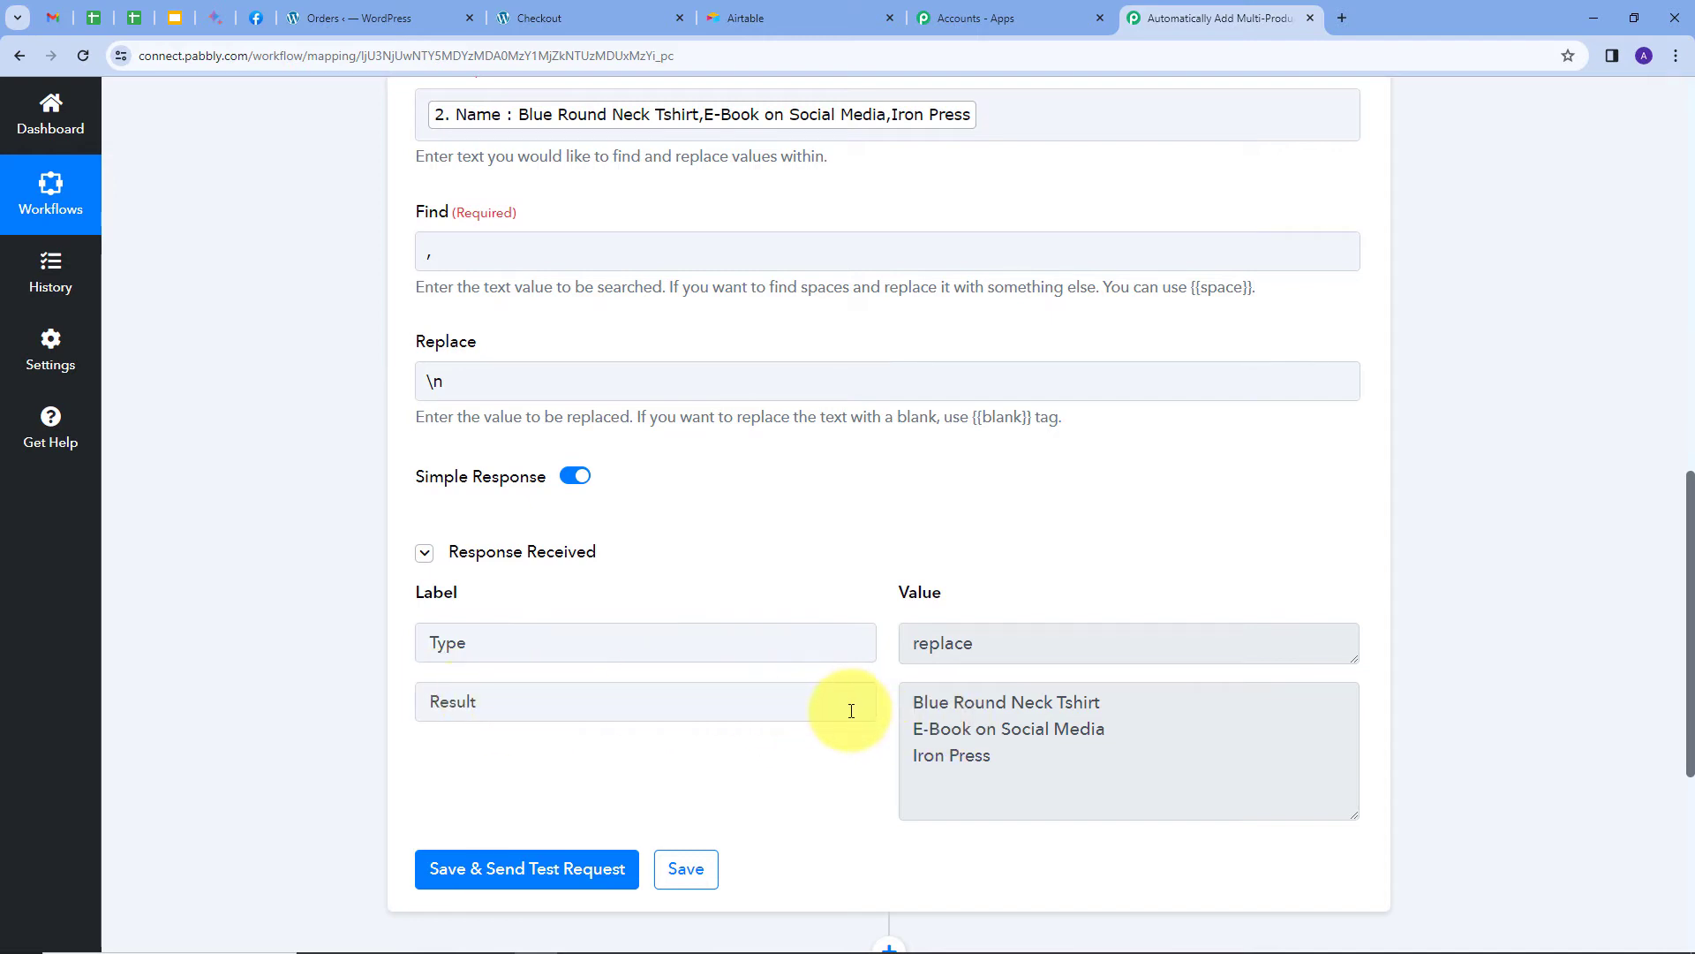
{"action": "left_click", "coordinate": [921, 711]}
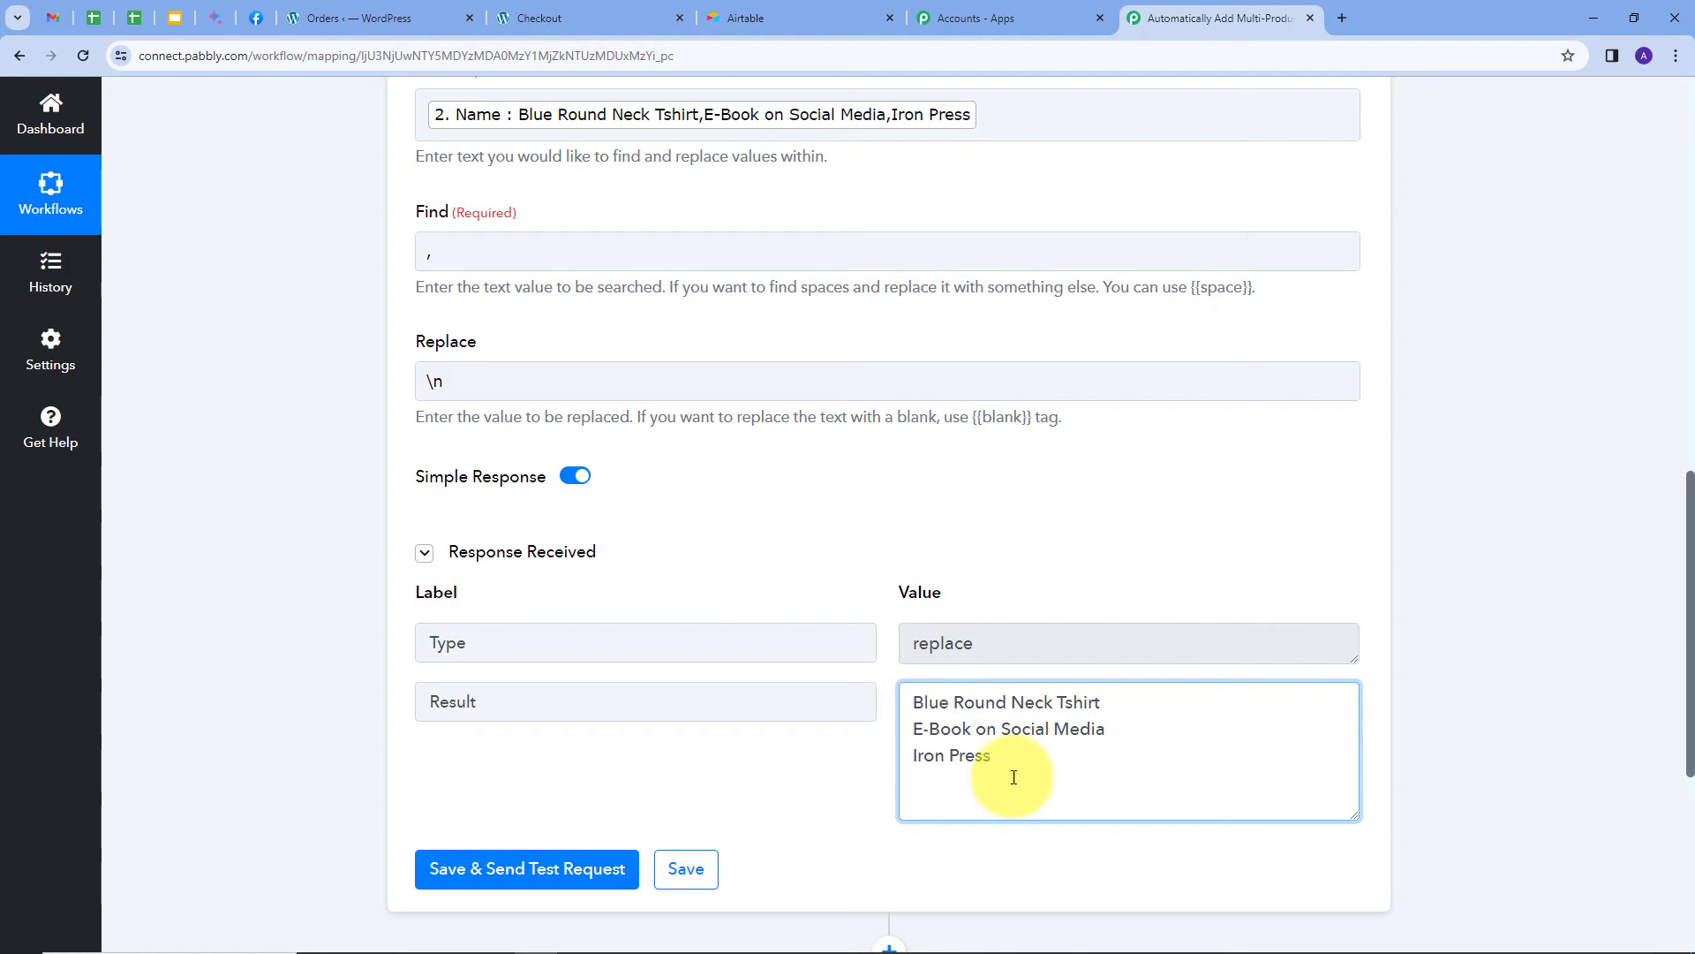
{"action": "scroll", "coordinate": [1060, 724], "scroll_direction": "down", "scroll_amount": 2}
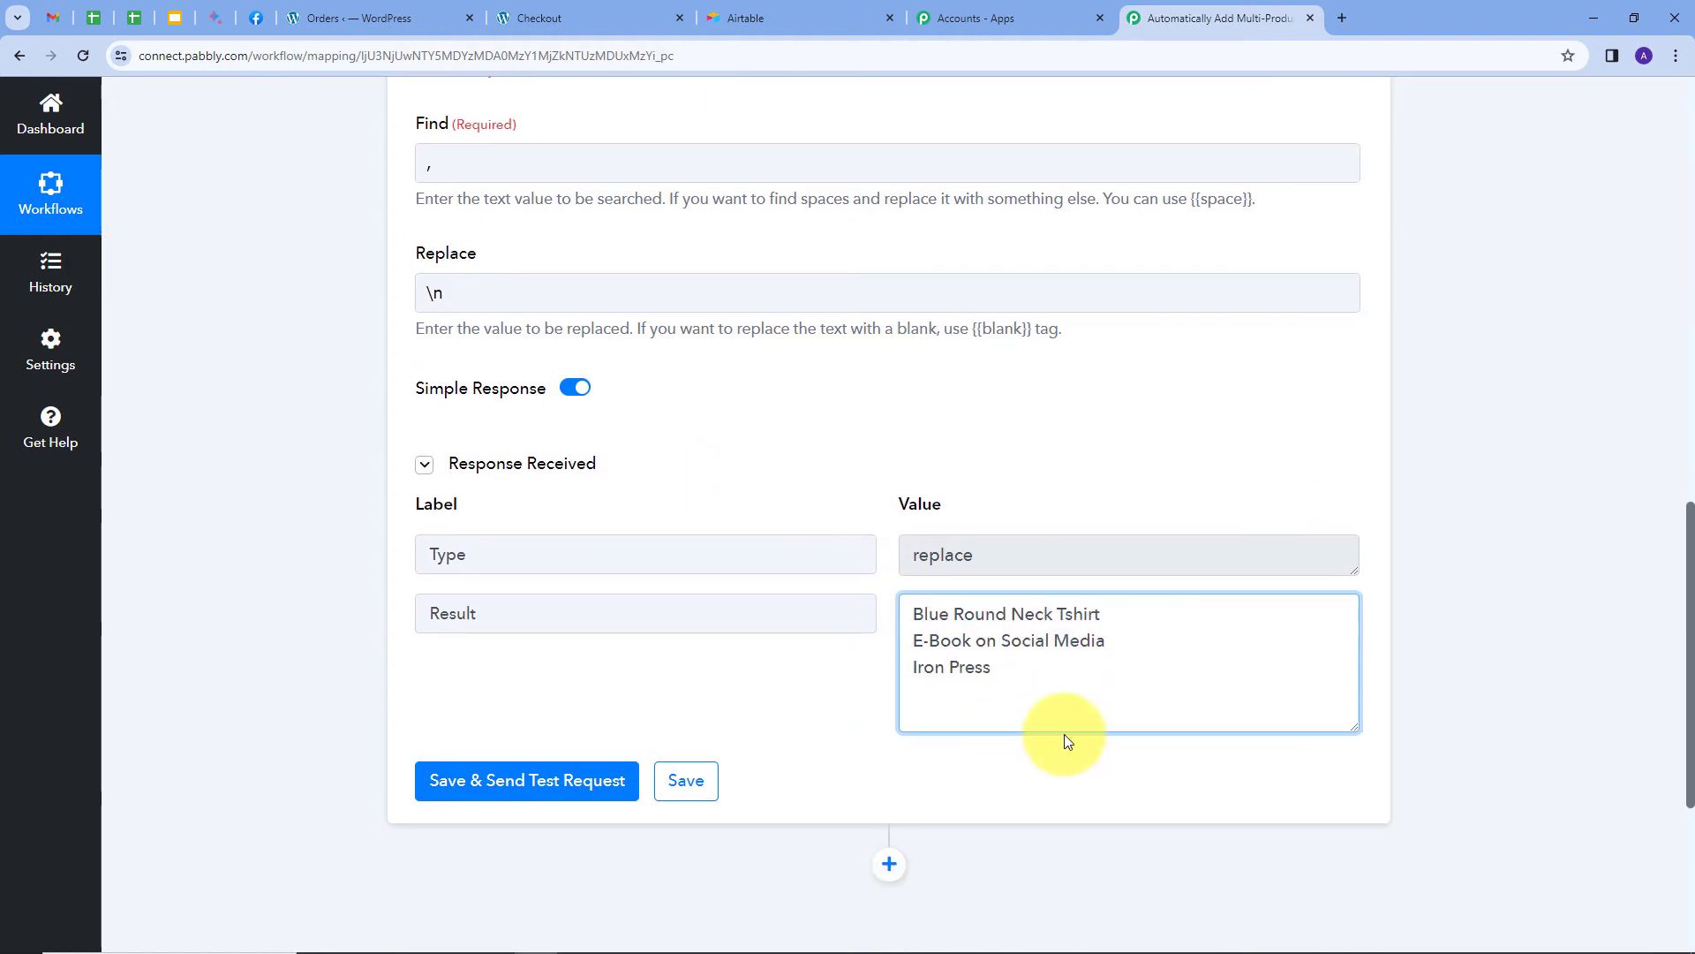
{"action": "scroll", "coordinate": [1044, 710], "scroll_direction": "down", "scroll_amount": 1}
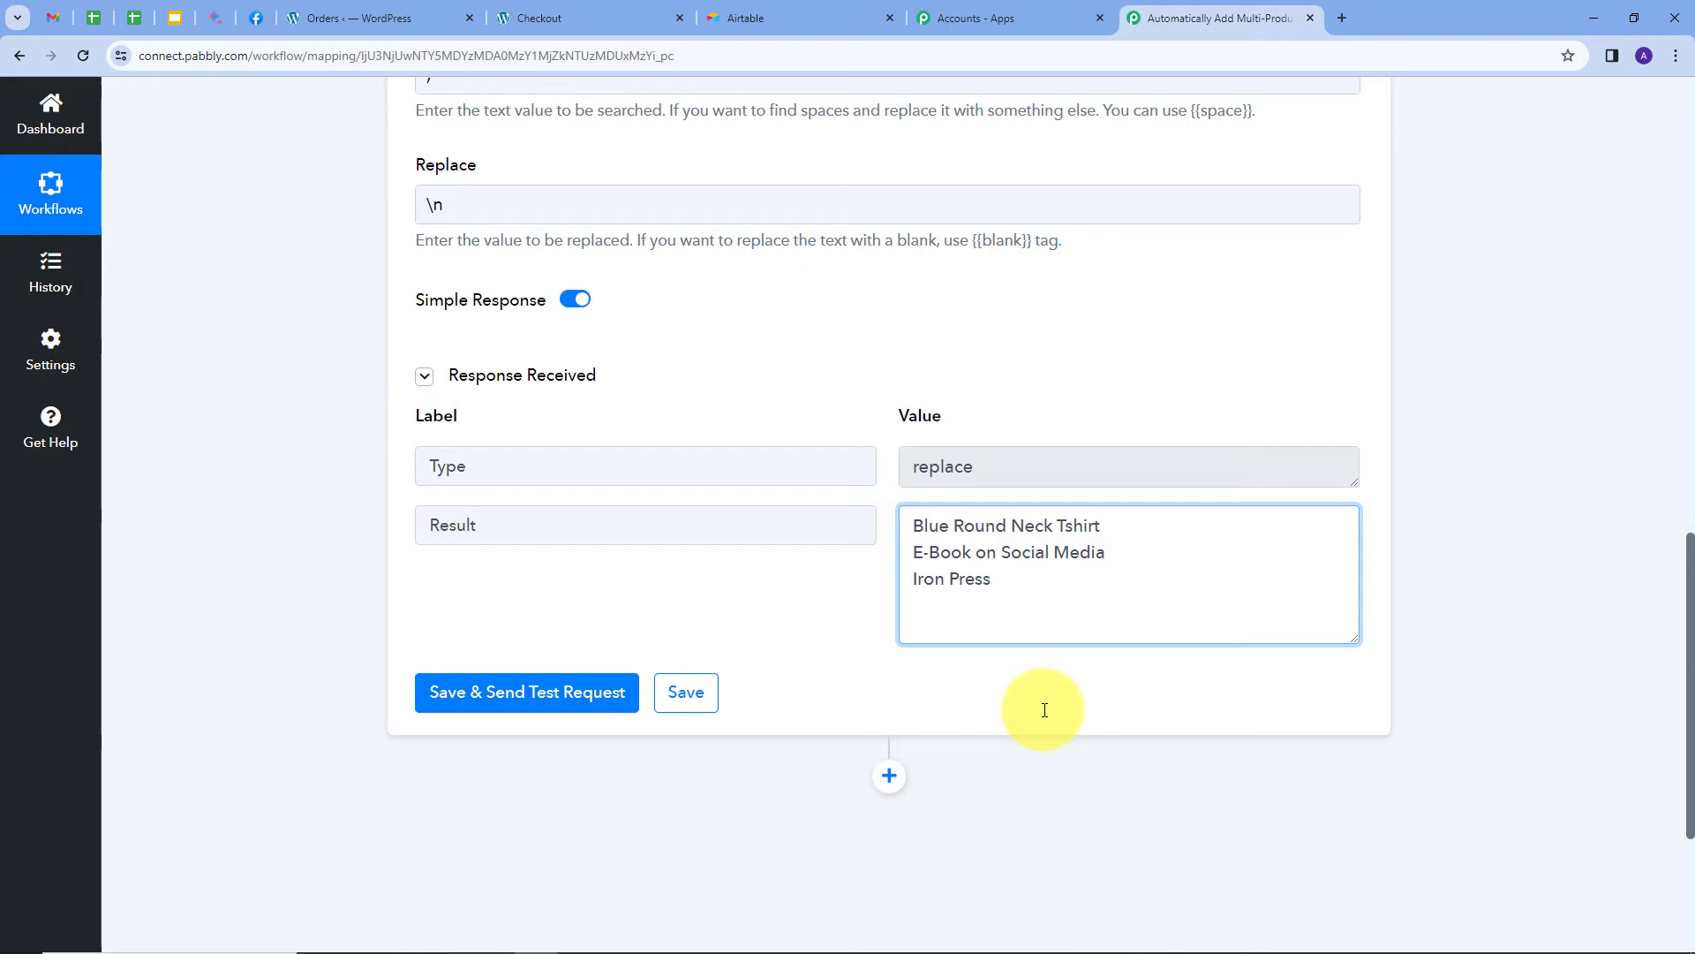
{"action": "scroll", "coordinate": [869, 625], "scroll_direction": "down", "scroll_amount": 2}
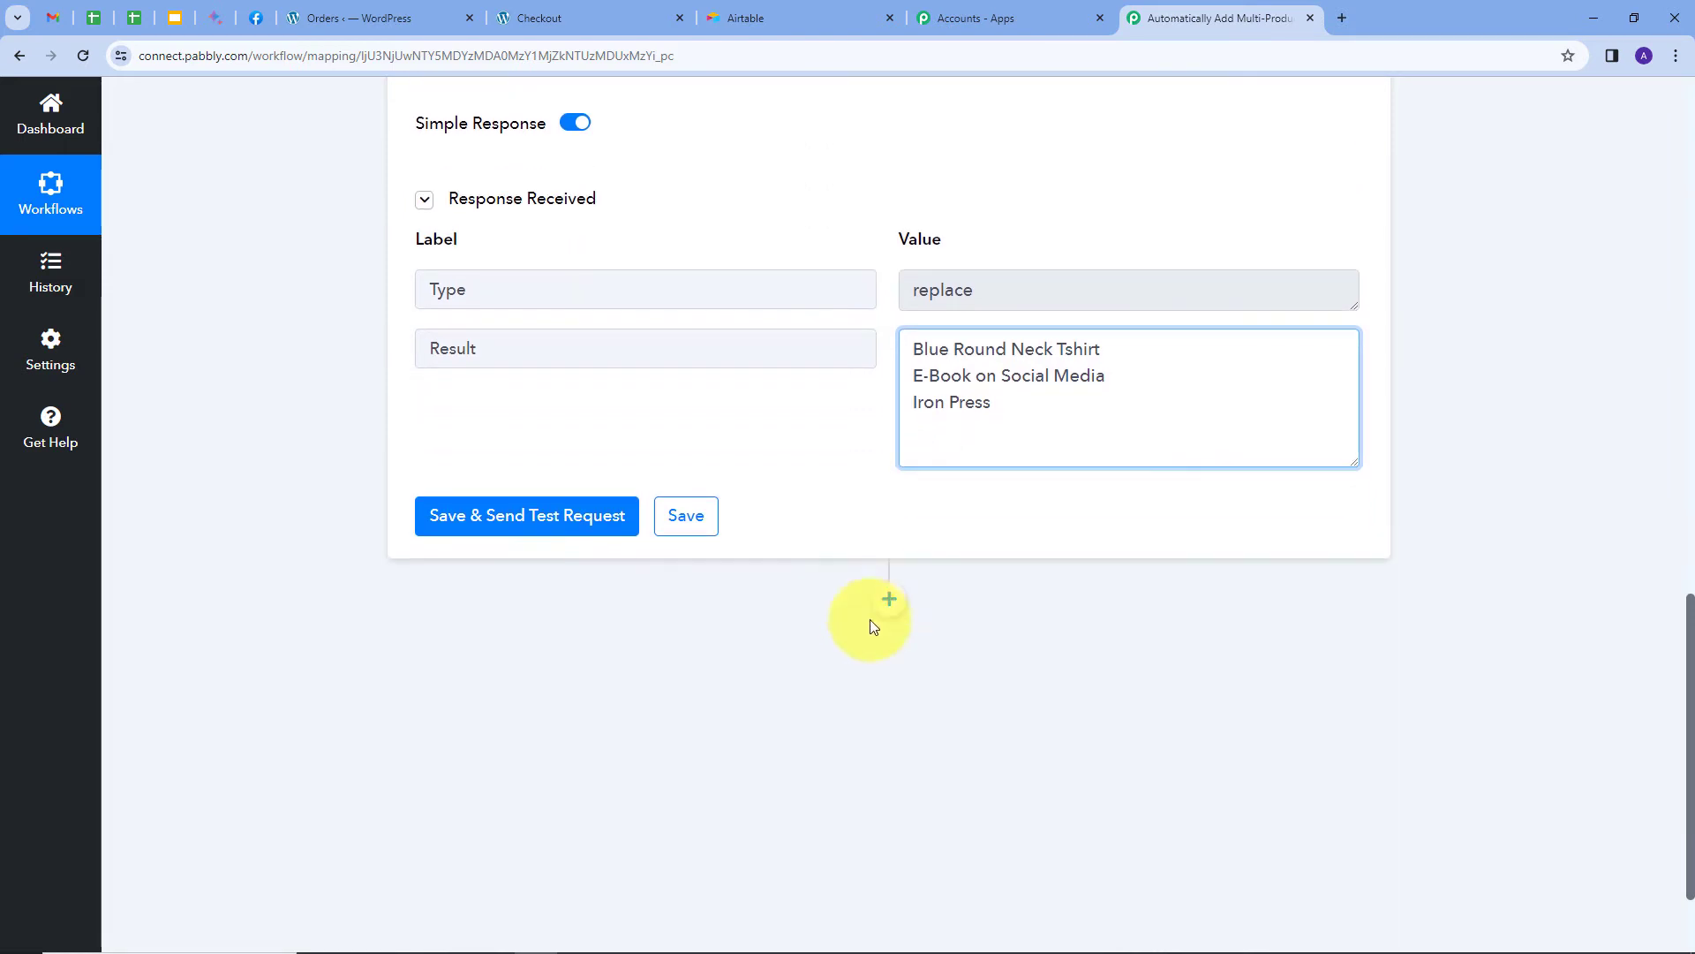
Add another connected Text Formatter step with the Replace Text action.
{"action": "left_click", "coordinate": [888, 599]}
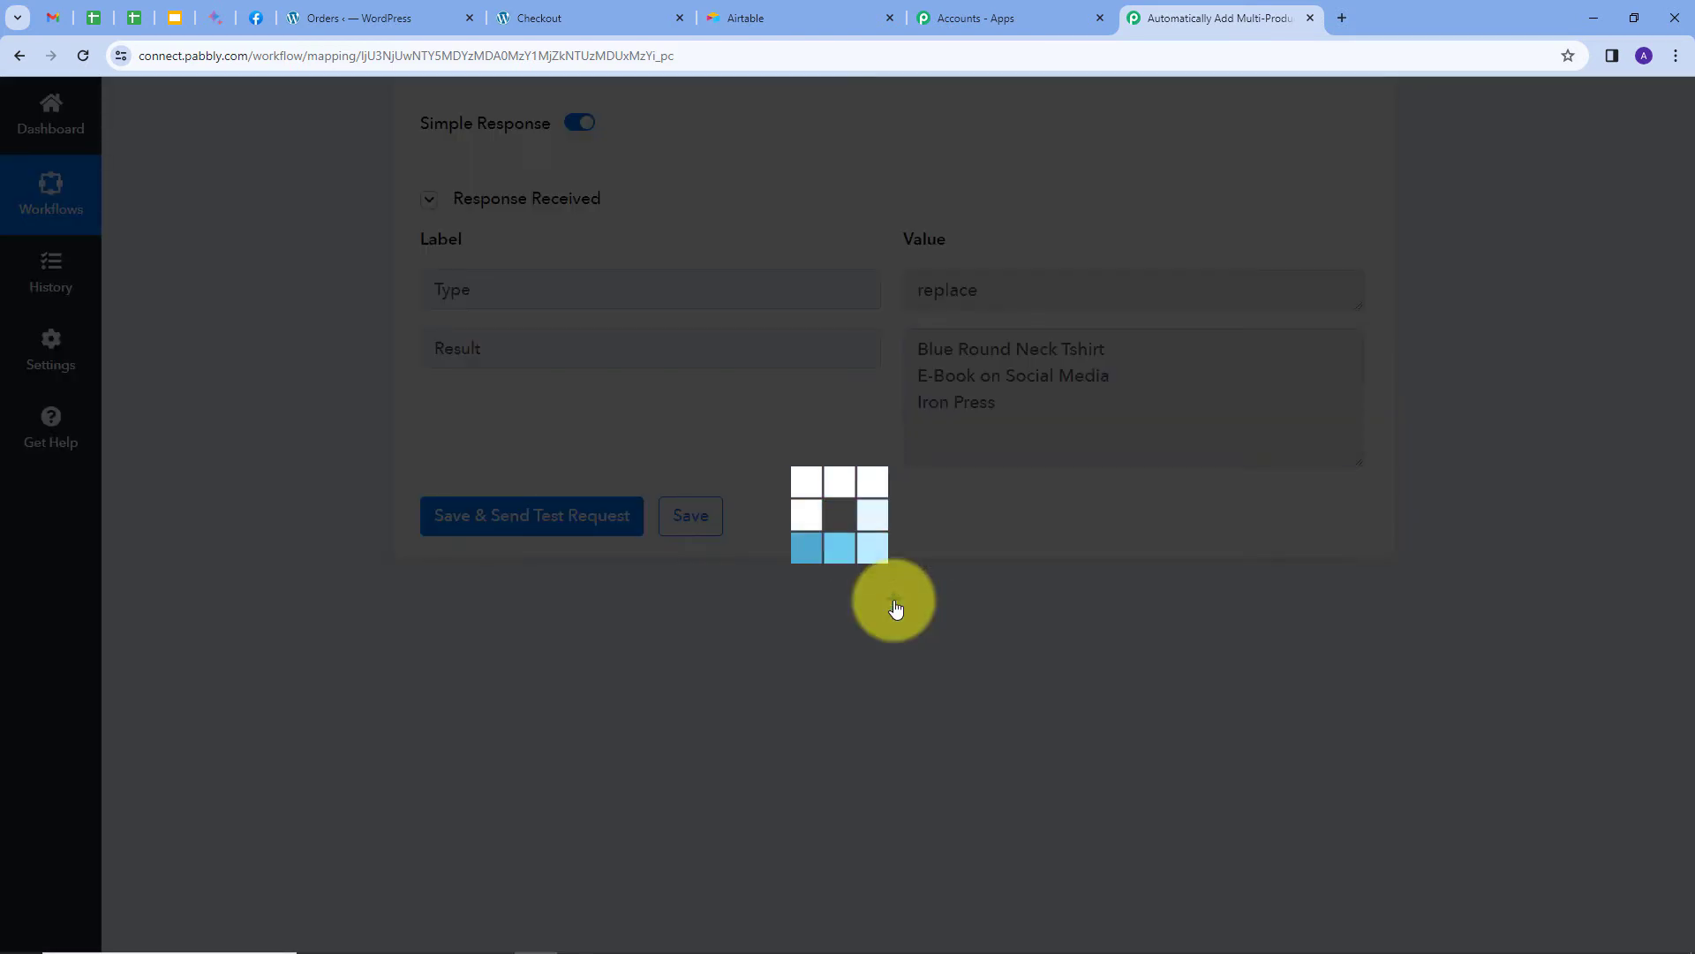
{"action": "type", "text": "te"}
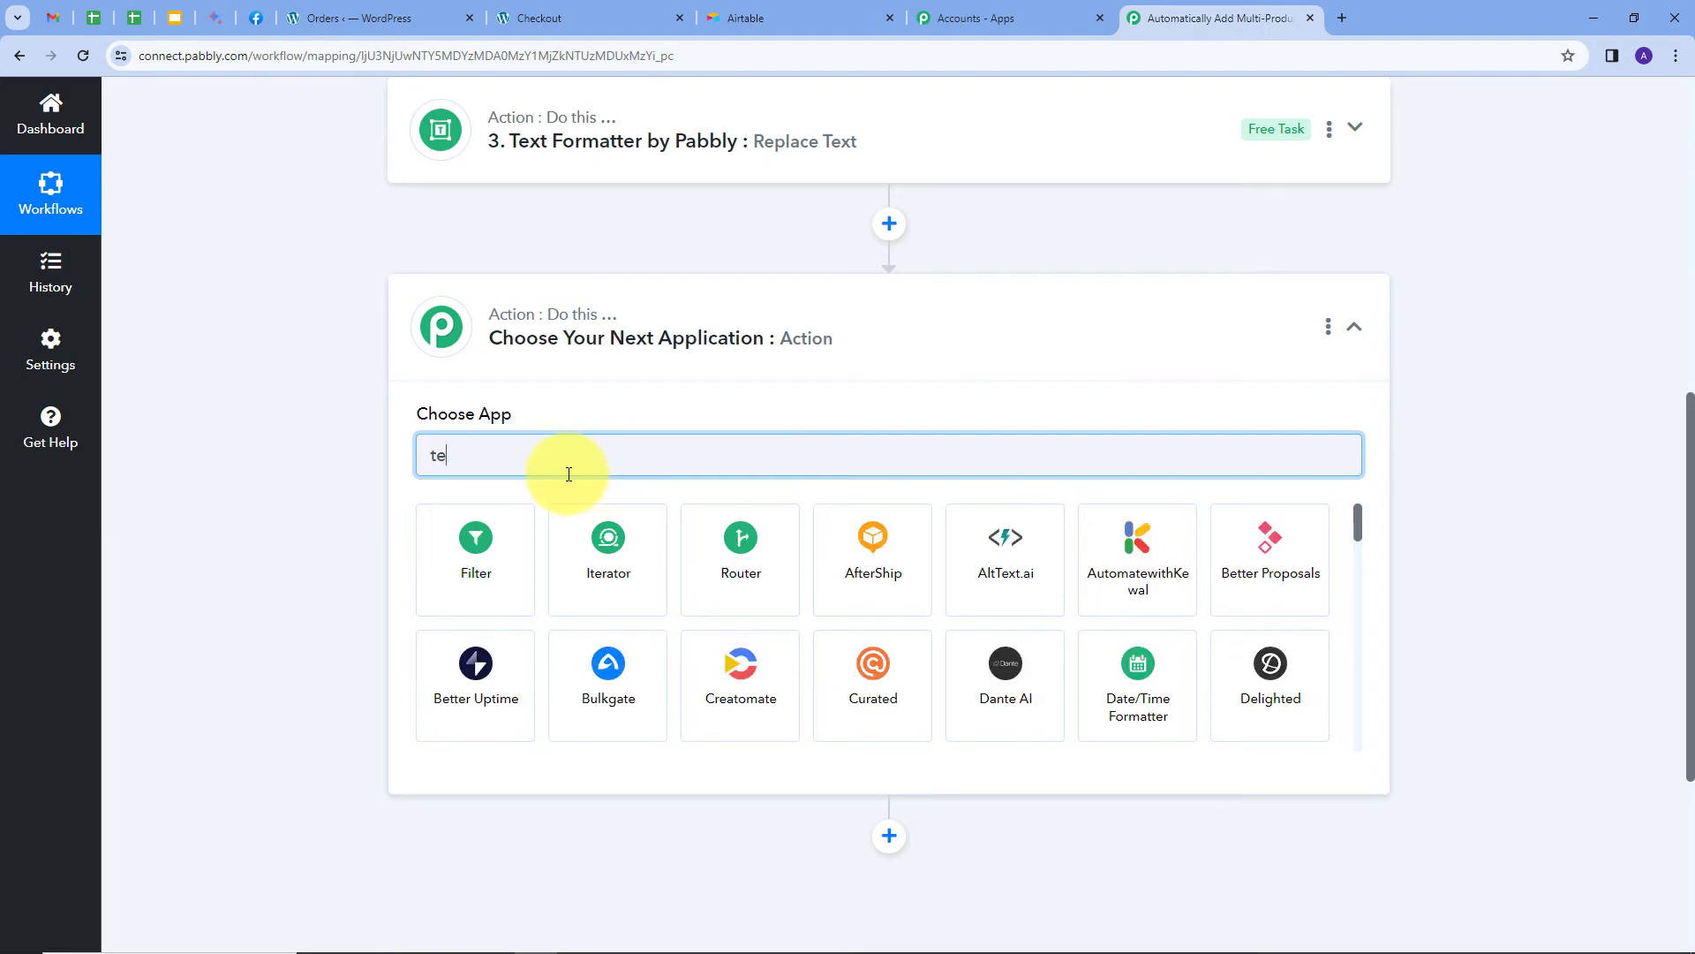
{"action": "left_click", "coordinate": [615, 558]}
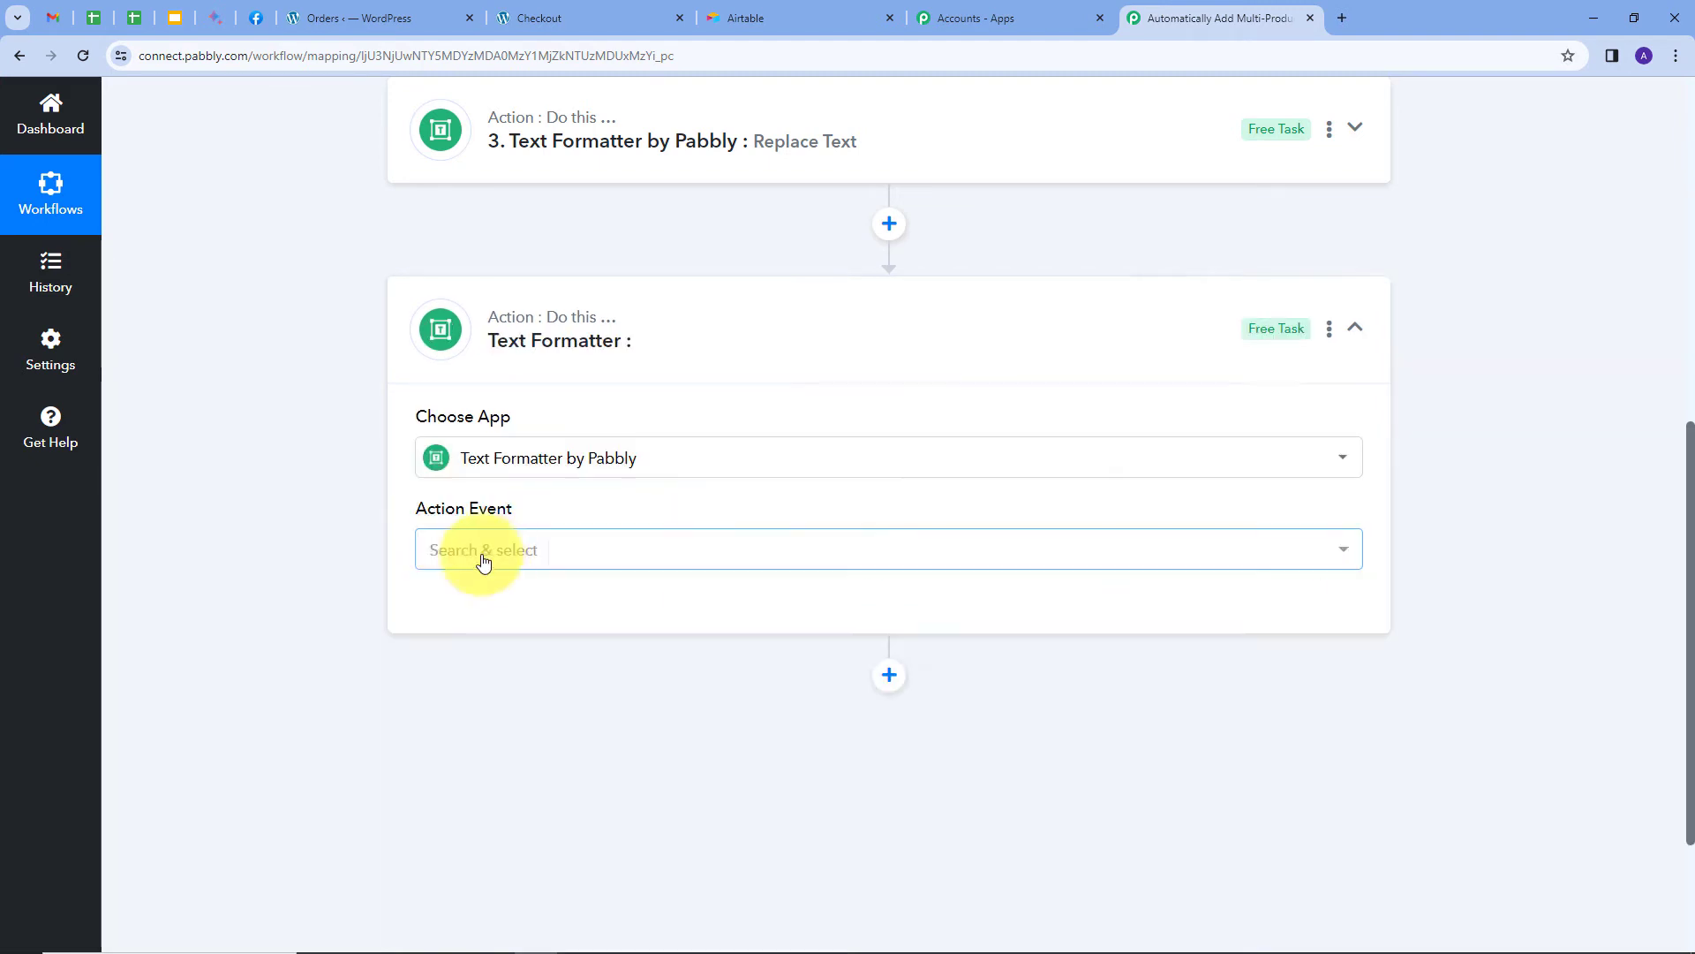
{"action": "left_click", "coordinate": [553, 551]}
{"action": "left_click", "coordinate": [503, 360]}
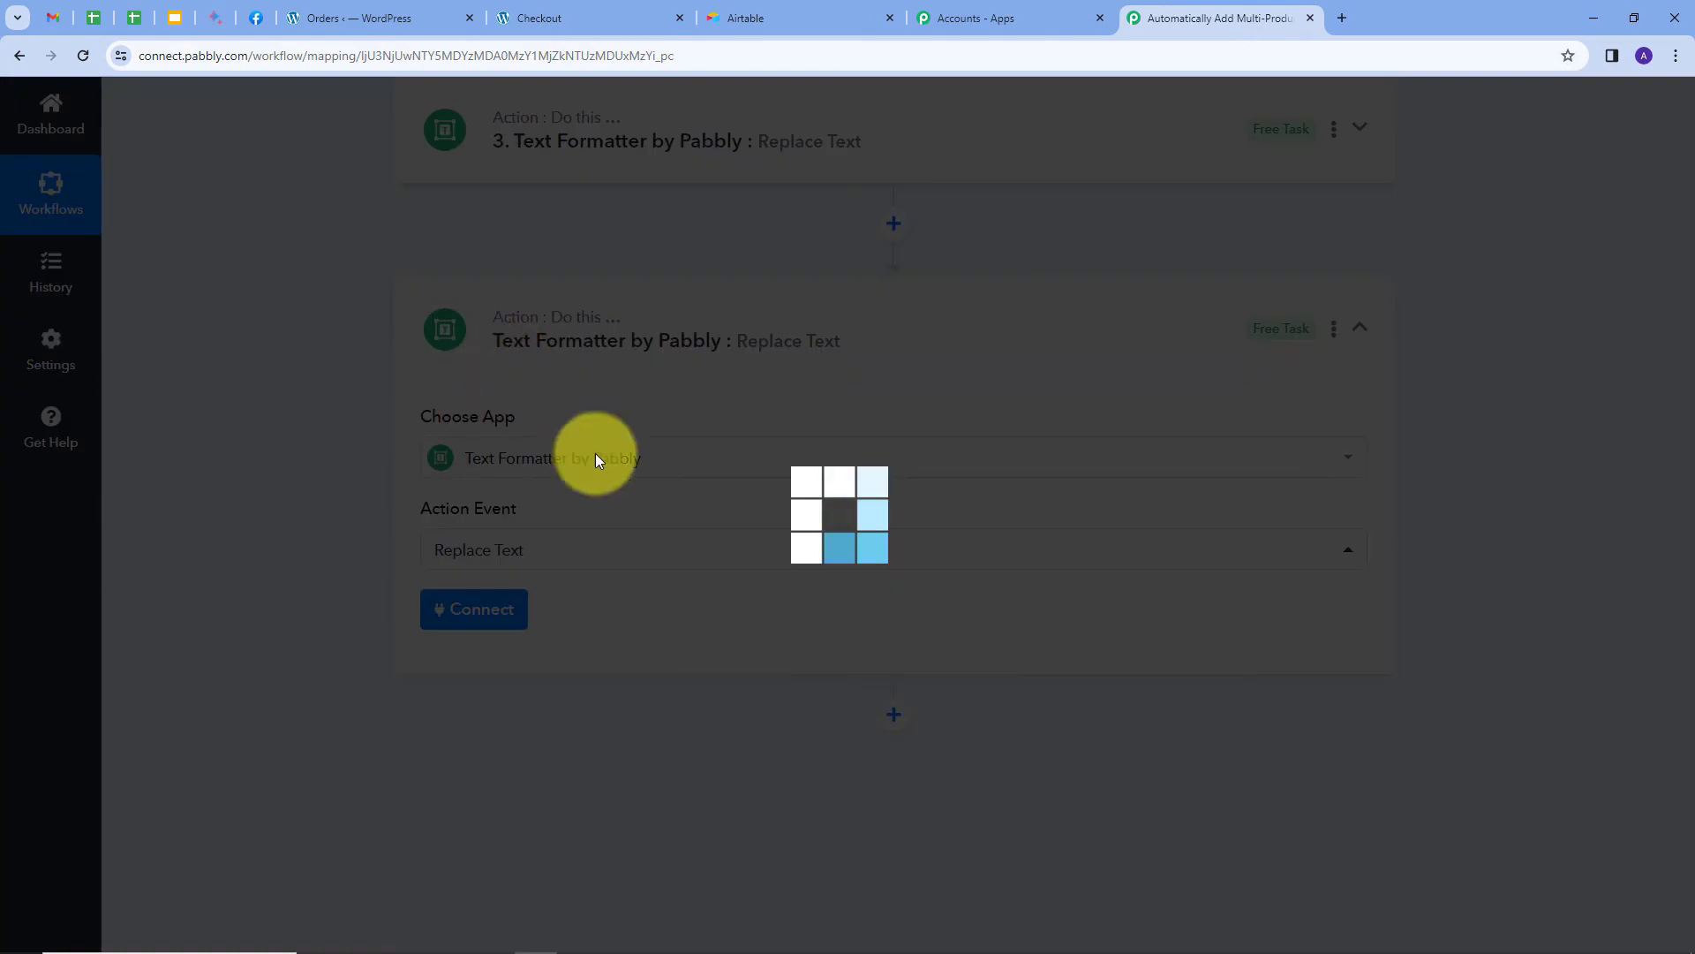
{"action": "left_click", "coordinate": [461, 618]}
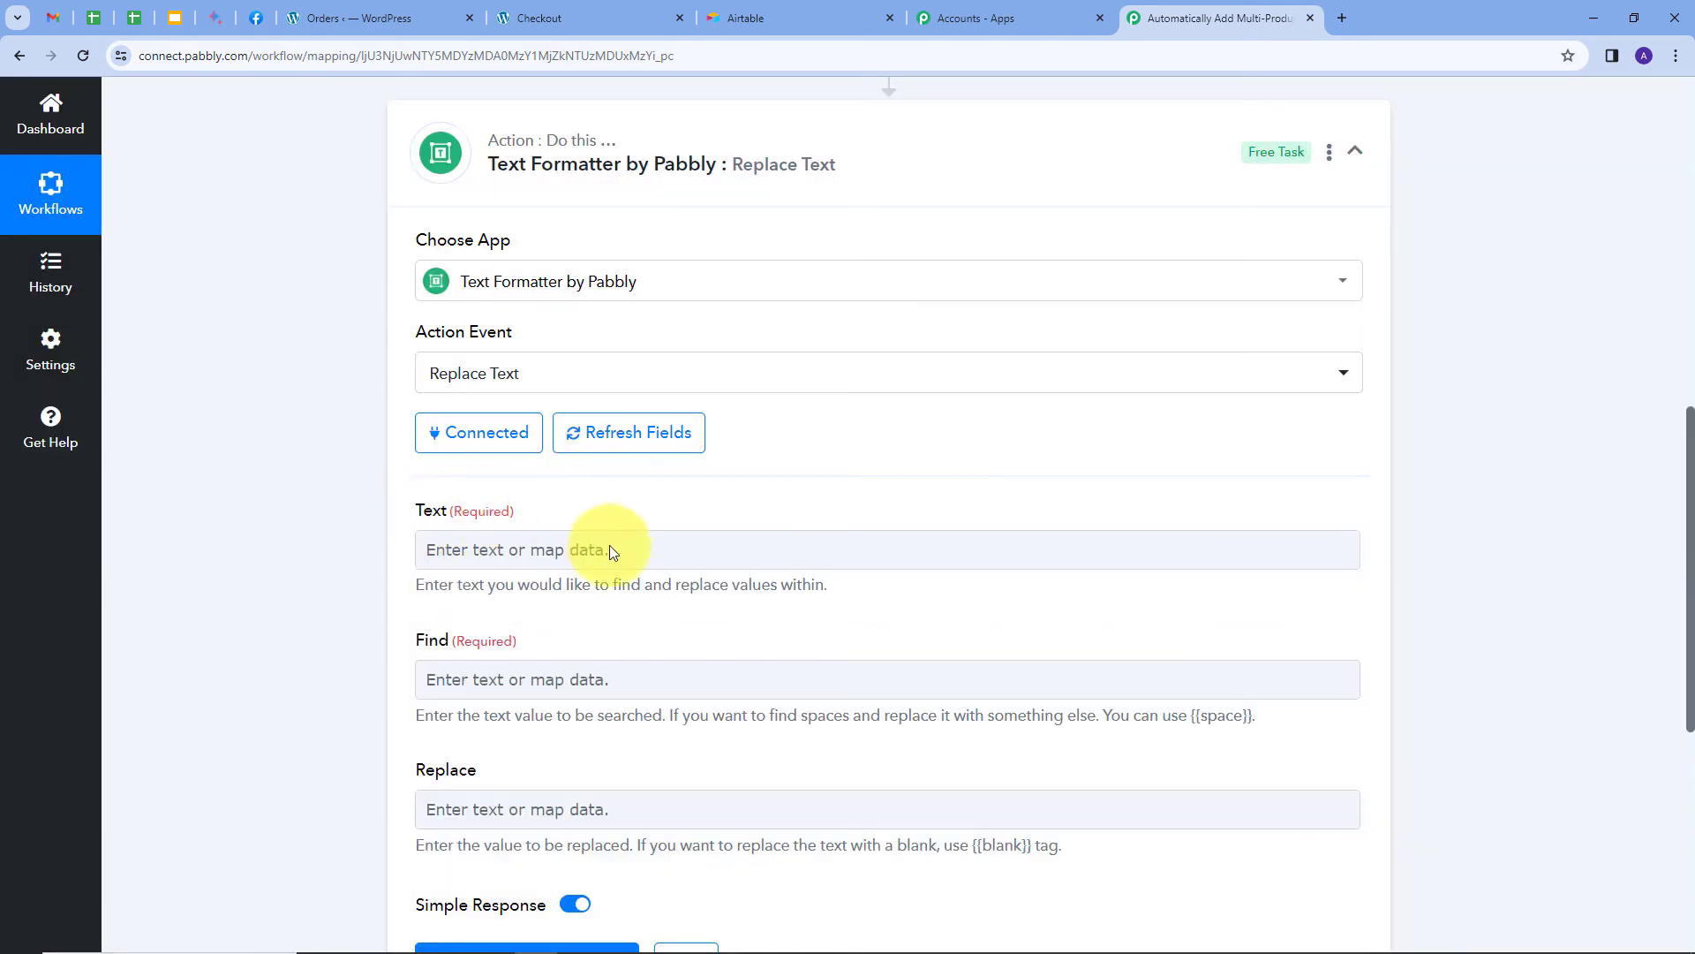
Map the Line Itemizer Quantity values into Text, with Find ',' and Replace '\n'.
{"action": "left_click", "coordinate": [611, 548]}
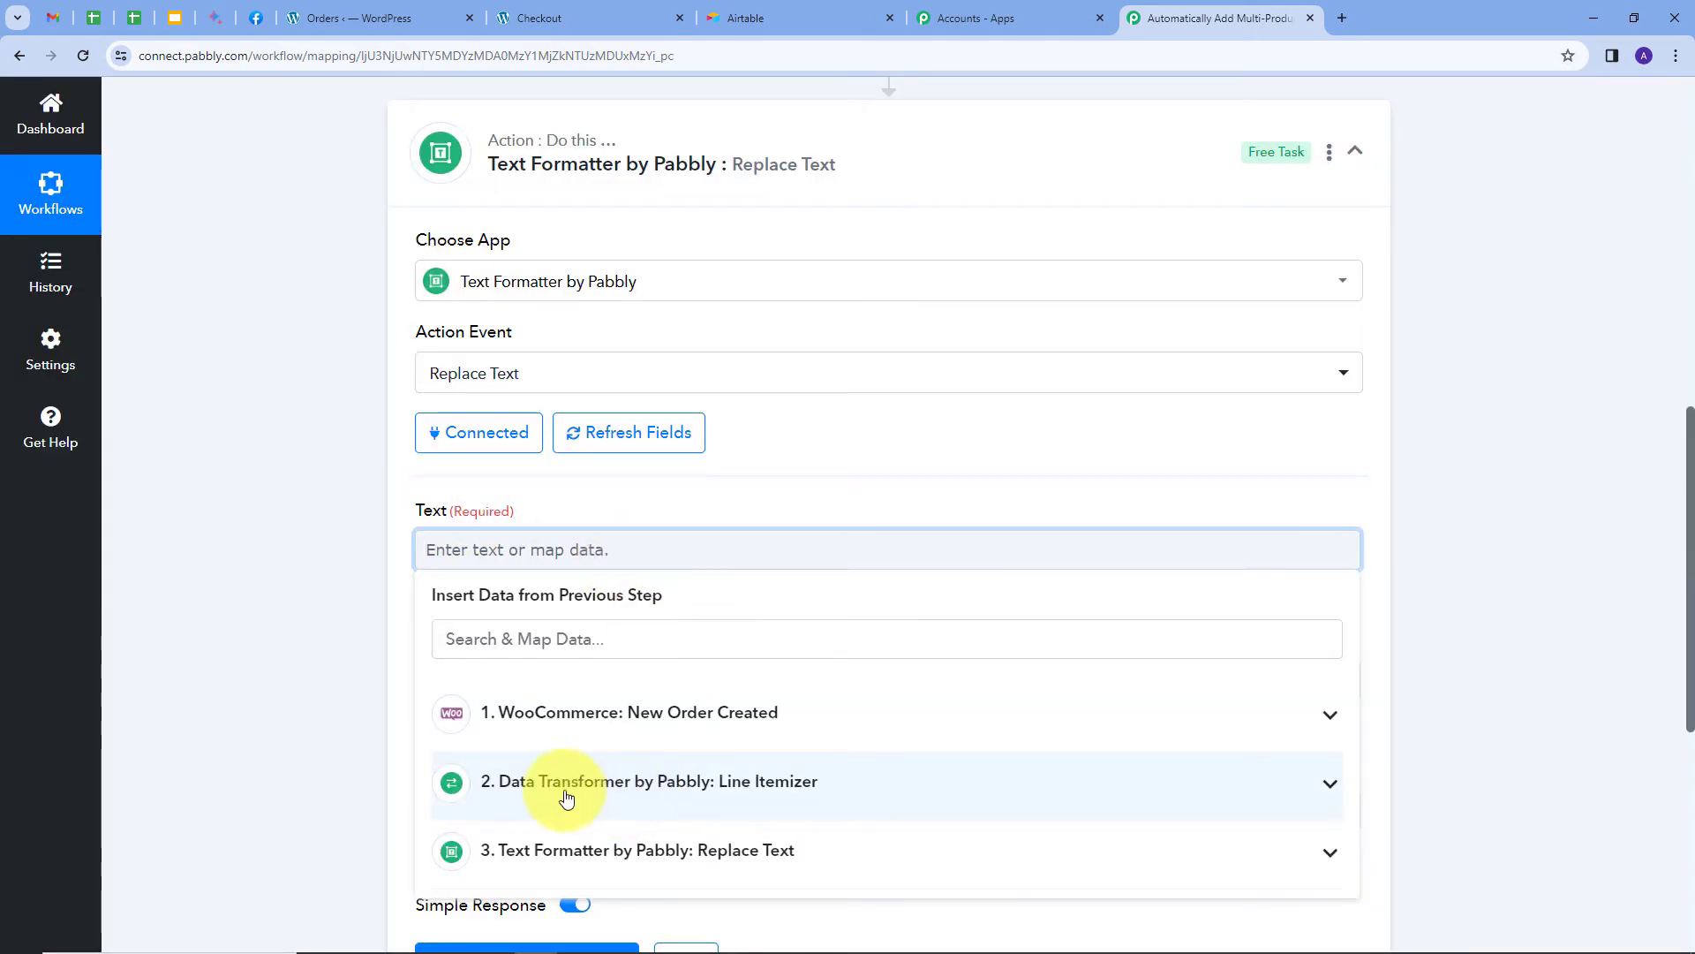
{"action": "left_click", "coordinate": [663, 782]}
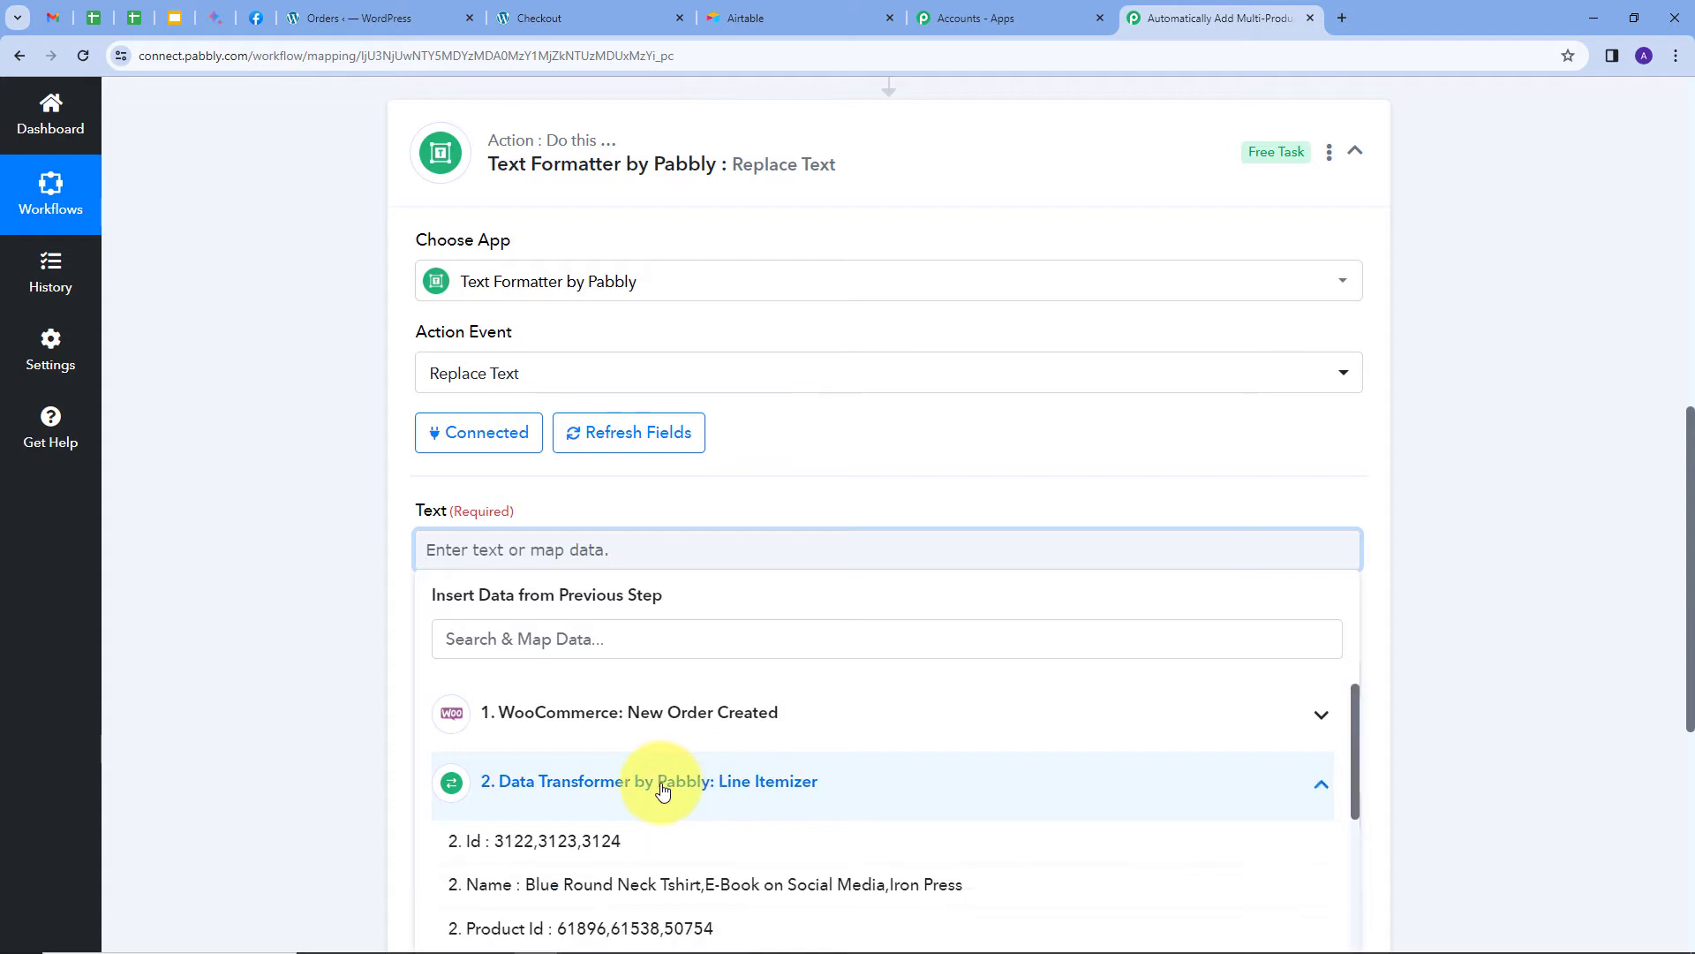
{"action": "scroll", "coordinate": [409, 661], "scroll_direction": "down", "scroll_amount": 4}
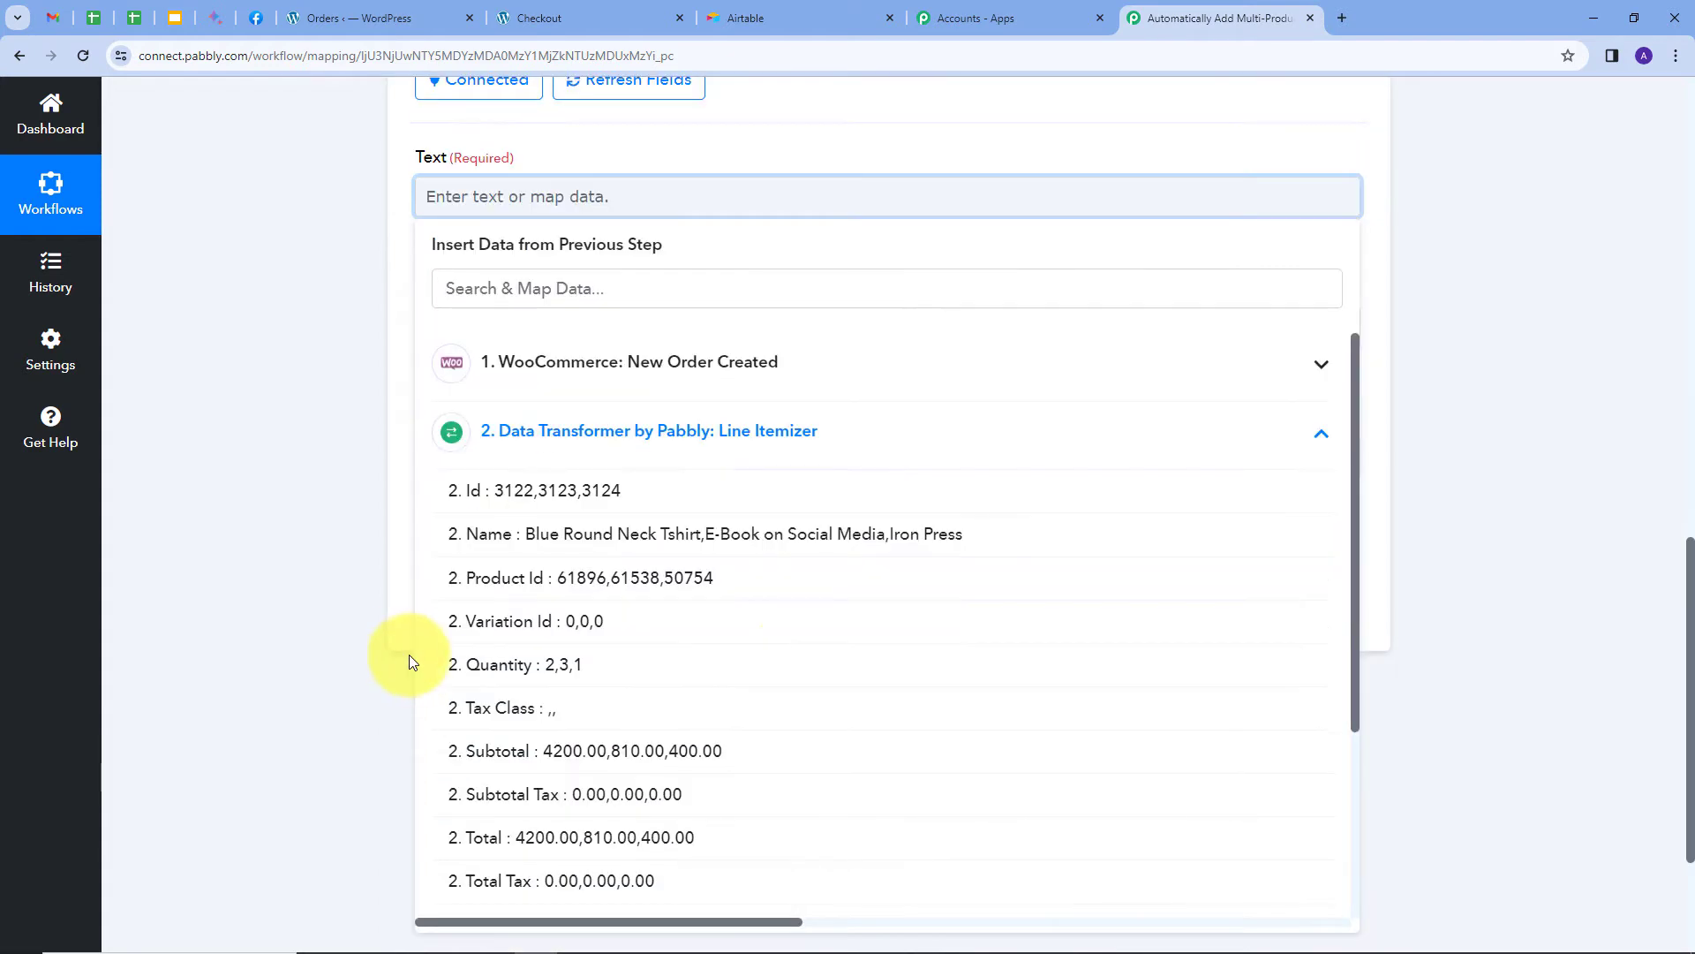
{"action": "left_click", "coordinate": [512, 671]}
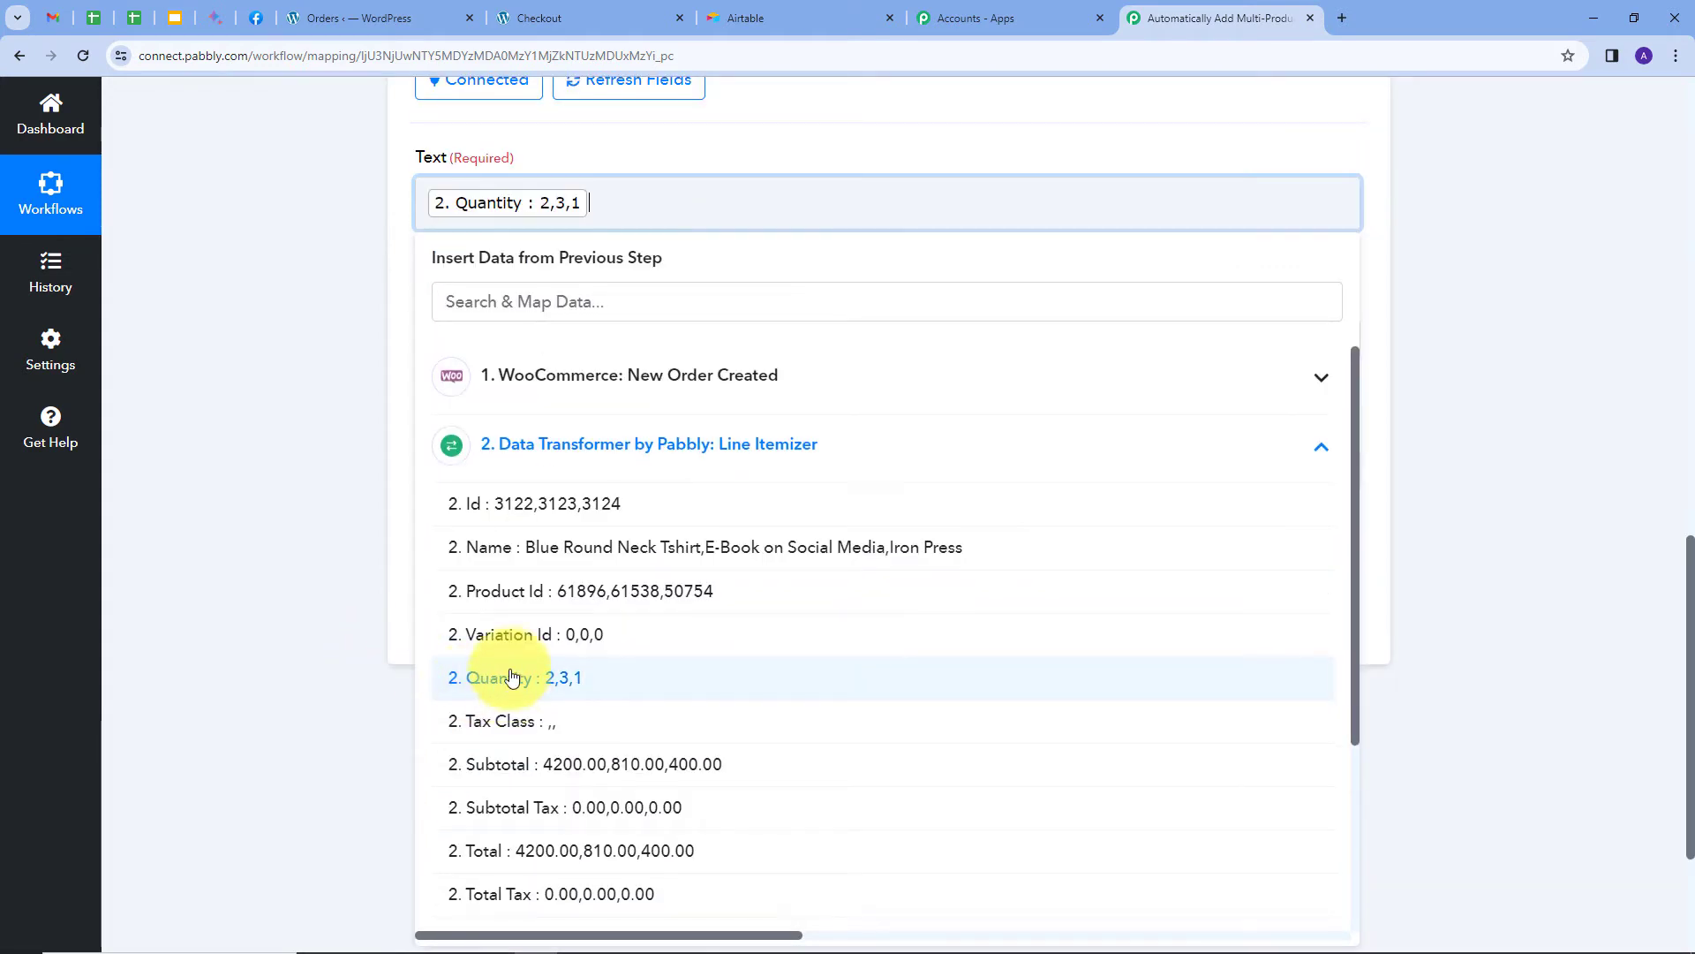
{"action": "left_click", "coordinate": [807, 125]}
{"action": "left_click", "coordinate": [501, 353]}
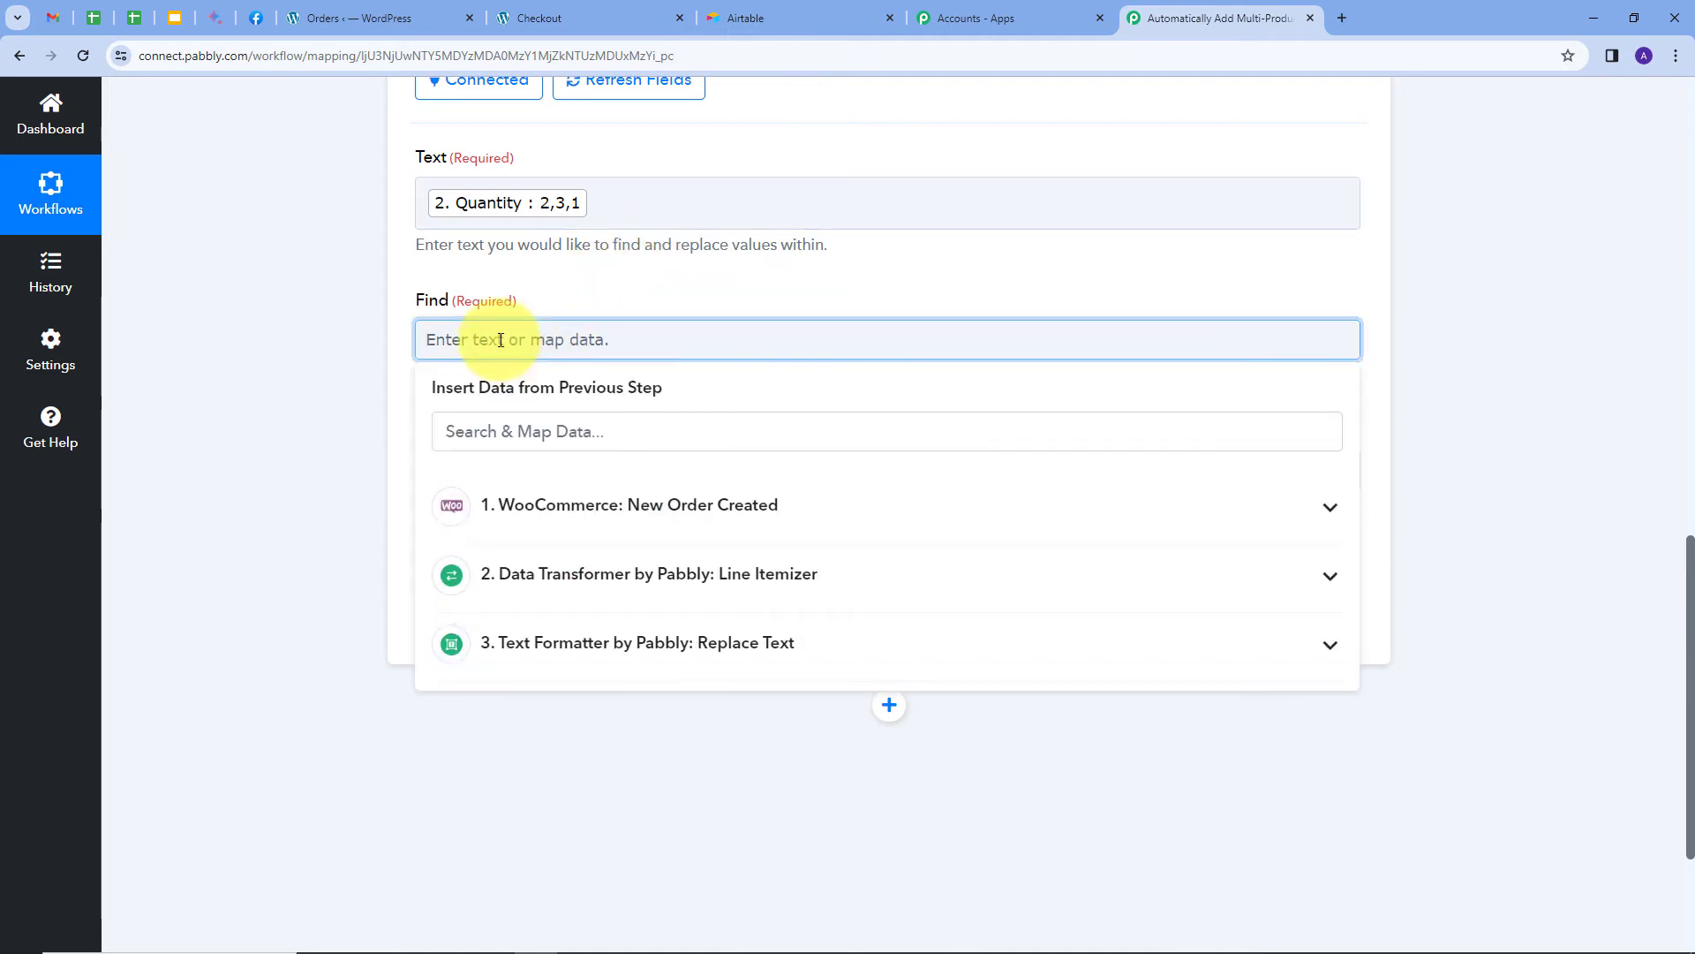
{"action": "type", "text": ","}
{"action": "left_click", "coordinate": [541, 468]}
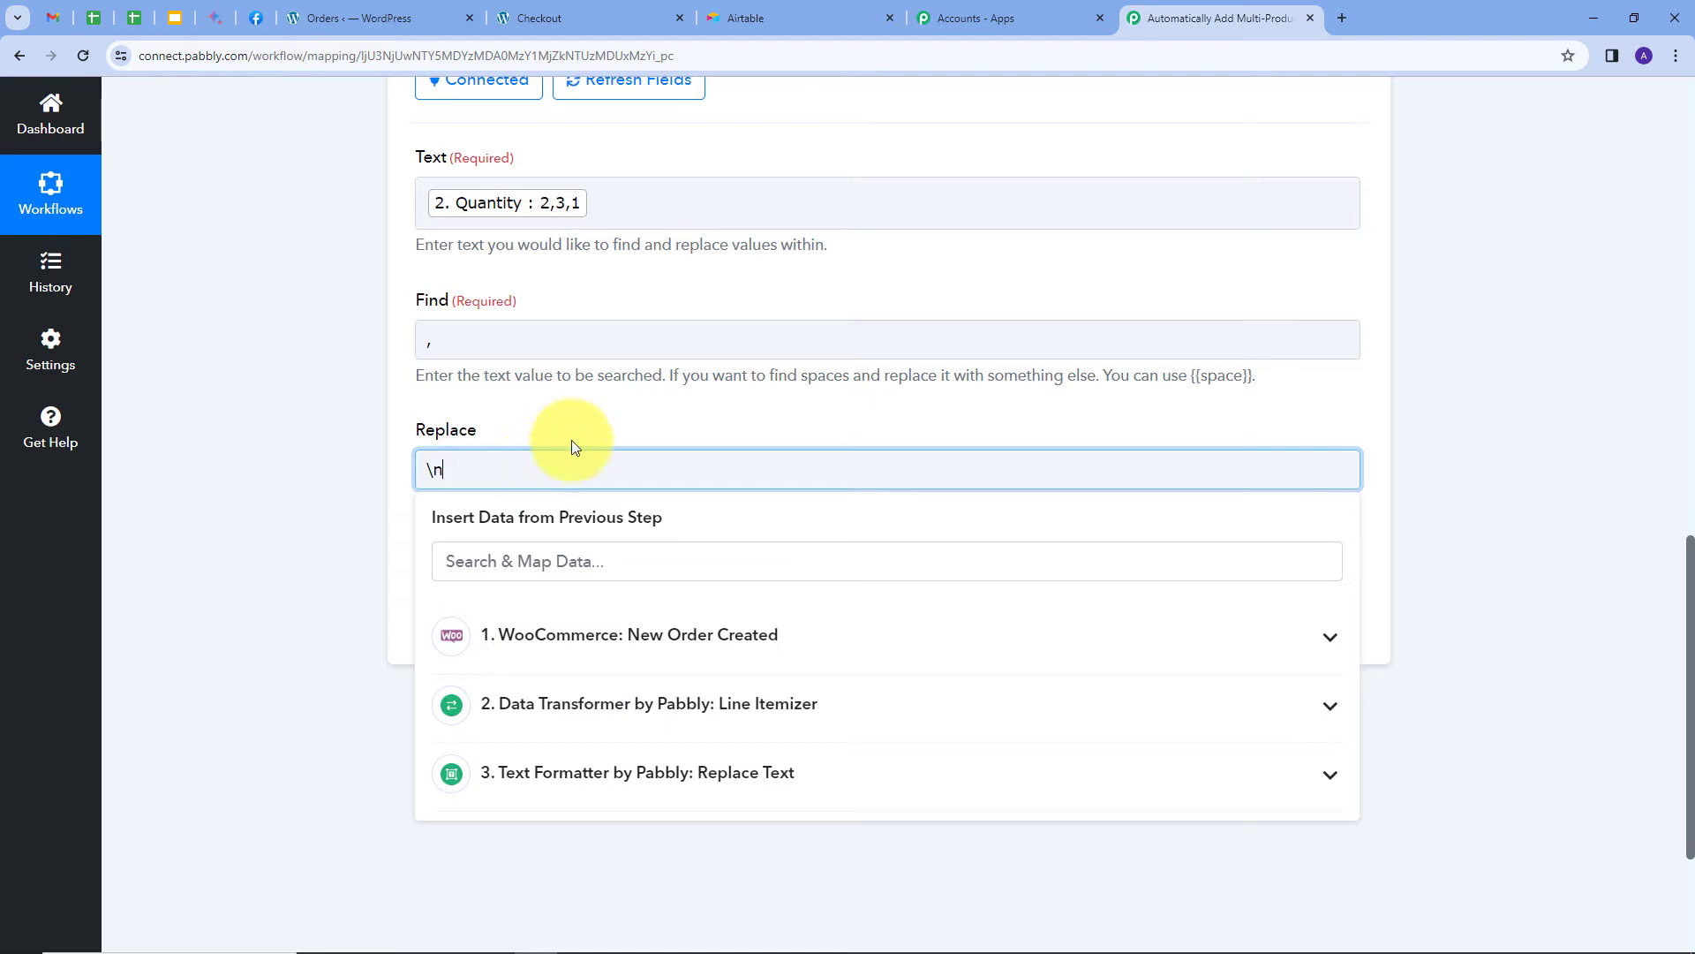
{"action": "left_click", "coordinate": [590, 420]}
Test the Quantity replace step, which returns 2,3,1 on separate lines, then add a new empty step.
{"action": "left_click", "coordinate": [483, 623]}
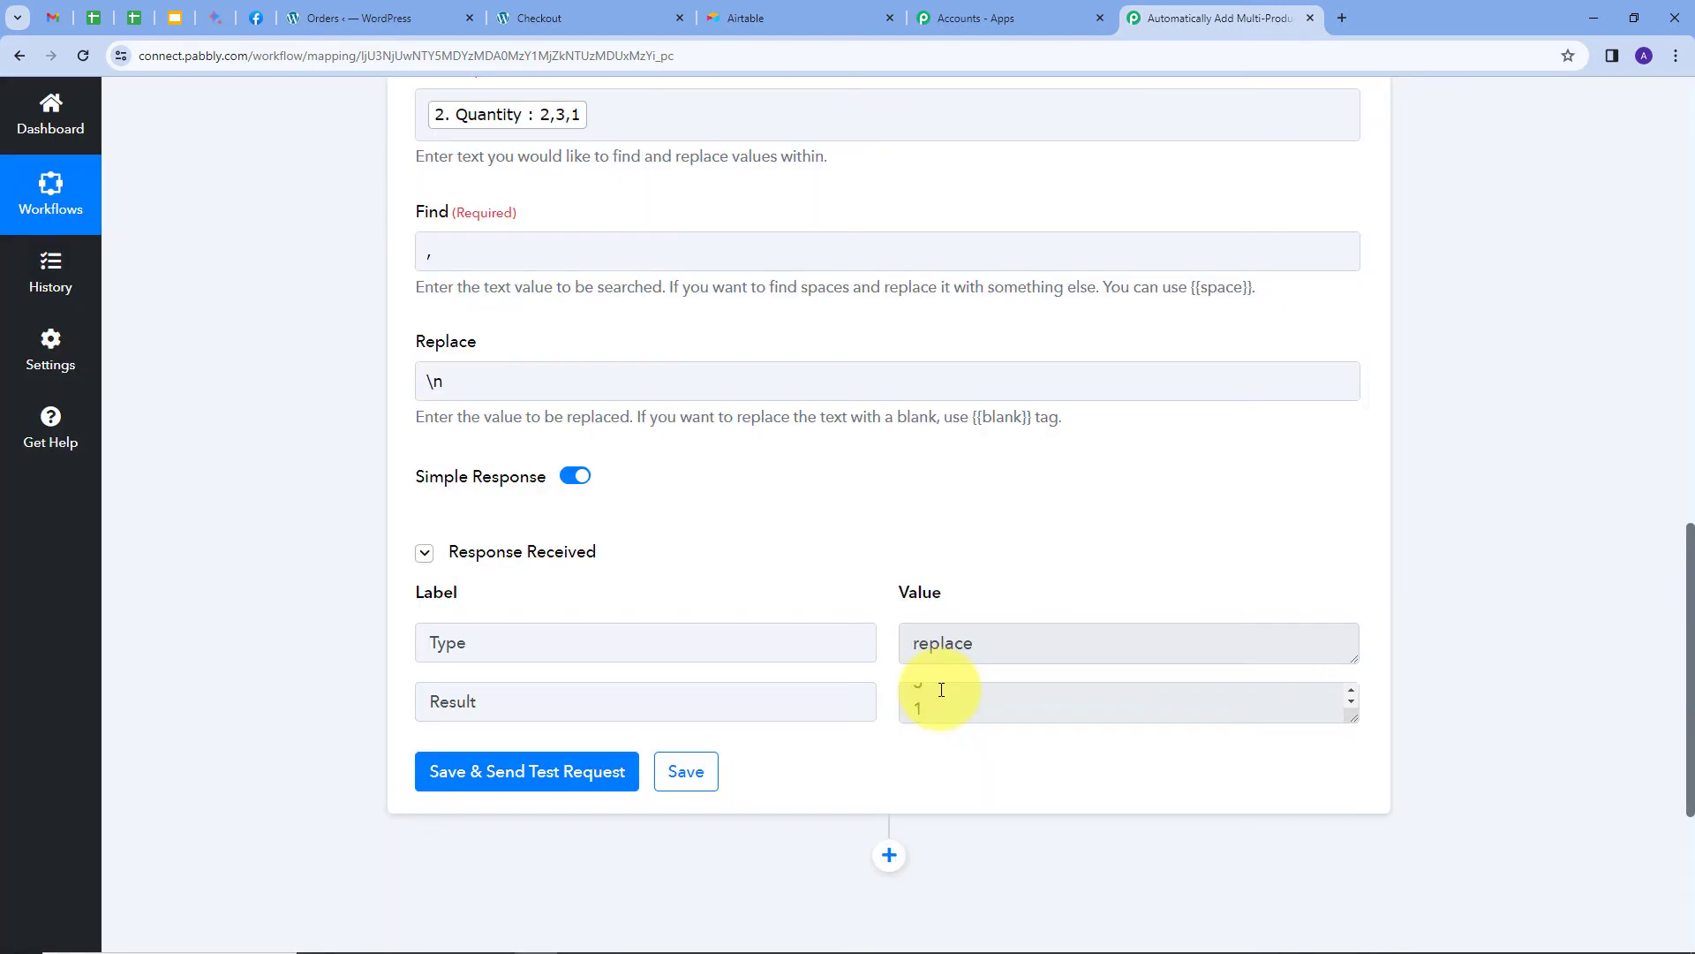
{"action": "scroll", "coordinate": [940, 689], "scroll_direction": "down", "scroll_amount": 1}
{"action": "scroll", "coordinate": [969, 620], "scroll_direction": "up", "scroll_amount": 1}
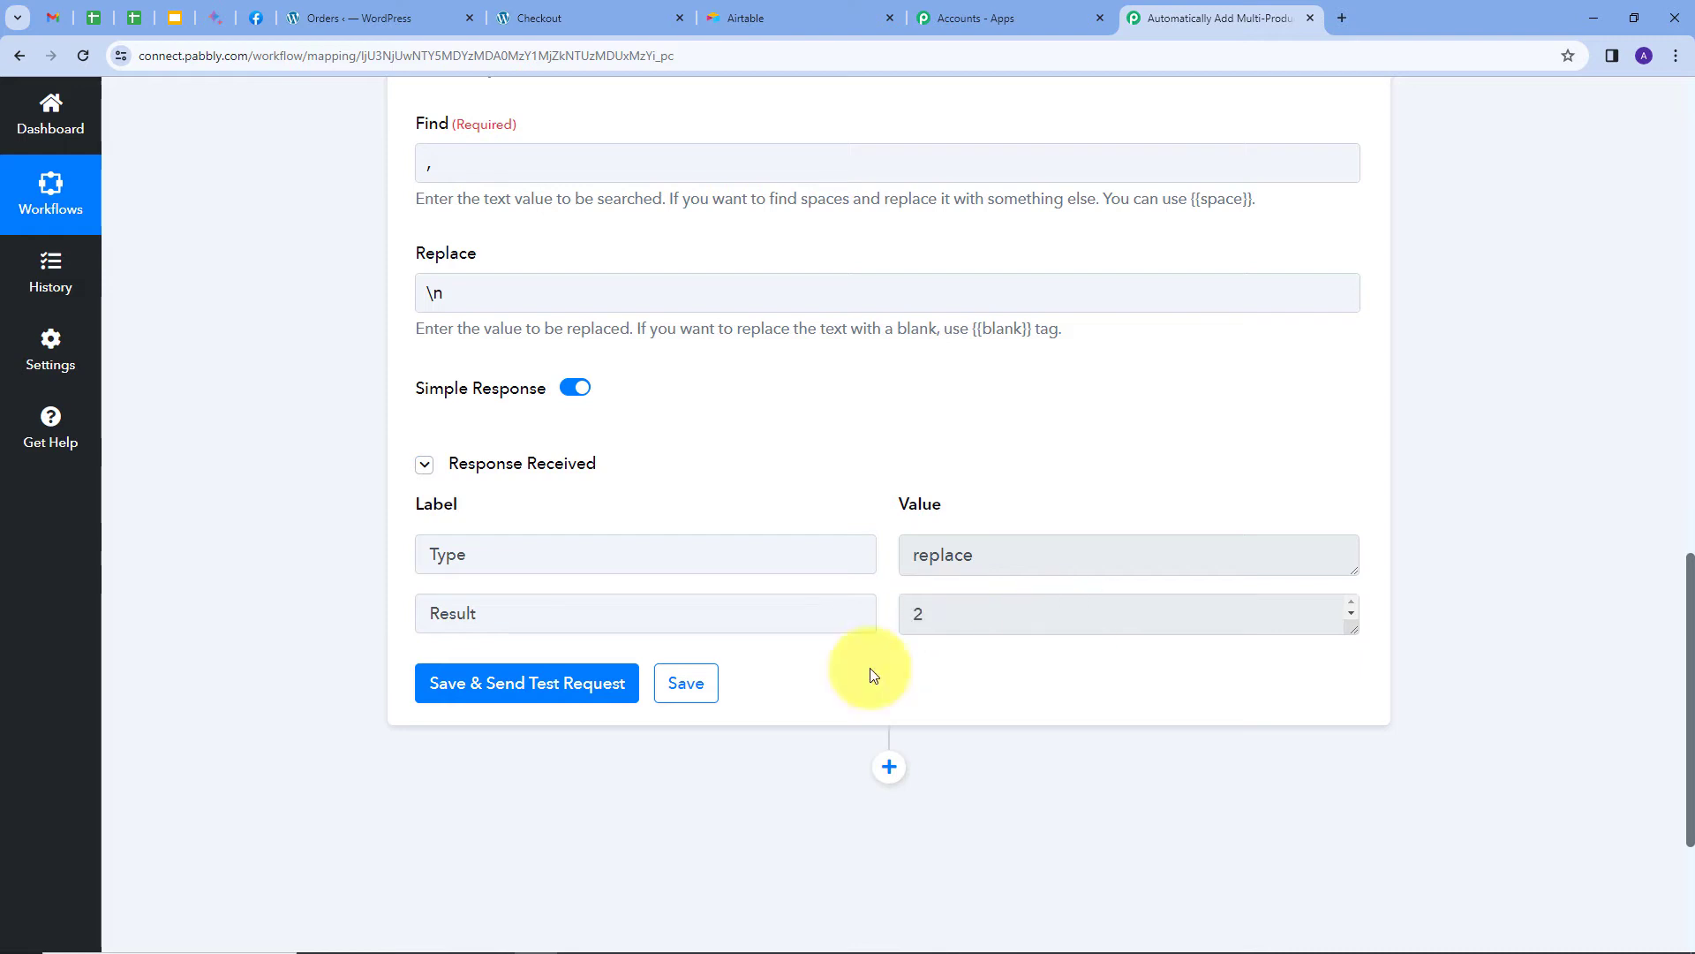
{"action": "left_click", "coordinate": [890, 766]}
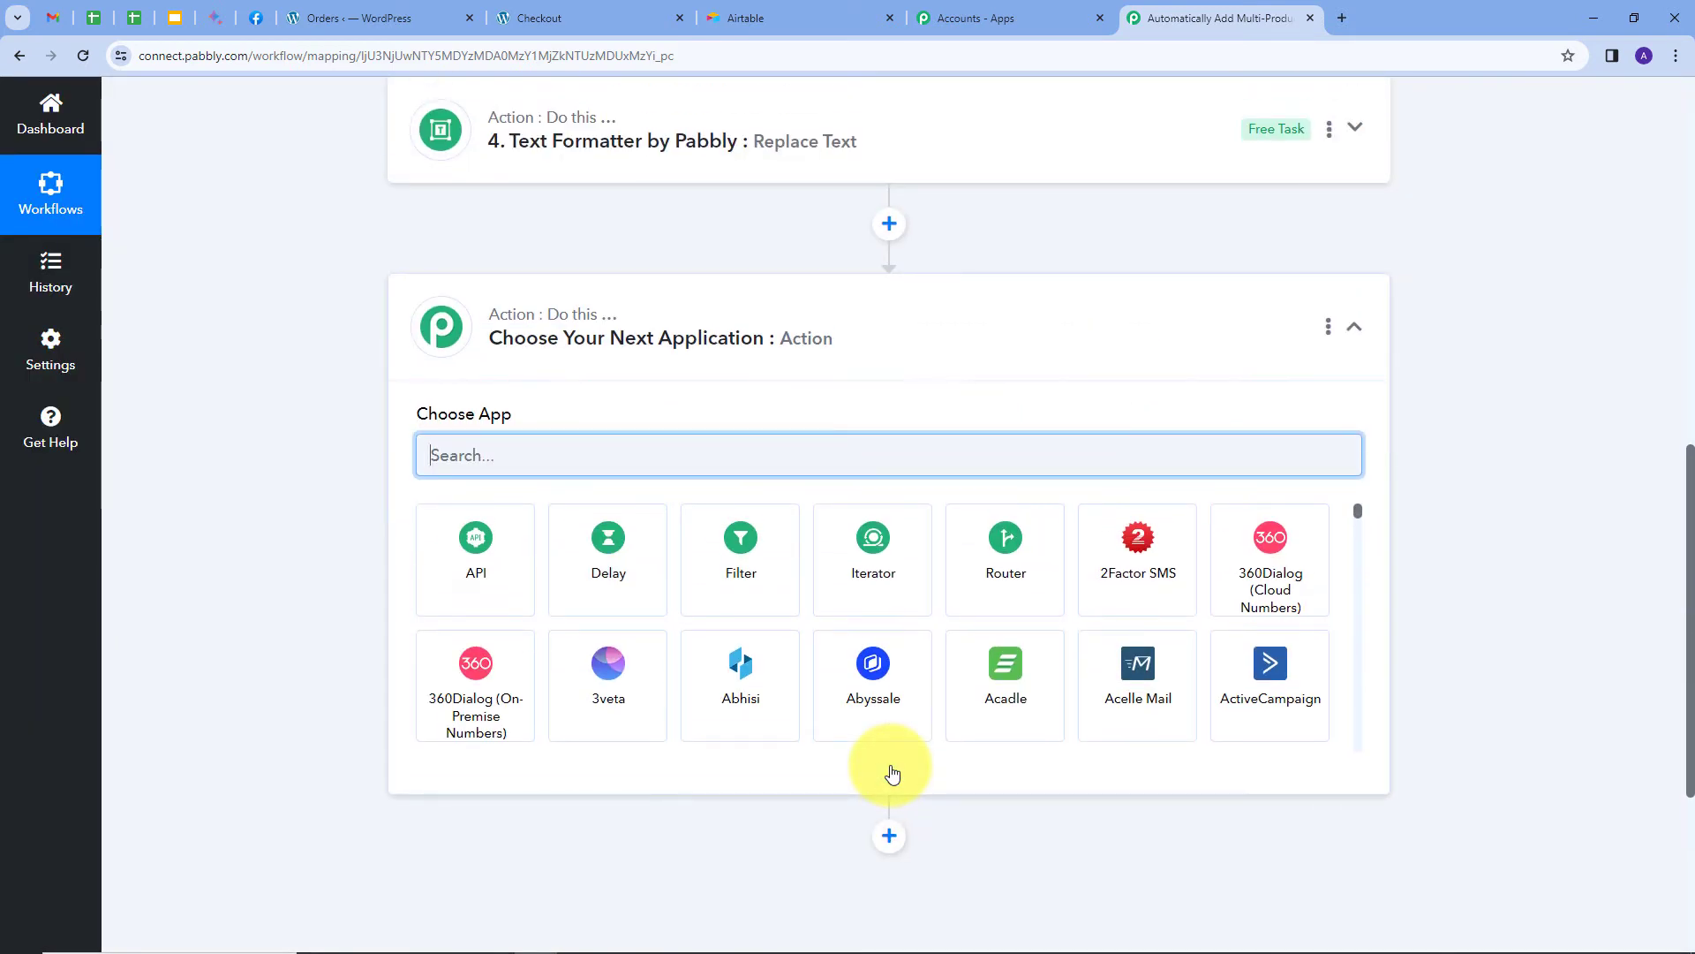
Set the new step to a connected Text Formatter Replace Text action.
{"action": "type", "text": "text"}
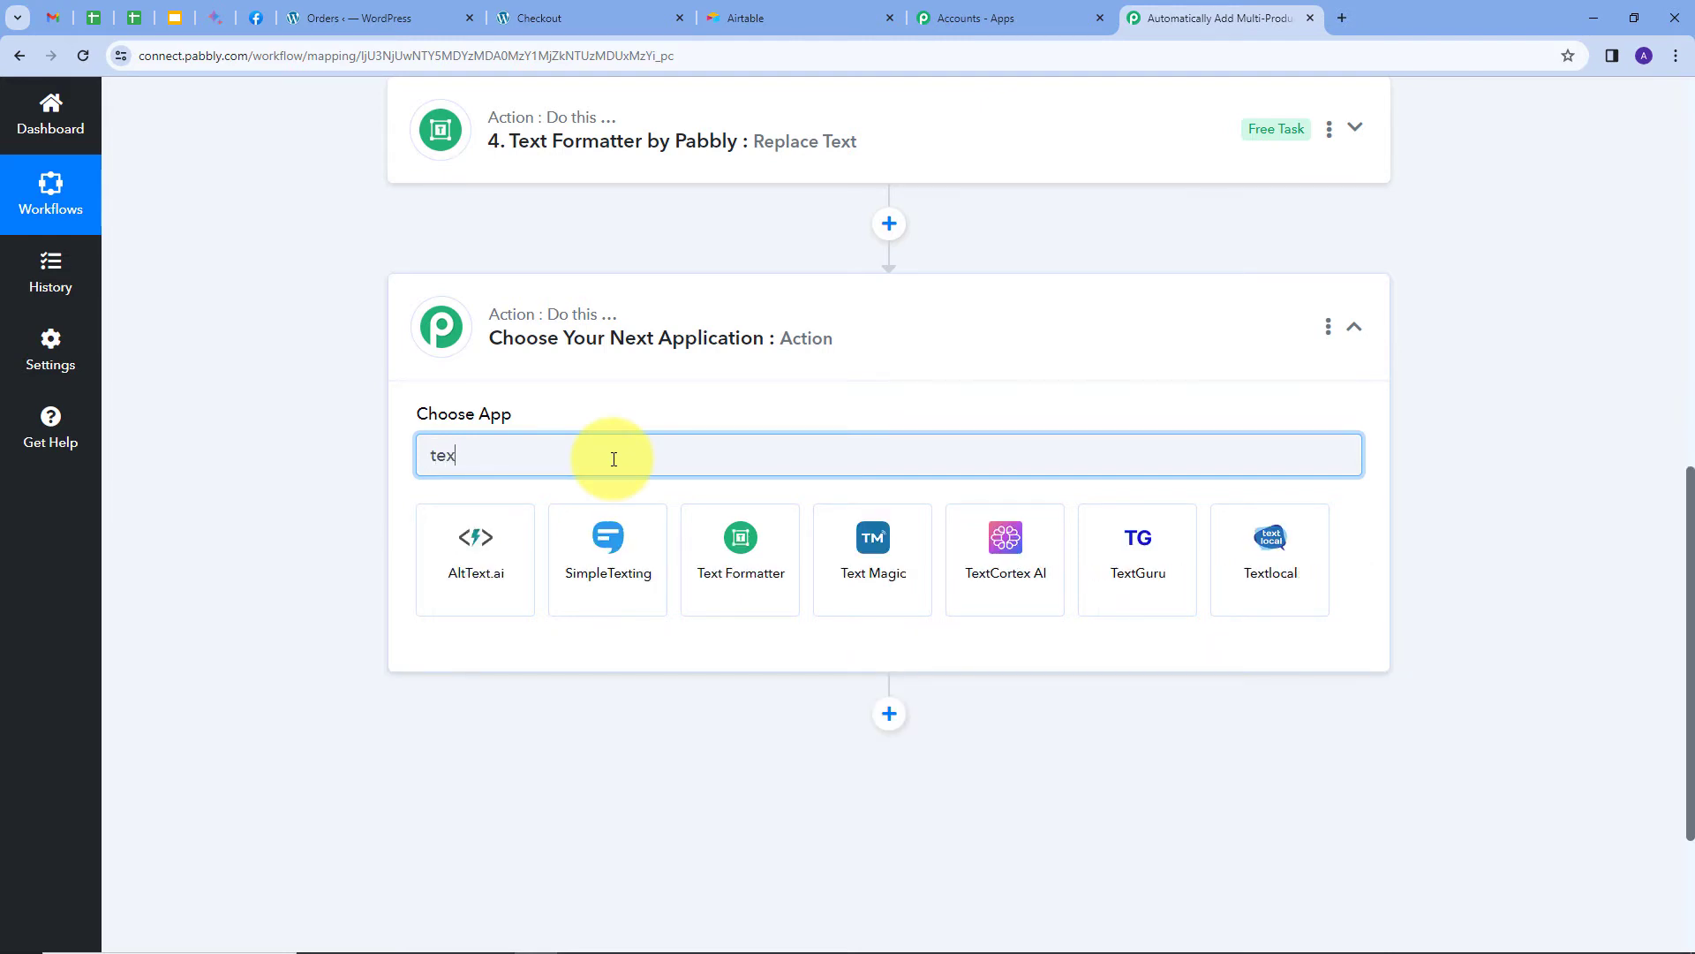
{"action": "left_click", "coordinate": [712, 533]}
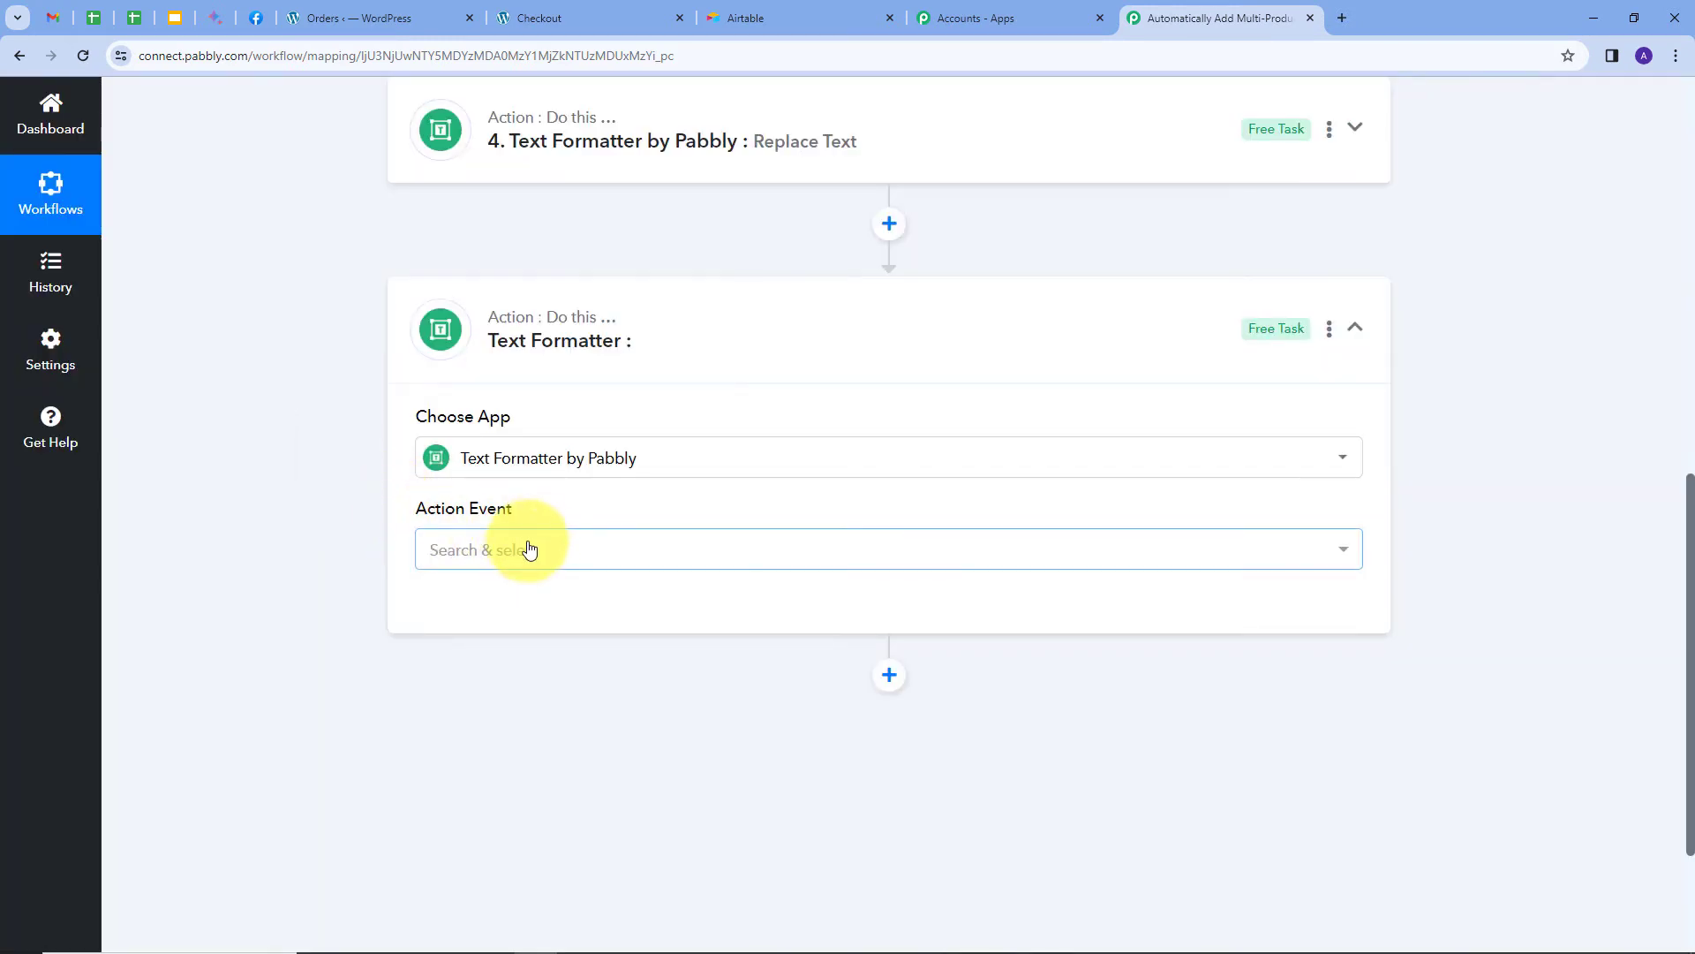
{"action": "left_click", "coordinate": [526, 549]}
{"action": "left_click", "coordinate": [482, 370]}
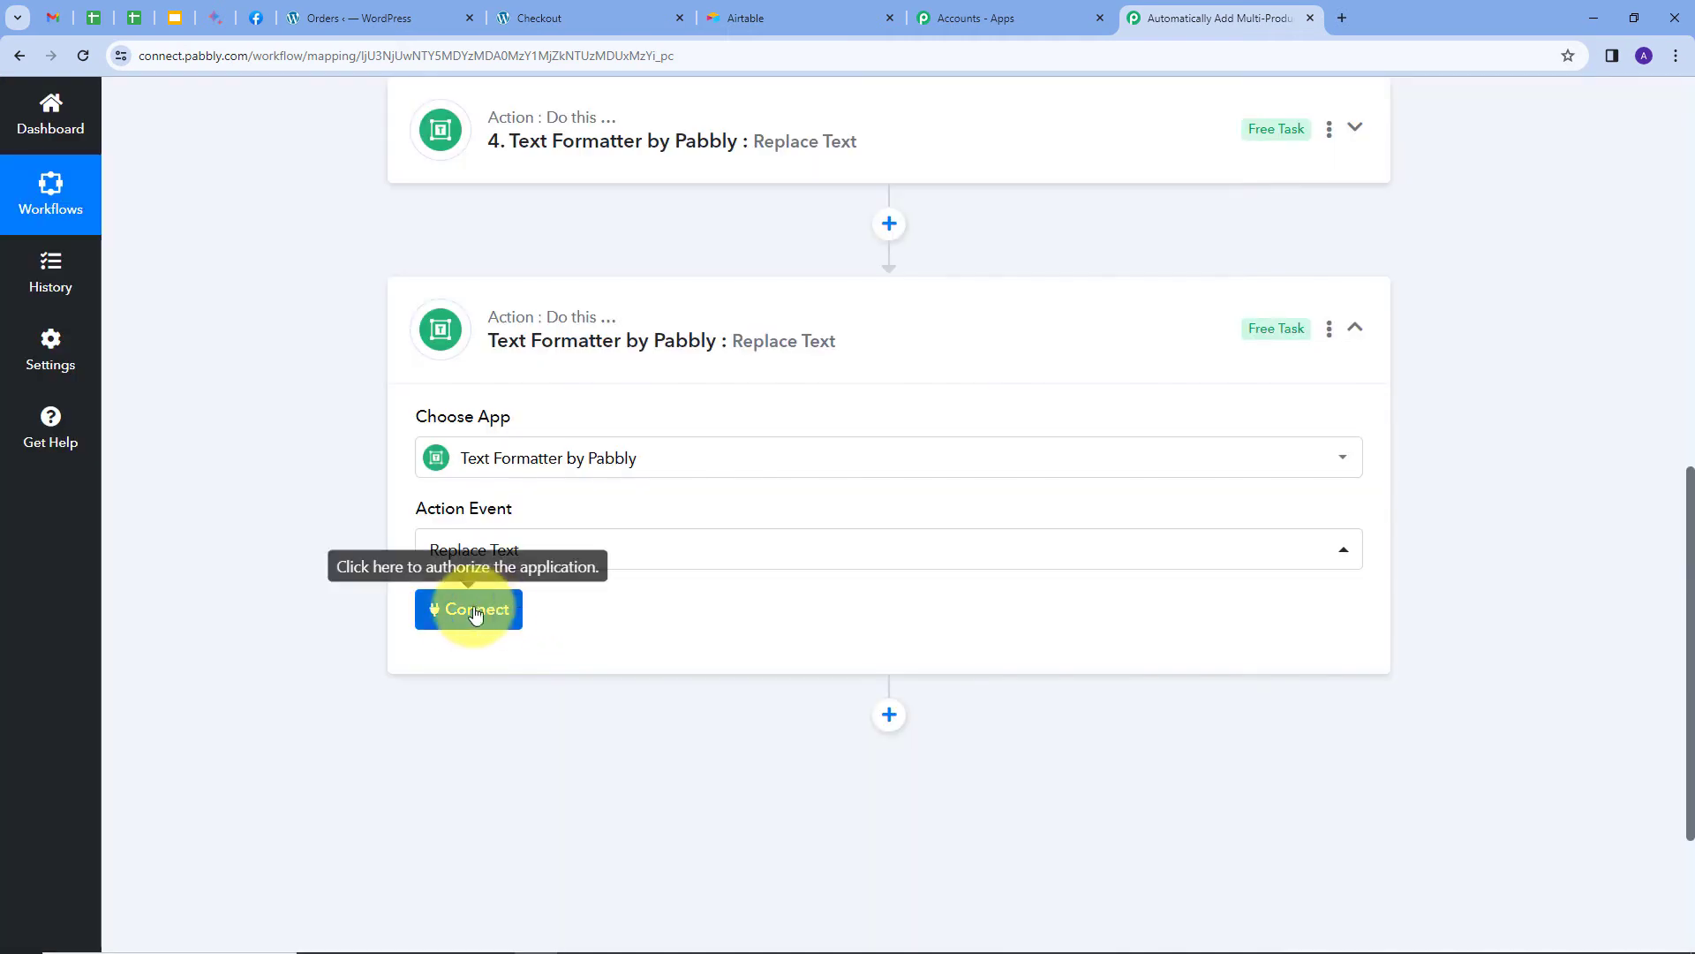
{"action": "left_click", "coordinate": [455, 611]}
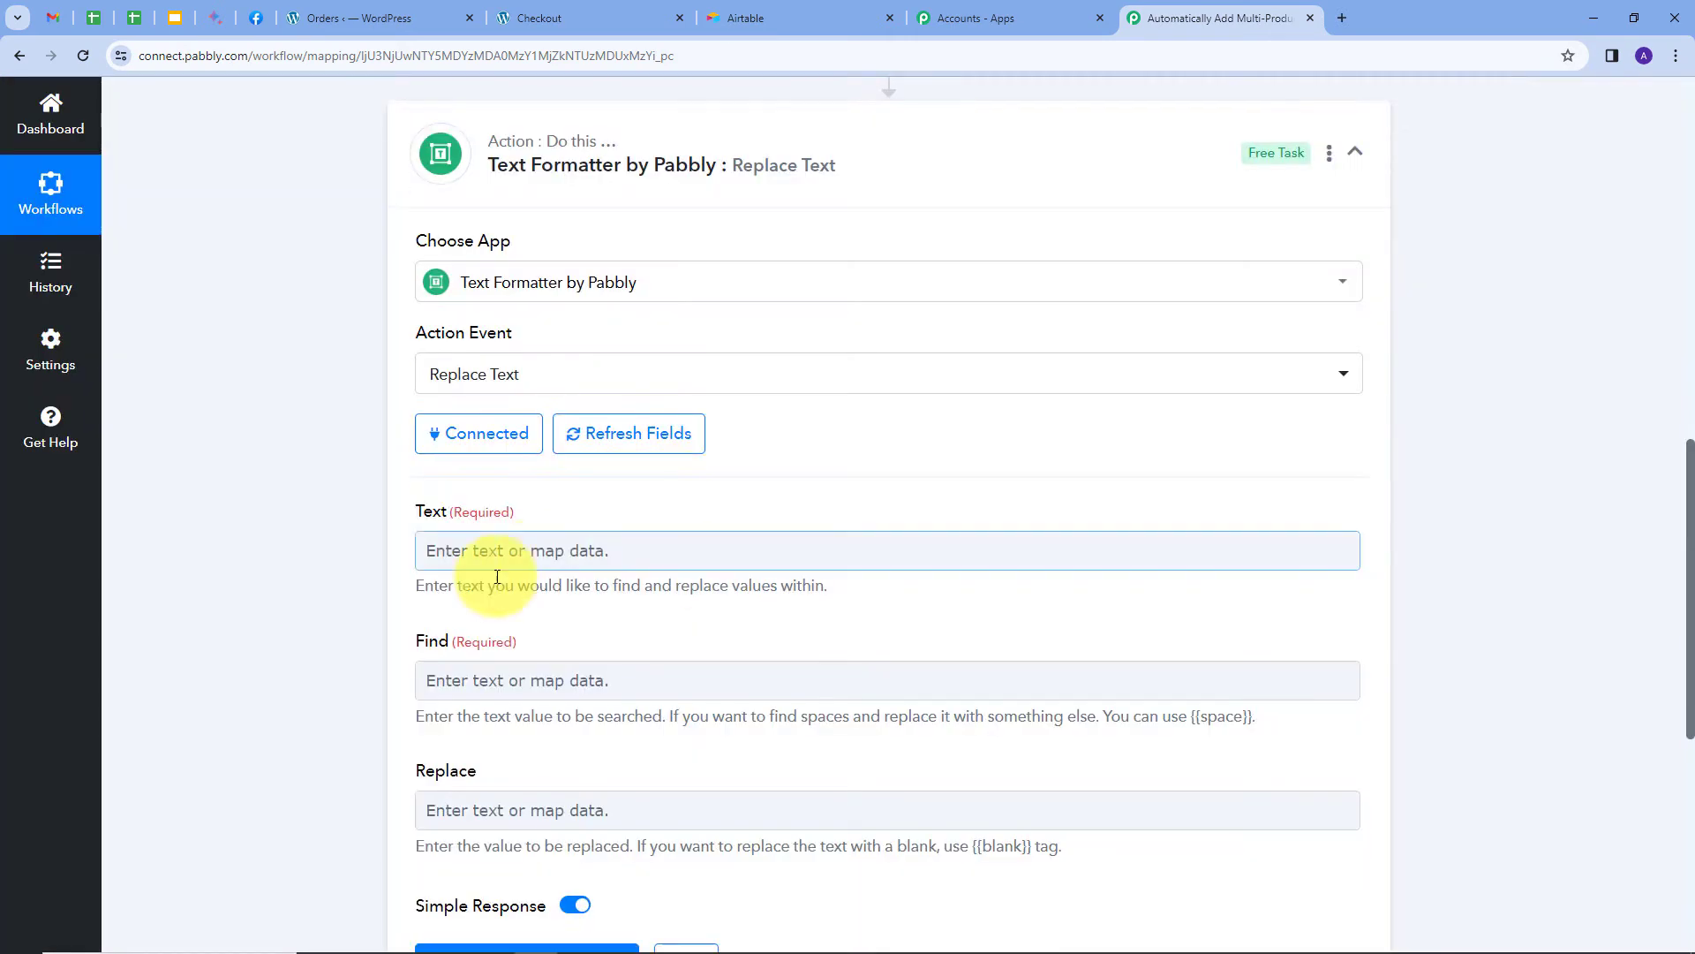
Map Line Itemizer Price into Text, find ',' and replace with '\n', then test it.
{"action": "left_click", "coordinate": [514, 552]}
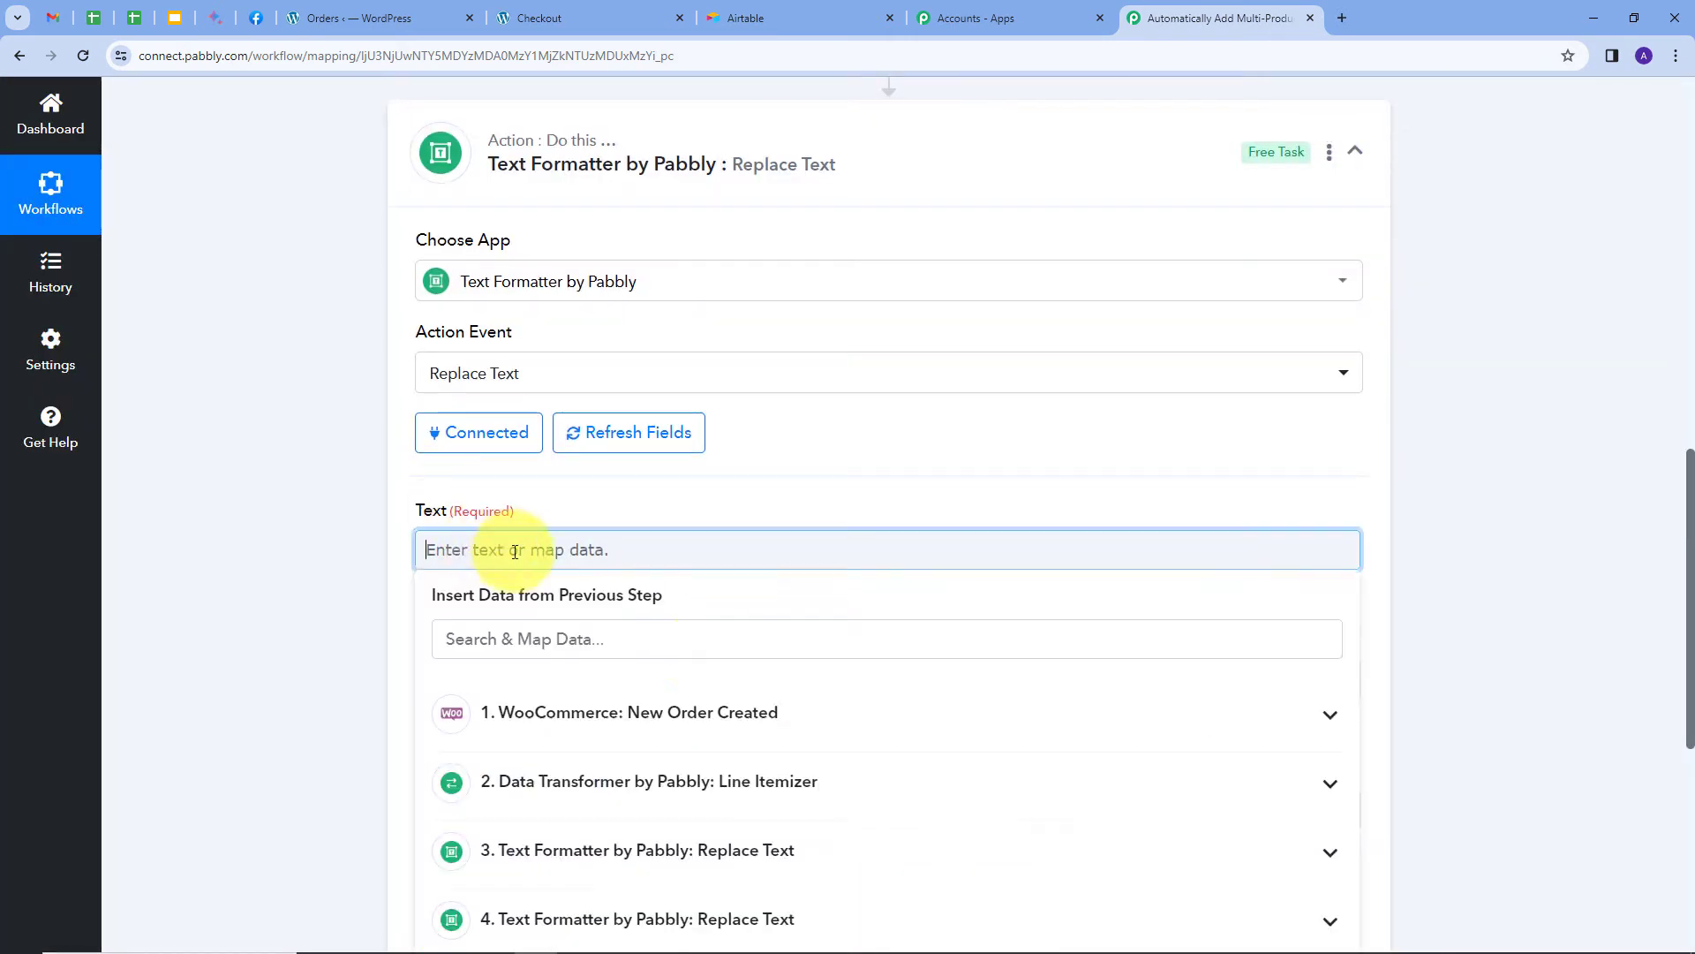
{"action": "left_click", "coordinate": [623, 781]}
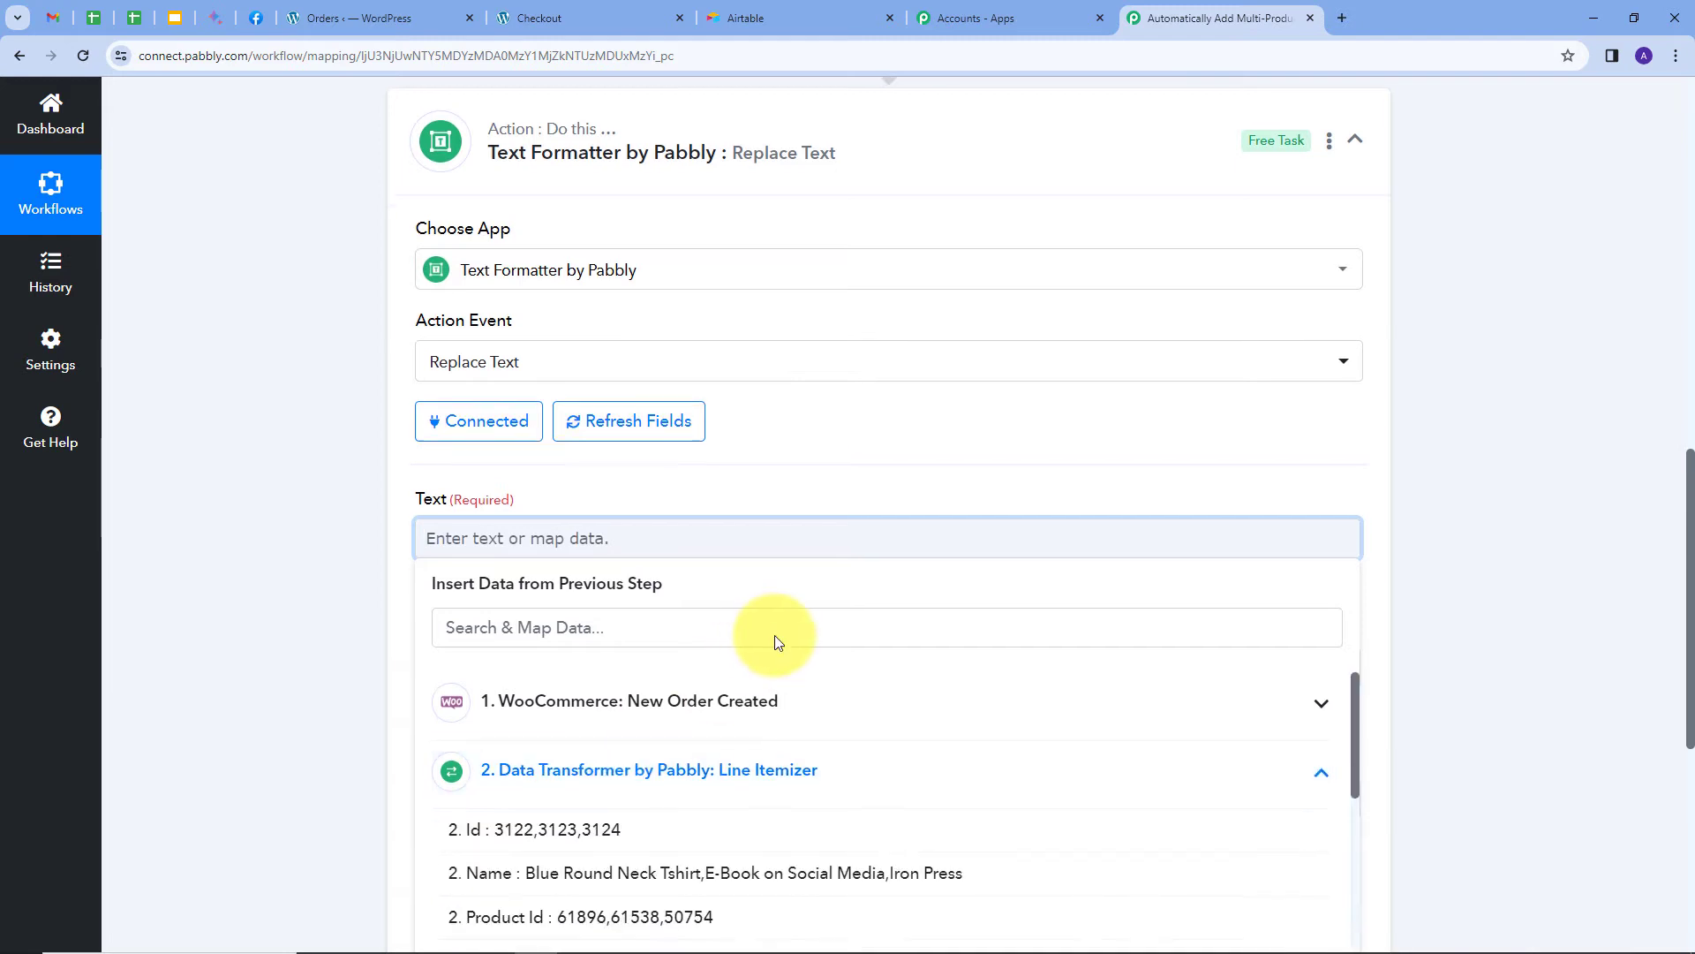
{"action": "scroll", "coordinate": [768, 636], "scroll_direction": "down", "scroll_amount": 6}
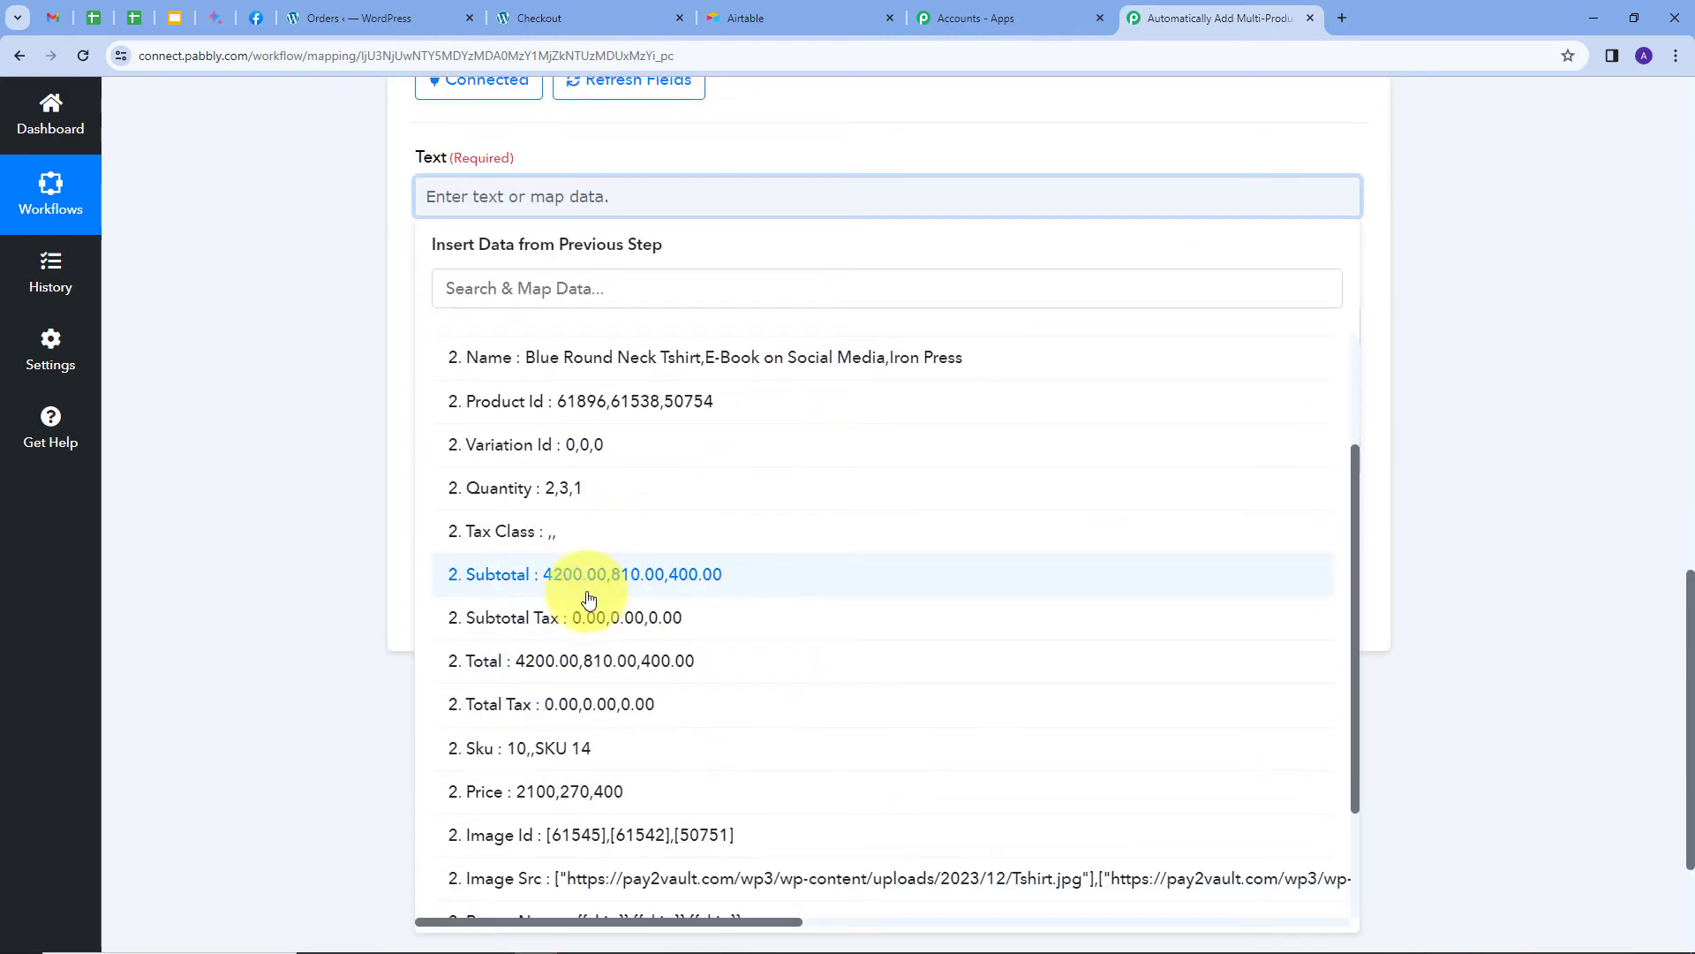
{"action": "scroll", "coordinate": [565, 618], "scroll_direction": "down", "scroll_amount": 1}
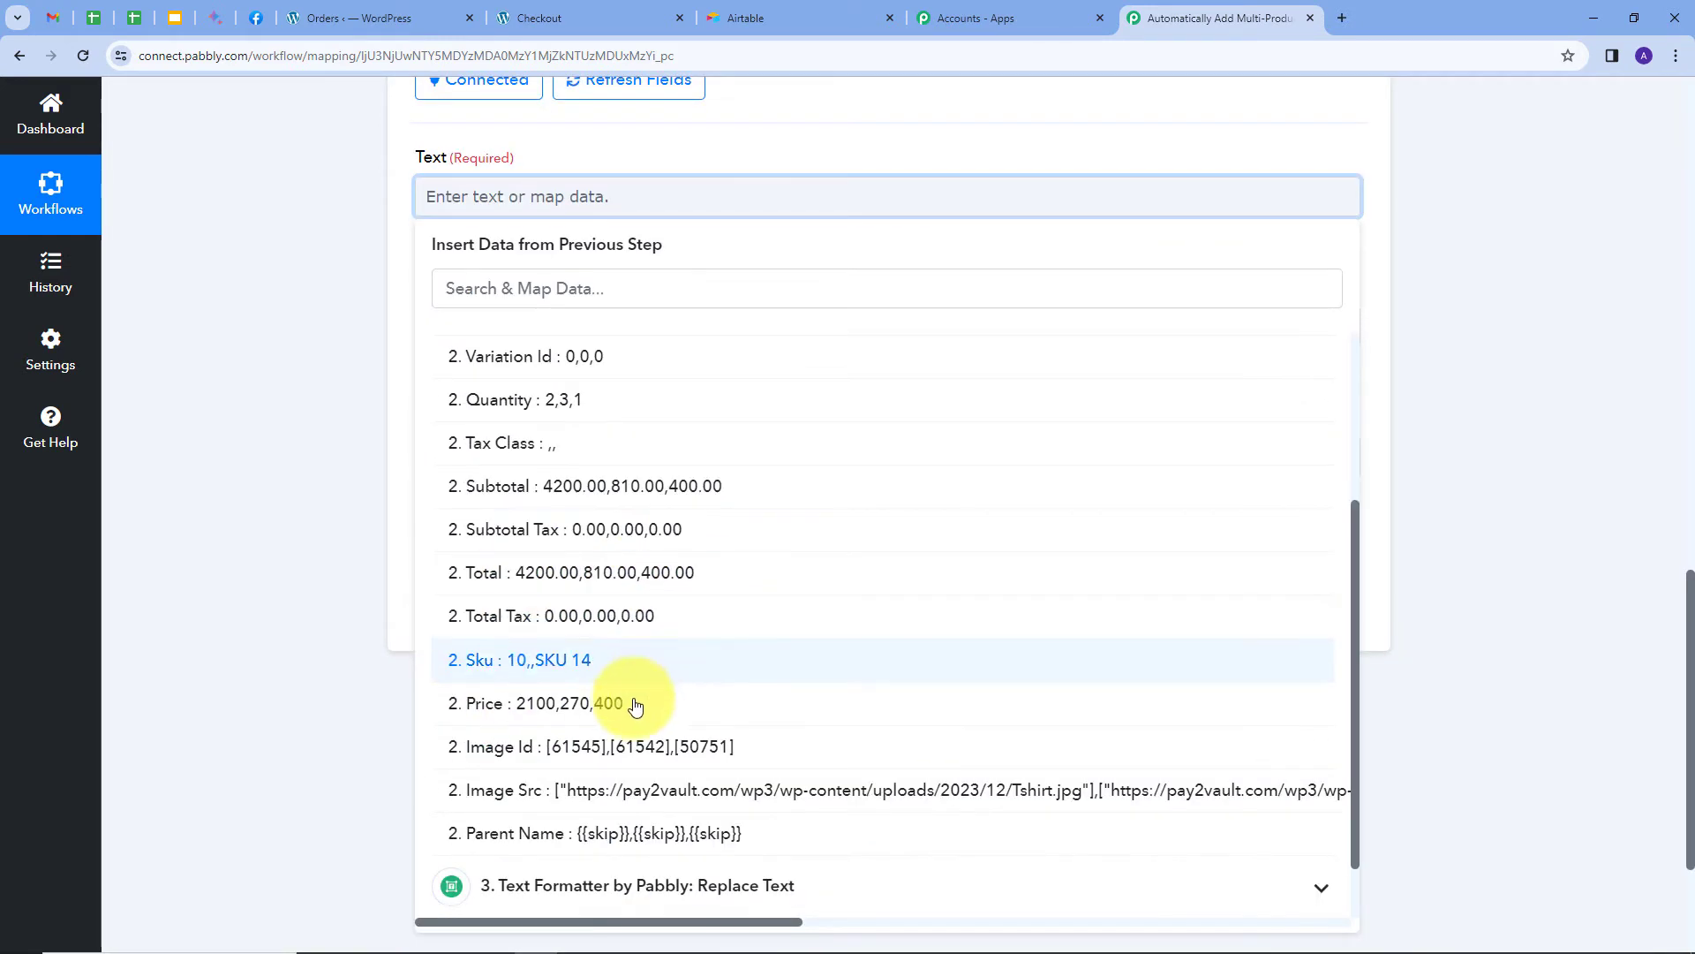
{"action": "left_click", "coordinate": [547, 704]}
{"action": "left_click", "coordinate": [511, 340]}
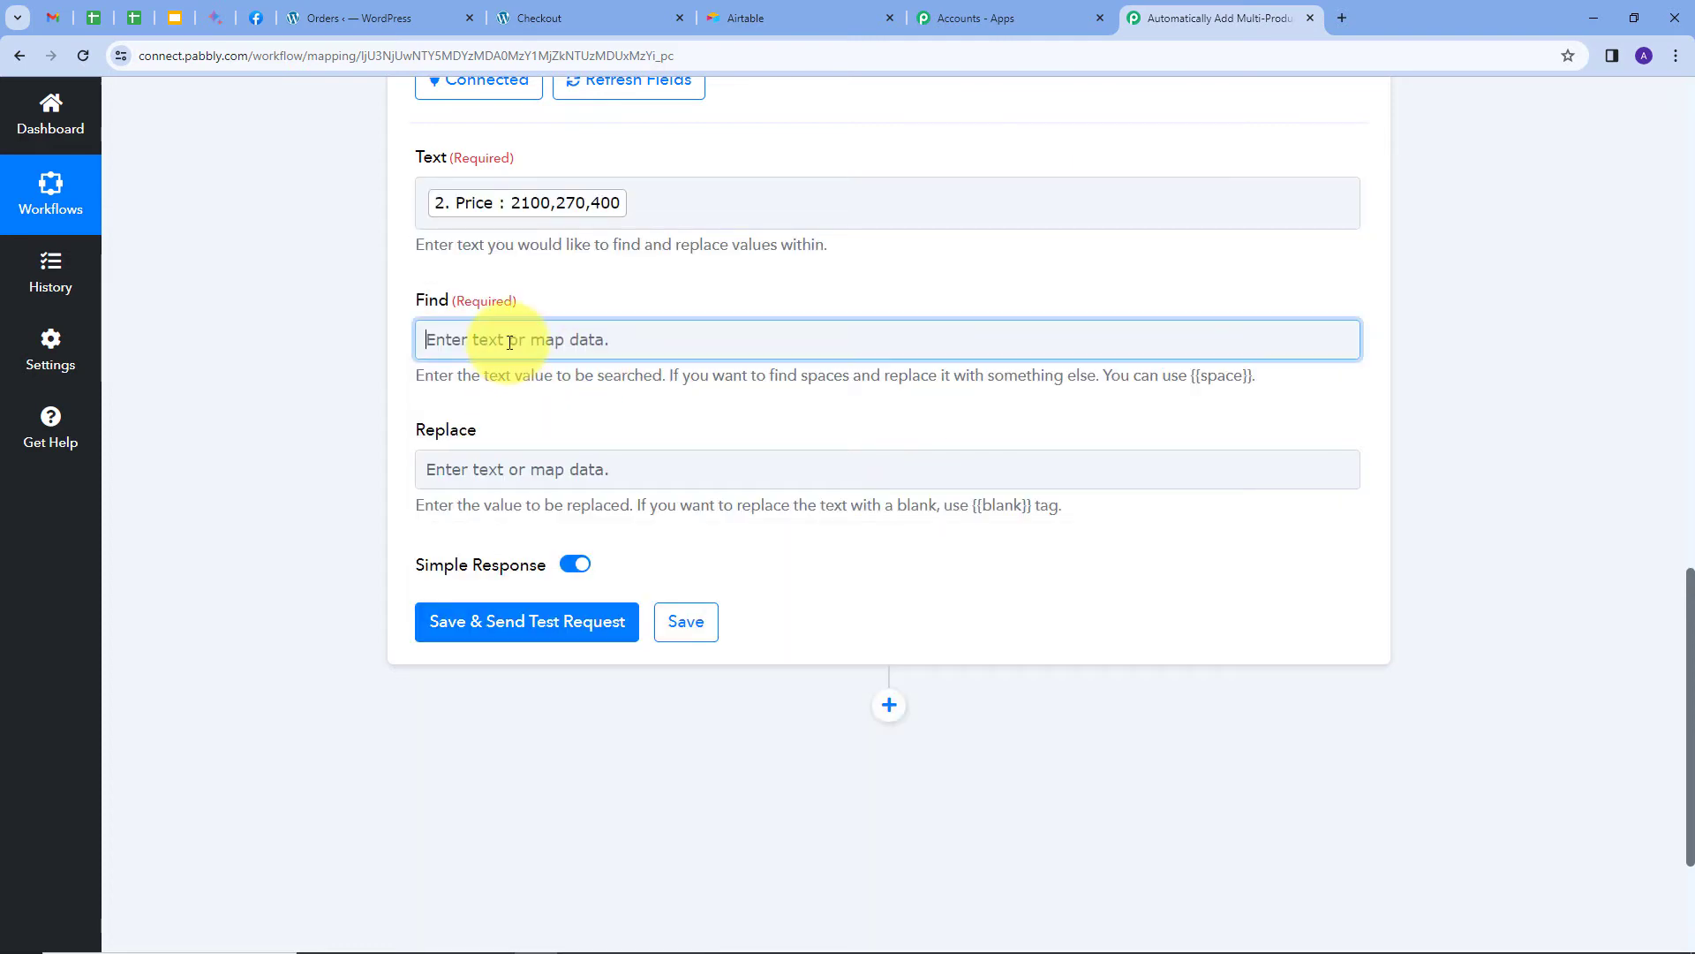
{"action": "type", "text": ","}
{"action": "left_click", "coordinate": [594, 272]}
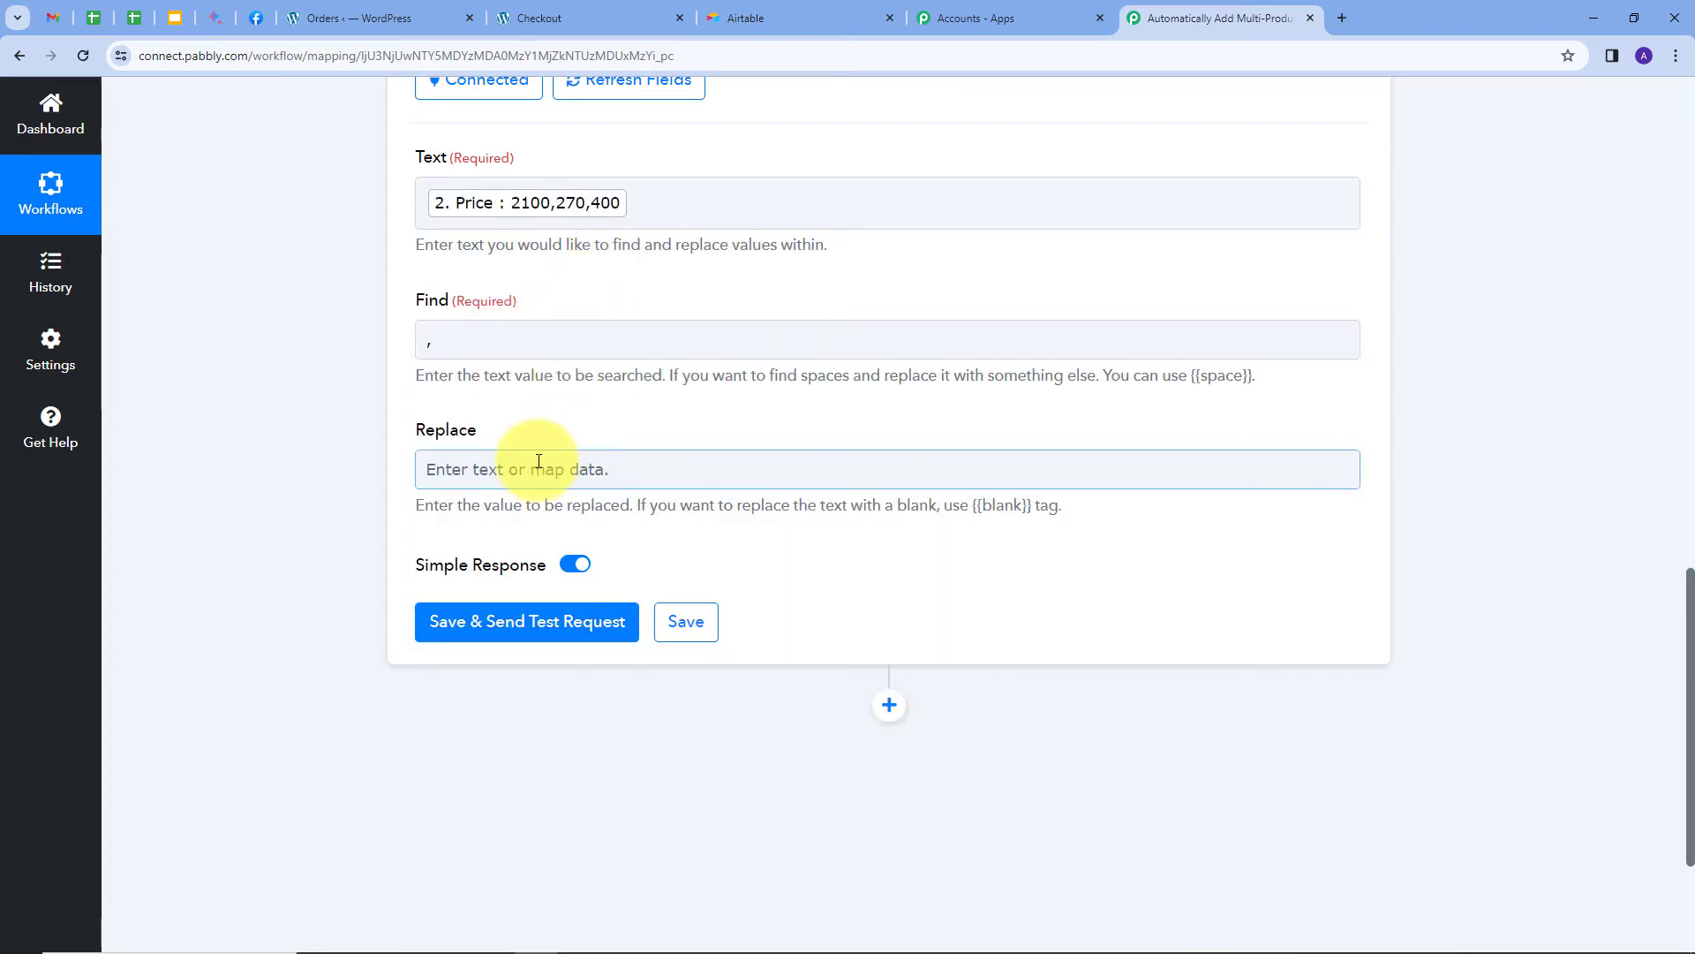
{"action": "left_click", "coordinate": [529, 468]}
{"action": "type", "text": "\\n"}
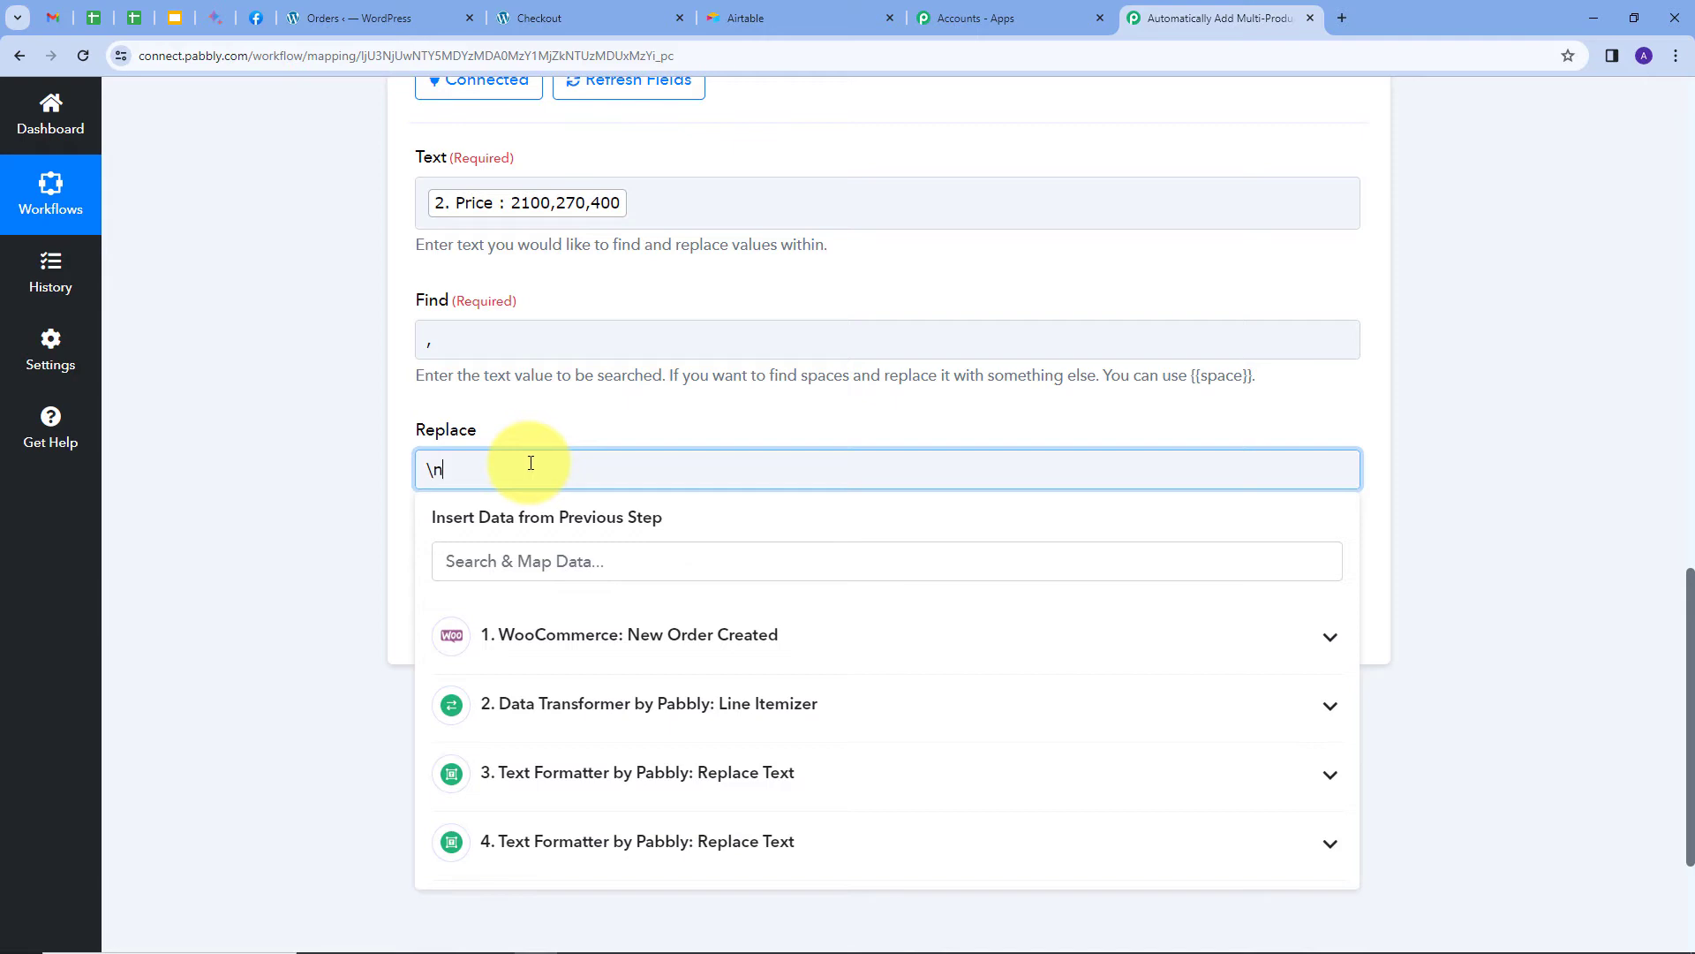
{"action": "left_click", "coordinate": [590, 412]}
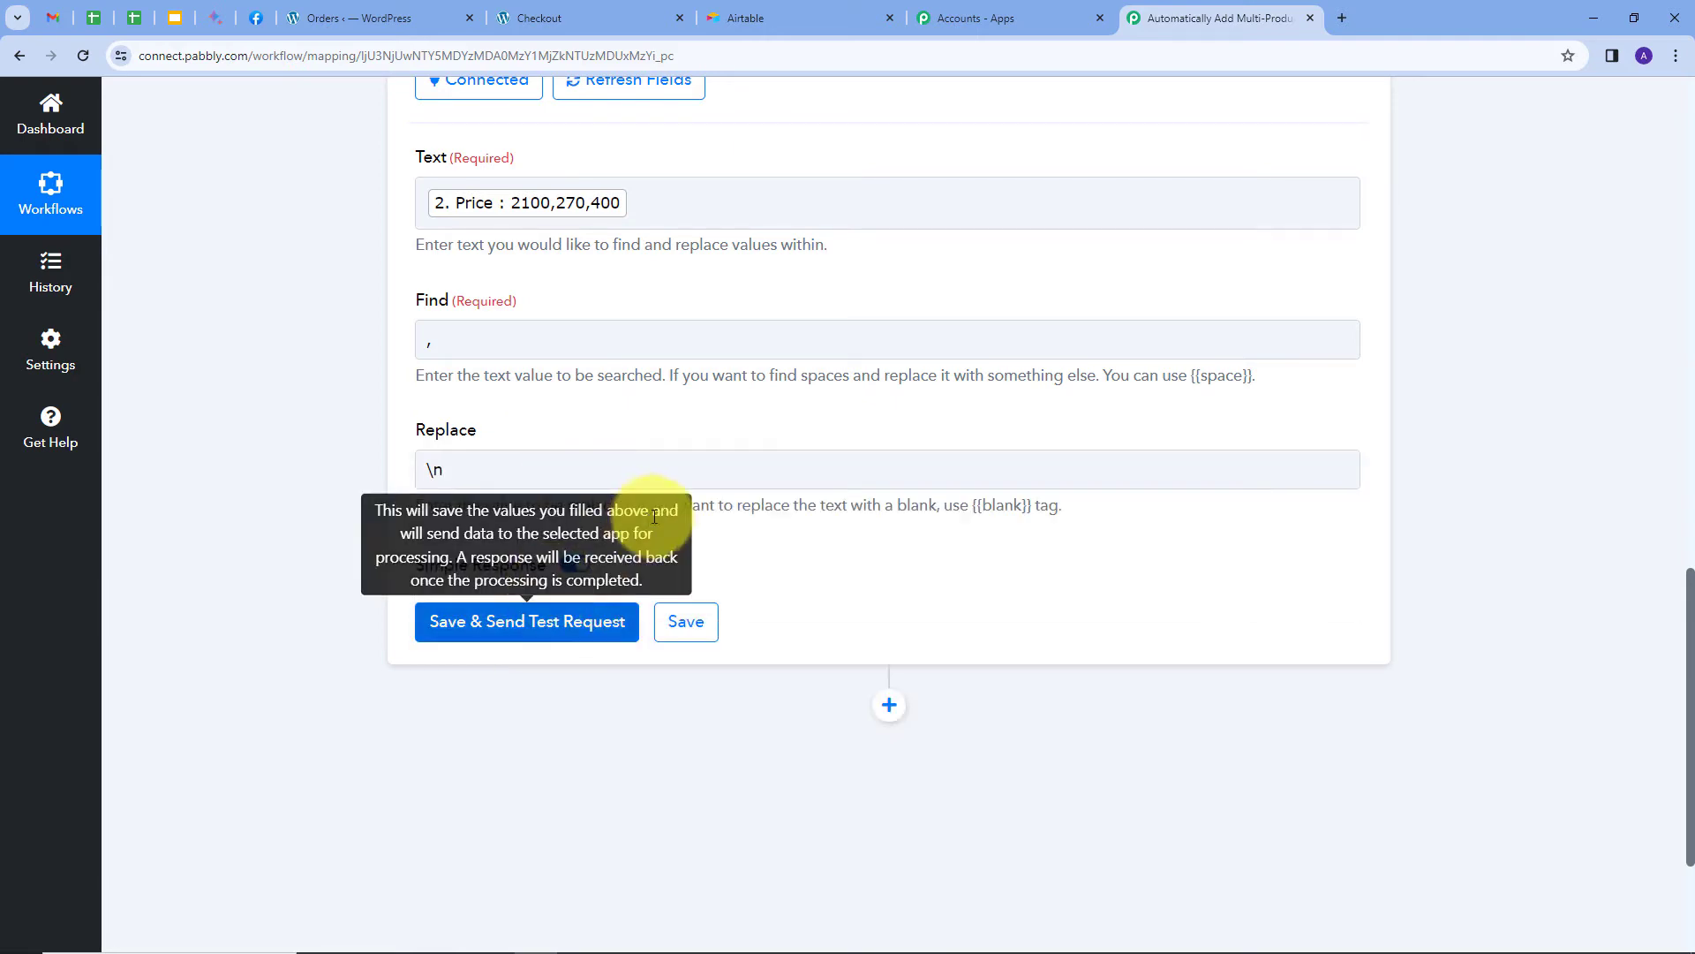
{"action": "left_click", "coordinate": [487, 630]}
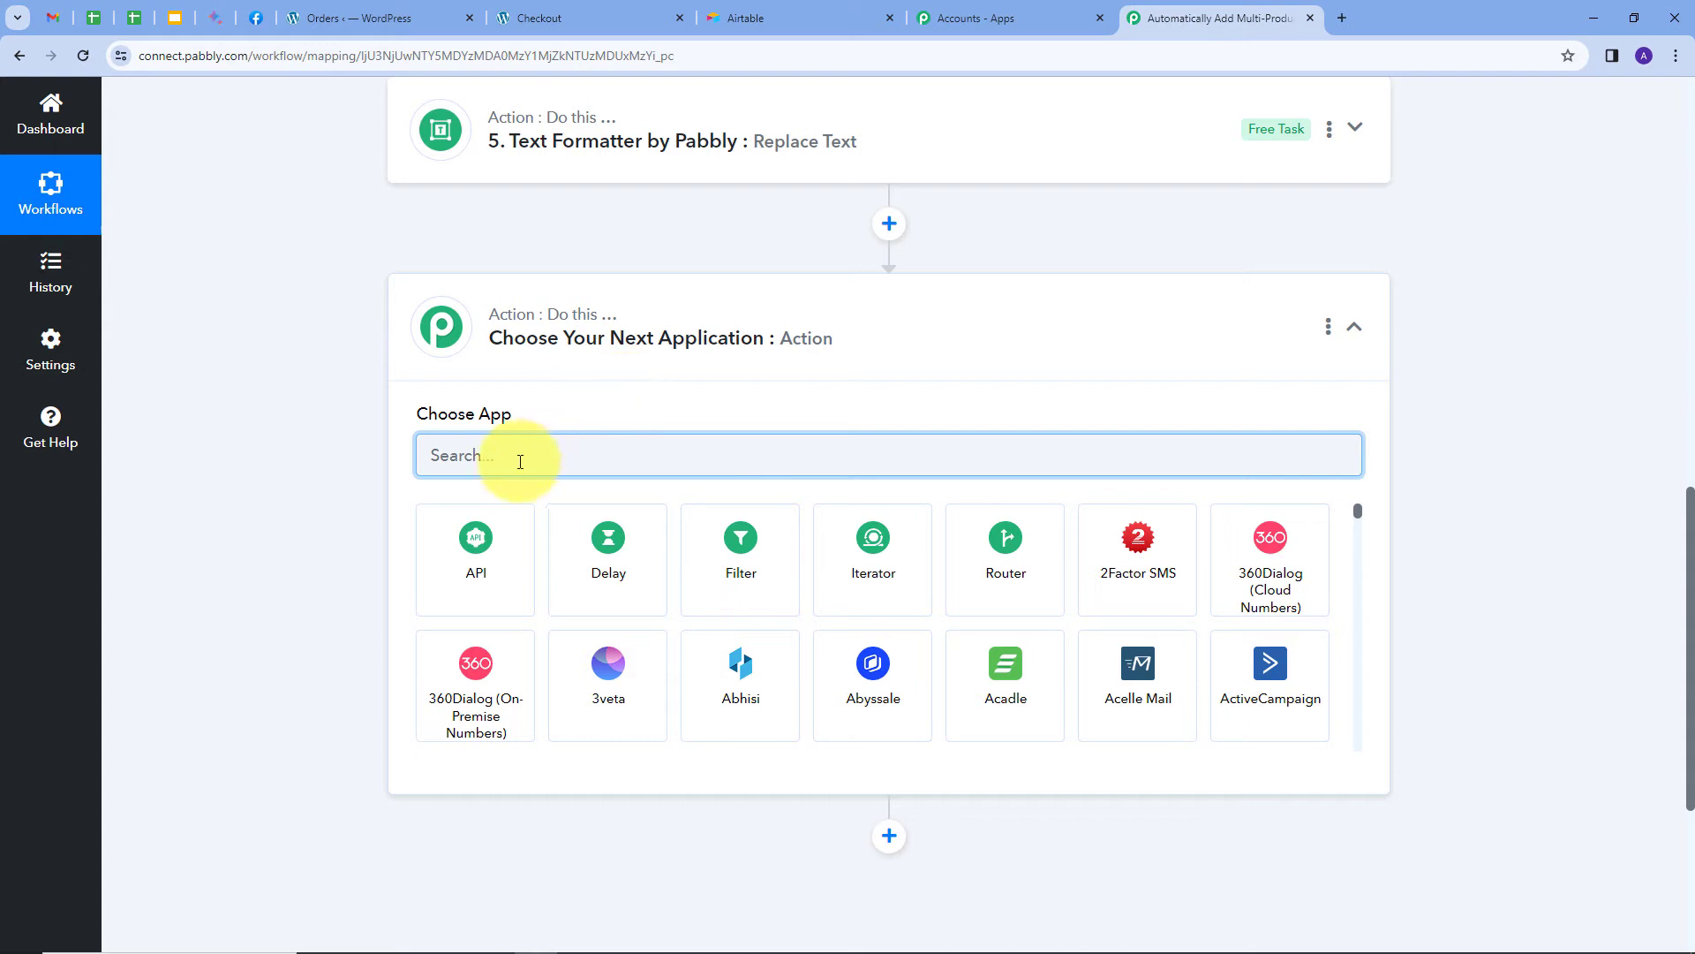
Set step 6 to a connected Text Formatter Replace Text action.
{"action": "type", "text": "text"}
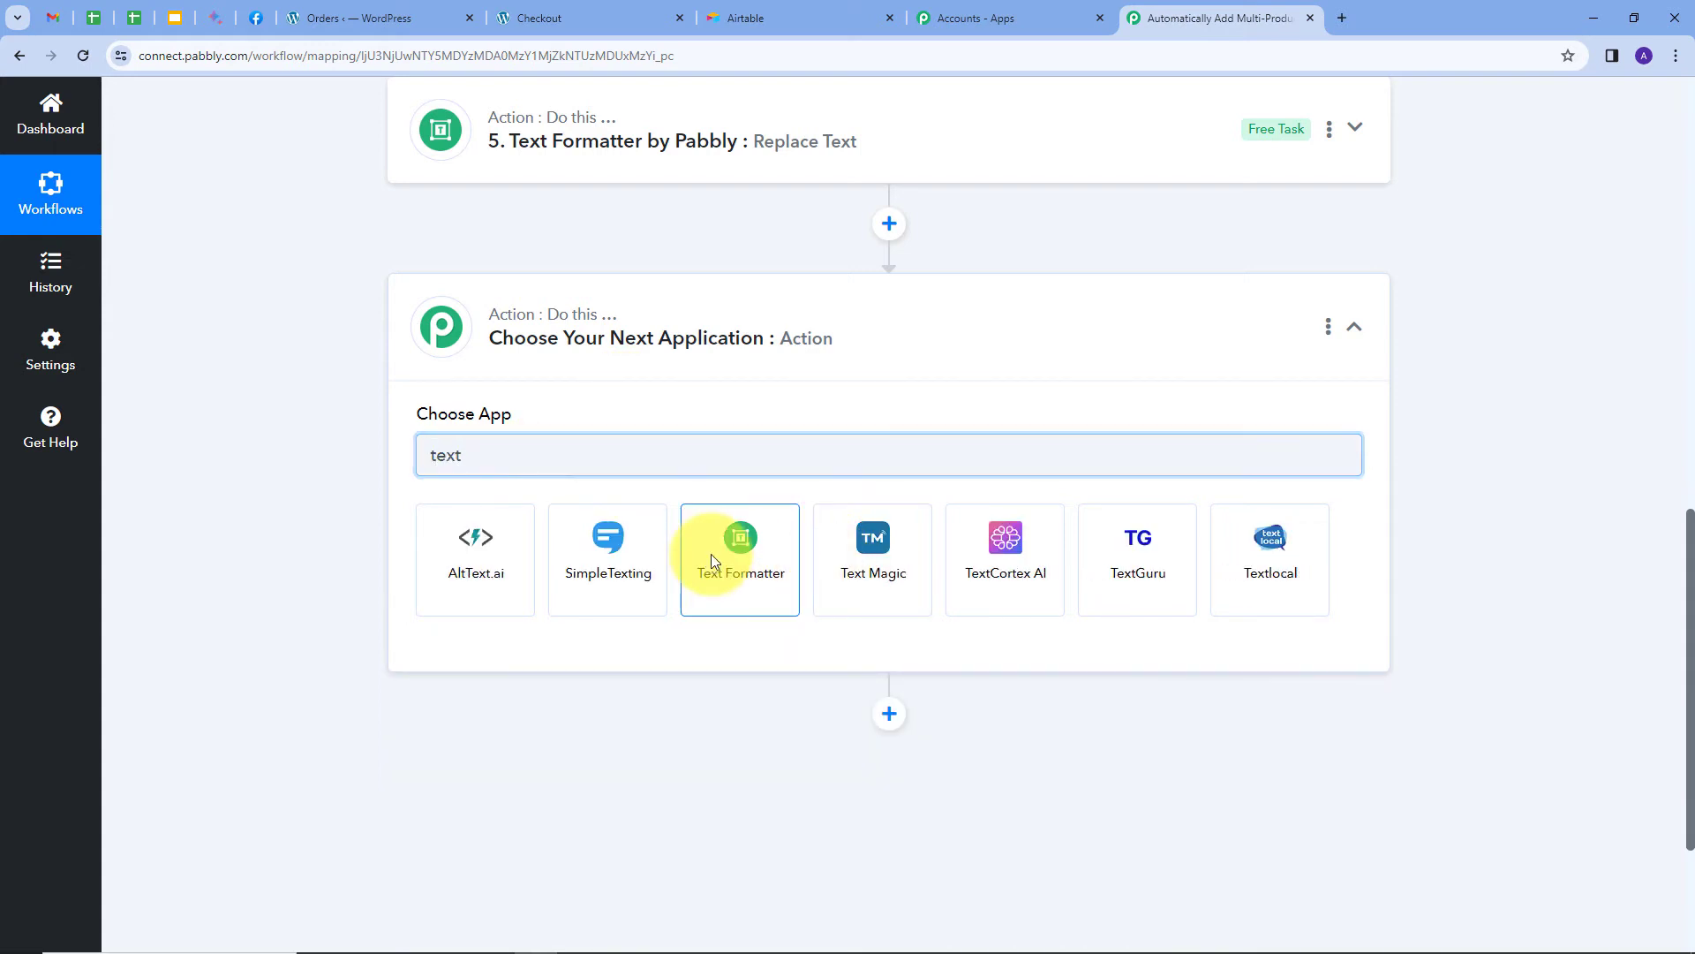
{"action": "left_click", "coordinate": [712, 554]}
{"action": "left_click", "coordinate": [521, 548]}
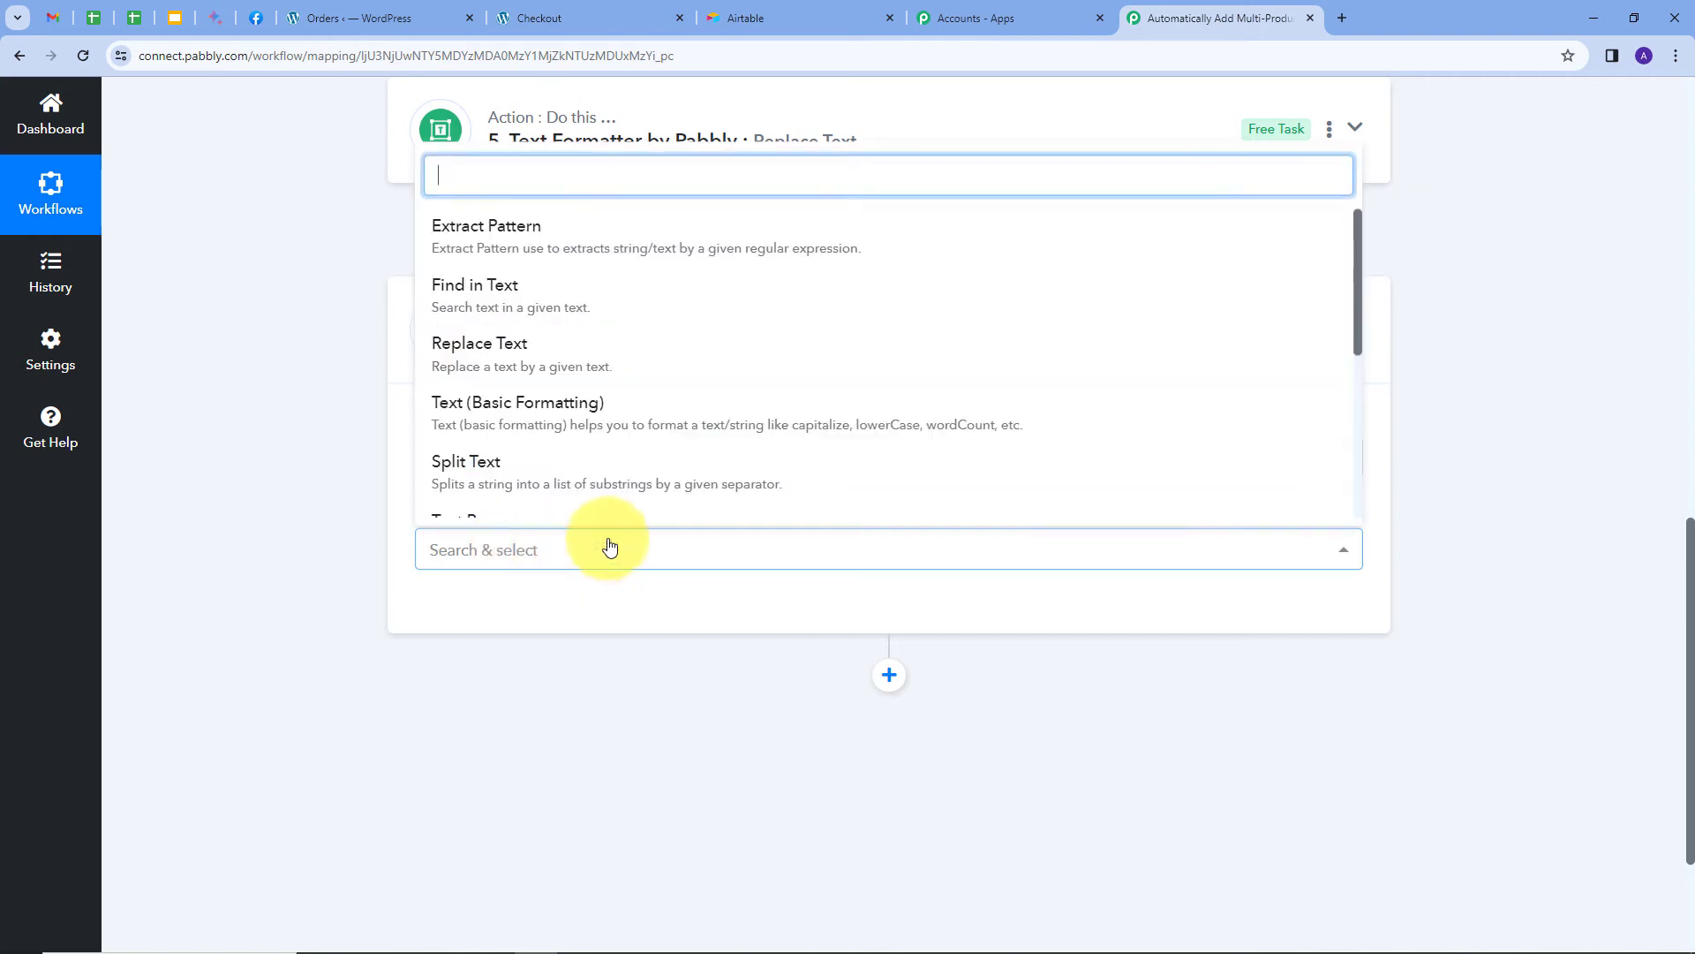
{"action": "left_click", "coordinate": [484, 366]}
{"action": "left_click", "coordinate": [451, 612]}
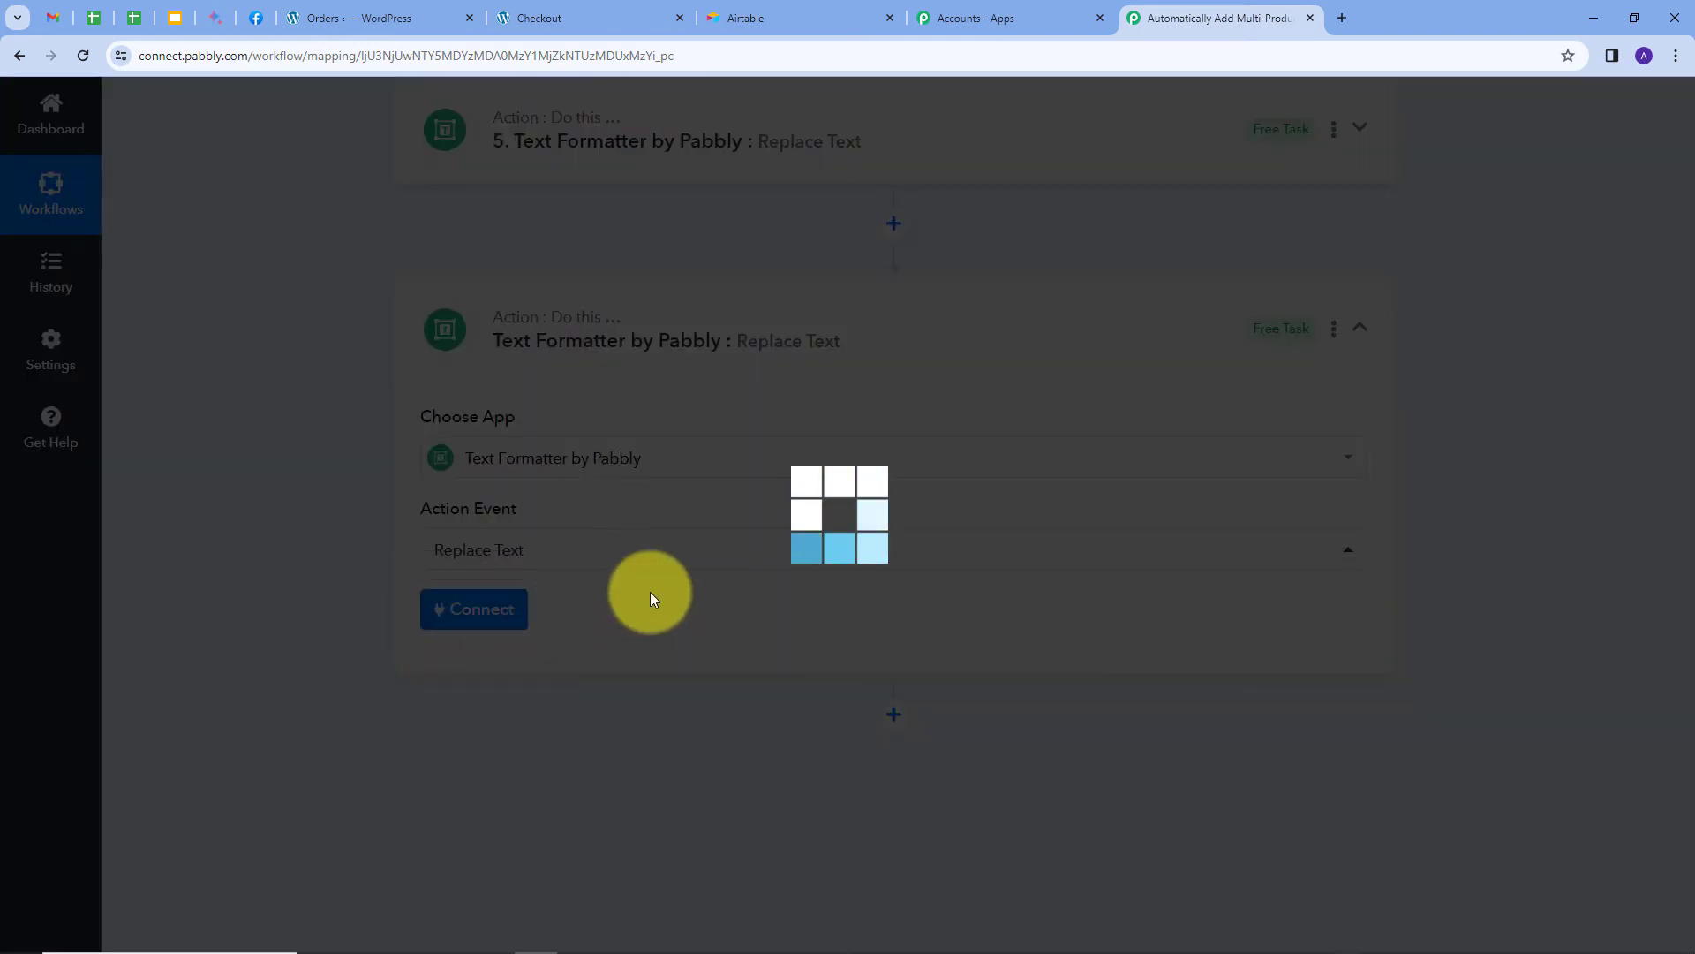
{"action": "scroll", "coordinate": [391, 504], "scroll_direction": "down", "scroll_amount": 2}
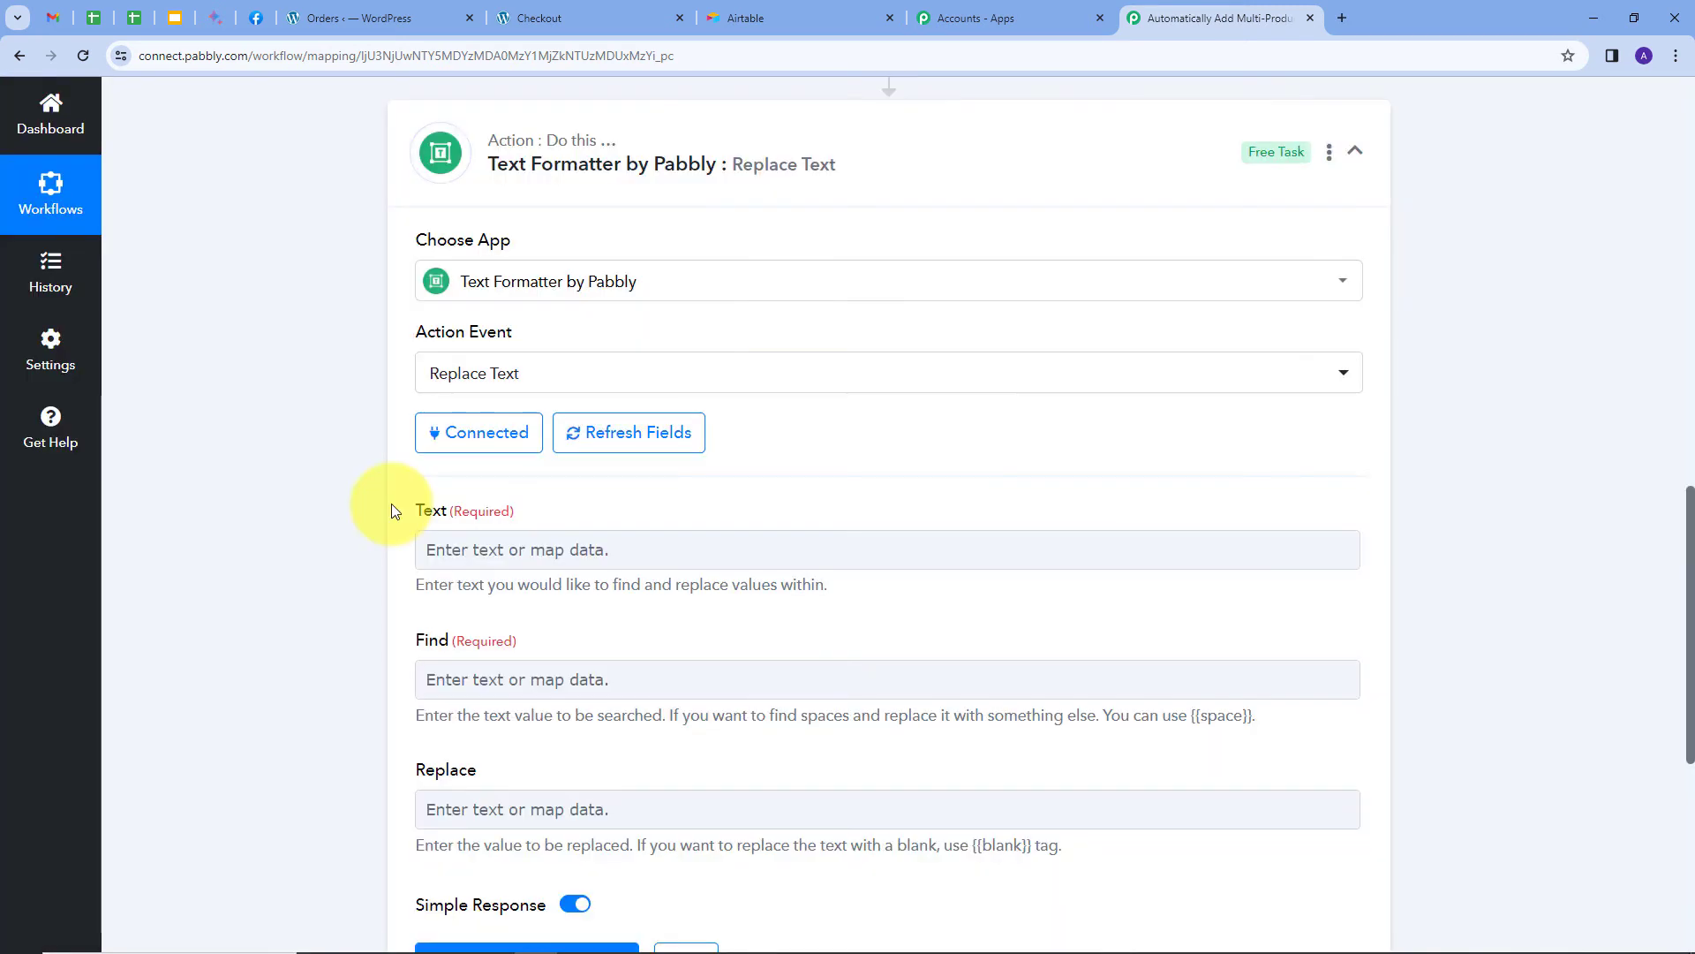
Map the Line Itemizer Total values into Text, with Find ',' and Replace '\n'.
{"action": "left_click", "coordinate": [514, 548]}
{"action": "left_click", "coordinate": [565, 768]}
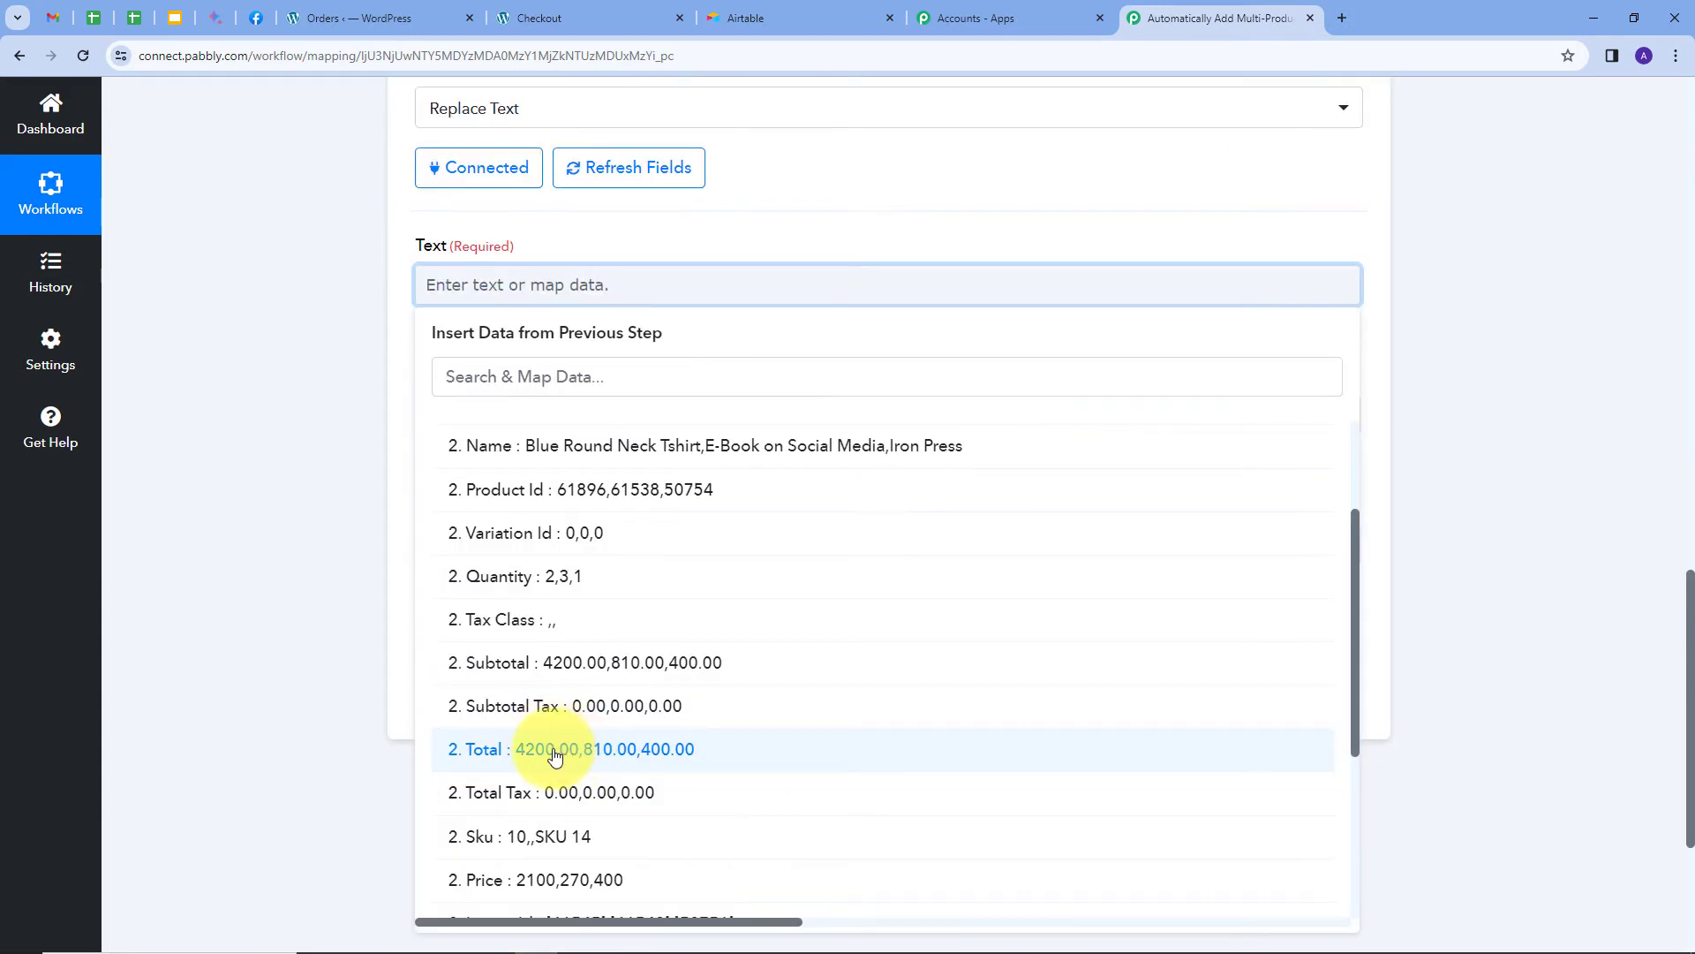
{"action": "left_click", "coordinate": [555, 755]}
{"action": "left_click", "coordinate": [636, 246]}
{"action": "left_click", "coordinate": [526, 429]}
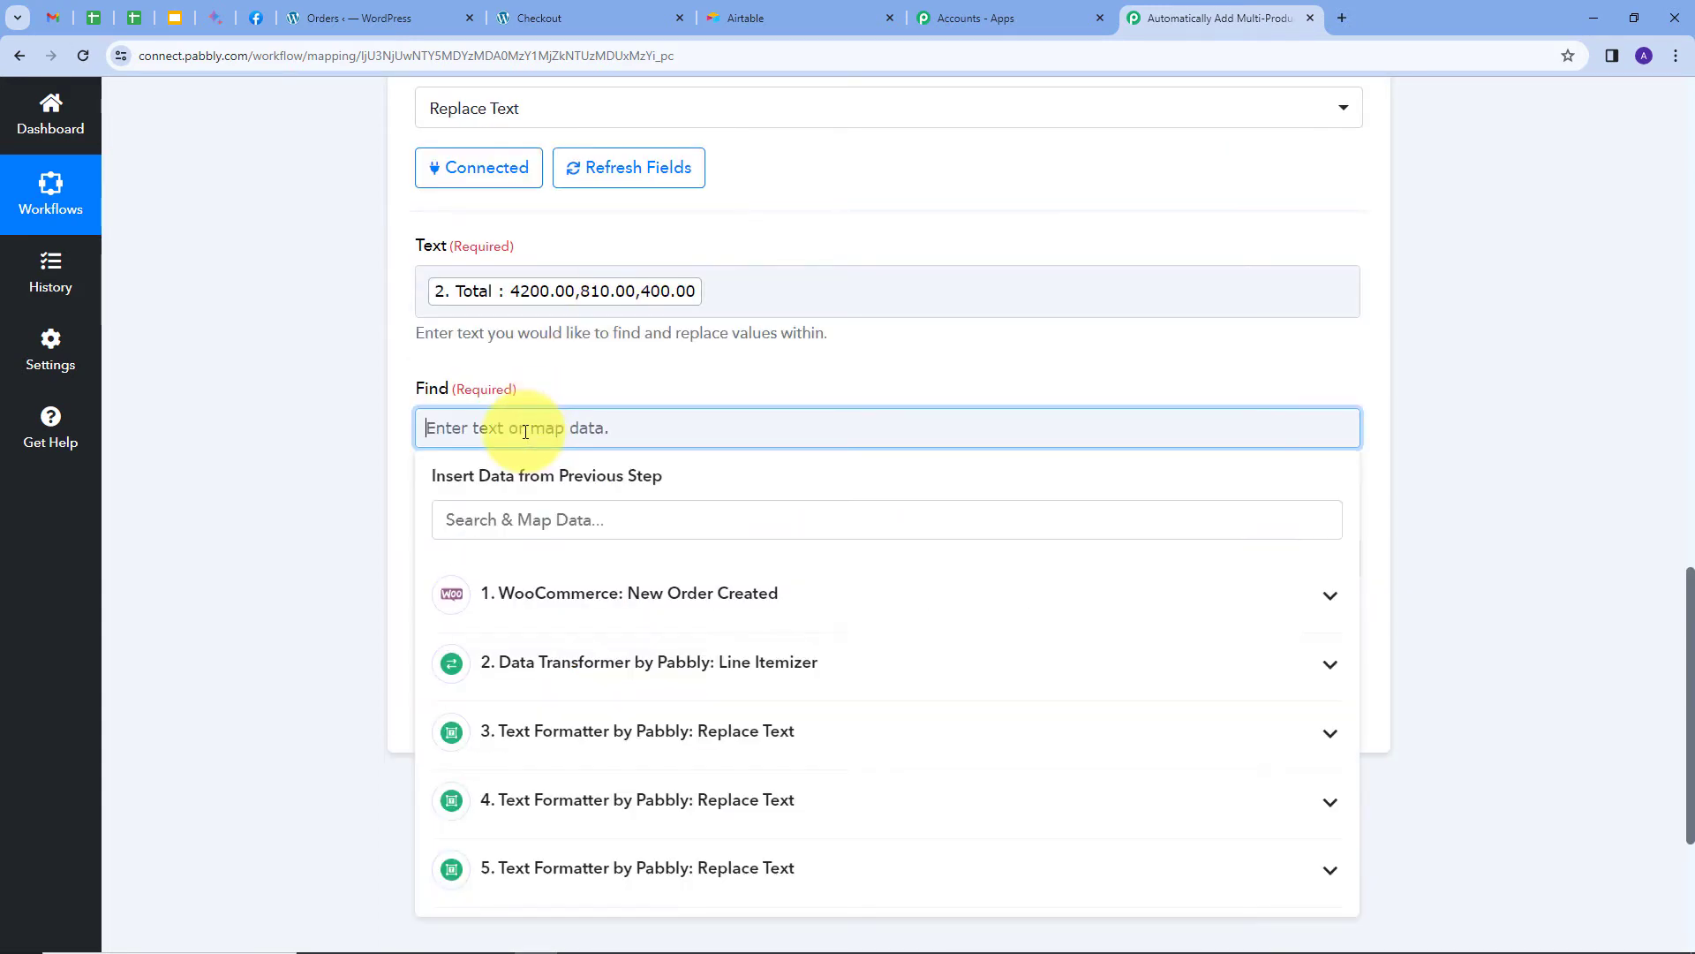
{"action": "type", "text": ","}
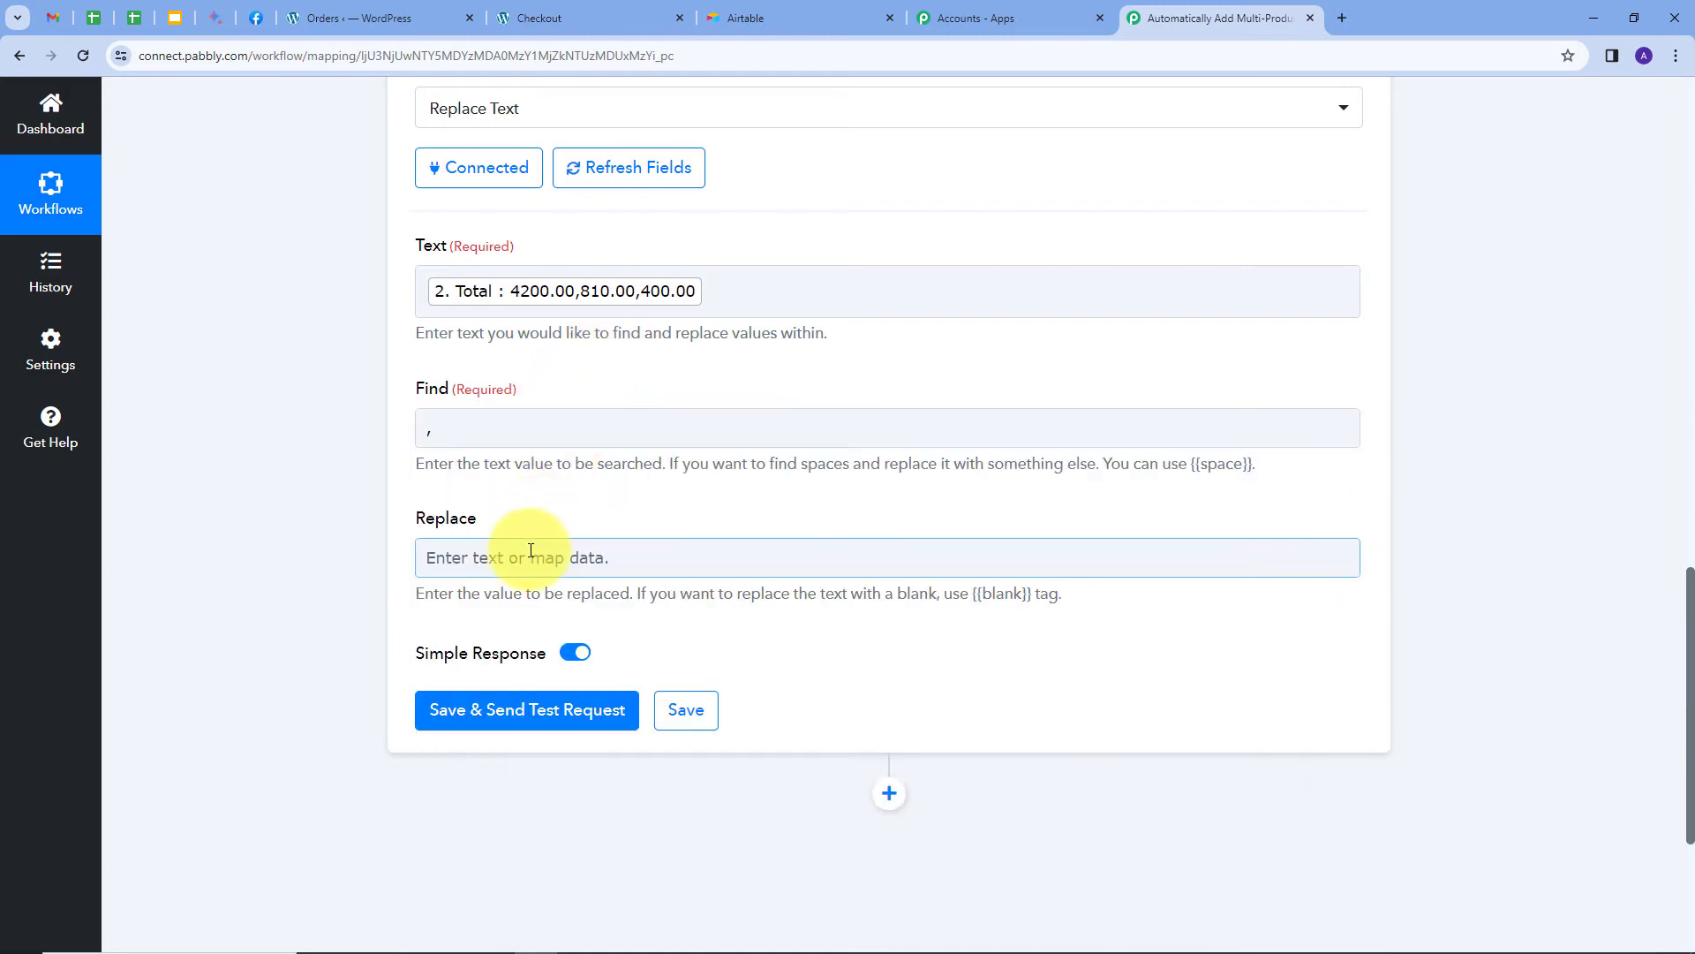
{"action": "left_click", "coordinate": [523, 556]}
{"action": "type", "text": "\\"}
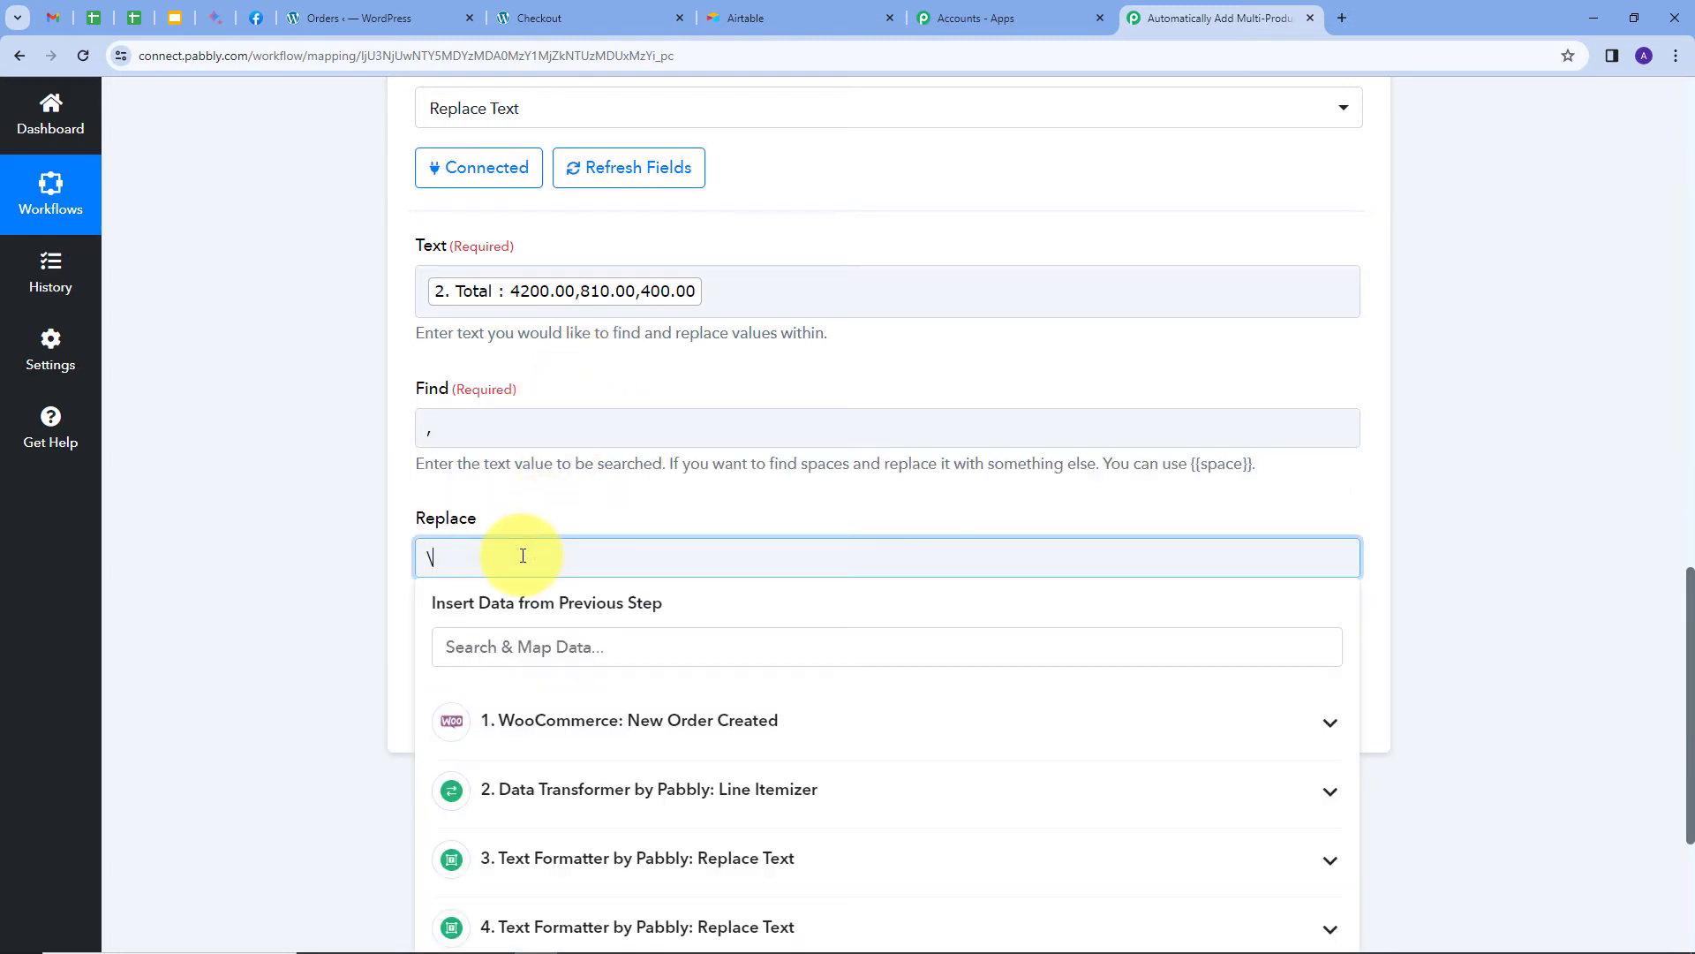
{"action": "type", "text": "n"}
{"action": "left_click", "coordinate": [556, 495]}
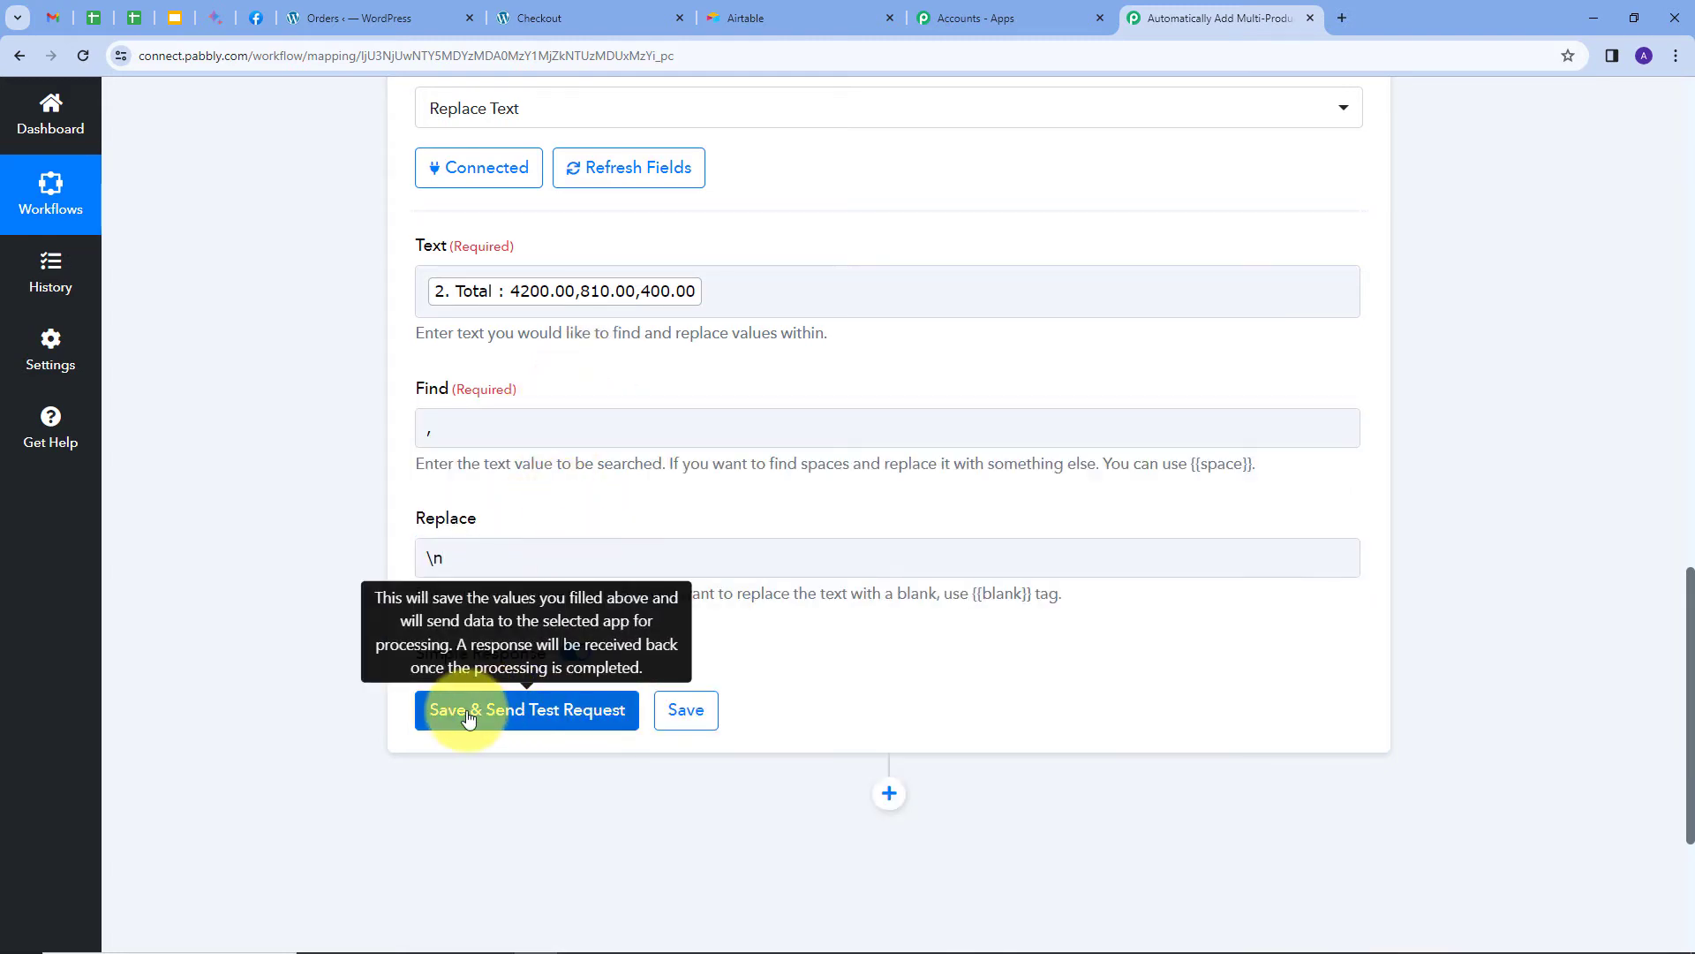
Test step 6 and confirm Totals 4200.00, 810.00, 400.00 appear on separate lines.
{"action": "left_click", "coordinate": [468, 712]}
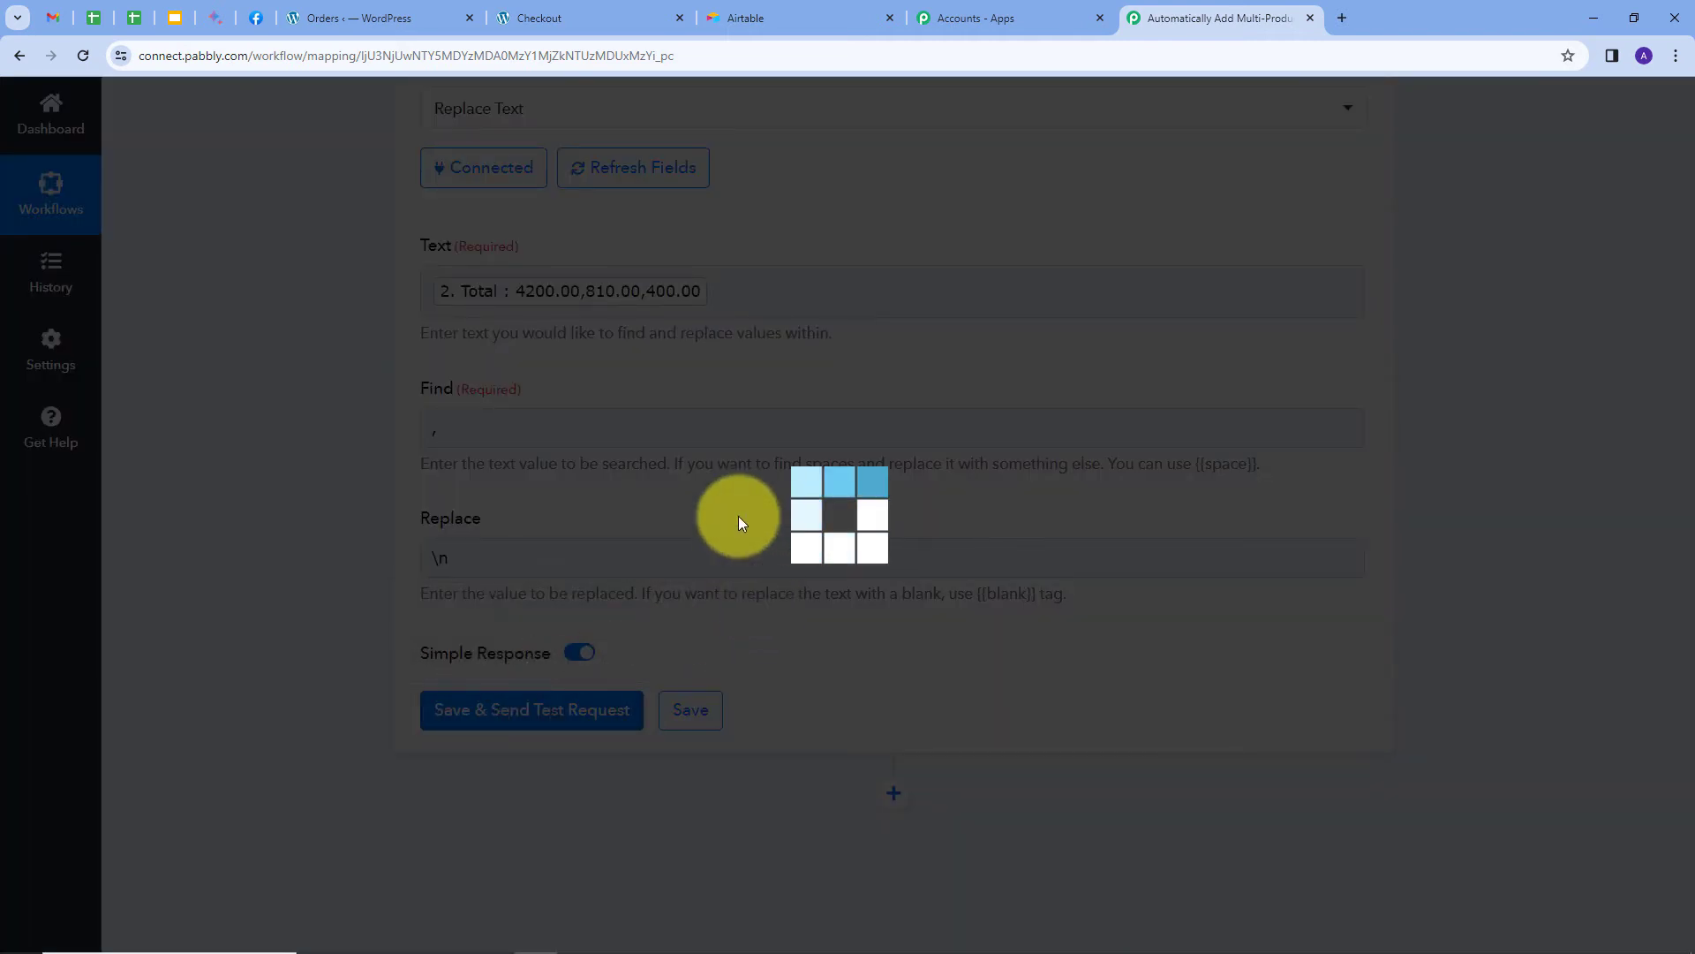
{"action": "scroll", "coordinate": [1015, 671], "scroll_direction": "down", "scroll_amount": 2}
{"action": "scroll", "coordinate": [1003, 702], "scroll_direction": "down", "scroll_amount": 1}
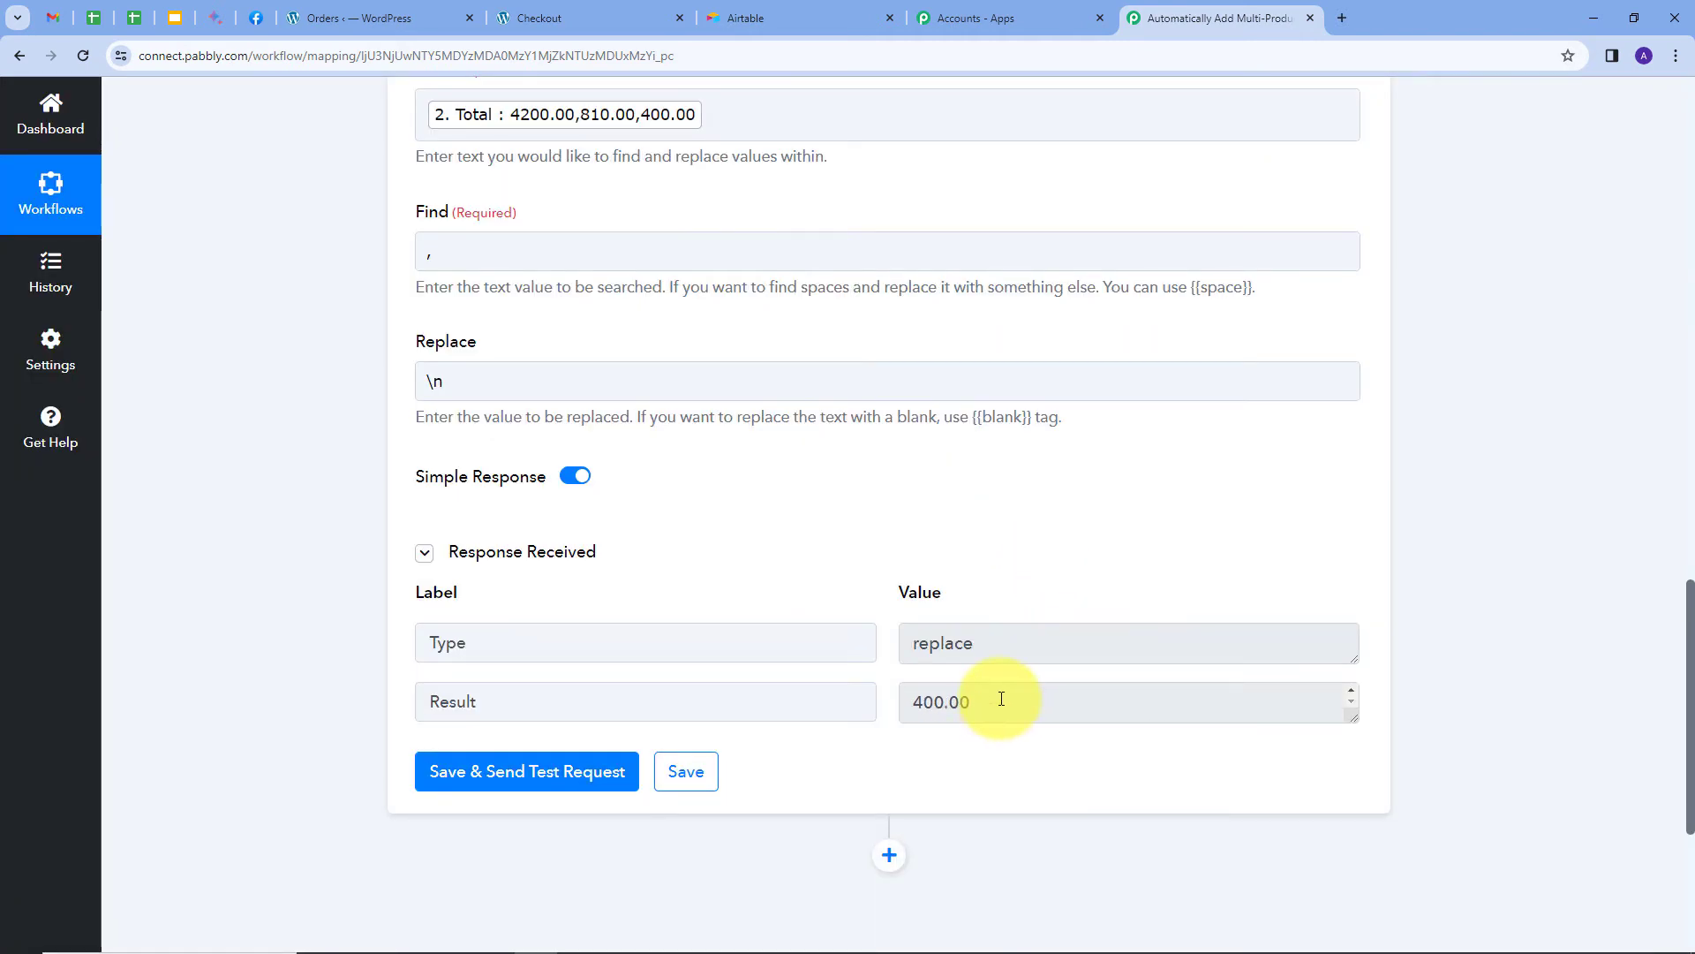
{"action": "scroll", "coordinate": [1001, 698], "scroll_direction": "up", "scroll_amount": 1}
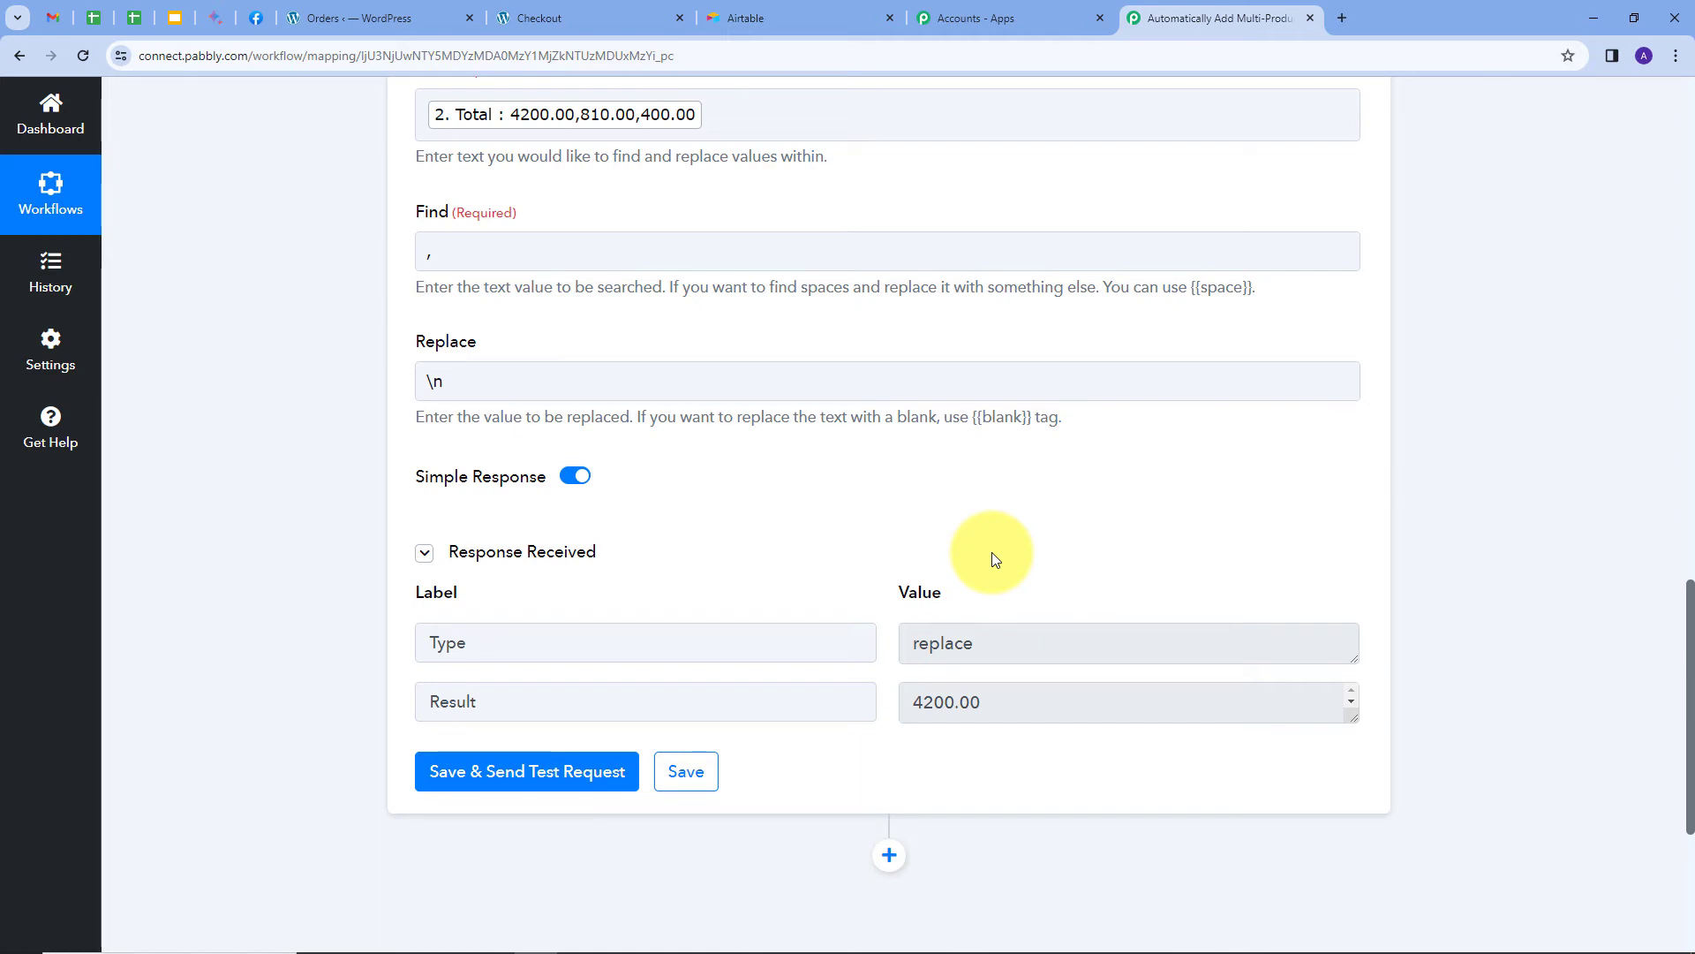
{"action": "scroll", "coordinate": [560, 278], "scroll_direction": "up", "scroll_amount": 8}
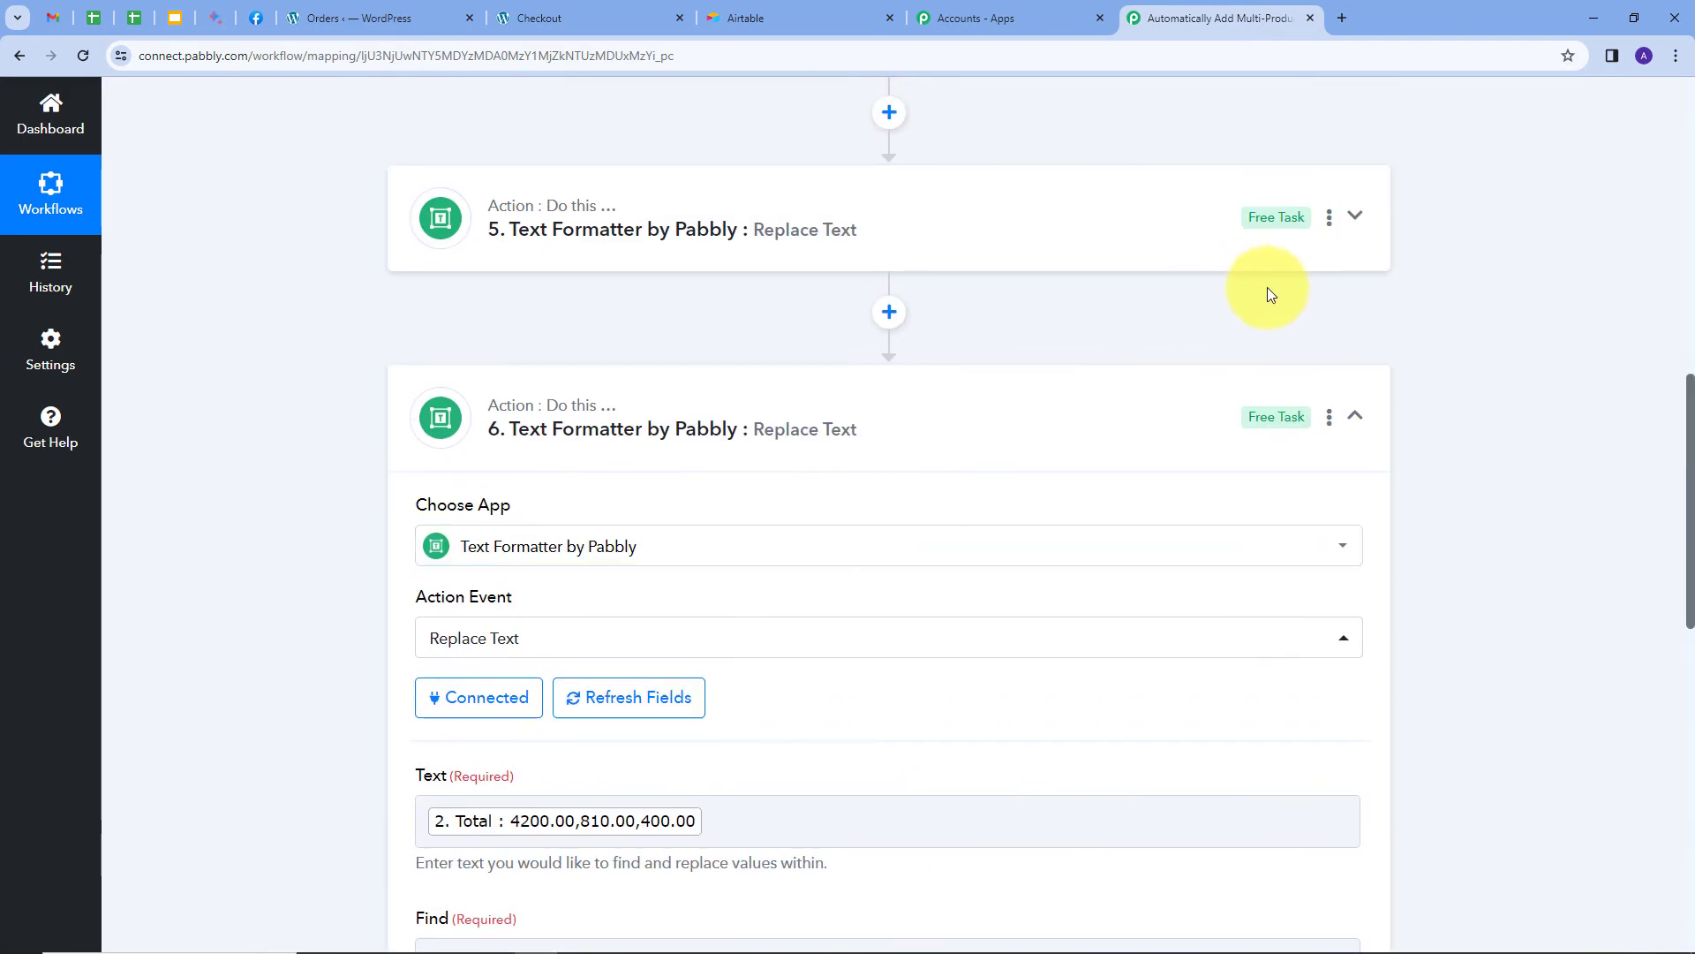
Collapse step 6's settings and scroll down through the workflow.
{"action": "left_click", "coordinate": [1353, 410]}
{"action": "scroll", "coordinate": [309, 344], "scroll_direction": "up", "scroll_amount": 3}
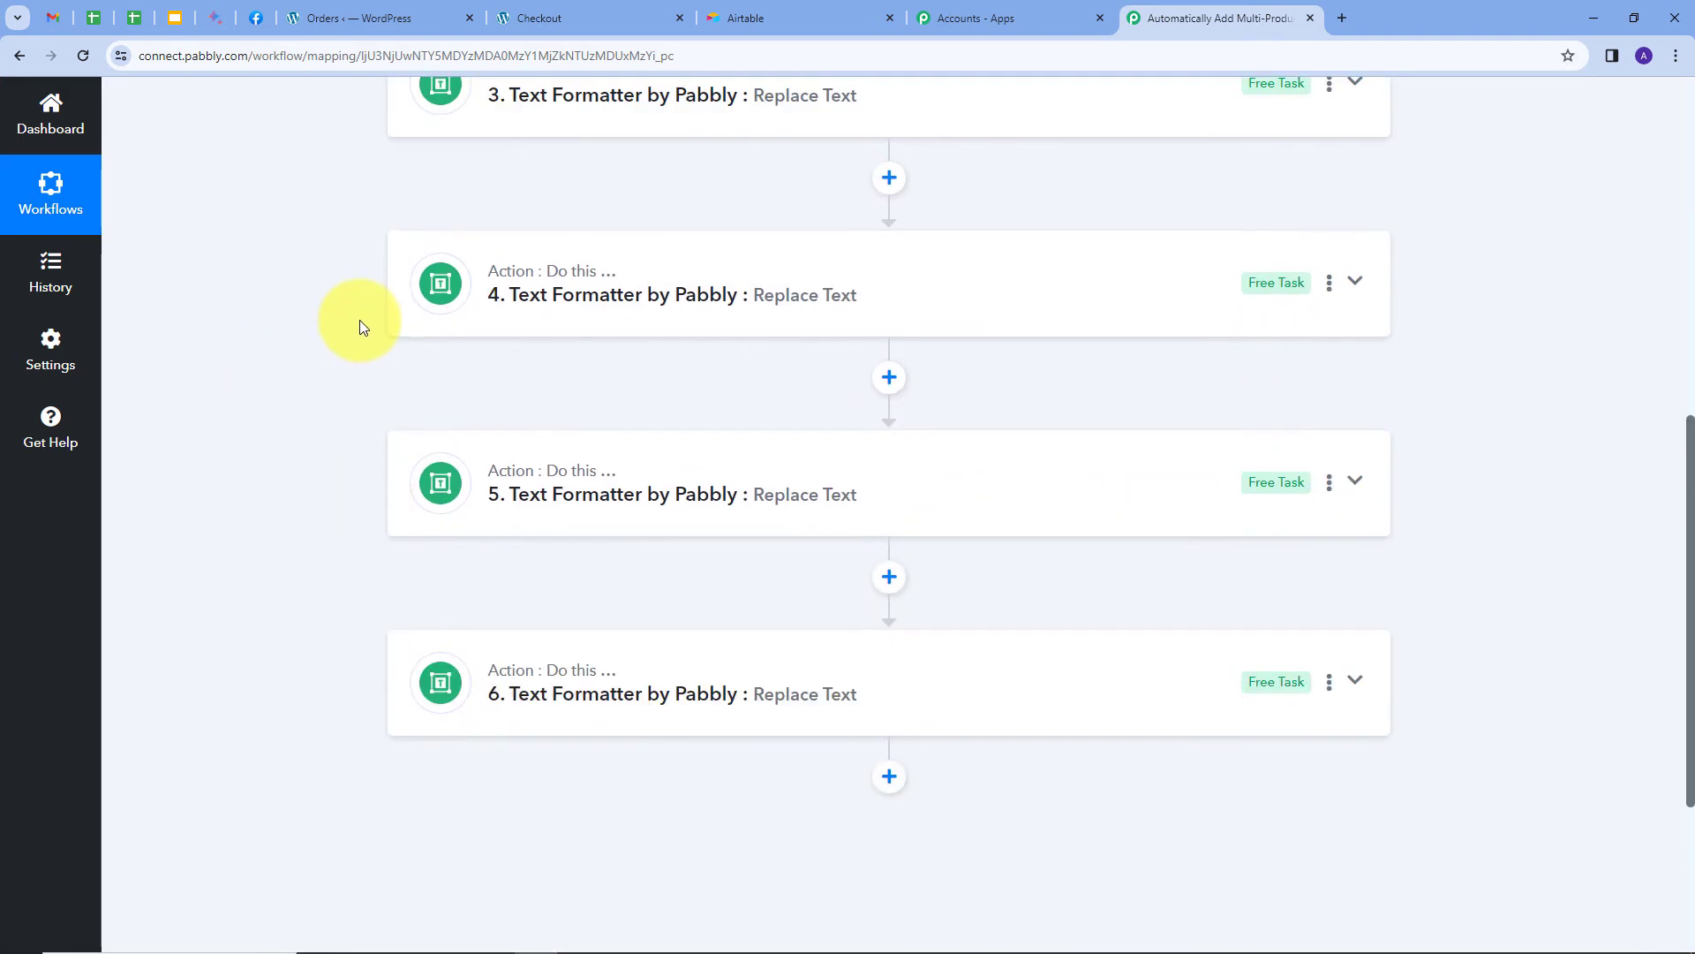
{"action": "scroll", "coordinate": [359, 319], "scroll_direction": "down", "scroll_amount": 3}
{"action": "scroll", "coordinate": [262, 385], "scroll_direction": "up", "scroll_amount": 7}
{"action": "scroll", "coordinate": [263, 385], "scroll_direction": "up", "scroll_amount": 3}
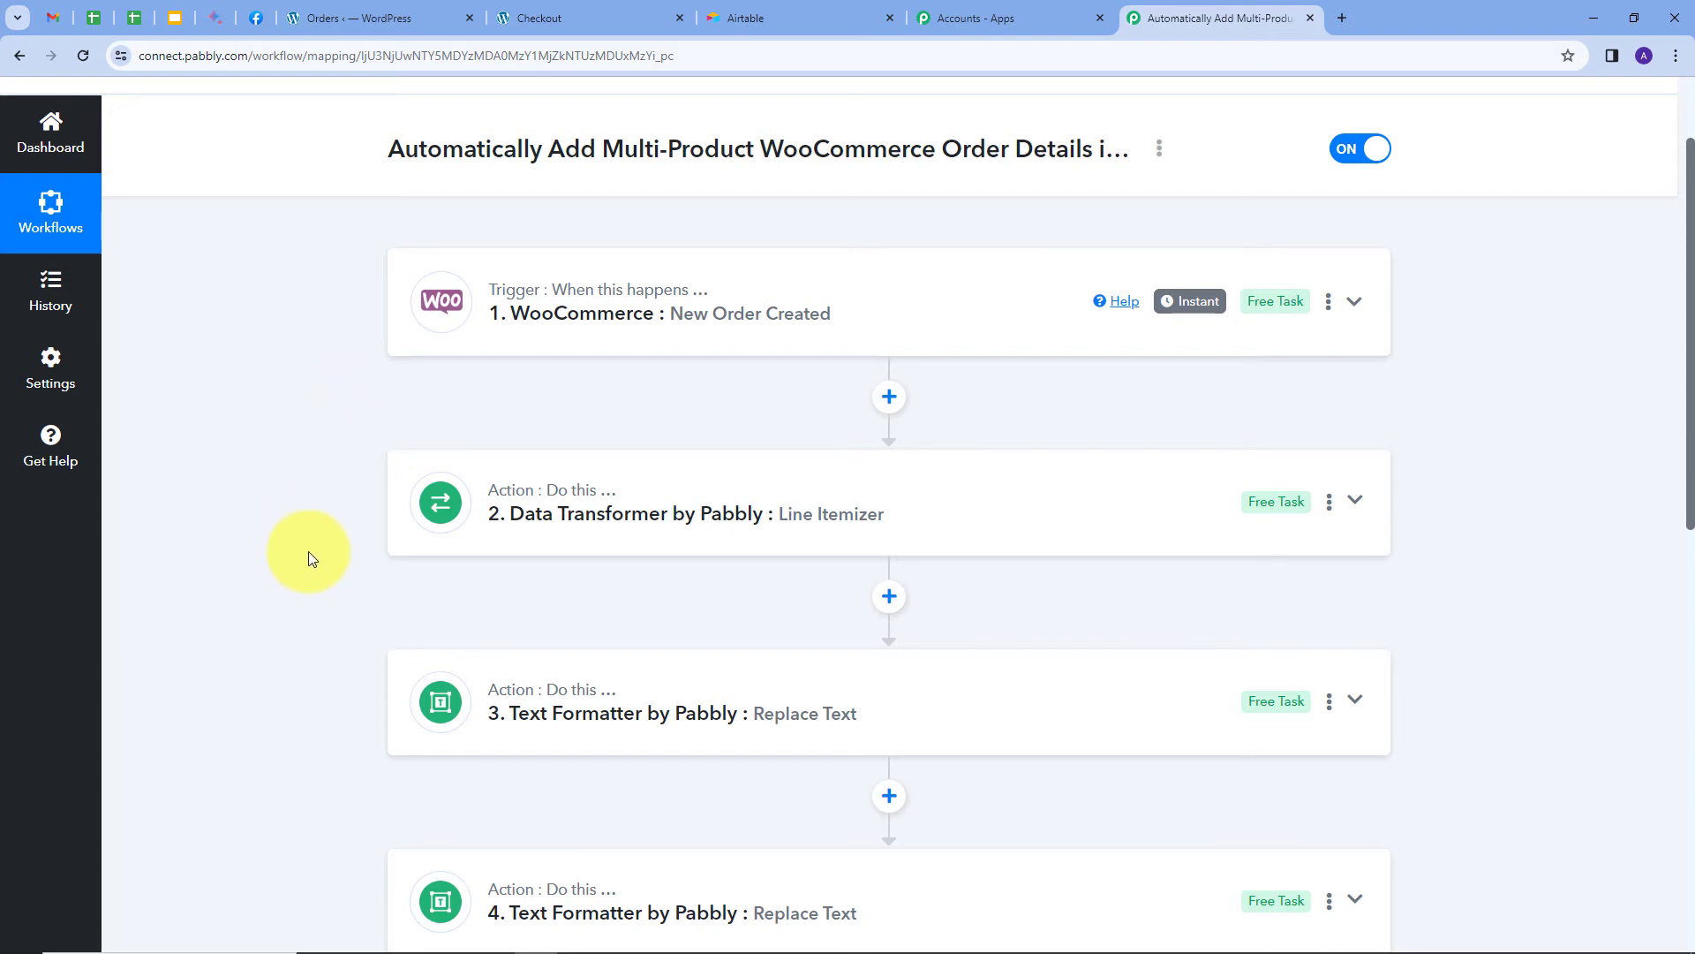
{"action": "scroll", "coordinate": [309, 551], "scroll_direction": "down", "scroll_amount": 3}
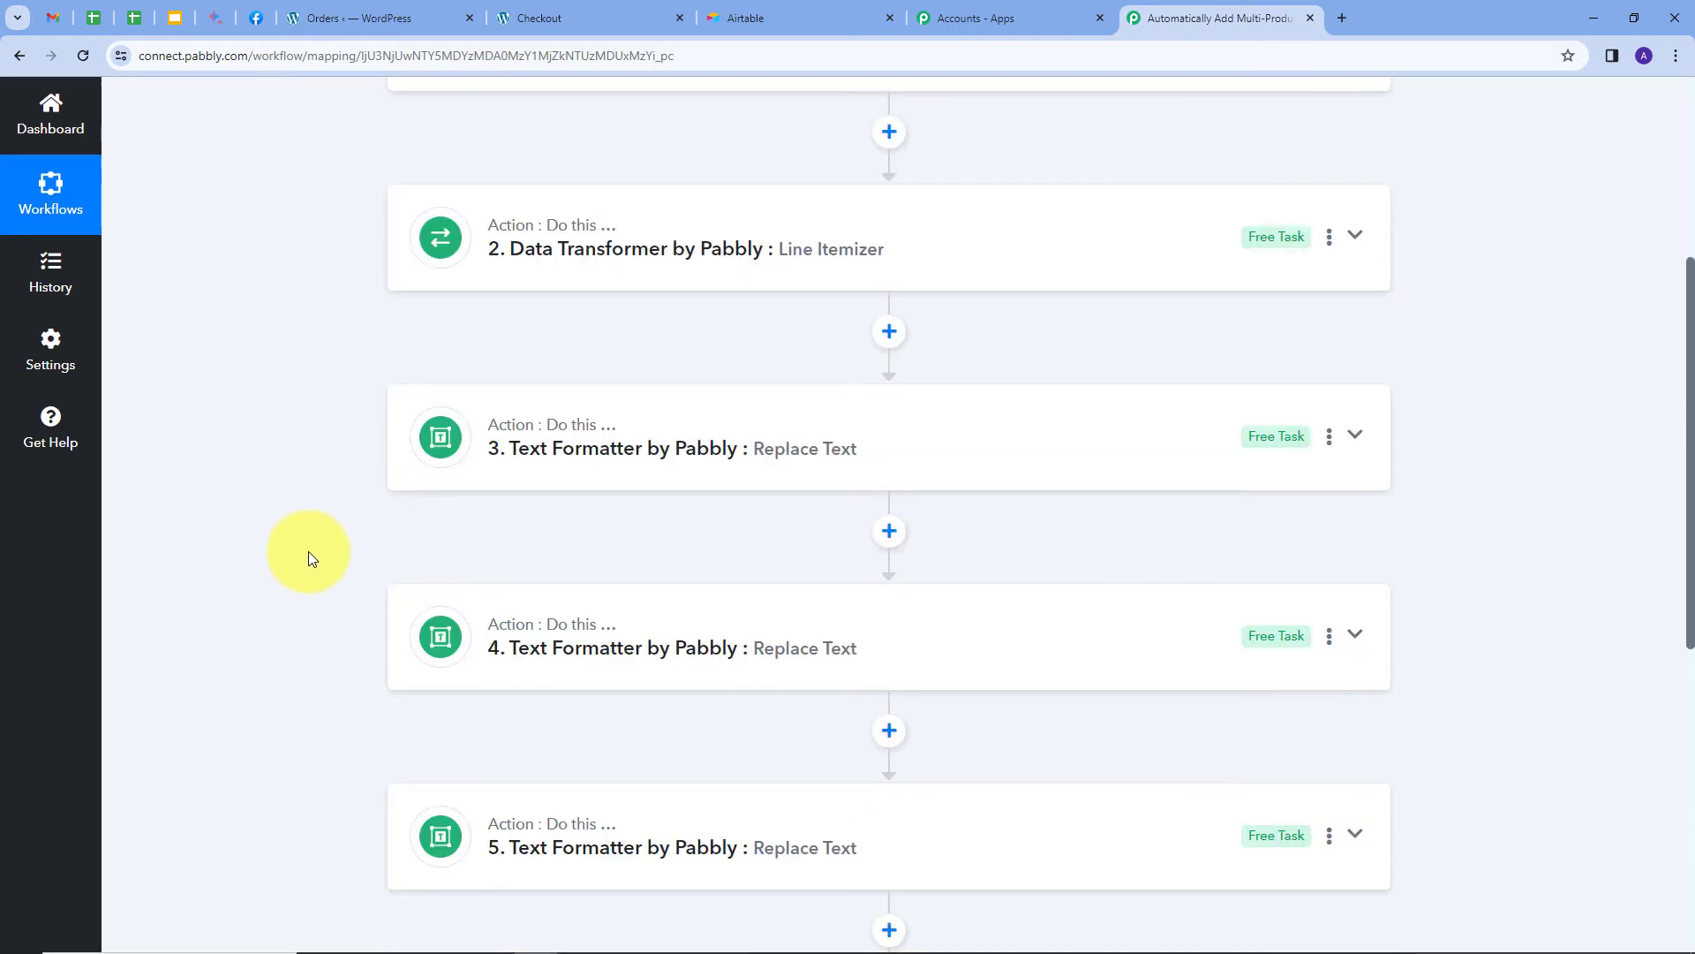
{"action": "scroll", "coordinate": [309, 551], "scroll_direction": "down", "scroll_amount": 7}
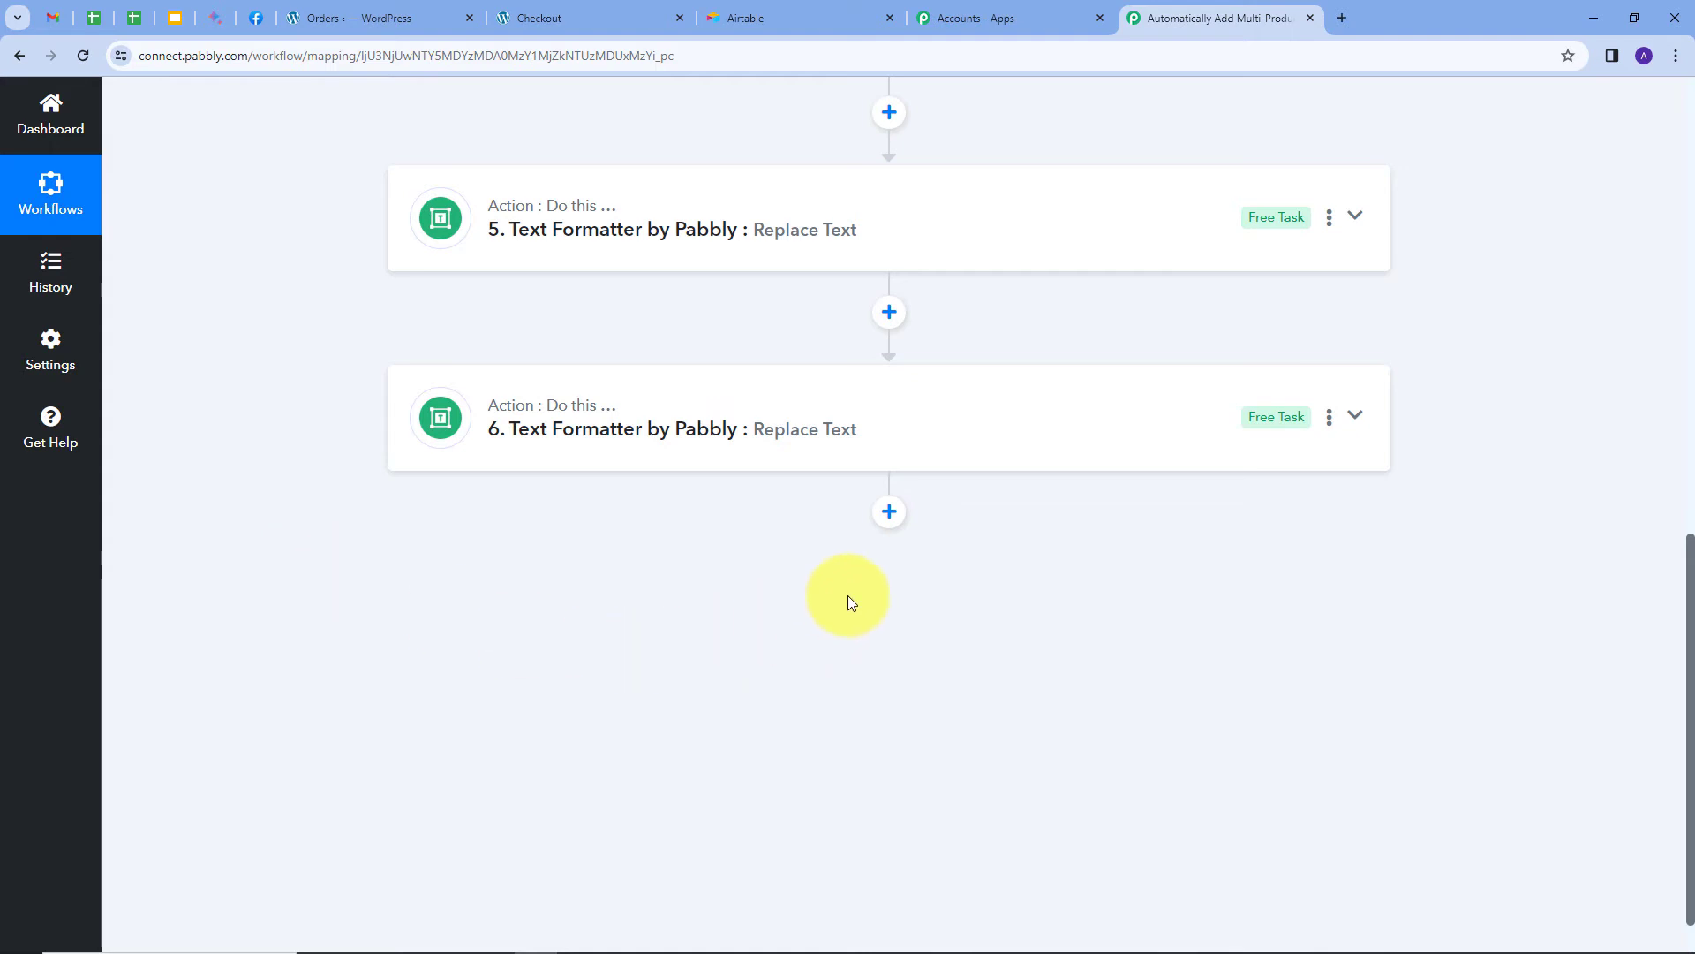
Add a final Airtable step with the Create Record action event.
{"action": "left_click", "coordinate": [888, 514]}
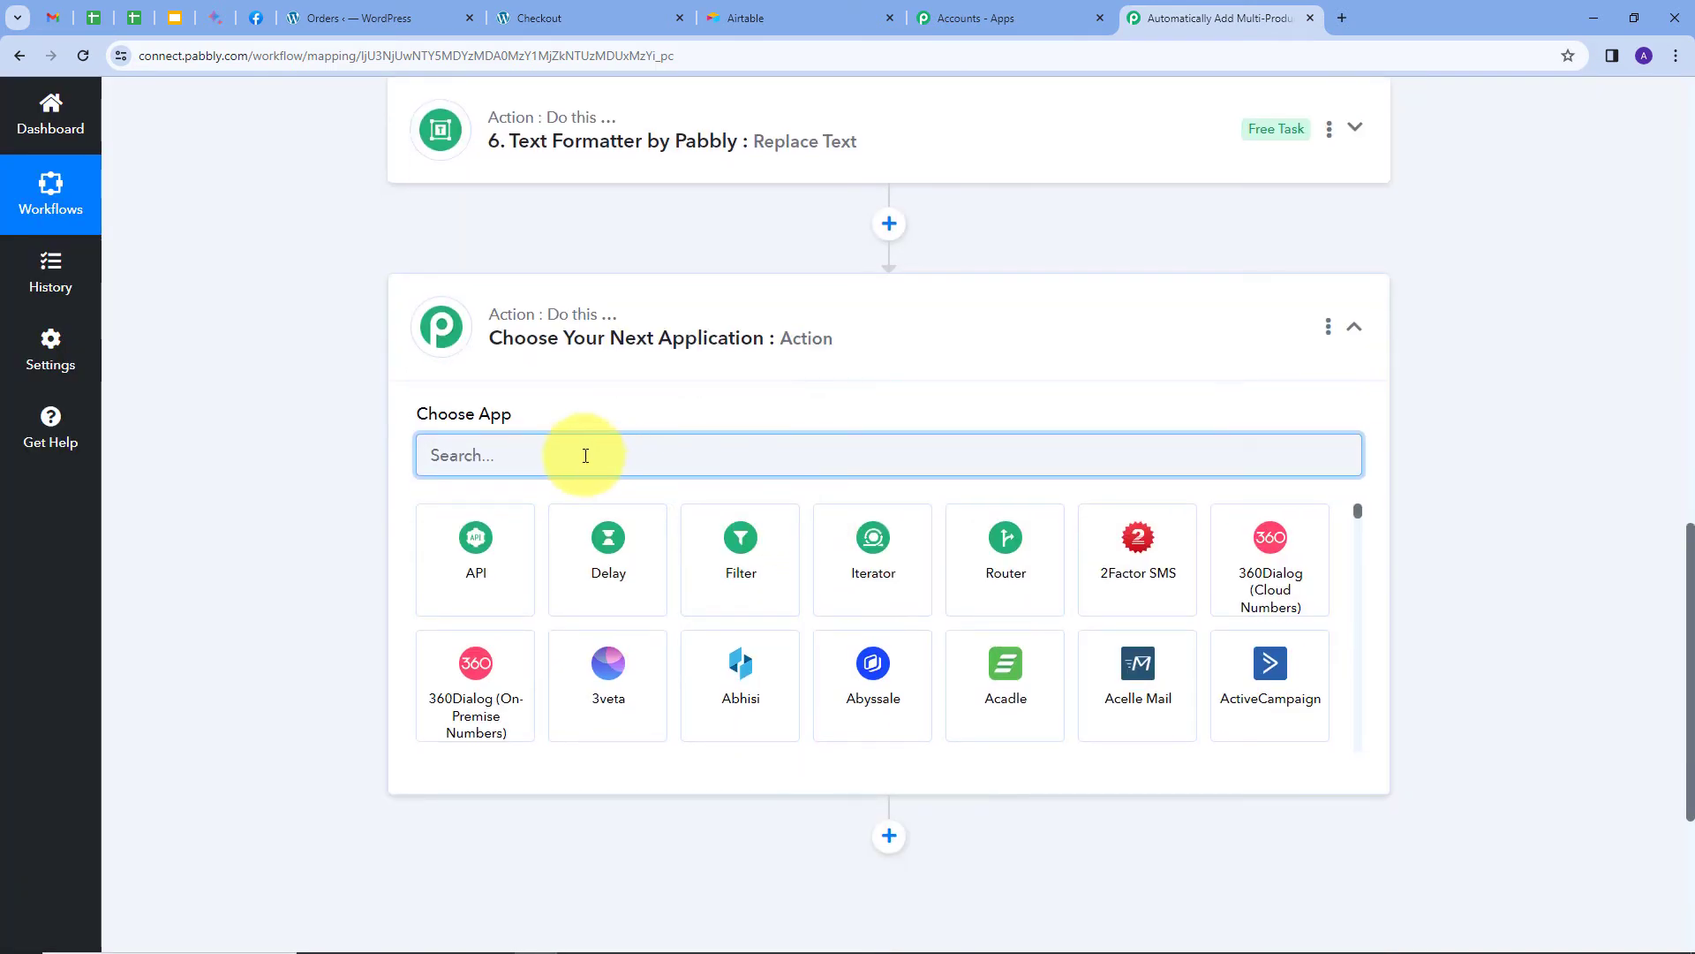
{"action": "type", "text": "Airta"}
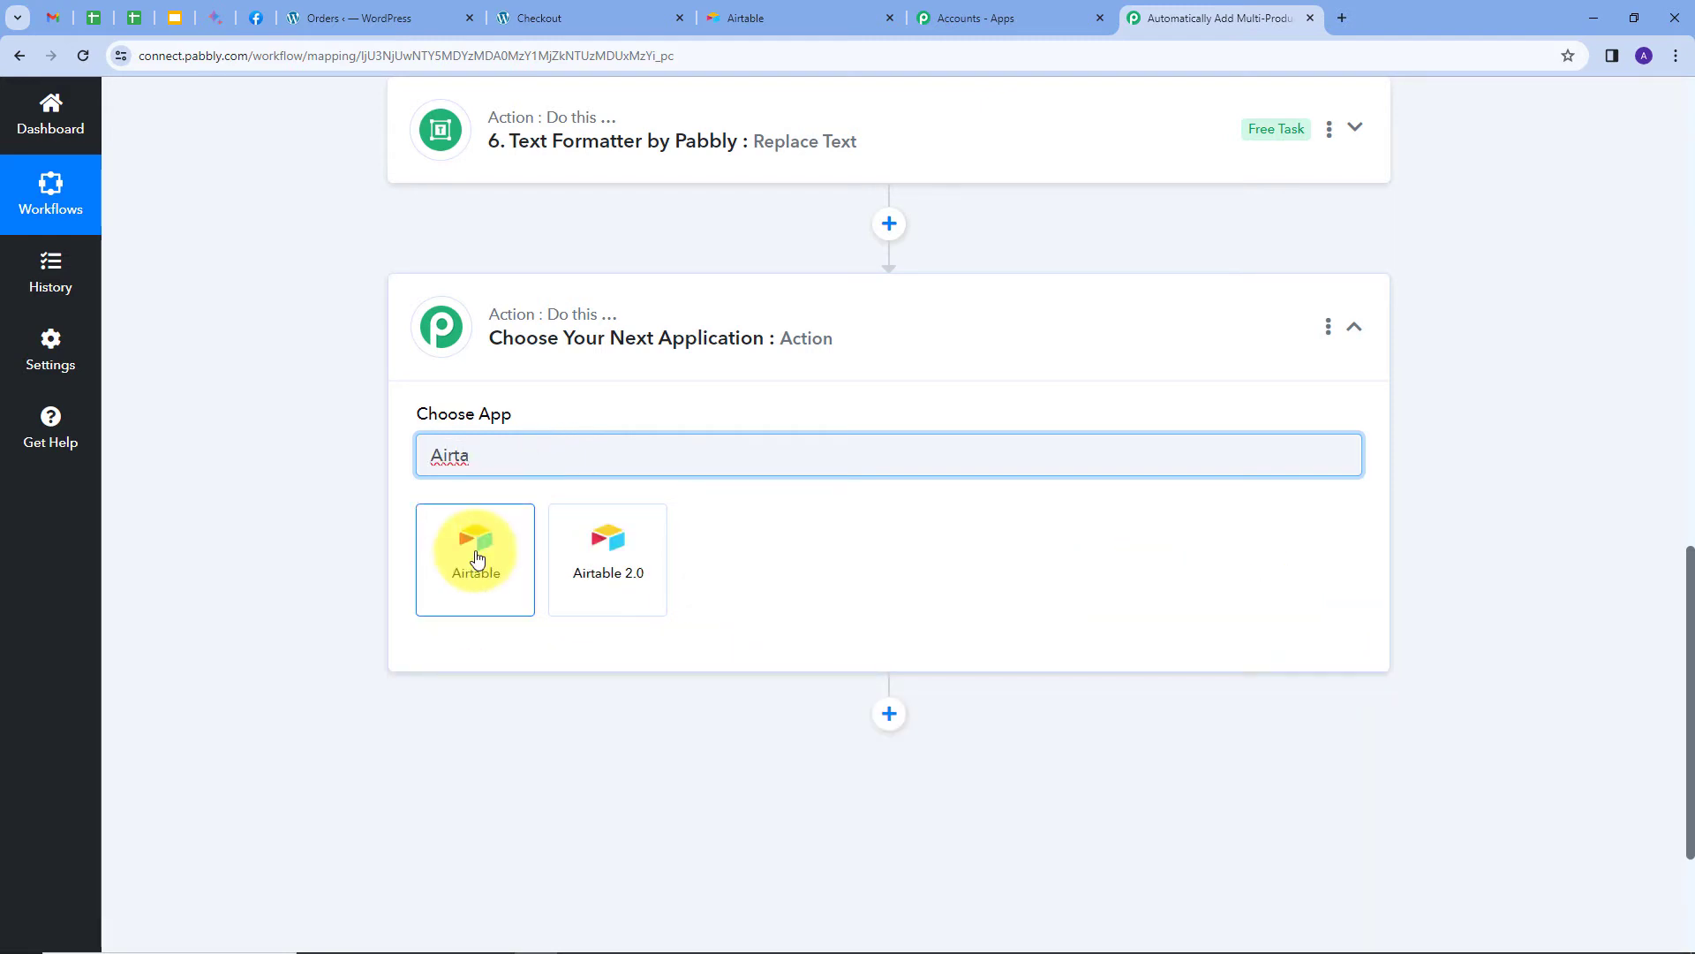
{"action": "left_click", "coordinate": [477, 558]}
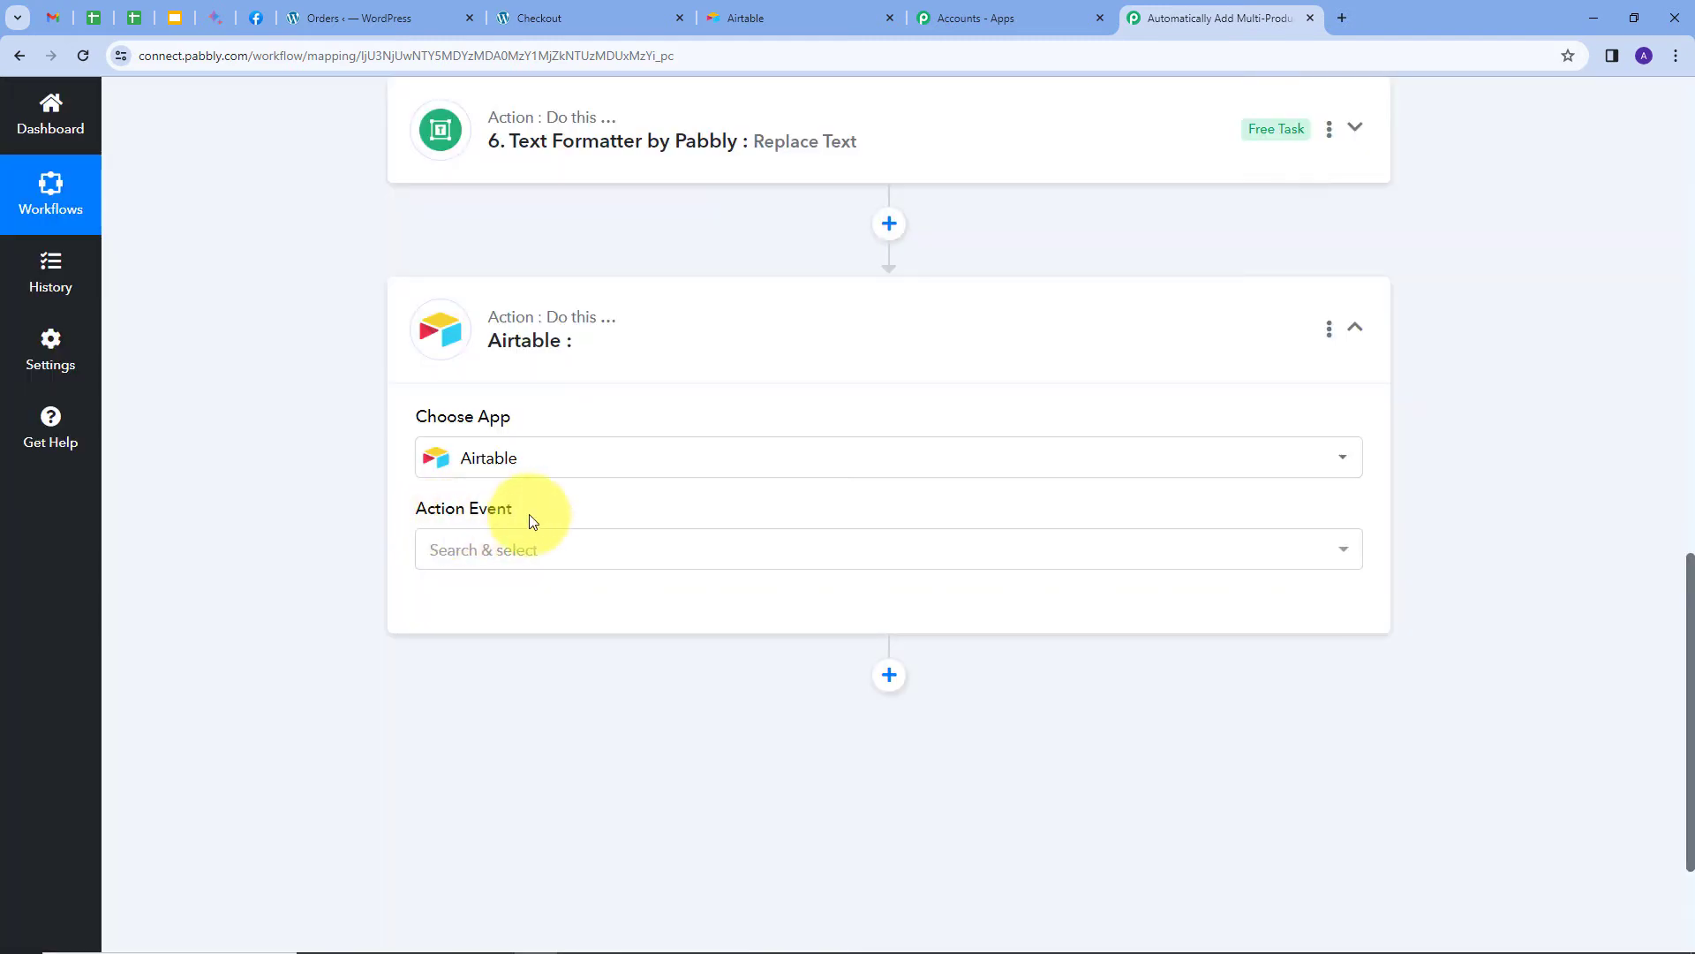
{"action": "left_click", "coordinate": [674, 552]}
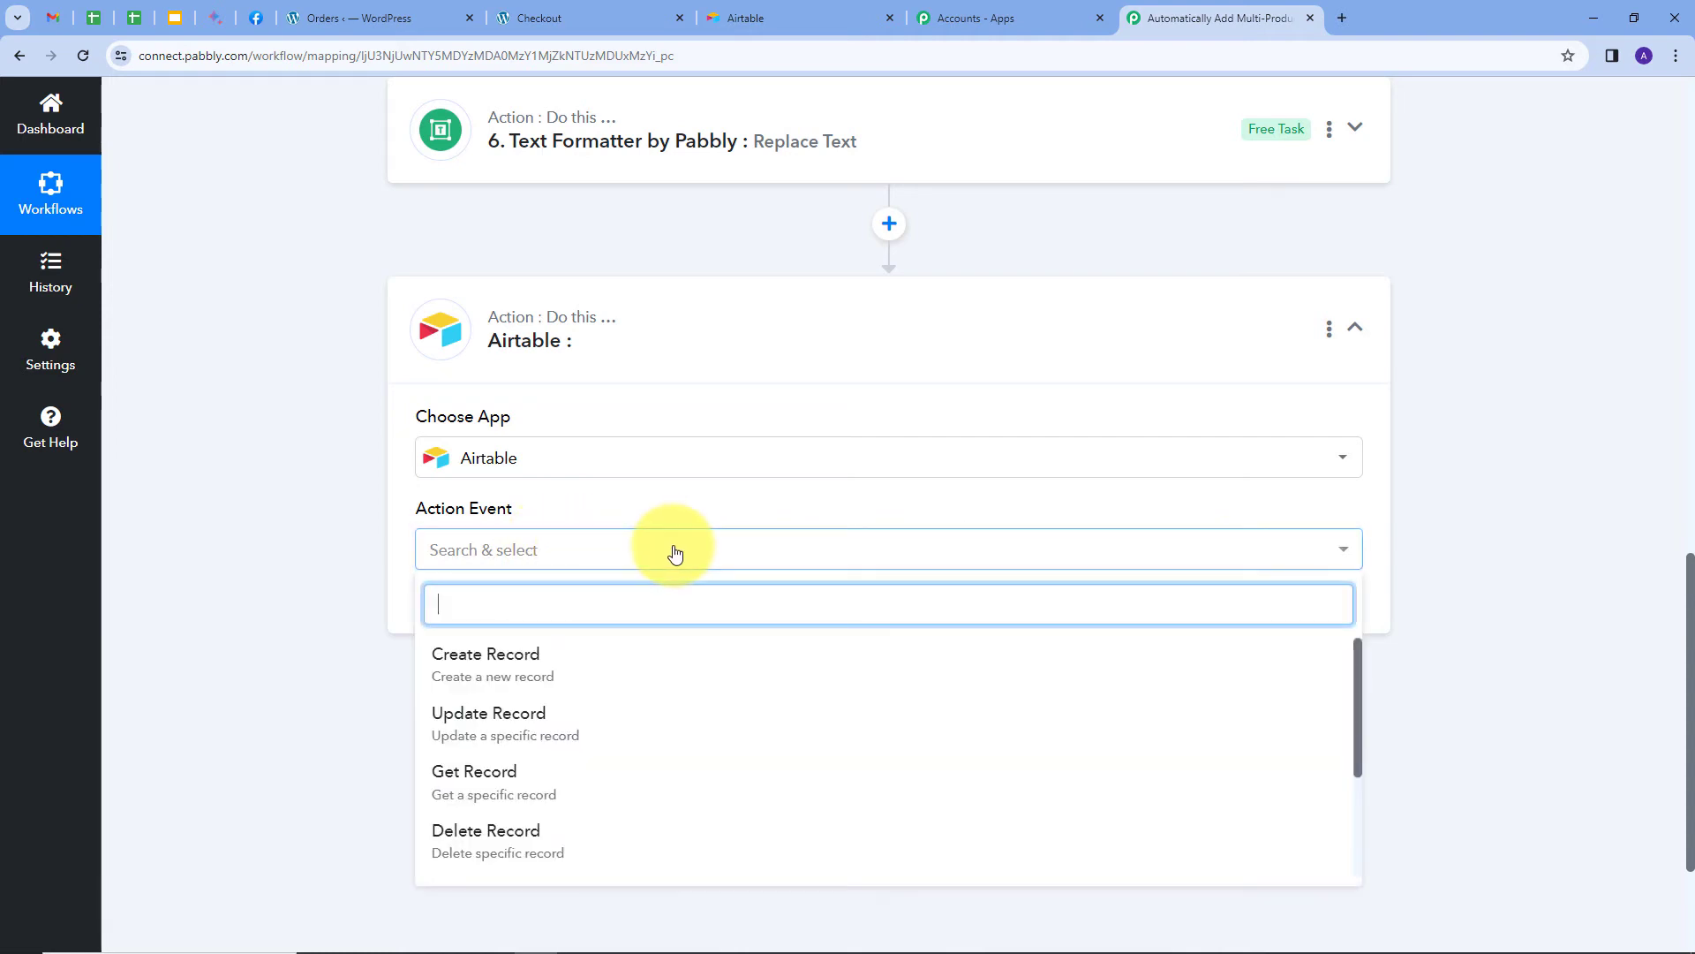
{"action": "left_click", "coordinate": [513, 670]}
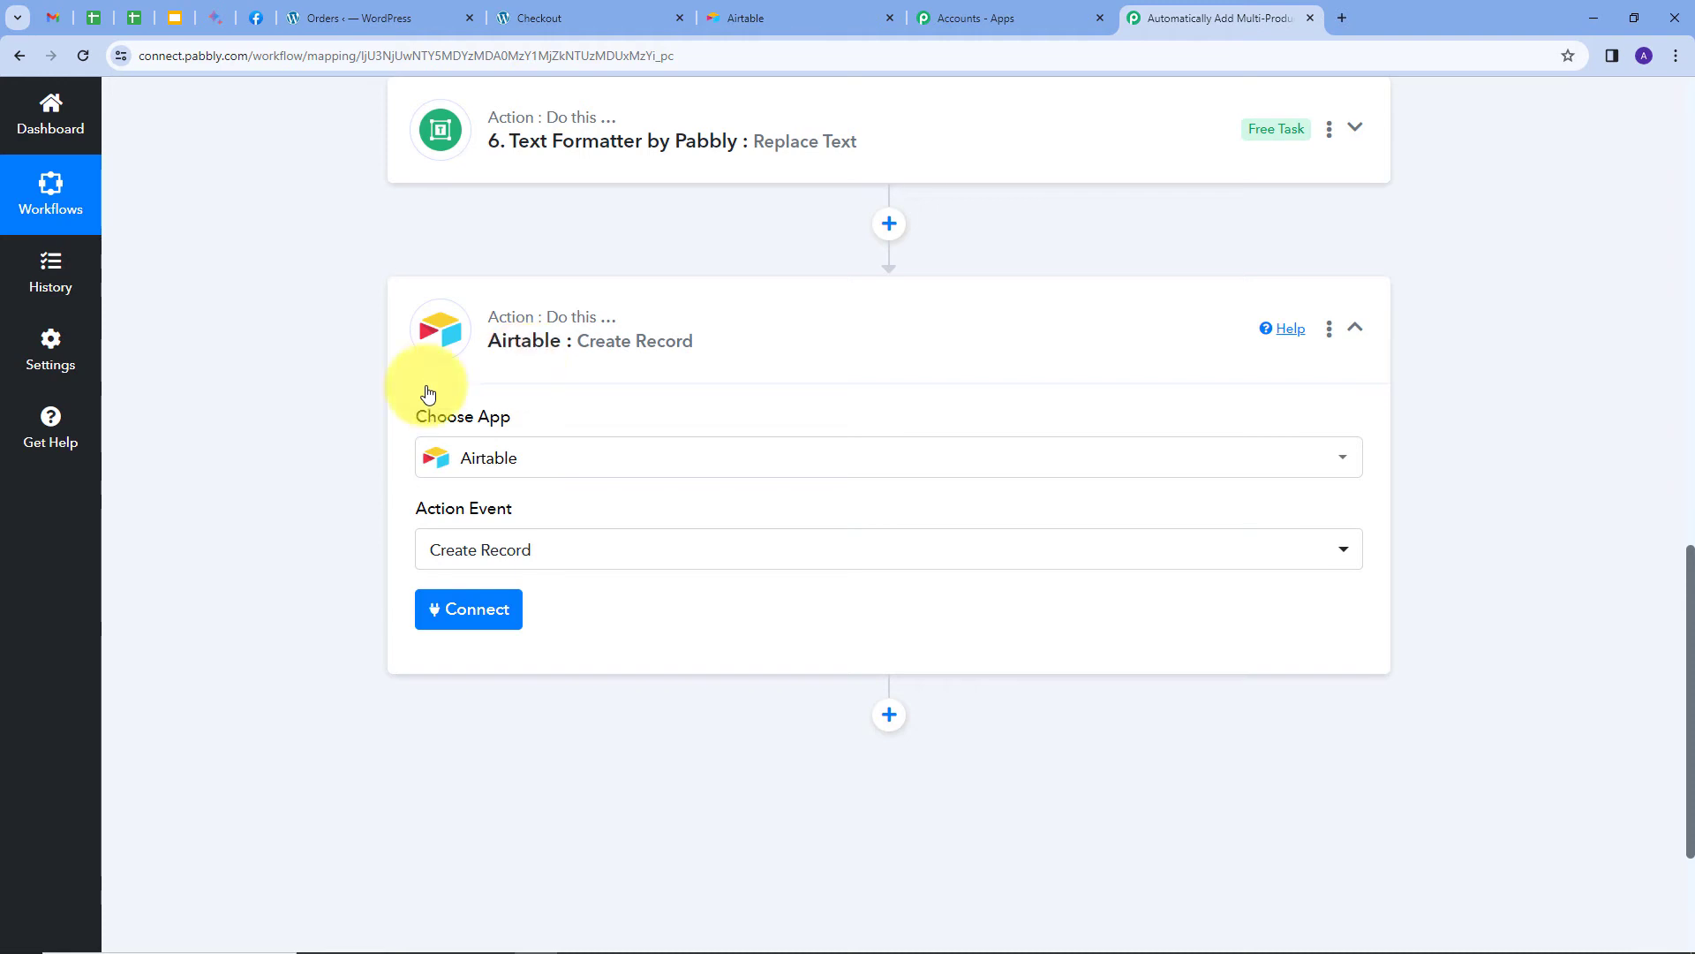
Start a new Airtable connection and open the Developer Hub token page in a new tab.
{"action": "left_click", "coordinate": [457, 621]}
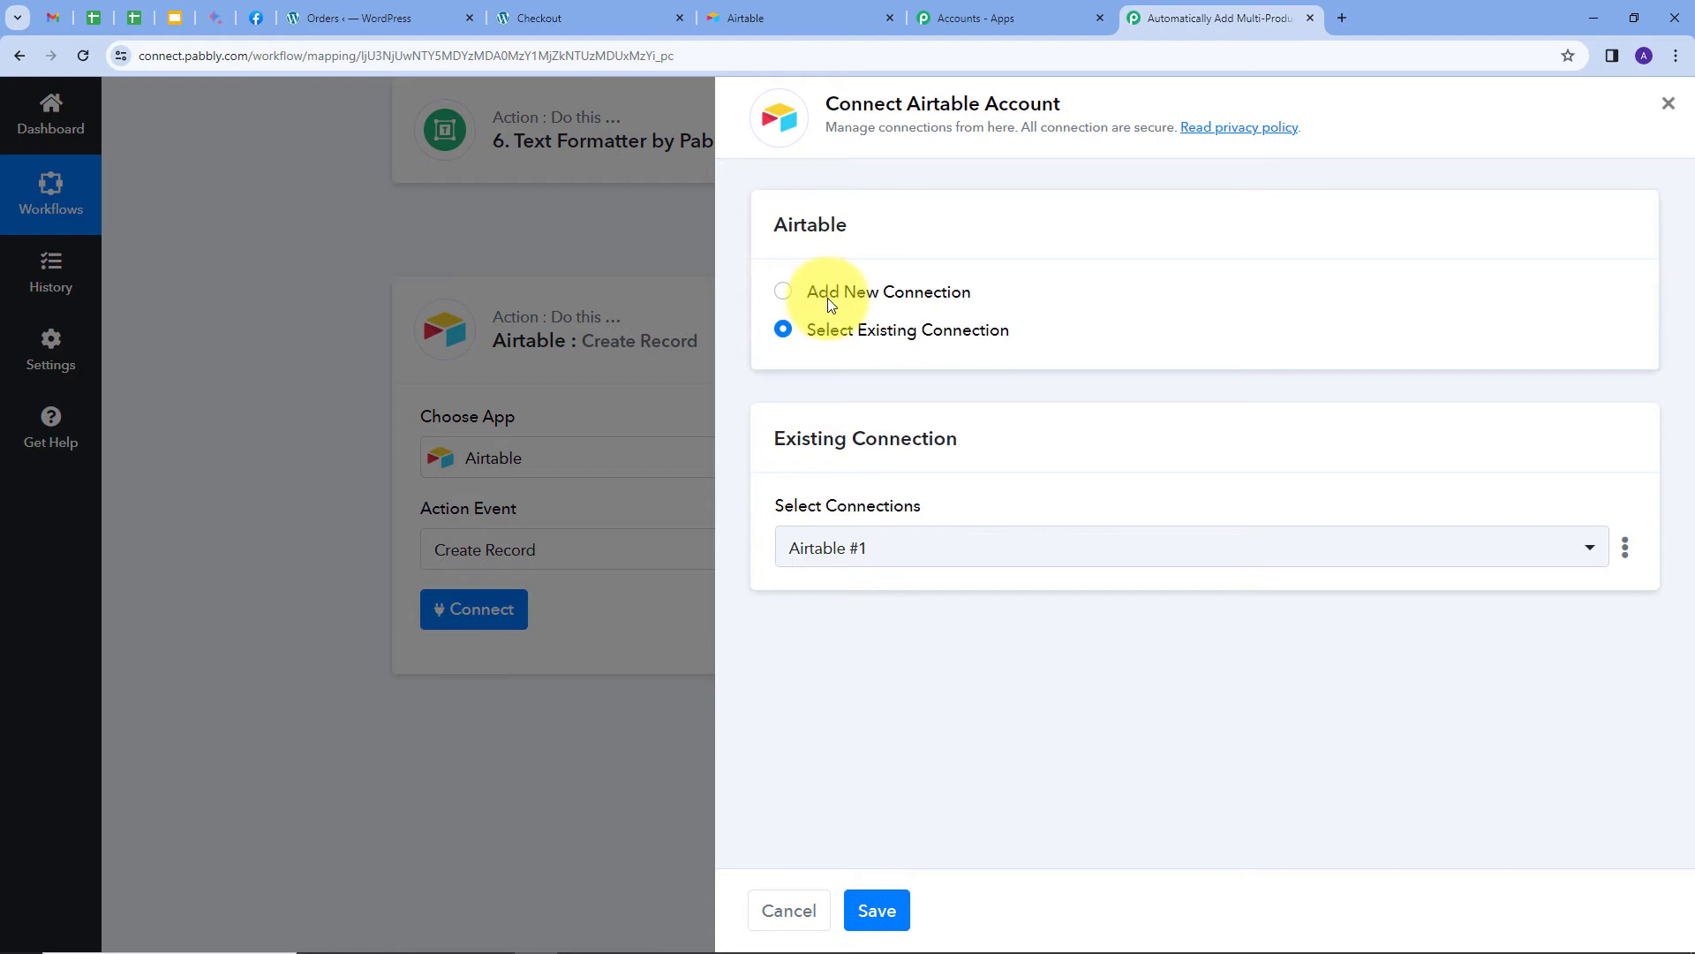
{"action": "left_click", "coordinate": [828, 298]}
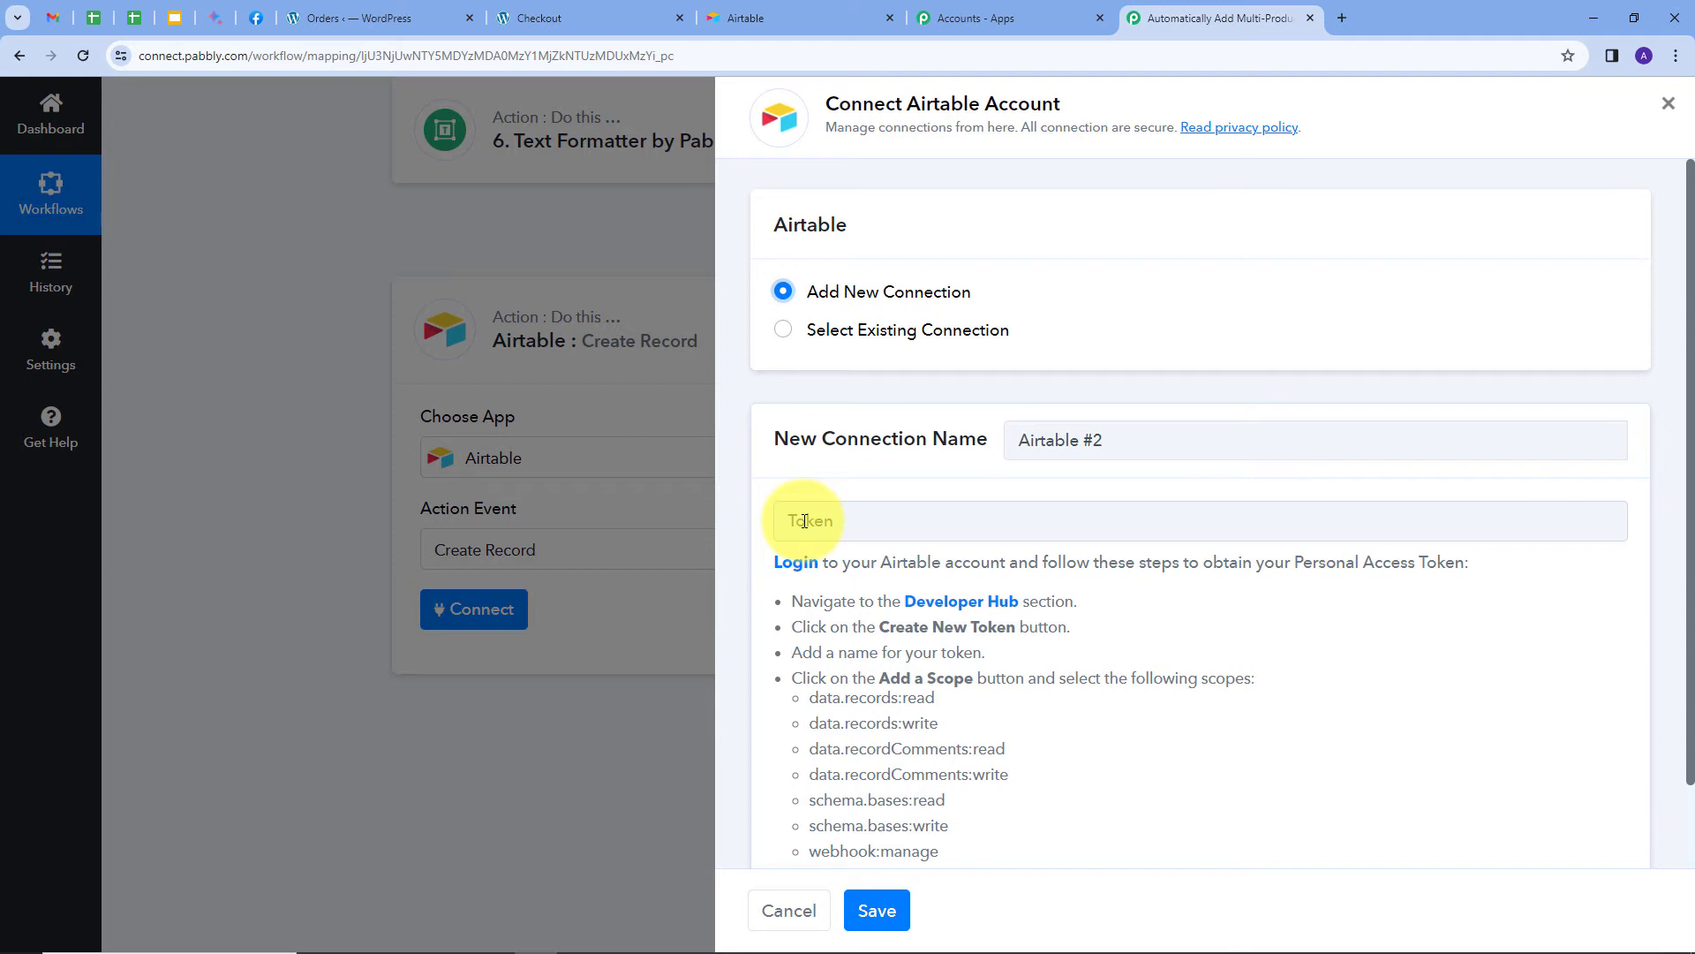
{"action": "scroll", "coordinate": [804, 521], "scroll_direction": "down", "scroll_amount": 1}
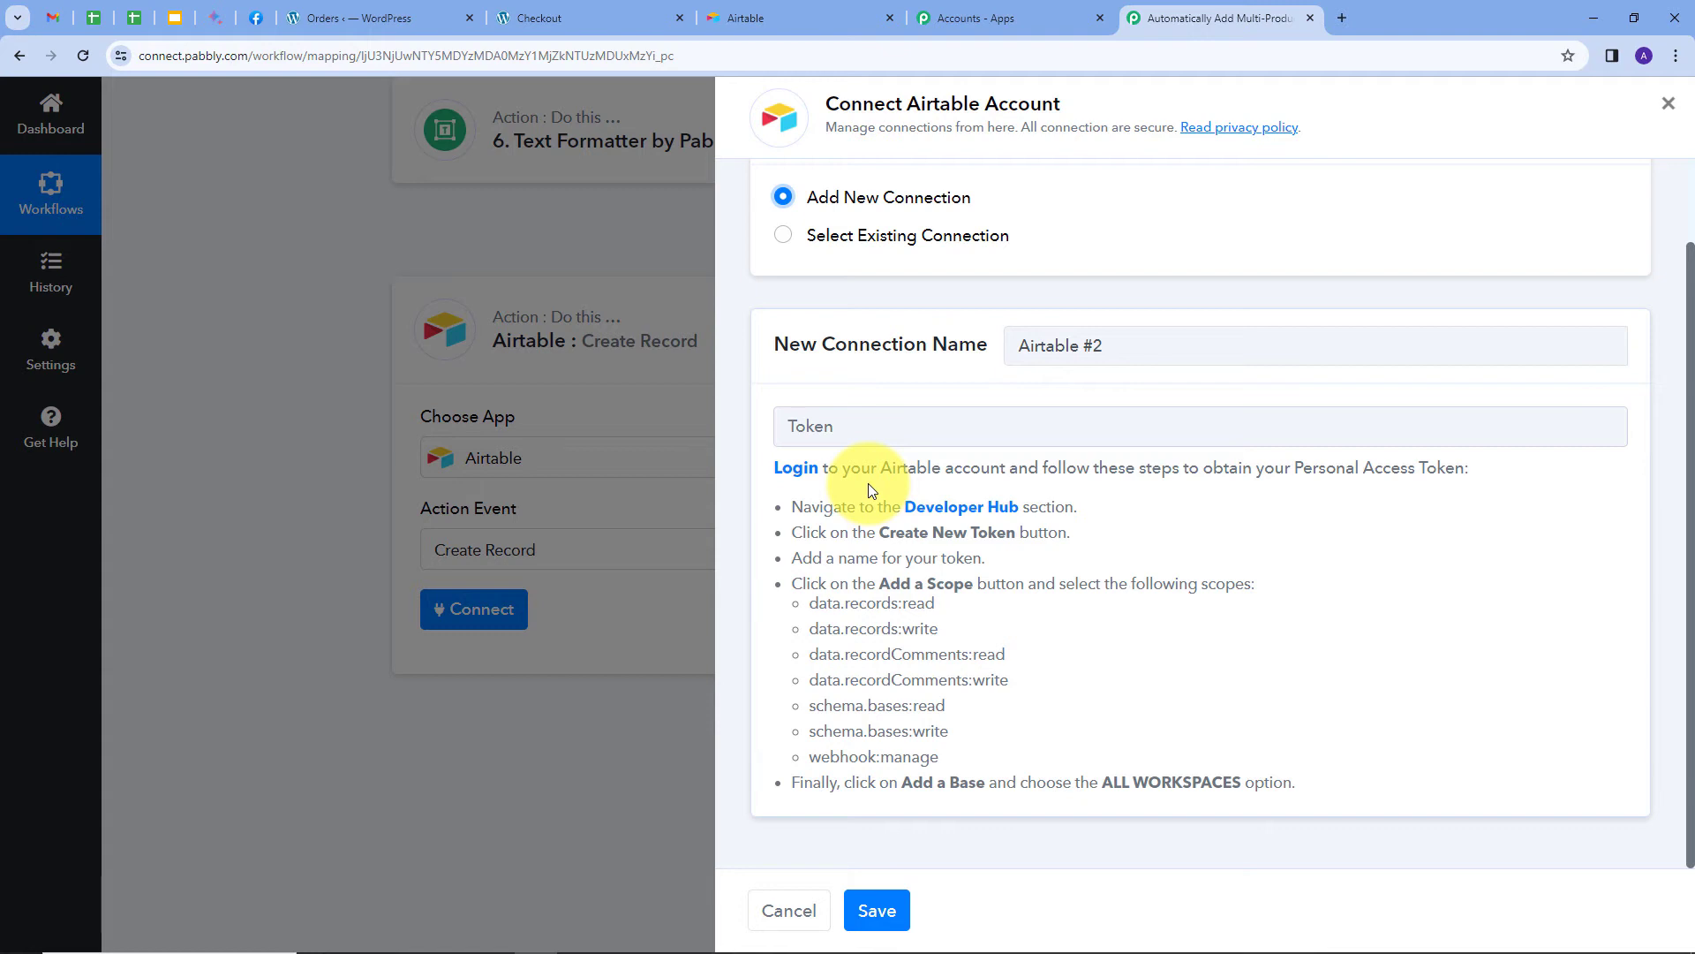
{"action": "left_click", "coordinate": [980, 508]}
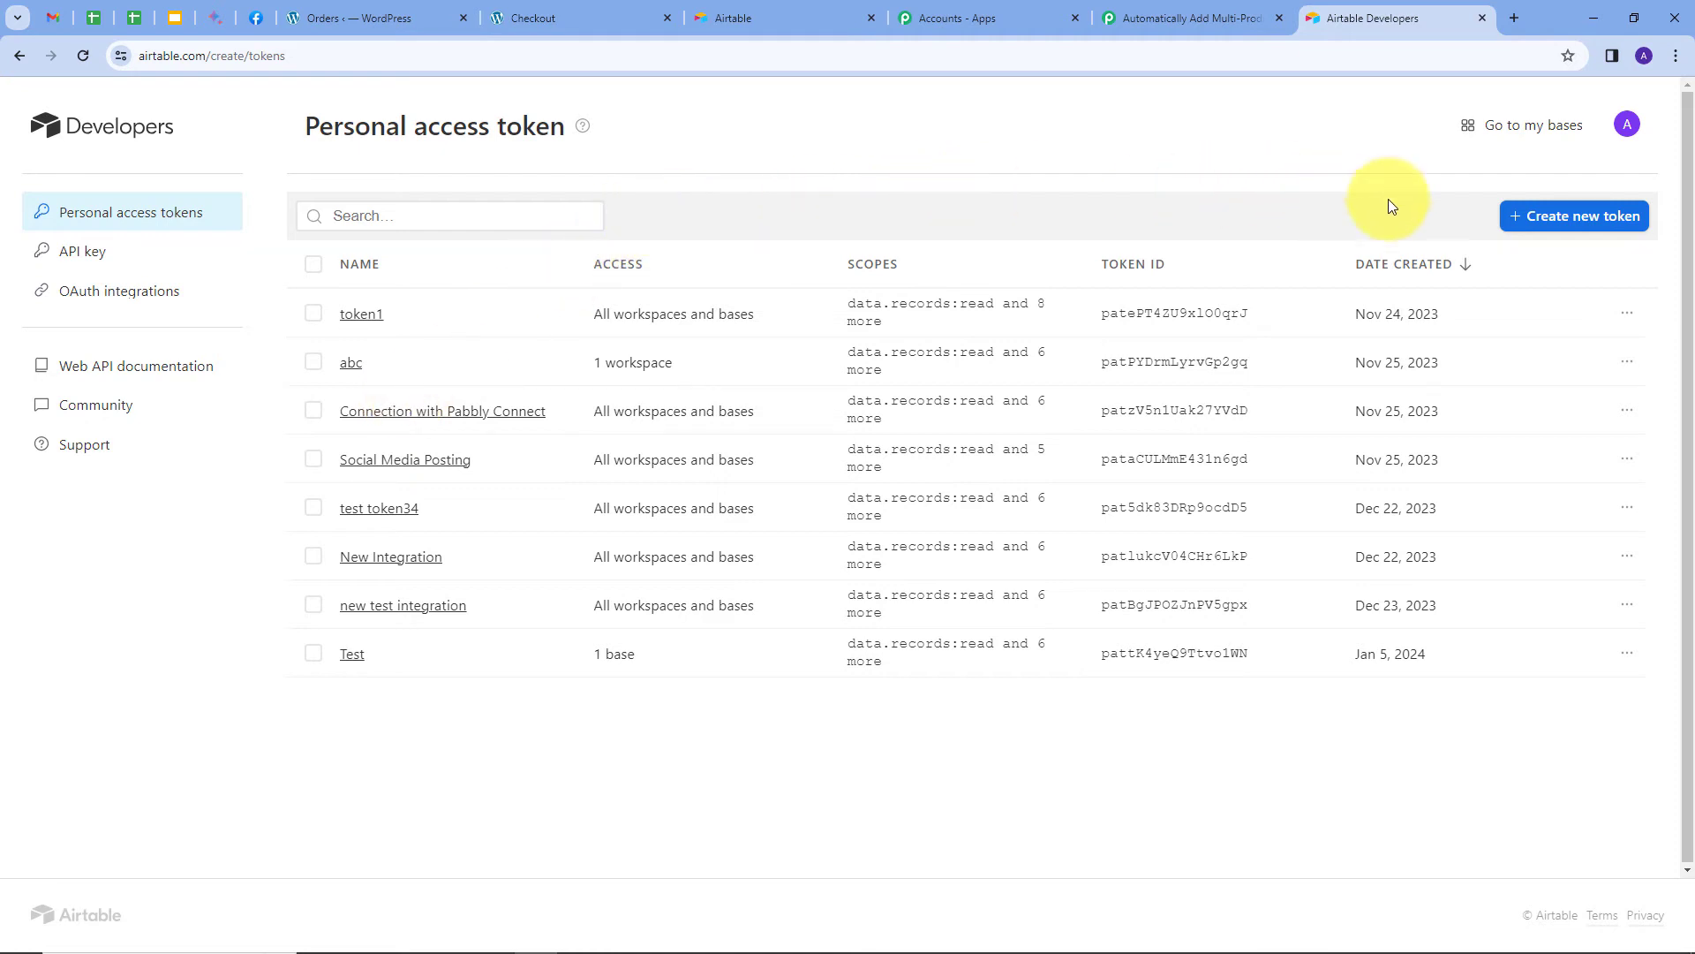
Start a new personal access token and give it the data.records:read scope plus one more.
{"action": "left_click", "coordinate": [1558, 220]}
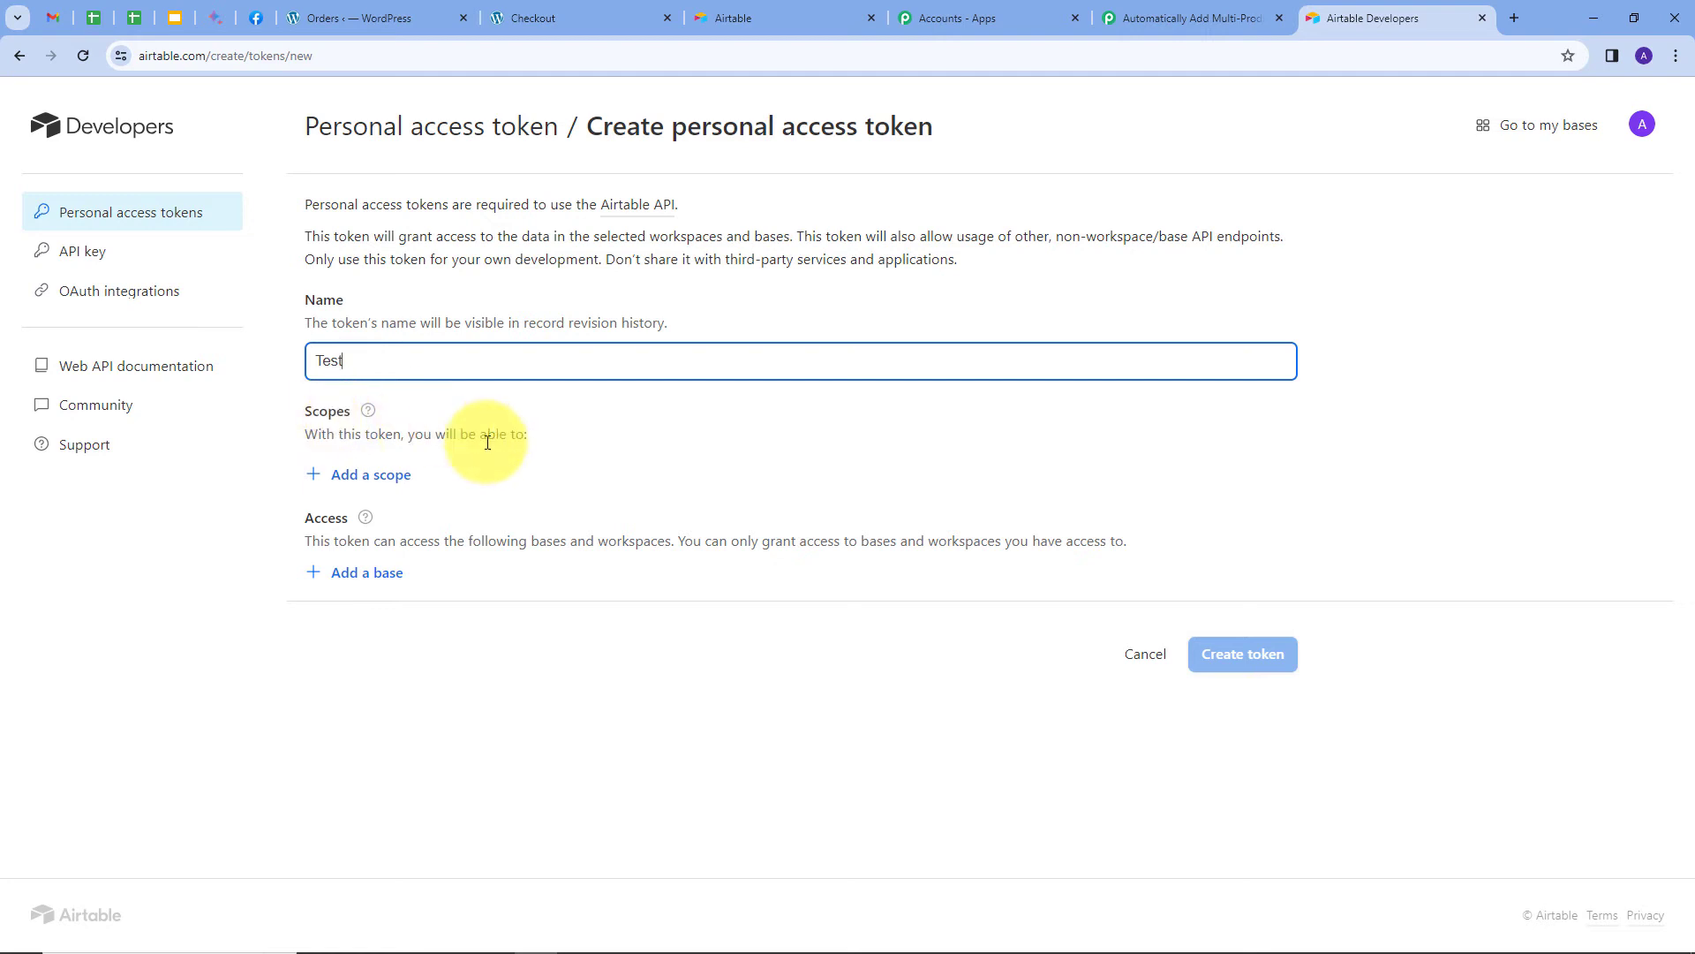
{"action": "left_click", "coordinate": [350, 482]}
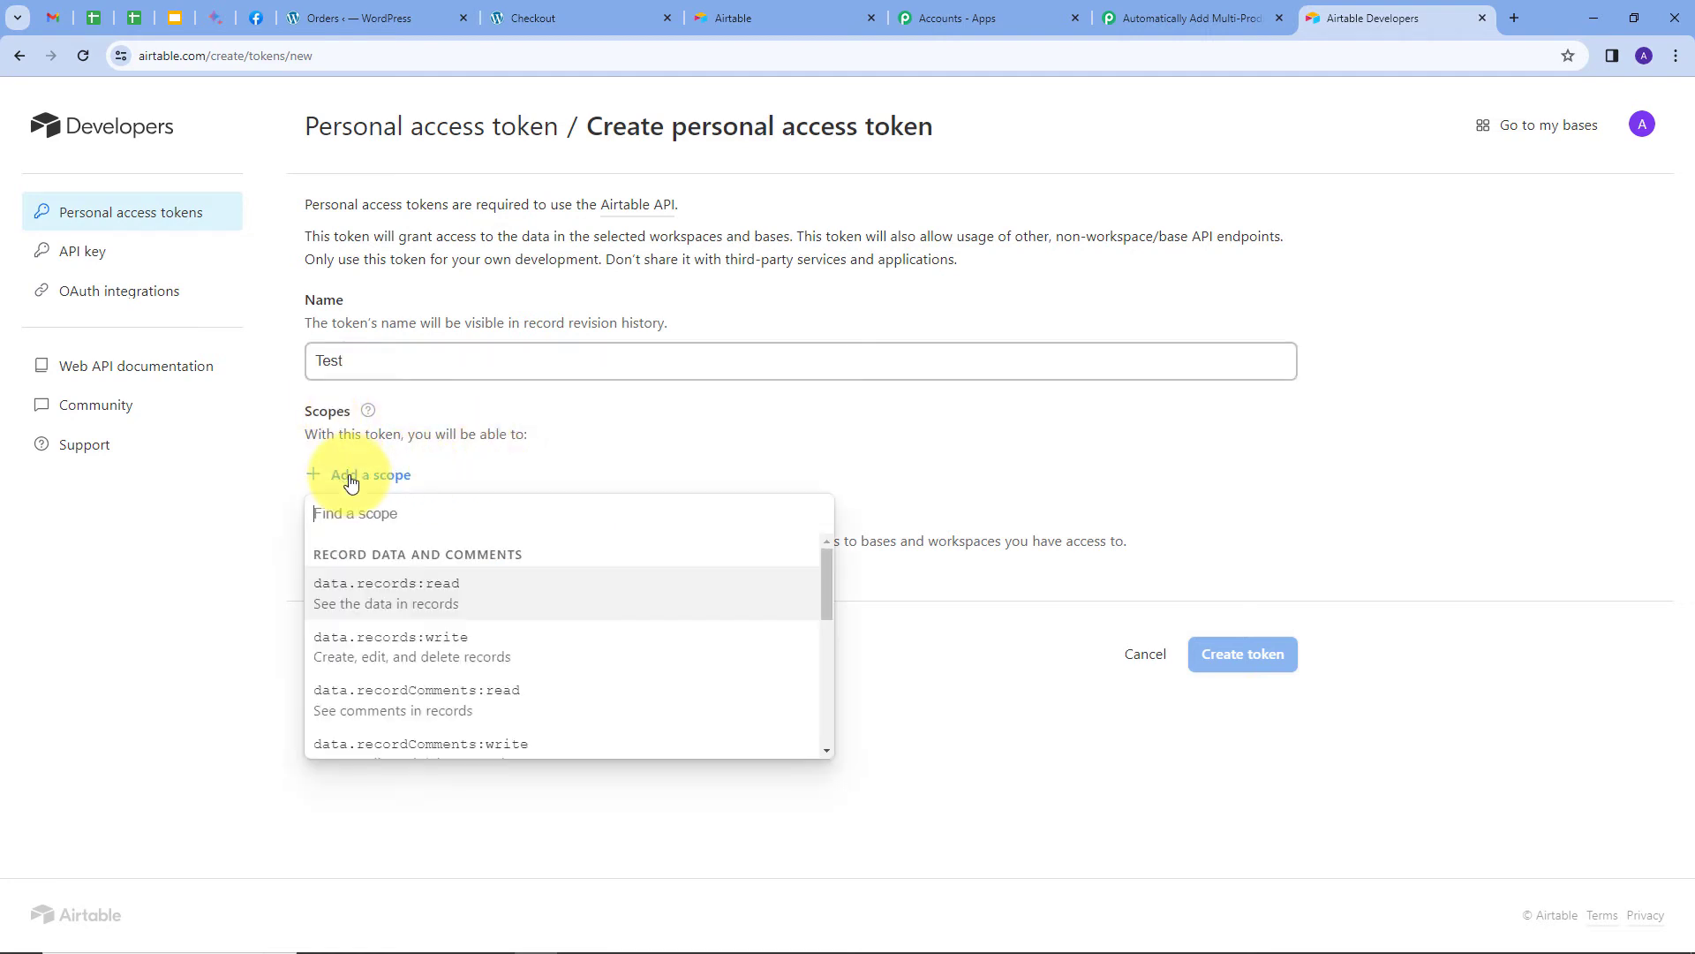
{"action": "scroll", "coordinate": [481, 640], "scroll_direction": "down", "scroll_amount": 5}
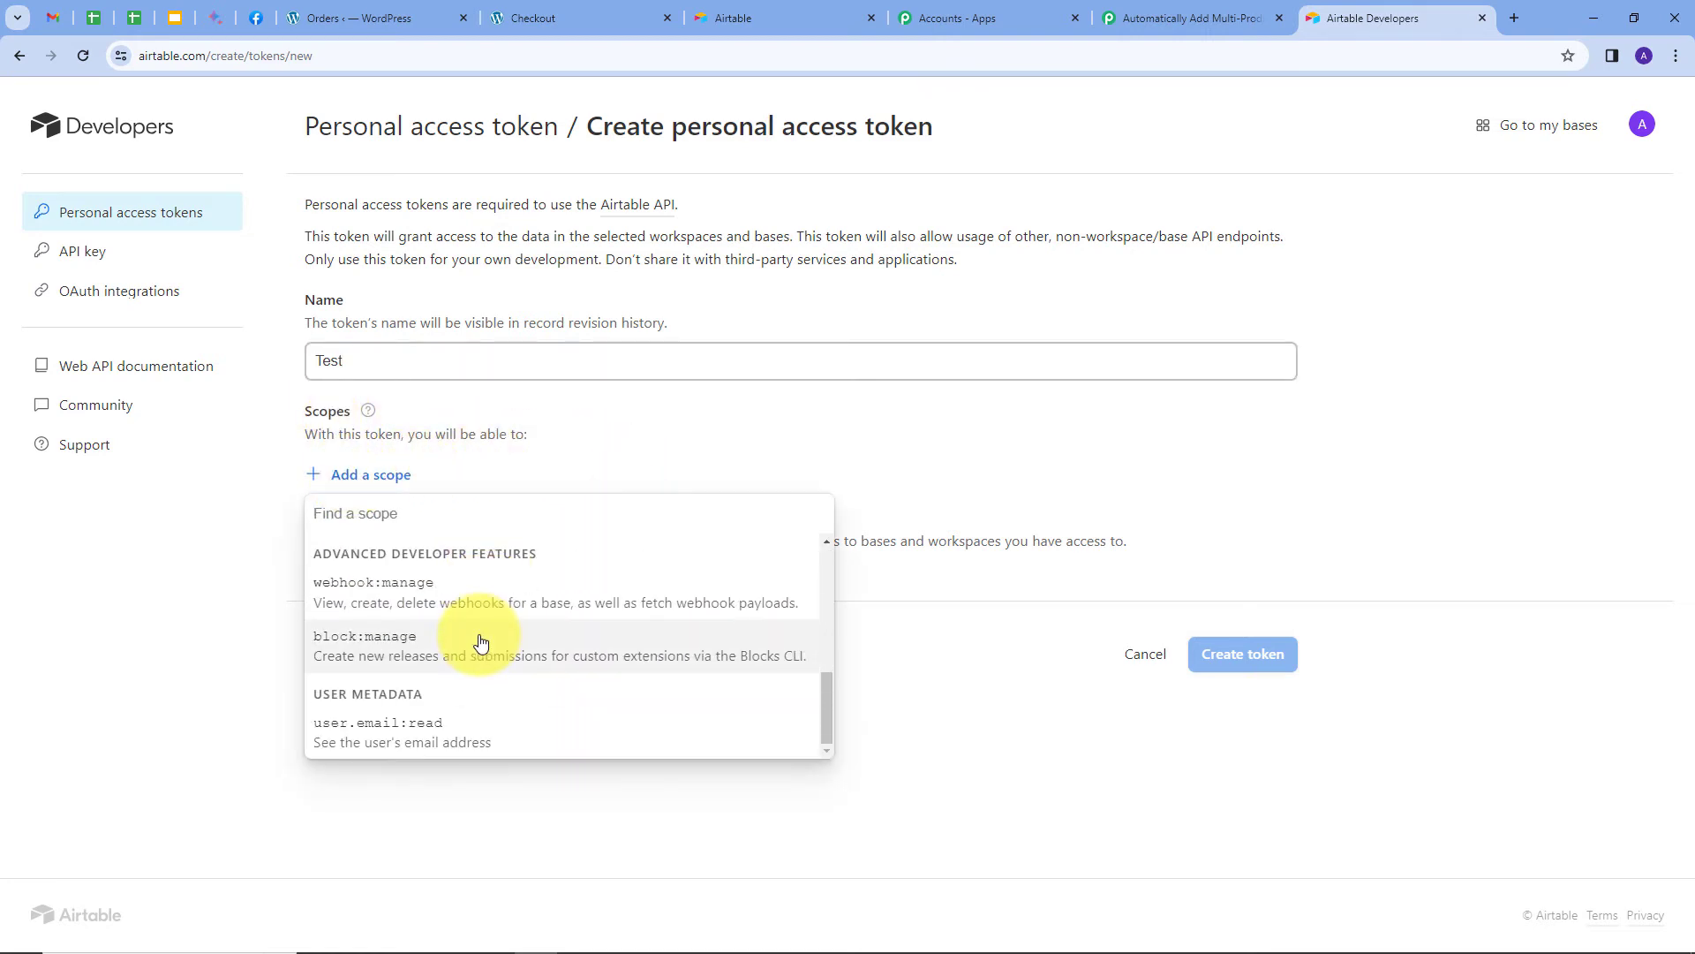
{"action": "scroll", "coordinate": [454, 653], "scroll_direction": "up", "scroll_amount": 5}
{"action": "left_click", "coordinate": [432, 597]}
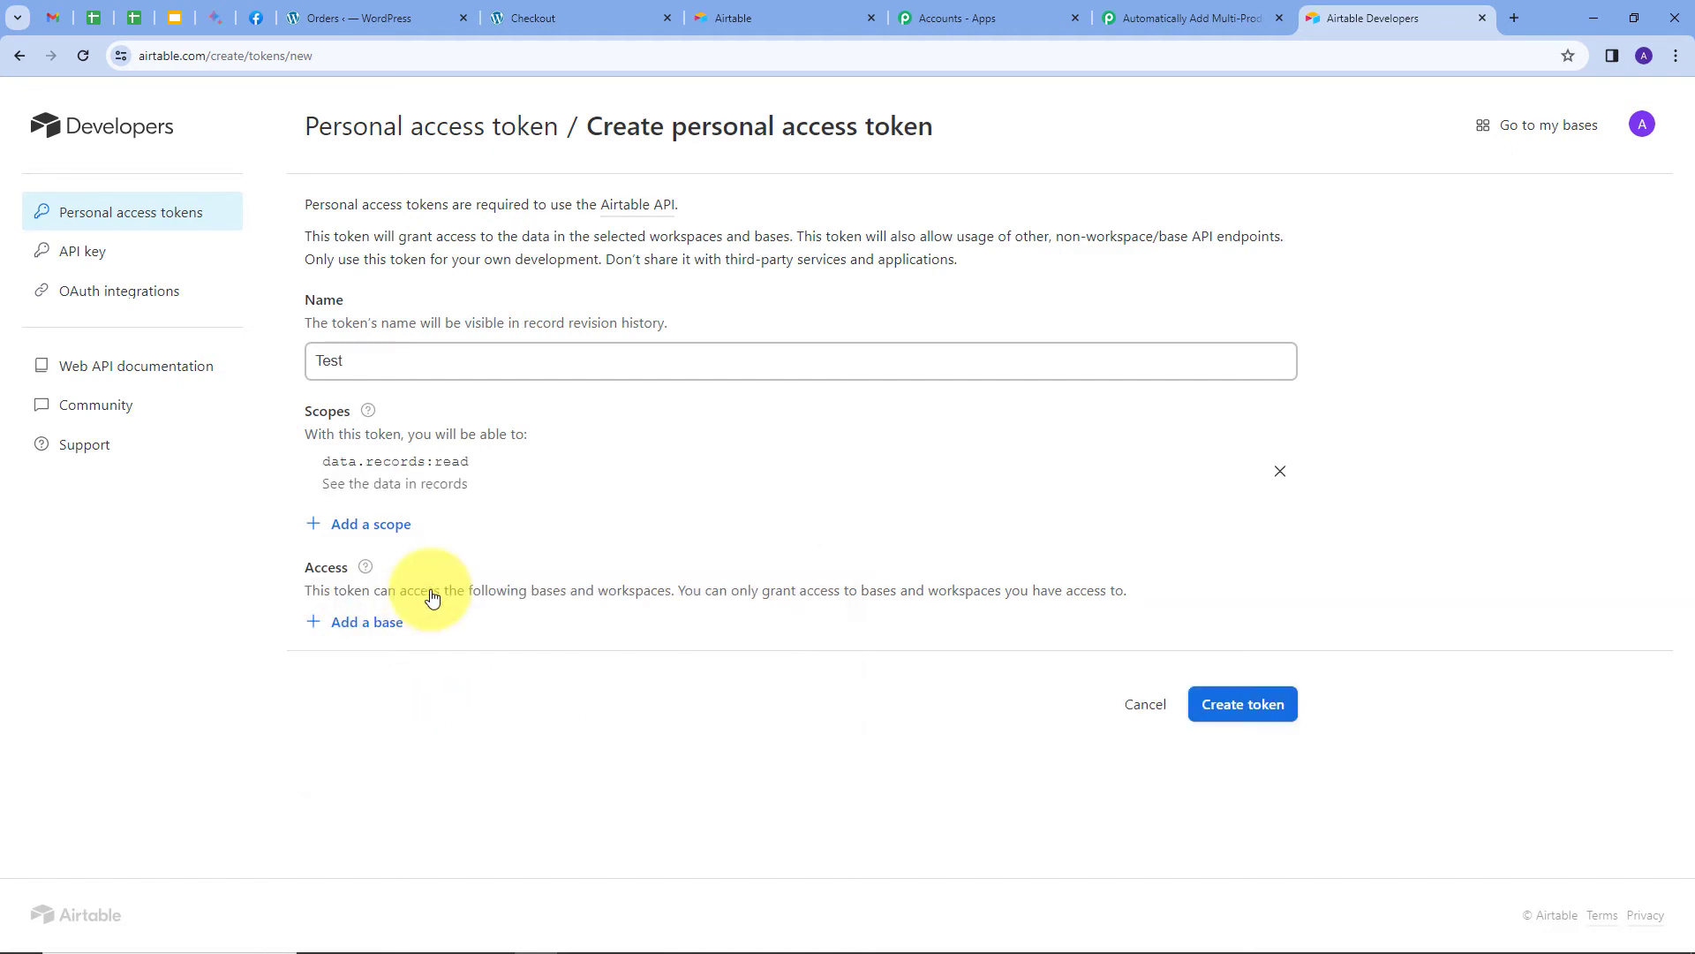
{"action": "left_click", "coordinate": [350, 525]}
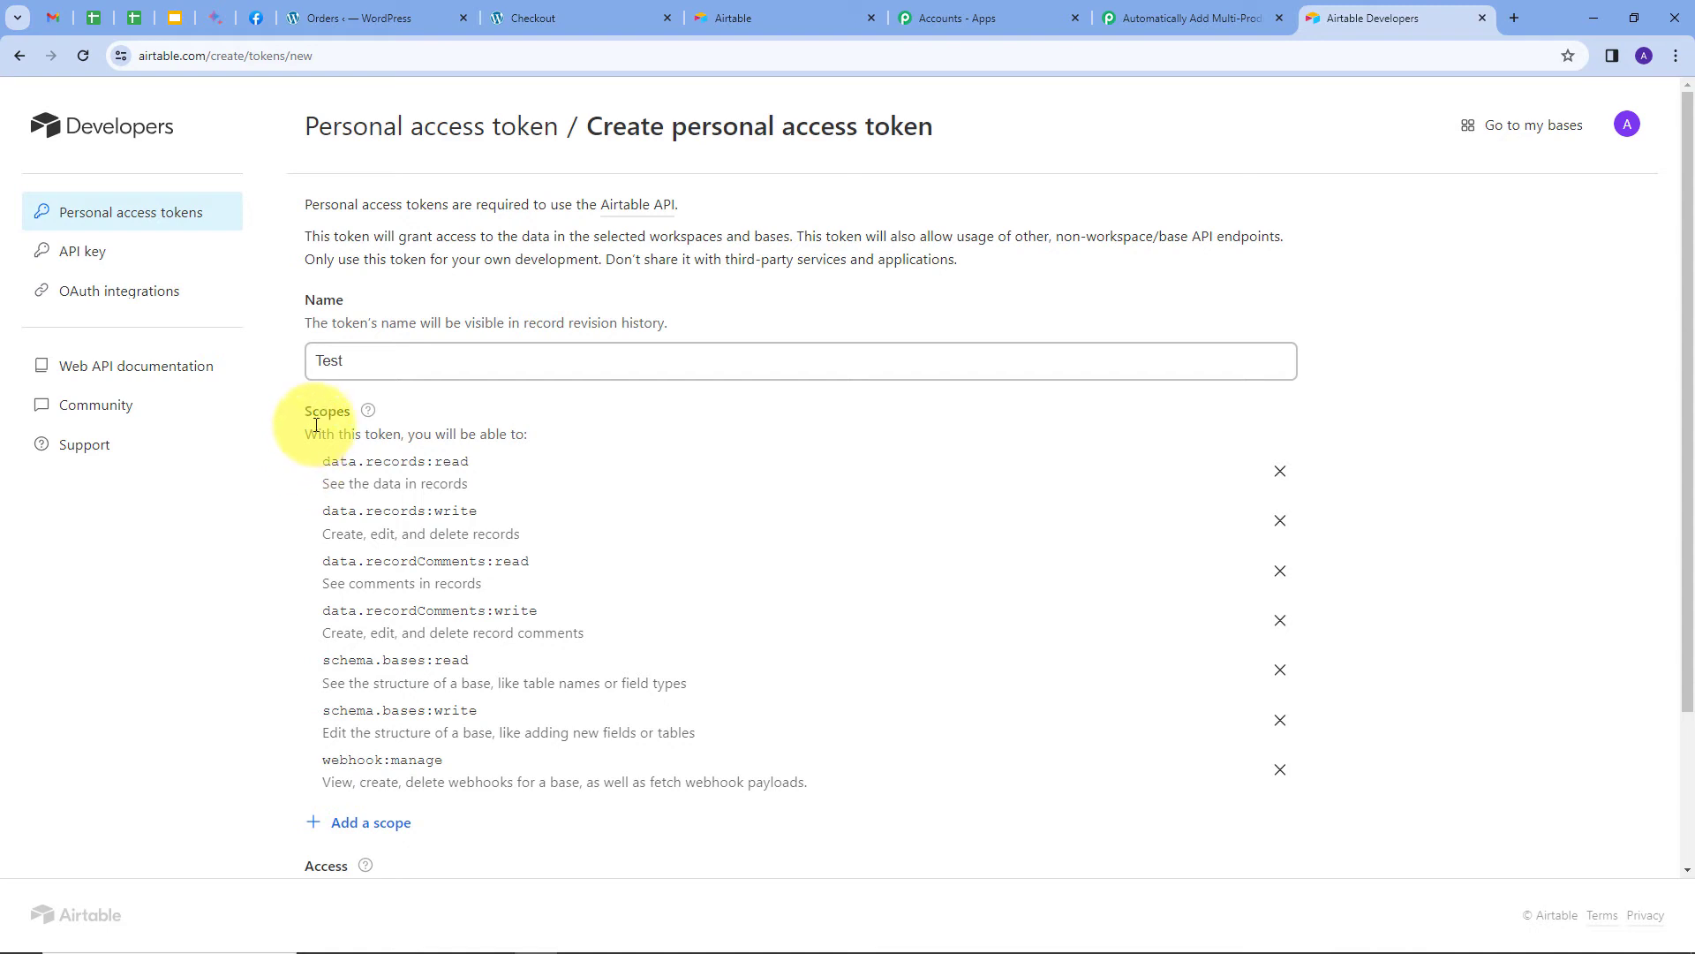
{"action": "scroll", "coordinate": [616, 459], "scroll_direction": "down", "scroll_amount": 2}
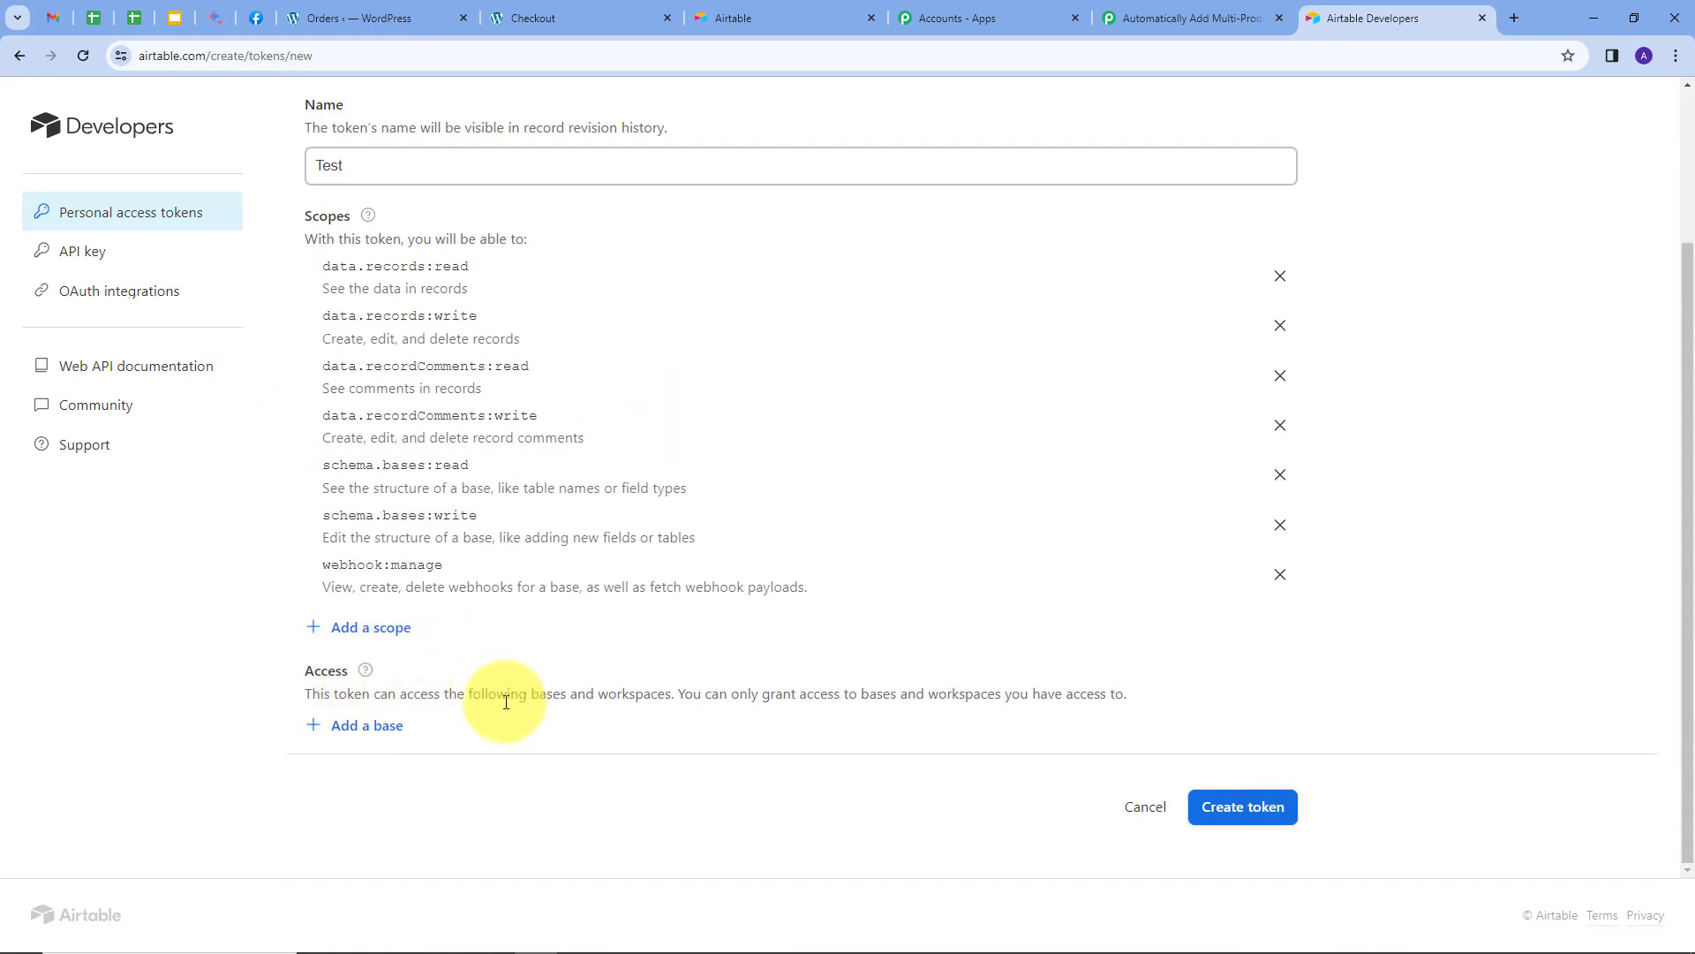
Grant the token access to the WooCommerce Order details base, create it, and copy it.
{"action": "left_click", "coordinate": [356, 736]}
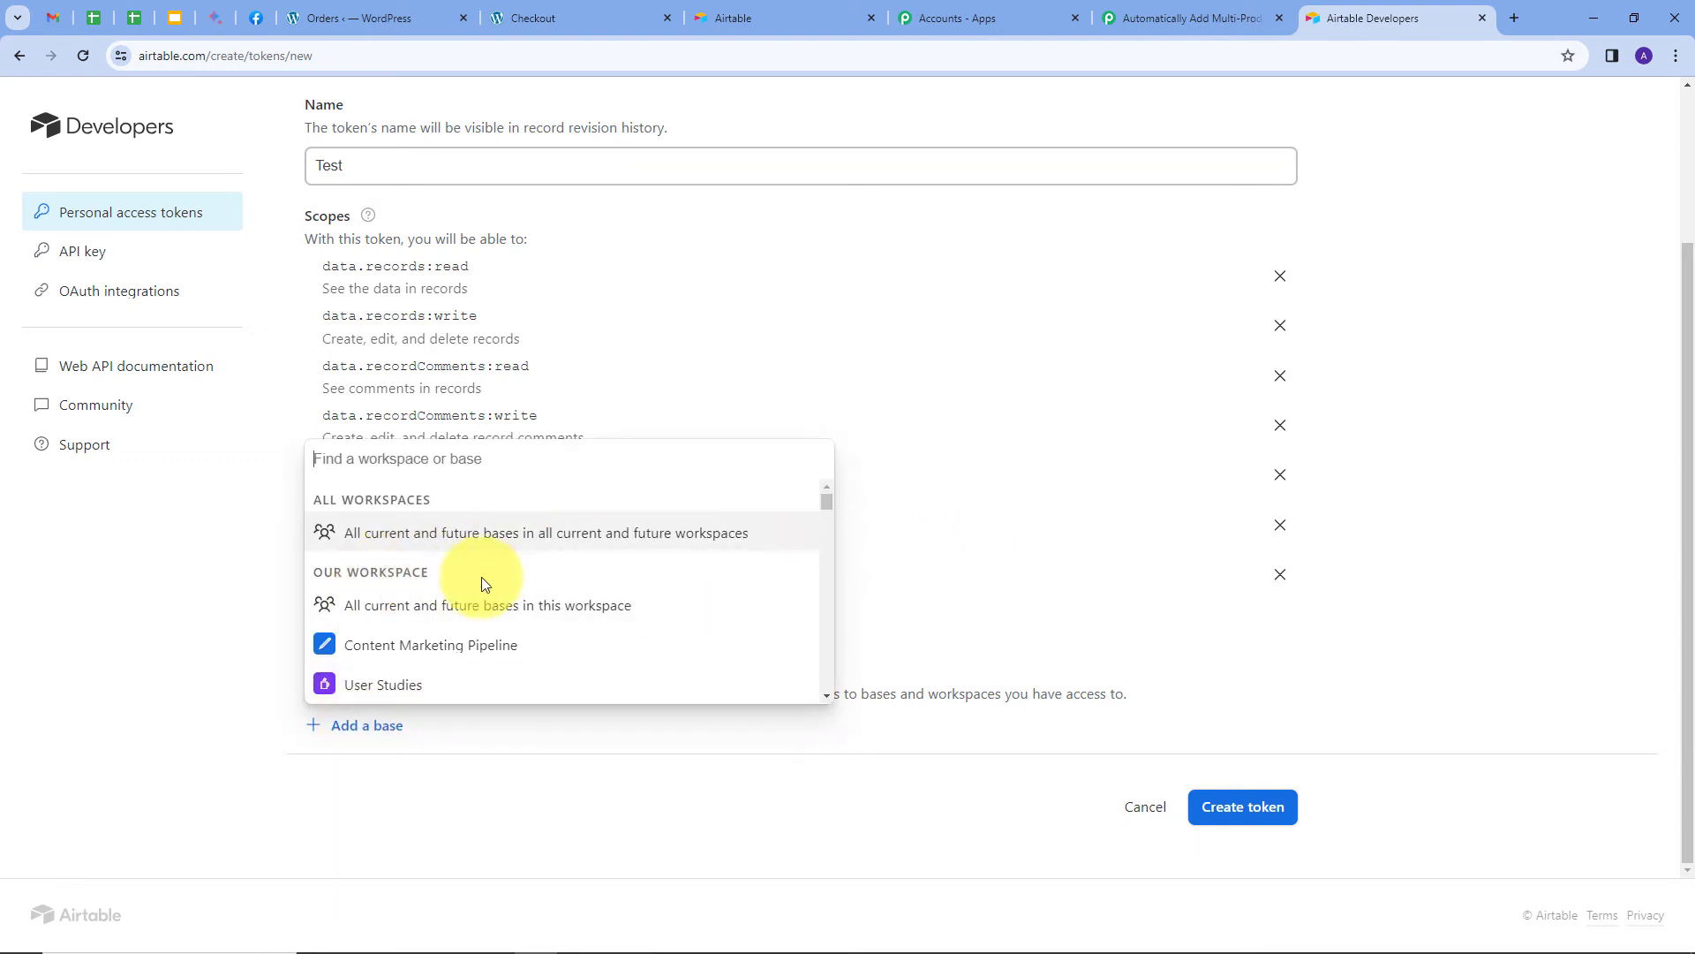
{"action": "type", "text": "wooc"}
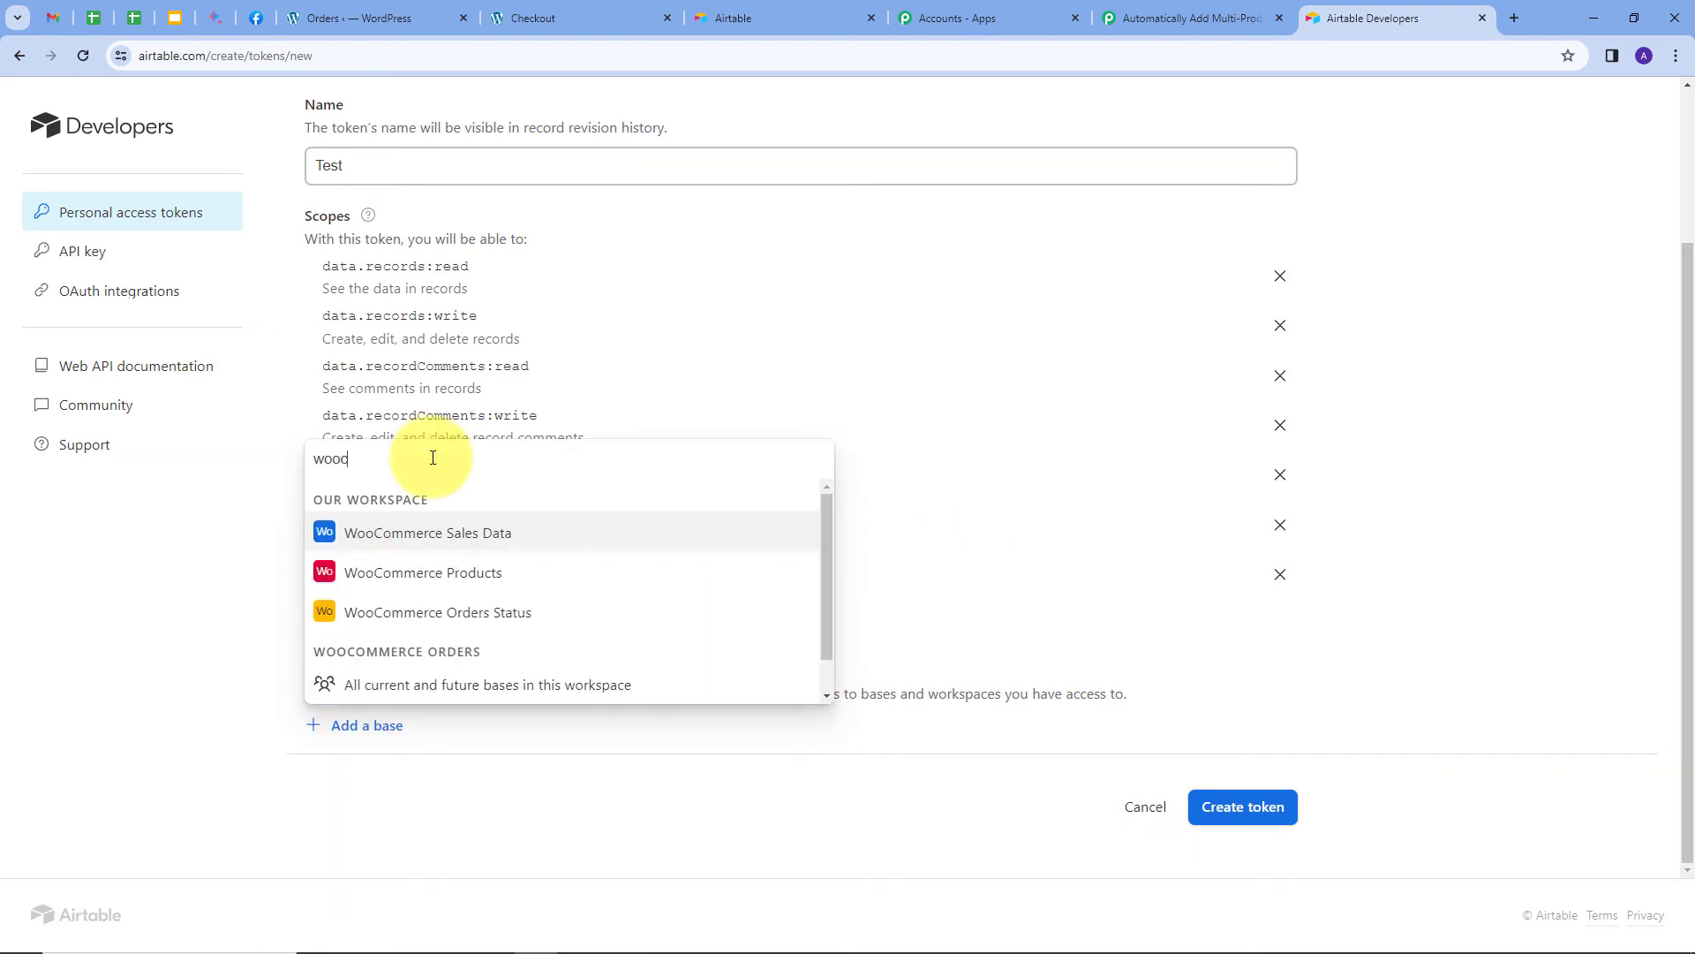
{"action": "type", "text": "omm"}
{"action": "scroll", "coordinate": [406, 689], "scroll_direction": "down", "scroll_amount": 1}
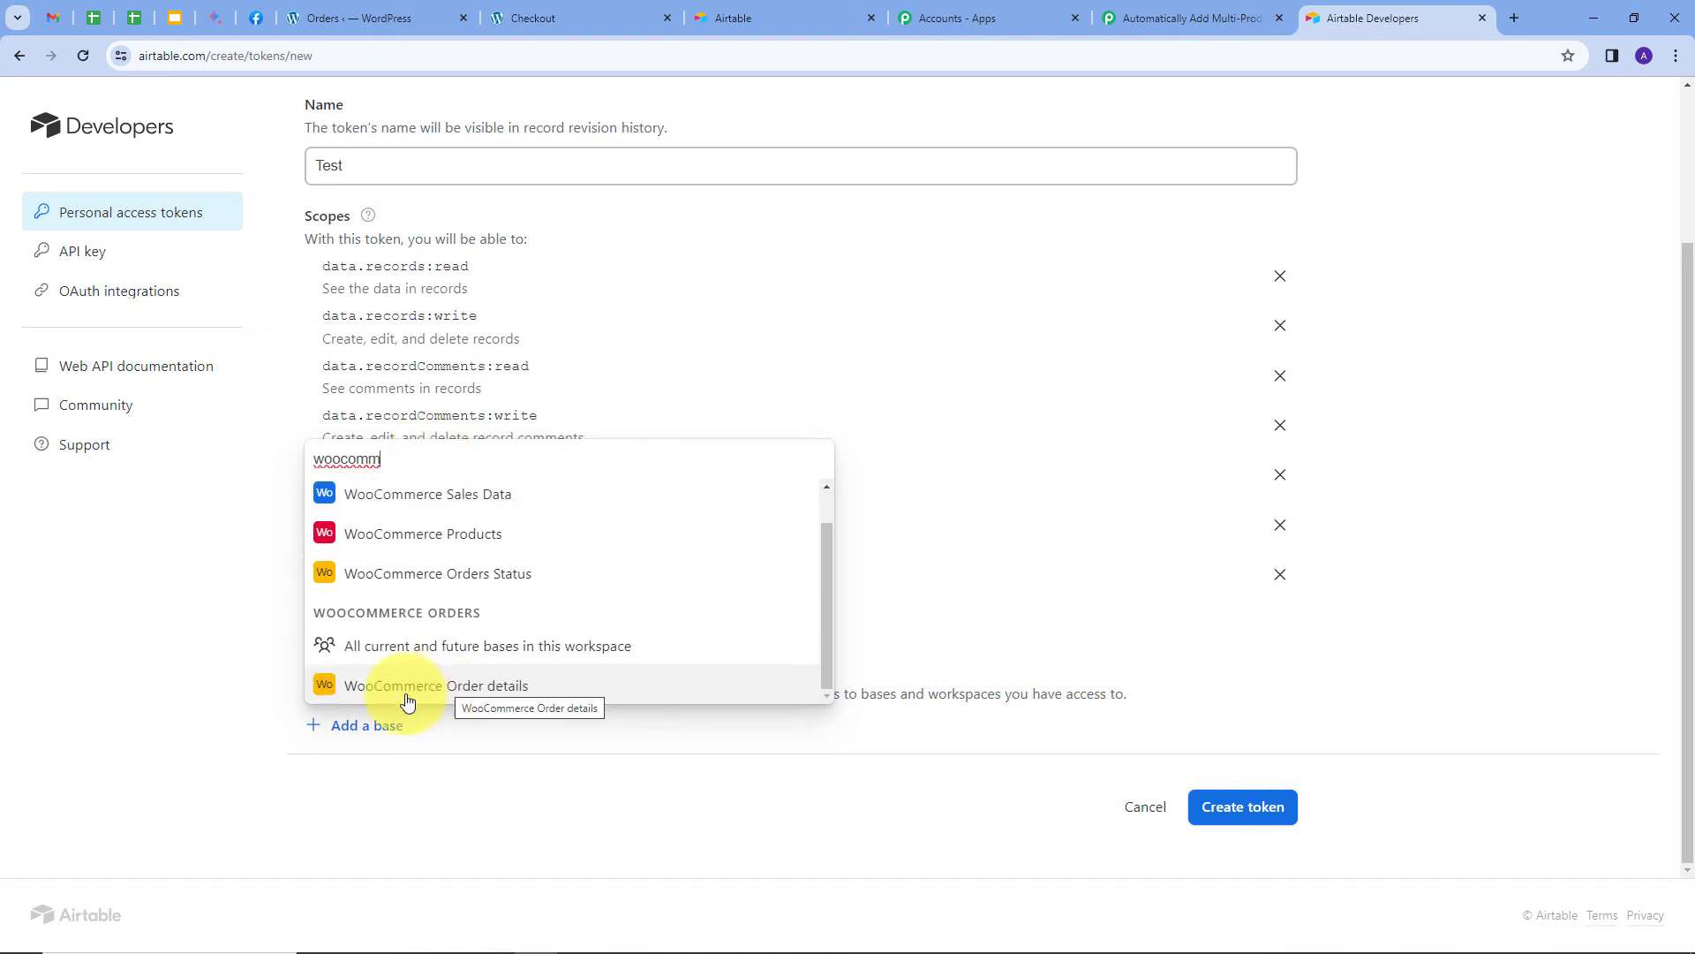
{"action": "left_click", "coordinate": [477, 694]}
{"action": "scroll", "coordinate": [1162, 676], "scroll_direction": "down", "scroll_amount": 1}
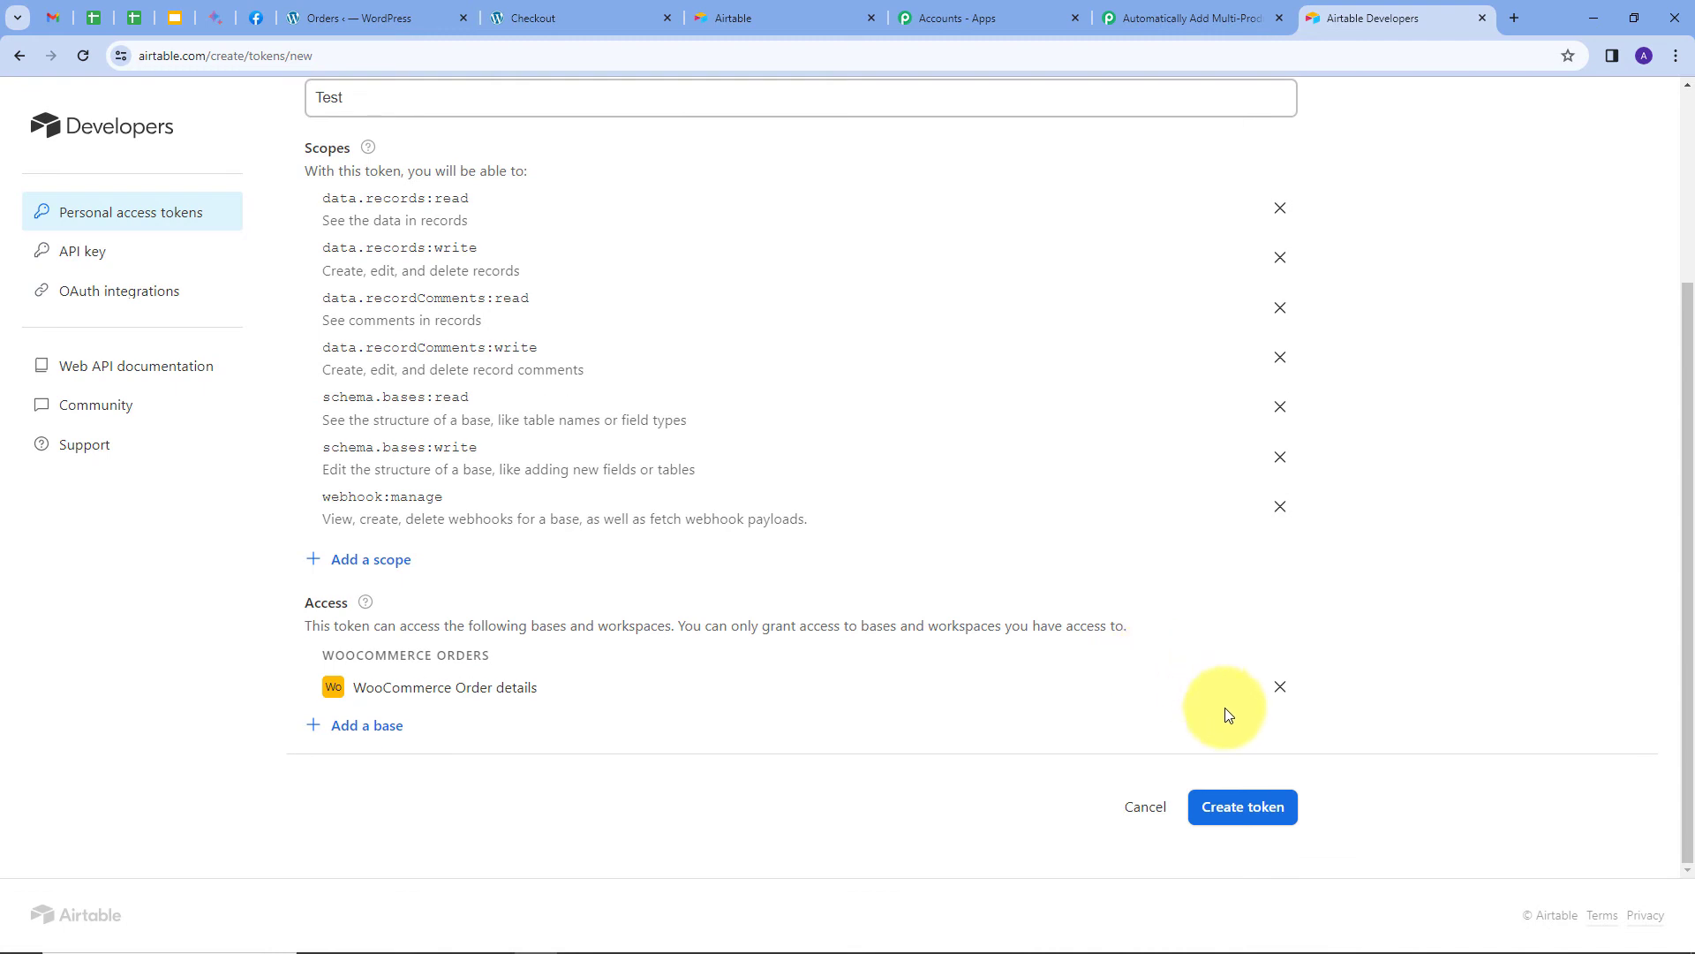
{"action": "left_click", "coordinate": [1240, 809]}
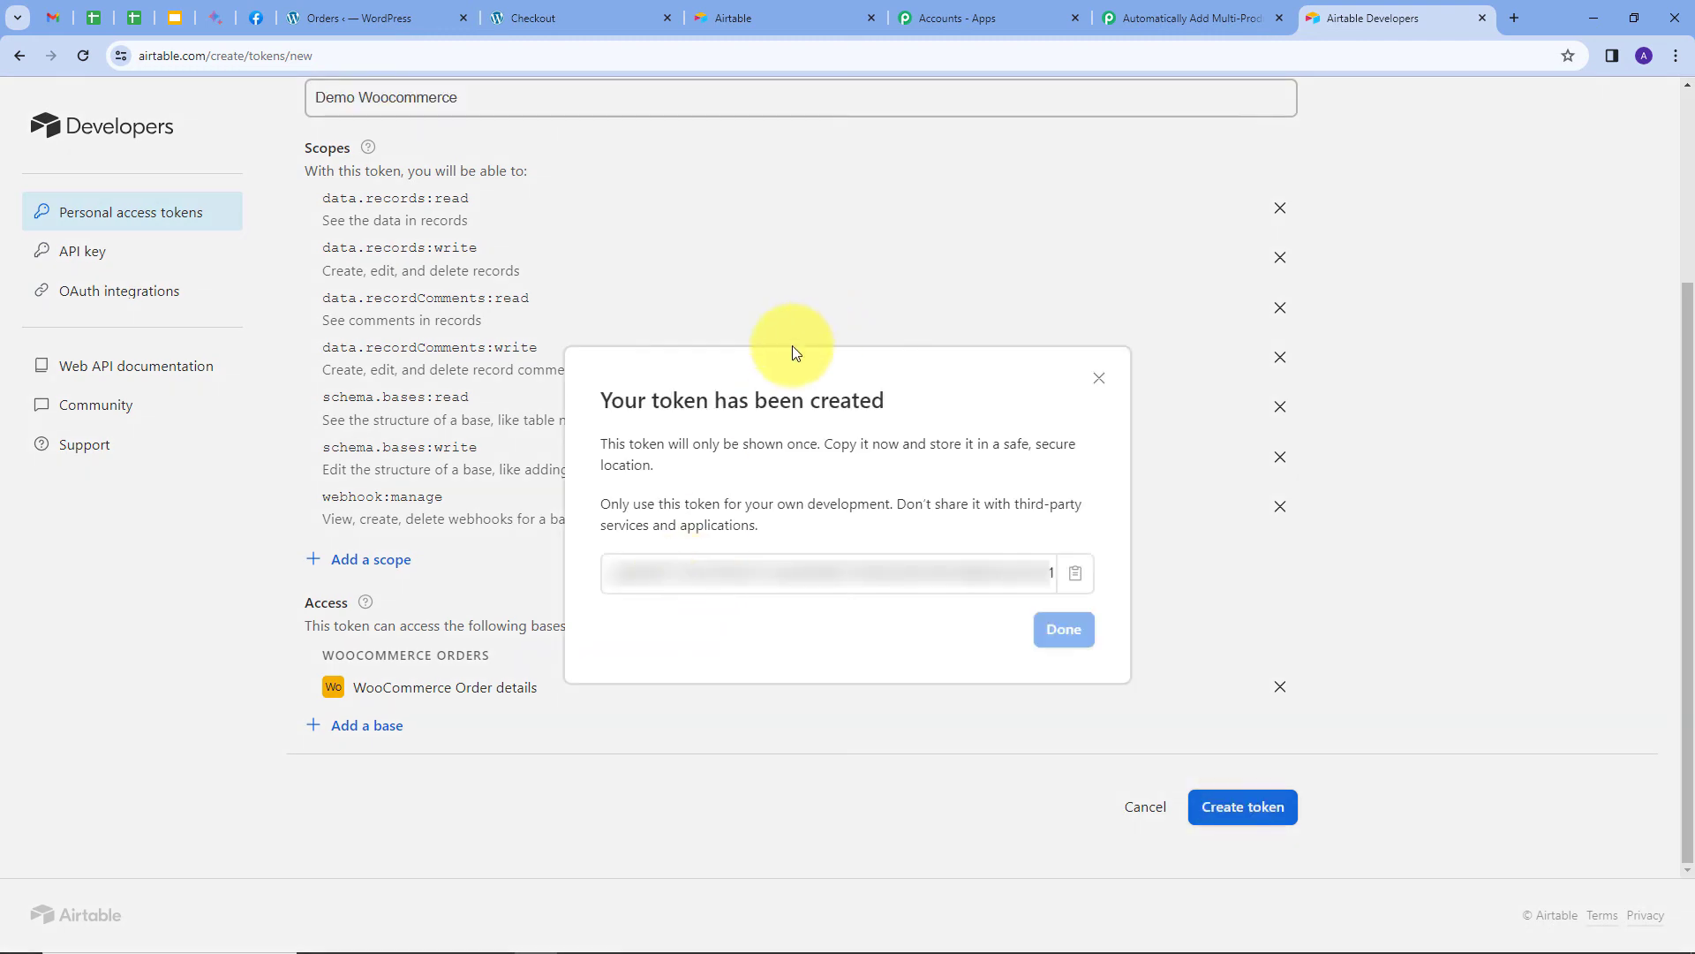
{"action": "left_click", "coordinate": [1078, 578]}
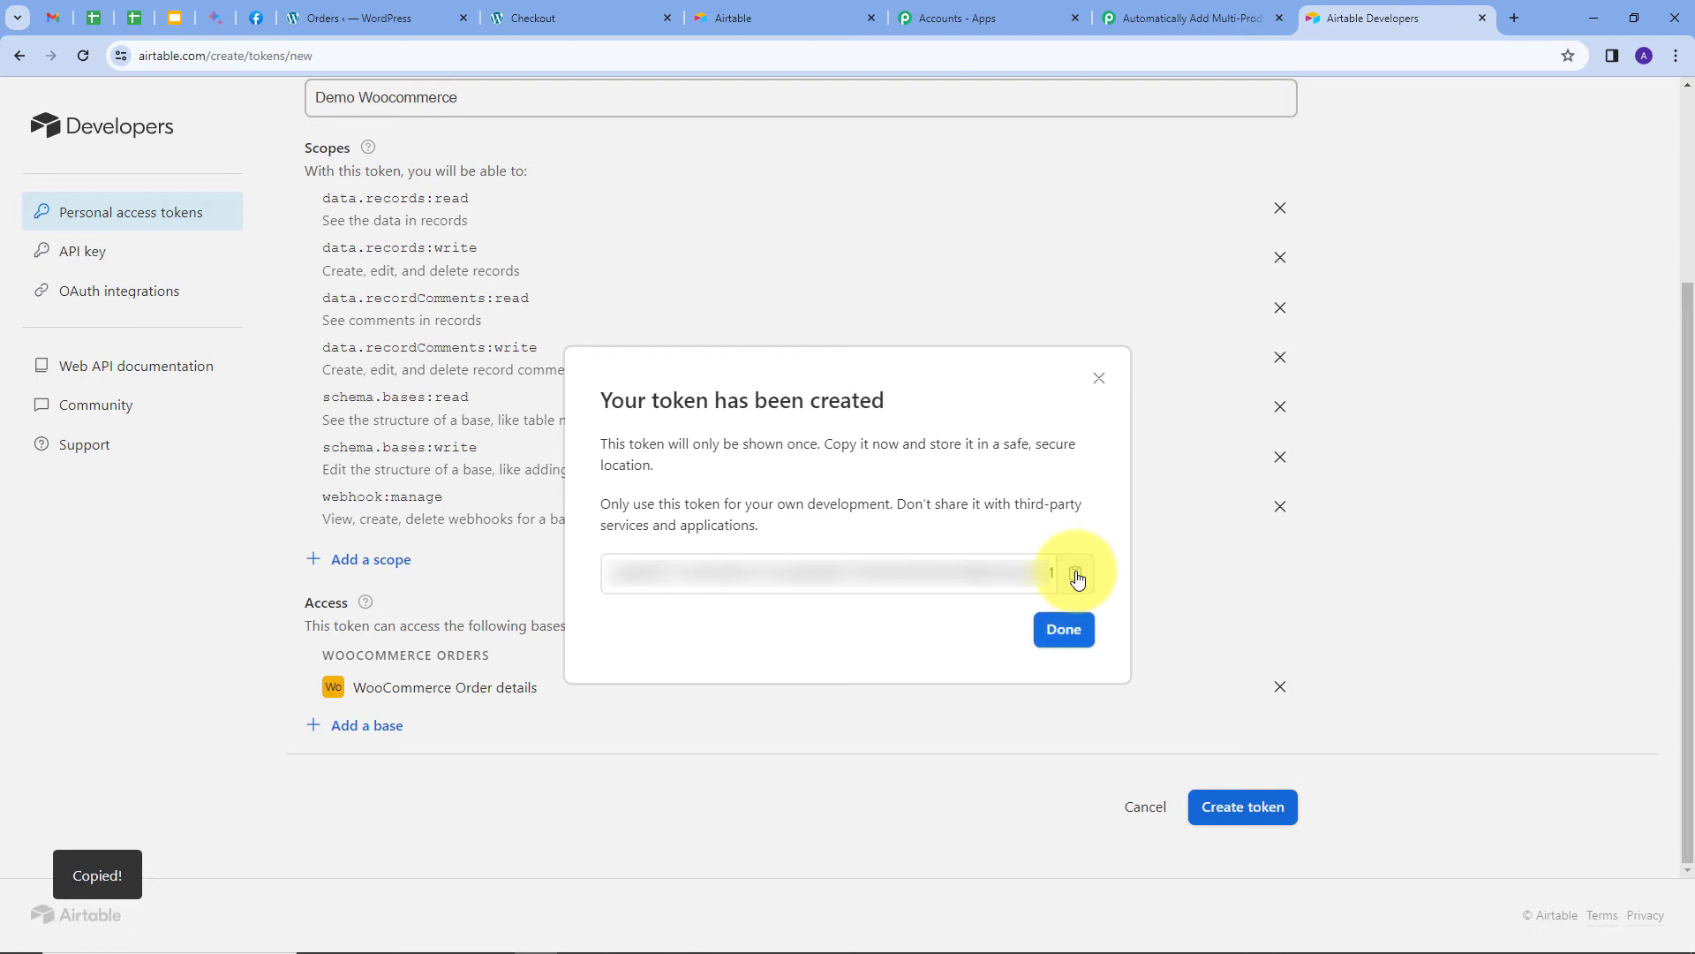
Paste the new Airtable token into the Connect Airtable Account panel and save the connection.
{"action": "left_click", "coordinate": [1185, 18]}
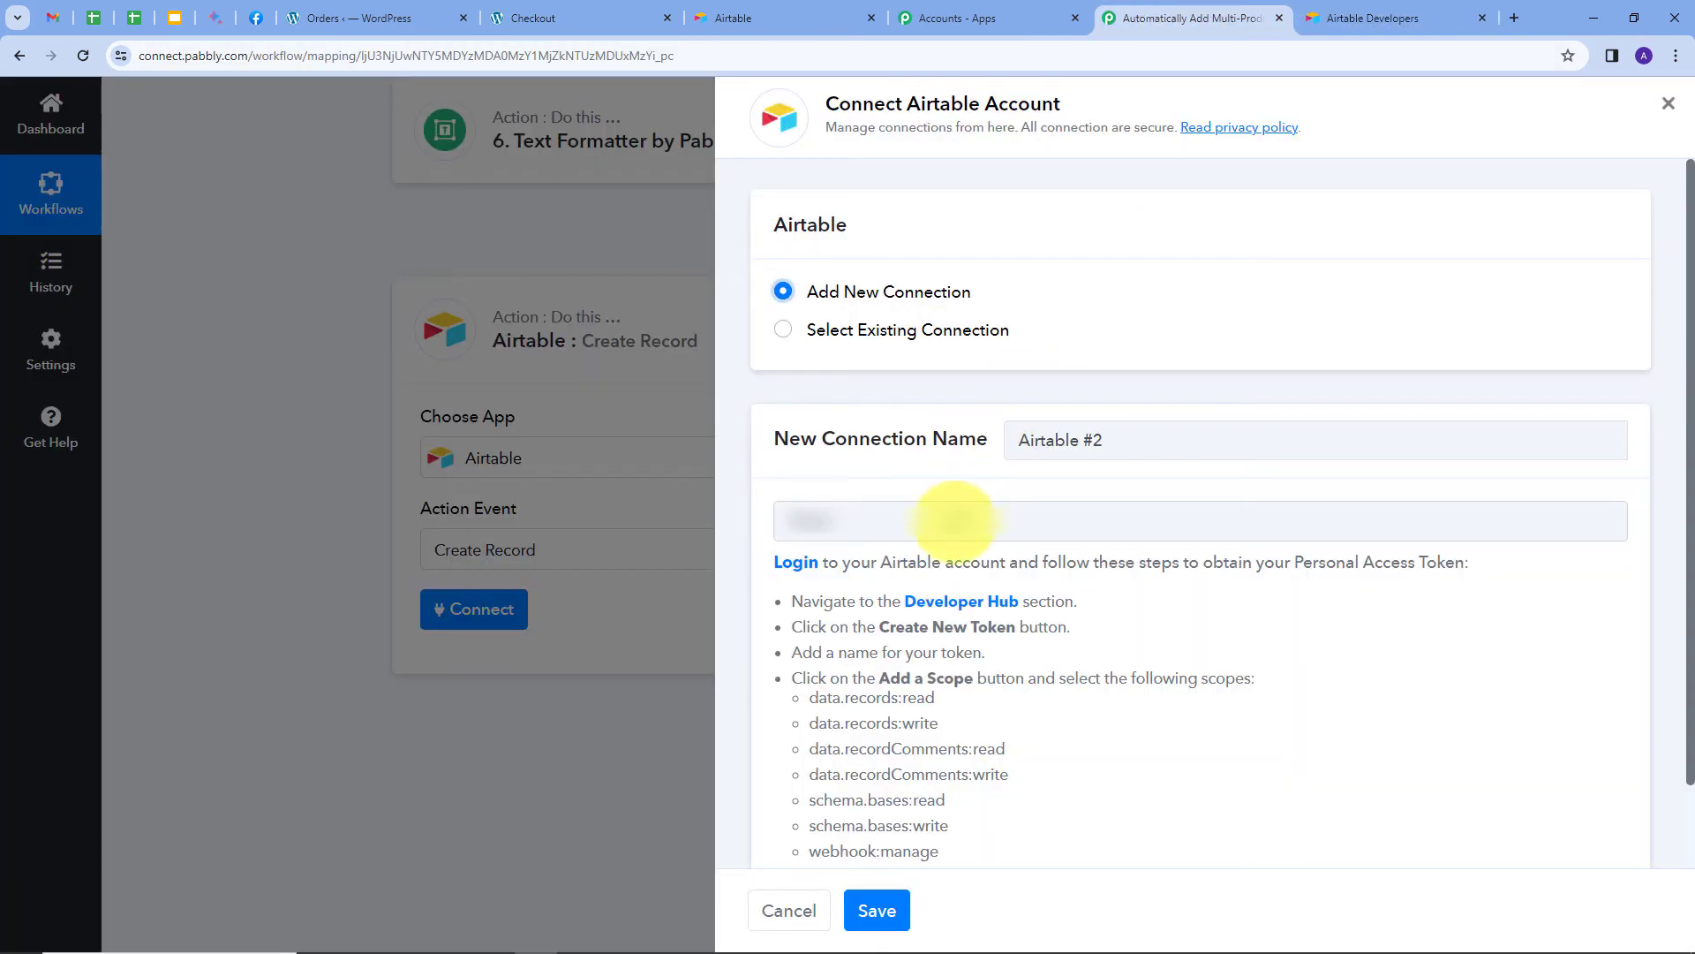
{"action": "left_click", "coordinate": [954, 521]}
{"action": "key", "text": "ctrl+v"}
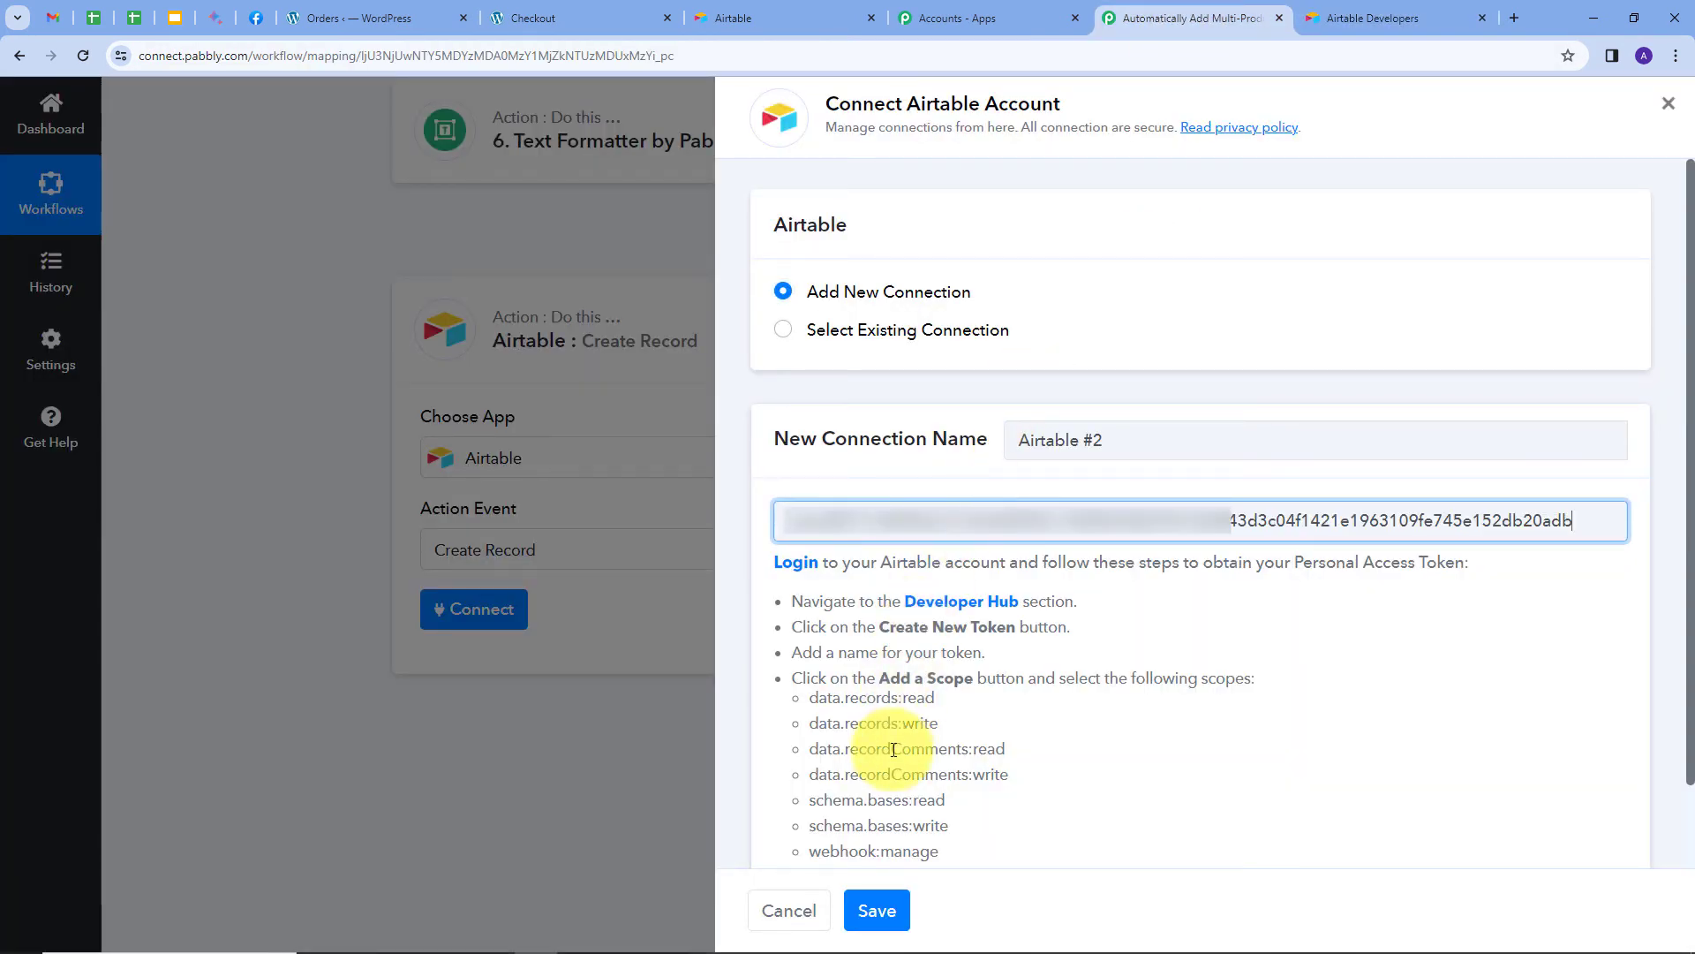
{"action": "left_click", "coordinate": [877, 910]}
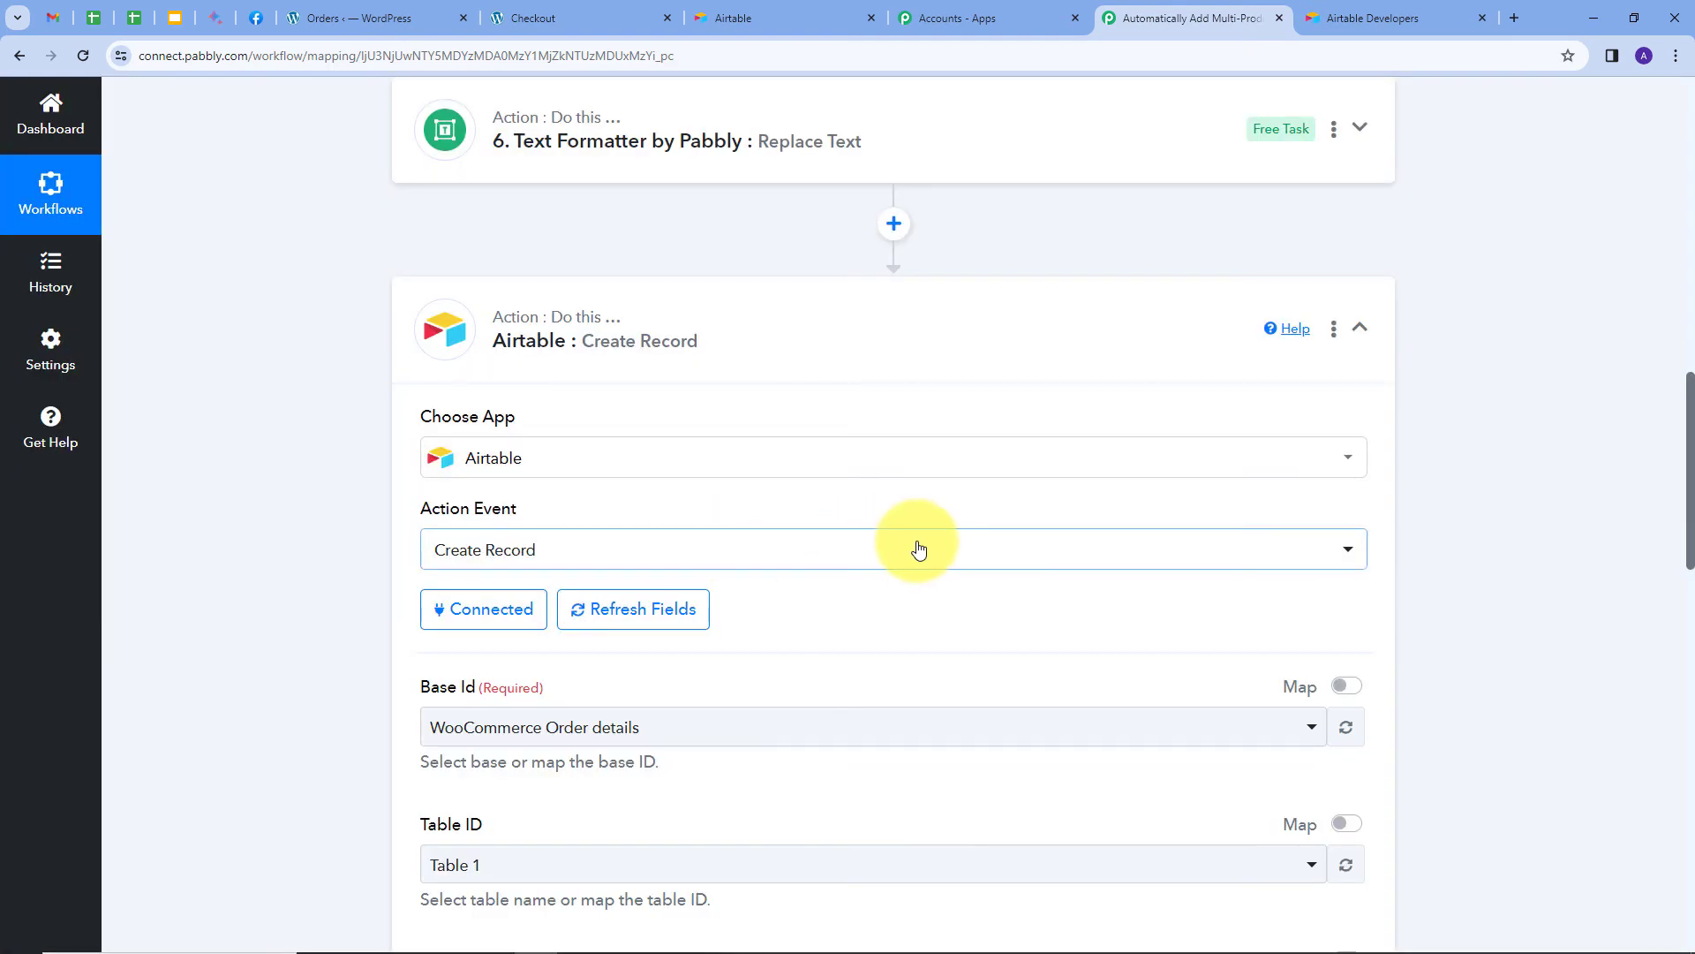
Target the WooCommerce Order details base and Table 1, then return to Airtable's home page.
{"action": "scroll", "coordinate": [566, 495], "scroll_direction": "down", "scroll_amount": 3}
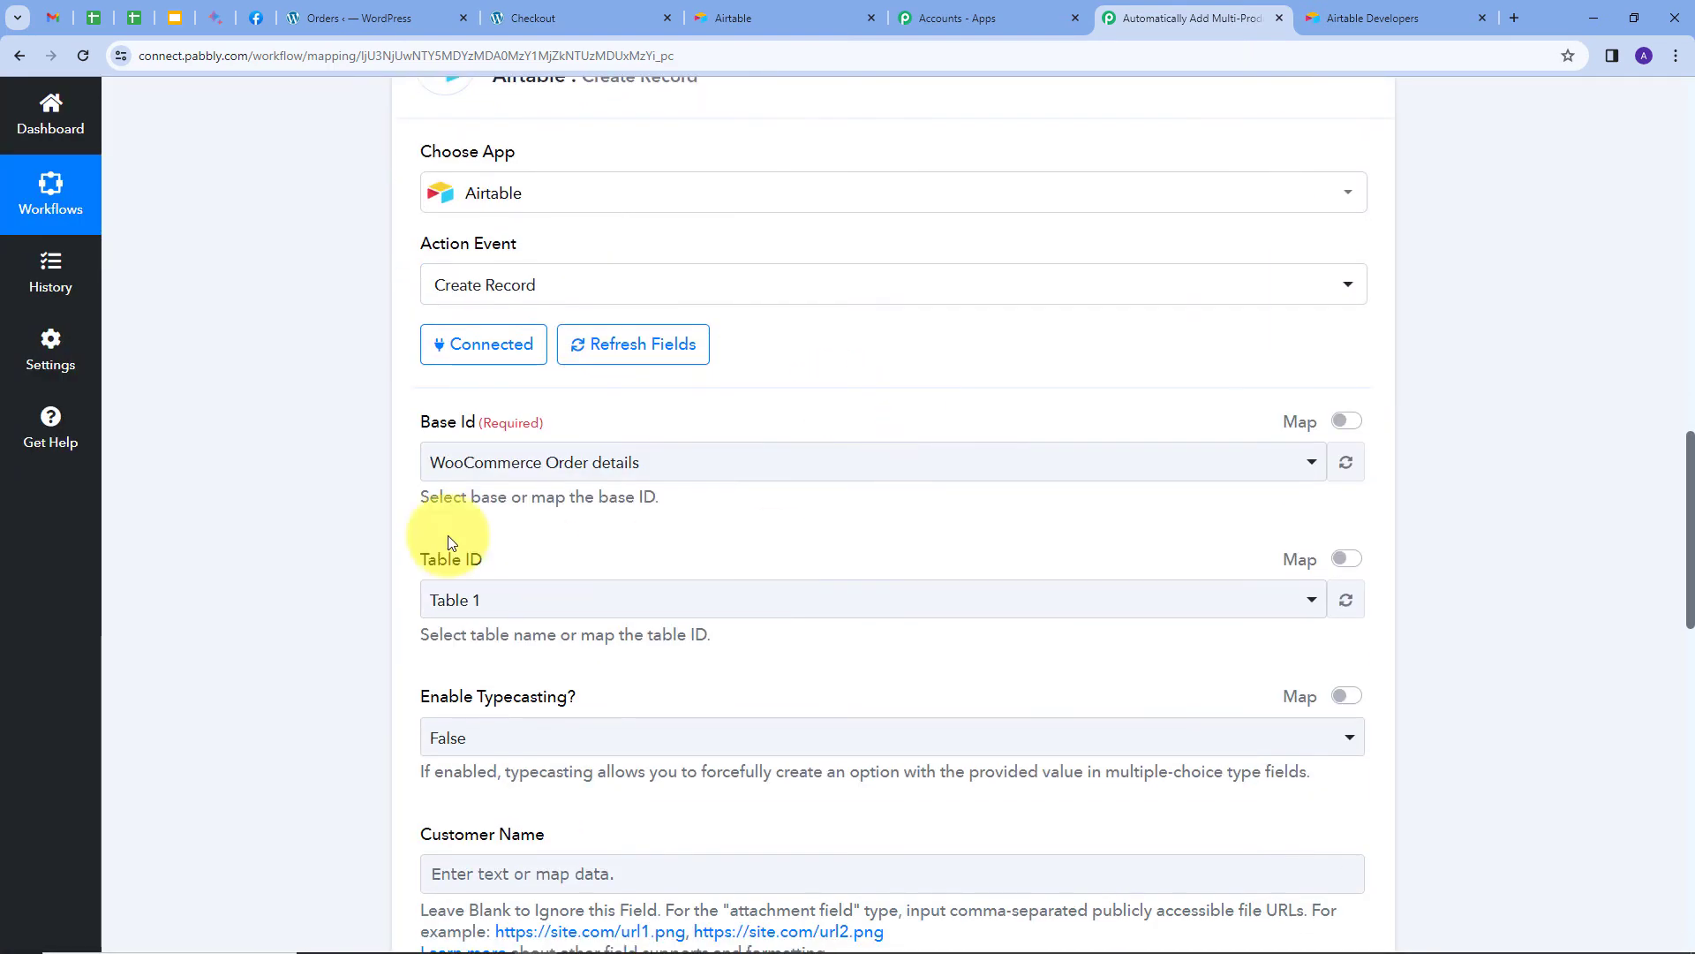
{"action": "left_click", "coordinate": [802, 449]}
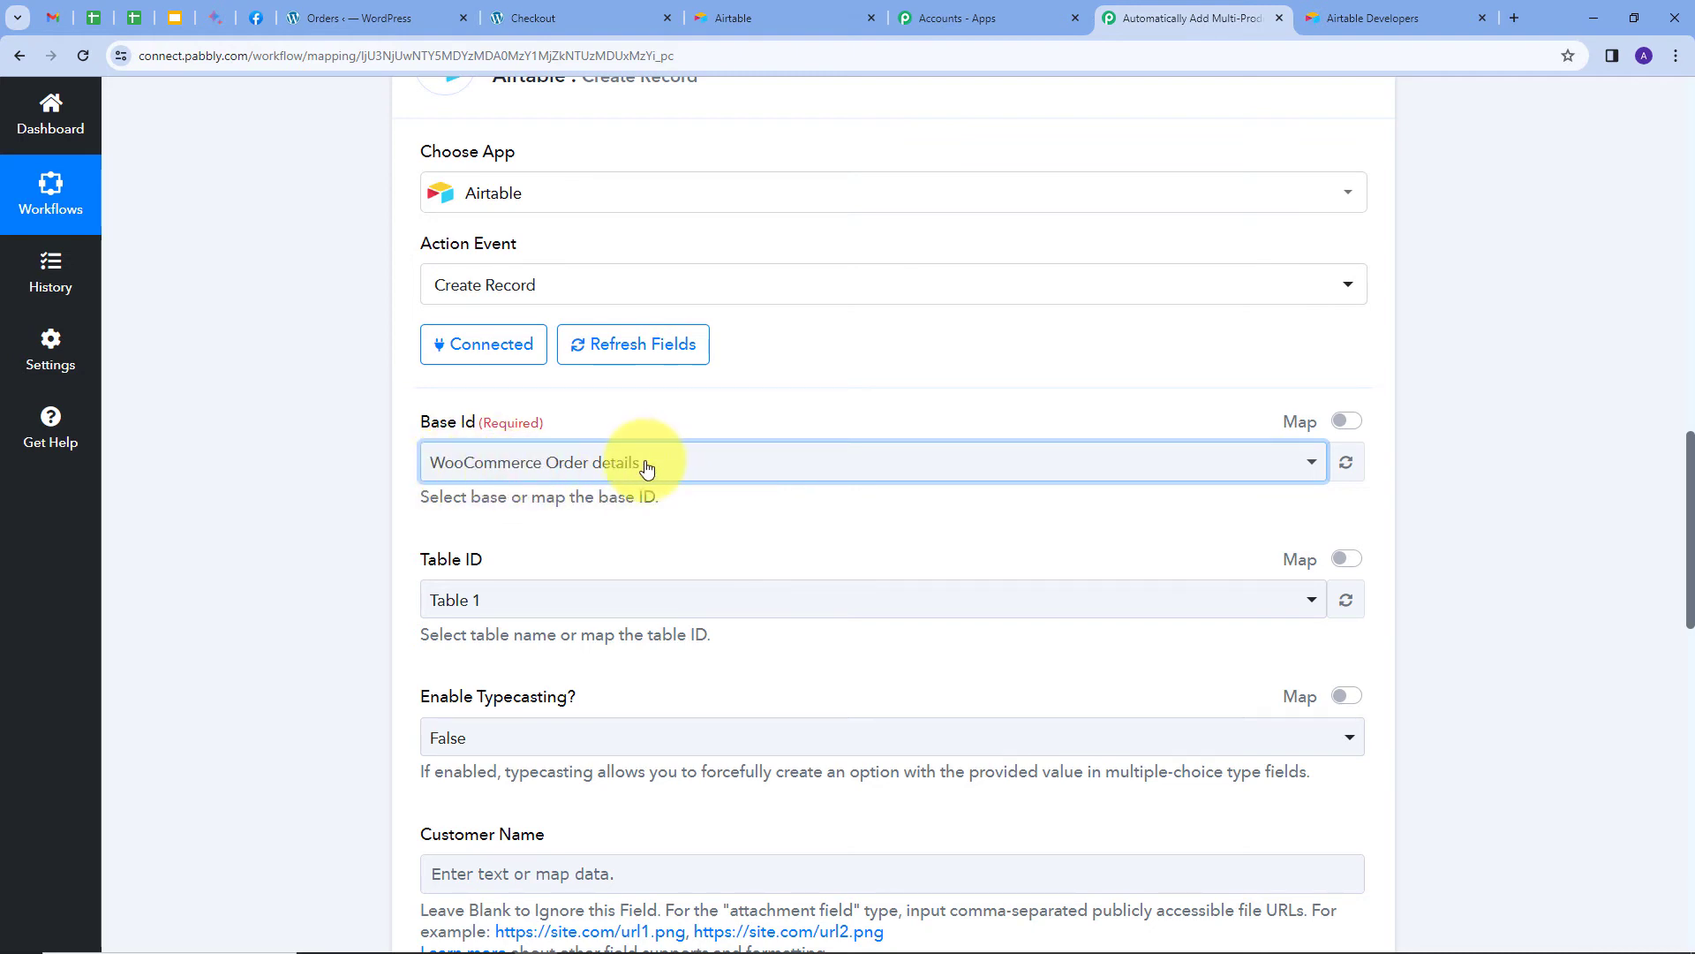
{"action": "scroll", "coordinate": [646, 466], "scroll_direction": "down", "scroll_amount": 3}
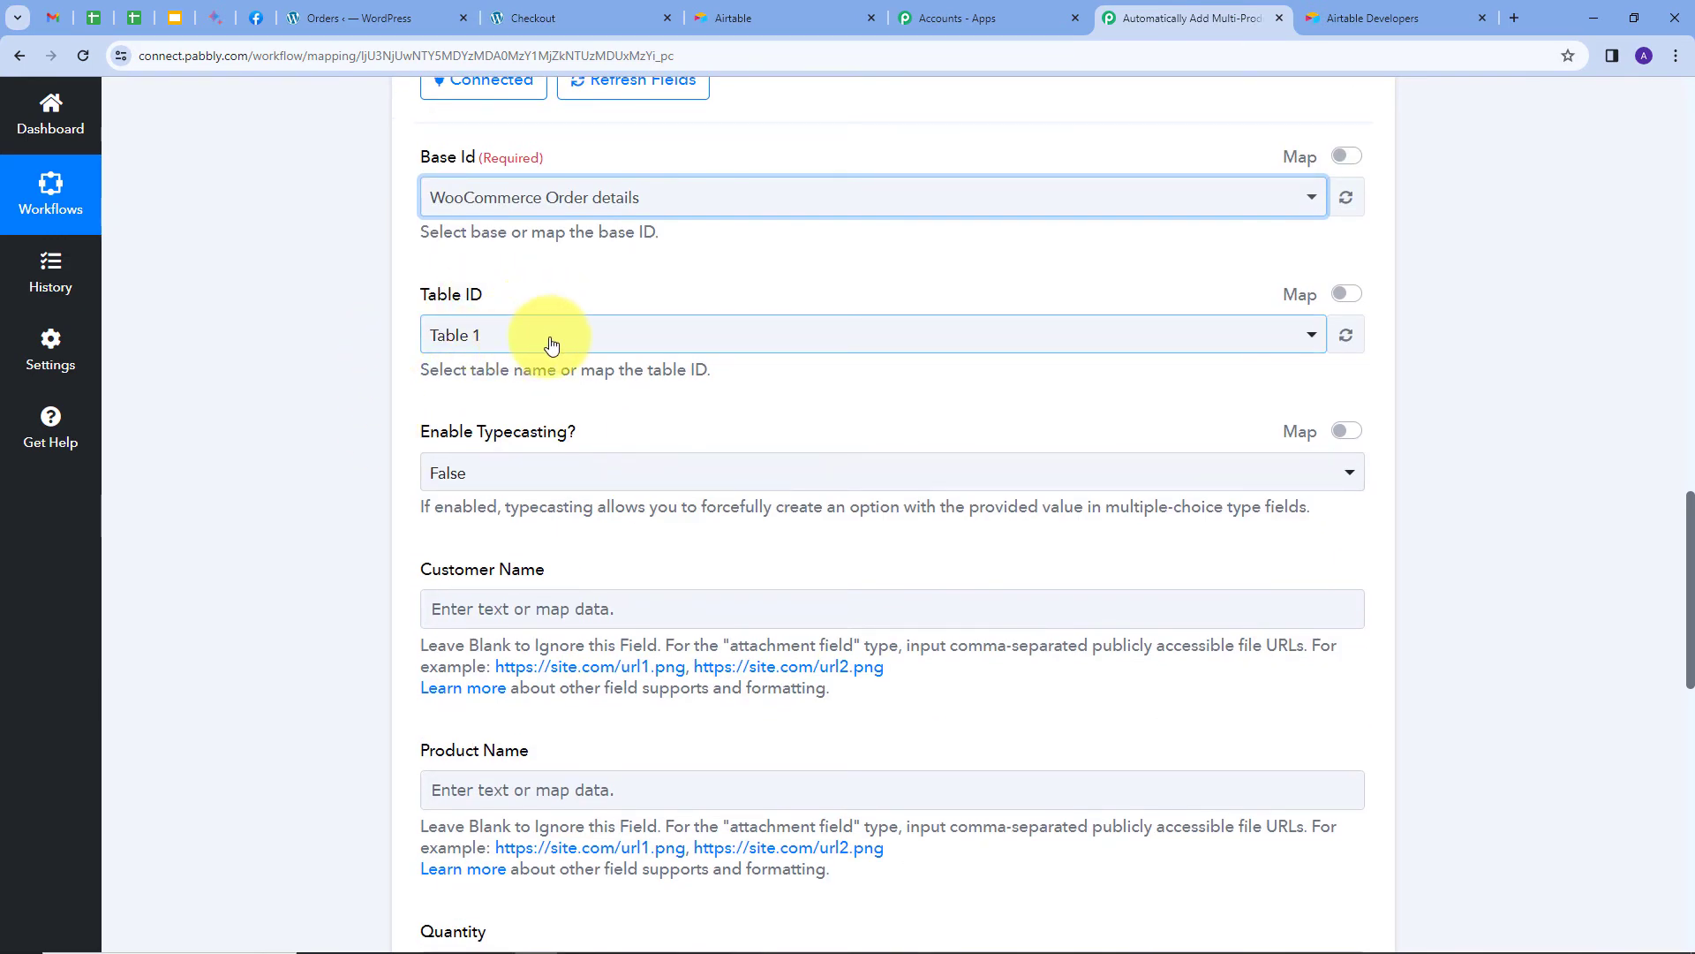
{"action": "left_click", "coordinate": [551, 344]}
{"action": "left_click", "coordinate": [462, 437]}
{"action": "scroll", "coordinate": [583, 291], "scroll_direction": "down", "scroll_amount": 3}
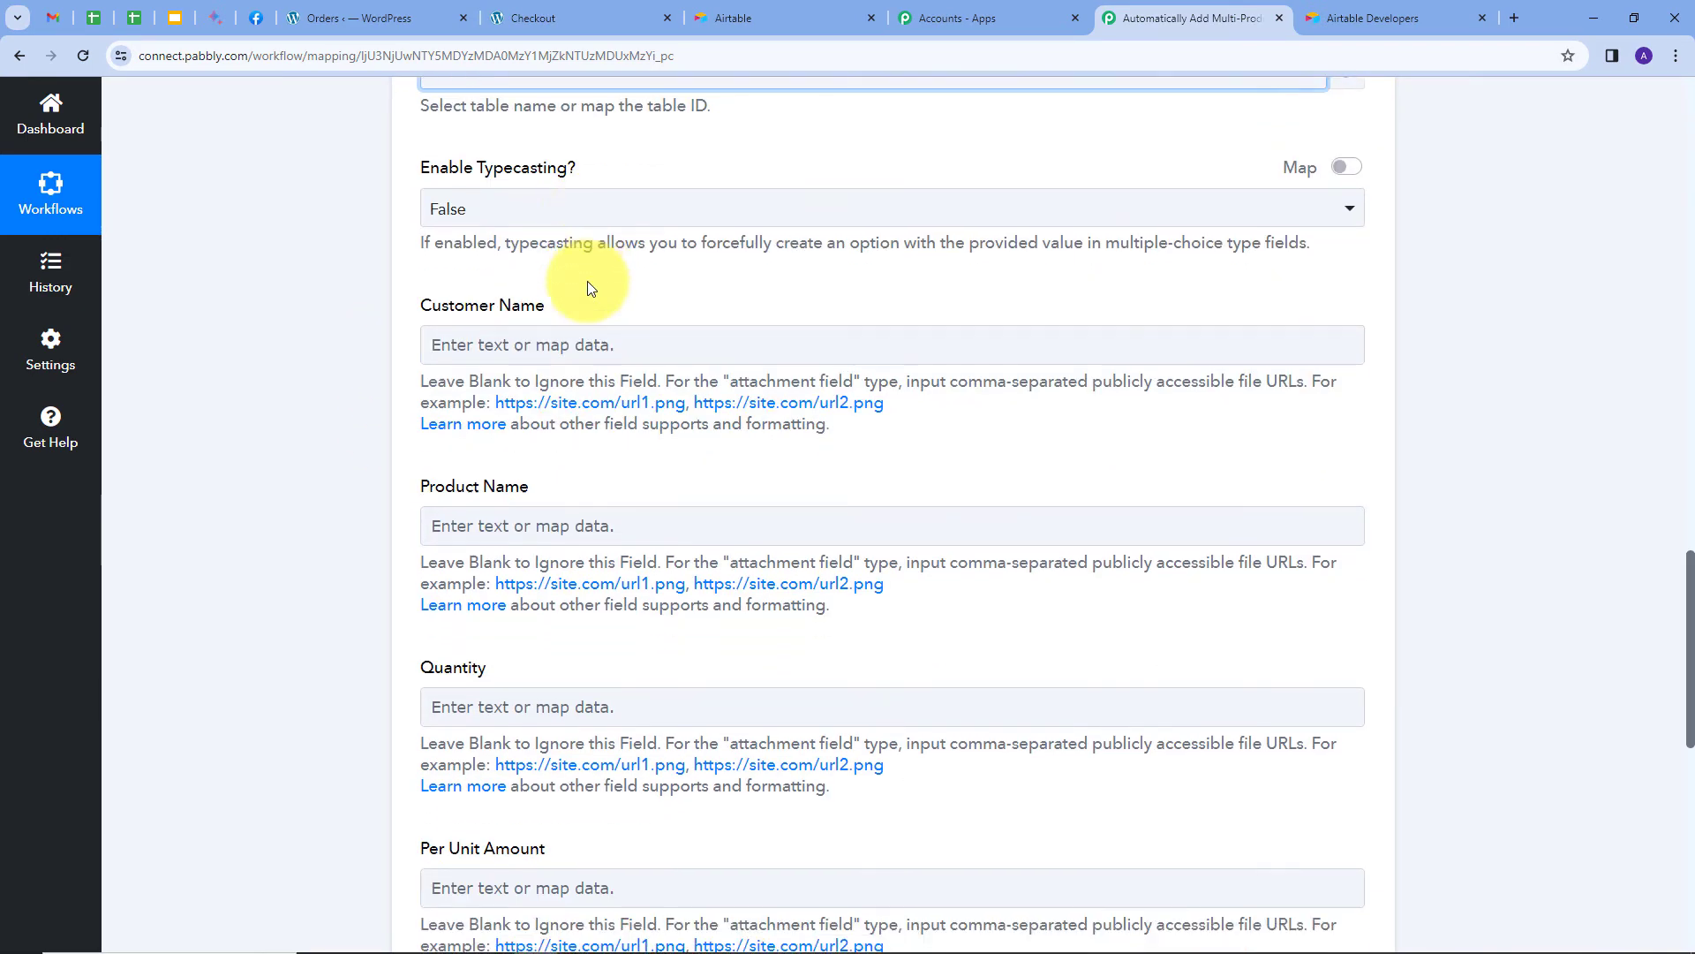
{"action": "scroll", "coordinate": [528, 316], "scroll_direction": "down", "scroll_amount": 7}
{"action": "scroll", "coordinate": [565, 512], "scroll_direction": "up", "scroll_amount": 4}
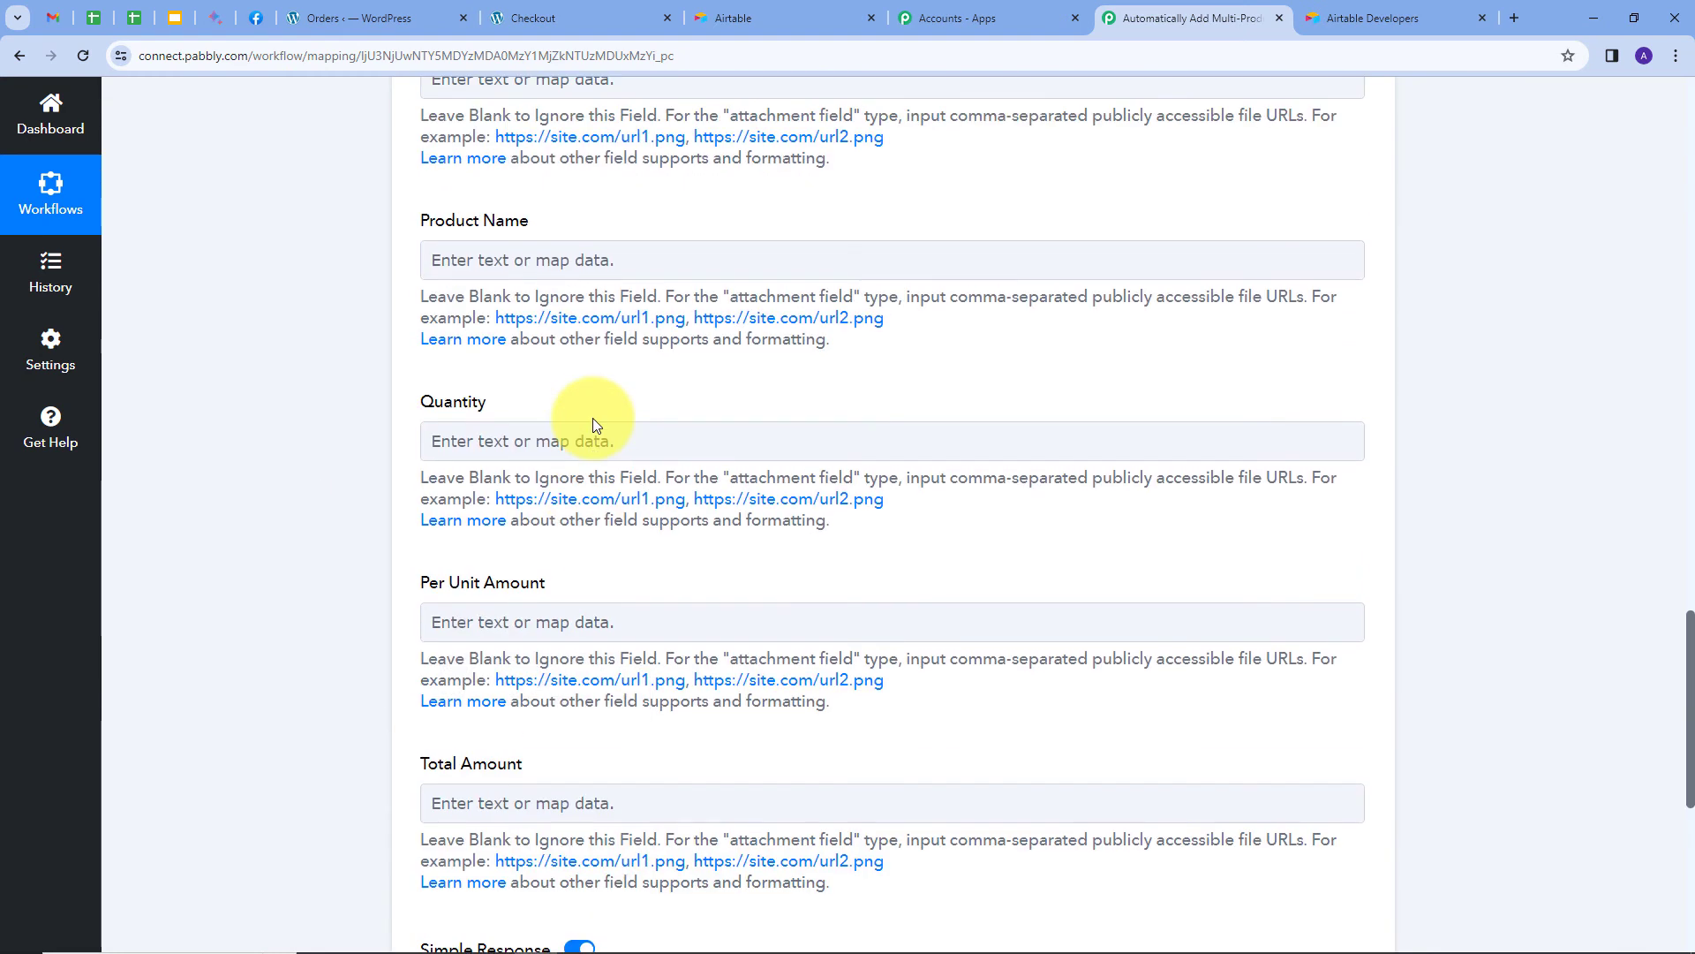
{"action": "scroll", "coordinate": [593, 415], "scroll_direction": "up", "scroll_amount": 2}
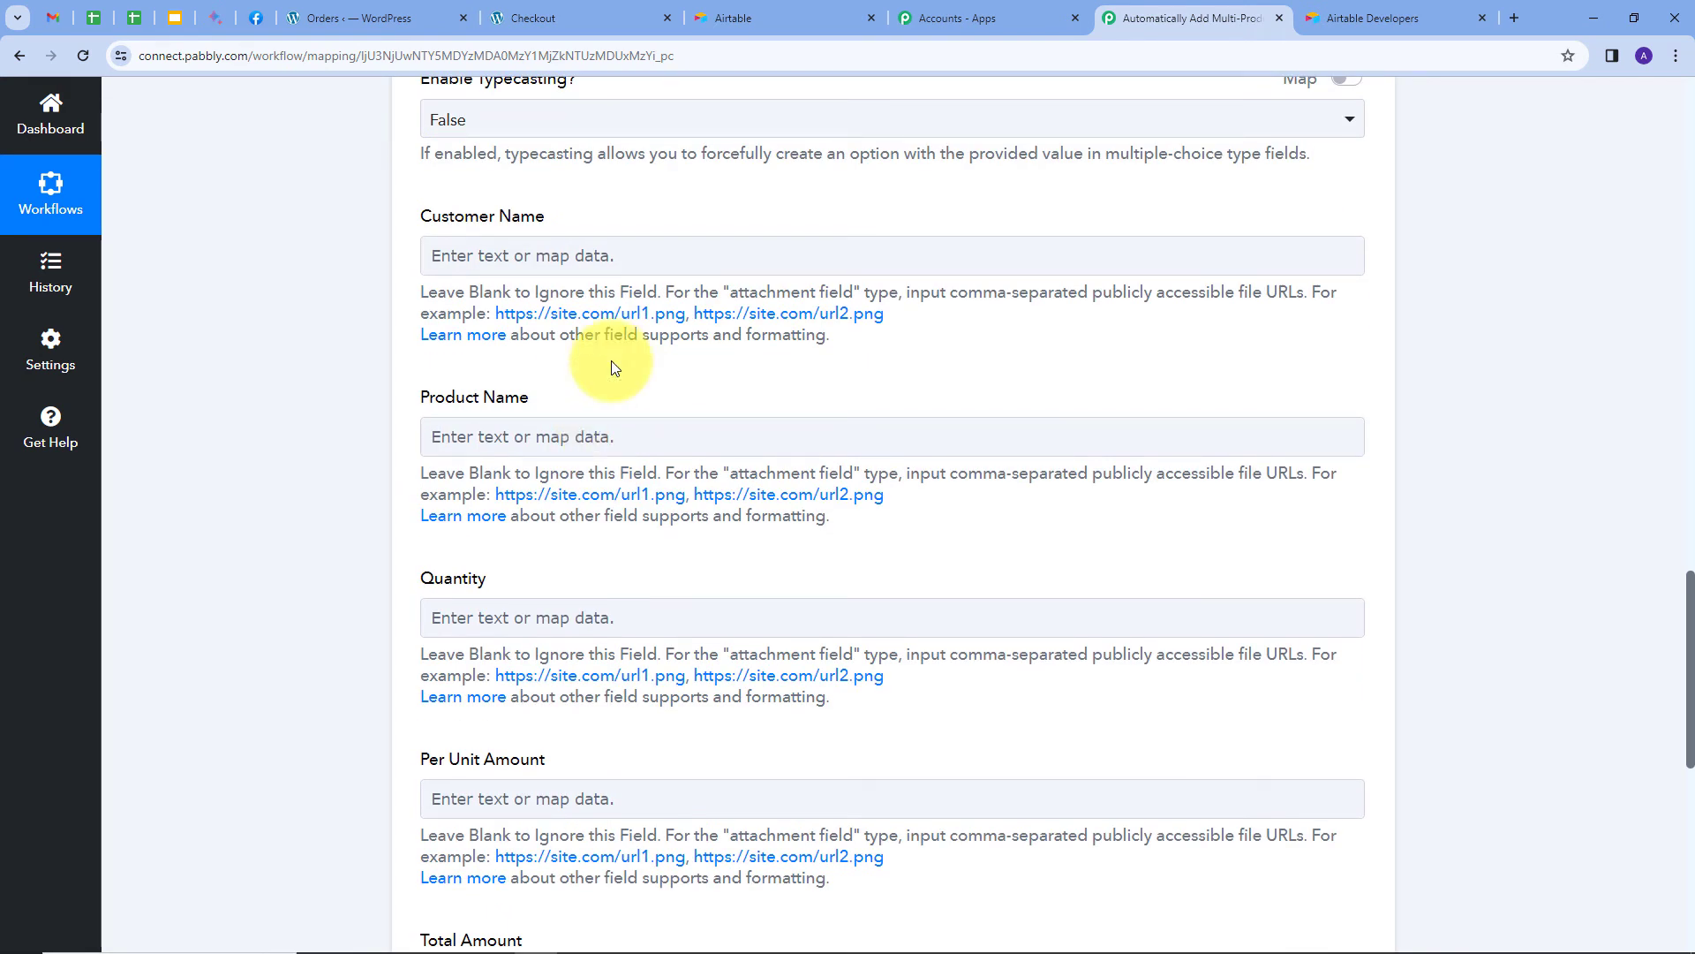
{"action": "left_click", "coordinate": [772, 19]}
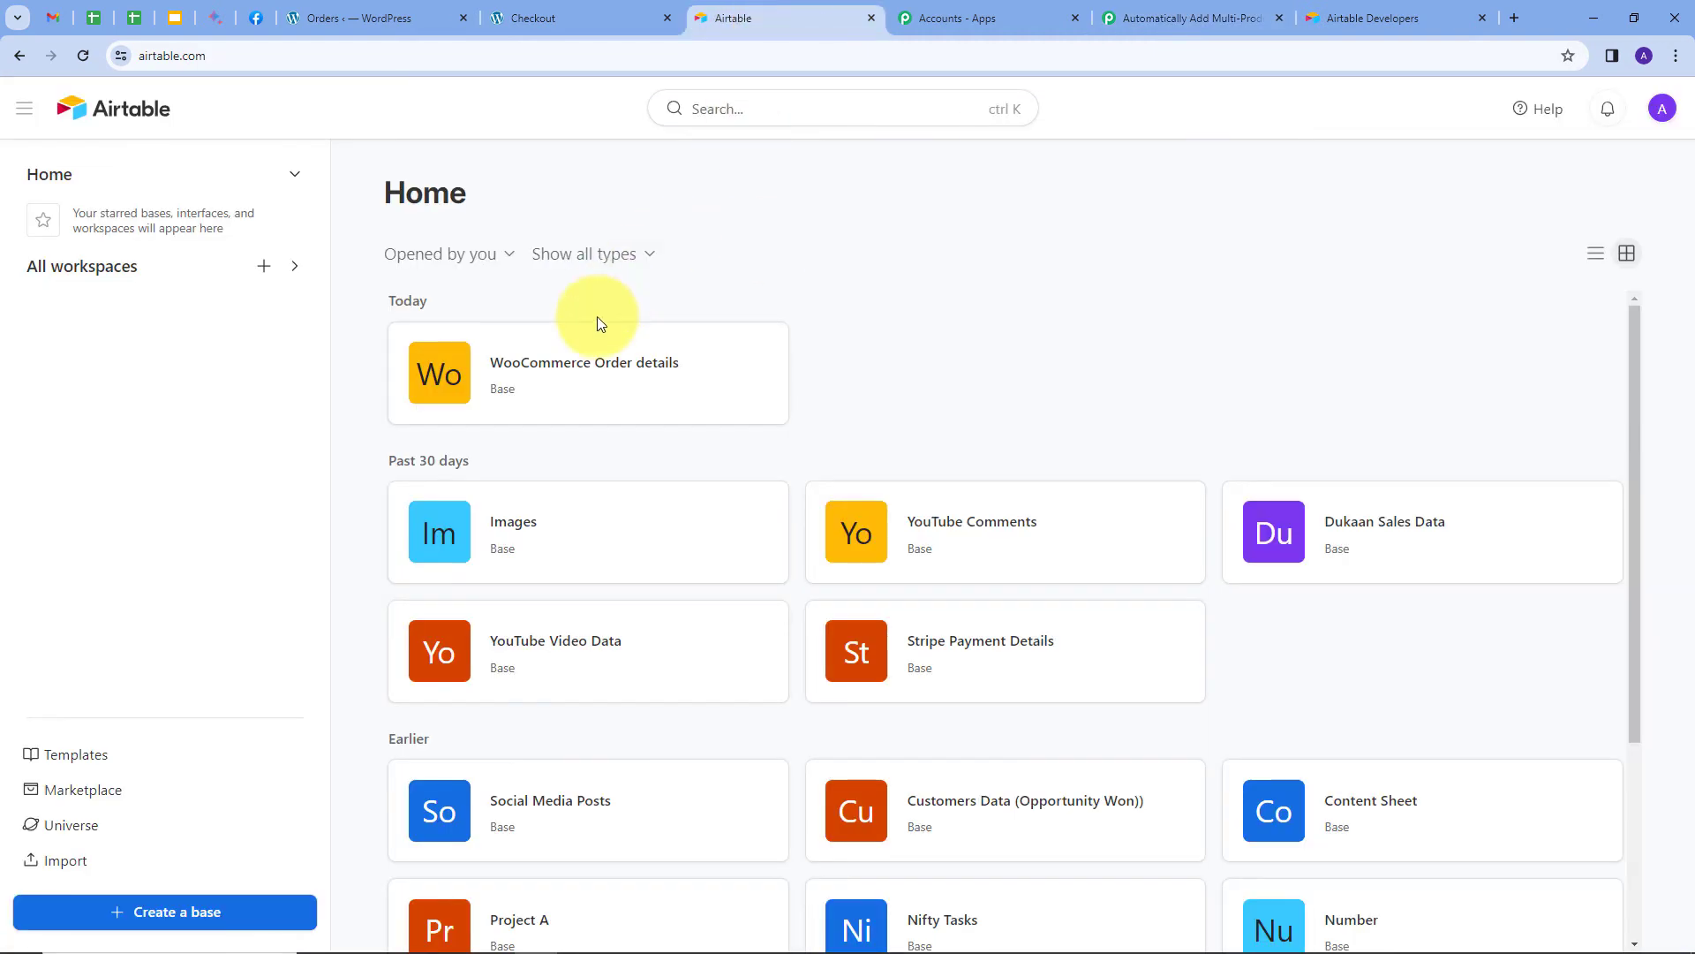
Open the WooCommerce Order details base and check the Product Name field's type without changing it.
{"action": "left_click", "coordinate": [541, 375]}
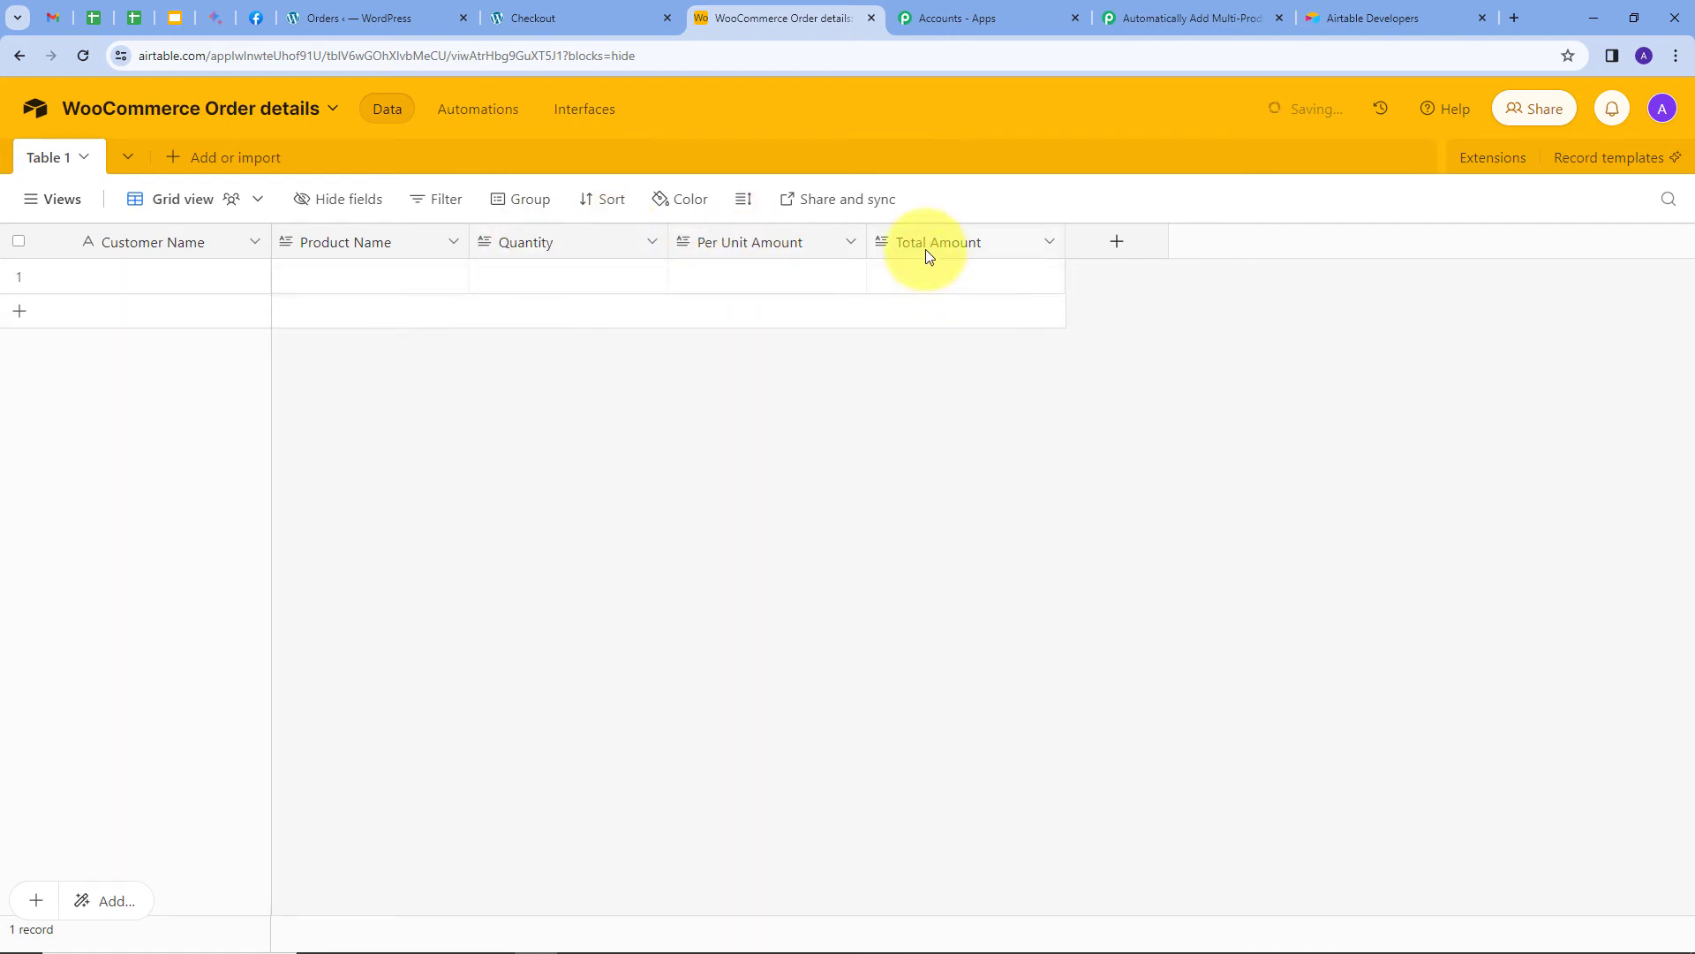
{"action": "double_click", "coordinate": [399, 246]}
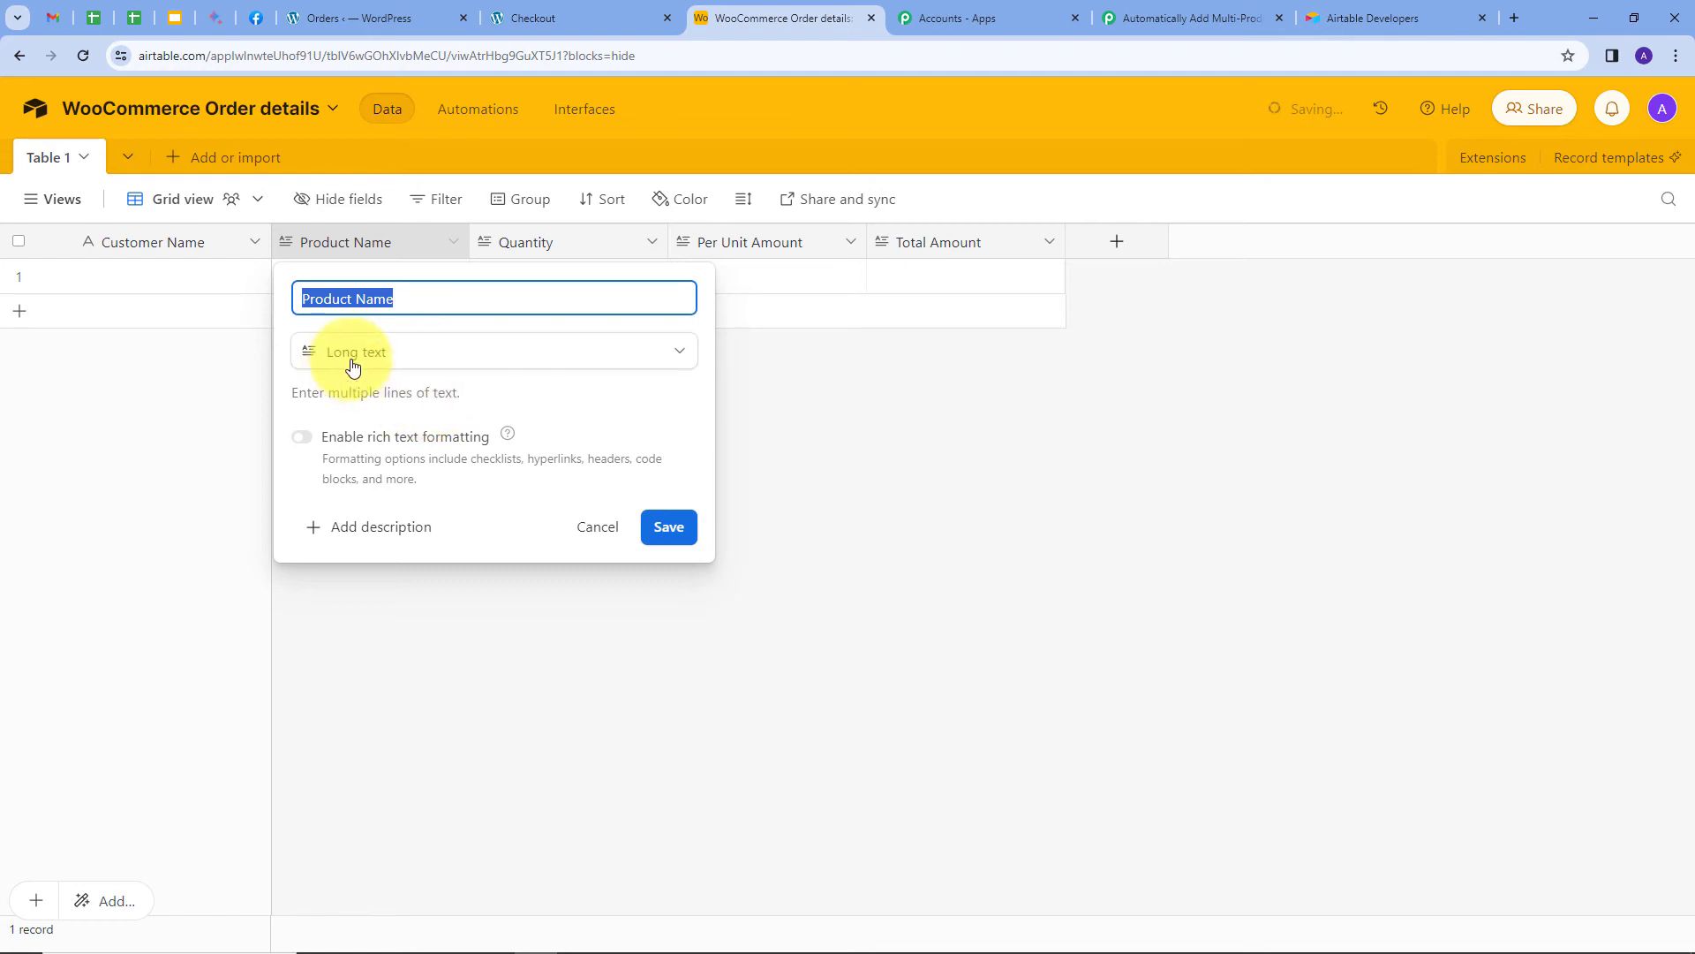
{"action": "left_click", "coordinate": [886, 437]}
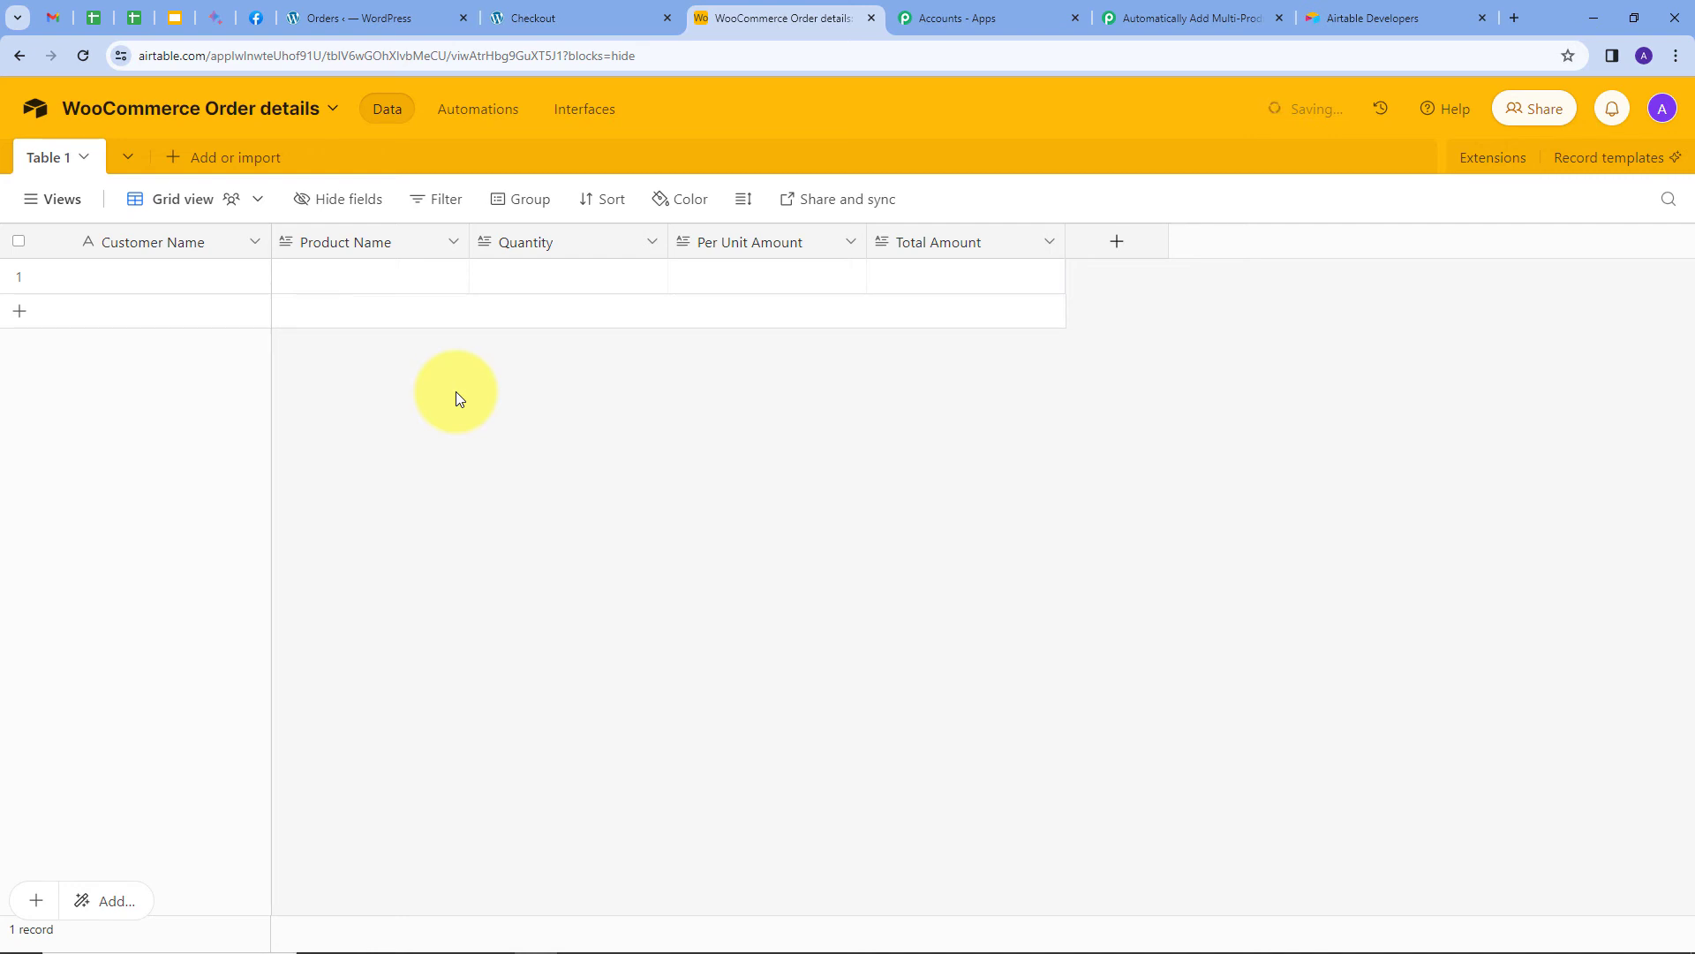
Map the shipping first name and last name into the Airtable Customer Name field.
{"action": "left_click", "coordinate": [1178, 13]}
{"action": "scroll", "coordinate": [613, 450], "scroll_direction": "down", "scroll_amount": 1}
{"action": "scroll", "coordinate": [612, 450], "scroll_direction": "down", "scroll_amount": 4}
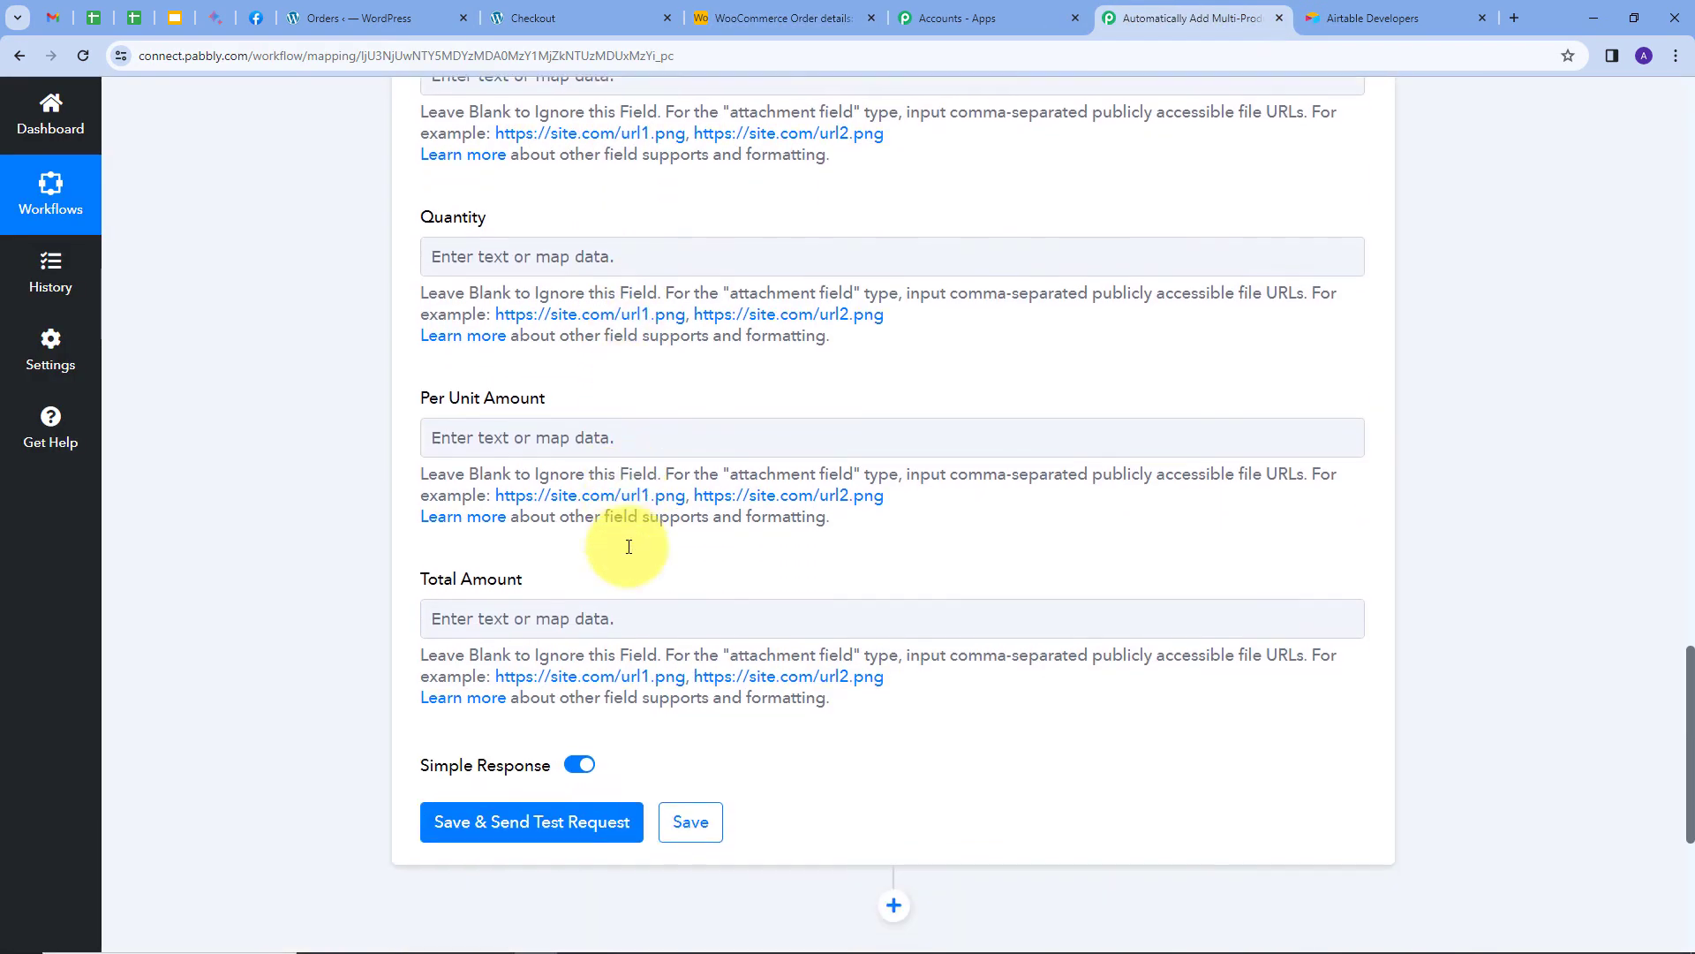
{"action": "scroll", "coordinate": [624, 542], "scroll_direction": "up", "scroll_amount": 6}
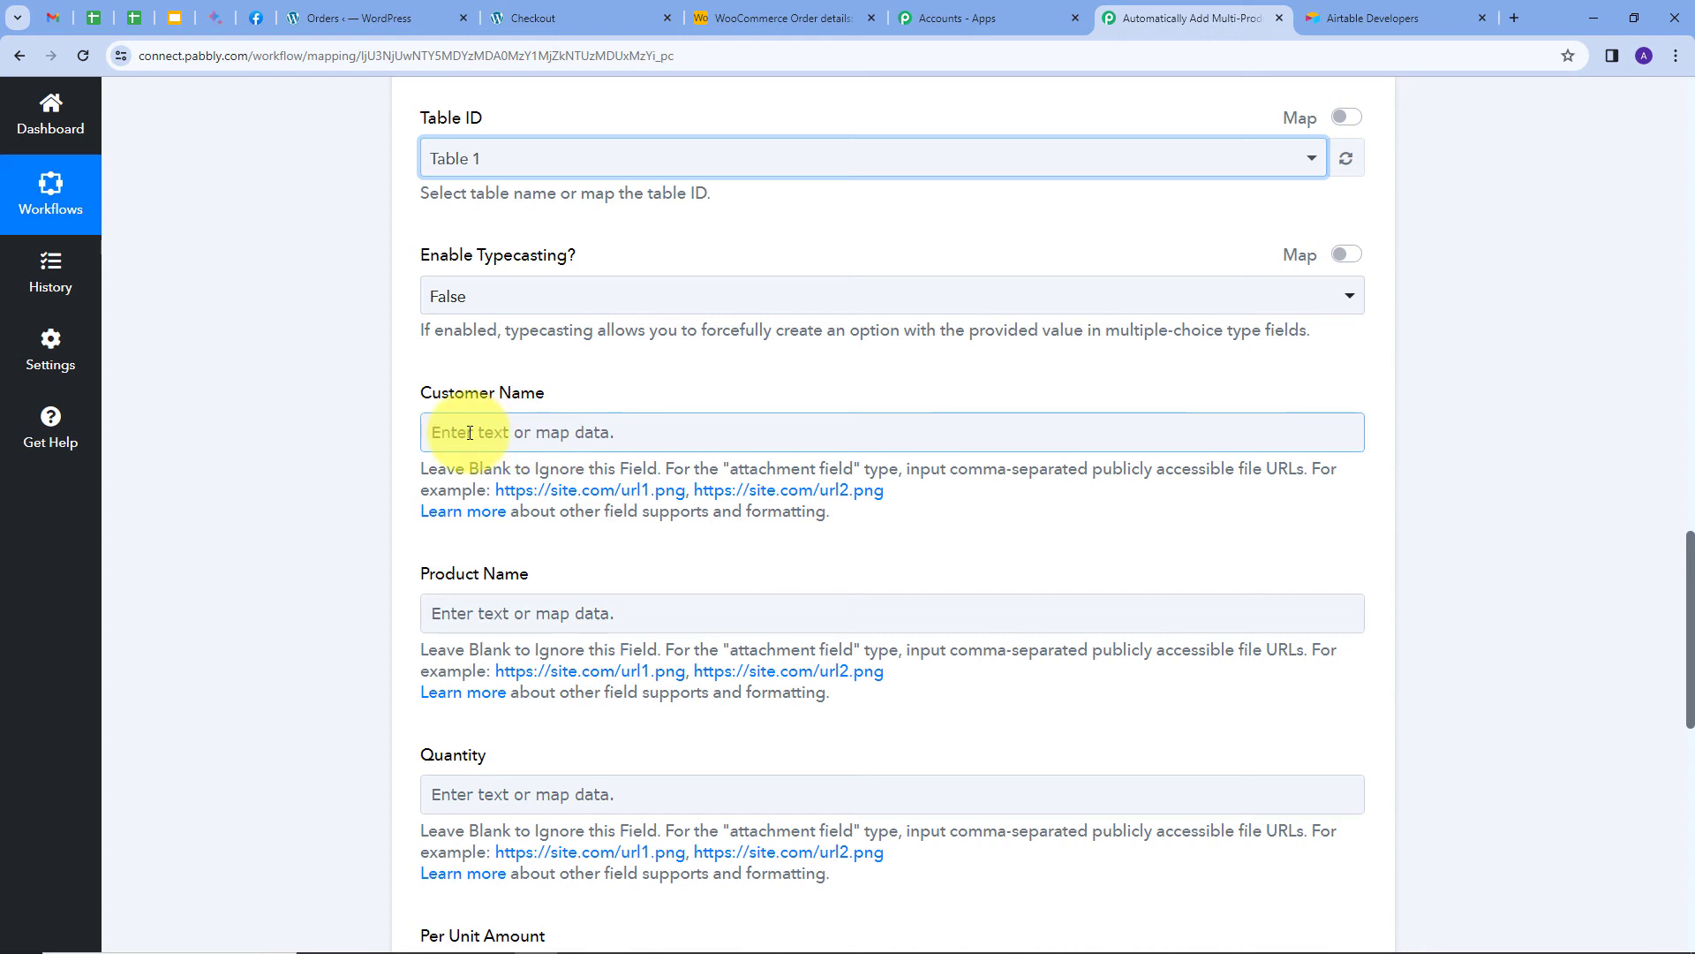
{"action": "left_click", "coordinate": [533, 433]}
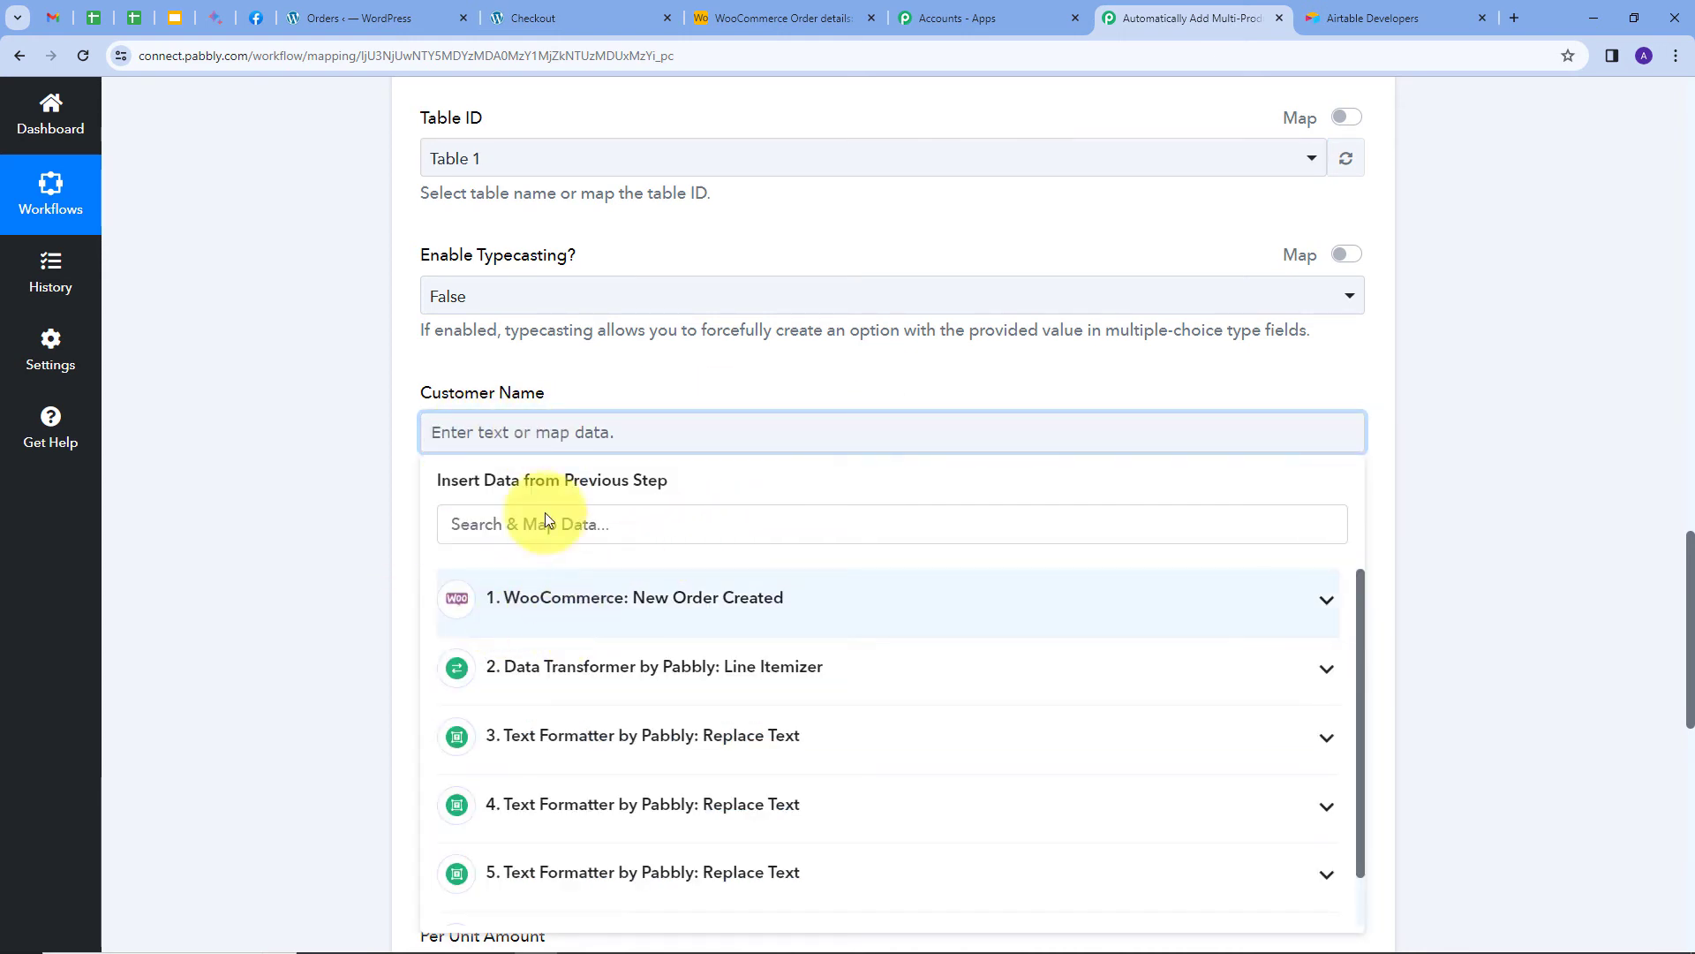
{"action": "left_click", "coordinate": [744, 608]}
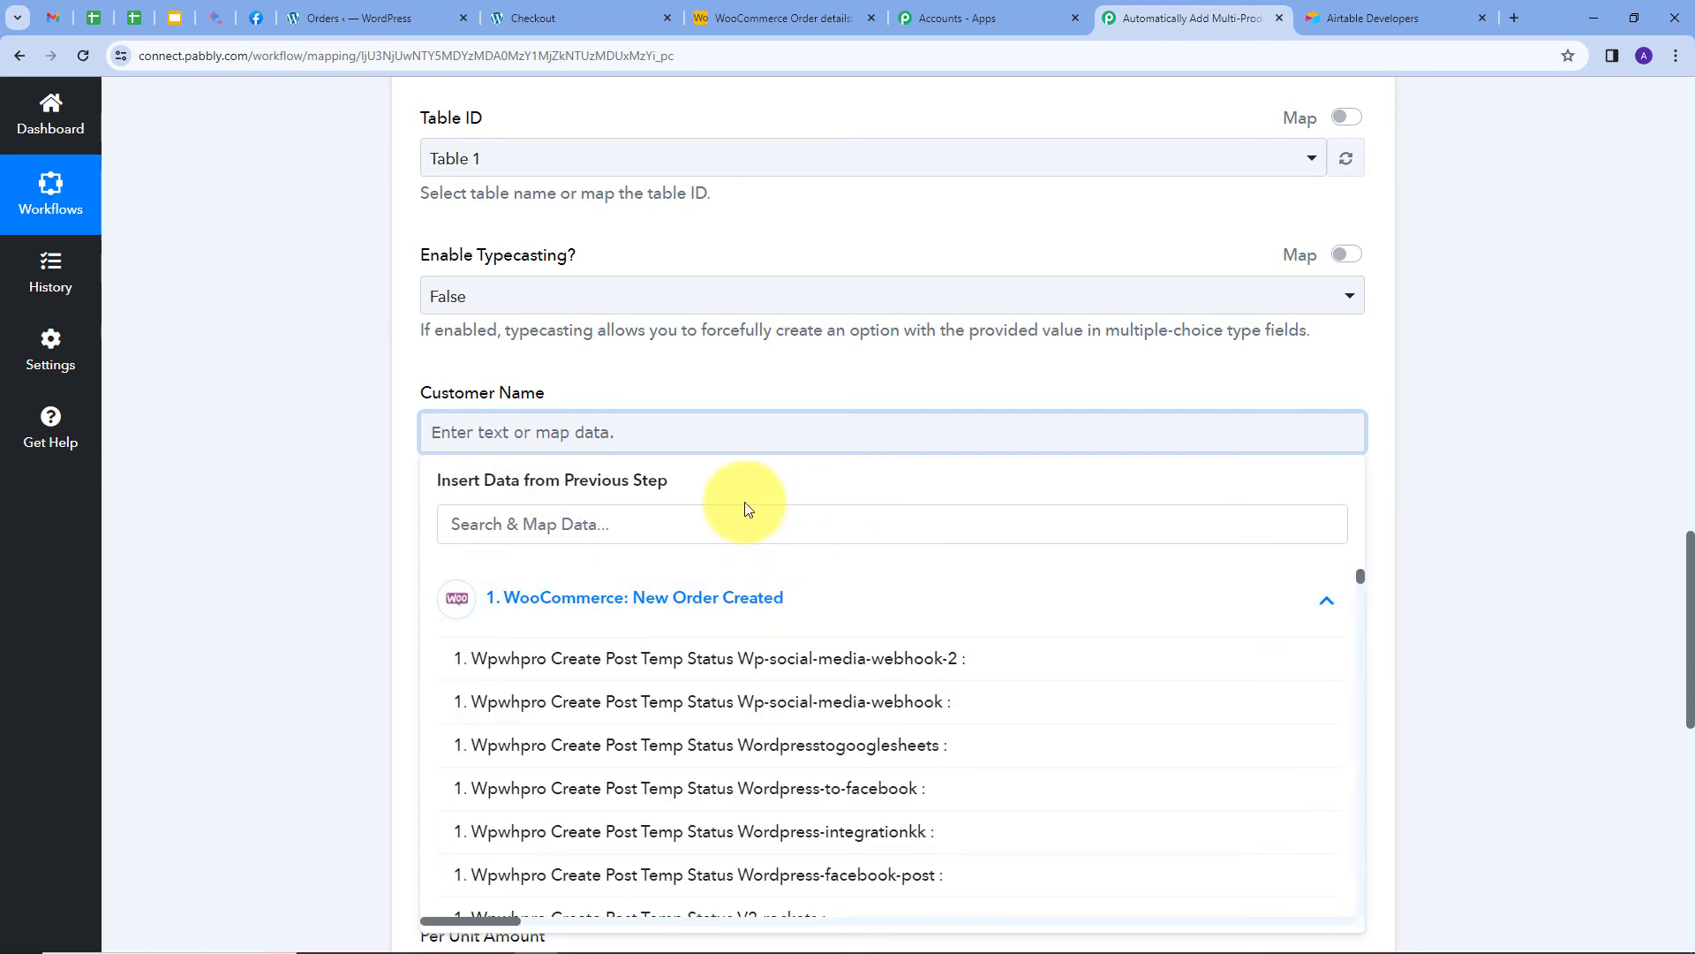
{"action": "left_click", "coordinate": [687, 527]}
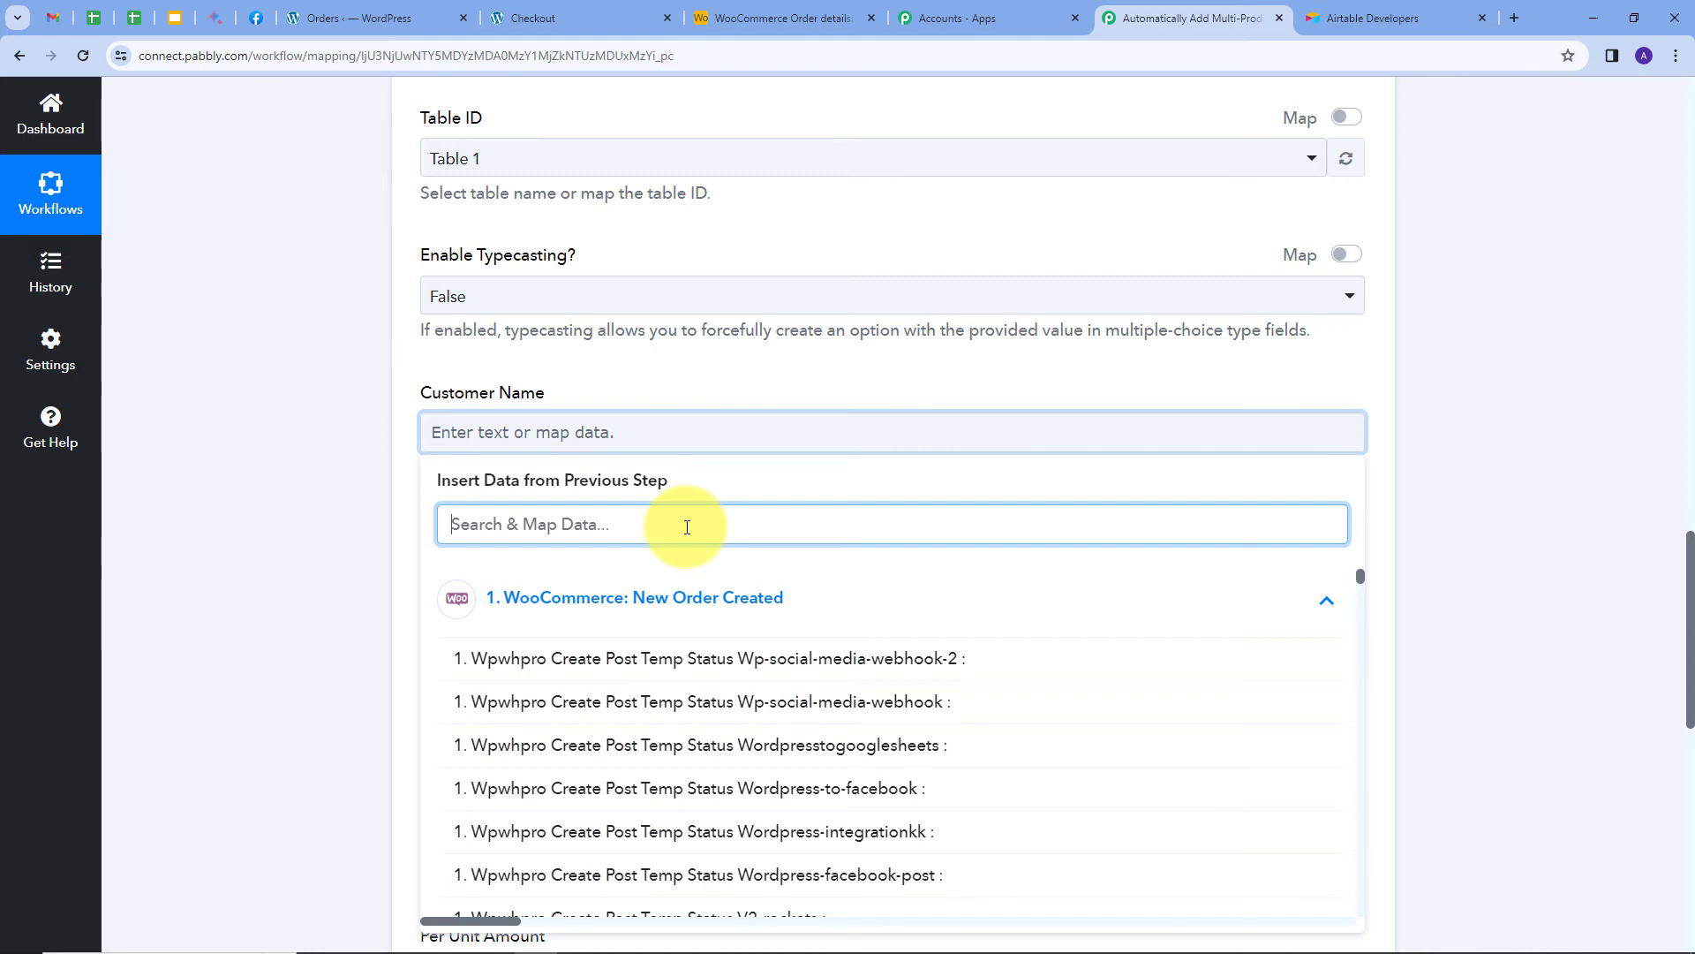
{"action": "type", "text": "name"}
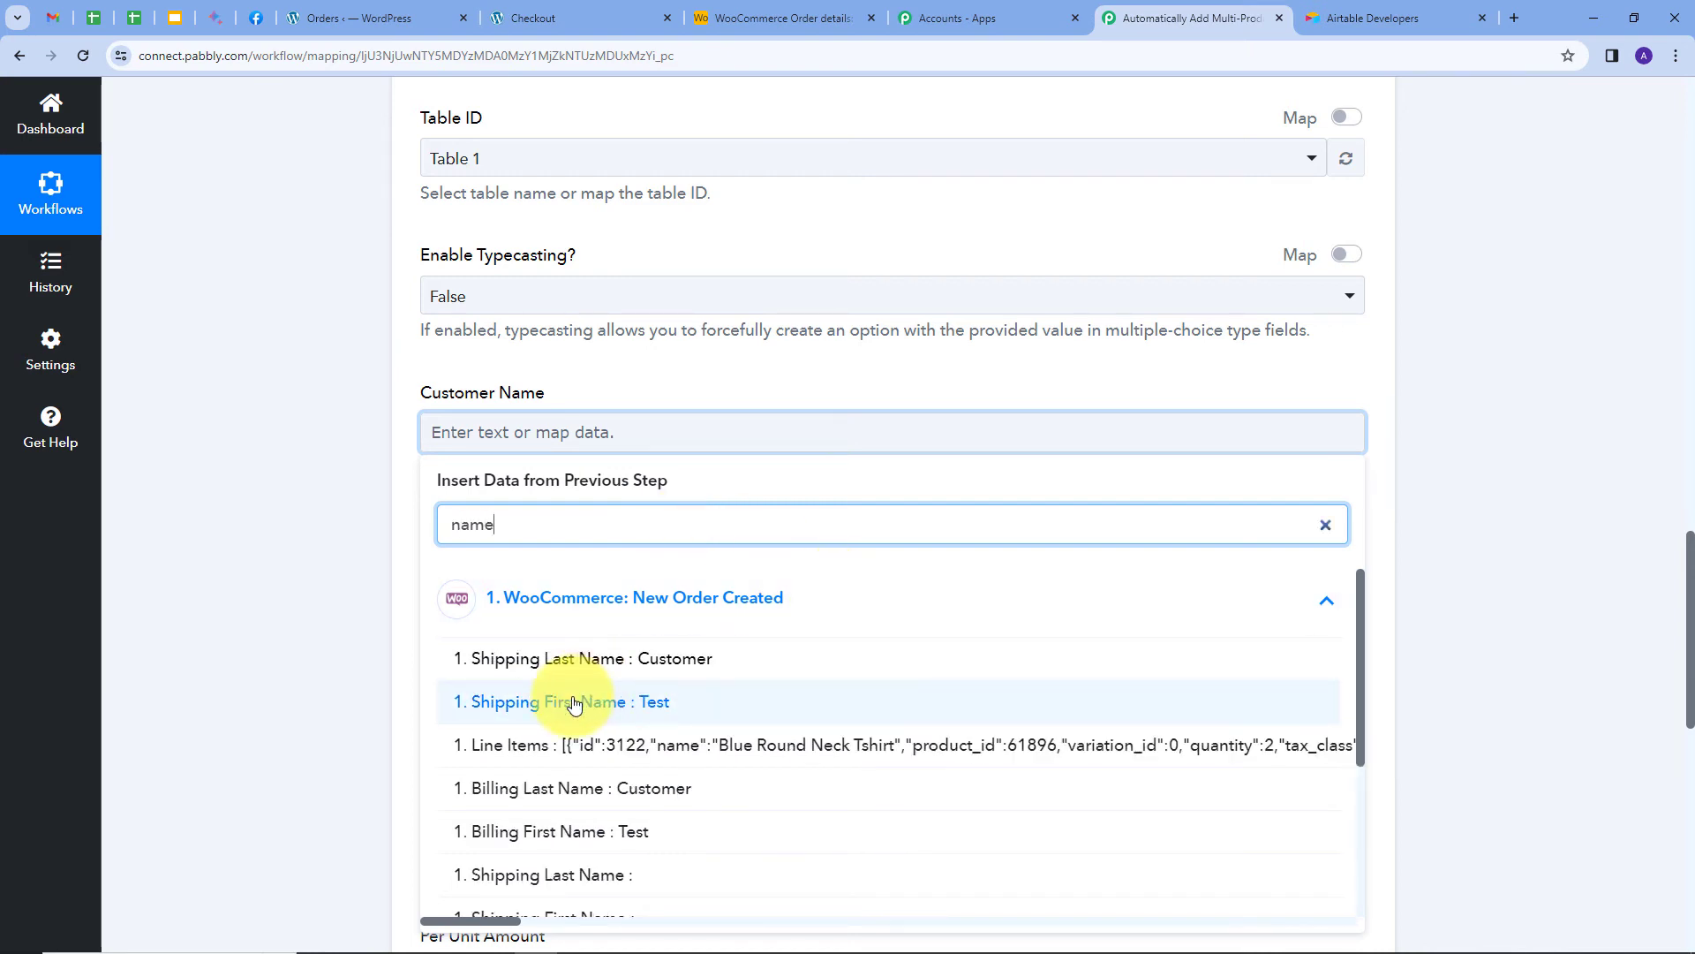
{"action": "left_click", "coordinate": [574, 704]}
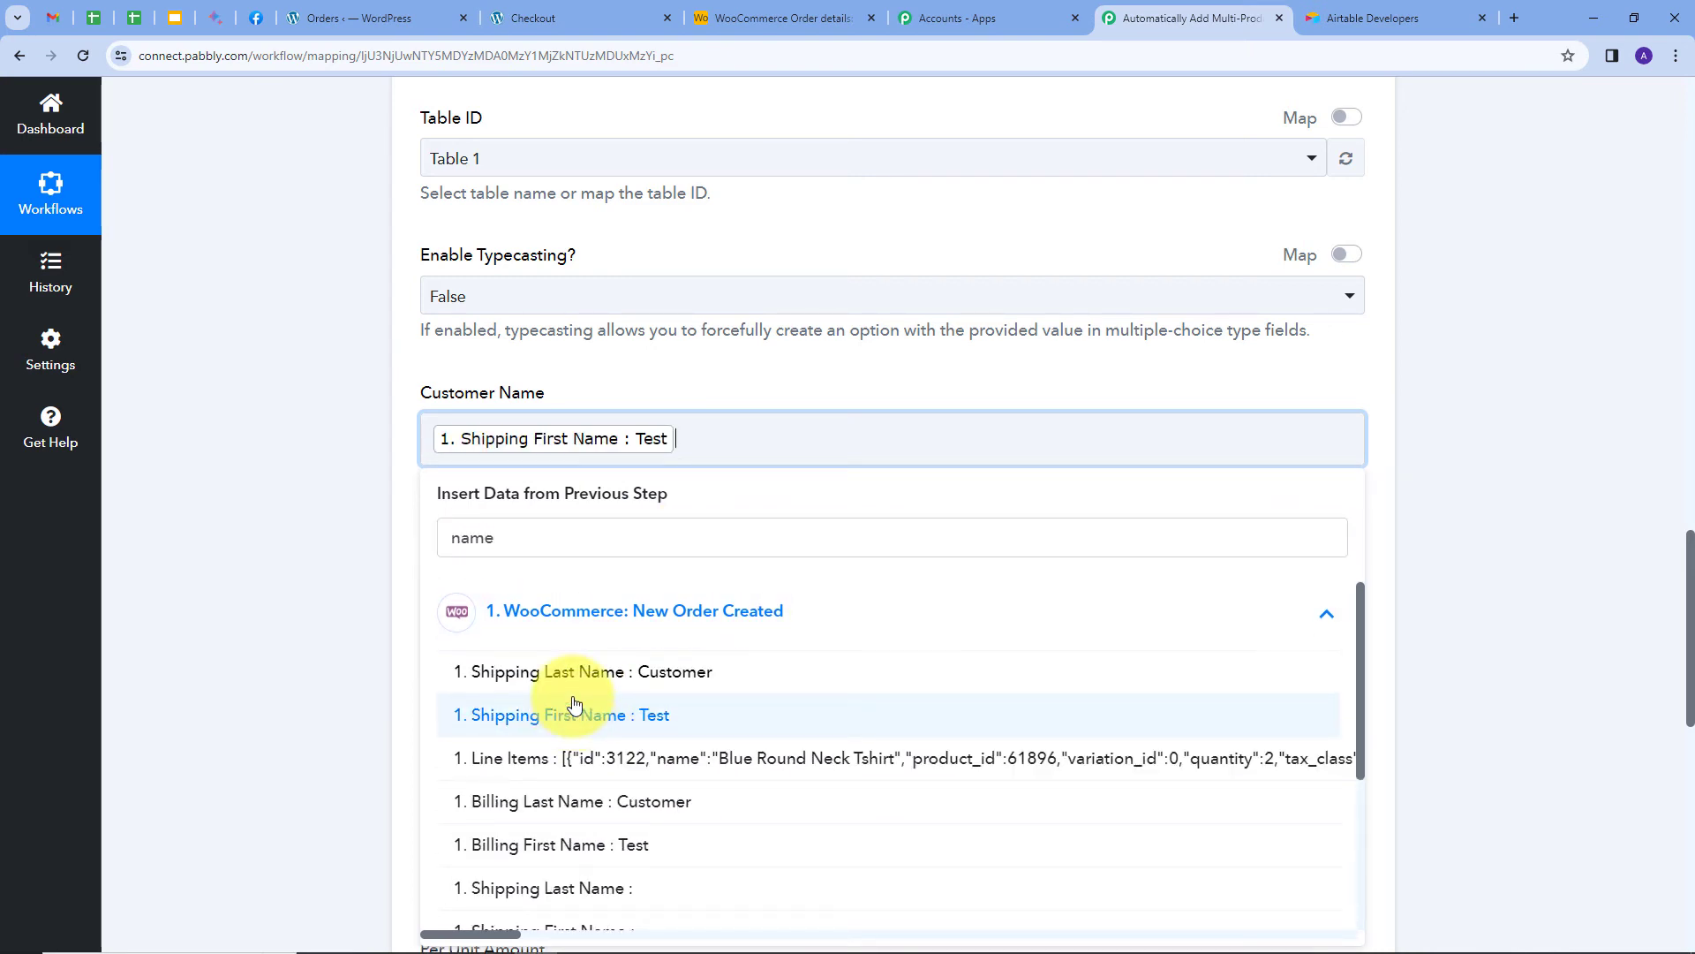
{"action": "left_click", "coordinate": [641, 680]}
{"action": "left_click", "coordinate": [712, 389]}
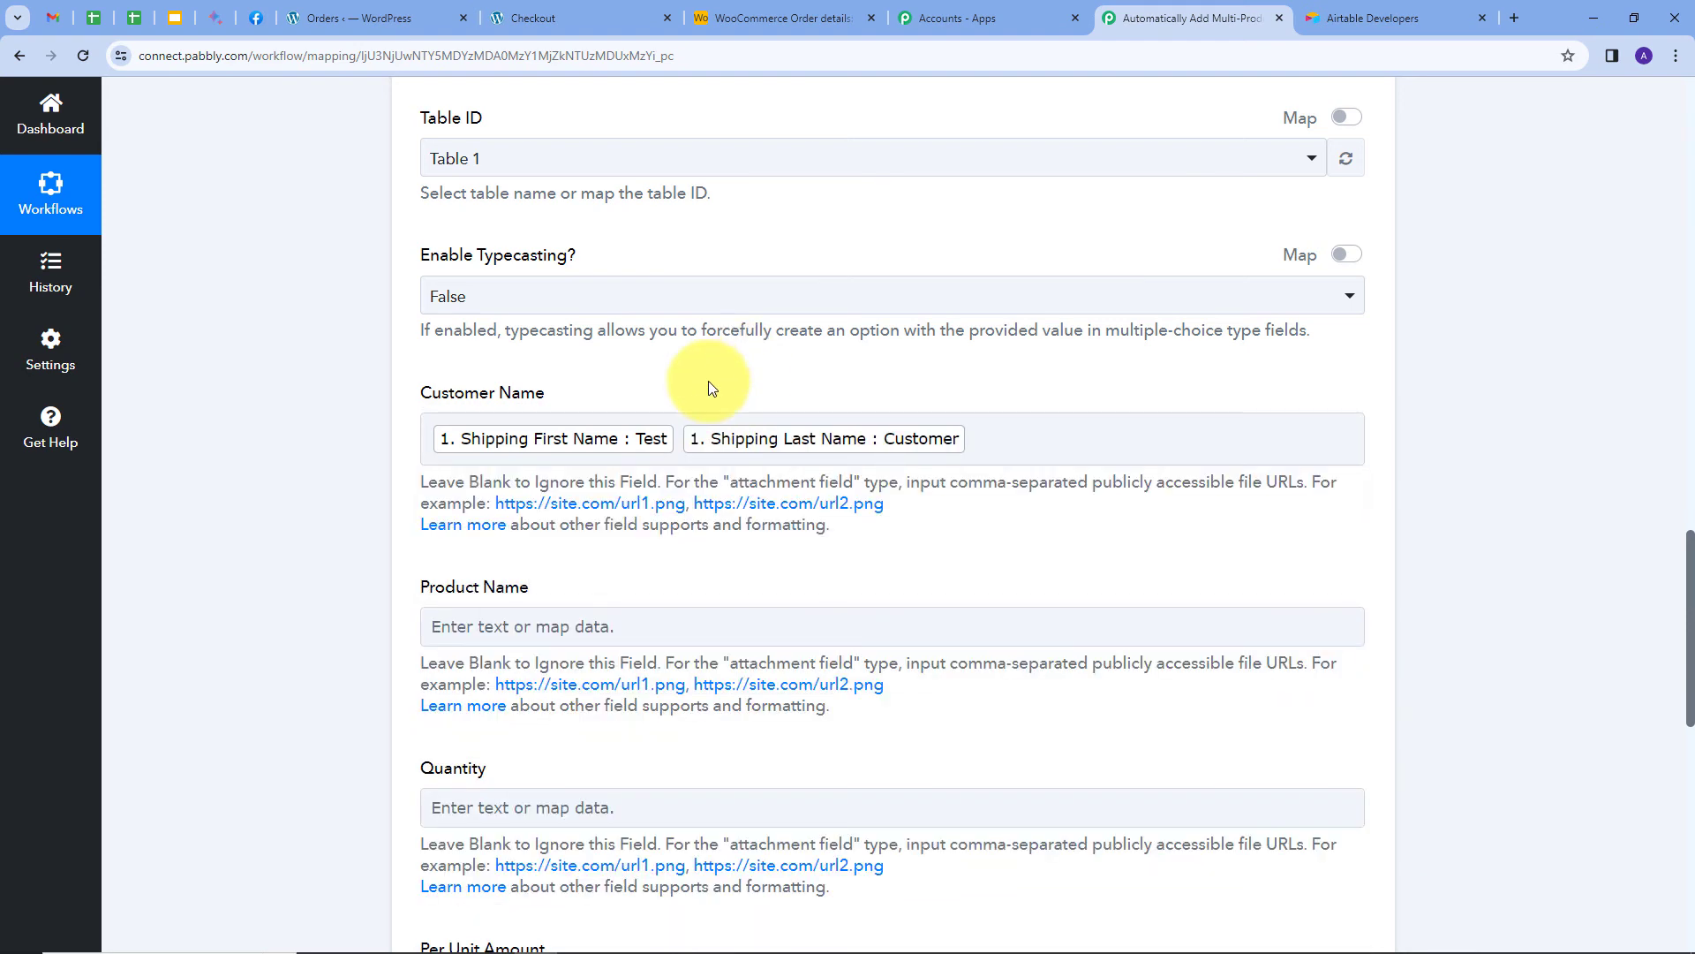
Map step 3's Result, the combined product names, into the Product Name field.
{"action": "scroll", "coordinate": [733, 353], "scroll_direction": "down", "scroll_amount": 2}
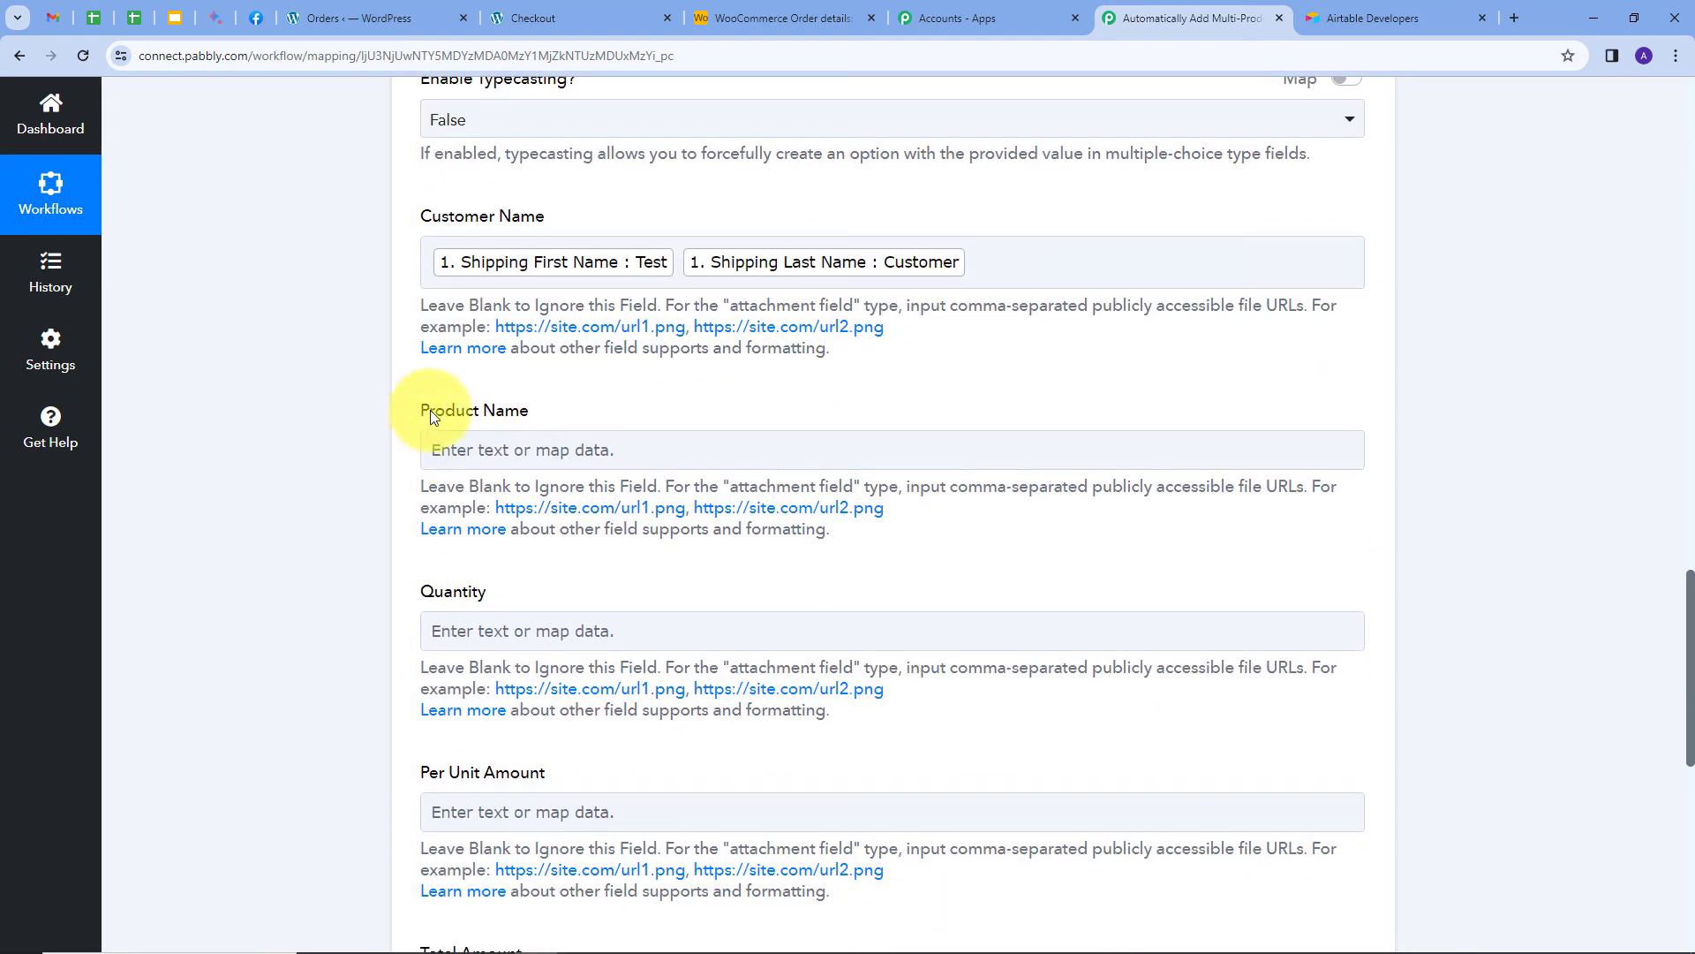
{"action": "scroll", "coordinate": [530, 378], "scroll_direction": "down", "scroll_amount": 1}
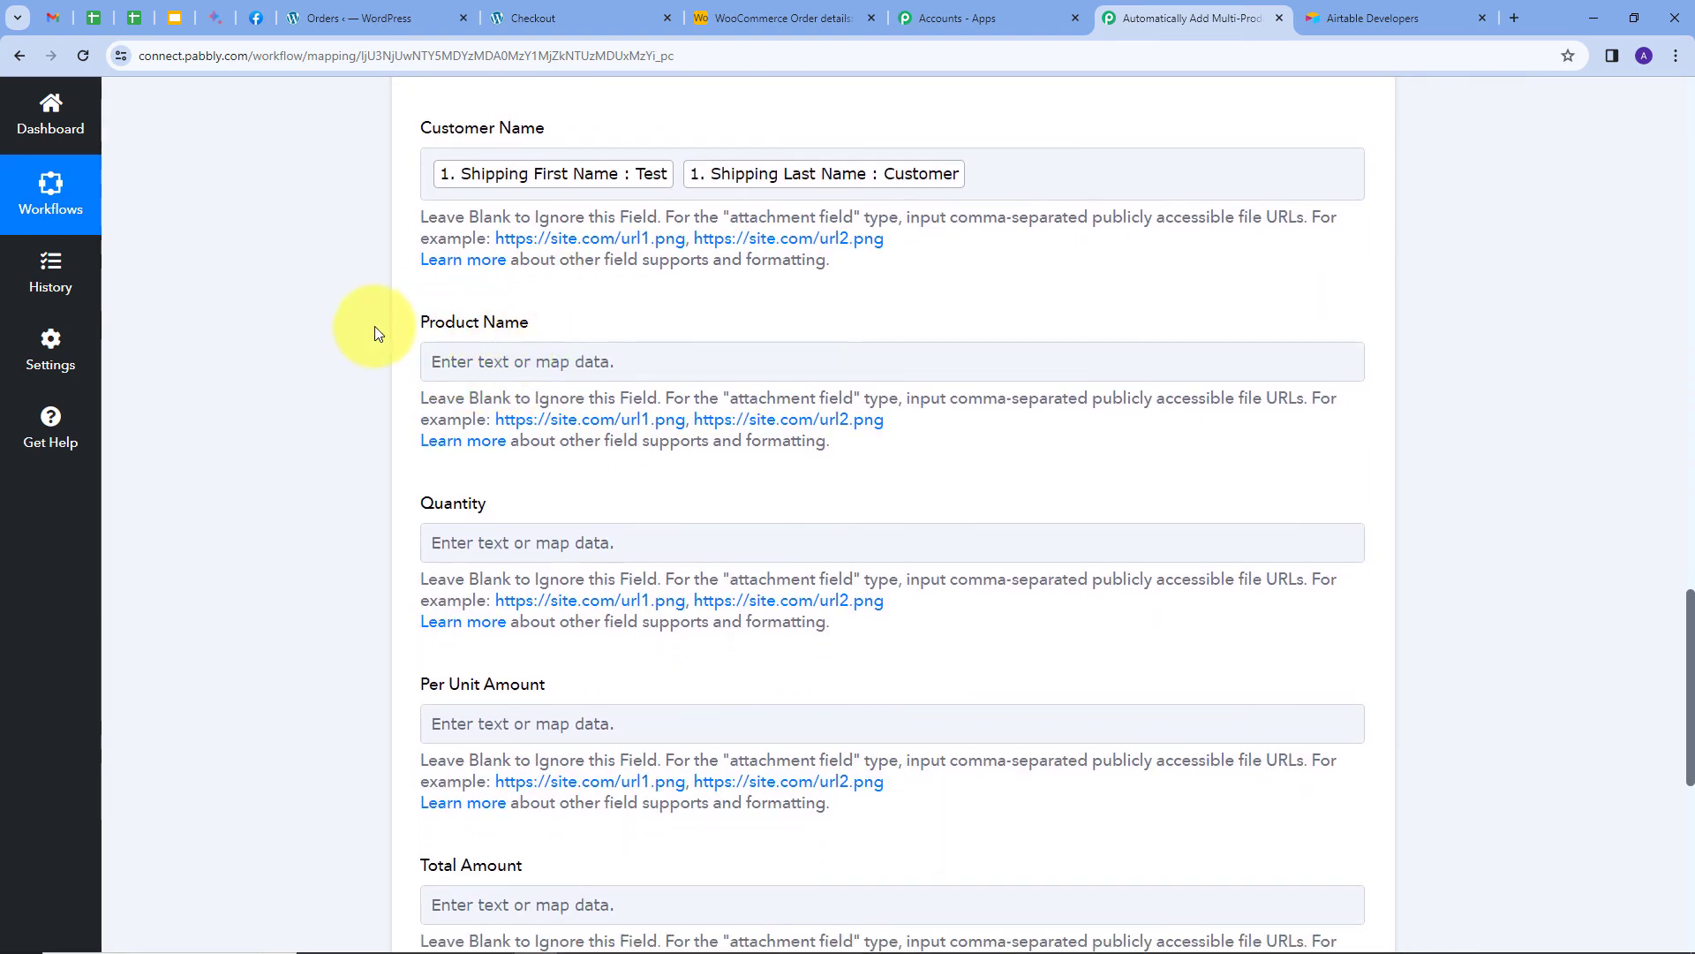
{"action": "left_click", "coordinate": [500, 360]}
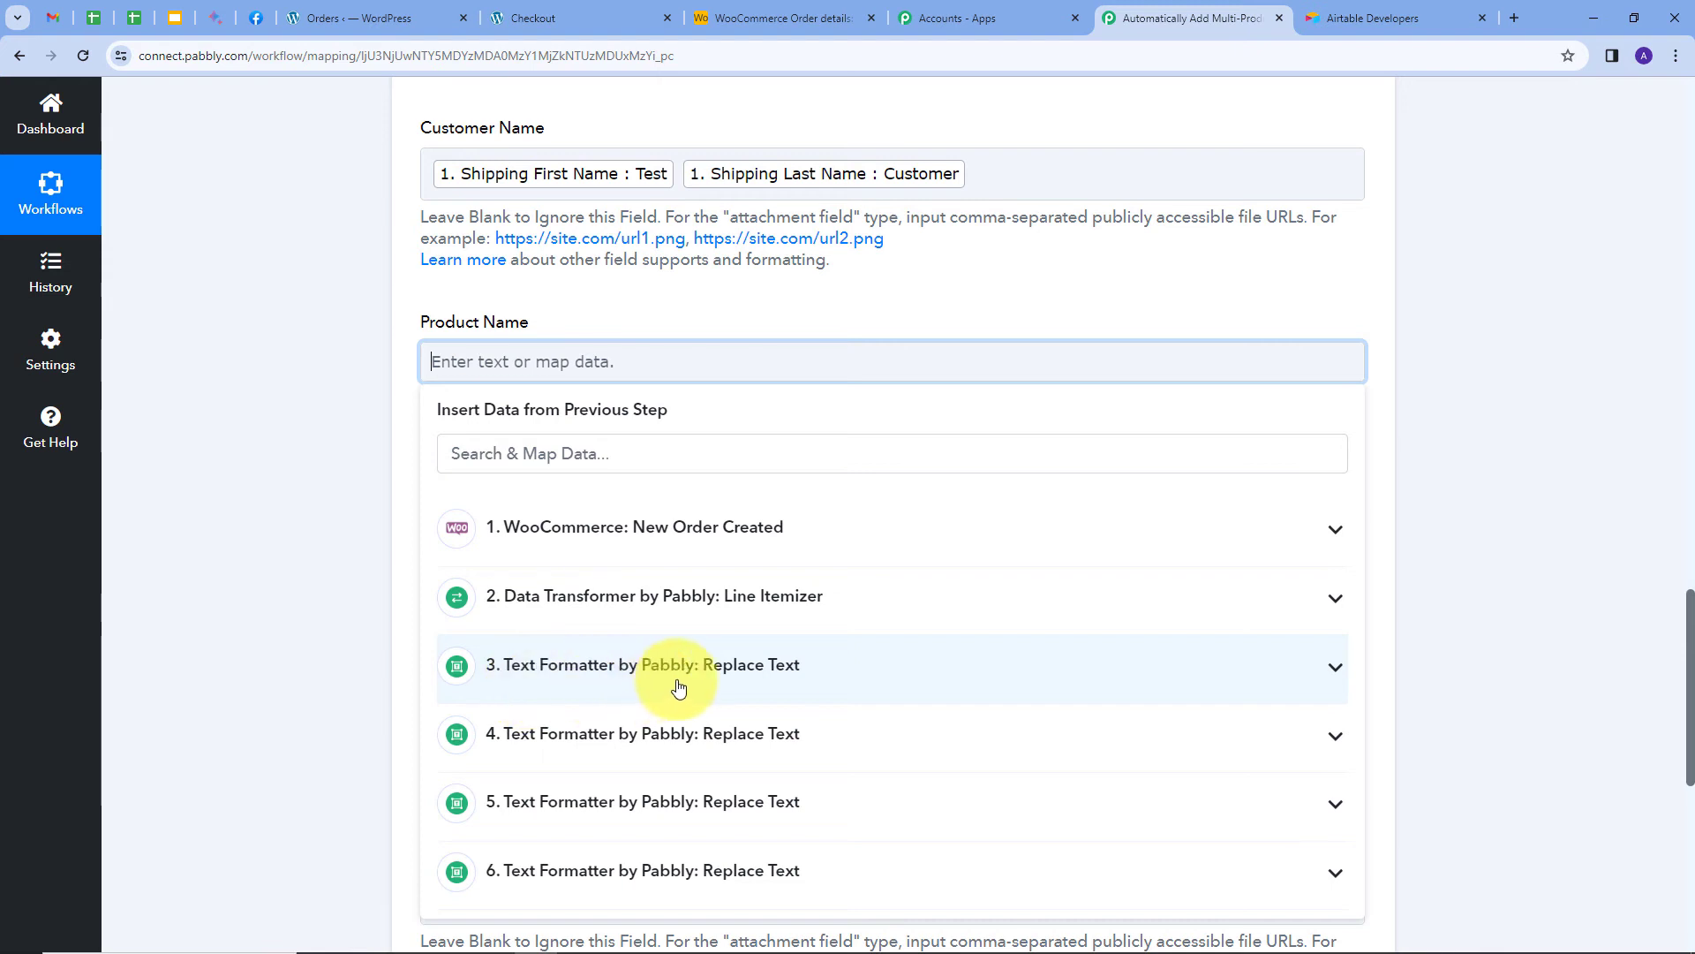
{"action": "left_click", "coordinate": [789, 669]}
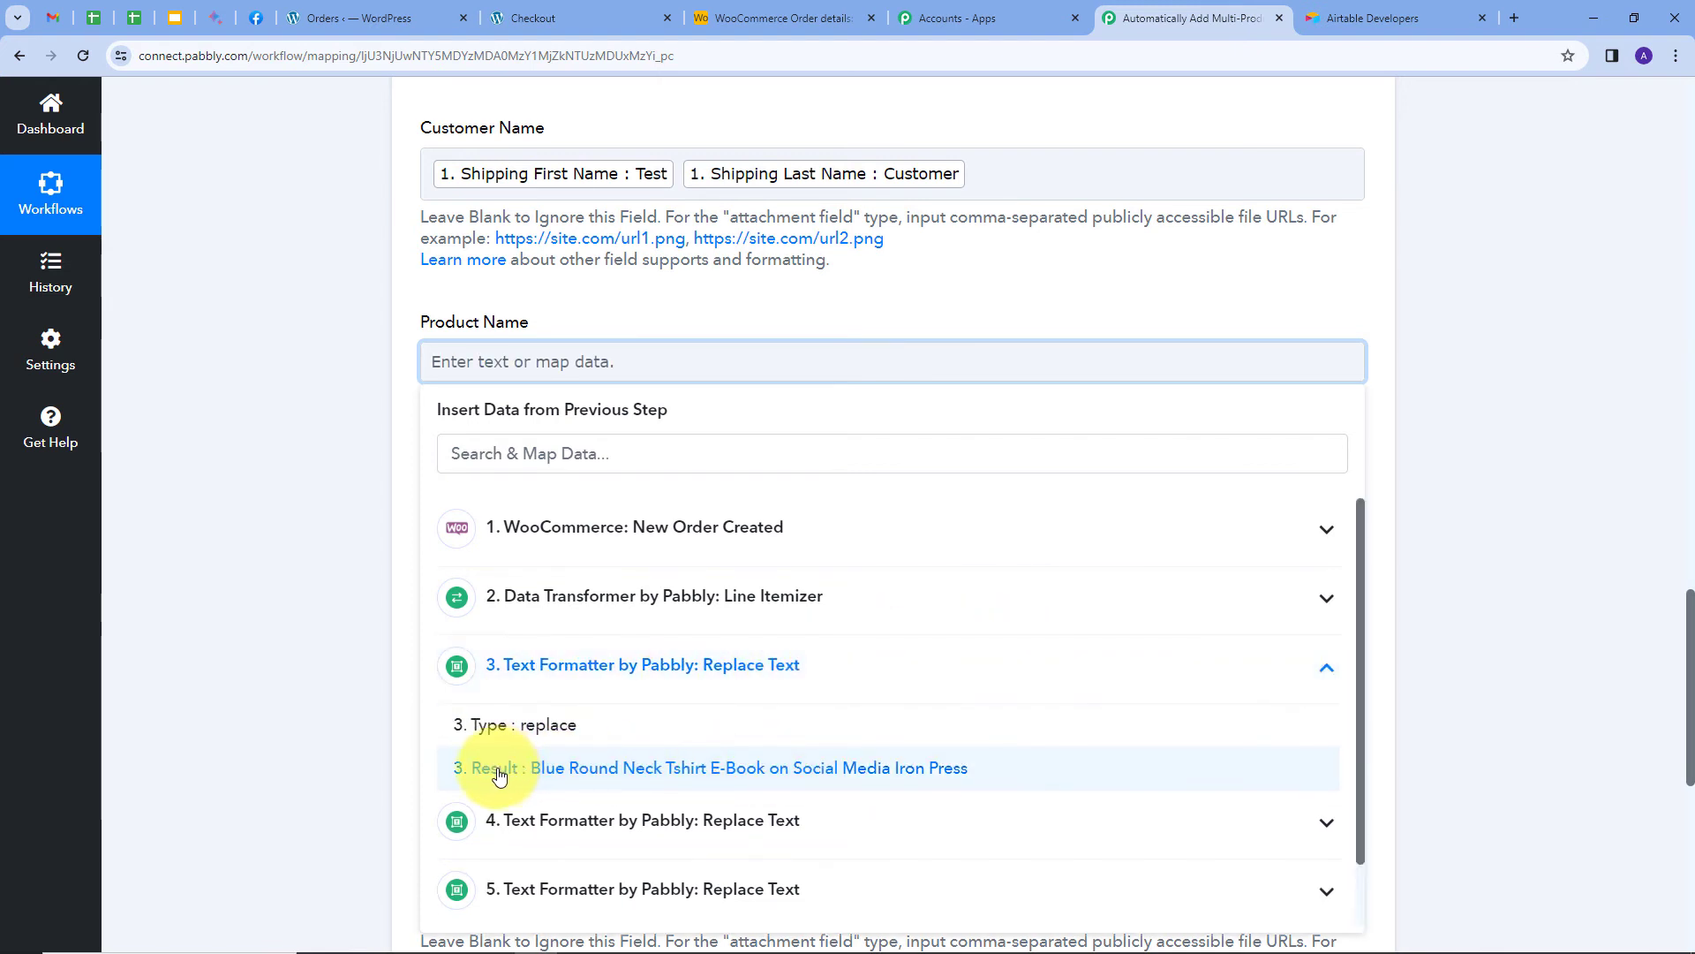
{"action": "left_click", "coordinate": [622, 777]}
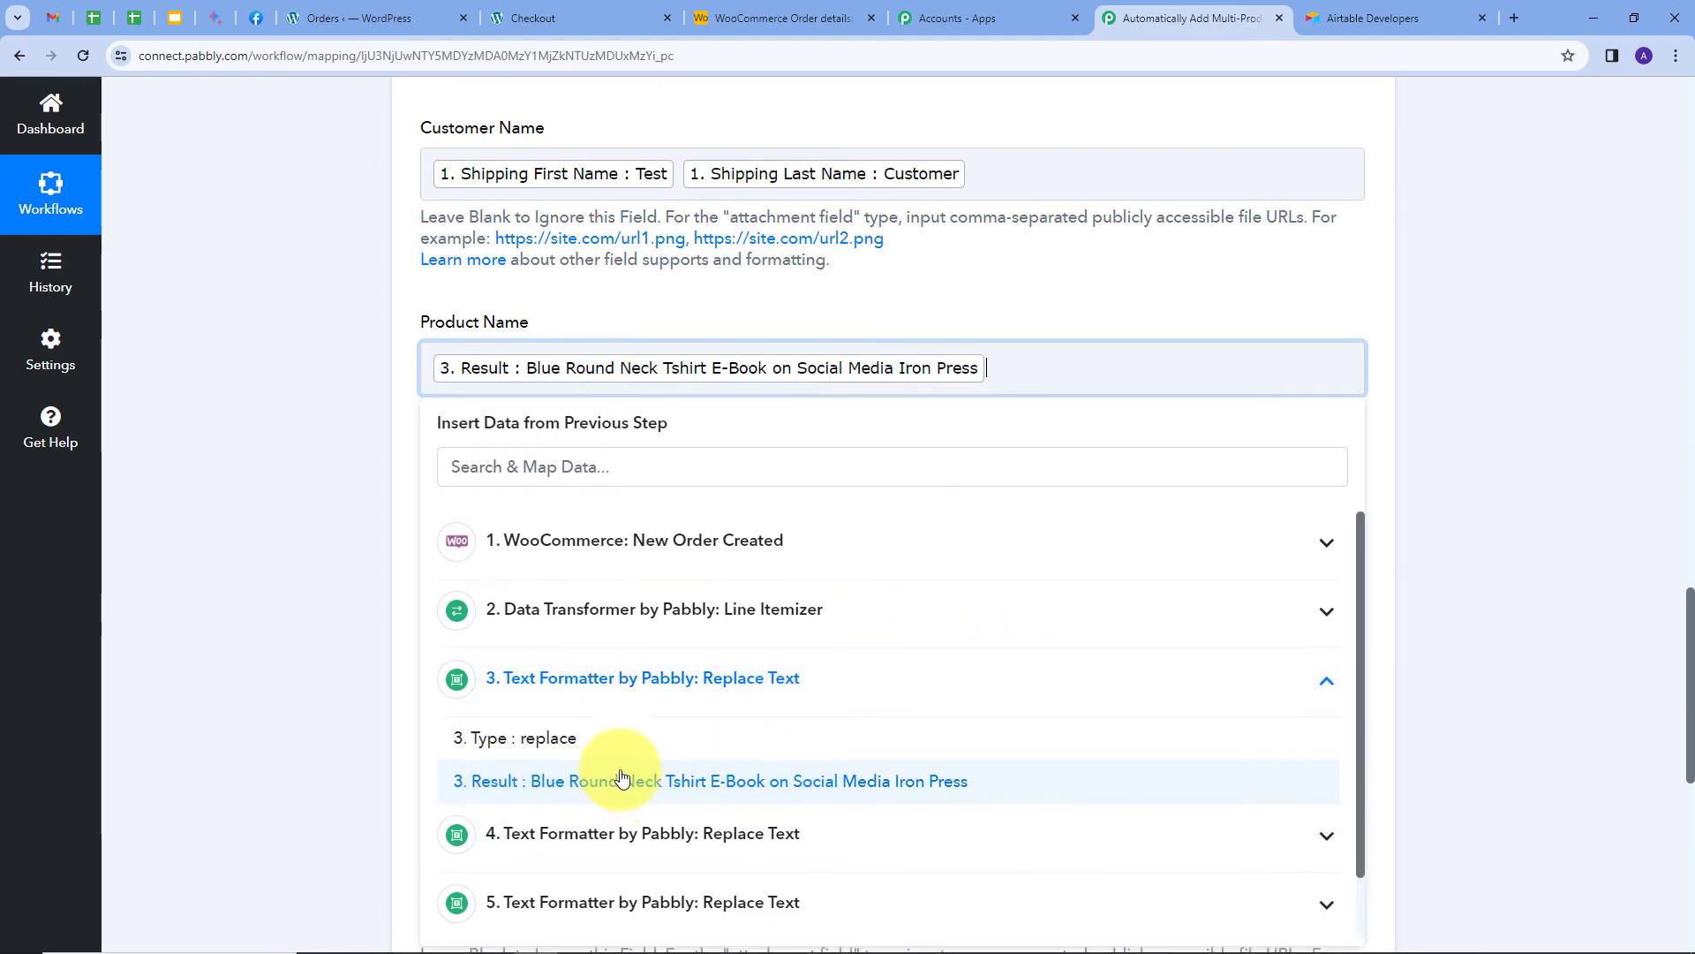
{"action": "left_click", "coordinate": [909, 311]}
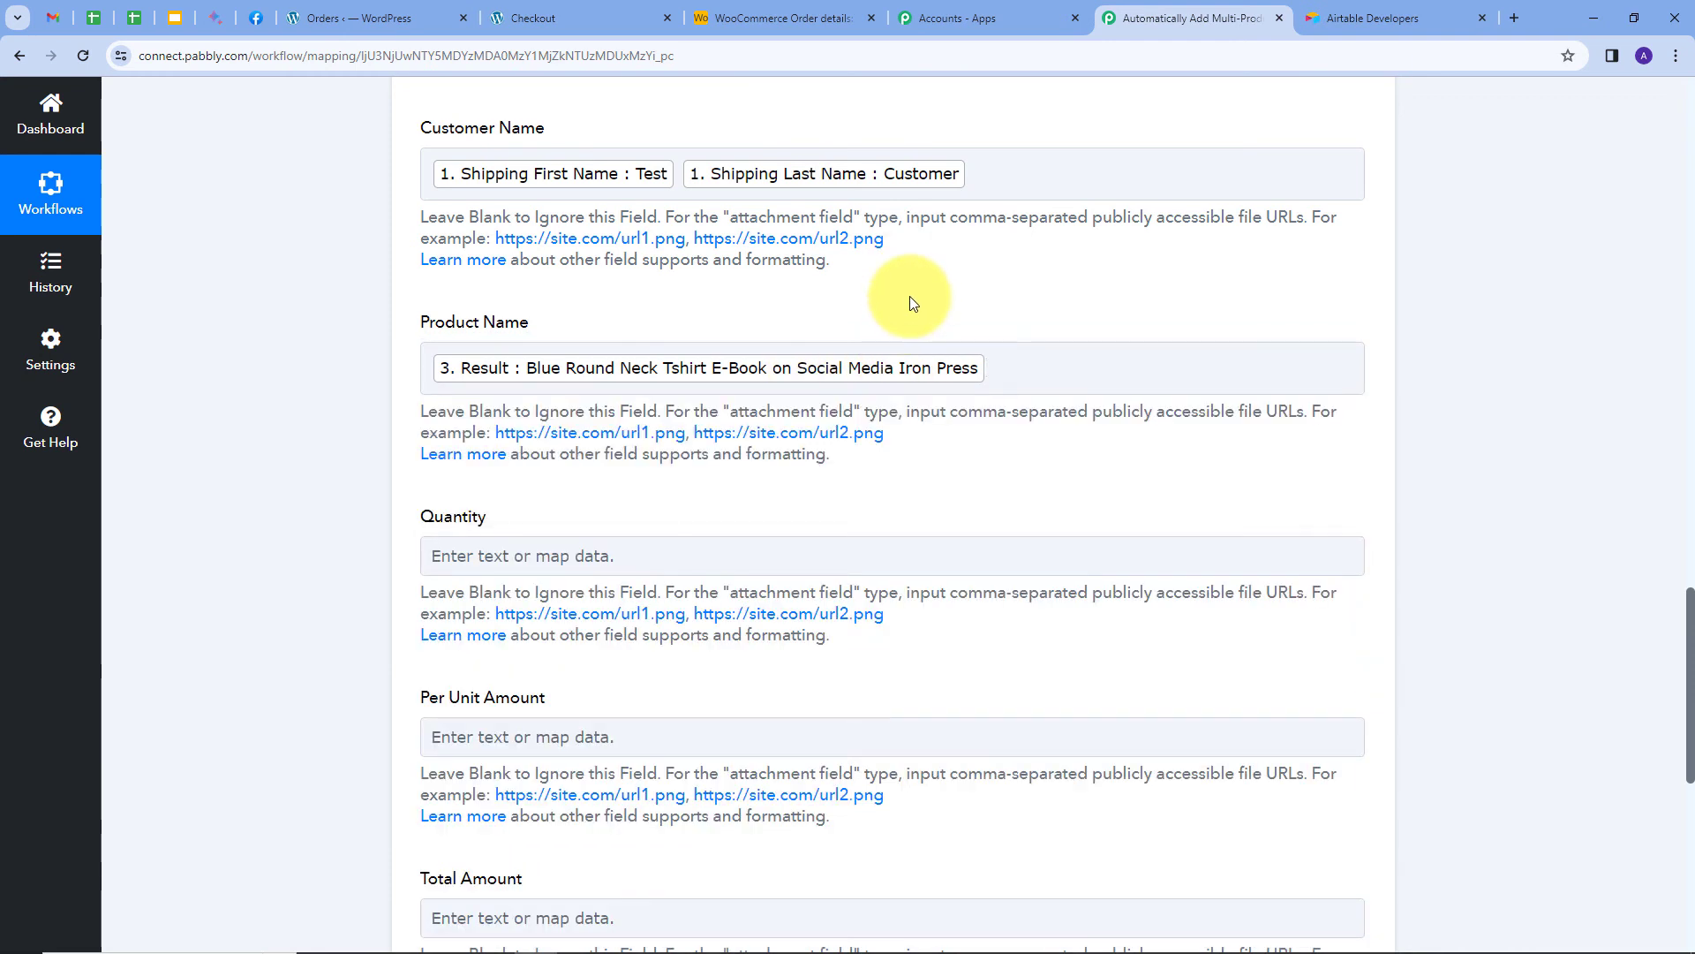
{"action": "scroll", "coordinate": [480, 343], "scroll_direction": "down", "scroll_amount": 2}
{"action": "left_click", "coordinate": [444, 375]}
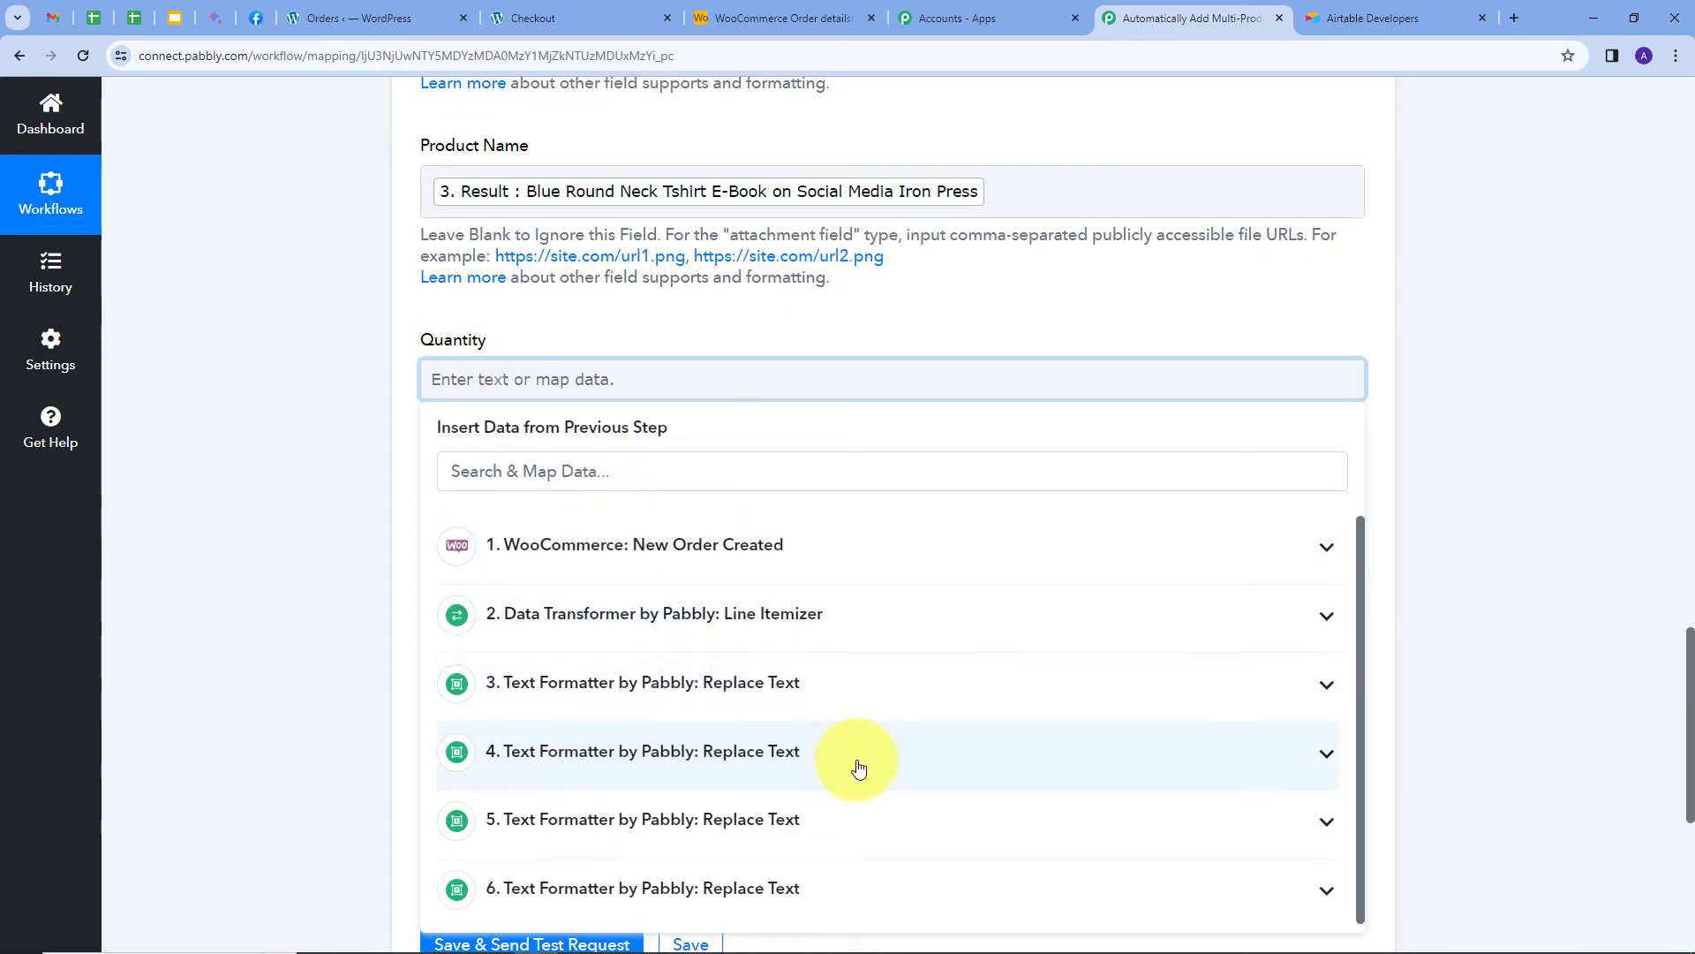
Map step 4's Result into Quantity and step 5's Result into Per Unit Amount.
{"action": "left_click", "coordinate": [786, 758]}
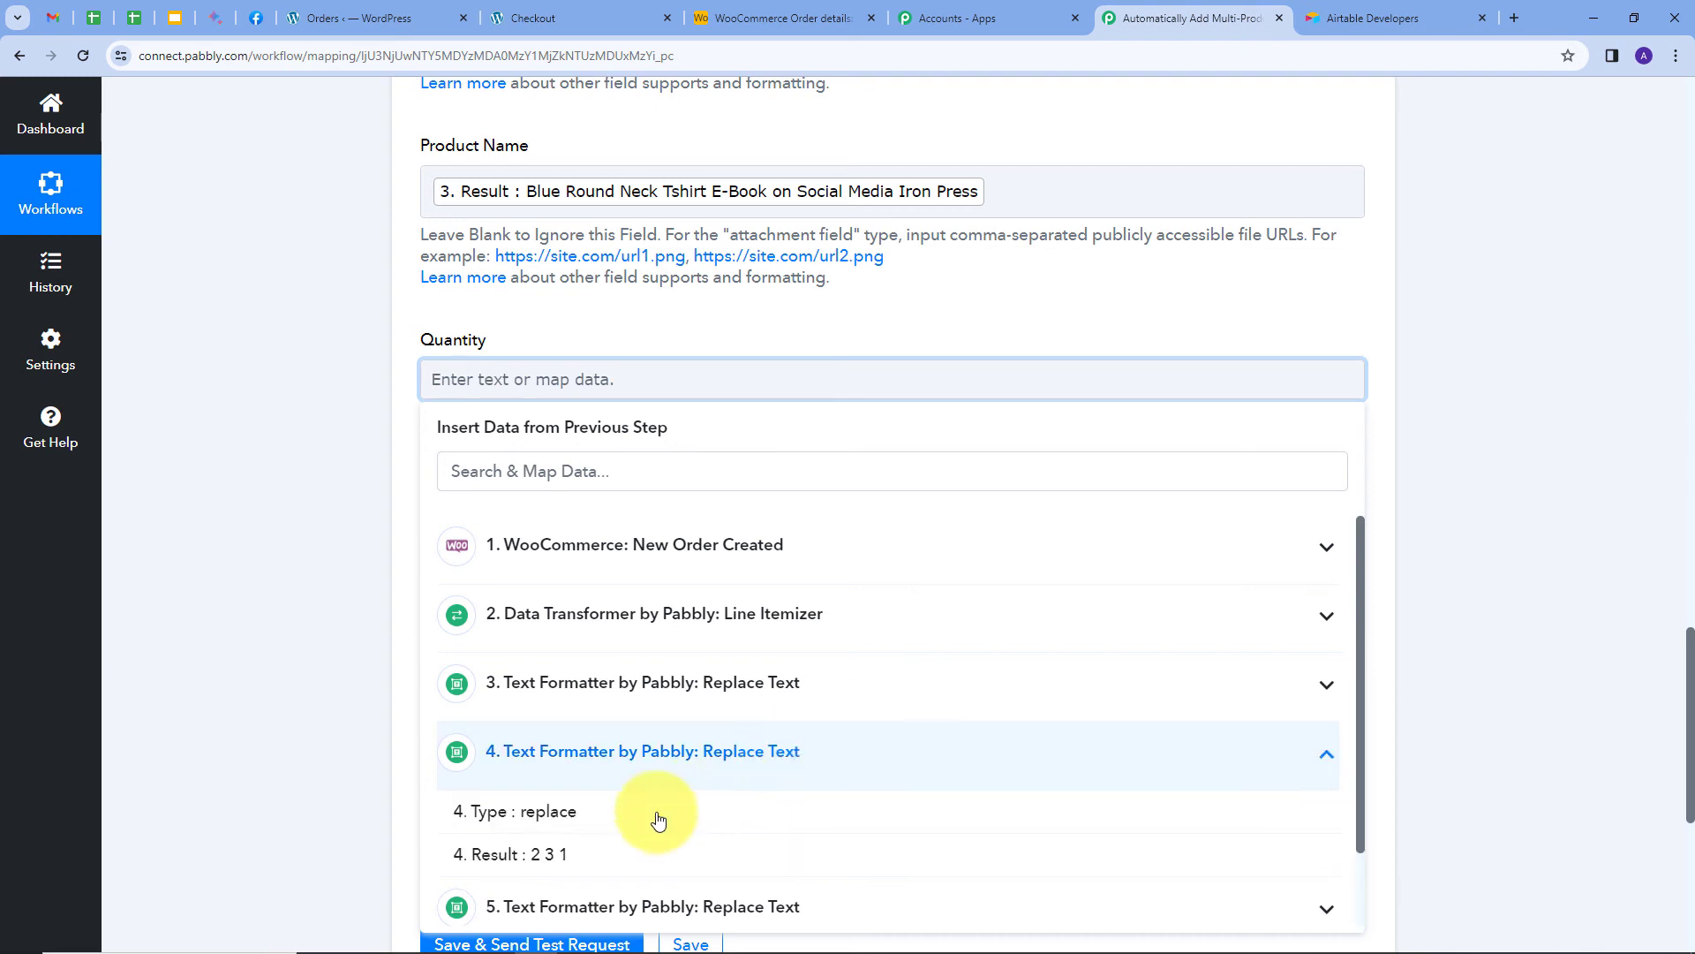
{"action": "left_click", "coordinate": [512, 855]}
{"action": "left_click", "coordinate": [714, 298]}
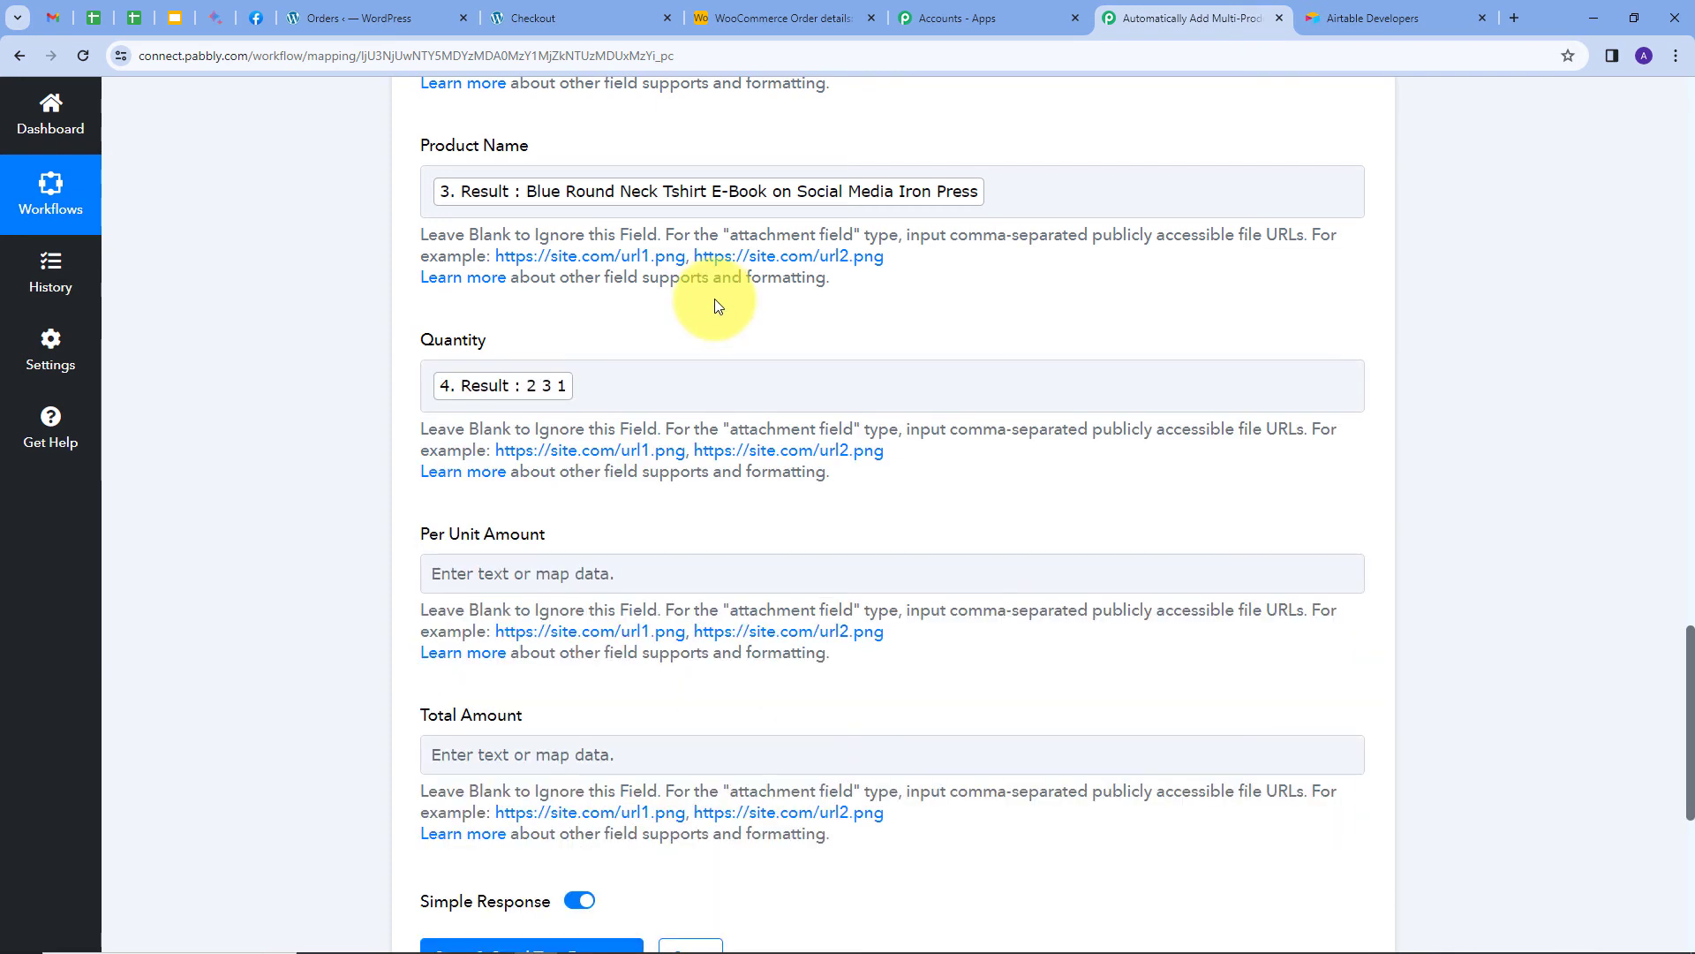
{"action": "scroll", "coordinate": [673, 320], "scroll_direction": "down", "scroll_amount": 2}
{"action": "left_click", "coordinate": [573, 401]}
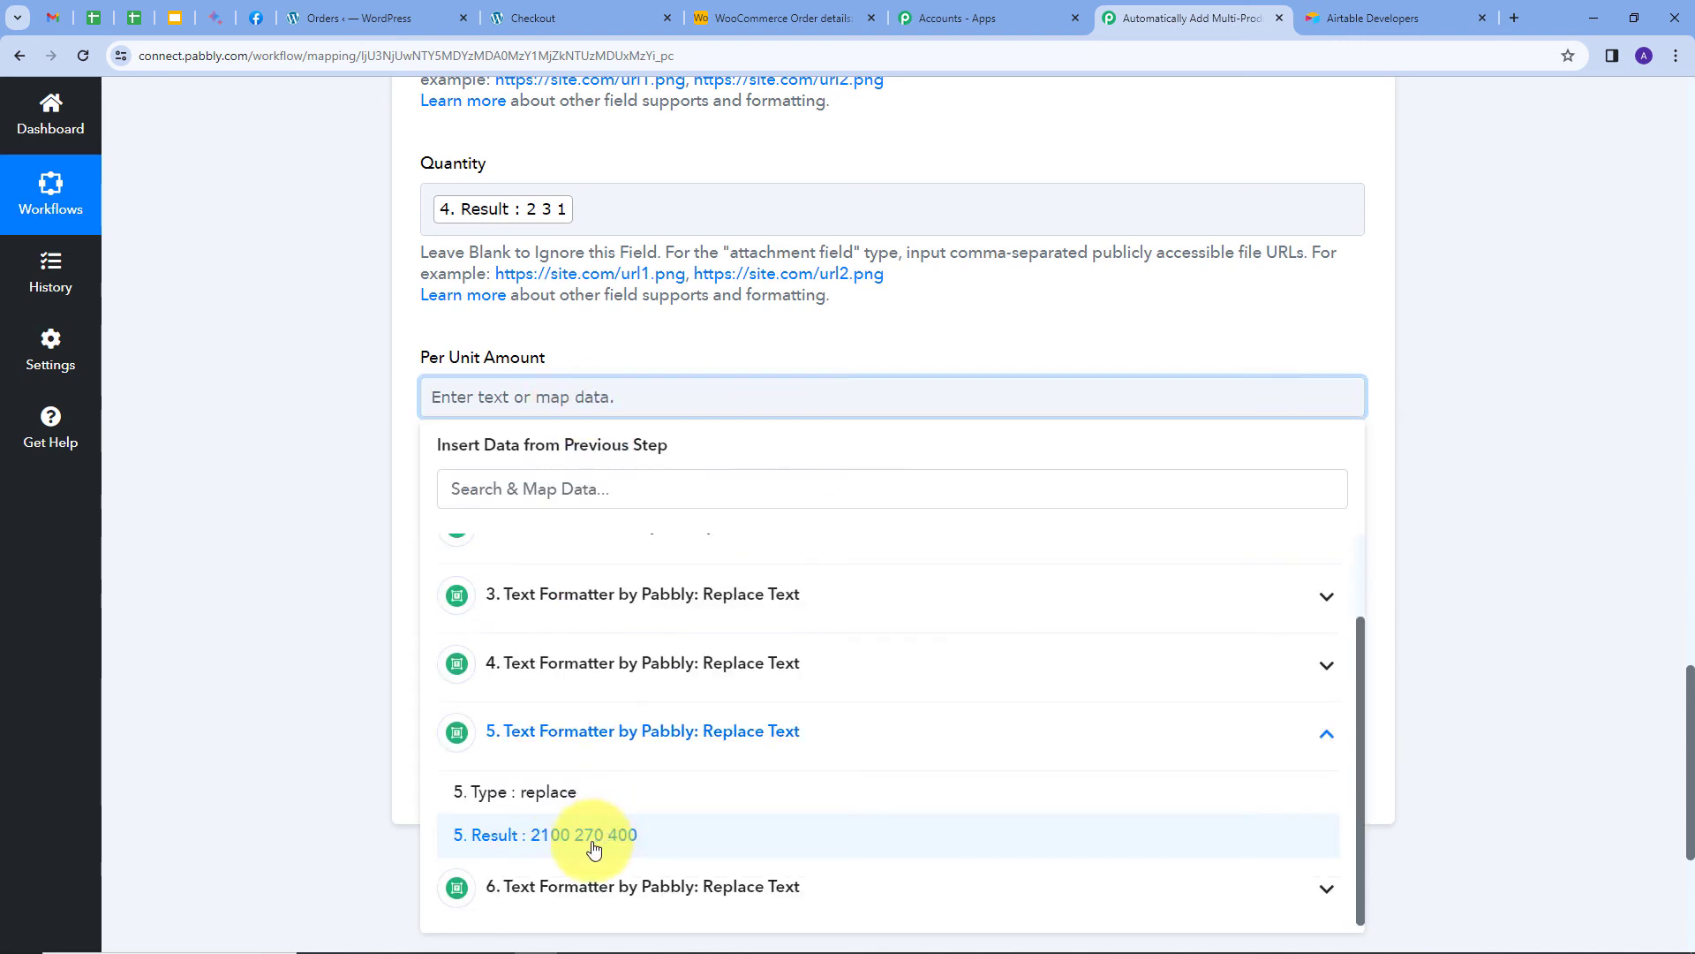
{"action": "left_click", "coordinate": [495, 838]}
{"action": "left_click", "coordinate": [645, 347]}
{"action": "scroll", "coordinate": [657, 347], "scroll_direction": "down", "scroll_amount": 2}
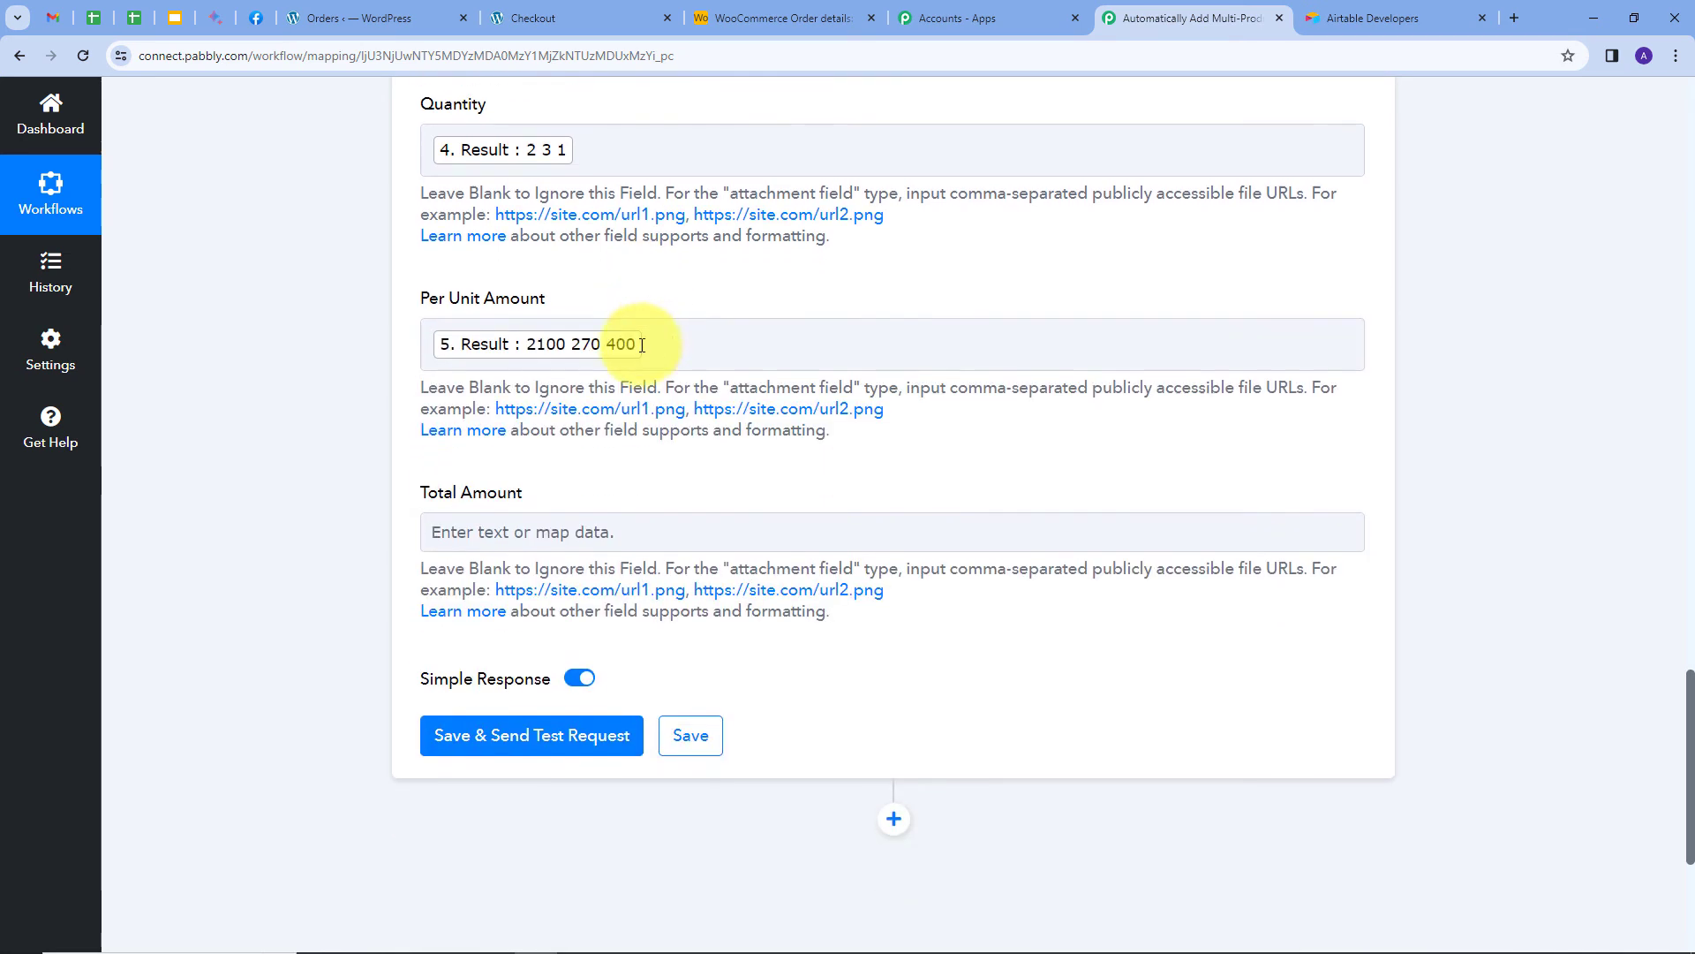
Map step 6's Result into the Total Amount field.
{"action": "left_click", "coordinate": [437, 408]}
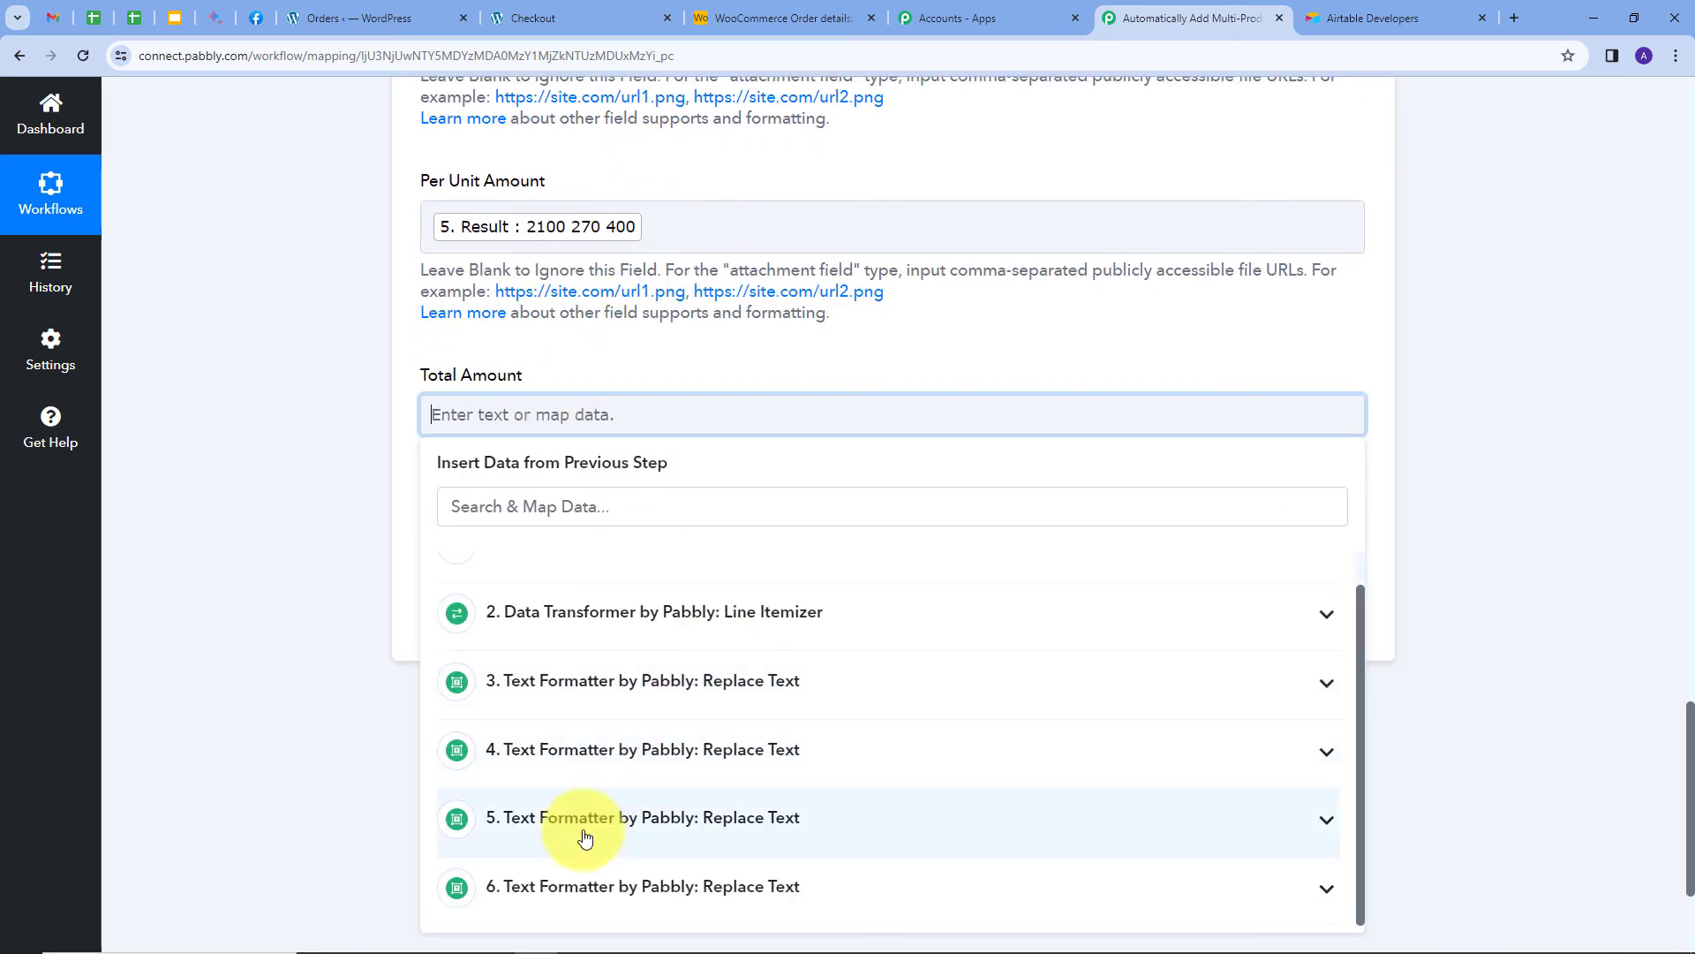
{"action": "left_click", "coordinate": [617, 893]}
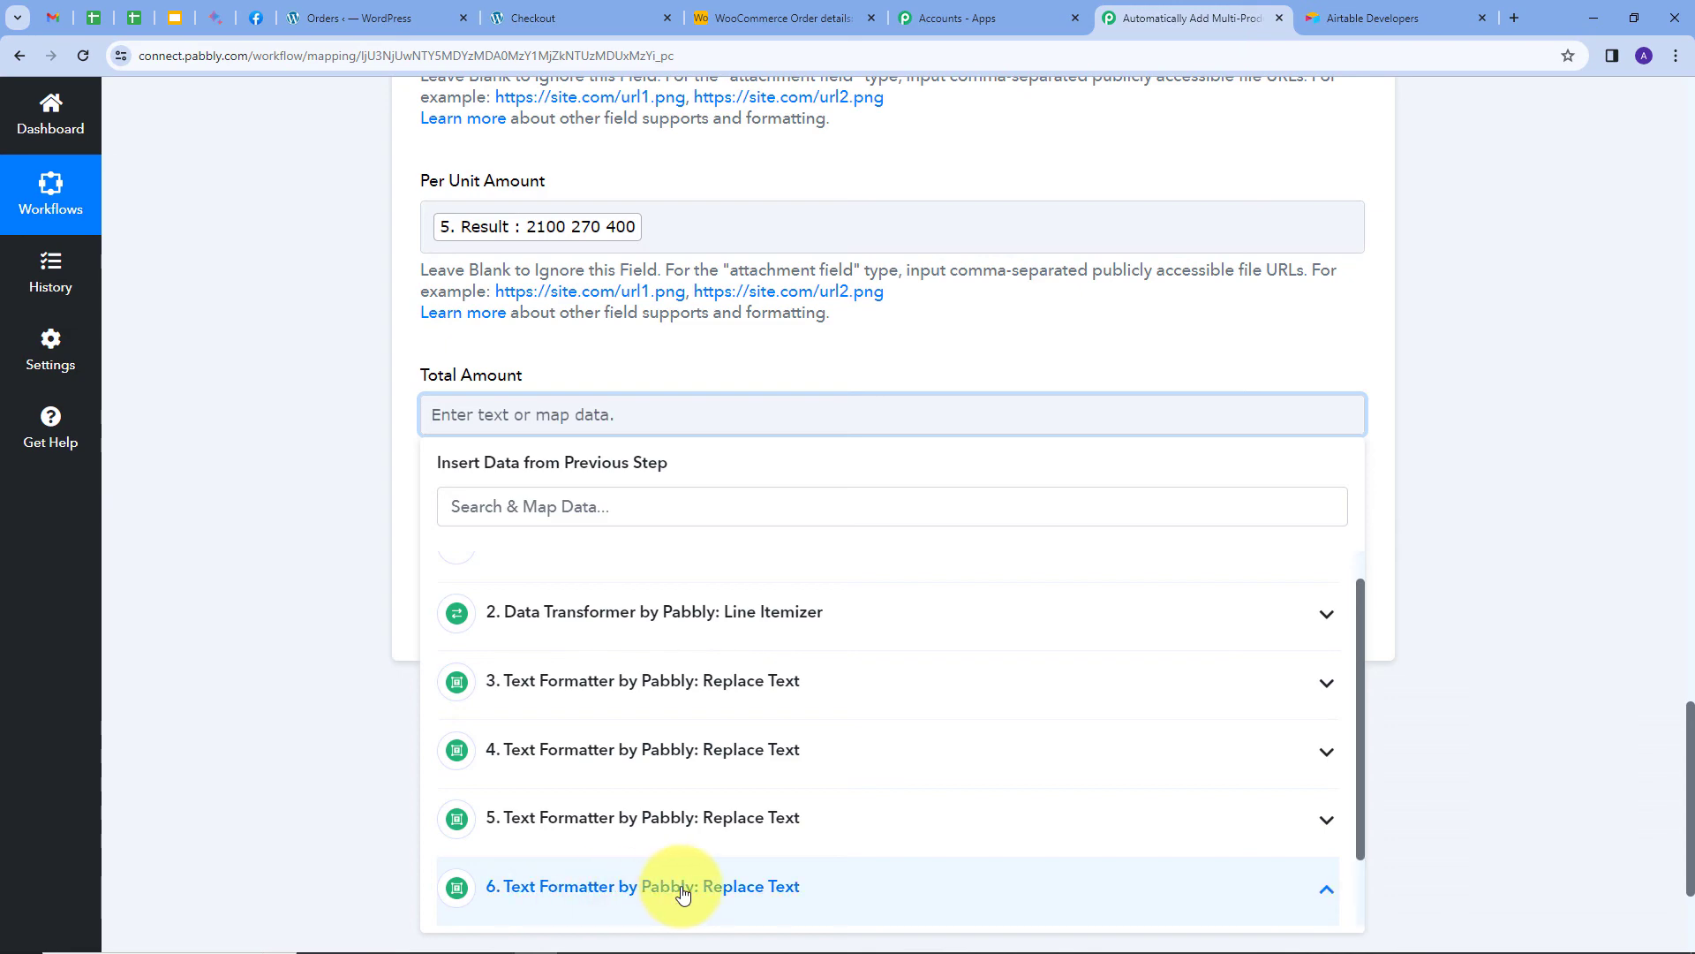
{"action": "scroll", "coordinate": [795, 644], "scroll_direction": "down", "scroll_amount": 1}
{"action": "left_click", "coordinate": [605, 903]}
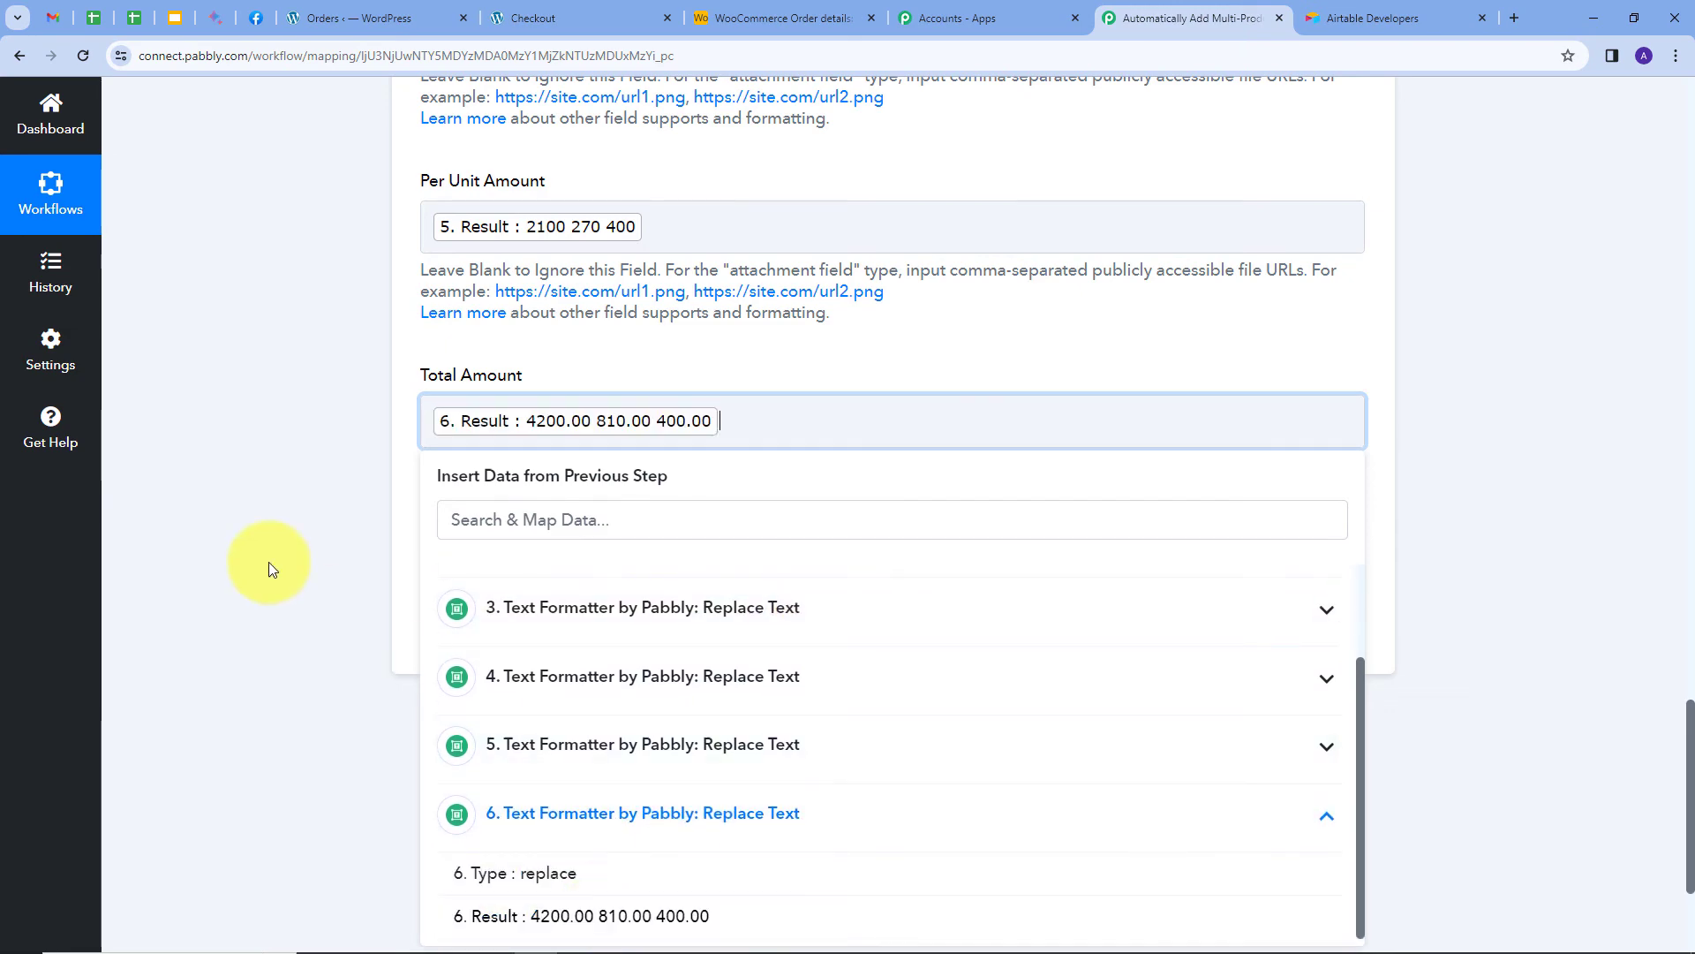
{"action": "left_click", "coordinate": [185, 460]}
{"action": "scroll", "coordinate": [335, 437], "scroll_direction": "up", "scroll_amount": 6}
{"action": "scroll", "coordinate": [388, 371], "scroll_direction": "up", "scroll_amount": 1}
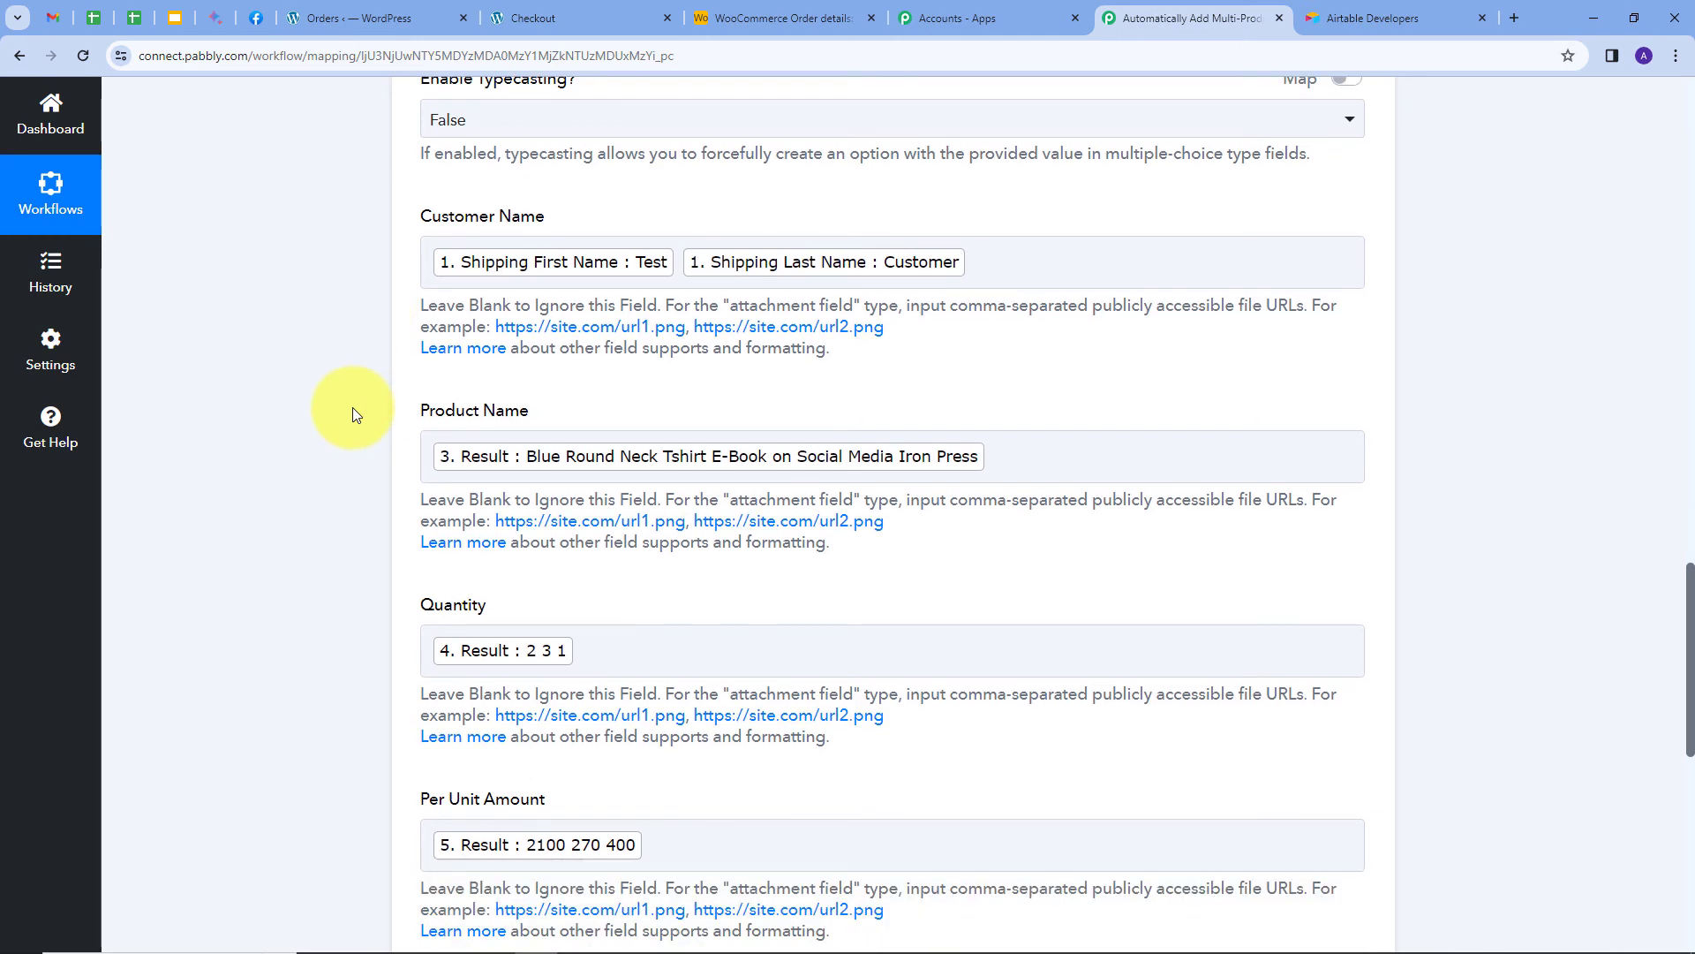
{"action": "scroll", "coordinate": [530, 389], "scroll_direction": "down", "scroll_amount": 5}
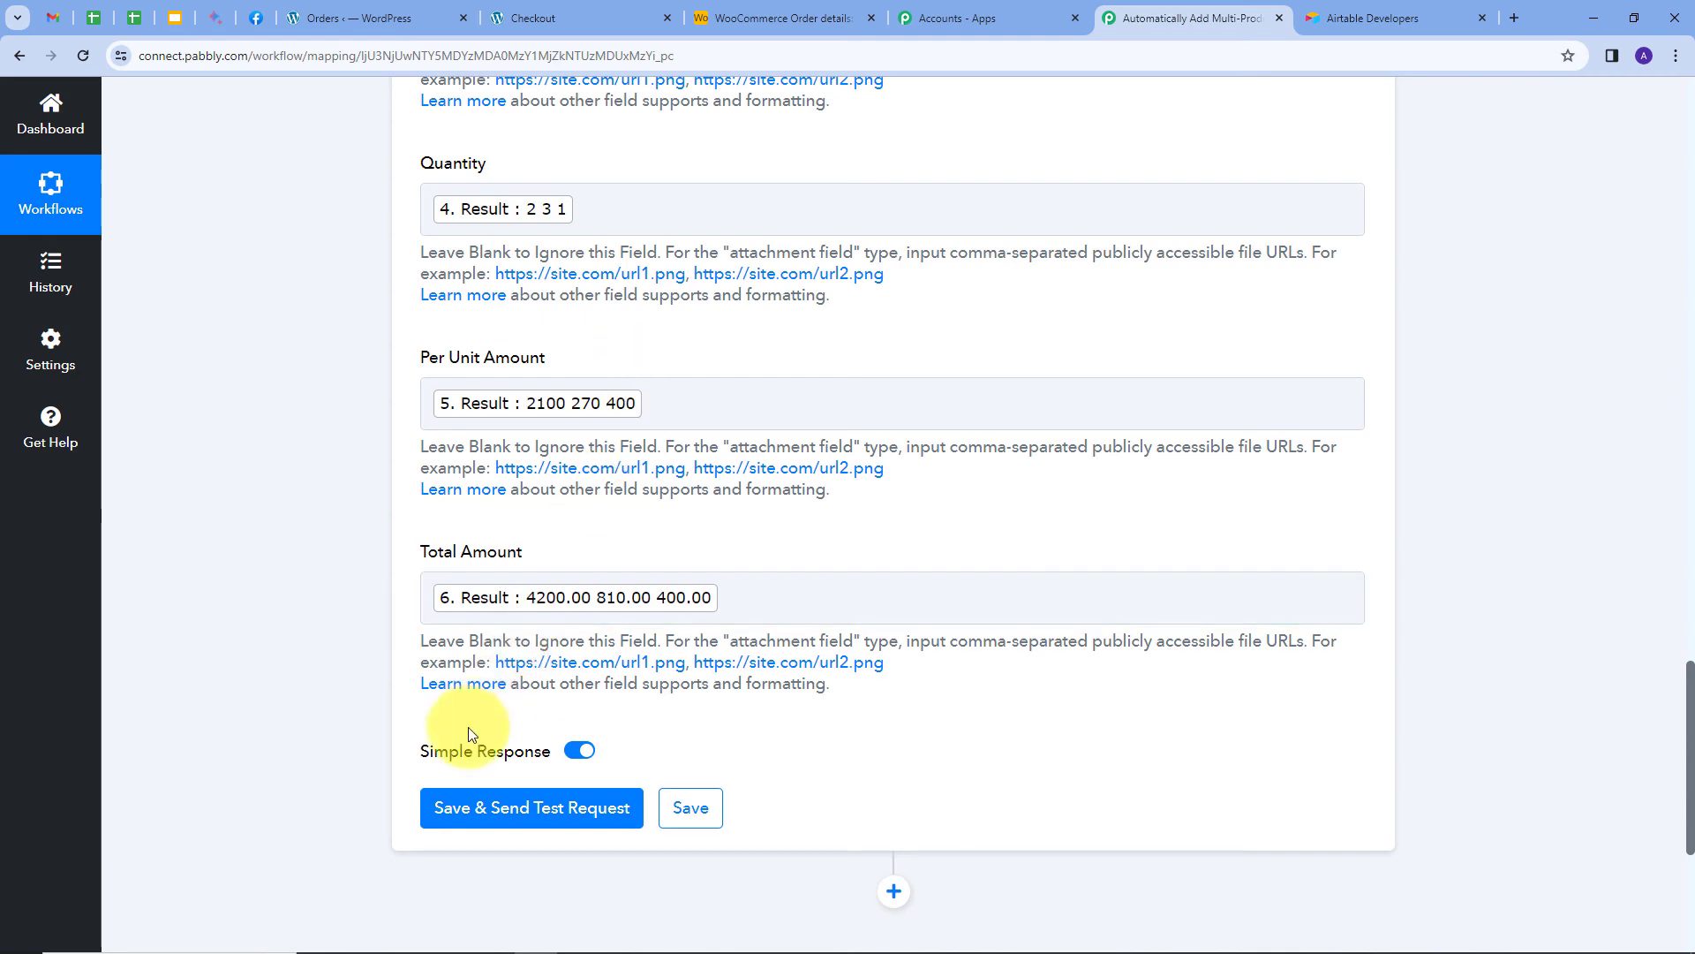
Send a test request creating the record (quantities 2 3 1, totals 4200.00 810.00 400.00), then switch to Airtable.
{"action": "left_click", "coordinate": [465, 816]}
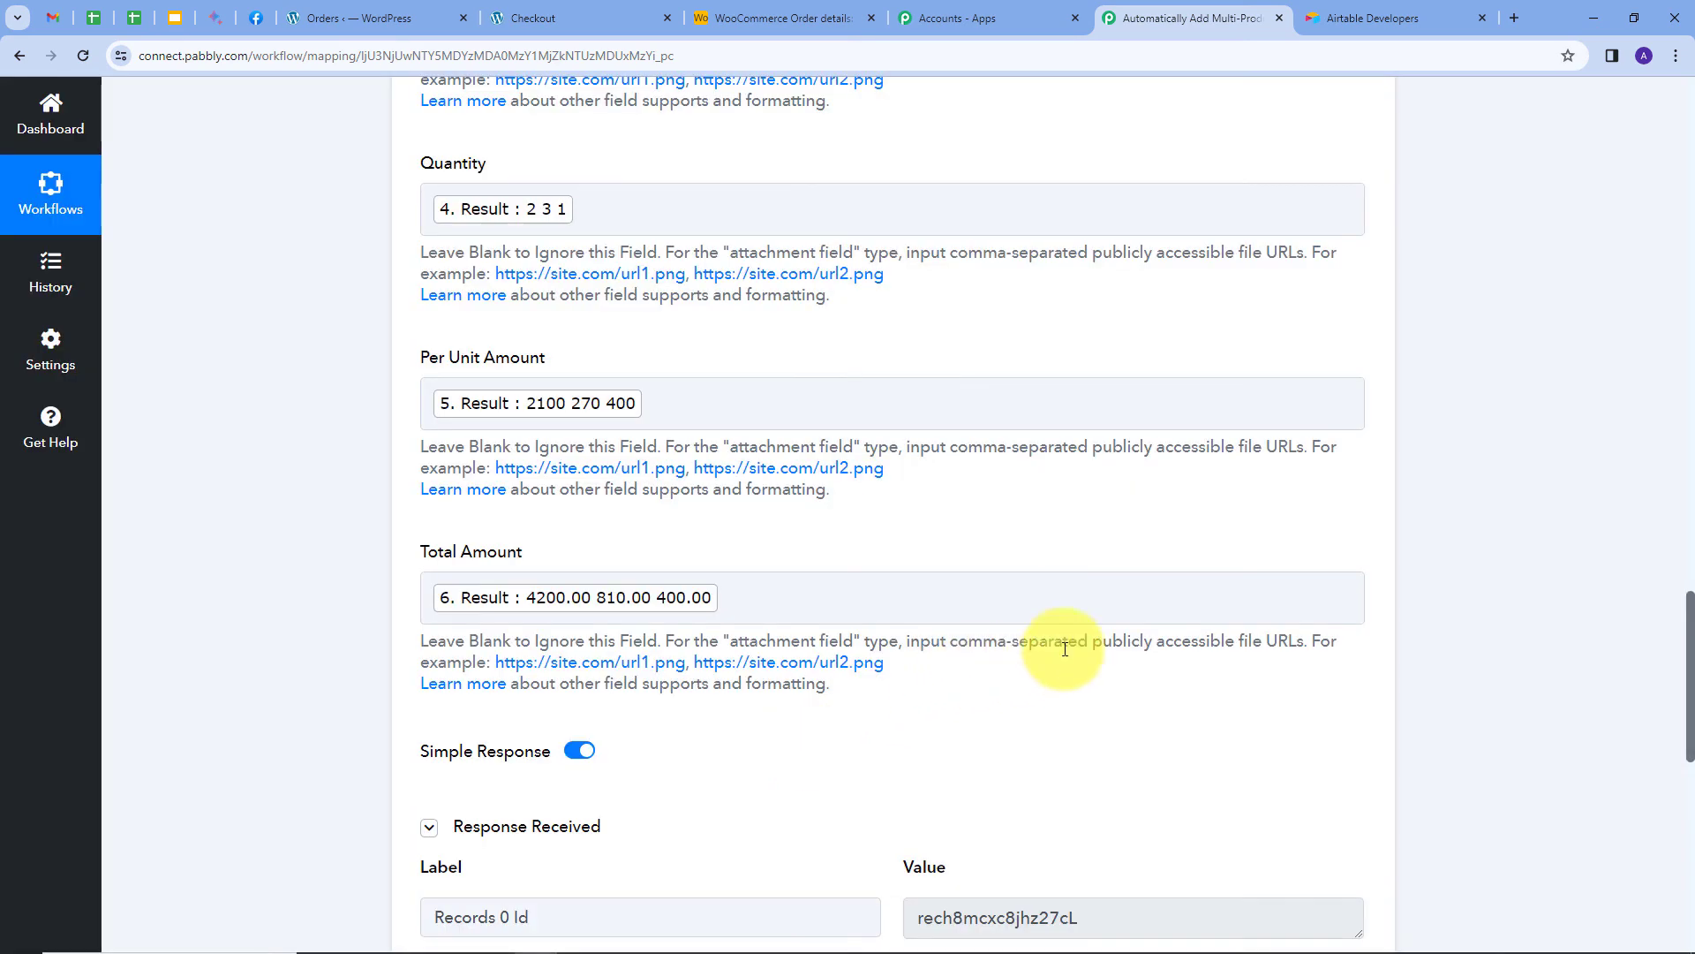
{"action": "scroll", "coordinate": [1064, 649], "scroll_direction": "down", "scroll_amount": 5}
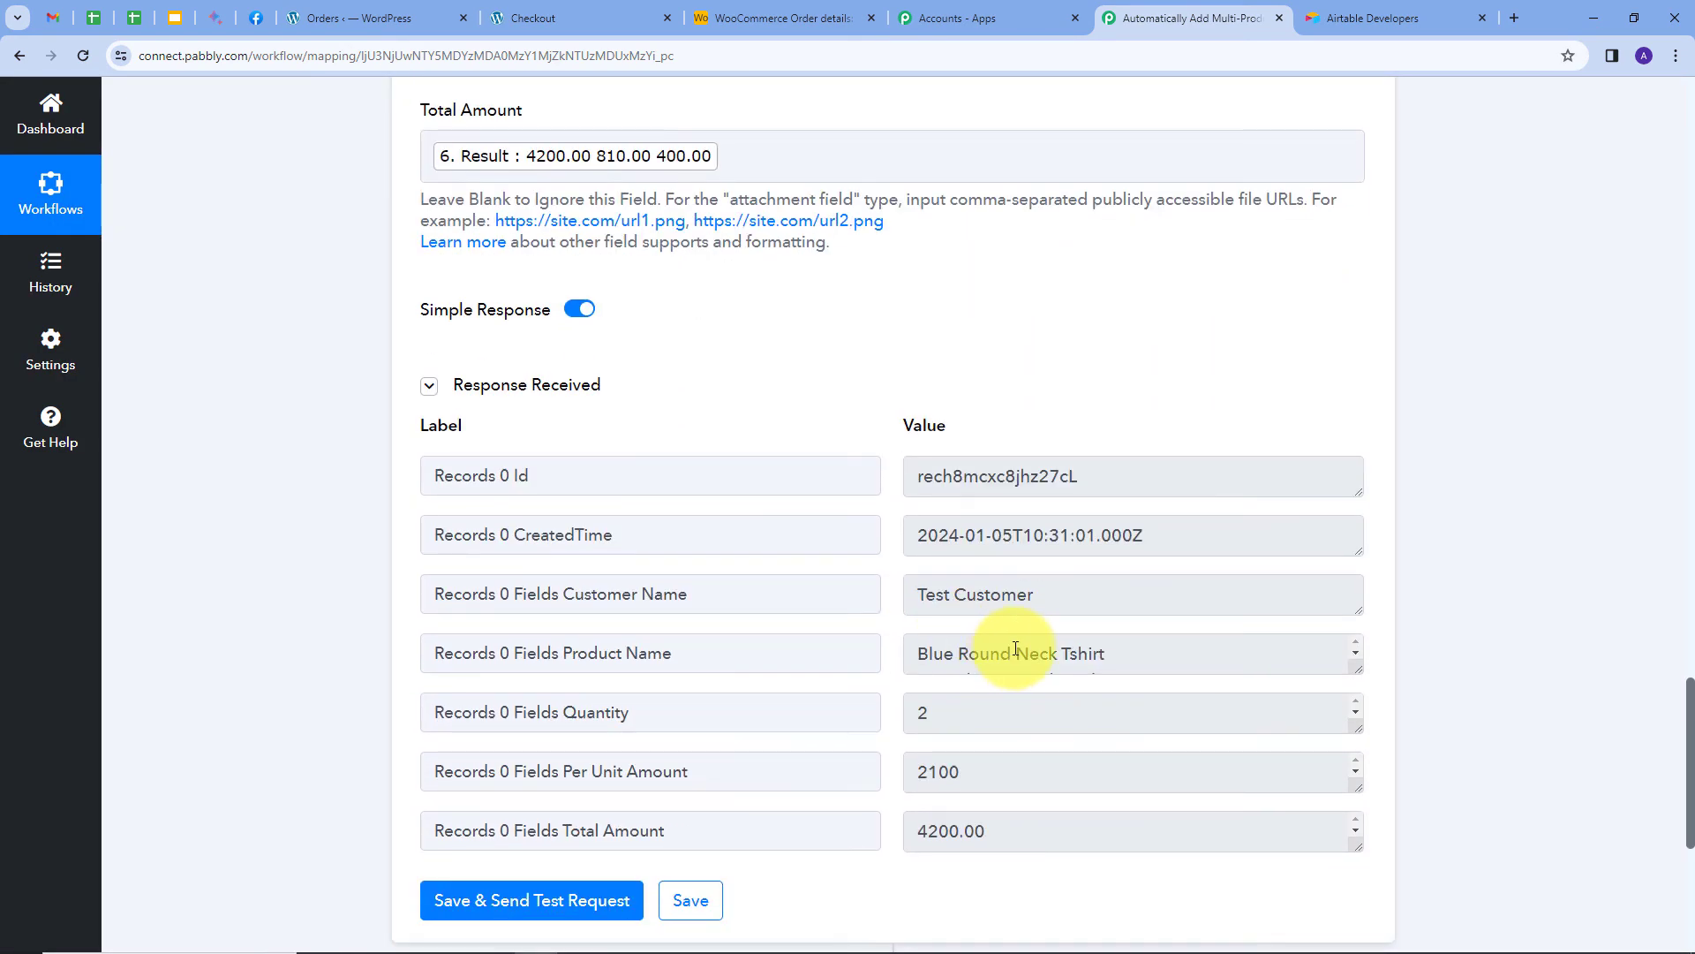
{"action": "scroll", "coordinate": [1086, 643], "scroll_direction": "down", "scroll_amount": 1}
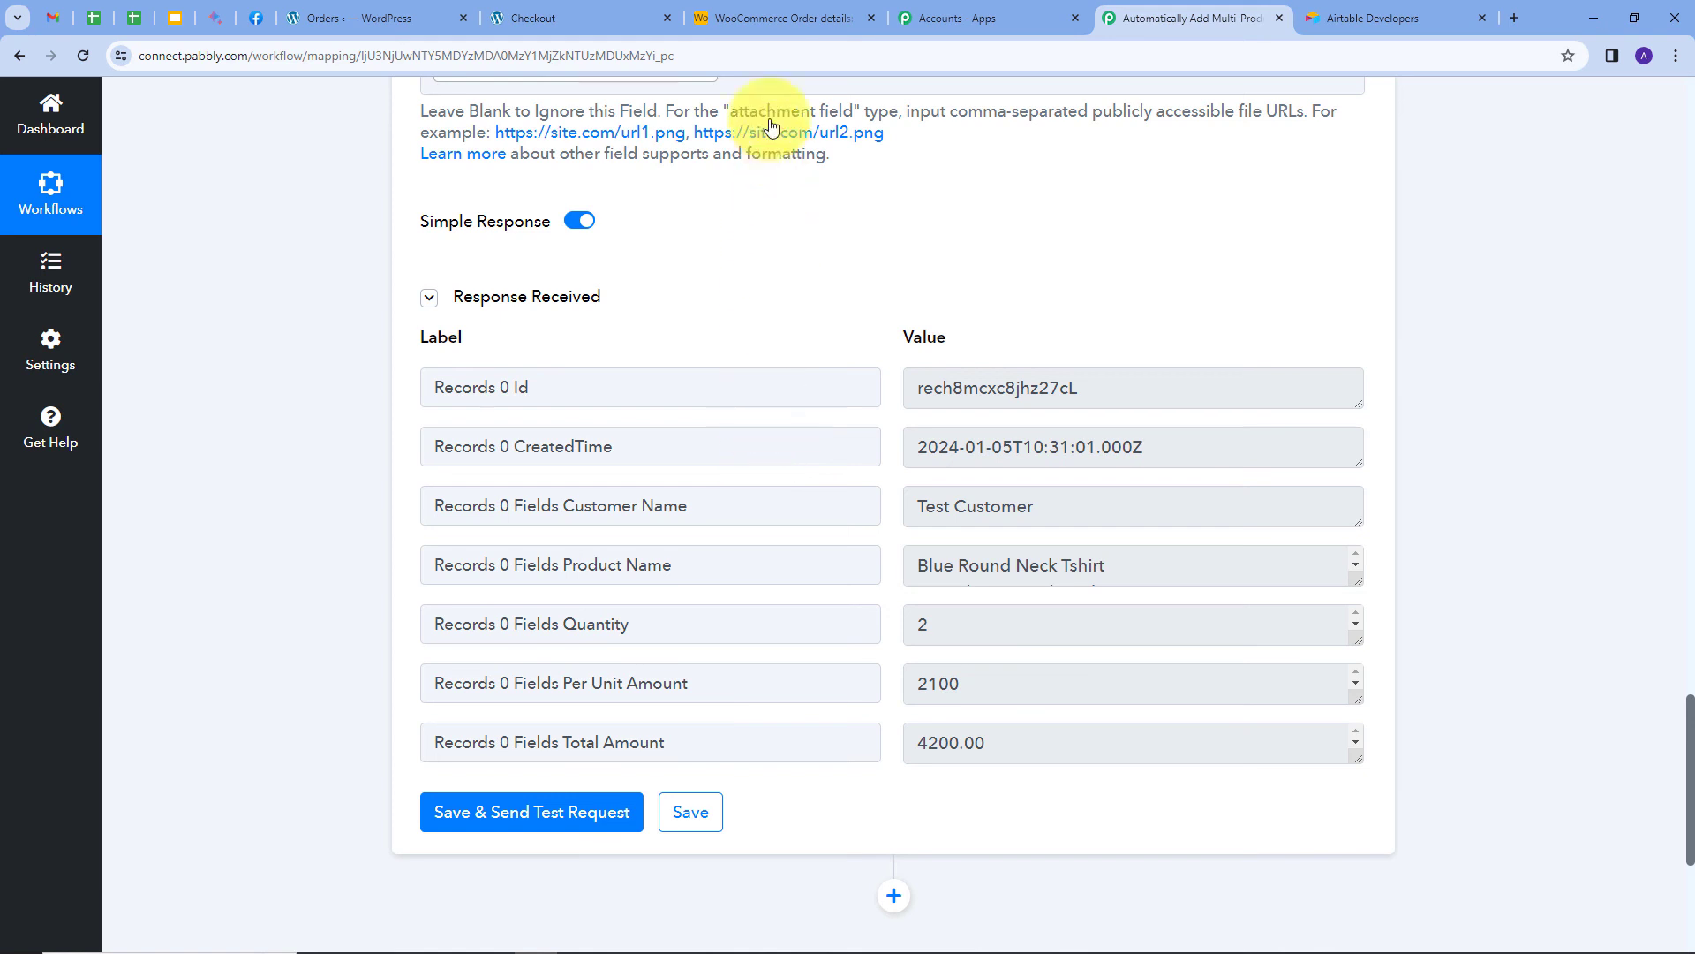
{"action": "left_click", "coordinate": [759, 17]}
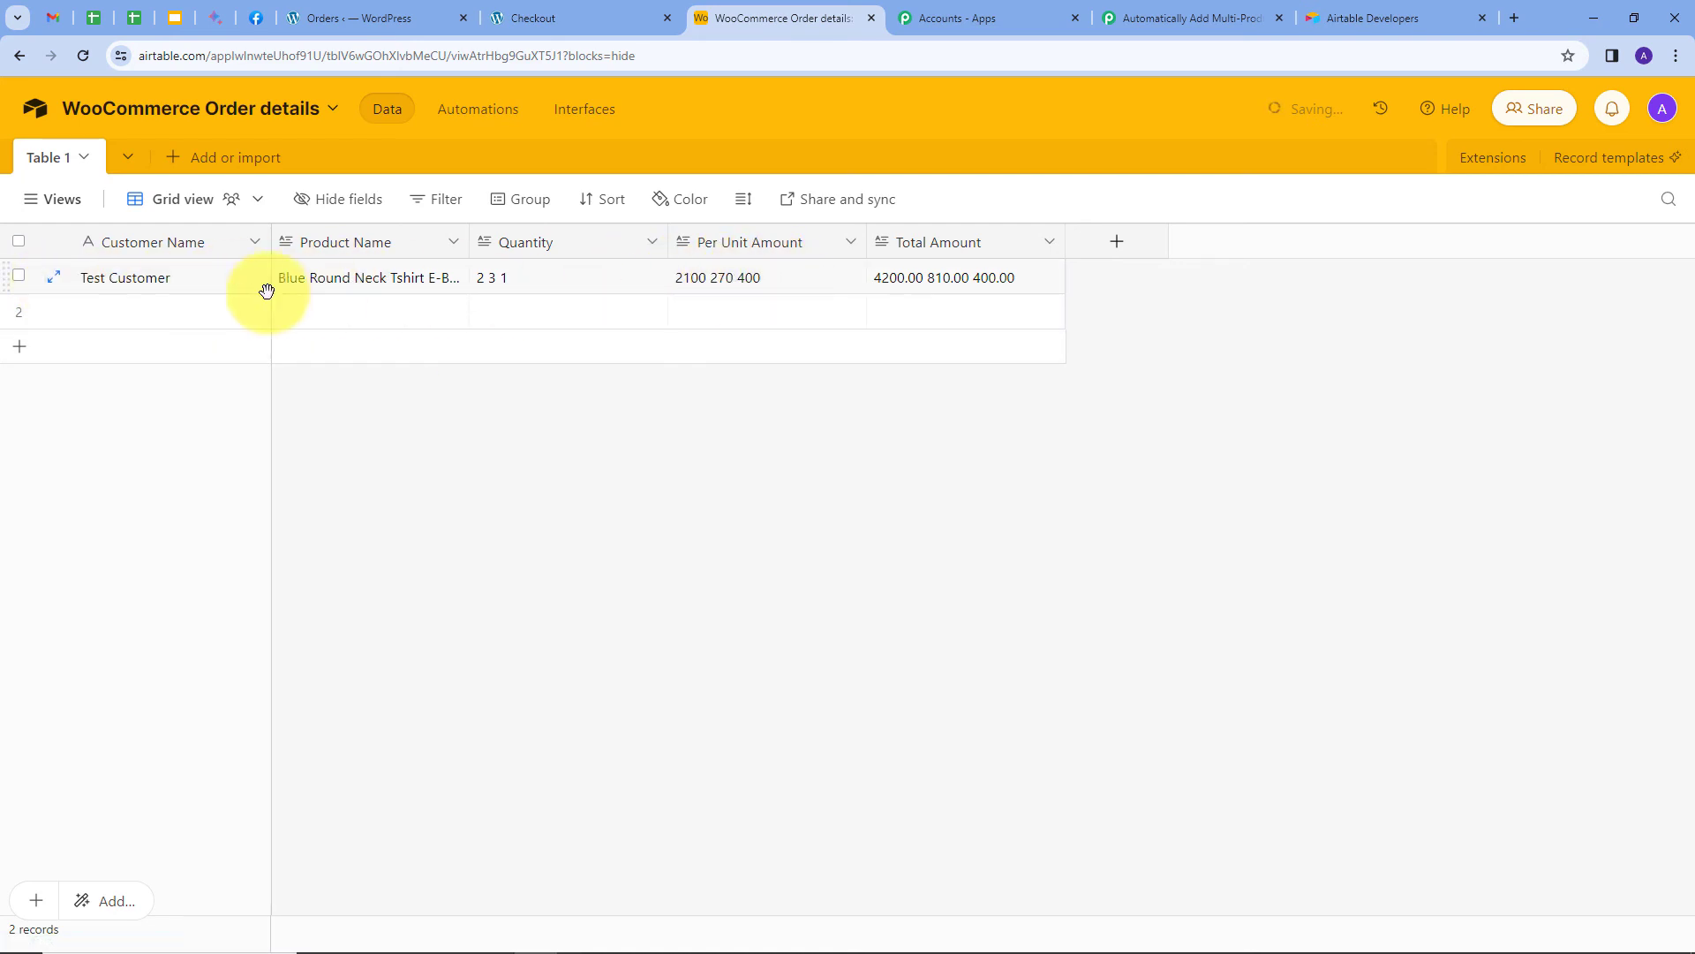
{"action": "left_click", "coordinate": [363, 284]}
{"action": "key", "text": "Right"}
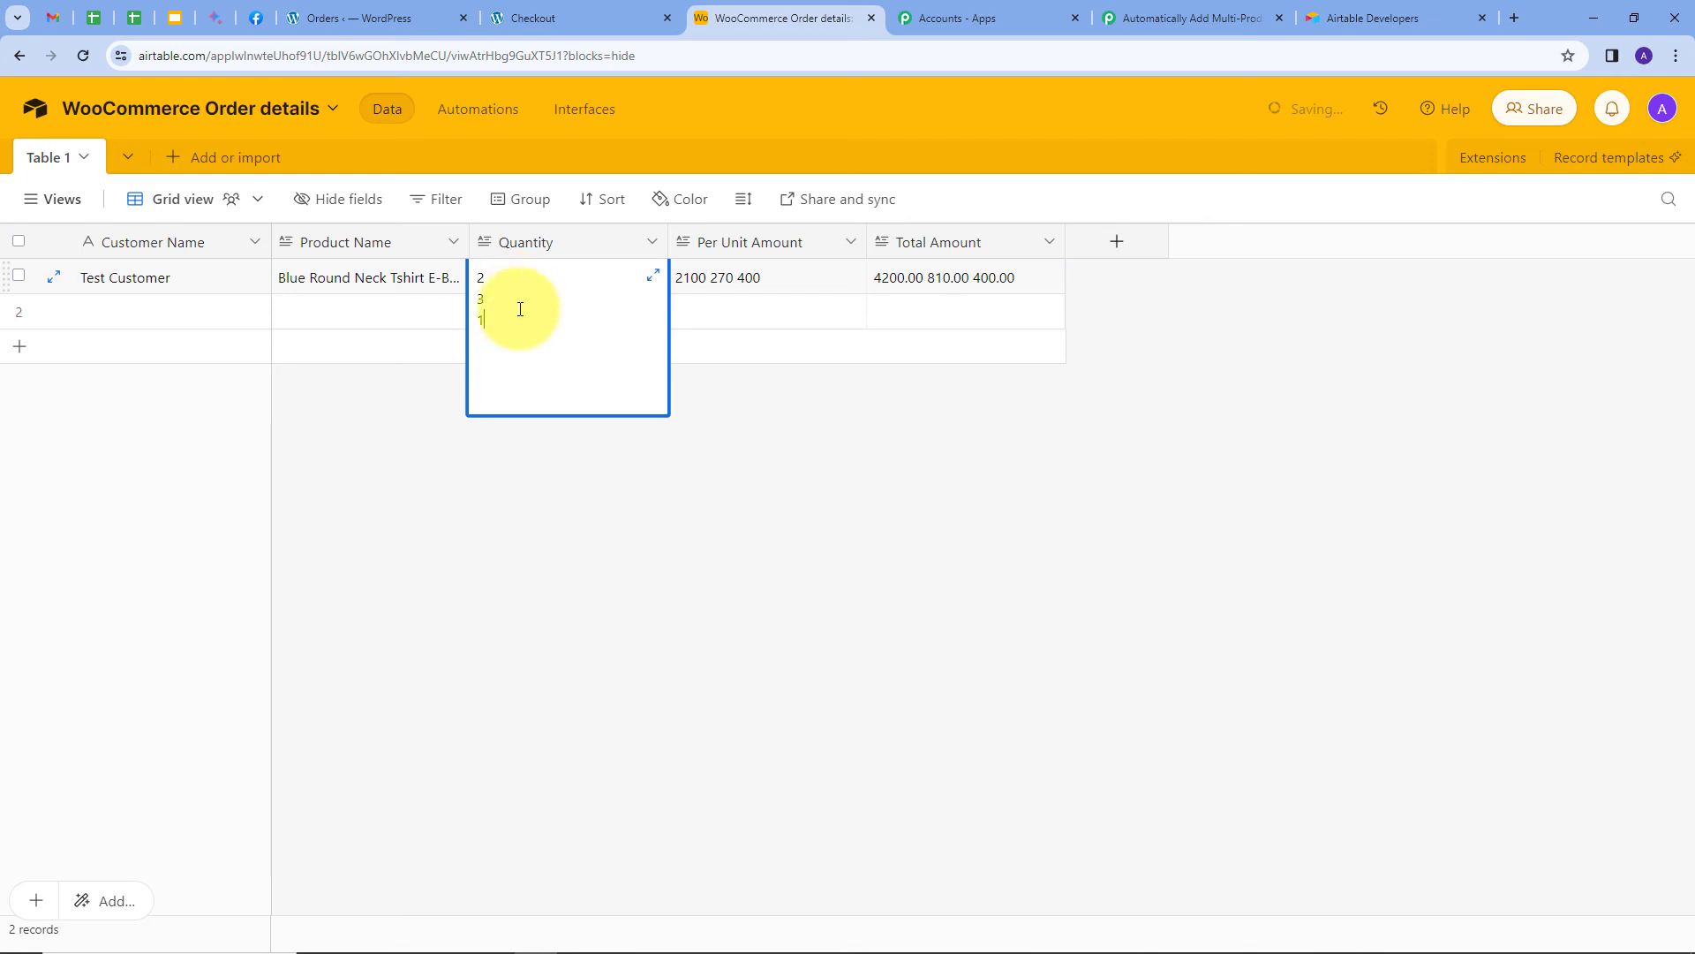
{"action": "left_click", "coordinate": [730, 281]}
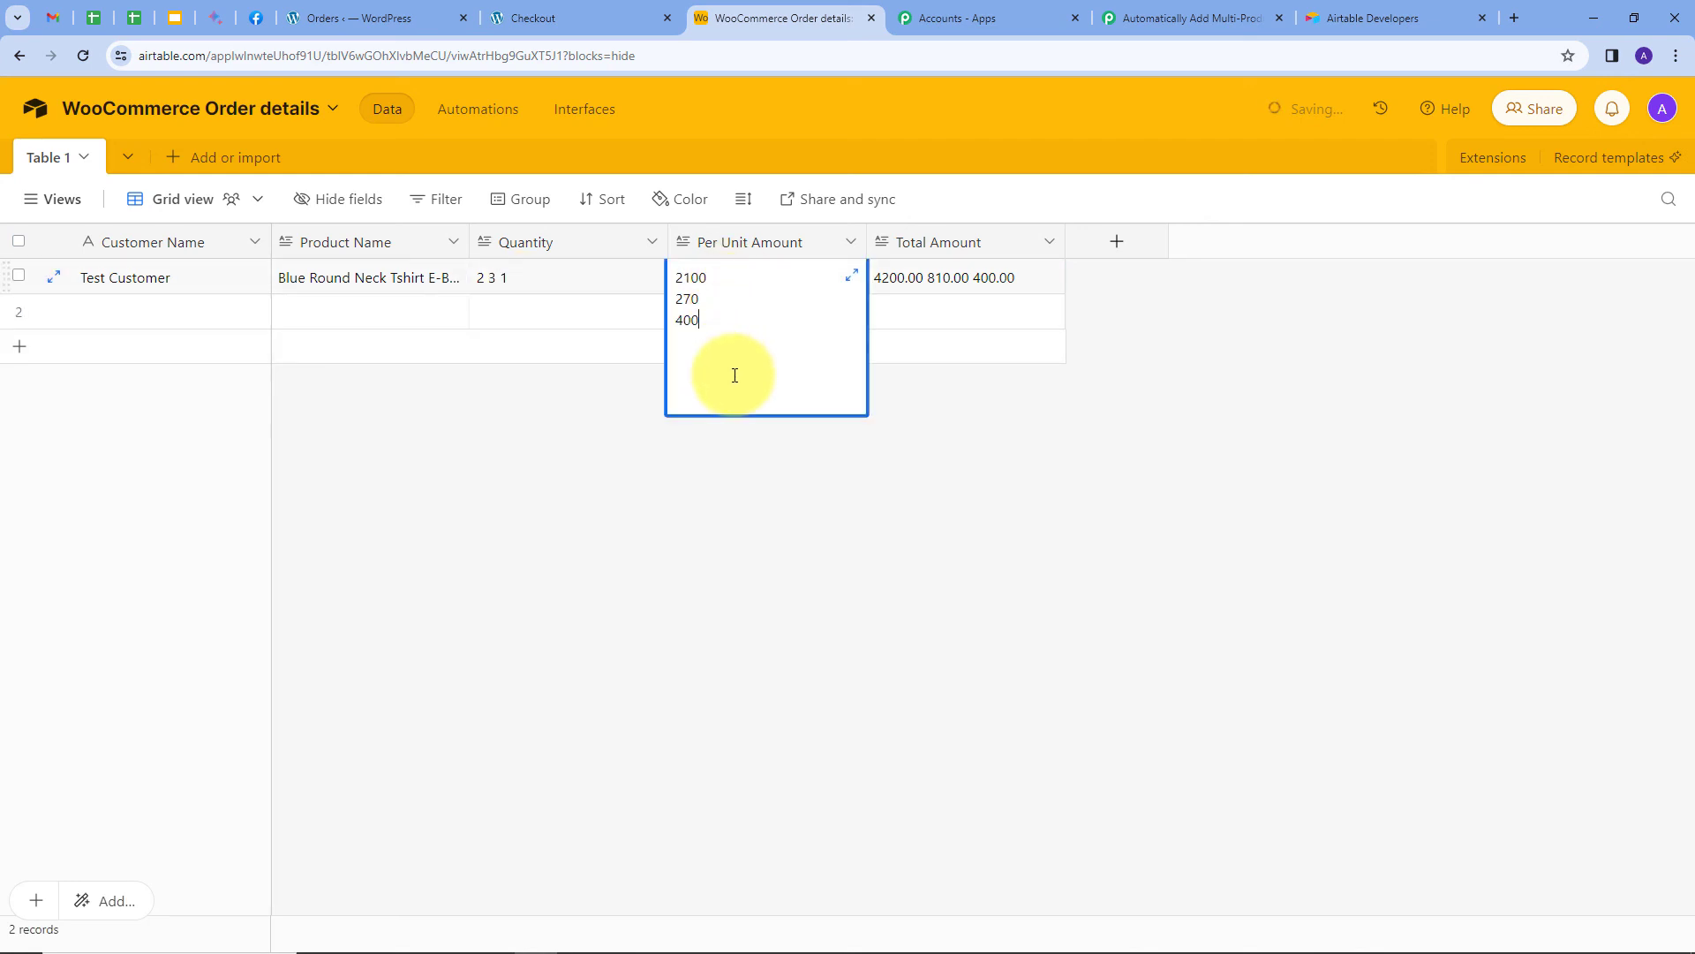
{"action": "left_click", "coordinate": [998, 274]}
{"action": "left_click", "coordinate": [705, 400]}
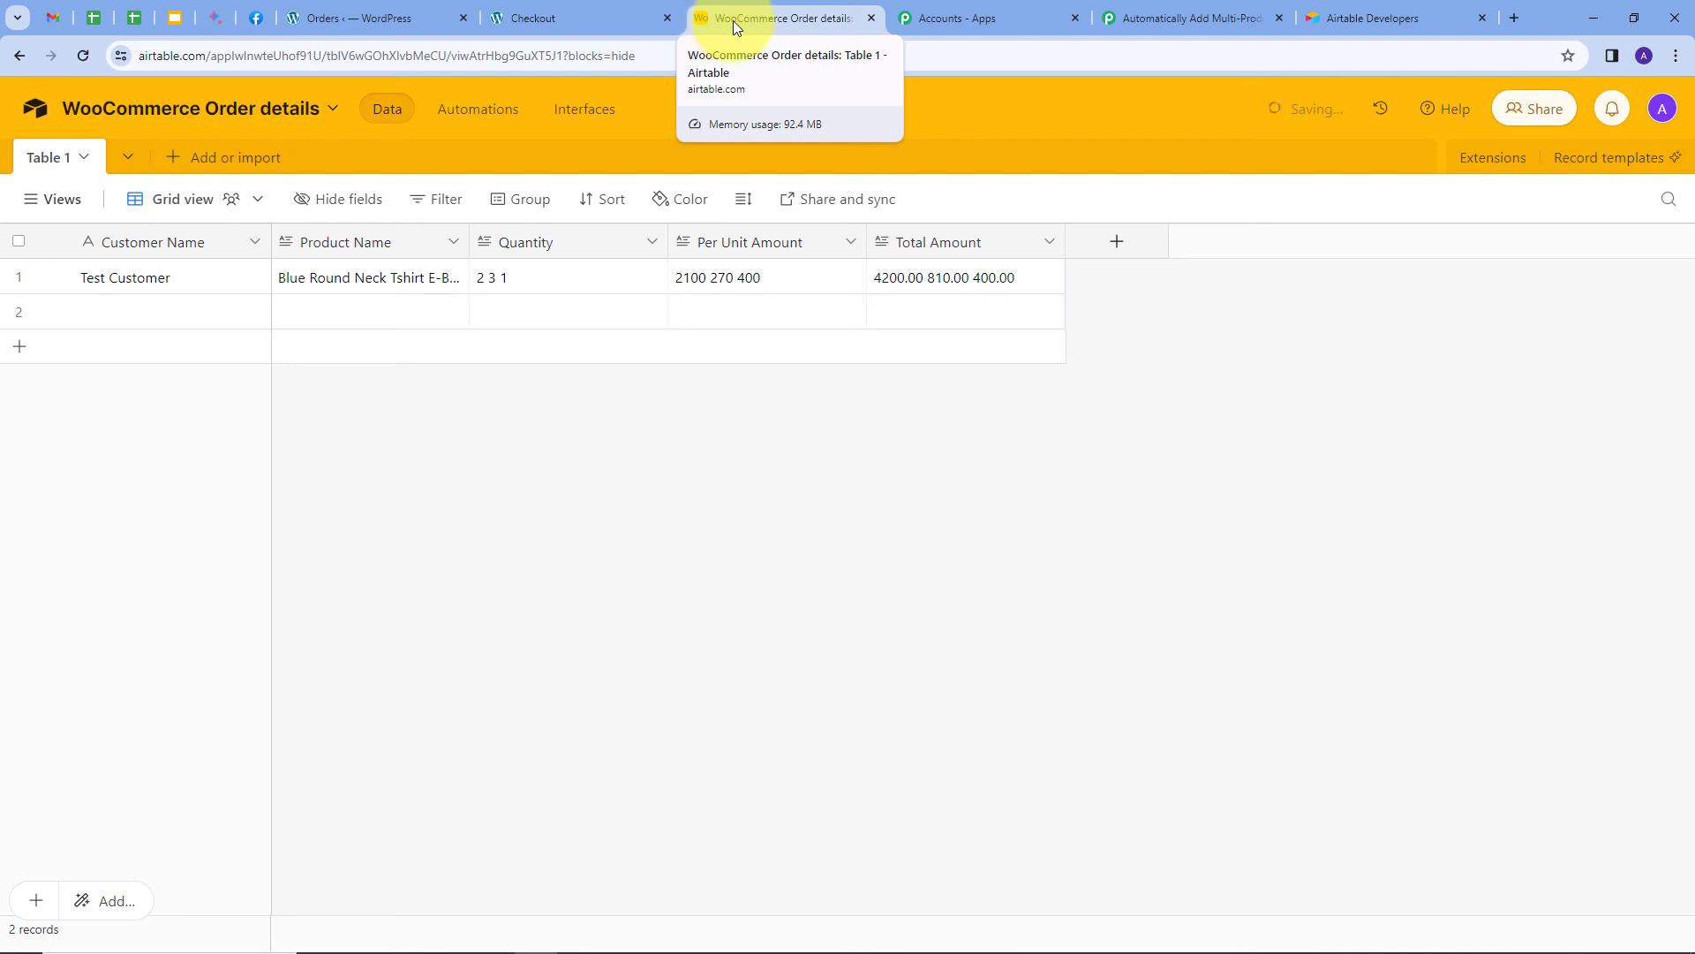
Scroll through the Pabbly workflow from the WooCommerce trigger down to step 7, Airtable Create Record.
{"action": "left_click", "coordinate": [1148, 19]}
{"action": "scroll", "coordinate": [277, 427], "scroll_direction": "up", "scroll_amount": 4}
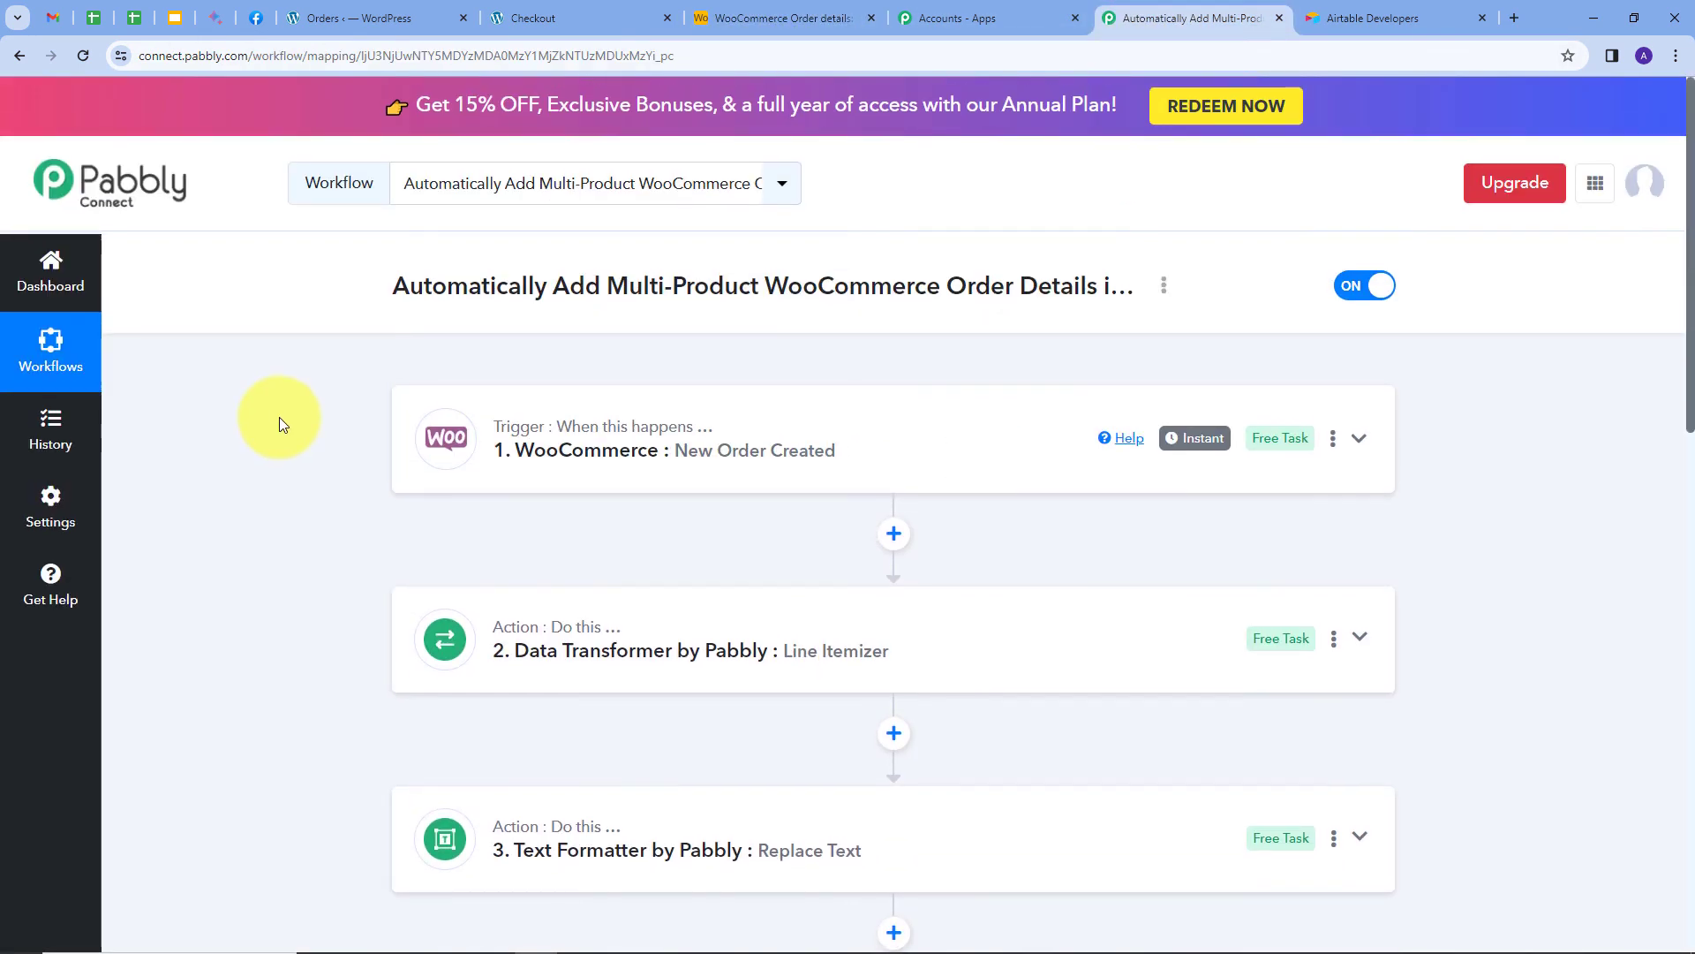
{"action": "scroll", "coordinate": [279, 418], "scroll_direction": "down", "scroll_amount": 7}
{"action": "scroll", "coordinate": [427, 721], "scroll_direction": "down", "scroll_amount": 4}
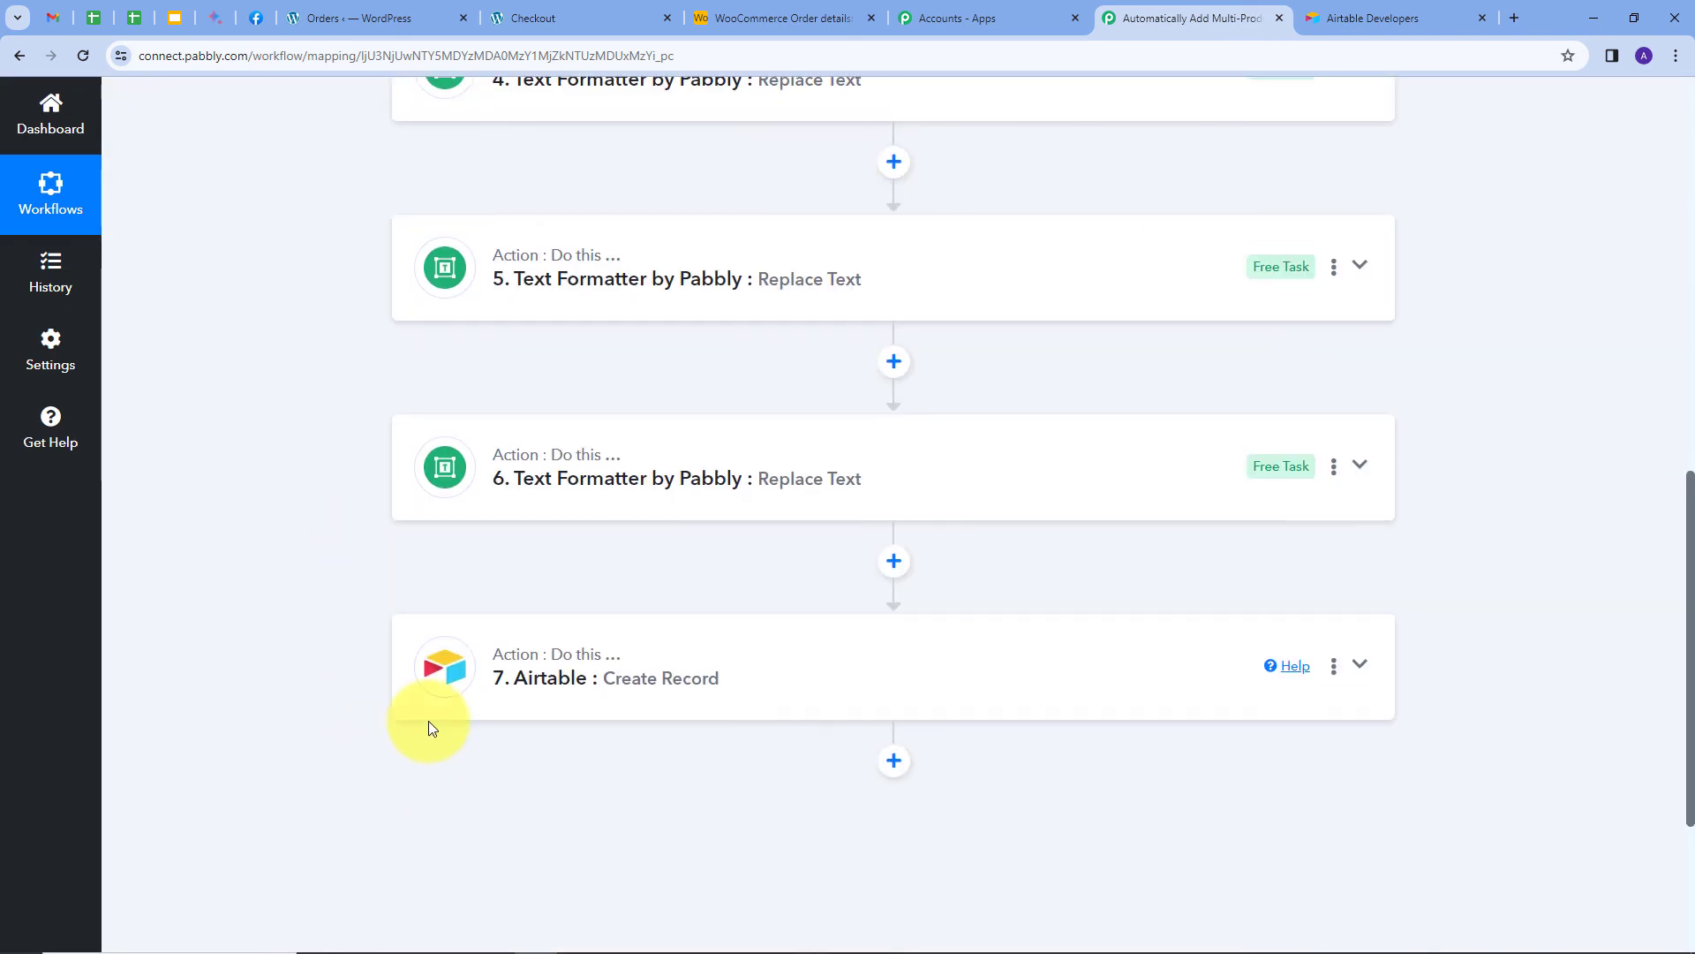
{"action": "scroll", "coordinate": [309, 473], "scroll_direction": "up", "scroll_amount": 11}
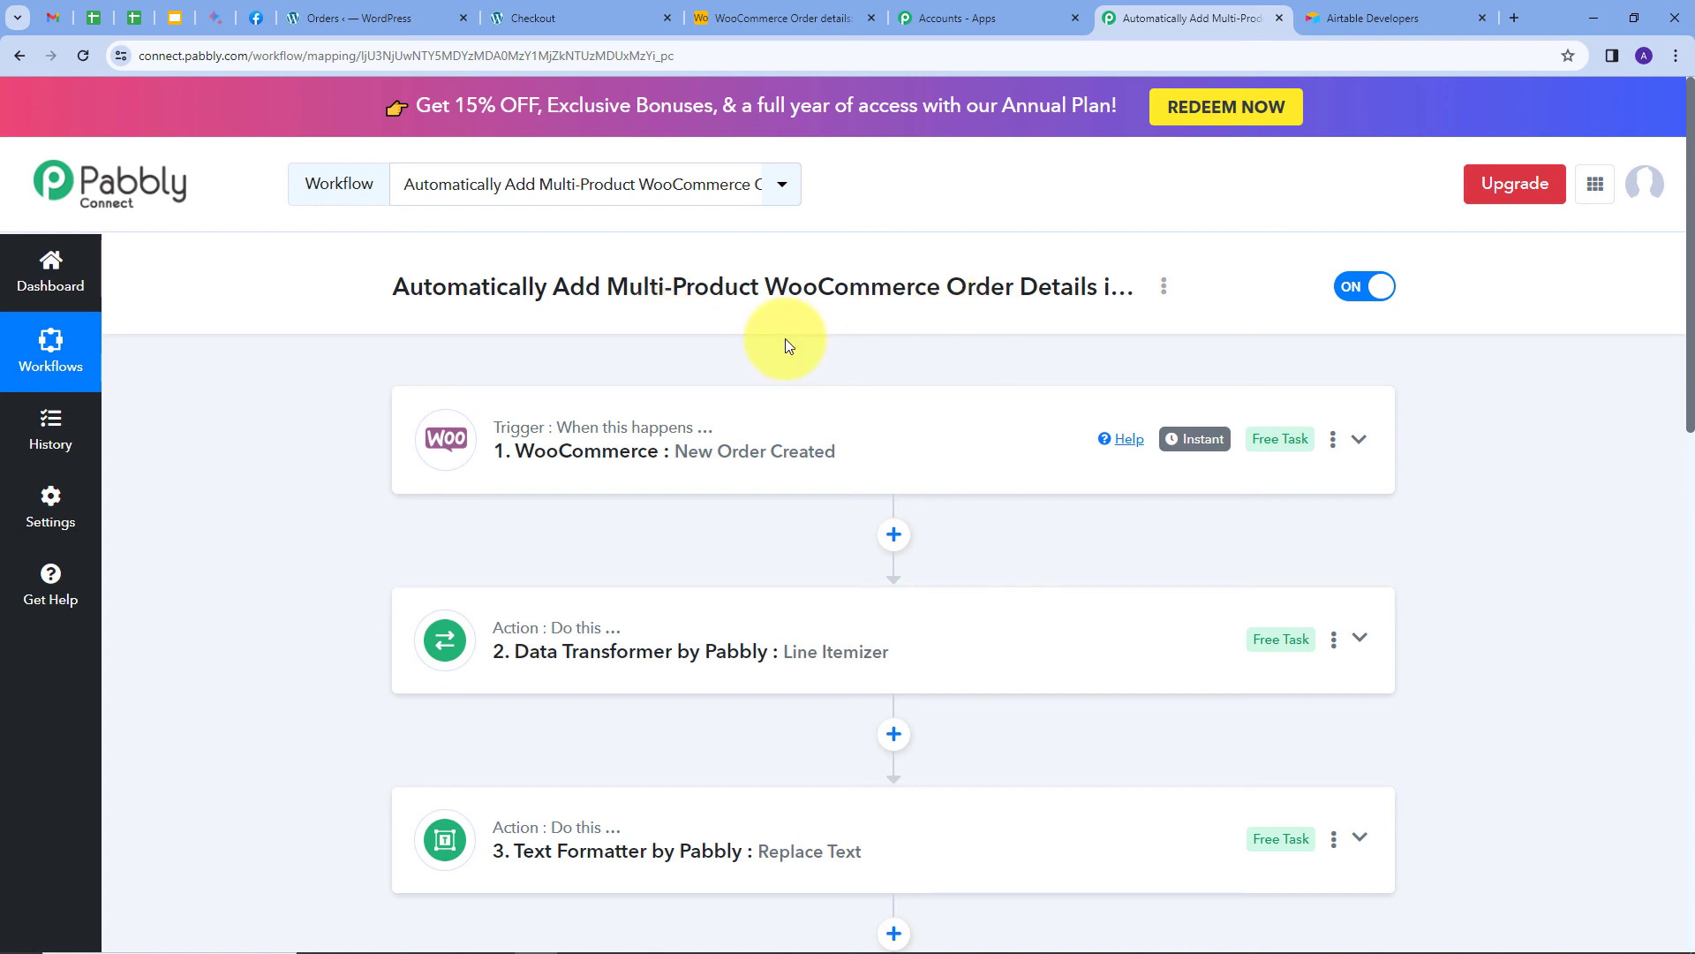
{"action": "scroll", "coordinate": [318, 692], "scroll_direction": "down", "scroll_amount": 10}
{"action": "scroll", "coordinate": [384, 741], "scroll_direction": "up", "scroll_amount": 10}
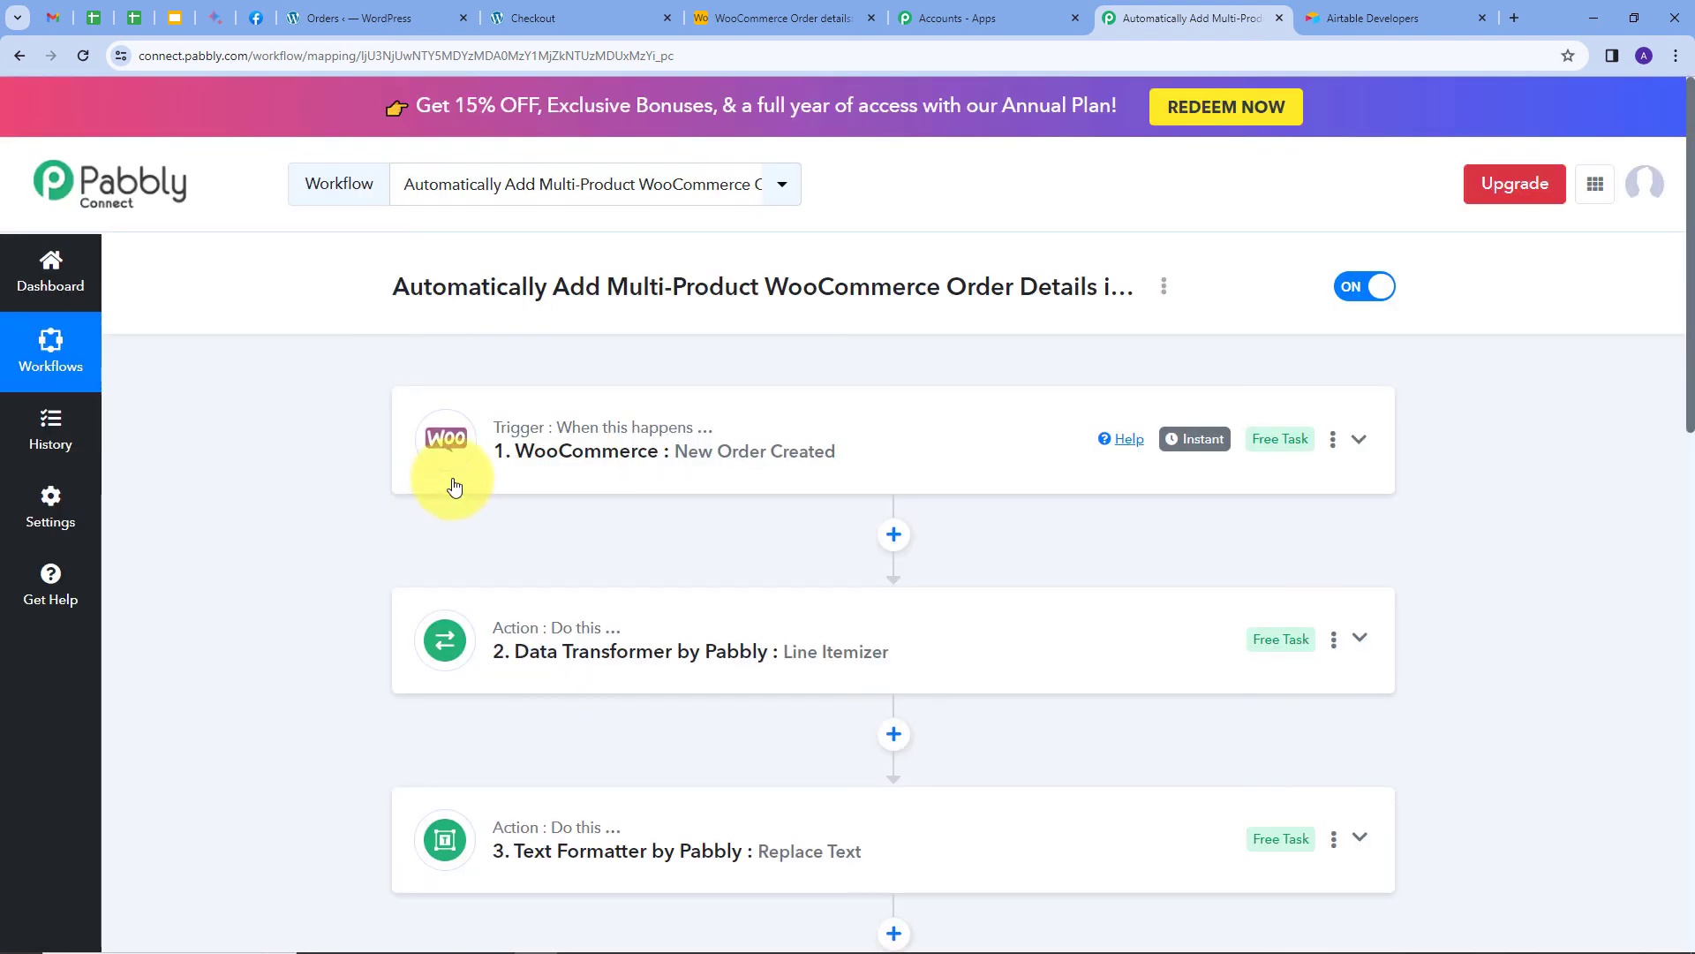
{"action": "mouse_move", "coordinate": [499, 428]}
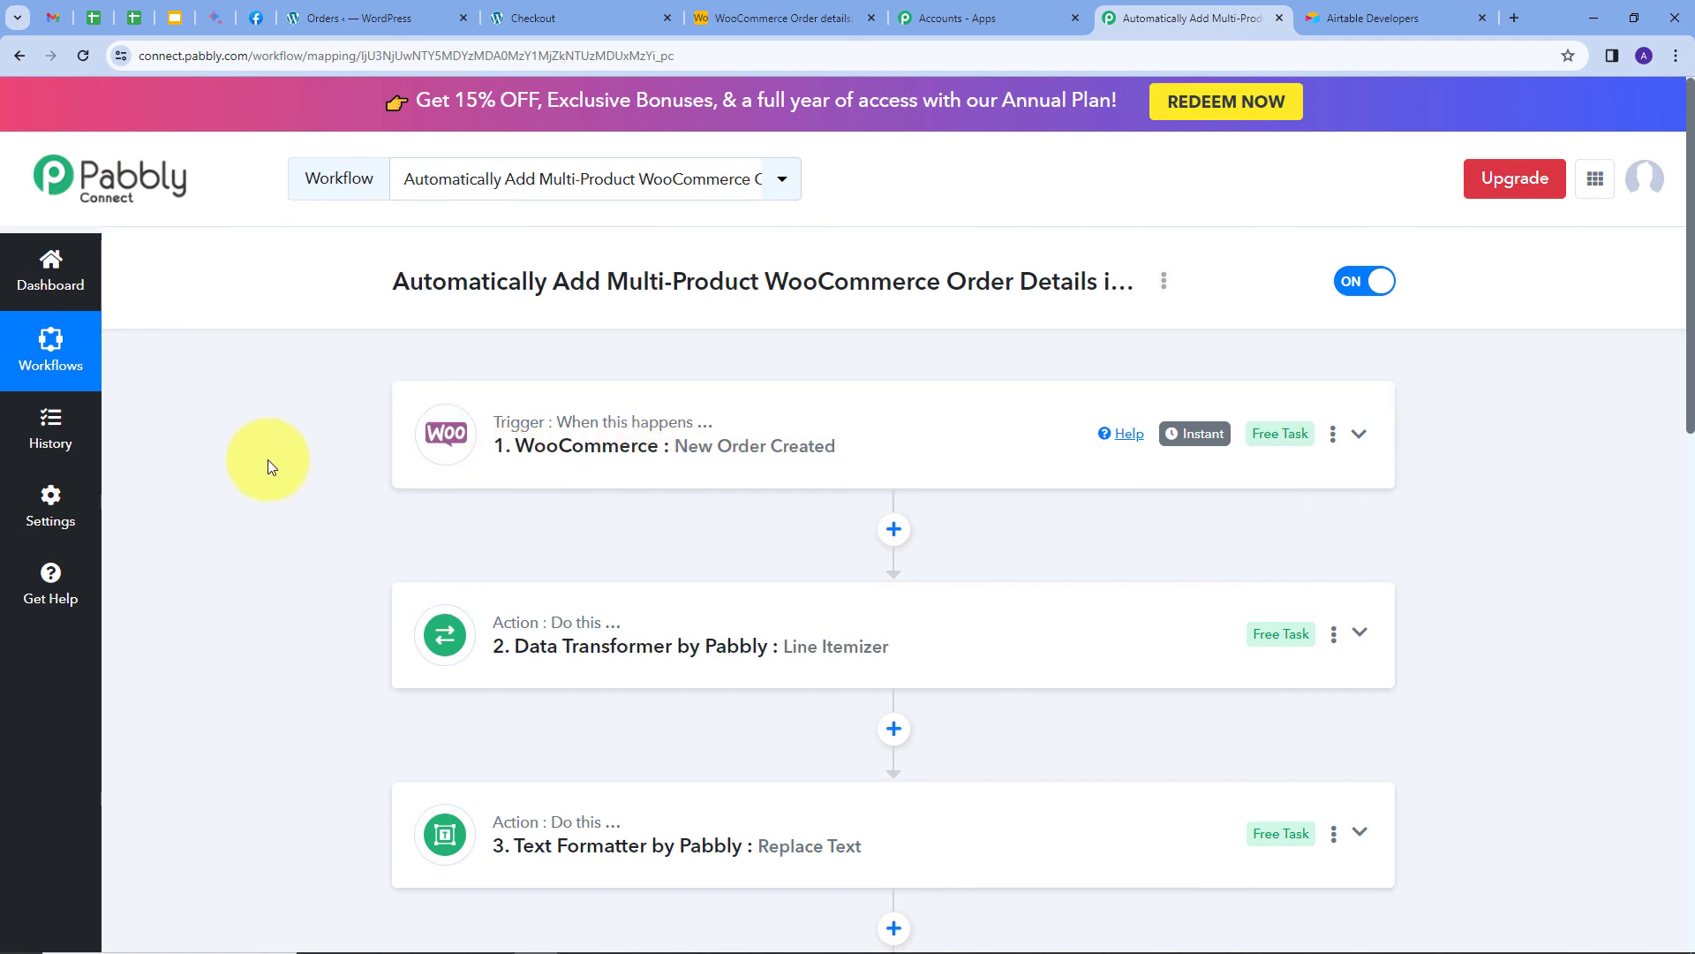
{"action": "scroll", "coordinate": [292, 446], "scroll_direction": "down", "scroll_amount": 4}
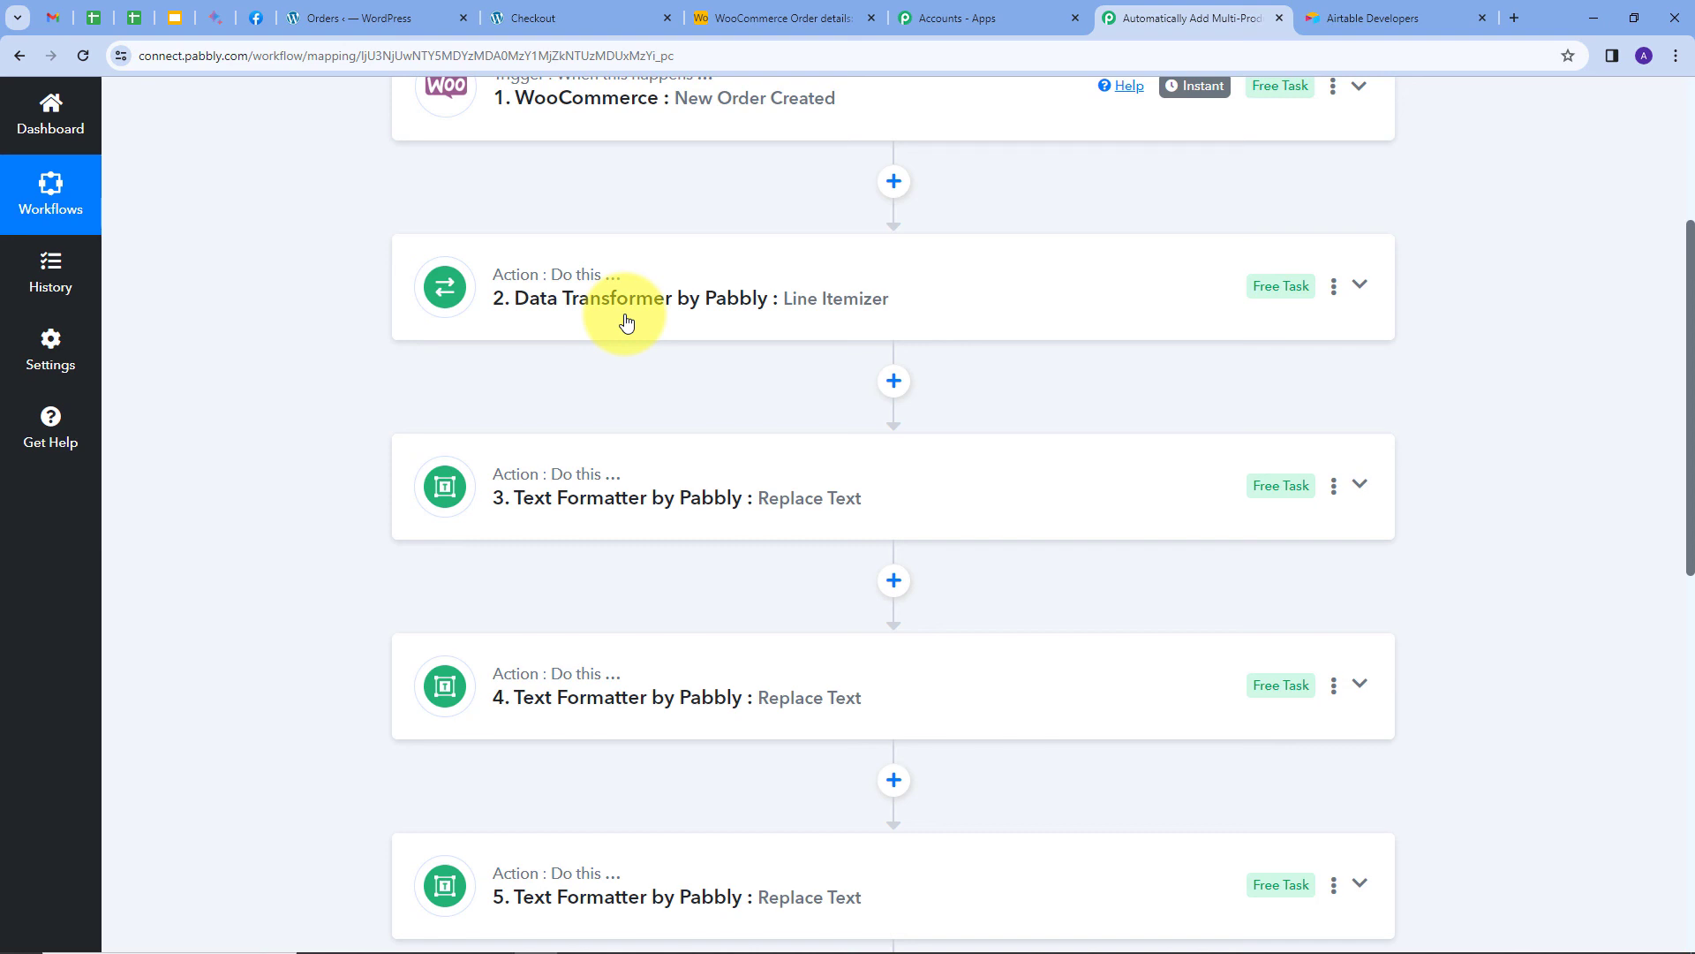
{"action": "scroll", "coordinate": [406, 371], "scroll_direction": "up", "scroll_amount": 1}
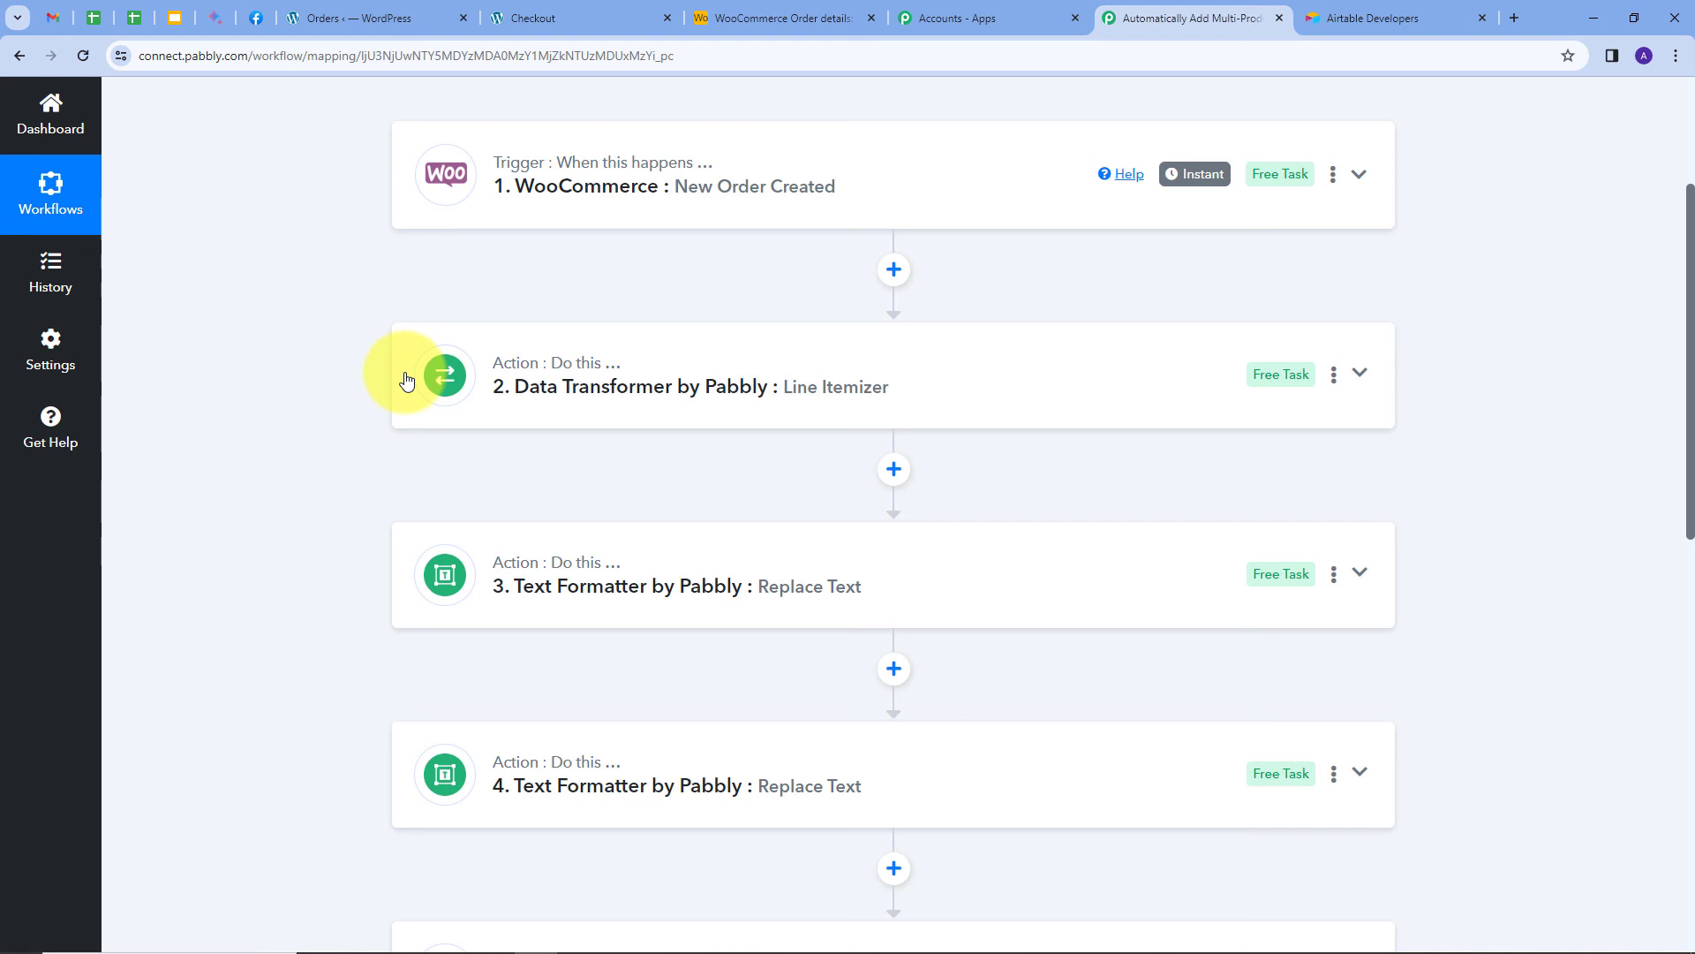
{"action": "scroll", "coordinate": [406, 379], "scroll_direction": "down", "scroll_amount": 2}
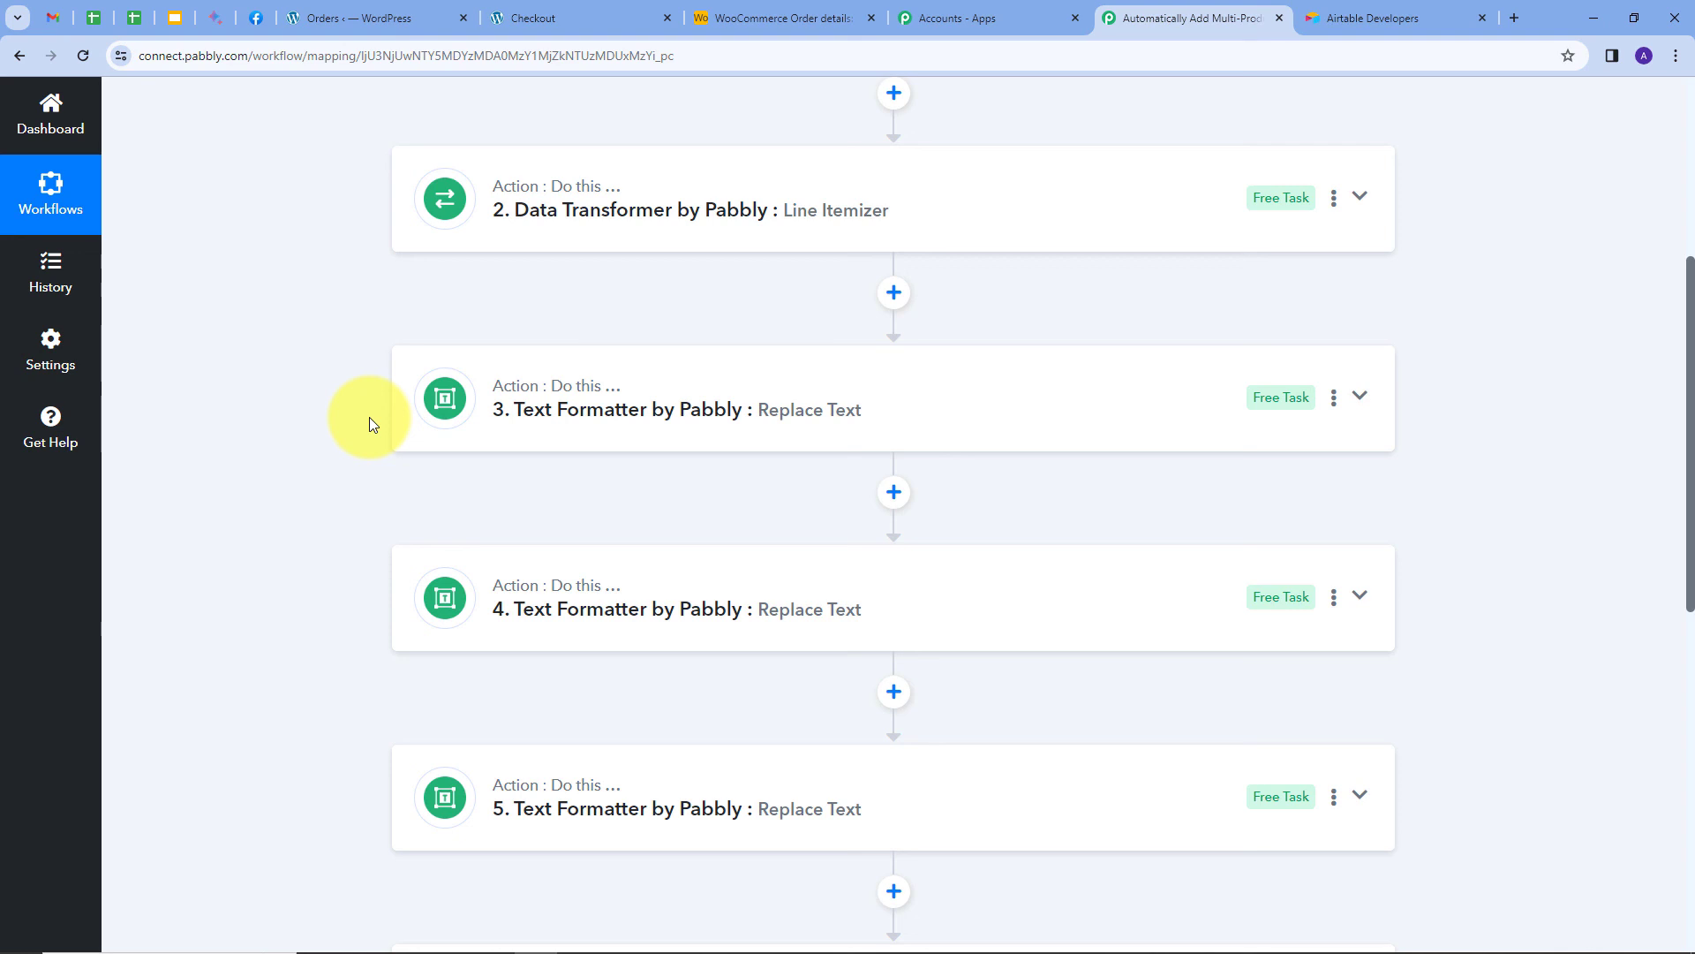
{"action": "scroll", "coordinate": [369, 417], "scroll_direction": "down", "scroll_amount": 7}
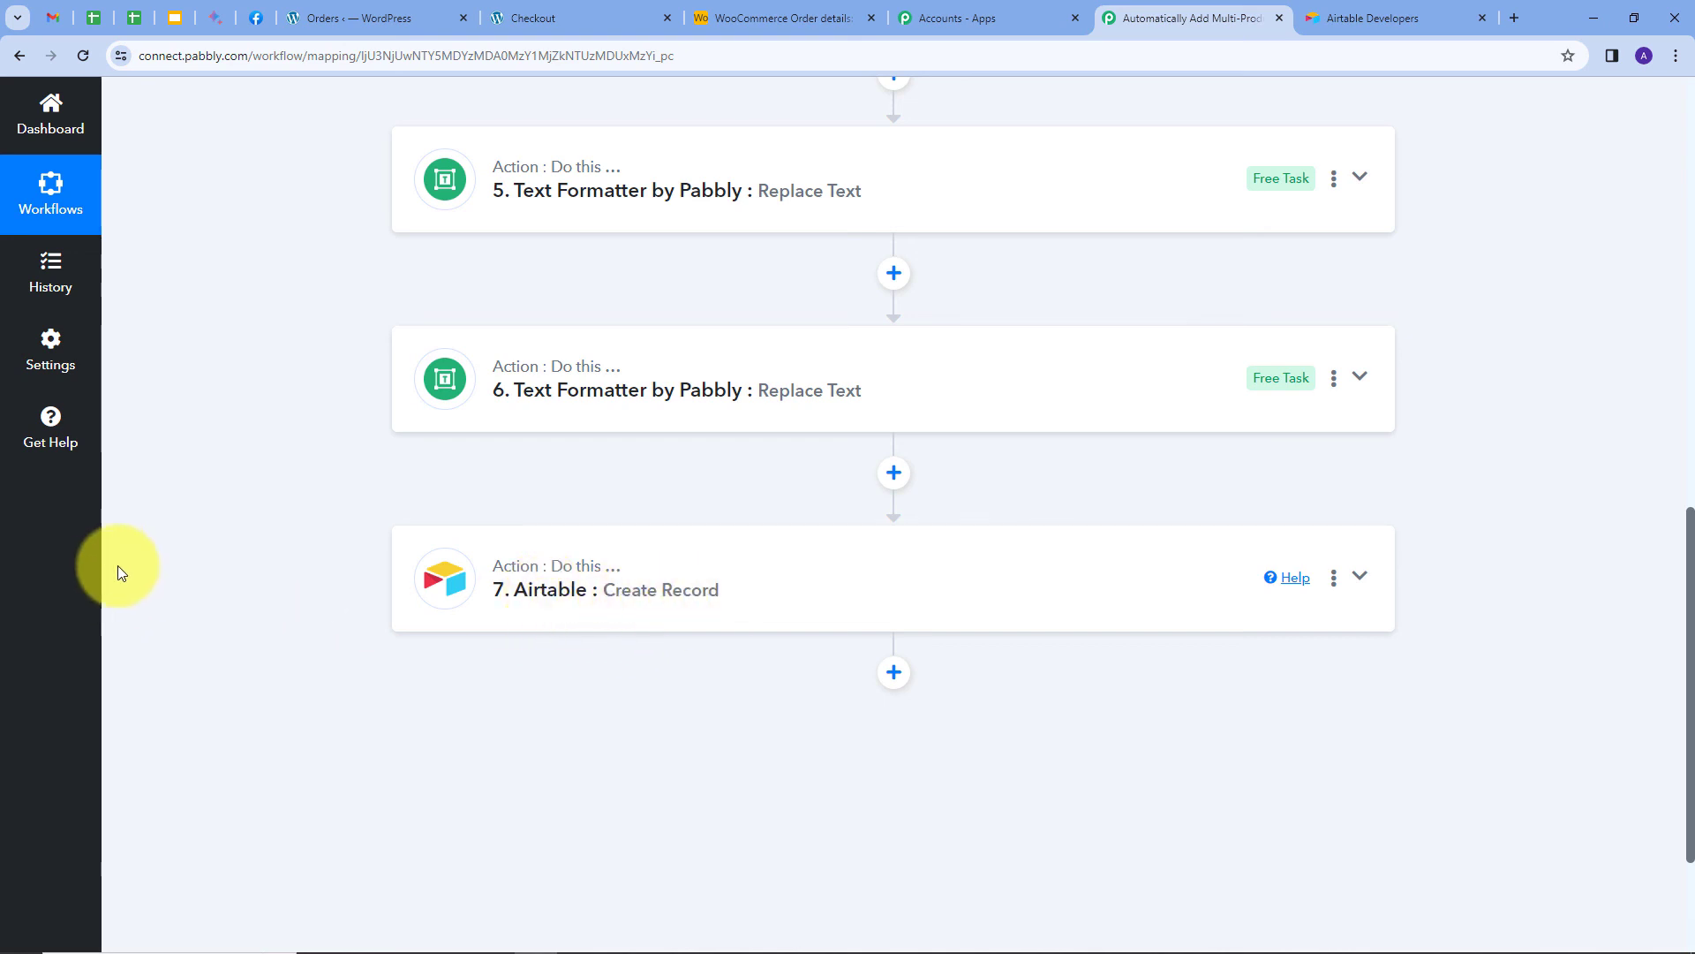
{"action": "scroll", "coordinate": [118, 570], "scroll_direction": "up", "scroll_amount": 12}
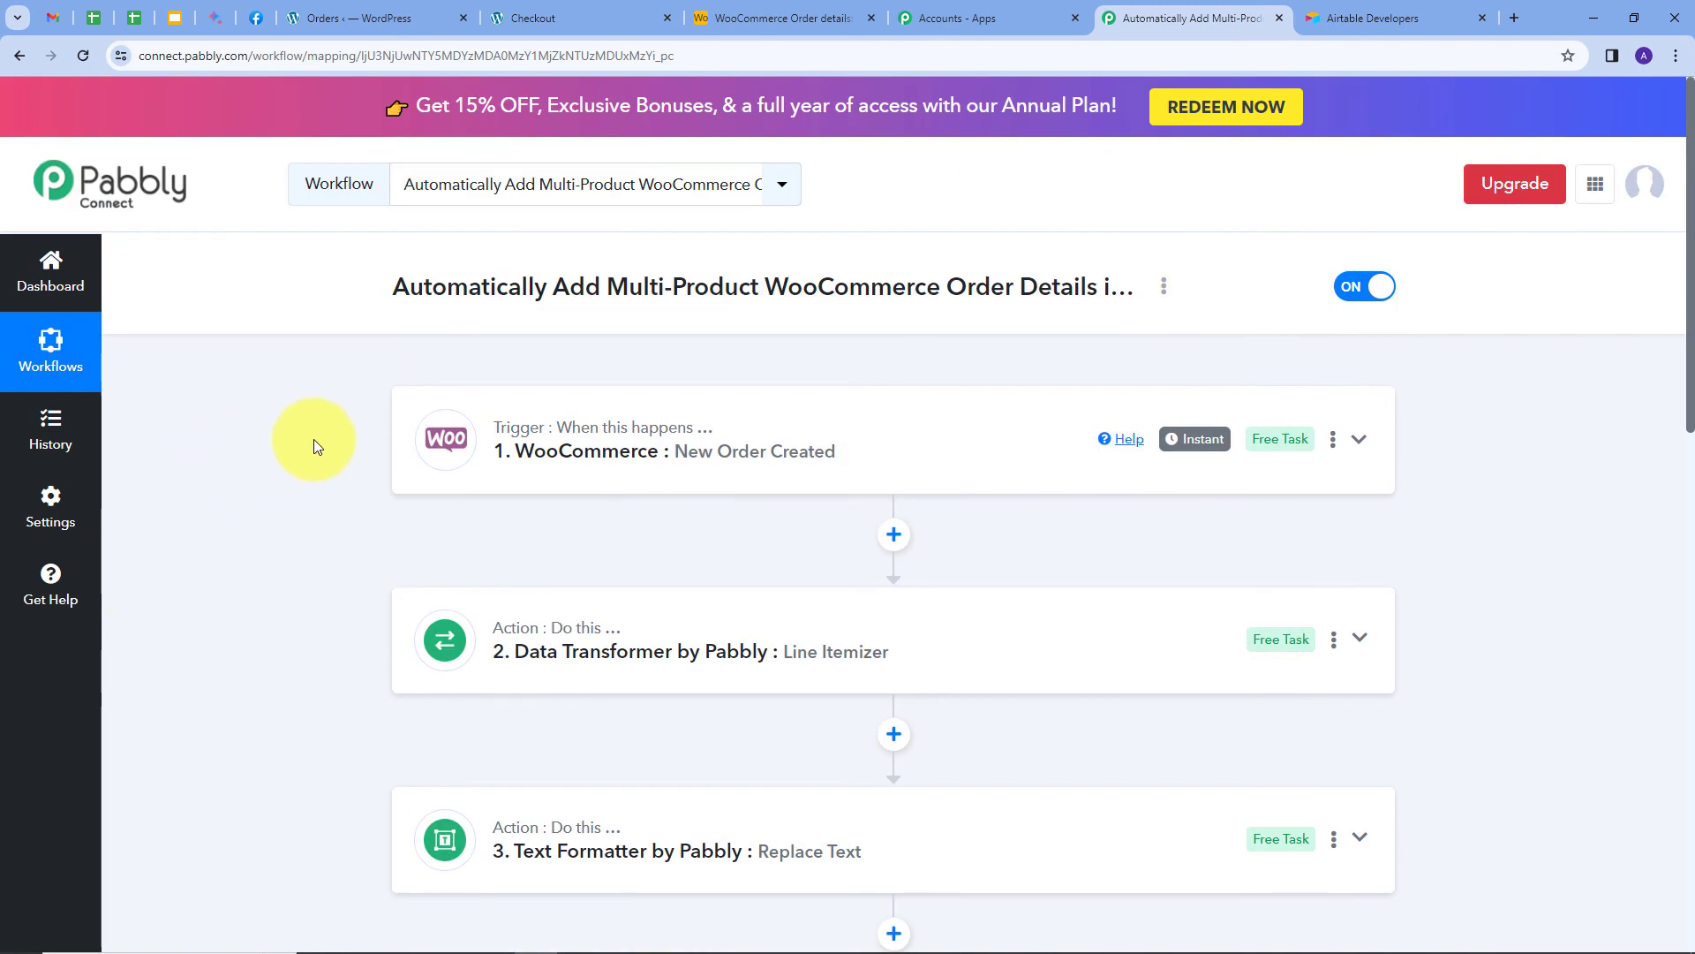